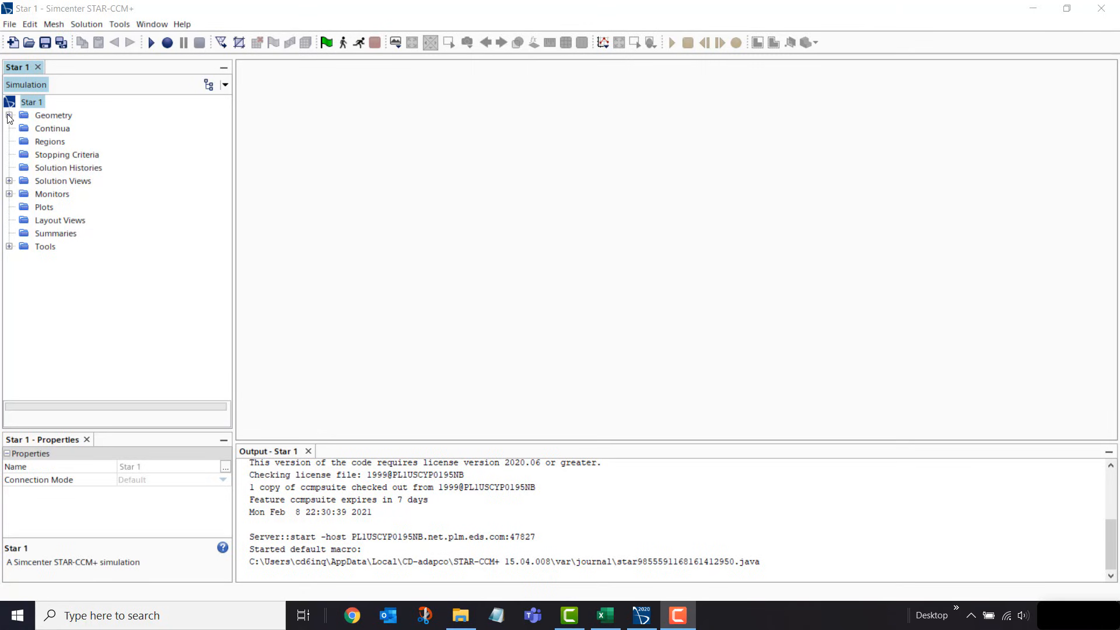
Create a new 3D-CAD model in the simulation's geometry
{"action": "left_click", "coordinate": [9, 115]}
{"action": "left_click", "coordinate": [76, 129]}
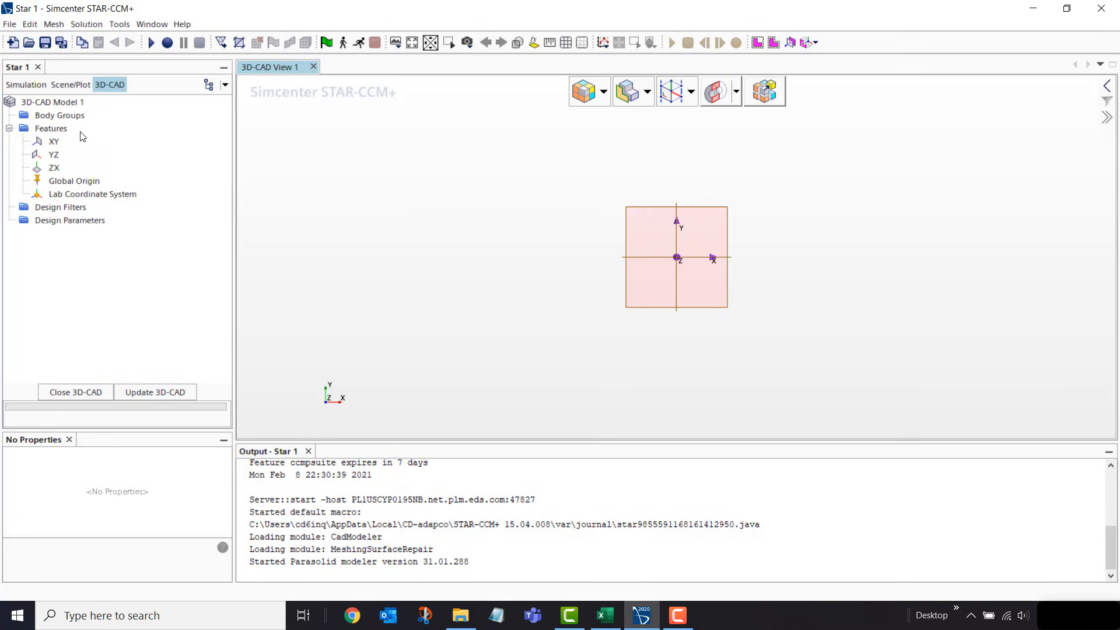
Switch to Excel and examine coordinate columns A, B and C of the NACA0012 sheet, including the first point
{"action": "left_click", "coordinate": [605, 616]}
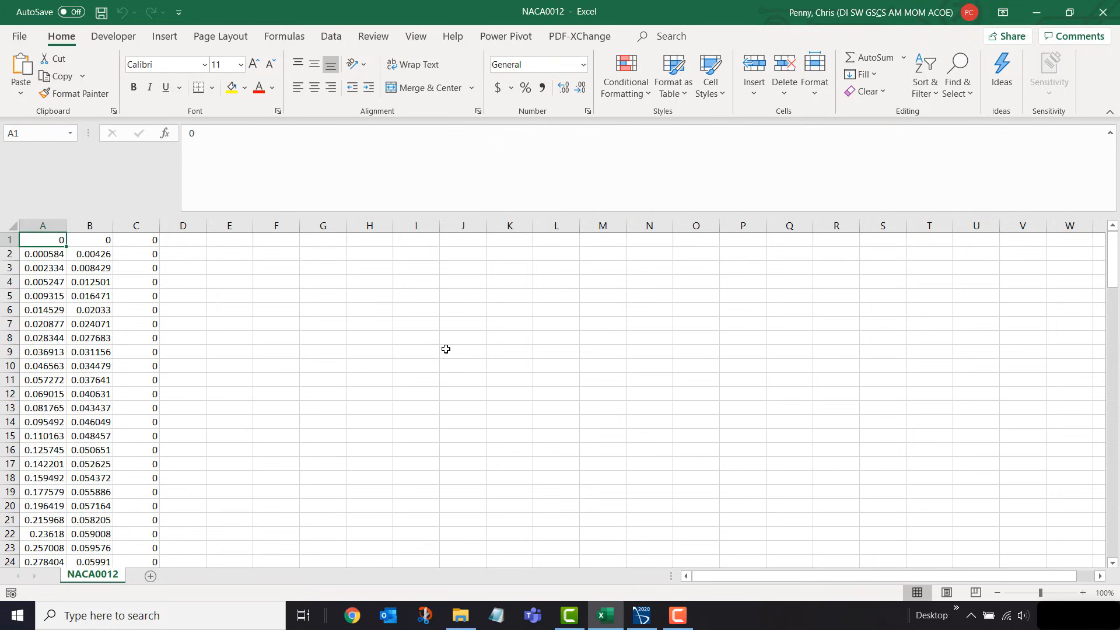
{"action": "left_click", "coordinate": [49, 225]}
{"action": "left_click", "coordinate": [90, 225]}
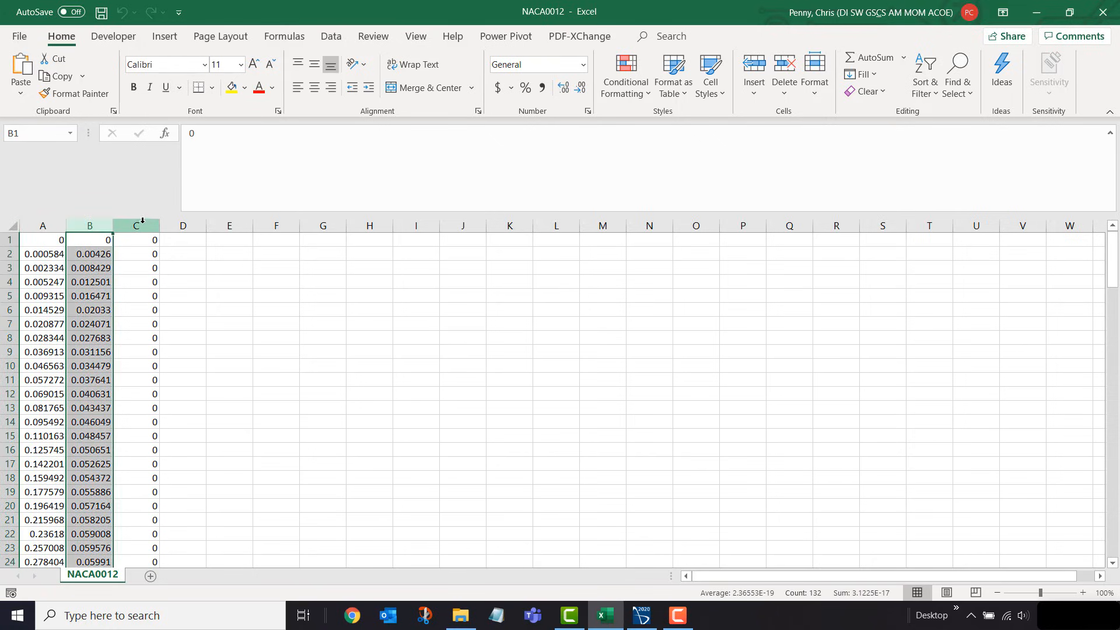
{"action": "left_click", "coordinate": [142, 224]}
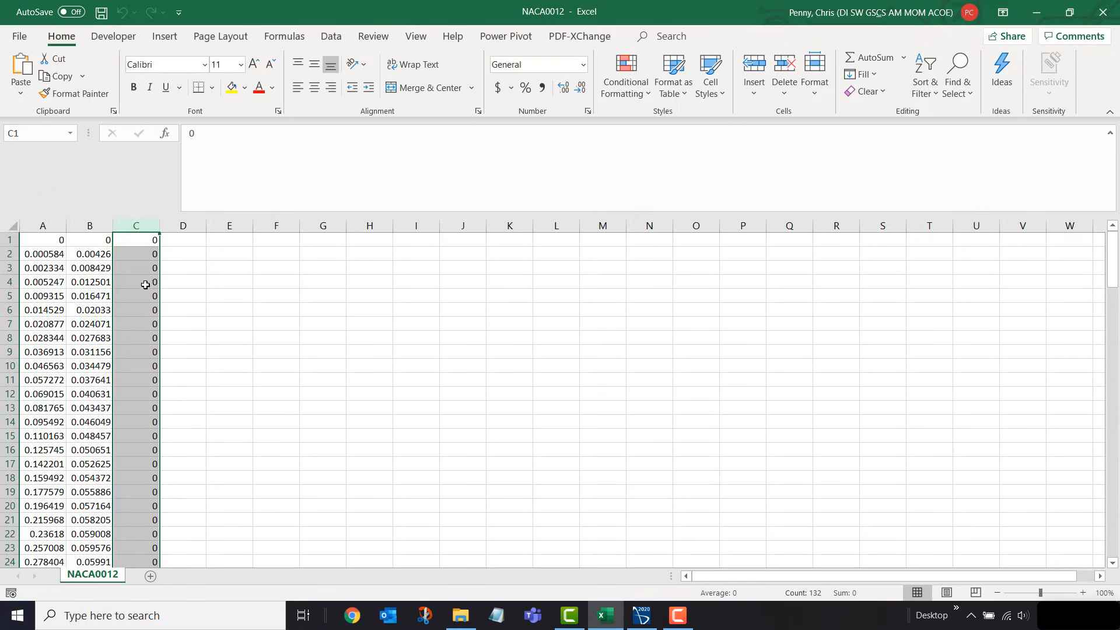
{"action": "left_click", "coordinate": [47, 225]}
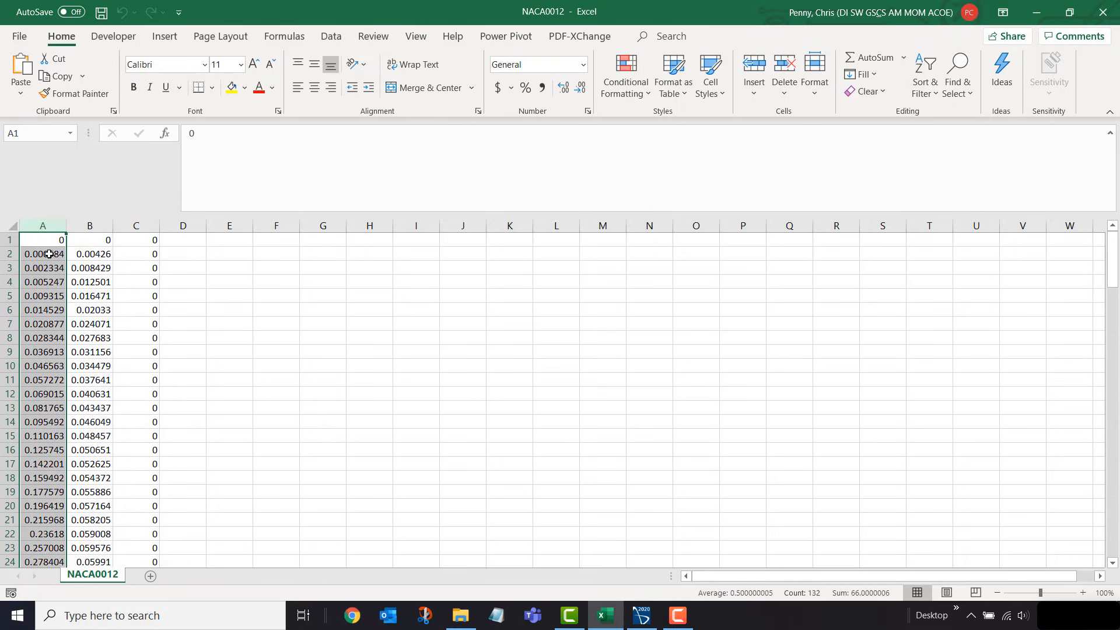
{"action": "left_click", "coordinate": [48, 242]}
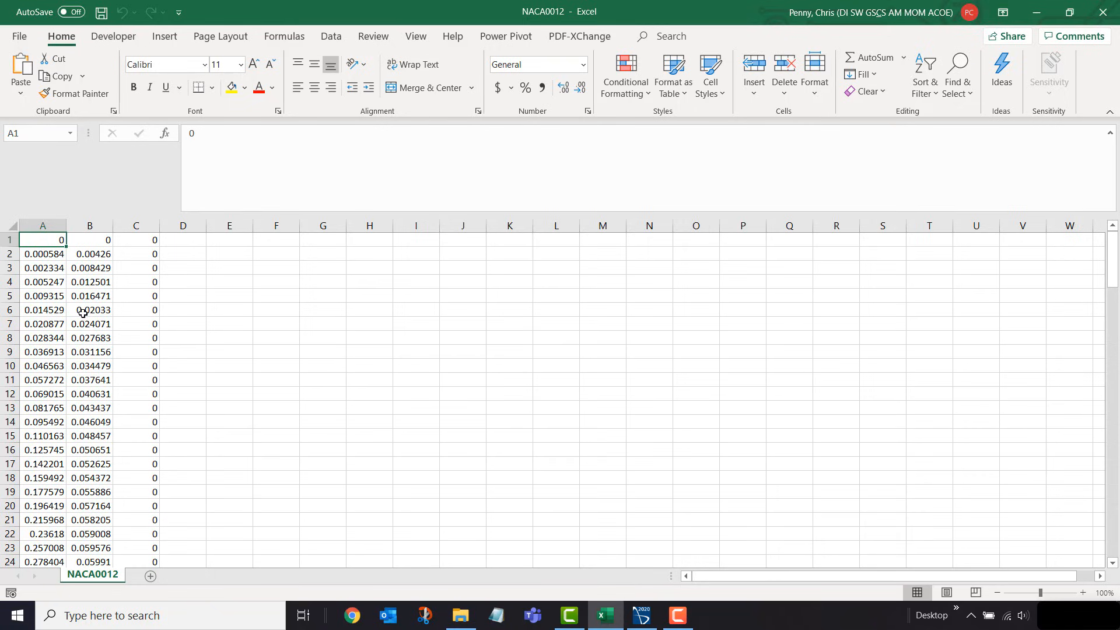
Examine the airfoil's trailing-edge points in rows 66 and 67 and the lower-surface coordinates that follow
{"action": "scroll", "coordinate": [88, 385], "scroll_direction": "down", "scroll_amount": 12}
{"action": "scroll", "coordinate": [62, 422], "scroll_direction": "down", "scroll_amount": 3}
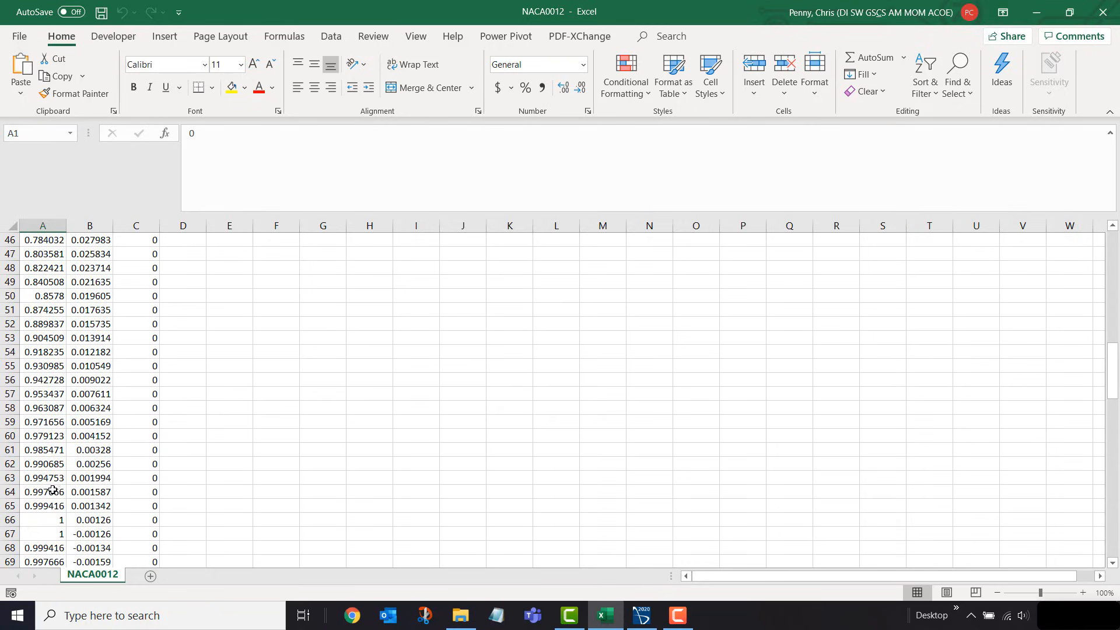
{"action": "left_click_drag", "start_coordinate": [44, 520], "coordinate": [102, 524]}
{"action": "scroll", "coordinate": [88, 467], "scroll_direction": "down", "scroll_amount": 4}
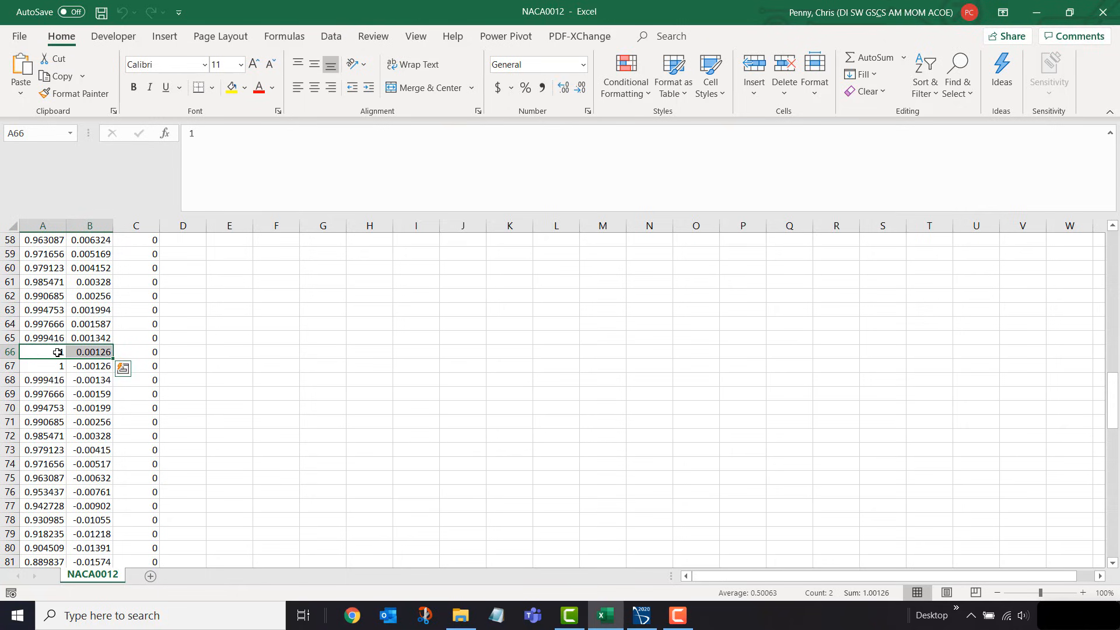
{"action": "left_click_drag", "start_coordinate": [43, 365], "coordinate": [87, 548]}
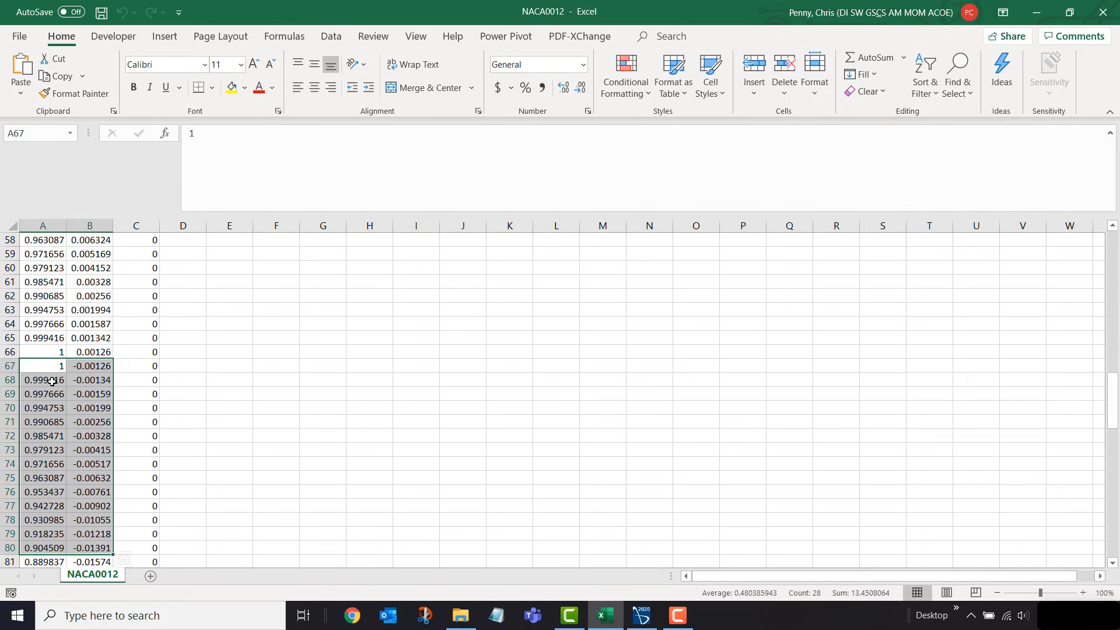
{"action": "left_click", "coordinate": [49, 352]}
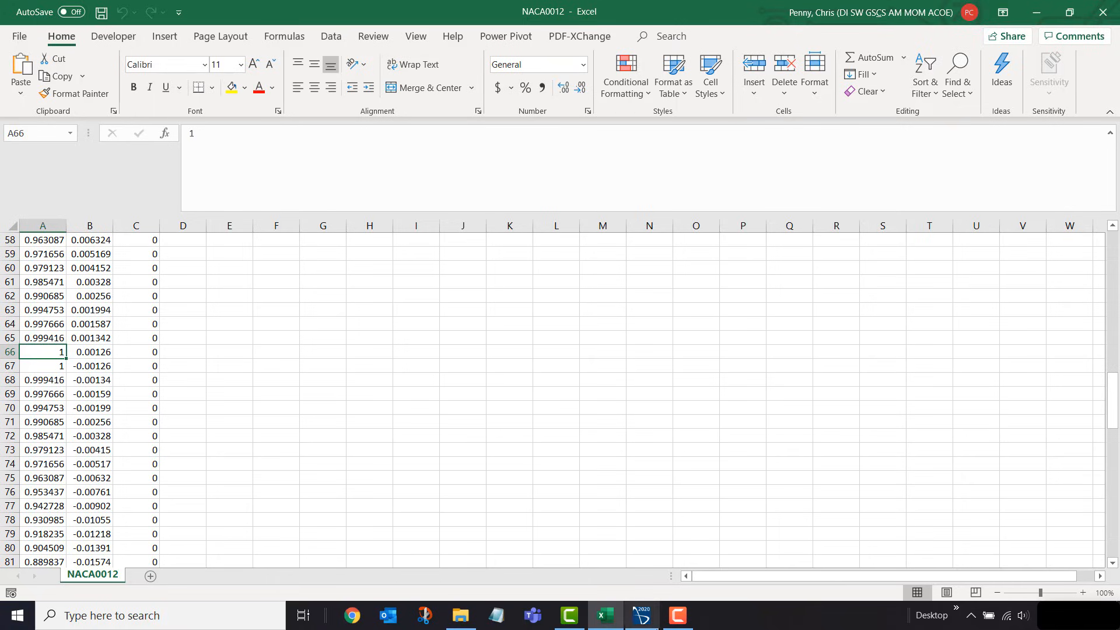
Switch back to Simcenter STAR-CCM+ and import the NACA0012 CSV file as a closed polyline 3D curve in the Laboratory coordinate system
{"action": "left_click", "coordinate": [642, 615]}
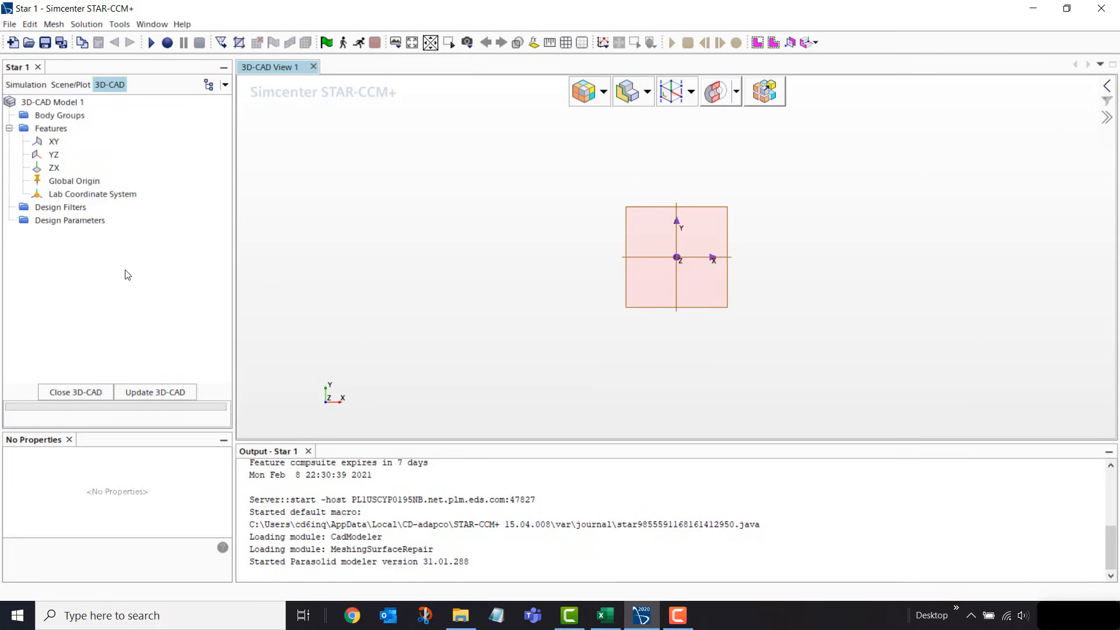
{"action": "right_click", "coordinate": [61, 104]}
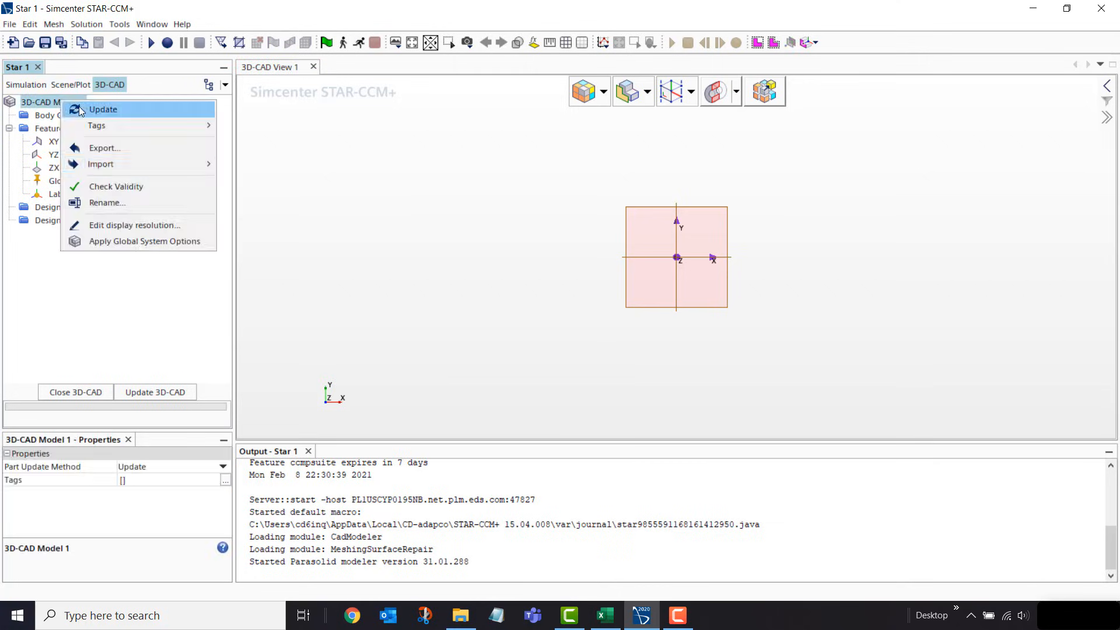
{"action": "mouse_move", "coordinate": [130, 165]}
{"action": "left_click", "coordinate": [265, 181]}
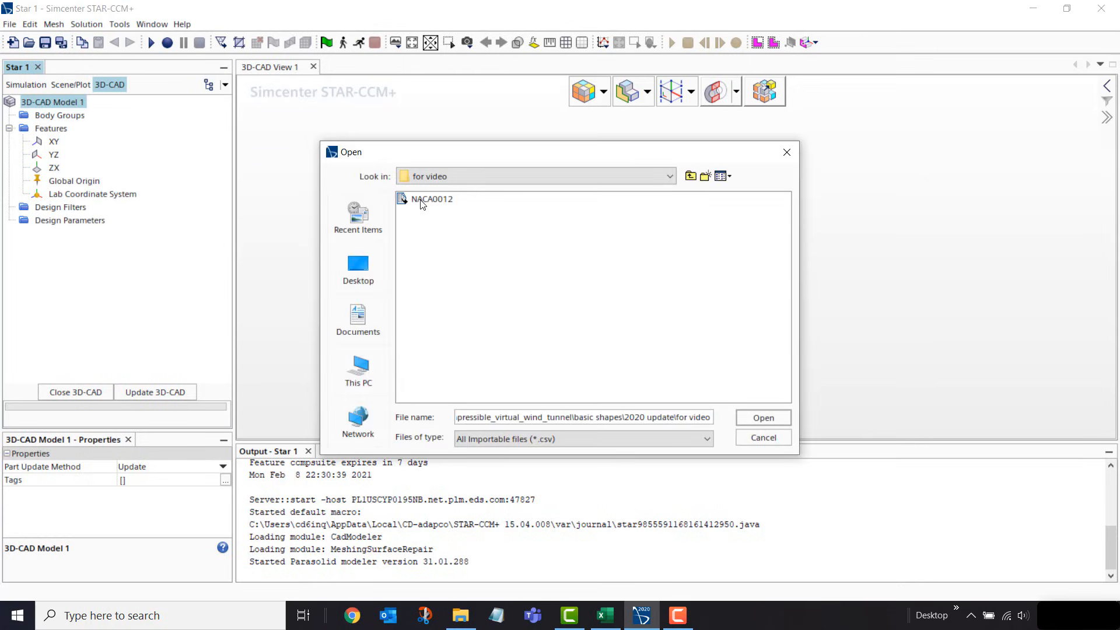
{"action": "left_click", "coordinate": [429, 201]}
{"action": "left_click", "coordinate": [763, 425]}
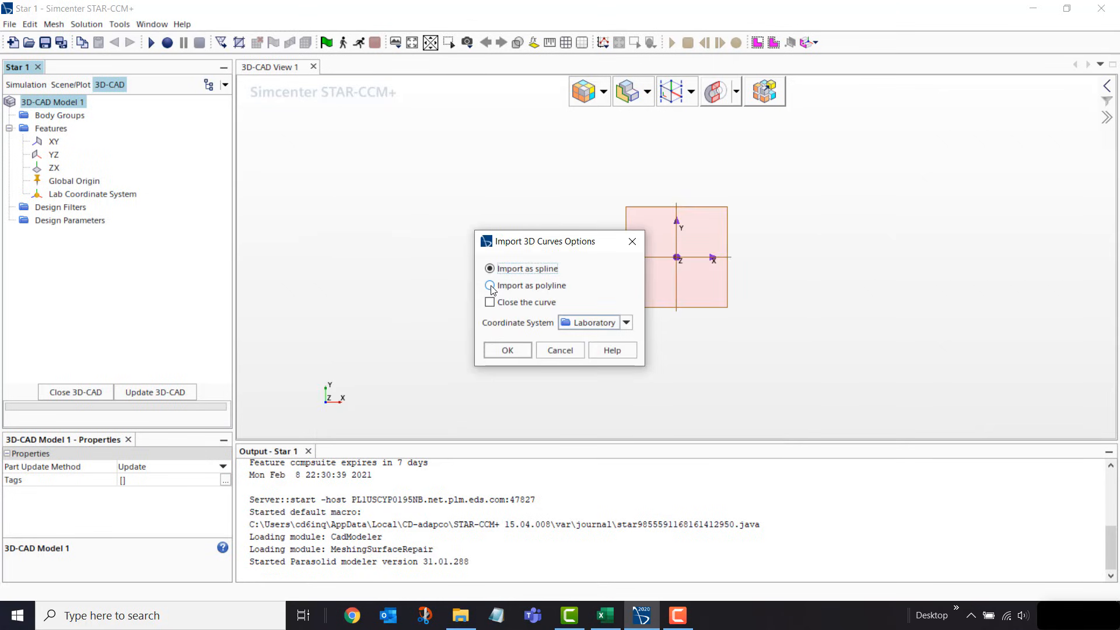
{"action": "left_click", "coordinate": [489, 285]}
{"action": "left_click", "coordinate": [489, 302]}
{"action": "left_click", "coordinate": [509, 351]}
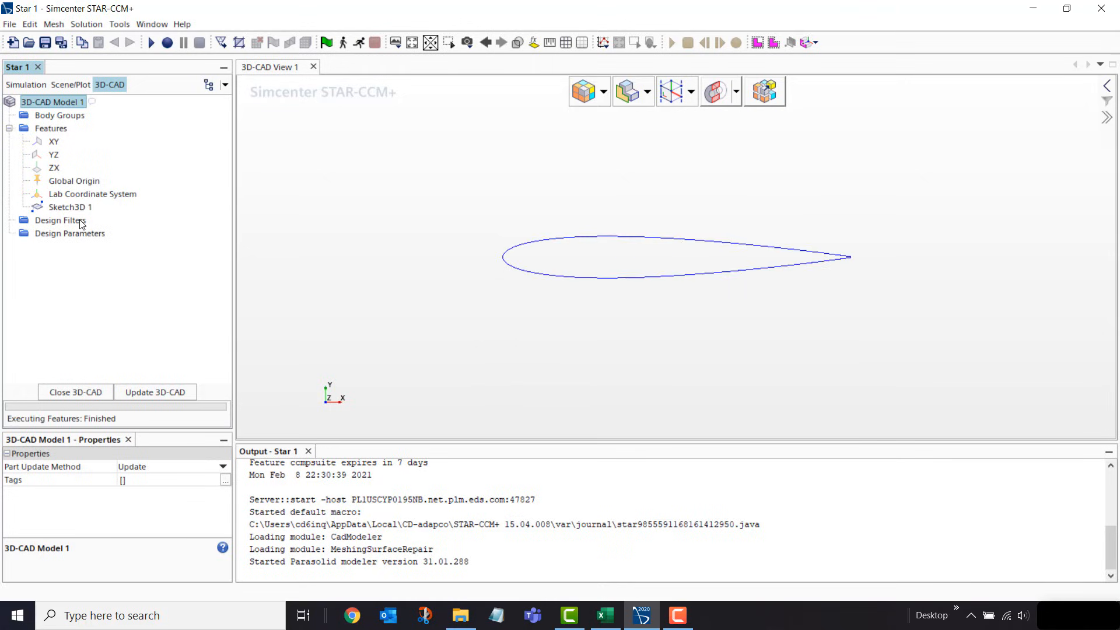
Extrude the imported airfoil 3D sketch as a solid, one way by 0.1 m along the Z direction
{"action": "left_click", "coordinate": [76, 209]}
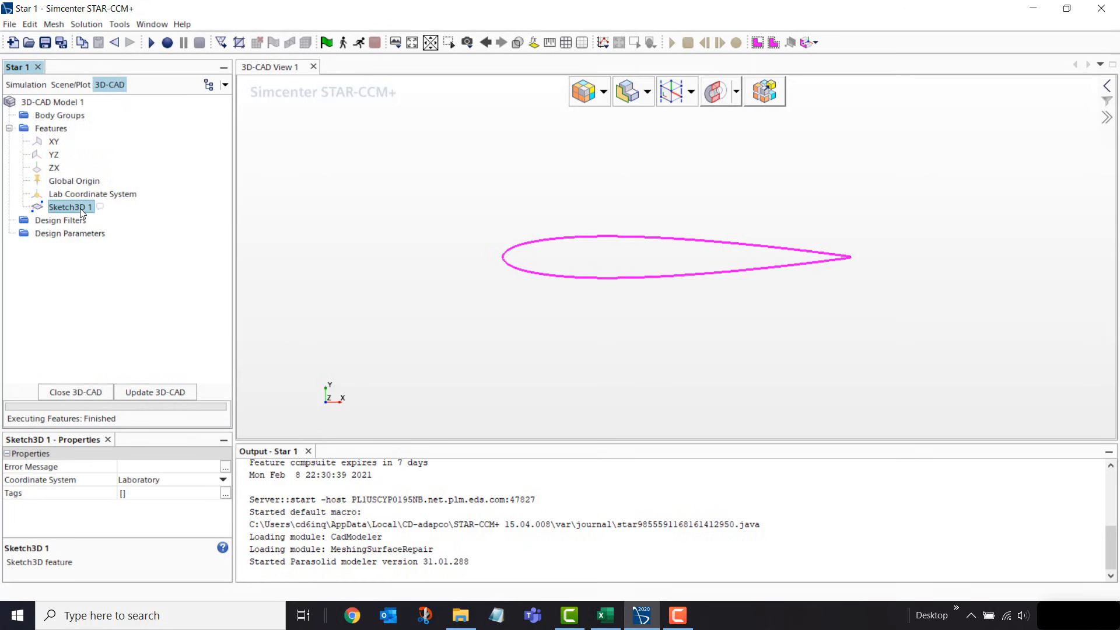
{"action": "right_click", "coordinate": [76, 209]}
{"action": "left_click", "coordinate": [157, 326]}
{"action": "left_click_drag", "start_coordinate": [487, 290], "coordinate": [584, 267]}
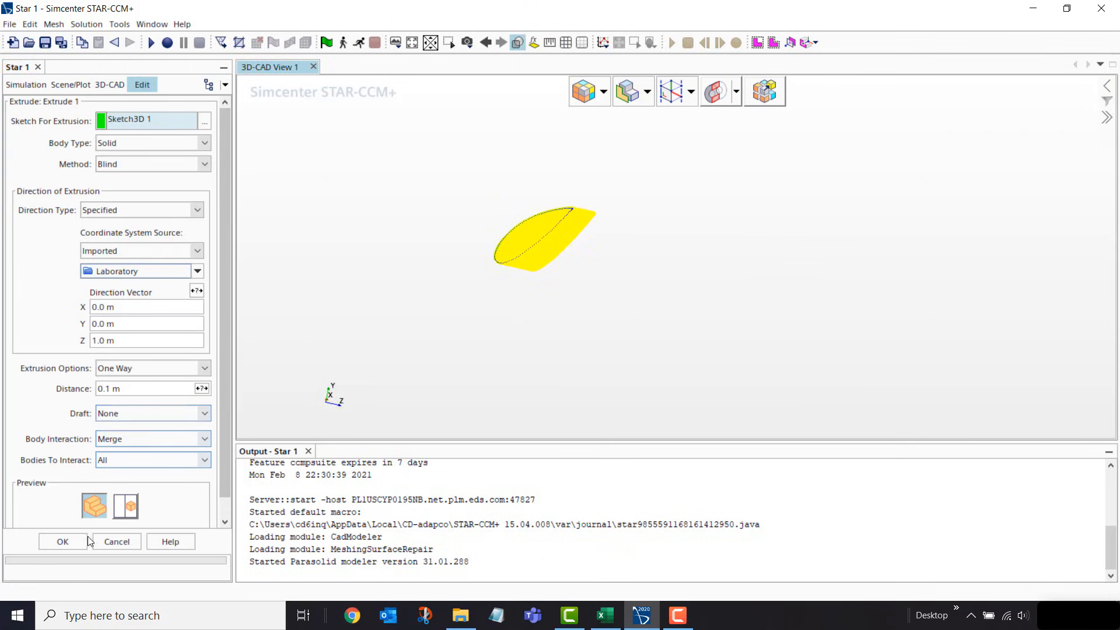
{"action": "left_click", "coordinate": [66, 542]}
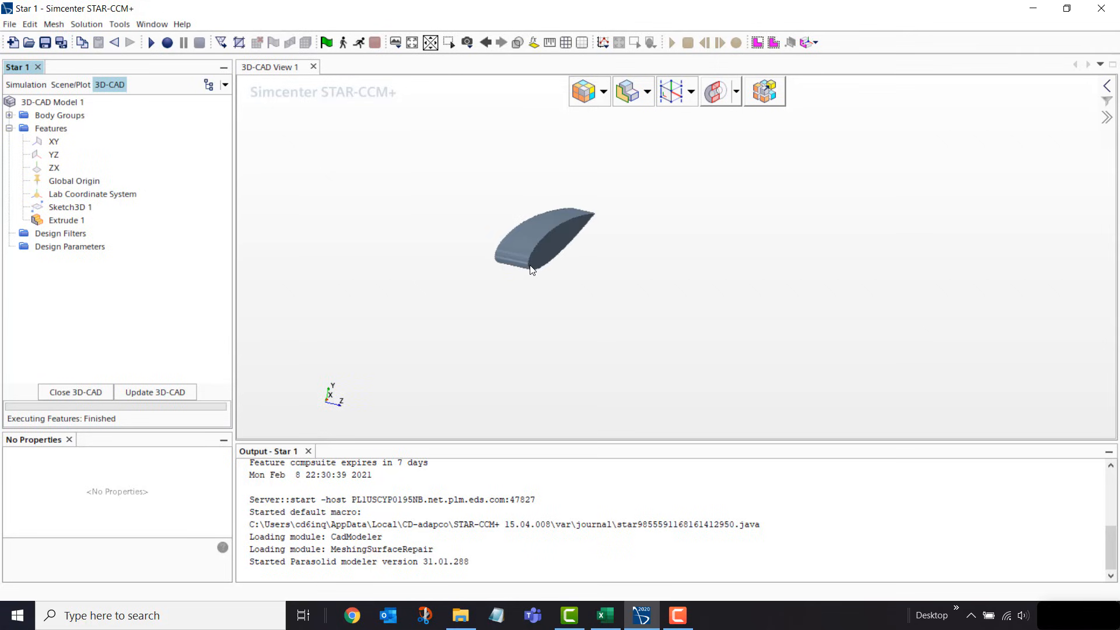
Examine the extruded airfoil body up close from several standard and rotated viewing directions
{"action": "left_click_drag", "start_coordinate": [532, 270], "coordinate": [406, 276]}
{"action": "scroll", "coordinate": [532, 251], "scroll_direction": "up", "scroll_amount": 4}
{"action": "left_click_drag", "start_coordinate": [495, 281], "coordinate": [649, 226]}
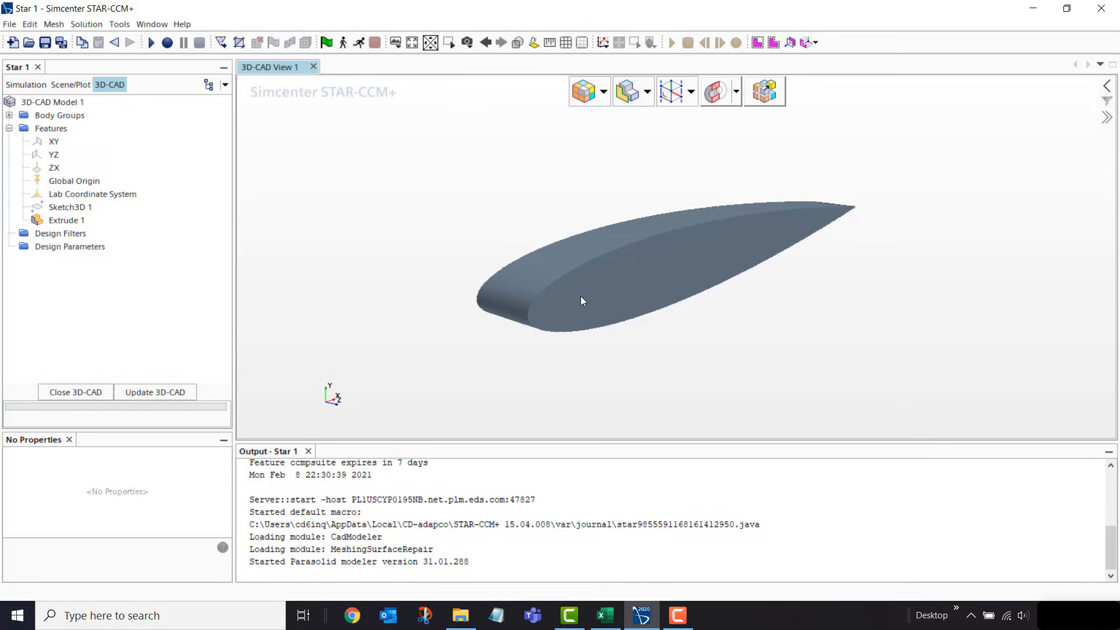
{"action": "left_click_drag", "start_coordinate": [581, 301], "coordinate": [585, 304]}
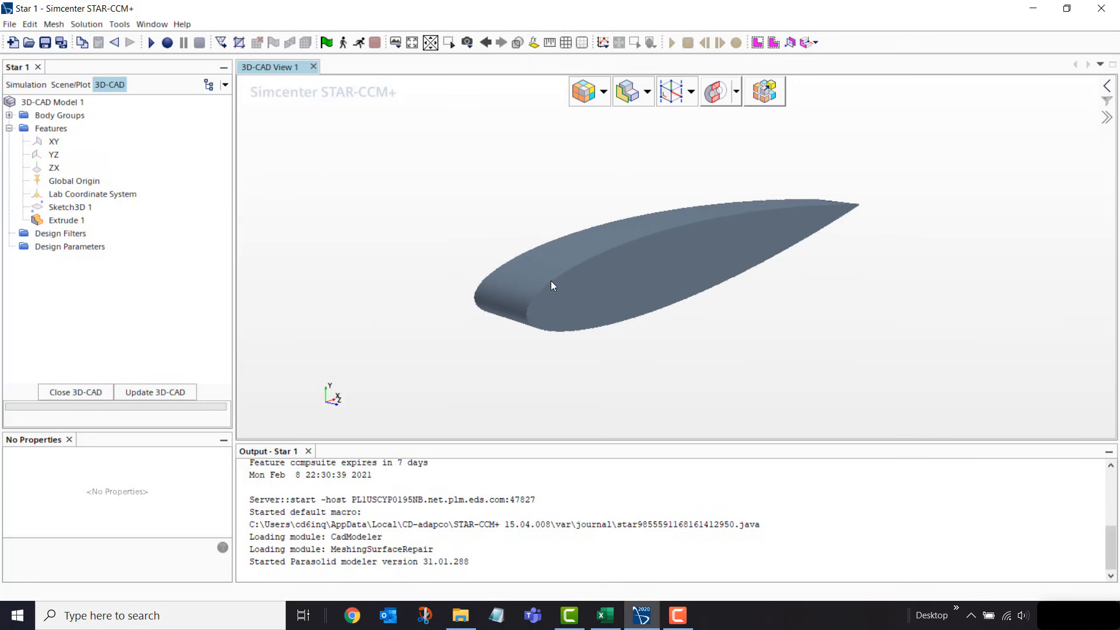
{"action": "key", "text": "t"}
{"action": "key", "text": "f"}
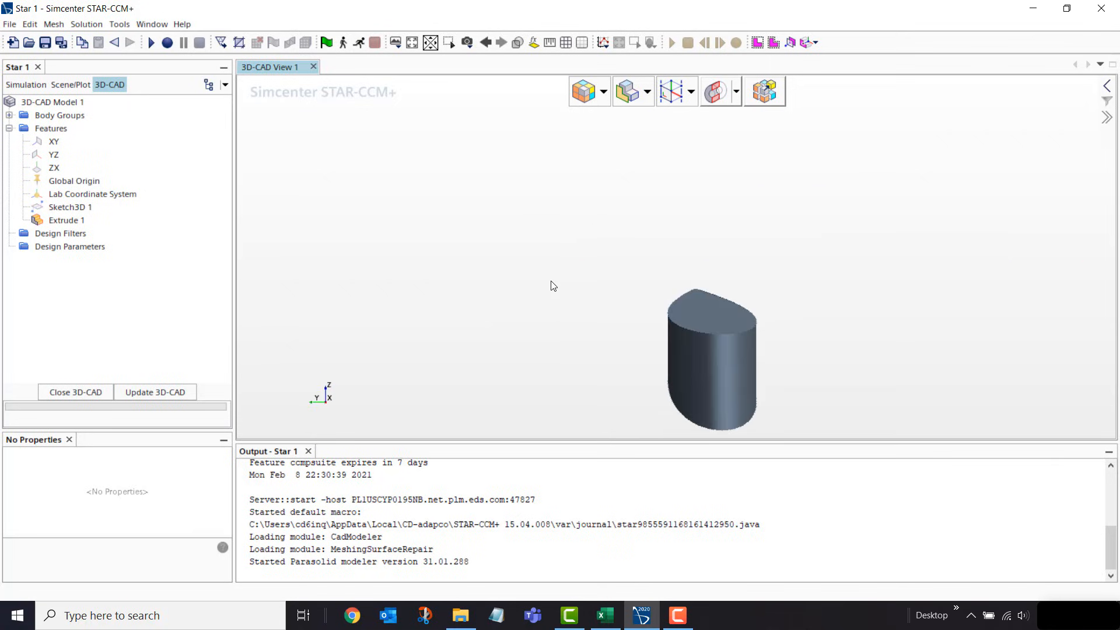
{"action": "key", "text": "s"}
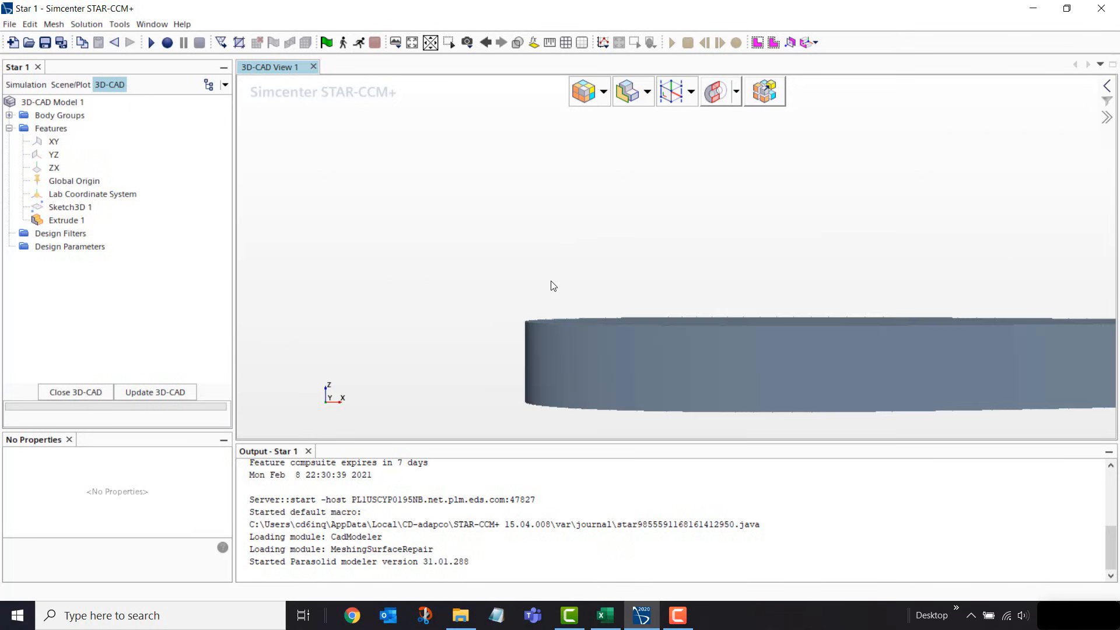
{"action": "mouse_move", "coordinate": [605, 266]}
{"action": "left_mouse_down"}
{"action": "mouse_move", "coordinate": [618, 306]}
{"action": "mouse_move", "coordinate": [618, 400]}
{"action": "left_mouse_up"}
{"action": "mouse_move", "coordinate": [573, 289]}
{"action": "left_mouse_down"}
{"action": "mouse_move", "coordinate": [952, 287]}
{"action": "mouse_move", "coordinate": [512, 300]}
{"action": "left_mouse_up"}
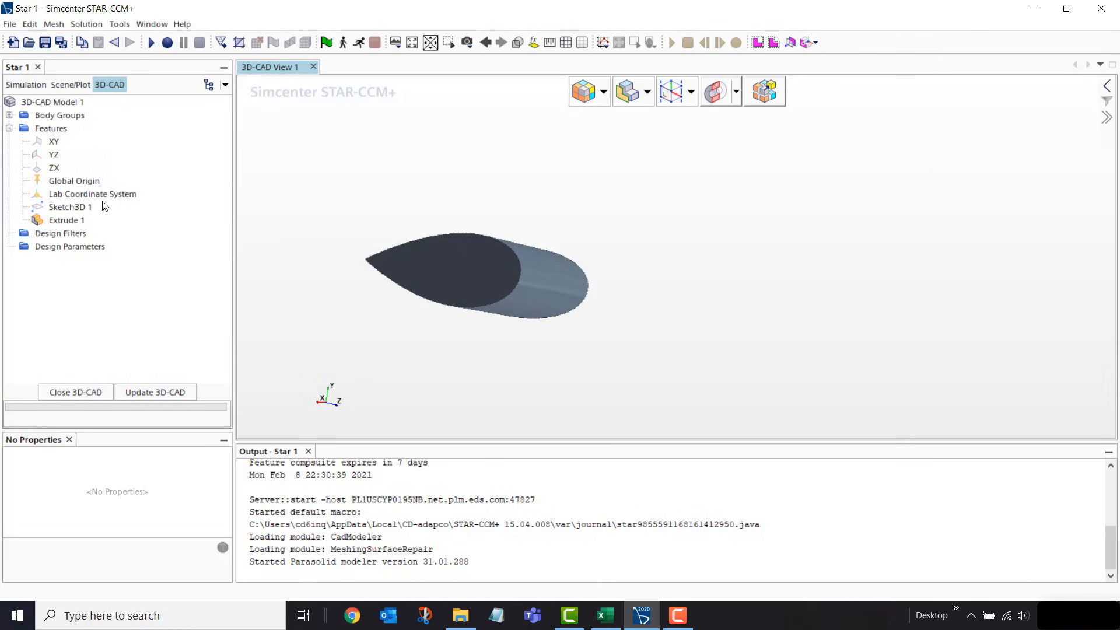
Create a new sketch on the XY plane at the airfoil's base
{"action": "left_click", "coordinate": [54, 142]}
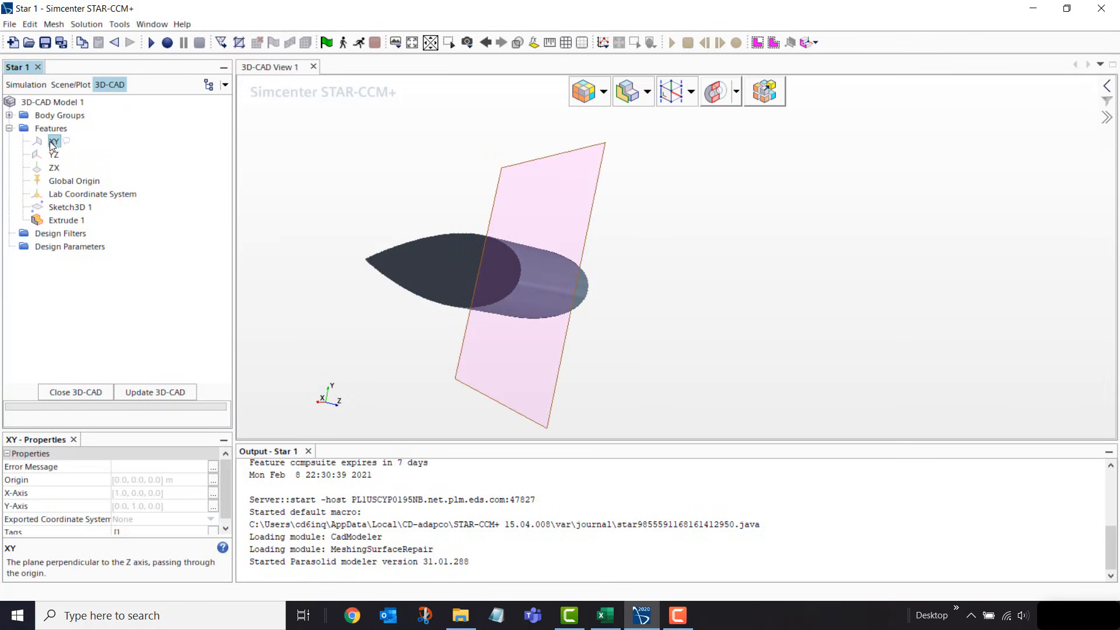
{"action": "left_click_drag", "start_coordinate": [594, 308], "coordinate": [402, 266]}
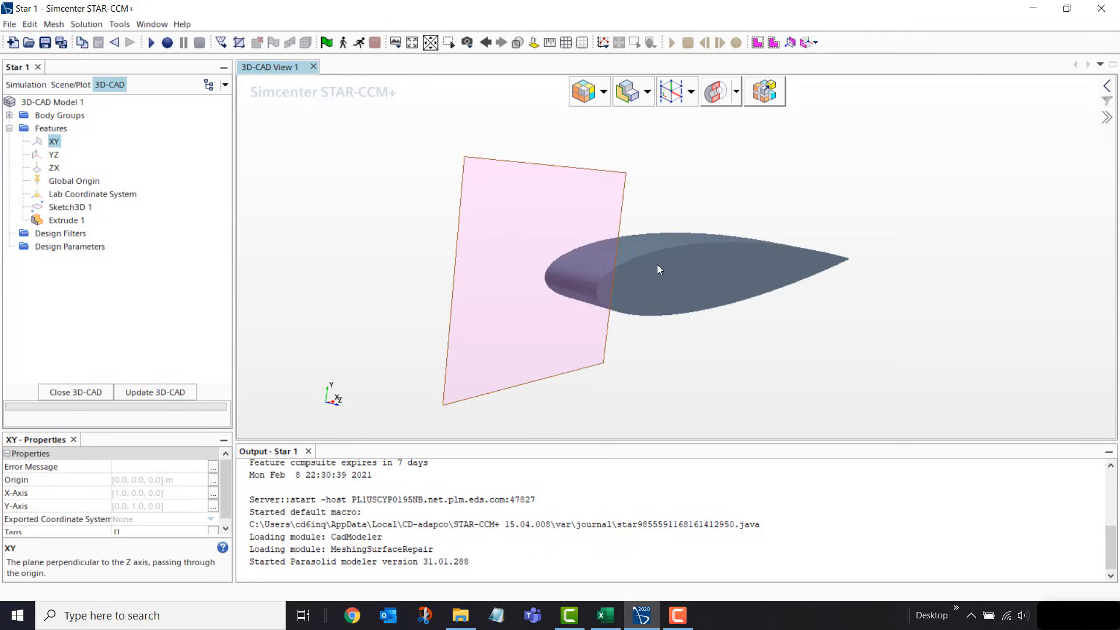
{"action": "left_click_drag", "start_coordinate": [657, 264], "coordinate": [551, 263]}
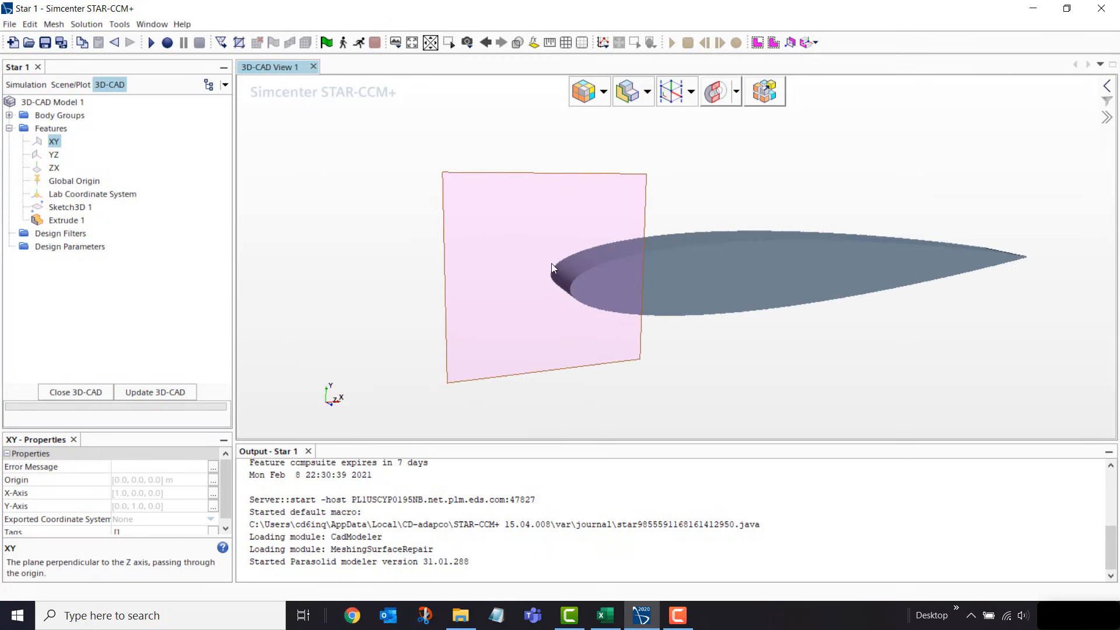
{"action": "right_click", "coordinate": [54, 146]}
{"action": "left_click", "coordinate": [138, 201]}
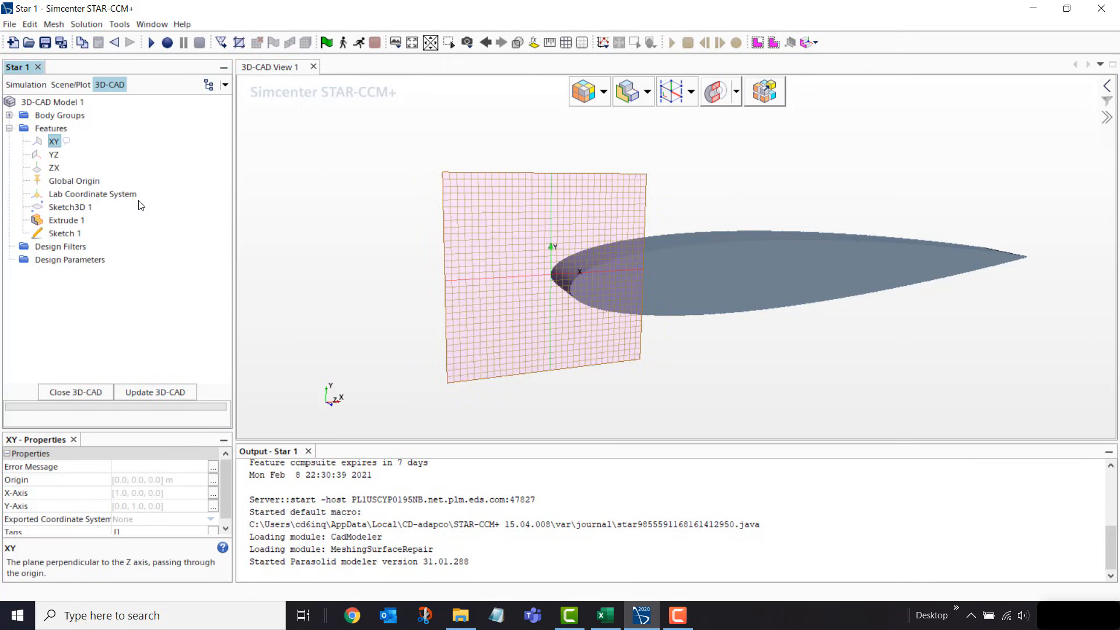
Sketch a rectangle enclosing the airfoil with clearance on all sides
{"action": "scroll", "coordinate": [552, 264], "scroll_direction": "down", "scroll_amount": 4}
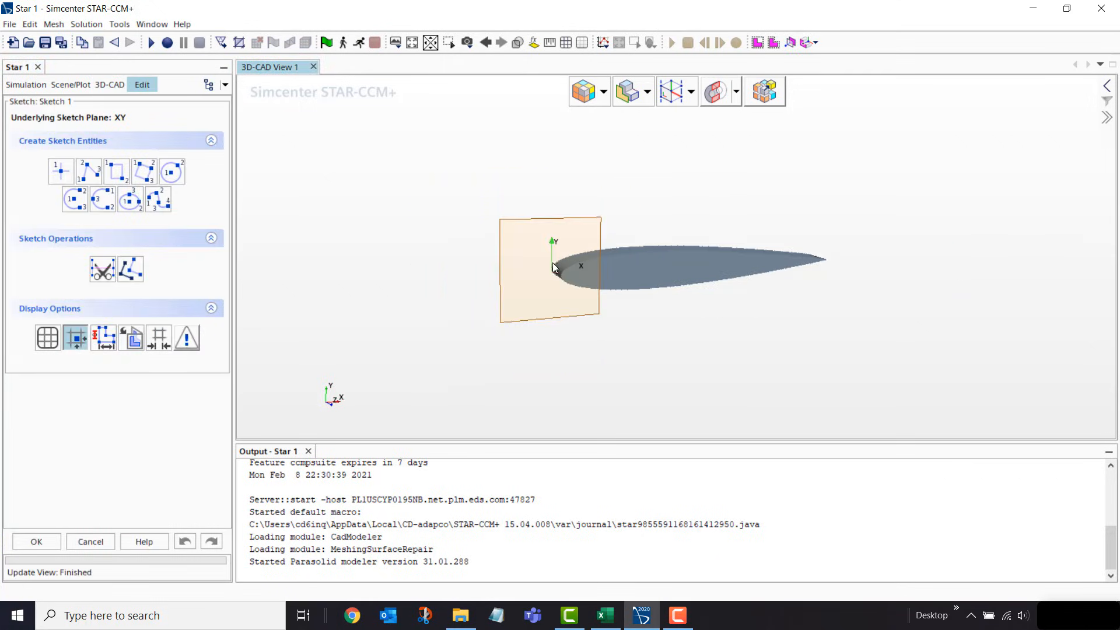
{"action": "left_click", "coordinate": [119, 173]}
{"action": "left_click", "coordinate": [428, 138]}
{"action": "left_click", "coordinate": [918, 403]}
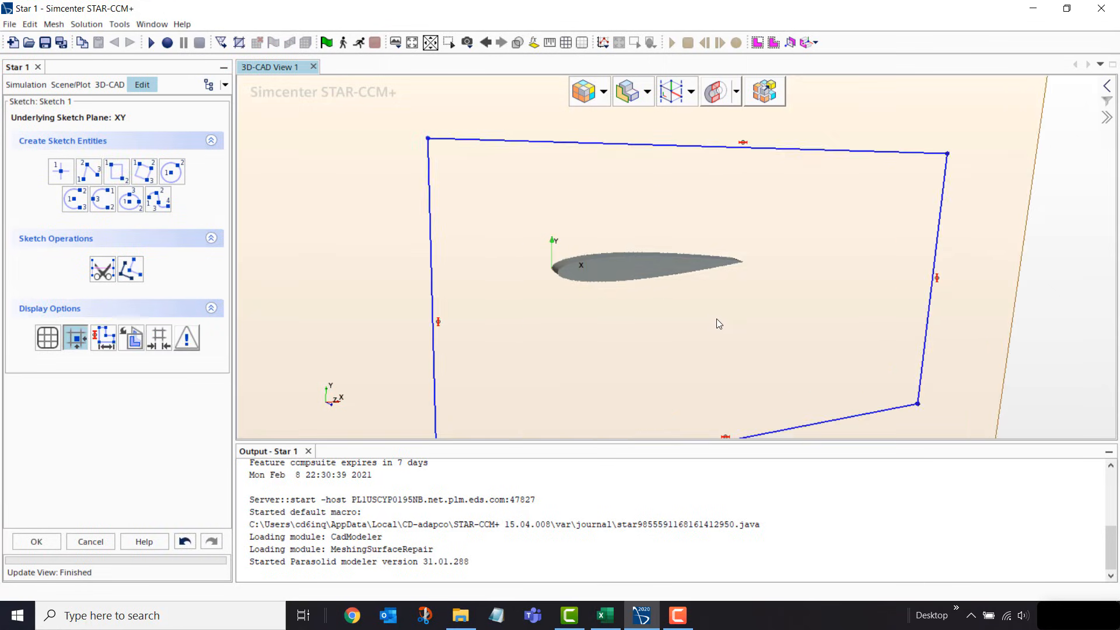
{"action": "scroll", "coordinate": [717, 319], "scroll_direction": "down", "scroll_amount": 3}
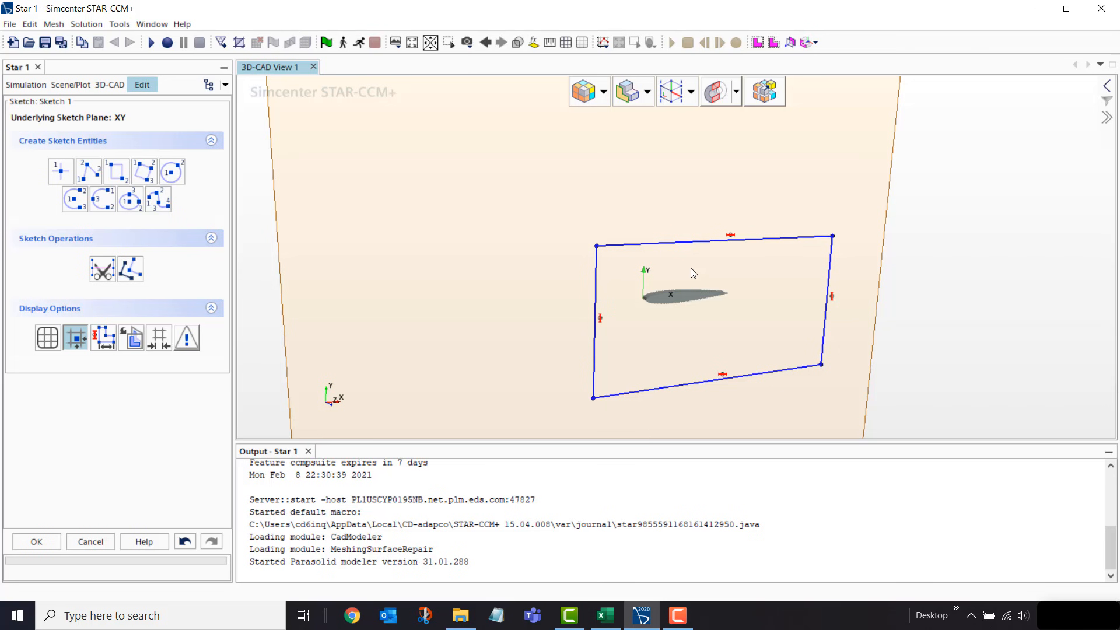
Measure the airfoil's chord length from the leading edge to the trailing edge
{"action": "scroll", "coordinate": [697, 304], "scroll_direction": "up", "scroll_amount": 6}
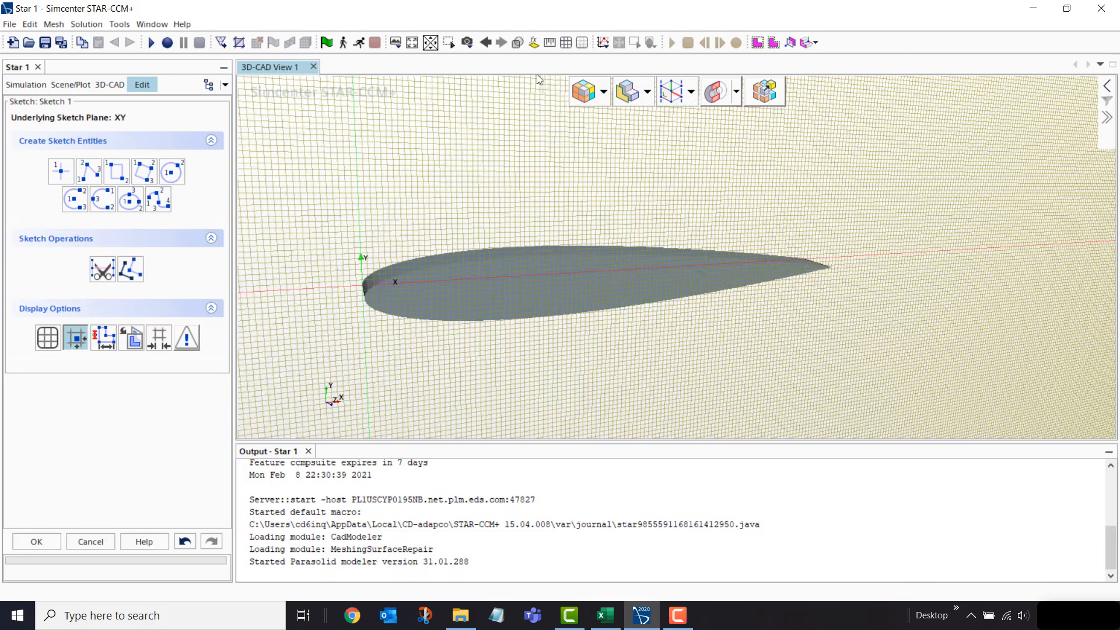
{"action": "left_click", "coordinate": [549, 43]}
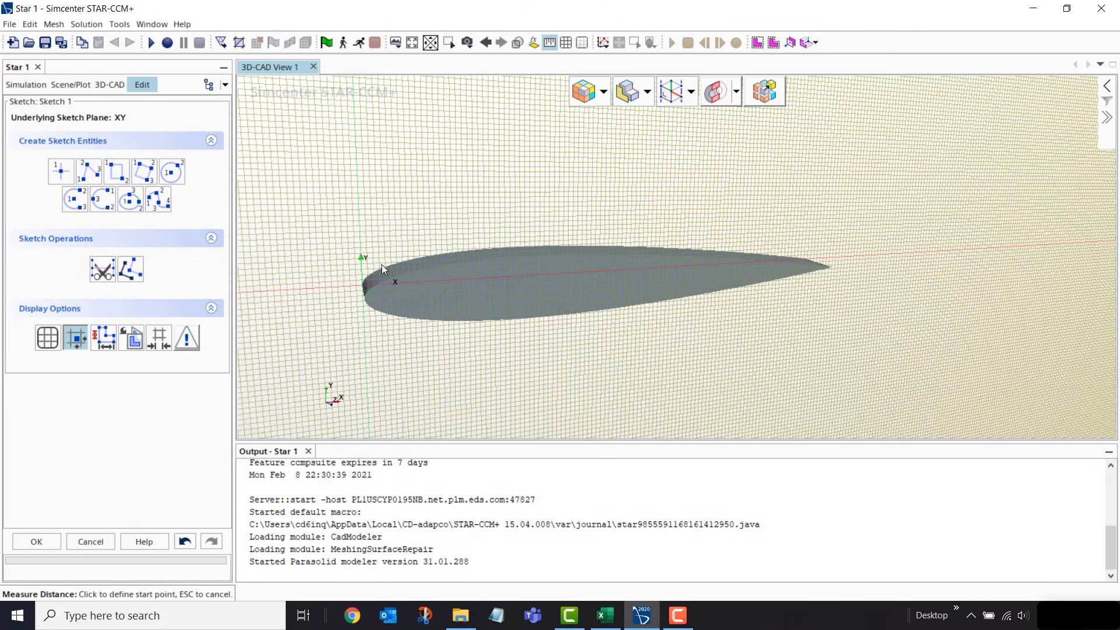
{"action": "left_click", "coordinate": [366, 296]}
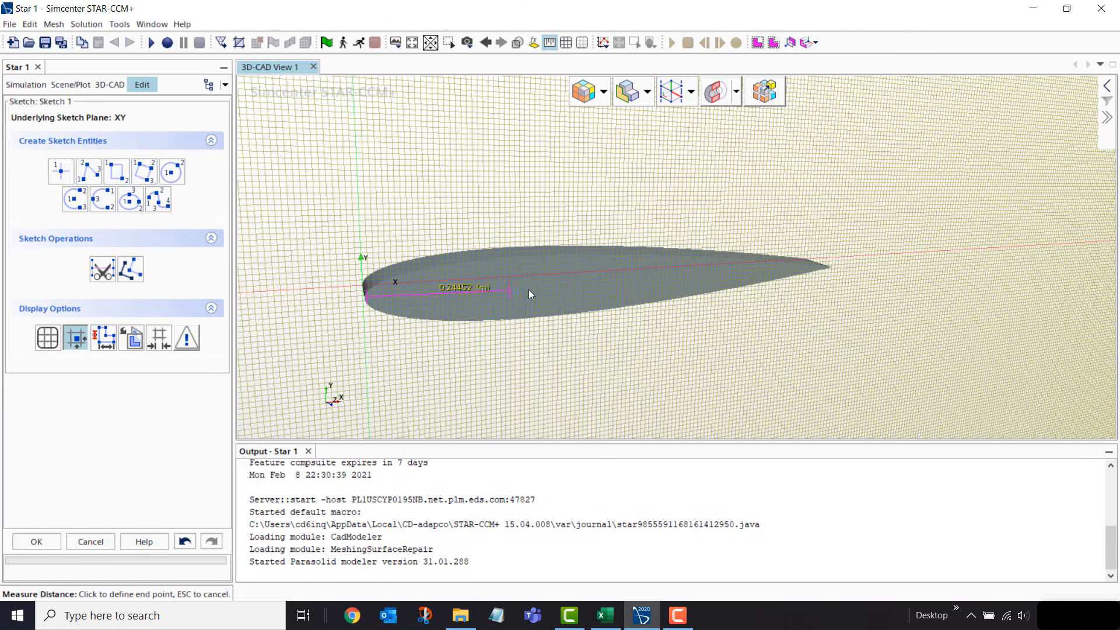
{"action": "left_click", "coordinate": [818, 267]}
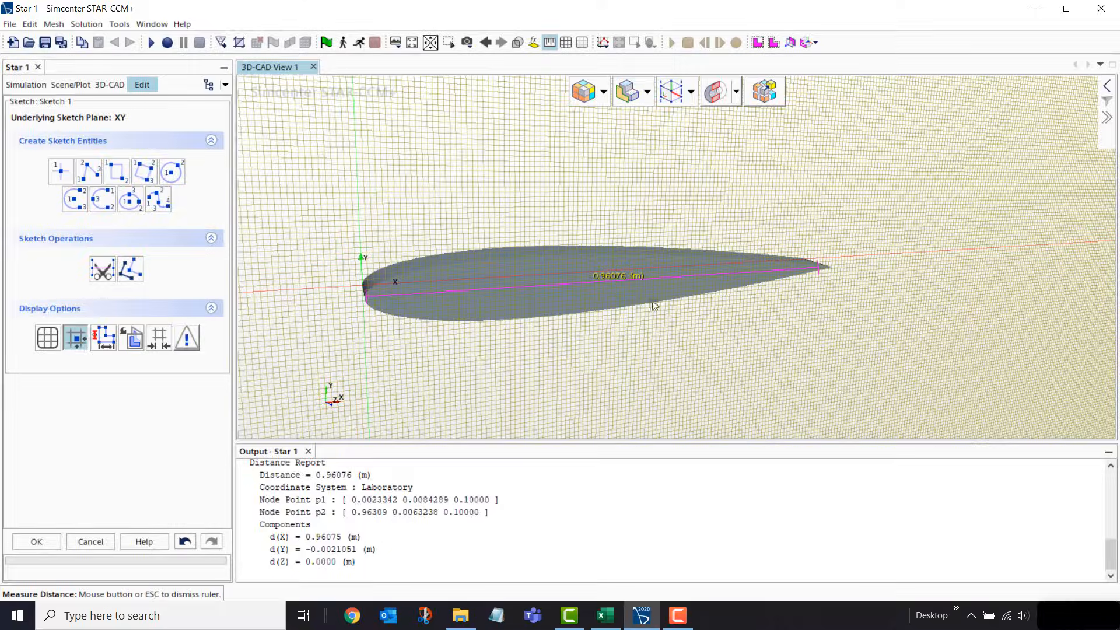
{"action": "scroll", "coordinate": [555, 281], "scroll_direction": "down", "scroll_amount": 6}
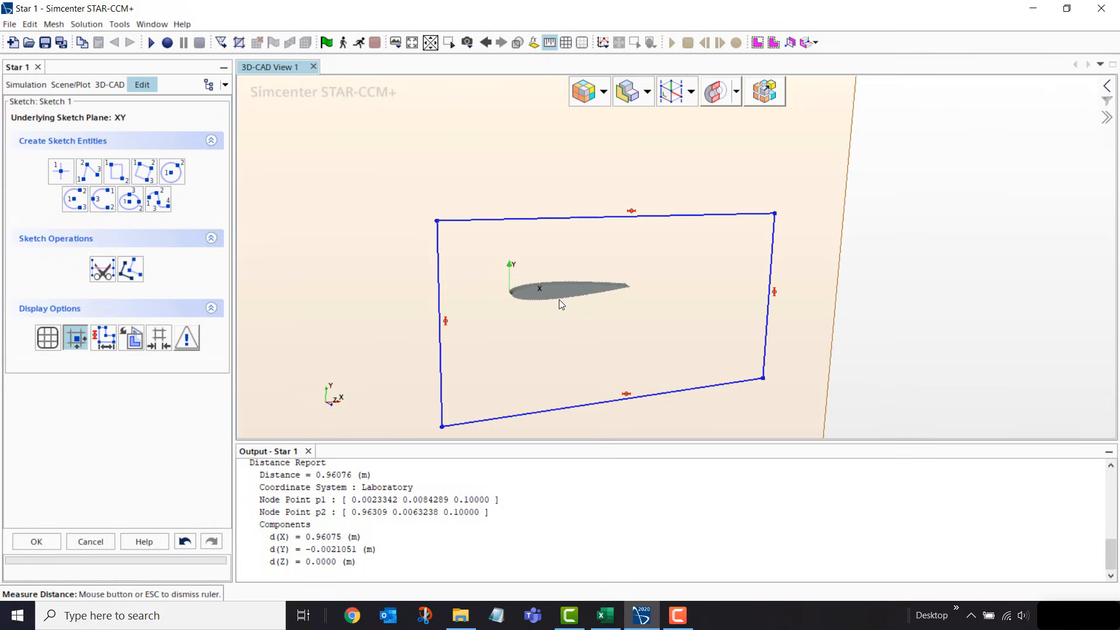
Set the sketch's grid spacing to 25 m
{"action": "left_click_drag", "start_coordinate": [534, 317], "coordinate": [506, 326]}
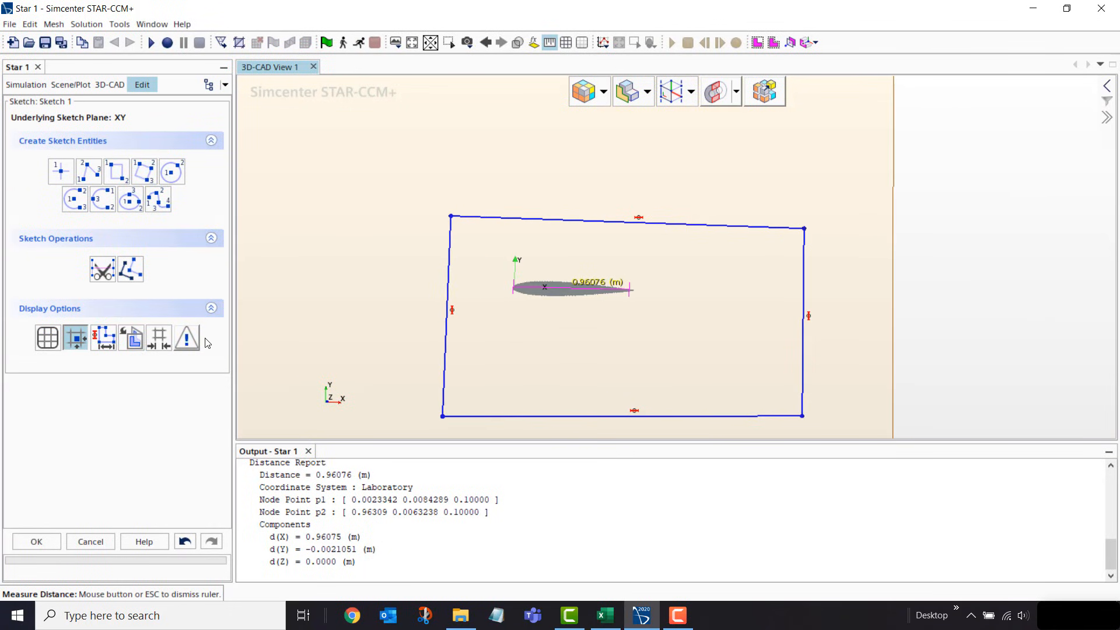
{"action": "left_click", "coordinate": [159, 338]}
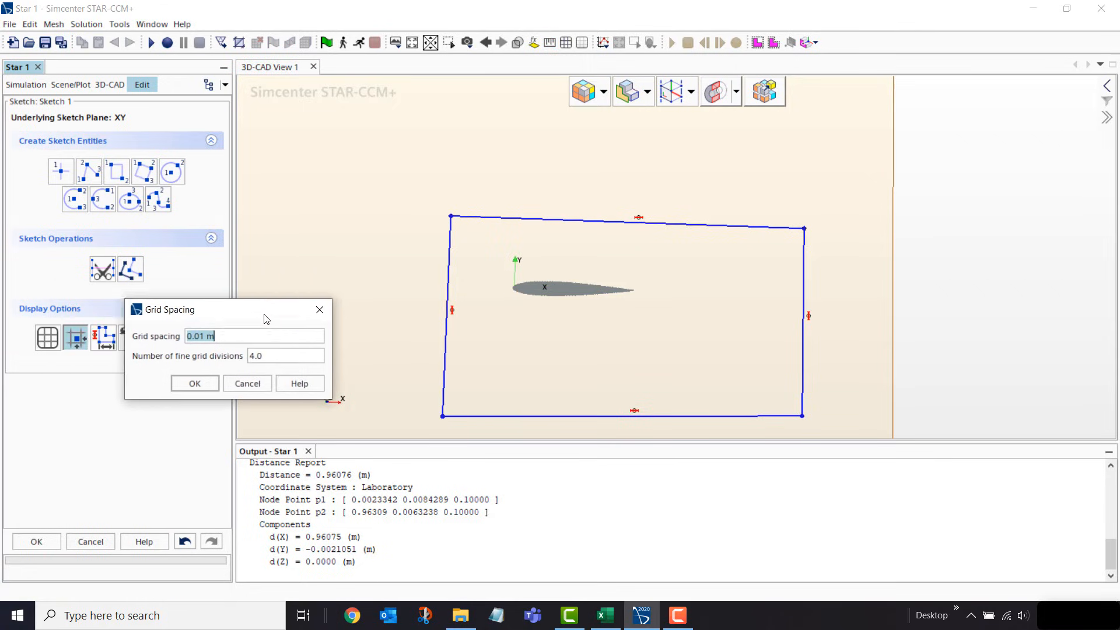
{"action": "left_click_drag", "start_coordinate": [266, 318], "coordinate": [352, 326]}
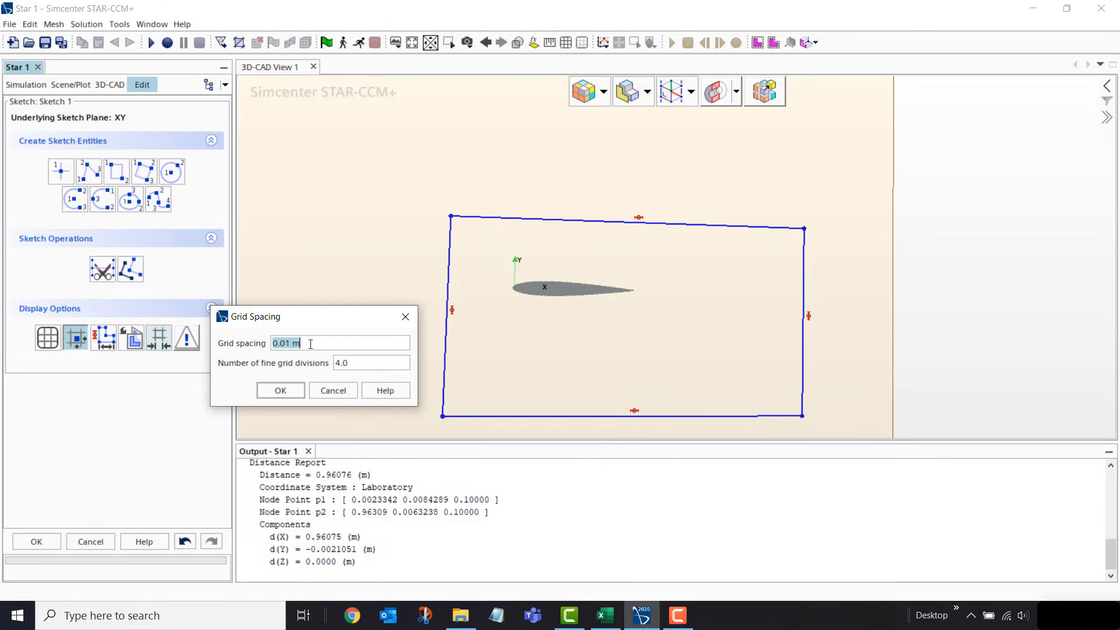
{"action": "type", "text": "25.0 m"}
{"action": "left_click", "coordinate": [280, 390]}
Enlarge the rectangle into a square centred on the origin, with its lower-right corner at X 25 m, Y -25 m, and finish the sketch
{"action": "scroll", "coordinate": [550, 288], "scroll_direction": "down", "scroll_amount": 6}
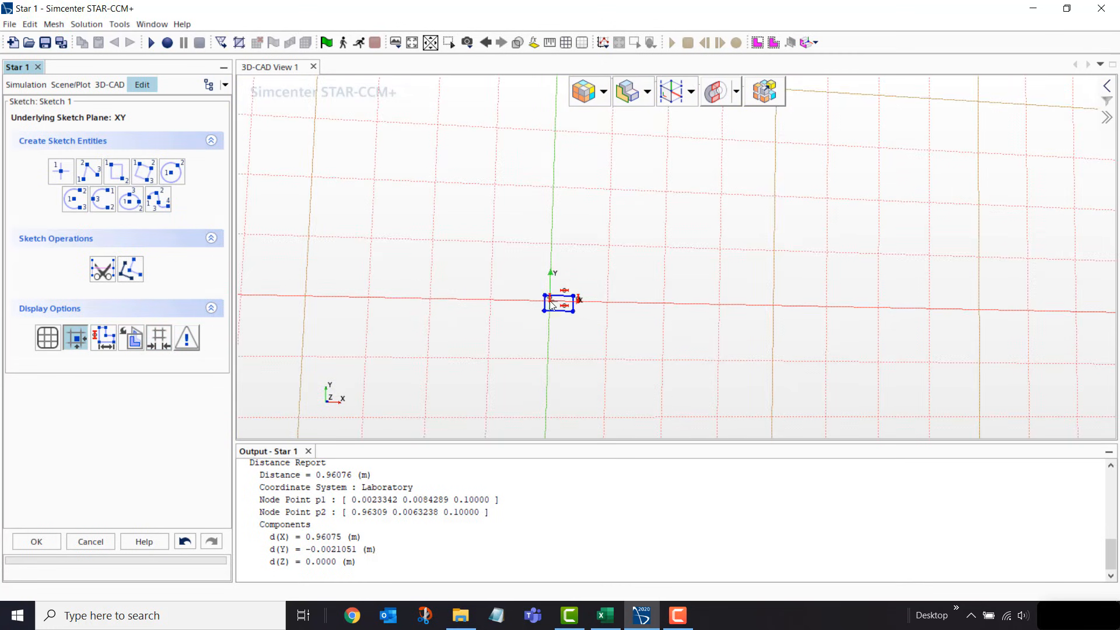
{"action": "mouse_move", "coordinate": [545, 295]}
{"action": "left_mouse_down"}
{"action": "mouse_move", "coordinate": [445, 175]}
{"action": "mouse_move", "coordinate": [300, 92]}
{"action": "left_mouse_up"}
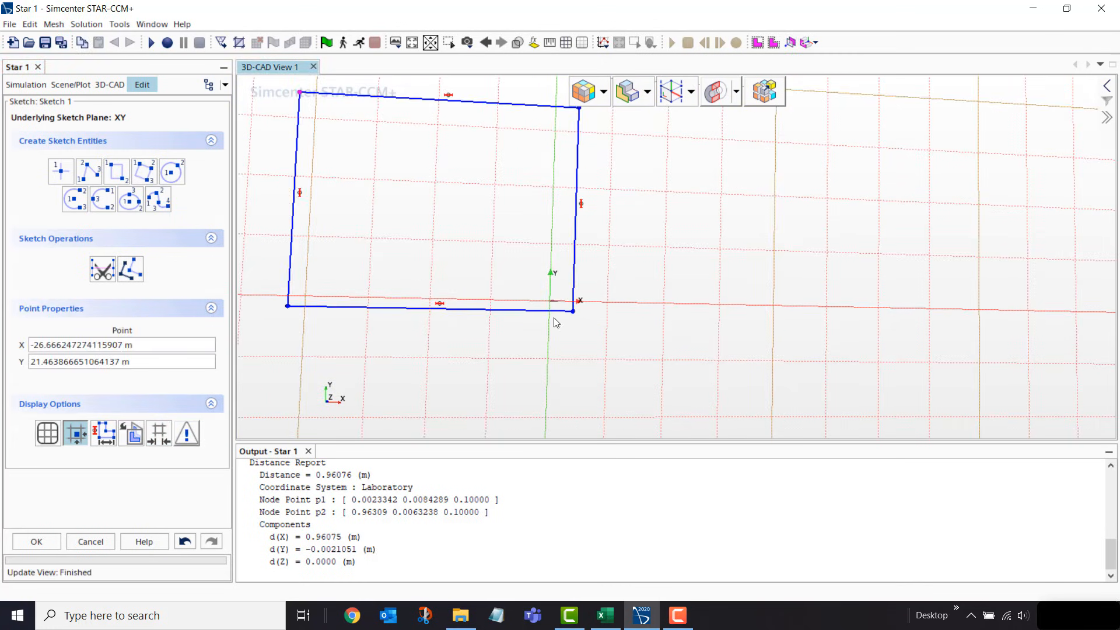
{"action": "left_click_drag", "start_coordinate": [574, 313], "coordinate": [775, 425]}
{"action": "scroll", "coordinate": [799, 348], "scroll_direction": "down", "scroll_amount": 5}
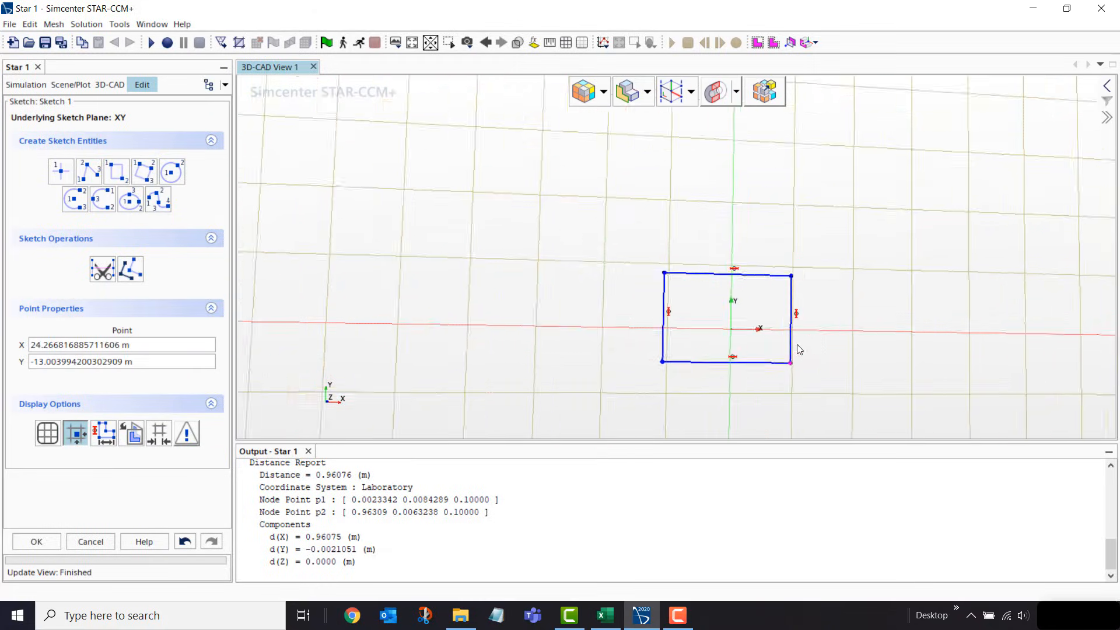
{"action": "scroll", "coordinate": [798, 345], "scroll_direction": "down", "scroll_amount": 1}
{"action": "right_click_drag", "start_coordinate": [900, 363], "coordinate": [833, 342]}
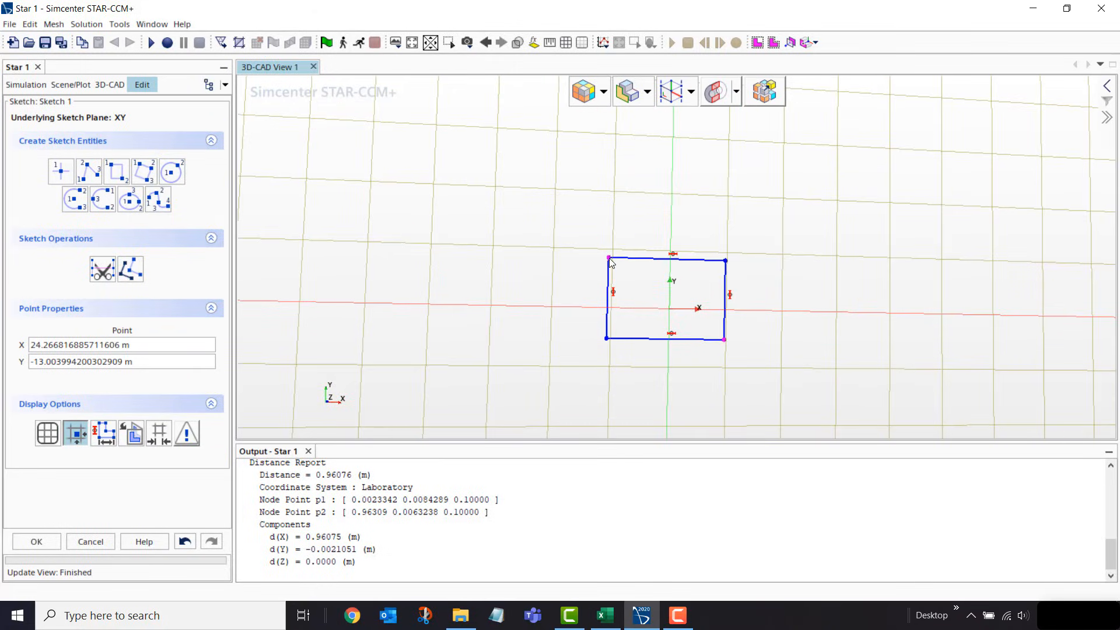
{"action": "left_click_drag", "start_coordinate": [609, 259], "coordinate": [616, 252]}
{"action": "left_click_drag", "start_coordinate": [727, 341], "coordinate": [725, 369]}
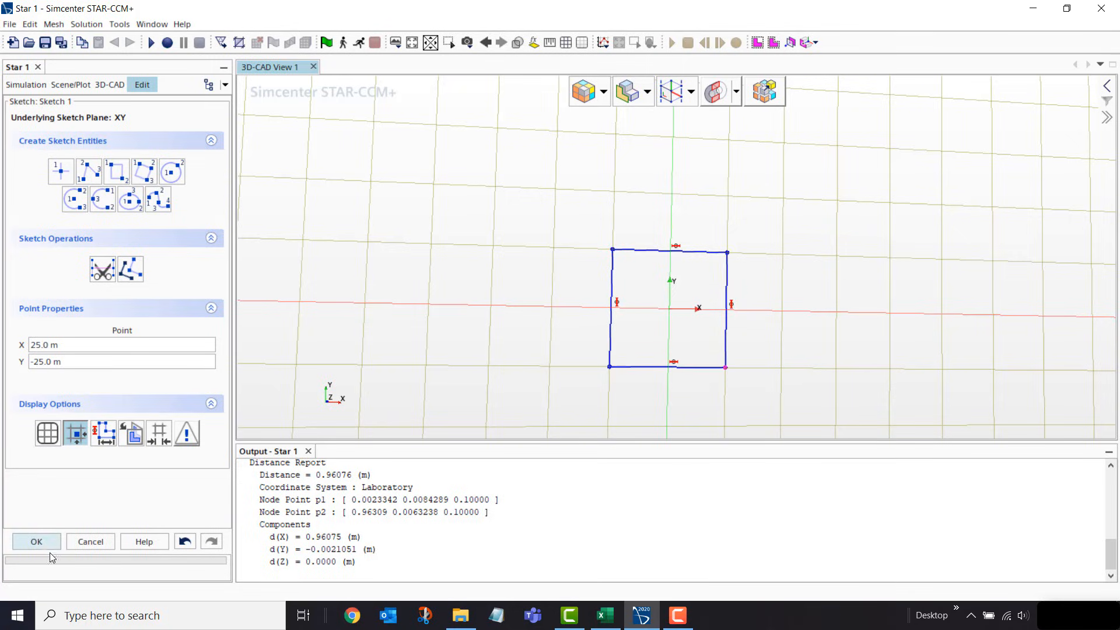
{"action": "left_click", "coordinate": [36, 542]}
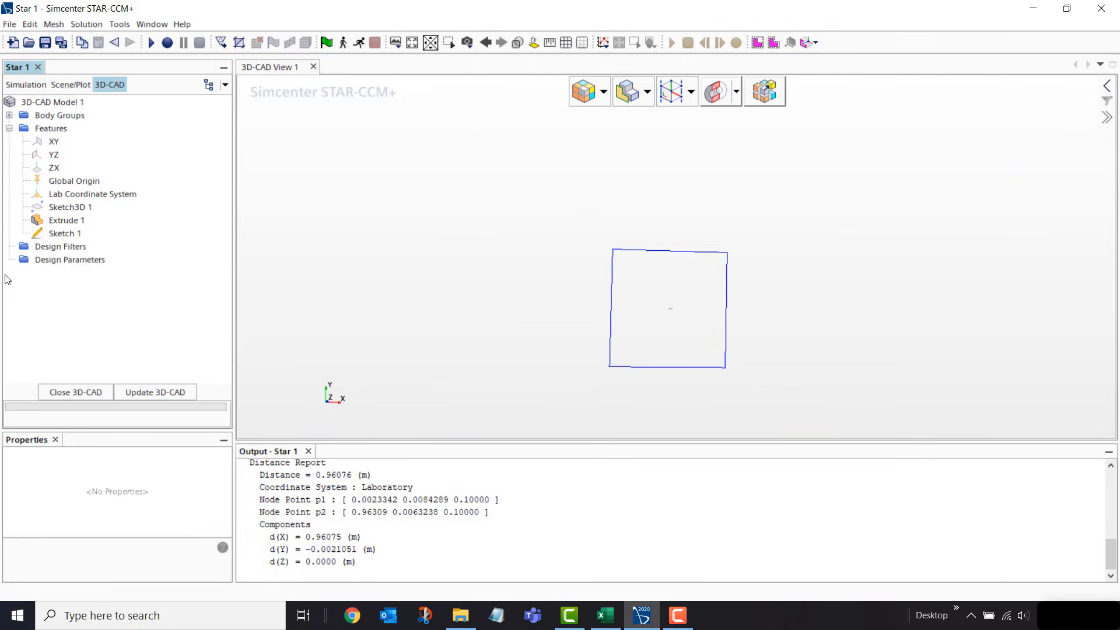
Extrude the square domain sketch 5.0 m as a solid with body interaction set to None
{"action": "left_click", "coordinate": [65, 233]}
{"action": "right_click", "coordinate": [65, 234]}
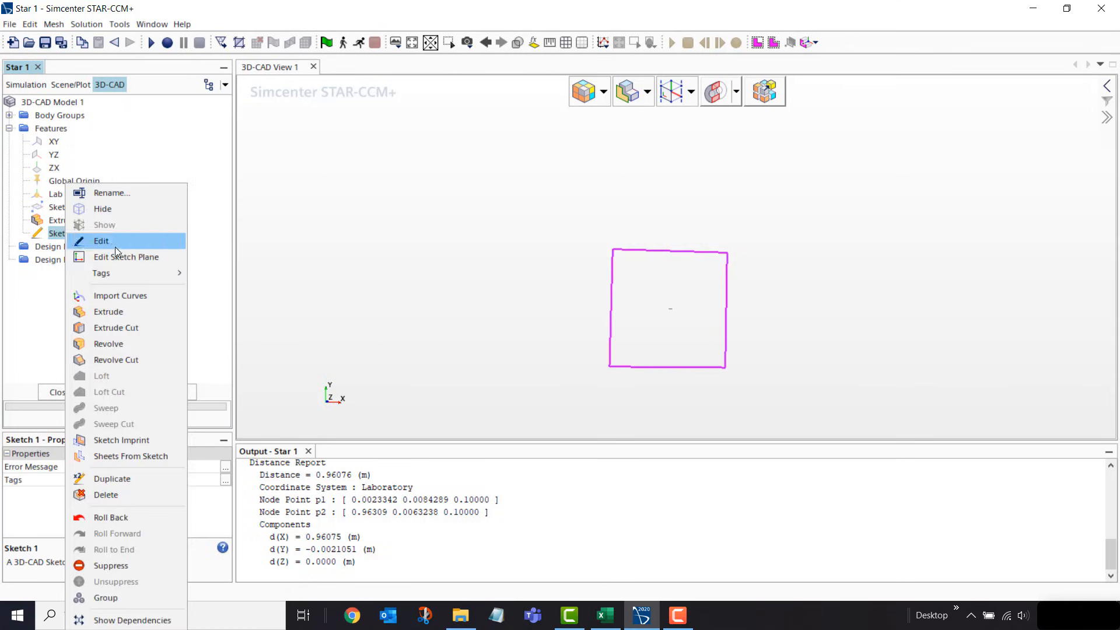
{"action": "left_click", "coordinate": [132, 315]}
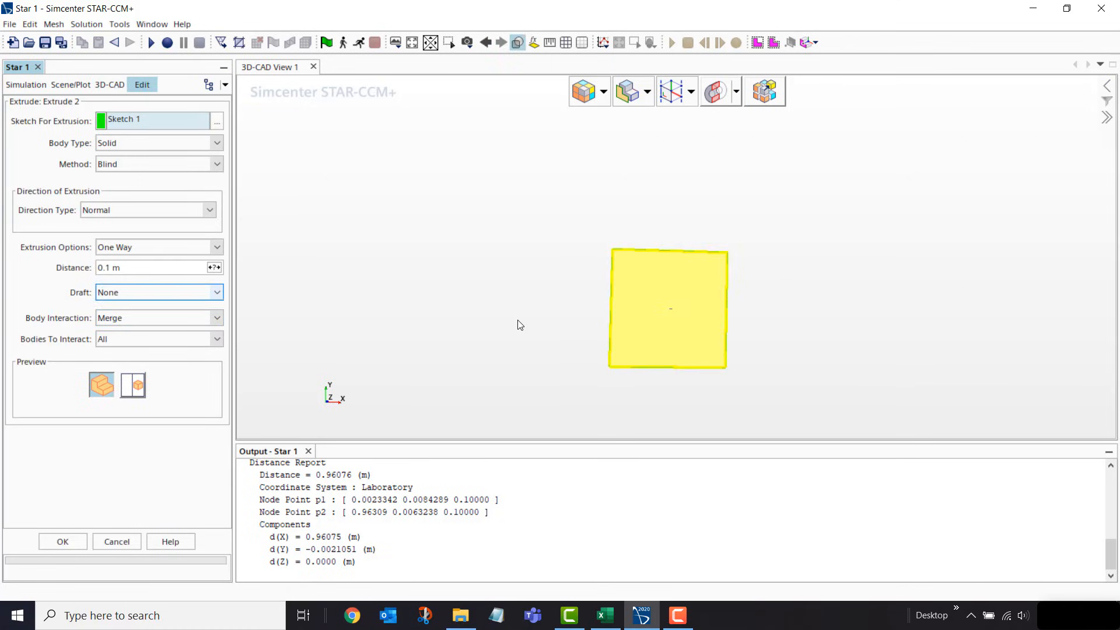
{"action": "left_click_drag", "start_coordinate": [519, 323], "coordinate": [590, 262]}
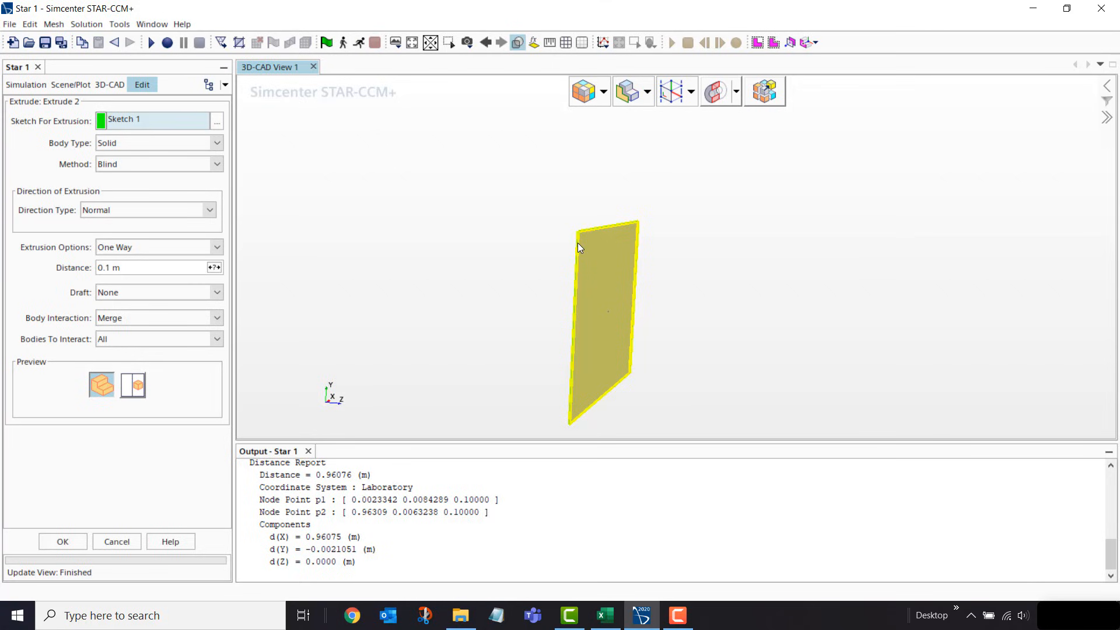
{"action": "left_click", "coordinate": [134, 269]}
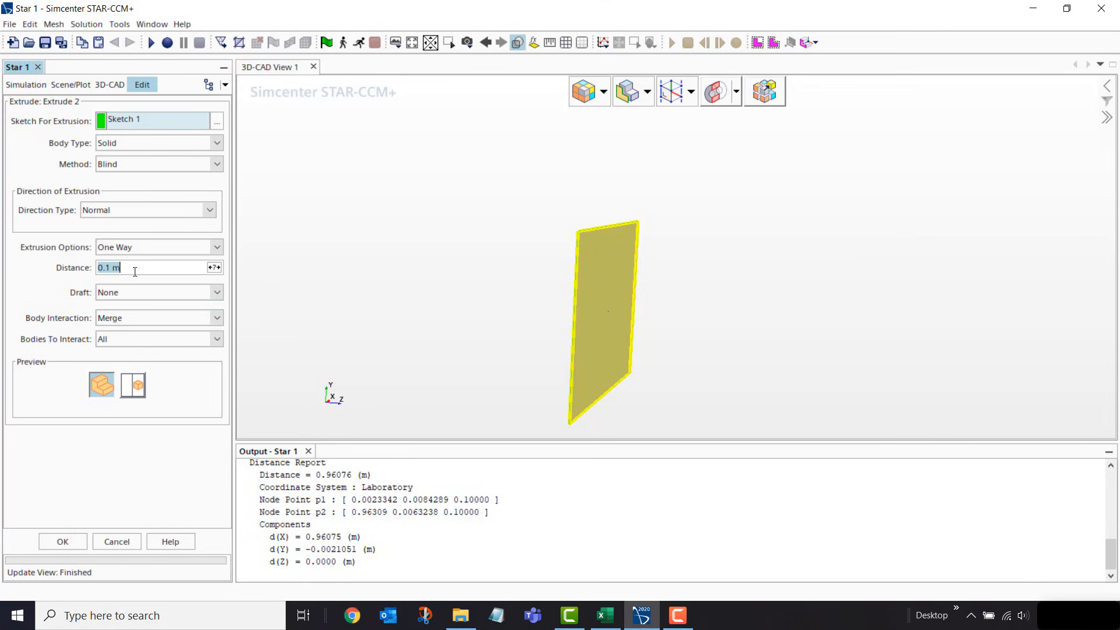
{"action": "type", "text": "5.0 m"}
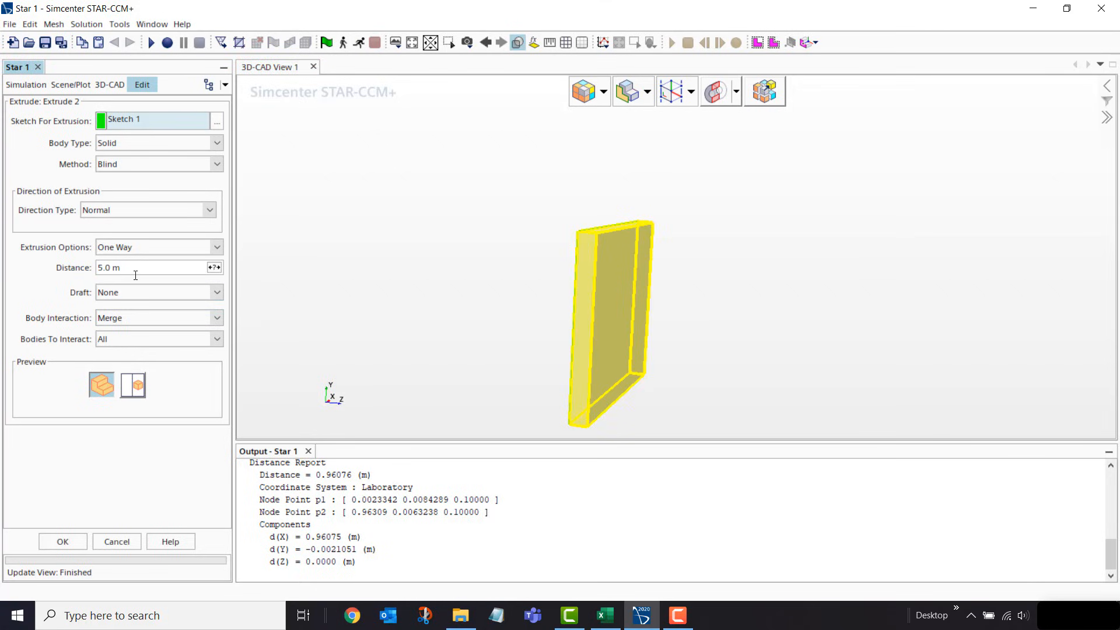
{"action": "left_click", "coordinate": [140, 320]}
{"action": "left_click", "coordinate": [135, 334]}
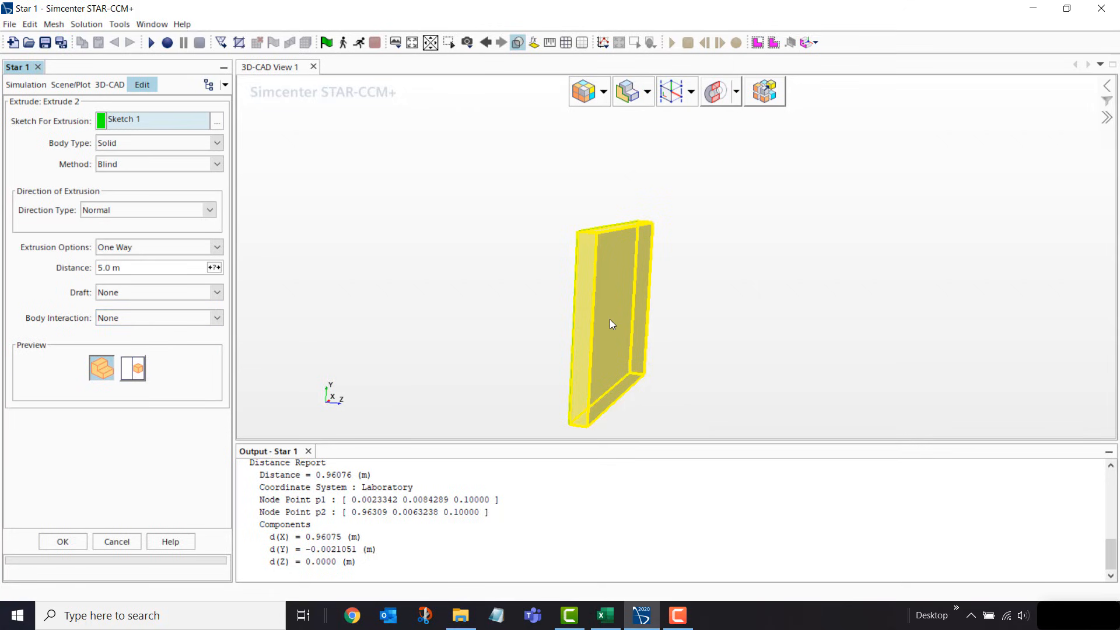
{"action": "left_click", "coordinate": [76, 542]}
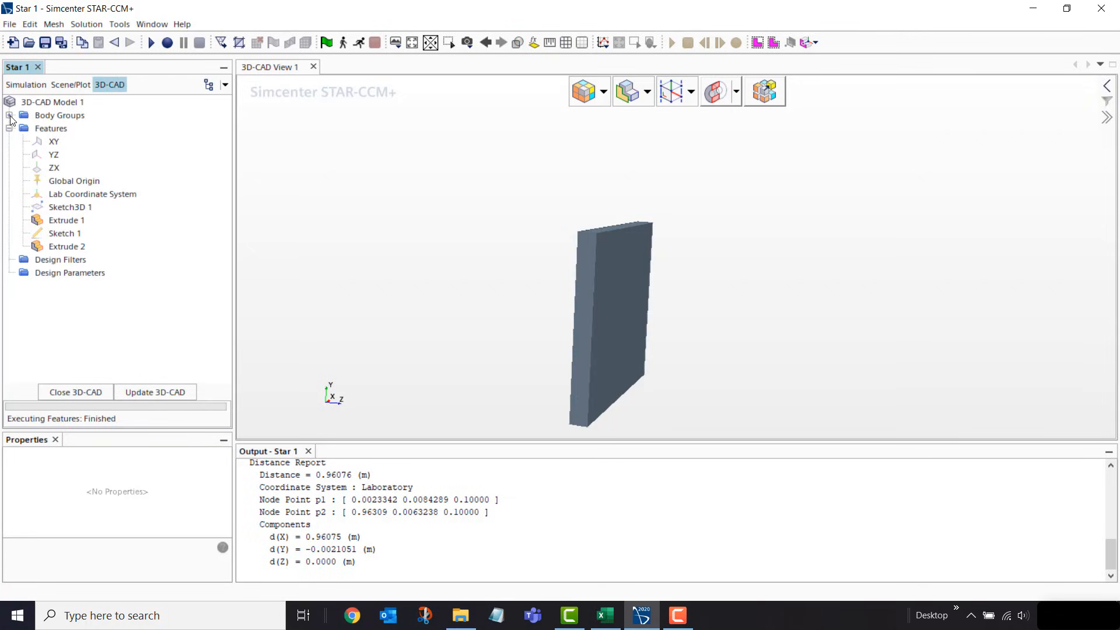
Identify the airfoil body inside the block and rename it as wing
{"action": "left_click", "coordinate": [10, 116]}
{"action": "left_click", "coordinate": [63, 128]}
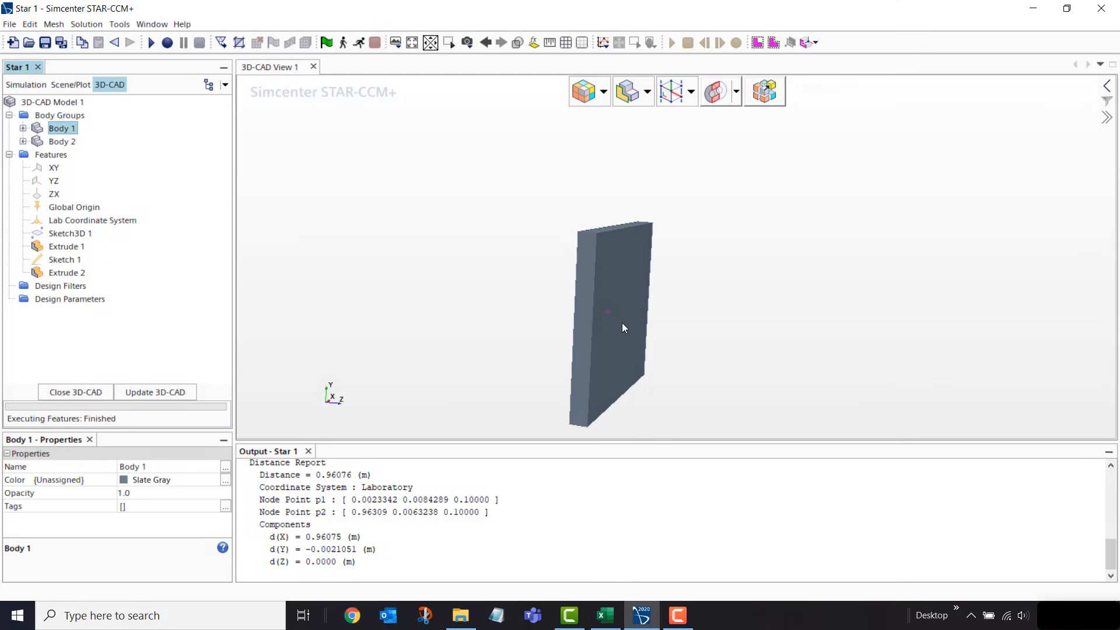
{"action": "left_click_drag", "start_coordinate": [622, 324], "coordinate": [752, 328]}
{"action": "scroll", "coordinate": [612, 314], "scroll_direction": "up", "scroll_amount": 6}
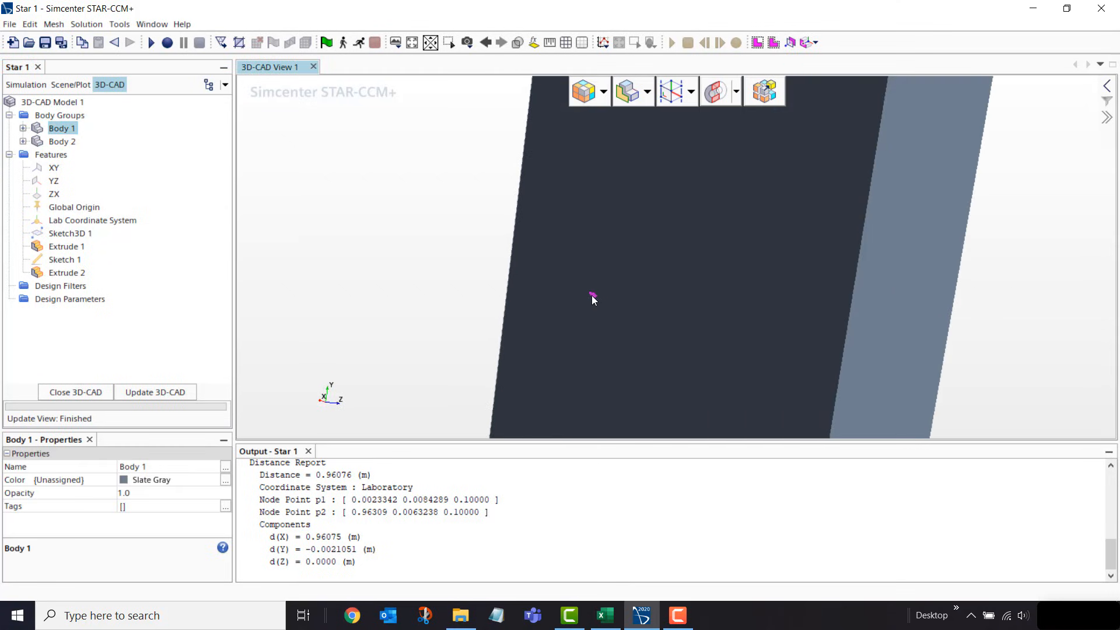
{"action": "left_click", "coordinate": [60, 131]}
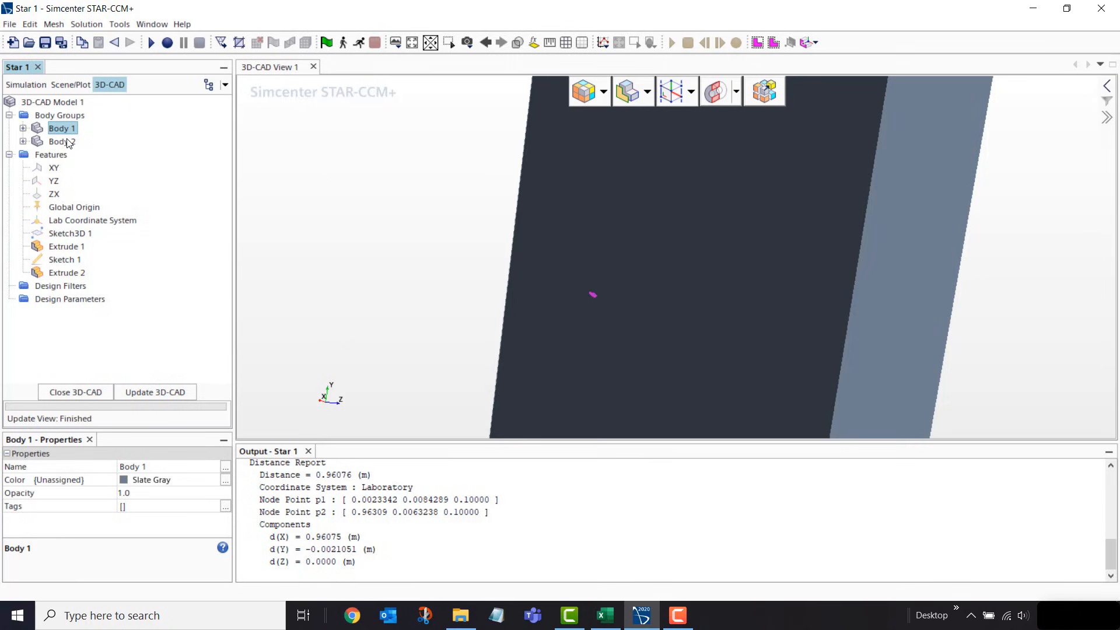
{"action": "key", "text": "F2"}
{"action": "type", "text": "wing"}
{"action": "key", "text": "Return"}
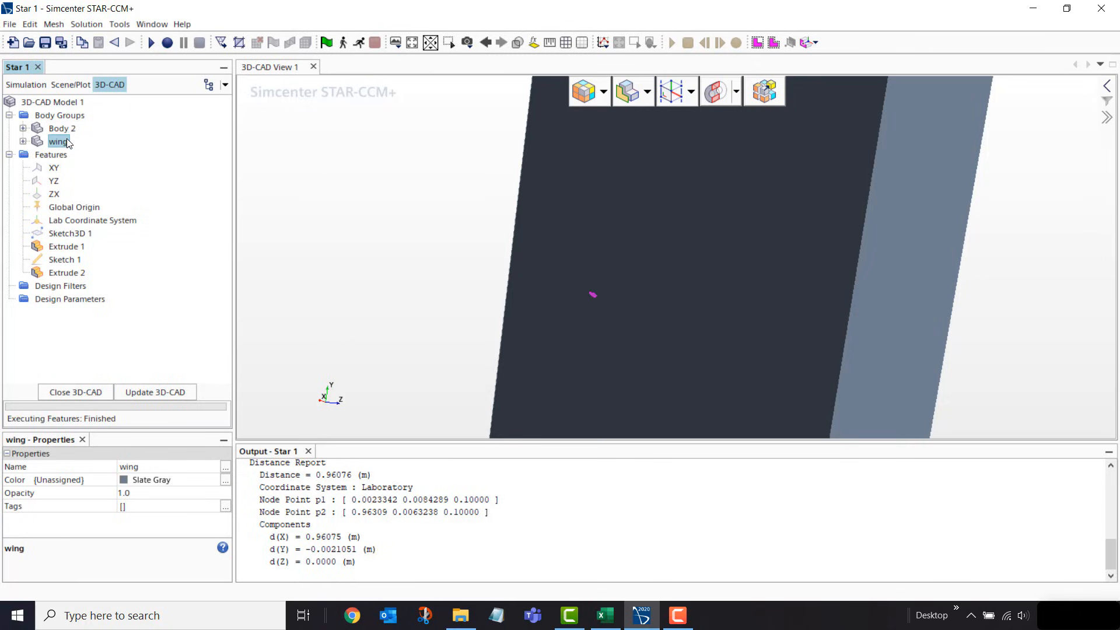
{"action": "right_click", "coordinate": [66, 143]}
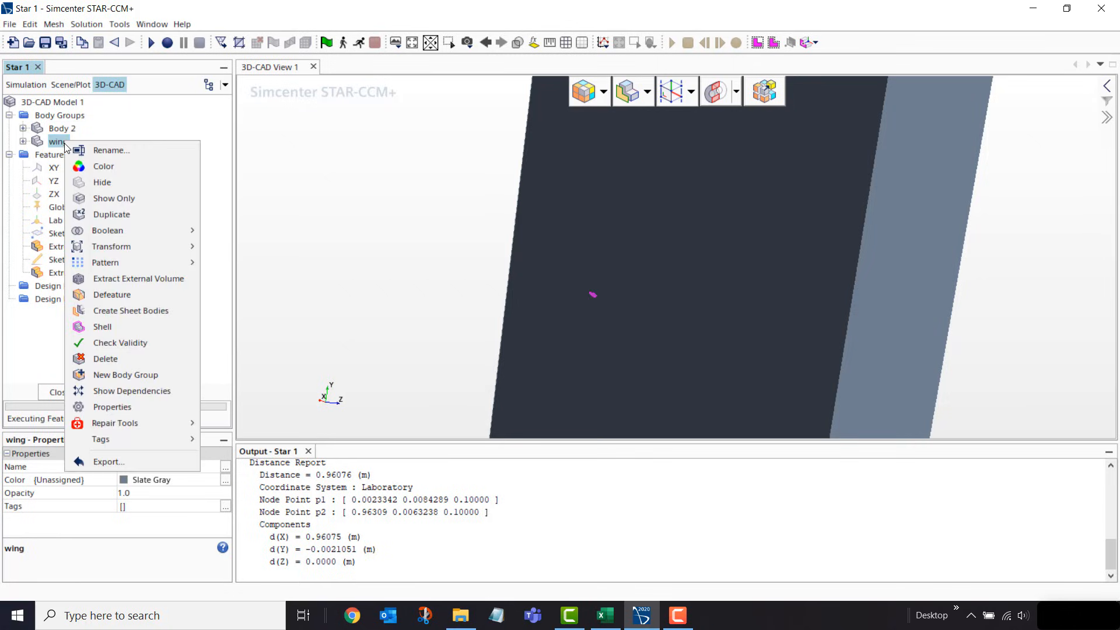
{"action": "left_click", "coordinate": [60, 130]}
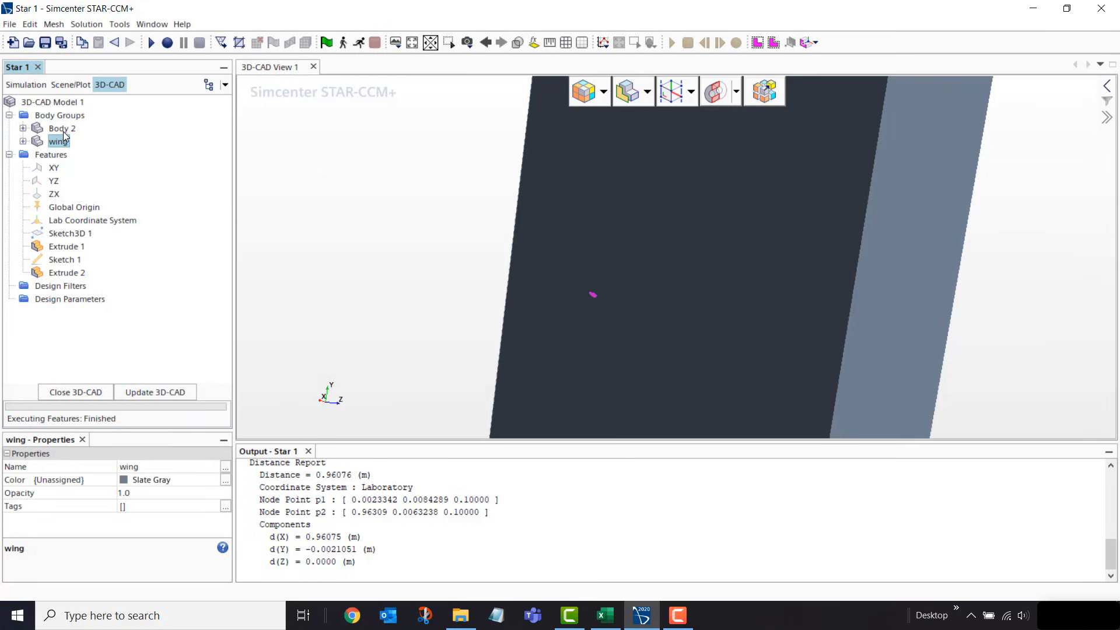
Rename the extruded block body as domain
{"action": "left_click", "coordinate": [61, 128]}
{"action": "type", "text": "domain"}
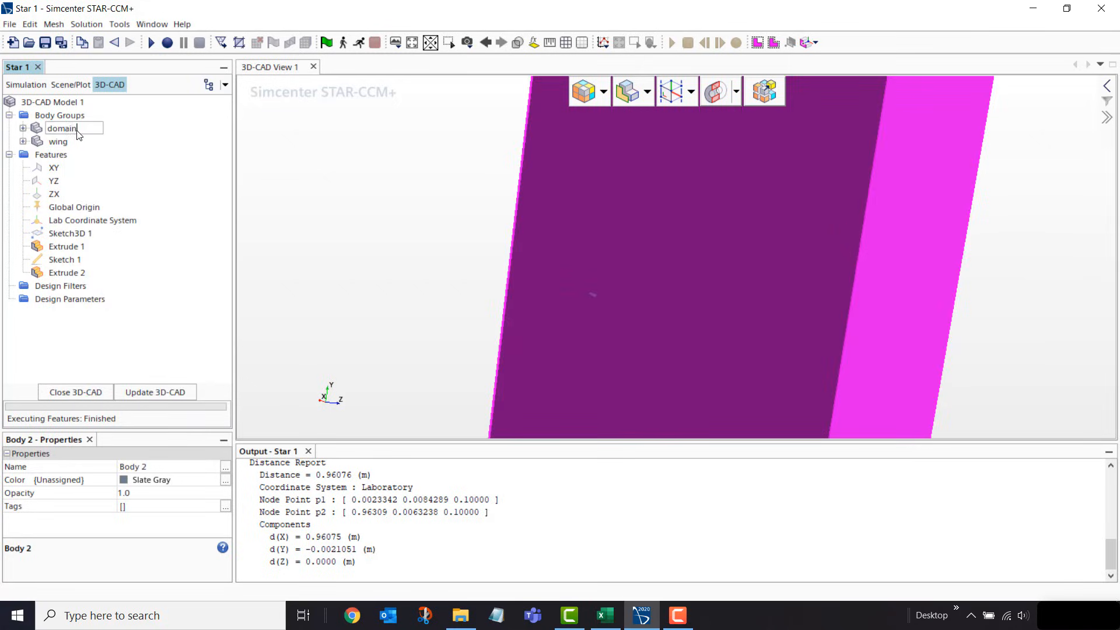
{"action": "key", "text": "Return"}
Check the domain's default named faces and rename the wing body's default named faces as wing
{"action": "left_click", "coordinate": [23, 128]}
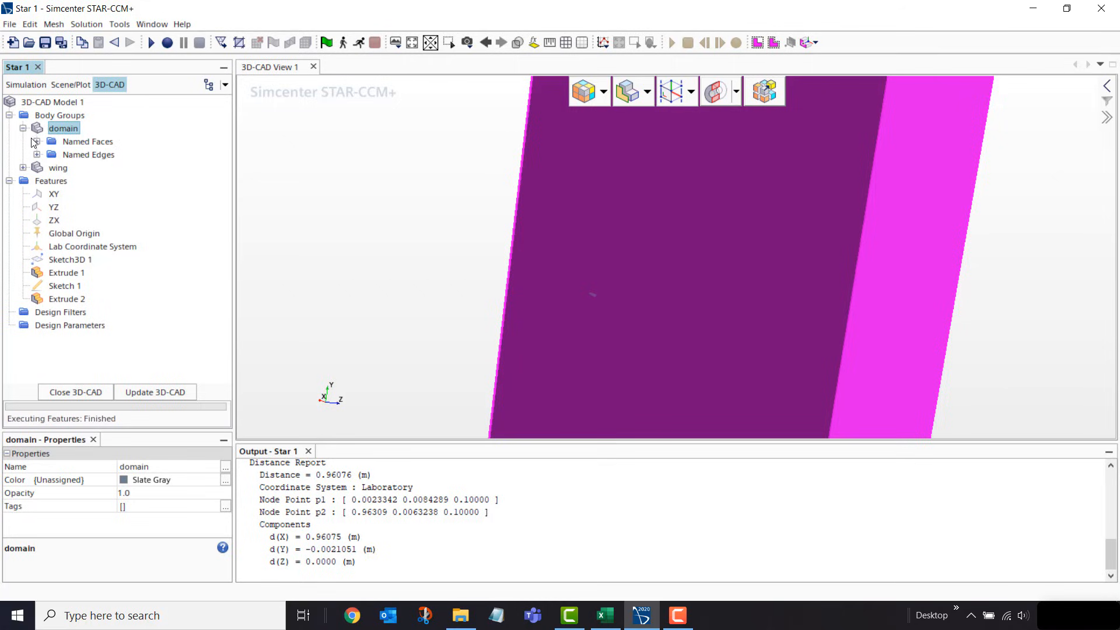
{"action": "left_click", "coordinate": [36, 142]}
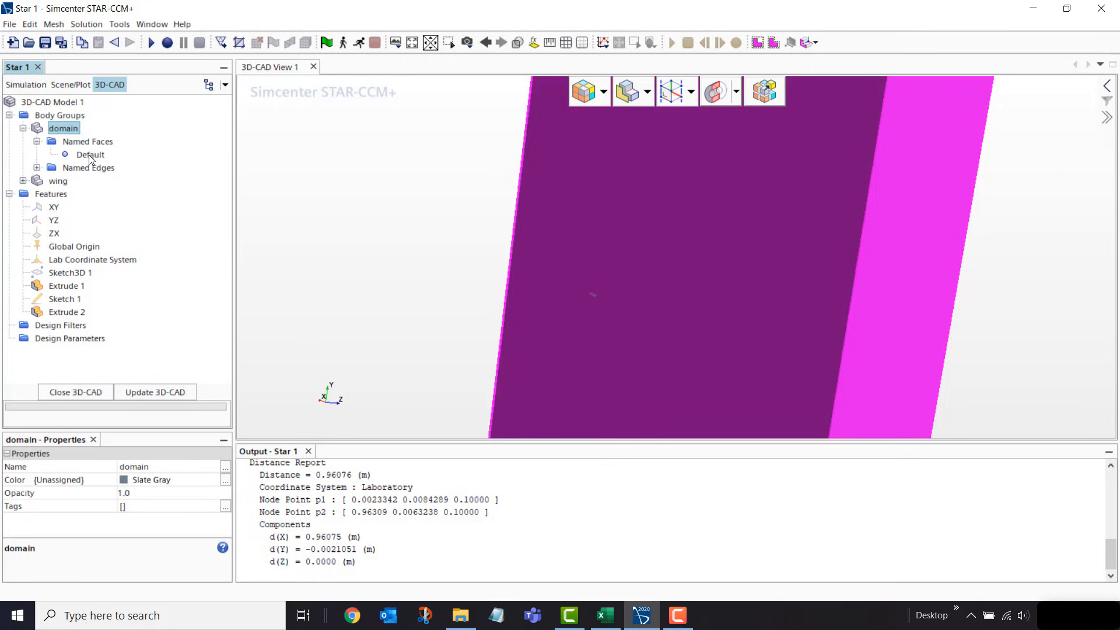
{"action": "left_click", "coordinate": [90, 155]}
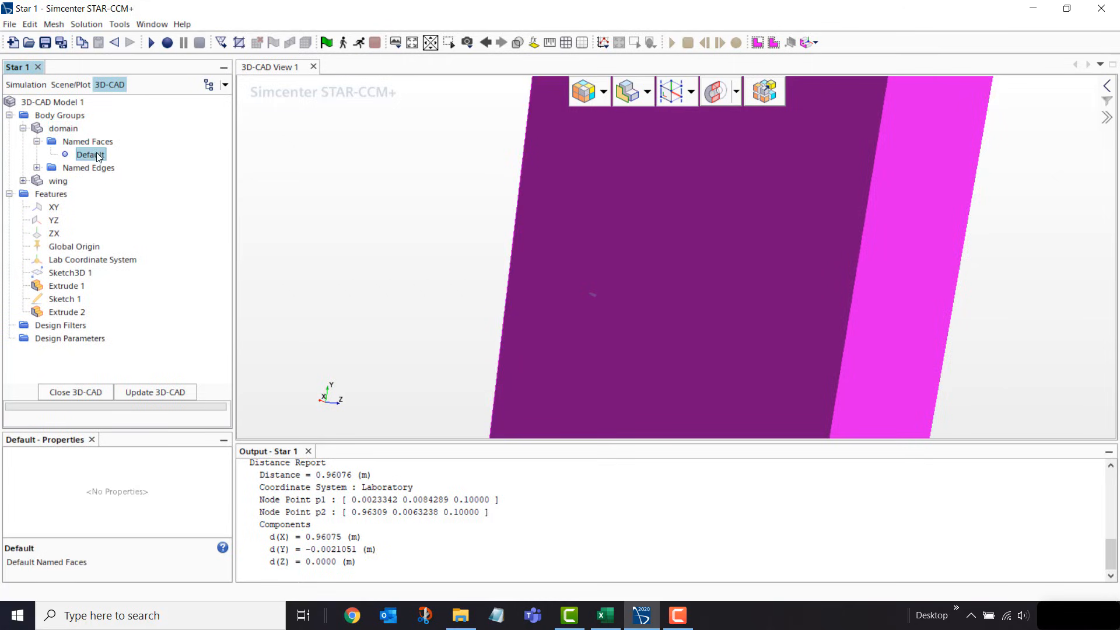
{"action": "left_click", "coordinate": [23, 181]}
{"action": "left_click", "coordinate": [37, 194]}
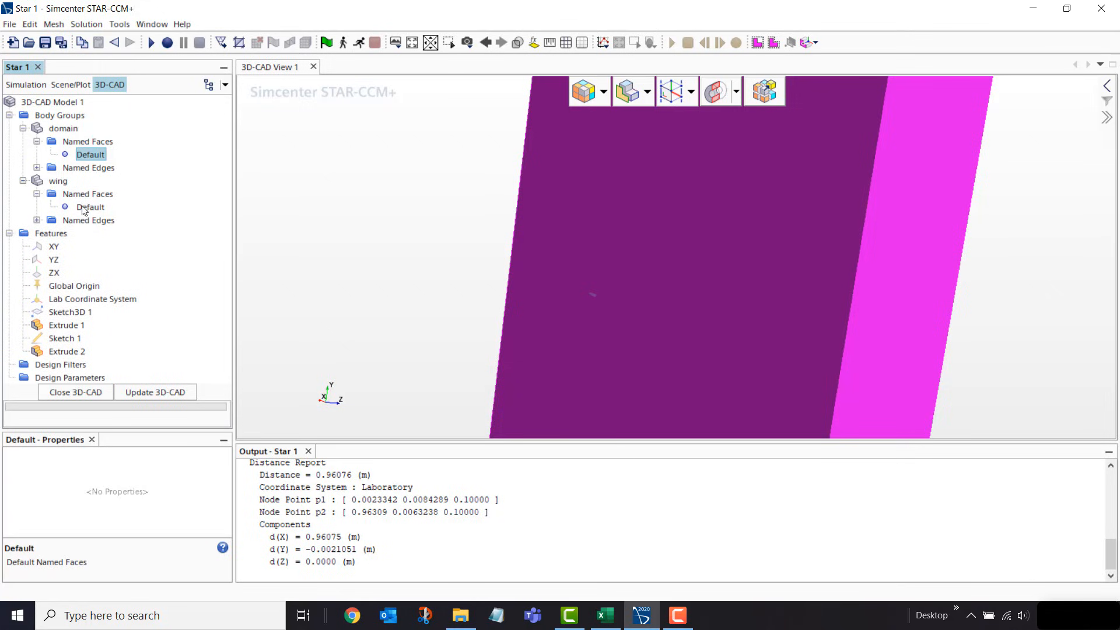
{"action": "left_click", "coordinate": [87, 209]}
{"action": "left_click", "coordinate": [87, 208]}
{"action": "type", "text": "wing"}
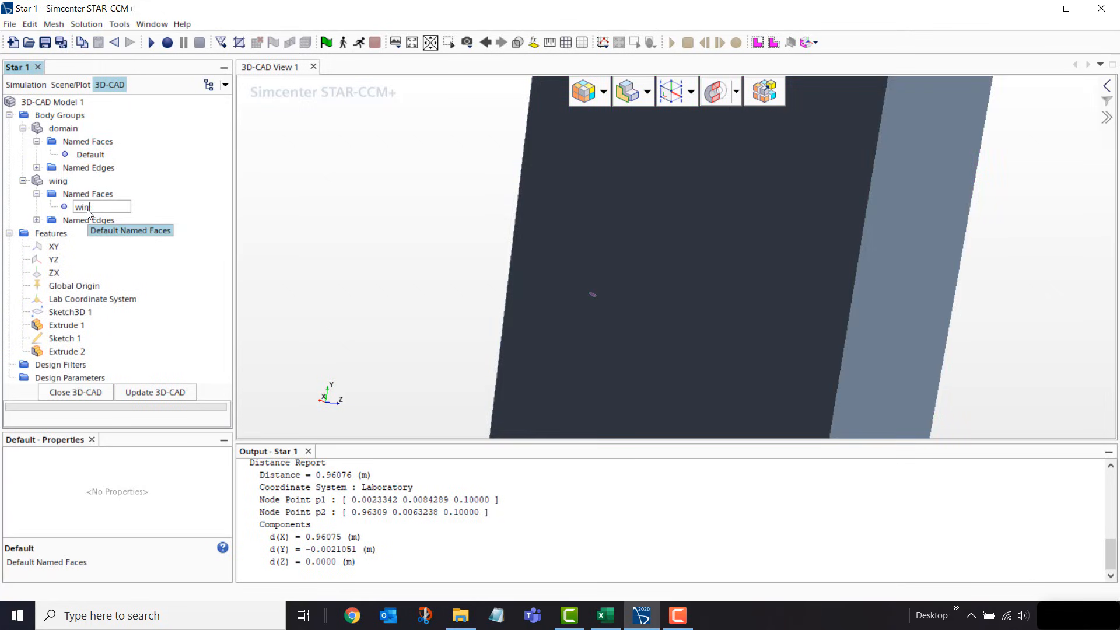
{"action": "key", "text": "Return"}
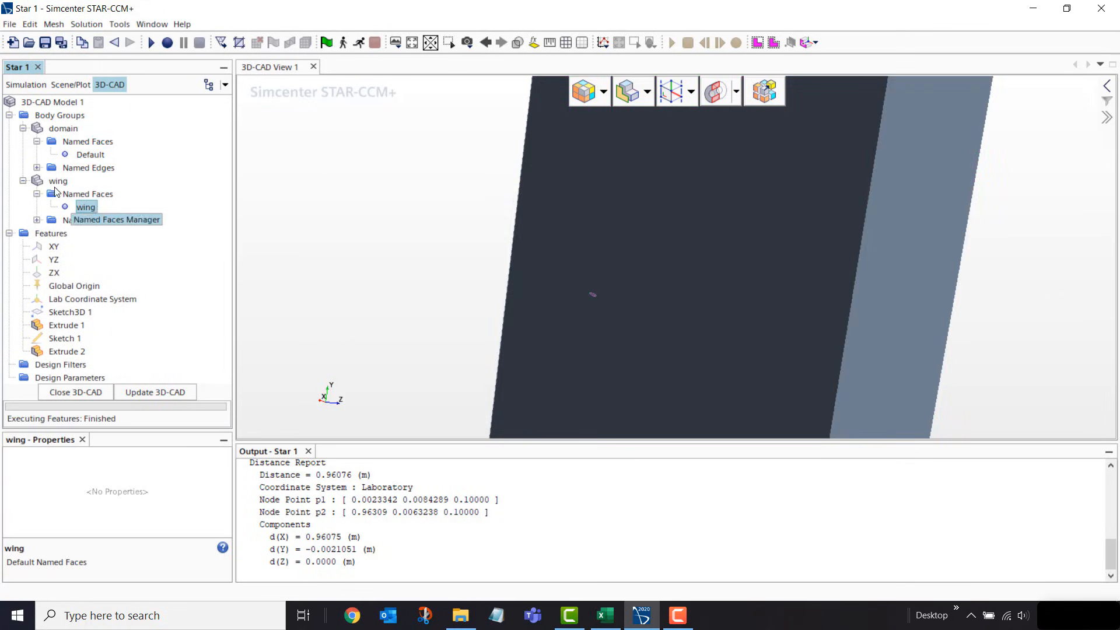
Highlight the domain's default named faces and examine the block from several directions
{"action": "left_click", "coordinate": [92, 156]}
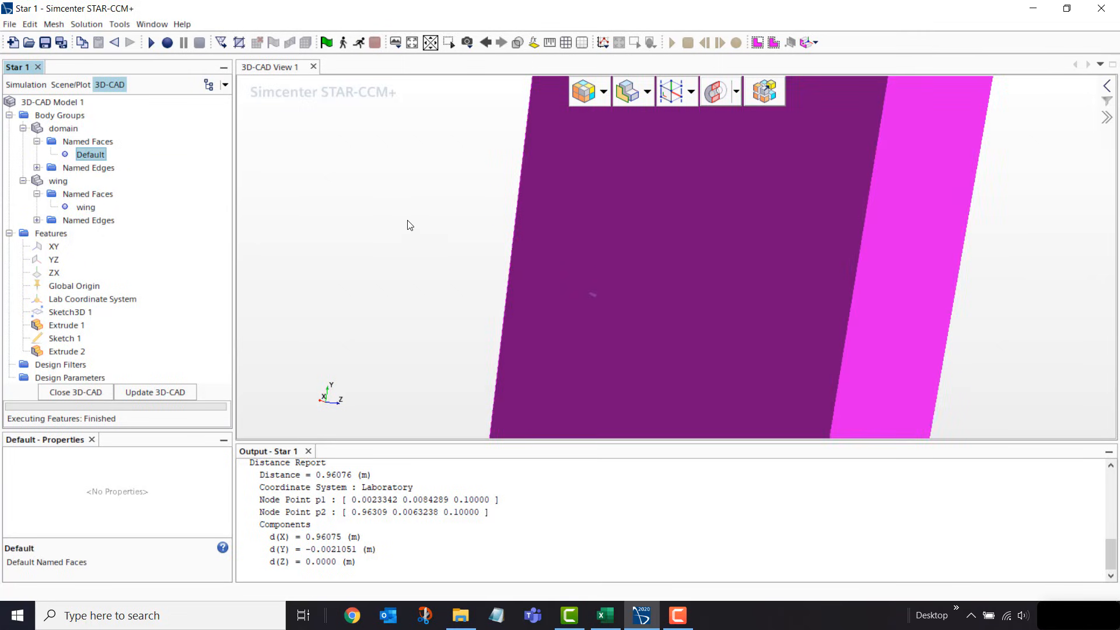
{"action": "scroll", "coordinate": [408, 226], "scroll_direction": "down", "scroll_amount": 5}
{"action": "left_click_drag", "start_coordinate": [515, 254], "coordinate": [382, 255]}
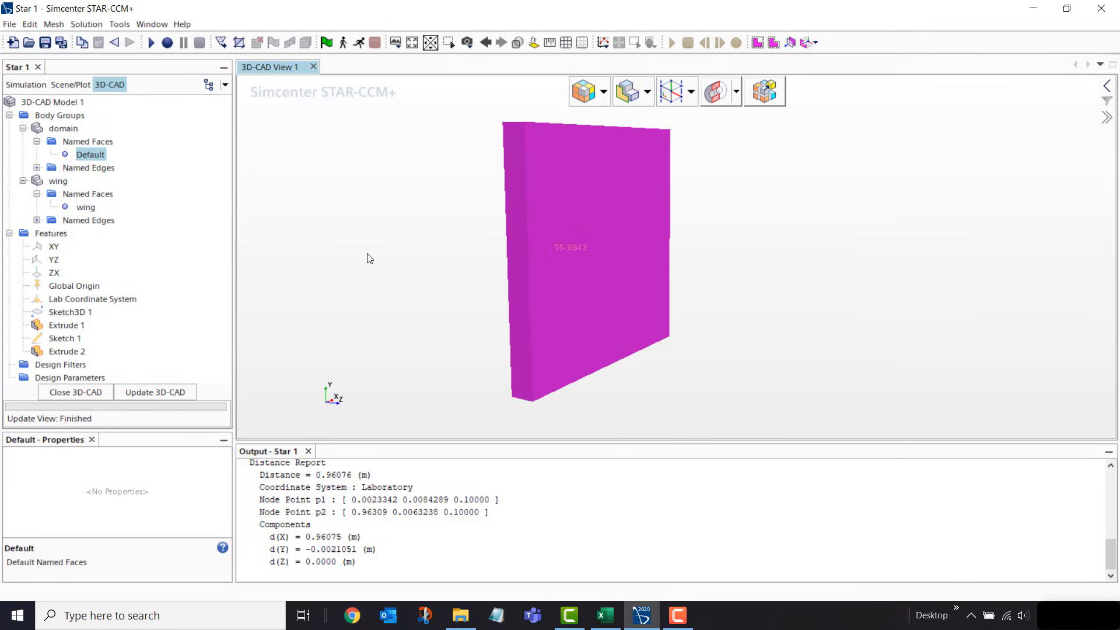
{"action": "left_click", "coordinate": [417, 210]}
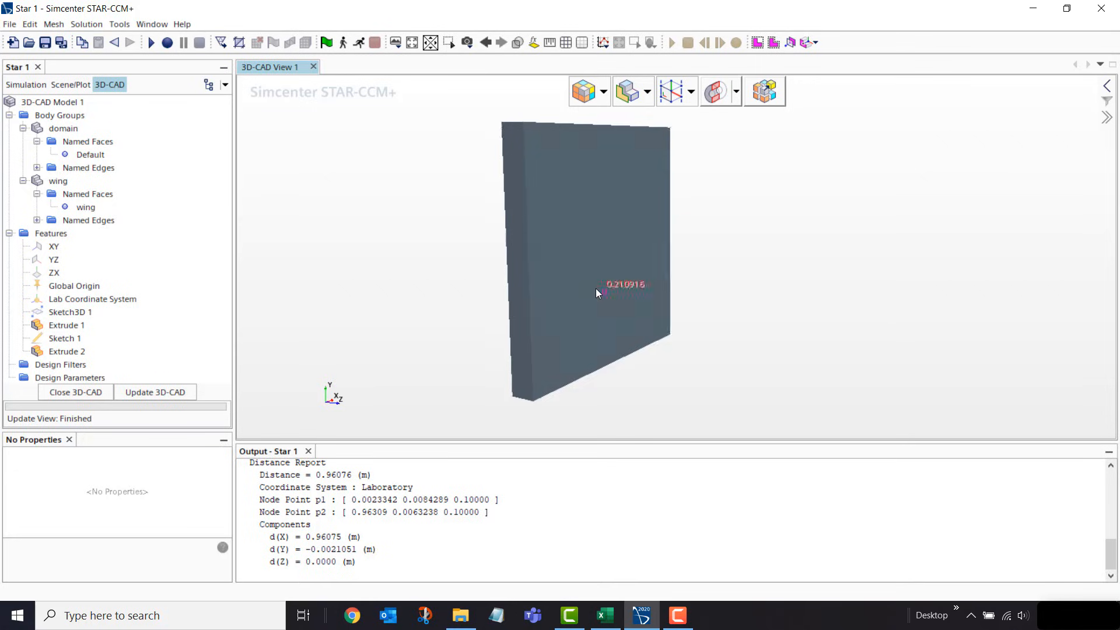
{"action": "left_click_drag", "start_coordinate": [596, 288], "coordinate": [412, 277]}
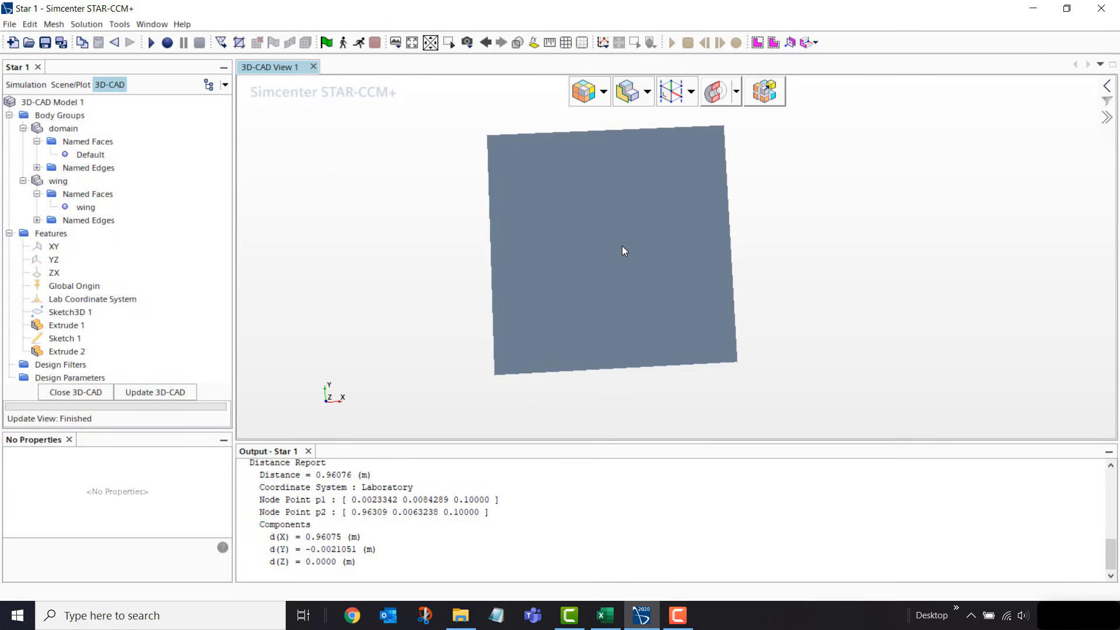
Turn on transparent display of the bodies and inspect the wing inside the domain
{"action": "left_click", "coordinate": [518, 45]}
{"action": "left_click_drag", "start_coordinate": [653, 253], "coordinate": [578, 234]}
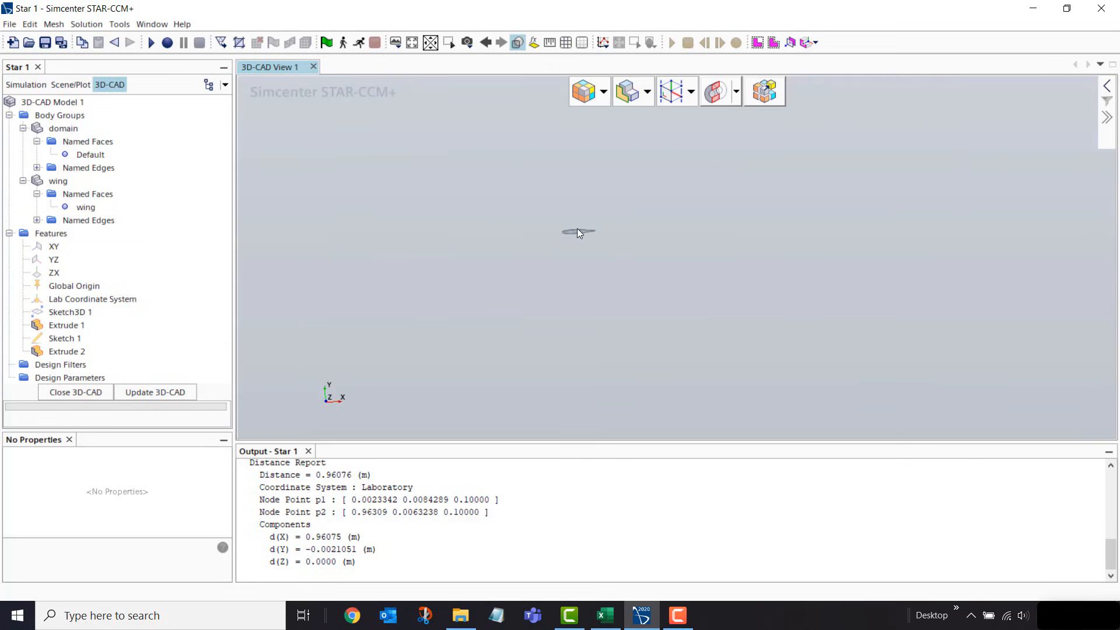
{"action": "scroll", "coordinate": [576, 231], "scroll_direction": "up", "scroll_amount": 3}
{"action": "scroll", "coordinate": [562, 244], "scroll_direction": "down", "scroll_amount": 8}
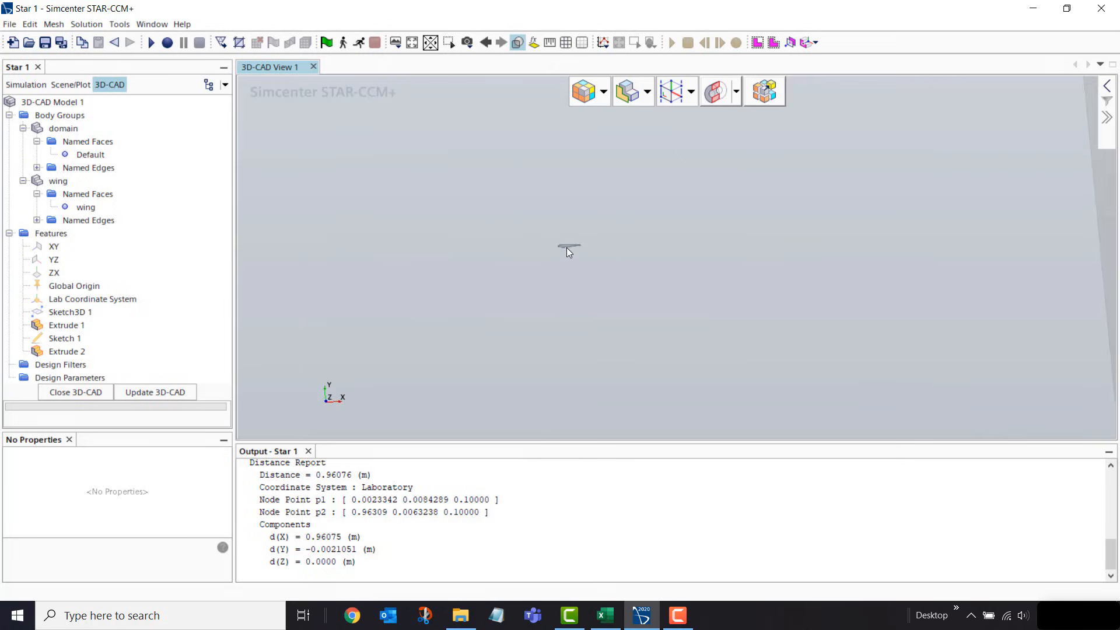
Name the domain block's upstream, upper and lower narrow faces inlet
{"action": "left_click_drag", "start_coordinate": [509, 234], "coordinate": [473, 138]}
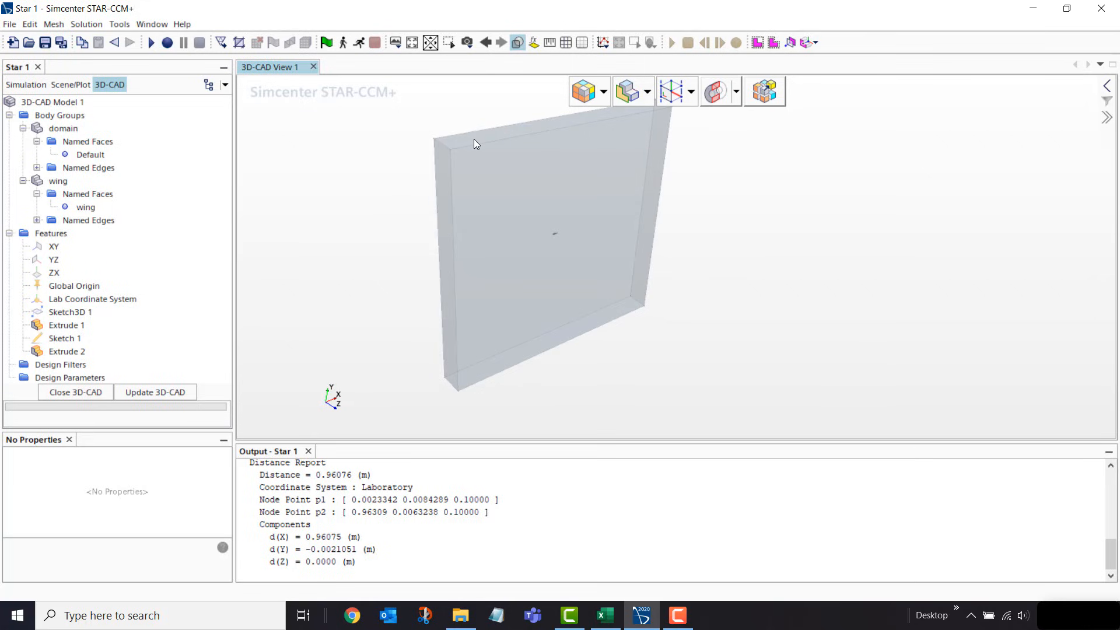
{"action": "left_click_drag", "start_coordinate": [442, 190], "coordinate": [457, 225]}
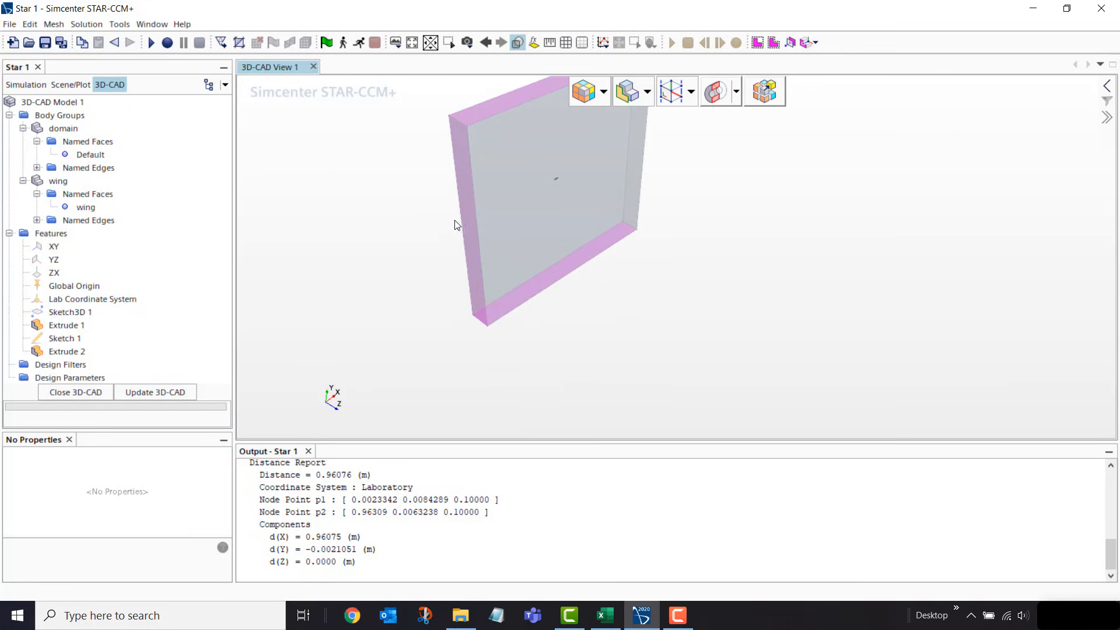
{"action": "right_click", "coordinate": [465, 201]}
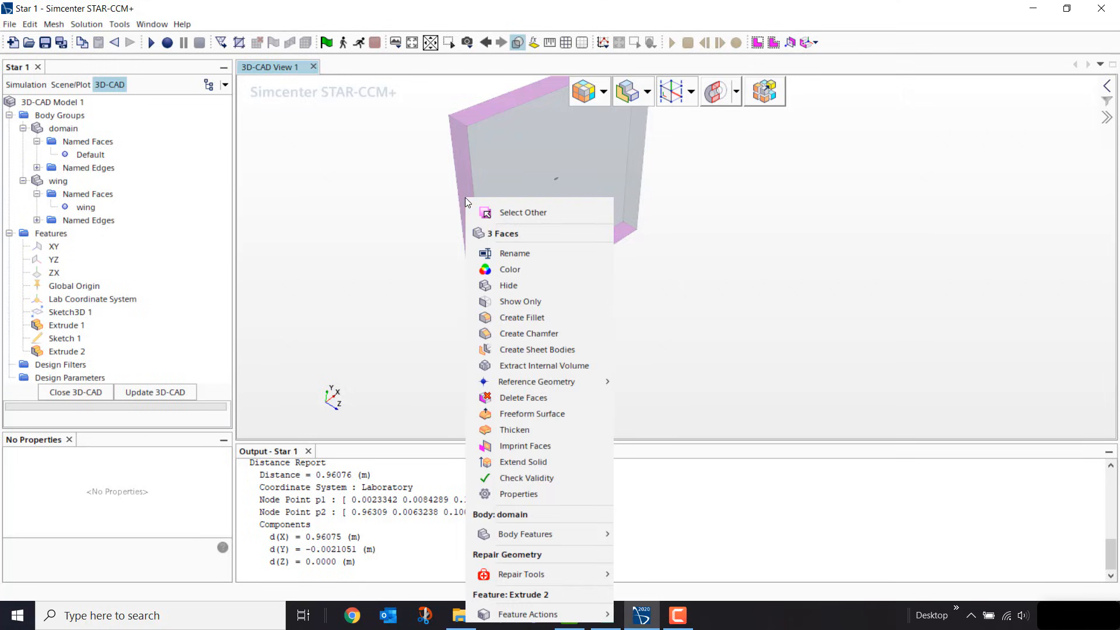
{"action": "left_click", "coordinate": [540, 258]}
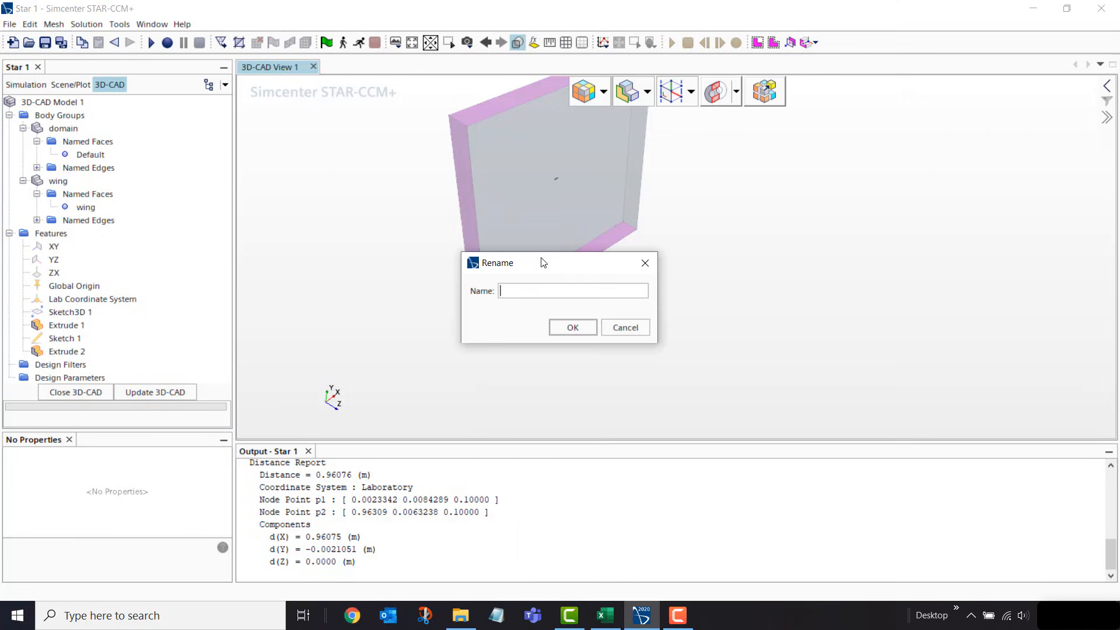
{"action": "type", "text": "inlet"}
{"action": "left_click", "coordinate": [572, 327]}
Name the domain block's narrow downstream face, behind the wing's trailing edge, outlet
{"action": "left_click_drag", "start_coordinate": [591, 212], "coordinate": [557, 252]}
{"action": "scroll", "coordinate": [557, 245], "scroll_direction": "up", "scroll_amount": 5}
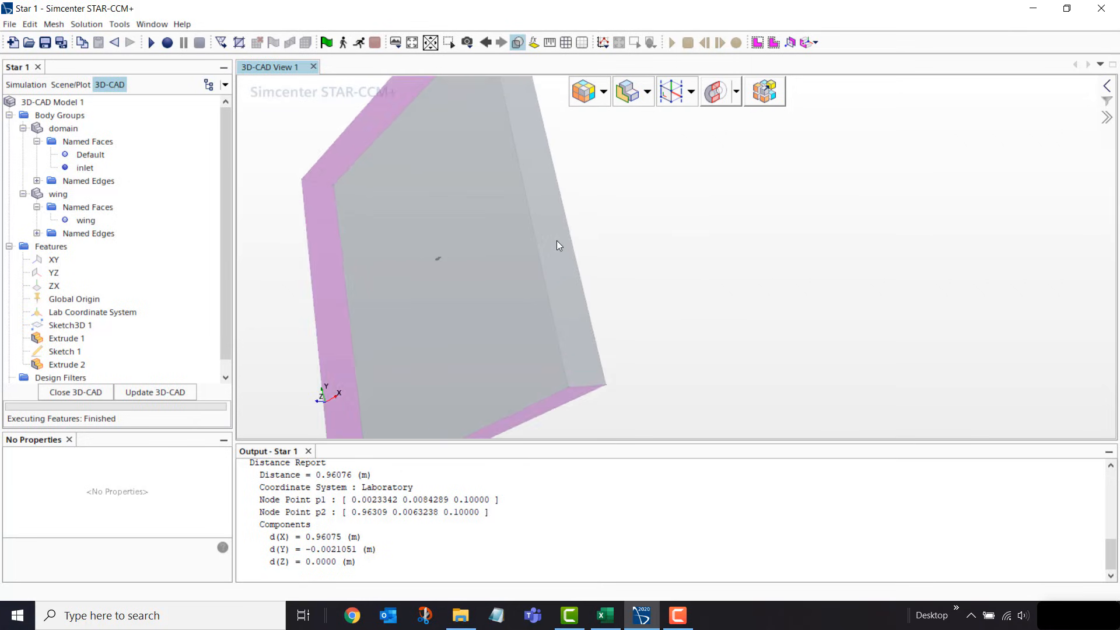
{"action": "right_click", "coordinate": [556, 240]}
{"action": "left_click", "coordinate": [639, 248]}
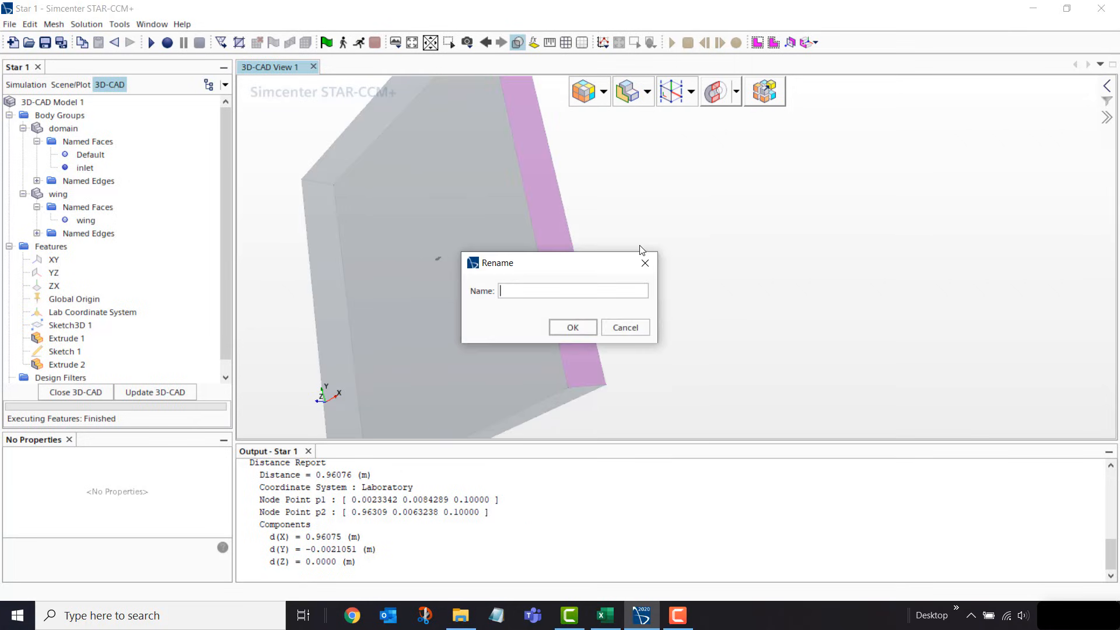
{"action": "type", "text": "outlet"}
{"action": "left_click", "coordinate": [563, 328]}
Name one of the domain block's two large side faces 1
{"action": "left_click_drag", "start_coordinate": [453, 207], "coordinate": [517, 294]}
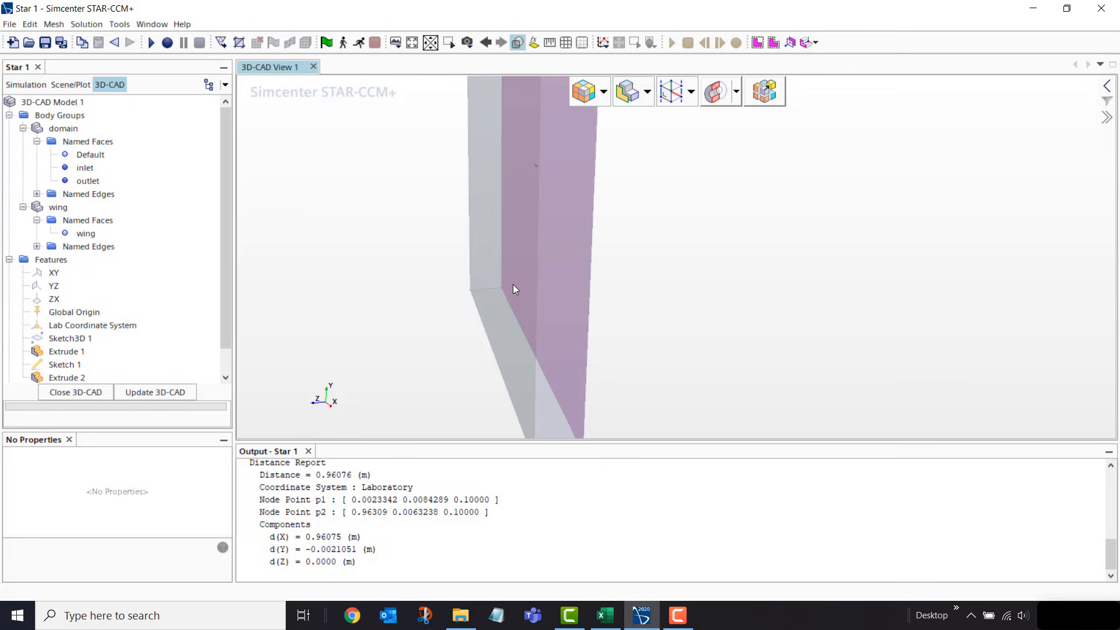
{"action": "left_click_drag", "start_coordinate": [513, 285], "coordinate": [706, 302]}
{"action": "right_click", "coordinate": [570, 290]}
{"action": "left_click", "coordinate": [624, 250]}
{"action": "left_click", "coordinate": [565, 328]}
Name the domain block's remaining large side face 2
{"action": "right_click", "coordinate": [481, 247]}
{"action": "left_click", "coordinate": [468, 222]}
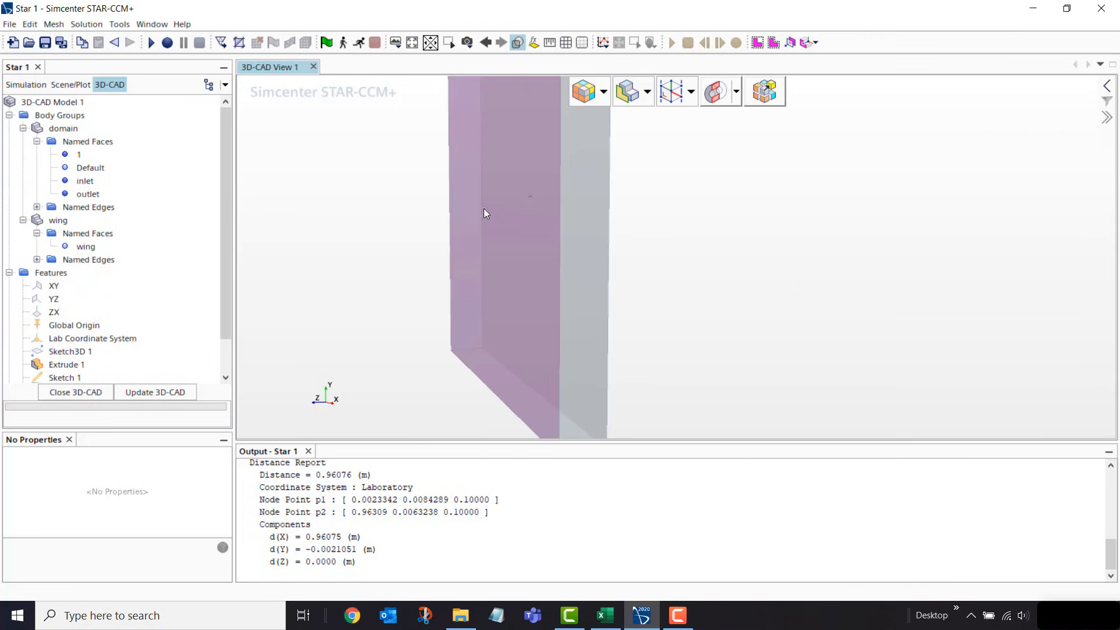
{"action": "right_click", "coordinate": [467, 191]}
{"action": "left_click", "coordinate": [526, 241]}
{"action": "type", "text": "2"}
{"action": "left_click", "coordinate": [572, 327]}
Start a Rotate transform on the wing body about the Lab Coordinate System's Z axis and set the angle to 10 deg
{"action": "left_click_drag", "start_coordinate": [571, 210], "coordinate": [694, 216]}
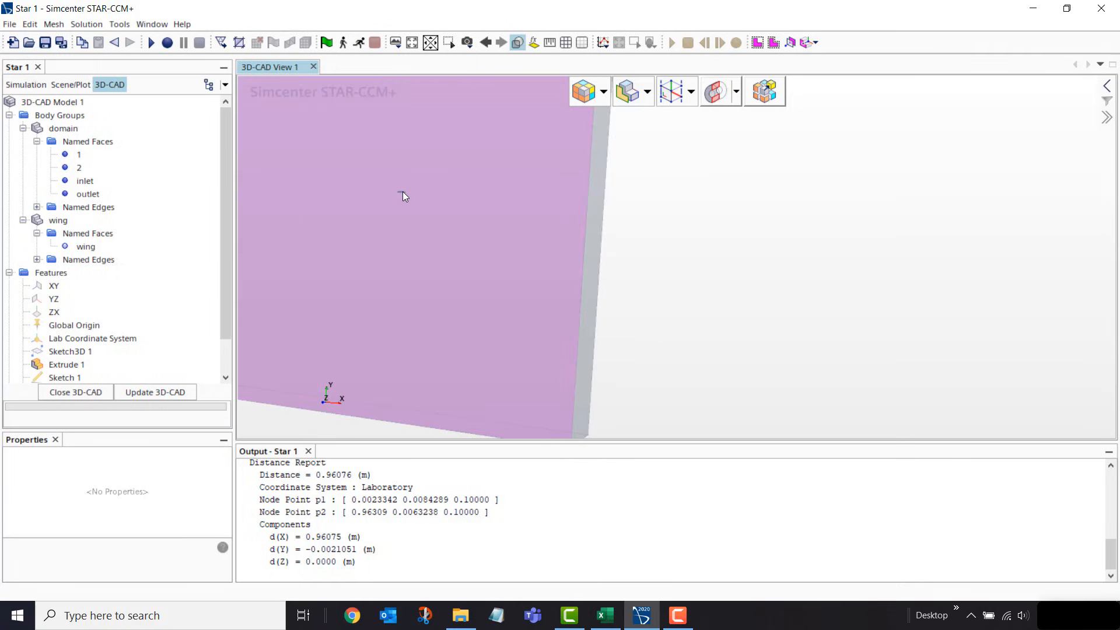
{"action": "left_click", "coordinate": [59, 220]}
{"action": "right_click", "coordinate": [59, 220]}
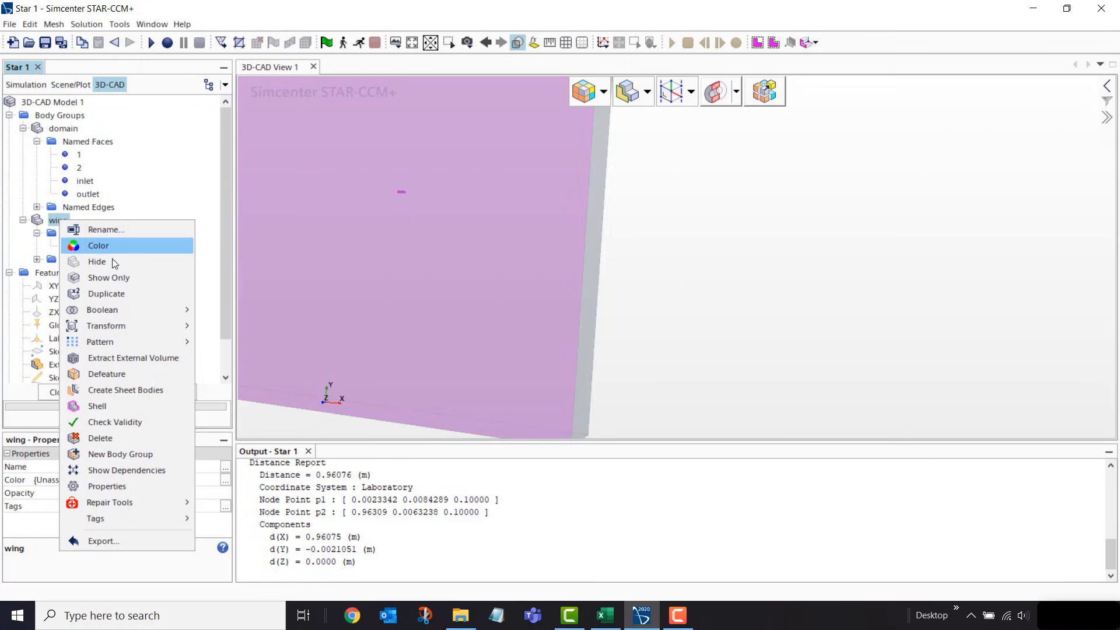
{"action": "mouse_move", "coordinate": [153, 326]}
{"action": "left_click", "coordinate": [247, 355]}
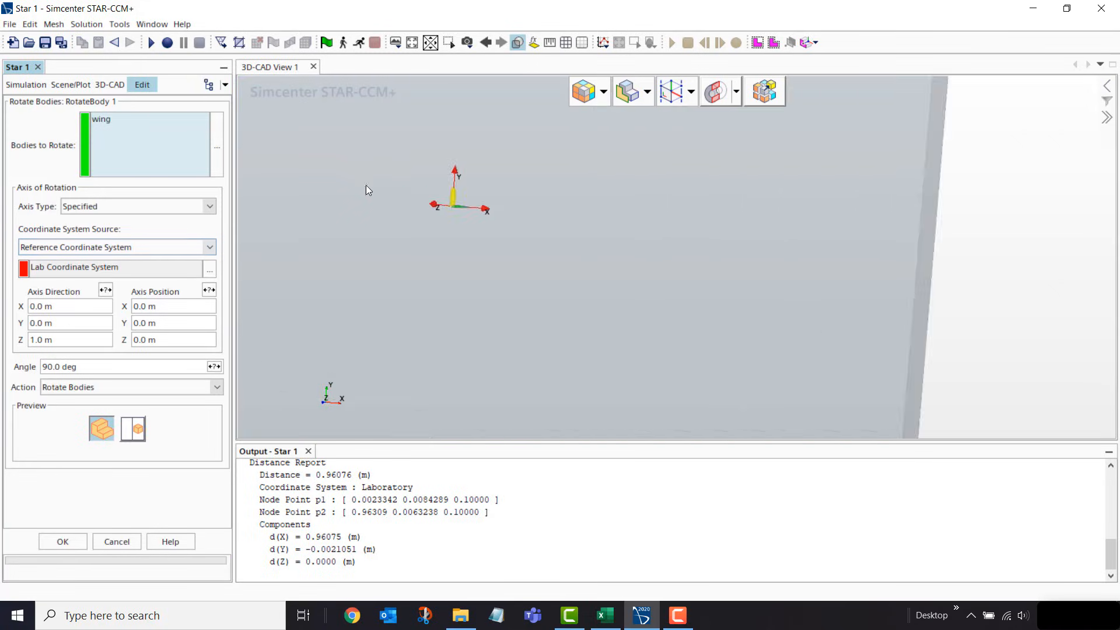
{"action": "scroll", "coordinate": [420, 198], "scroll_direction": "up", "scroll_amount": 8}
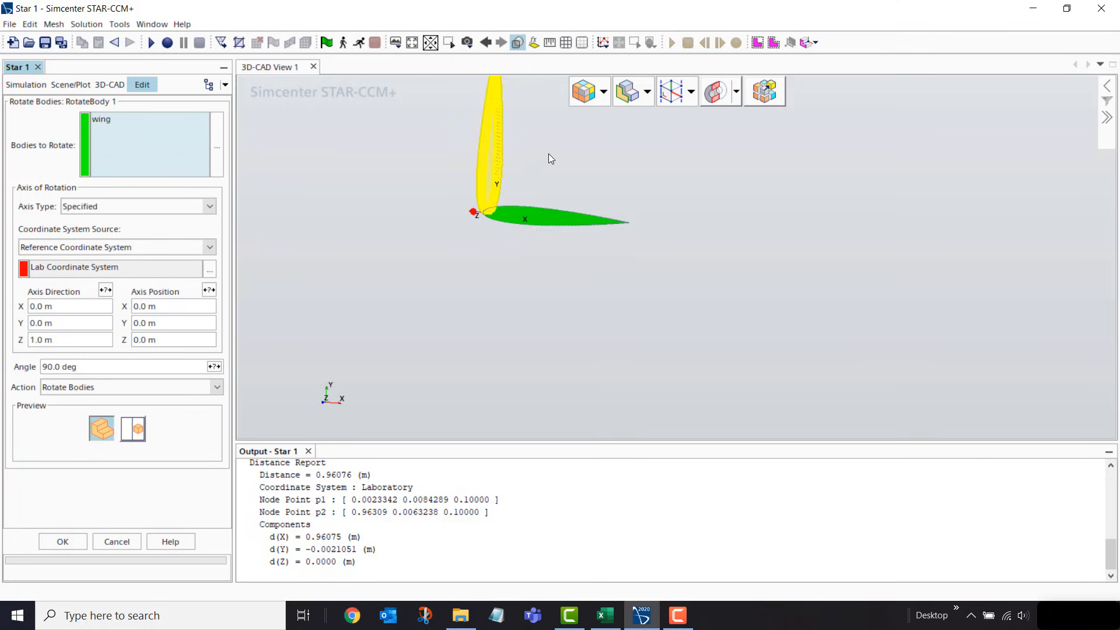
{"action": "right_click_drag", "start_coordinate": [627, 158], "coordinate": [619, 204]}
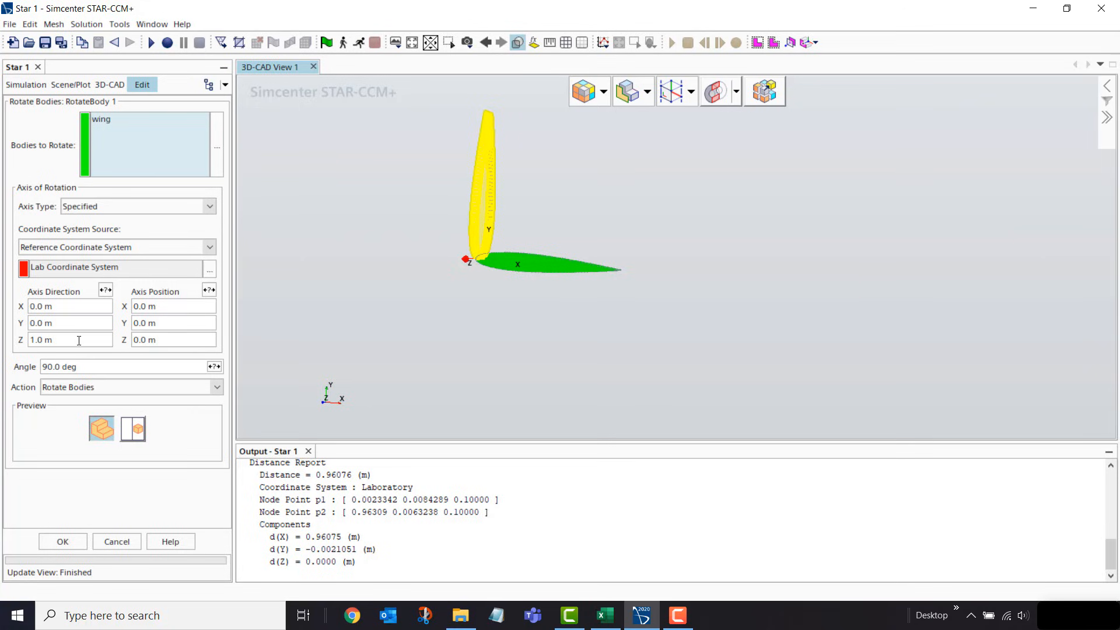
{"action": "left_click", "coordinate": [95, 367]}
{"action": "type", "text": "10"}
{"action": "key", "text": "Return"}
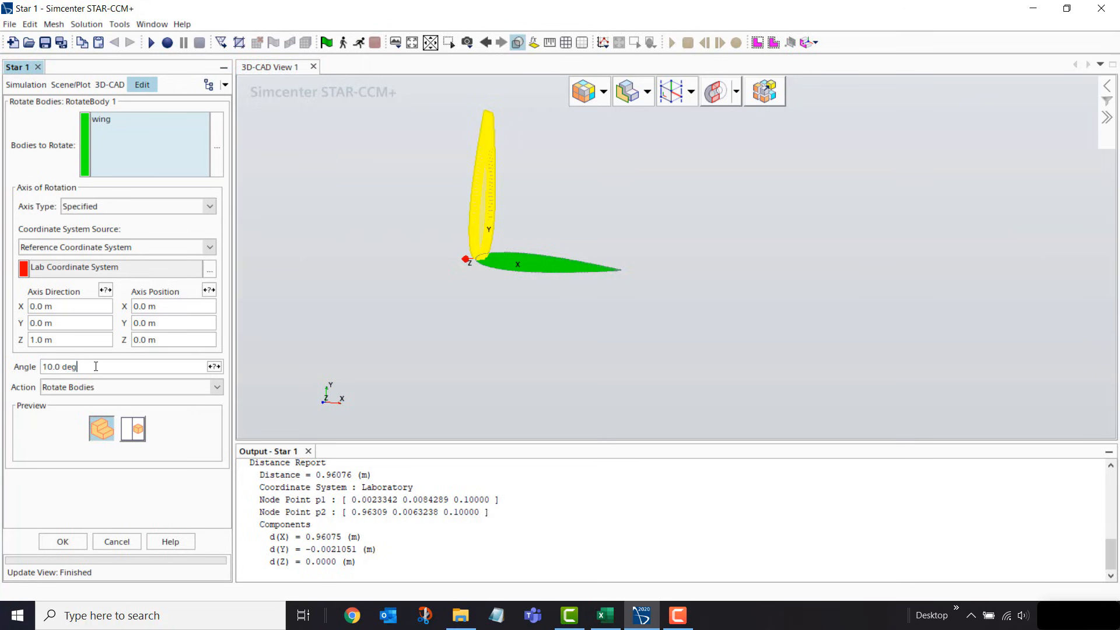
Reverse the wing's rotation by setting the axis direction's Z component to -1 m
{"action": "left_click", "coordinate": [62, 340]}
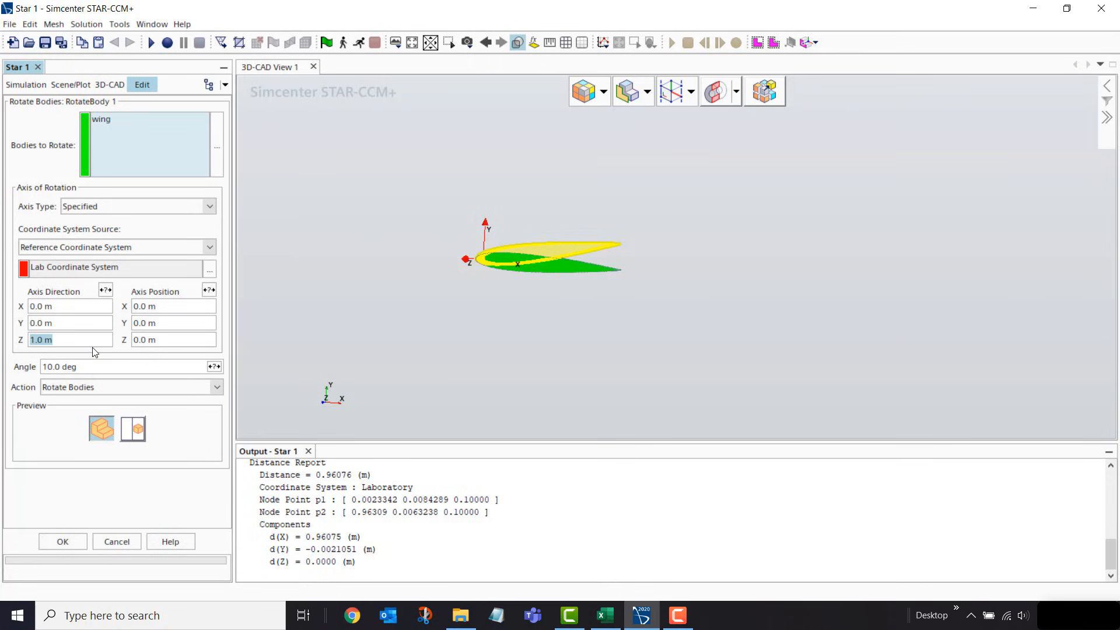
{"action": "type", "text": "-1"}
{"action": "key", "text": "Return"}
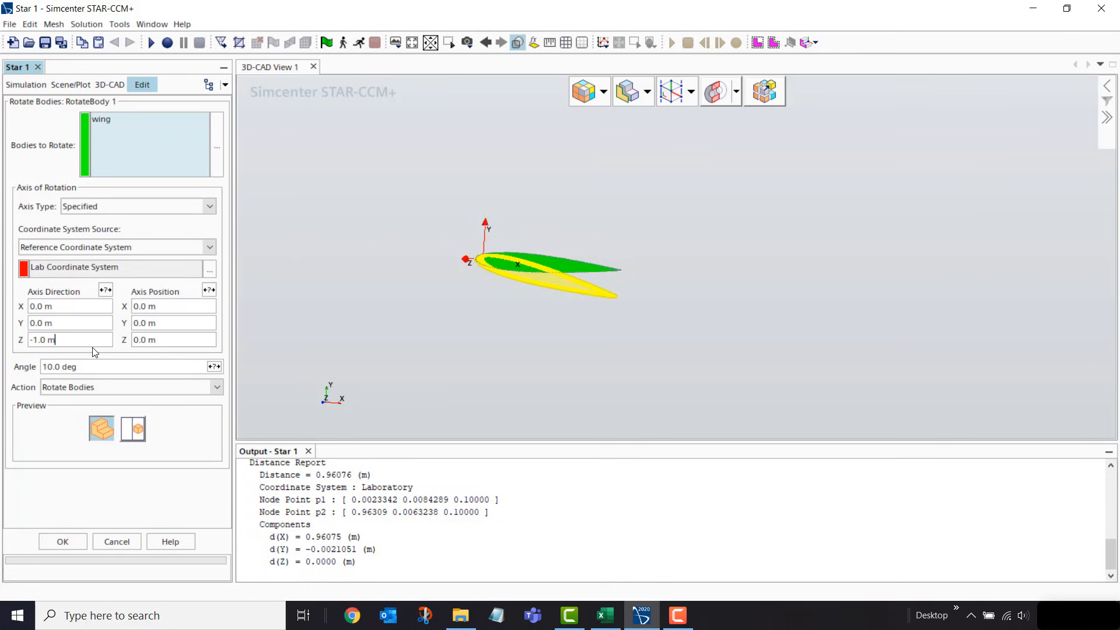
Expose the rotation angle as a design parameter named AoA and apply the wing rotation
{"action": "left_click", "coordinate": [214, 367]}
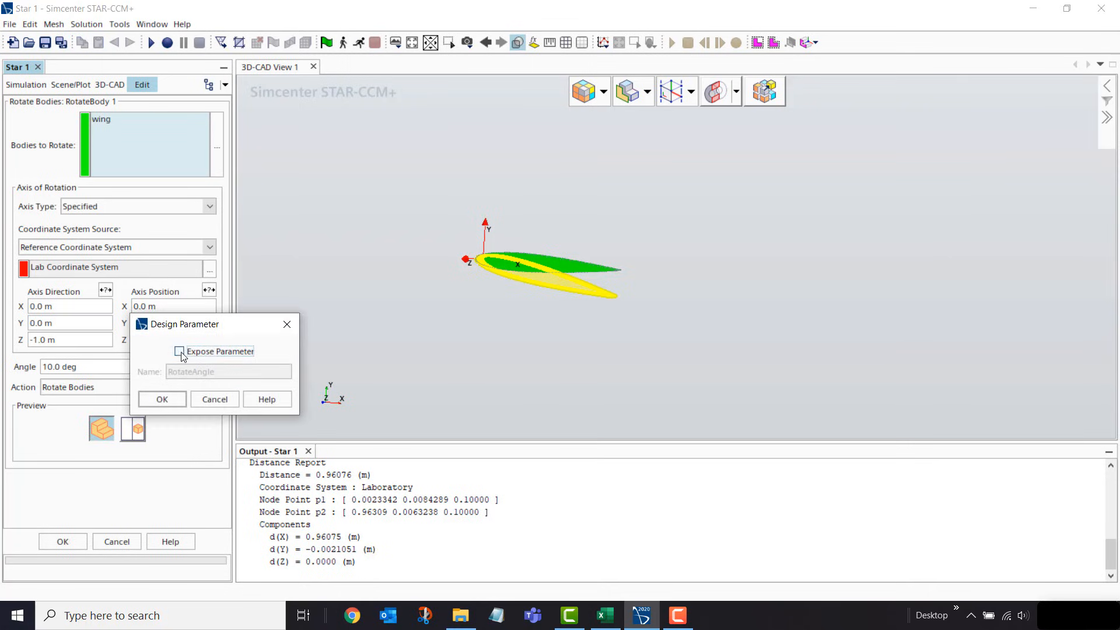
{"action": "left_click", "coordinate": [179, 351]}
{"action": "left_click_drag", "start_coordinate": [238, 376], "coordinate": [166, 377]}
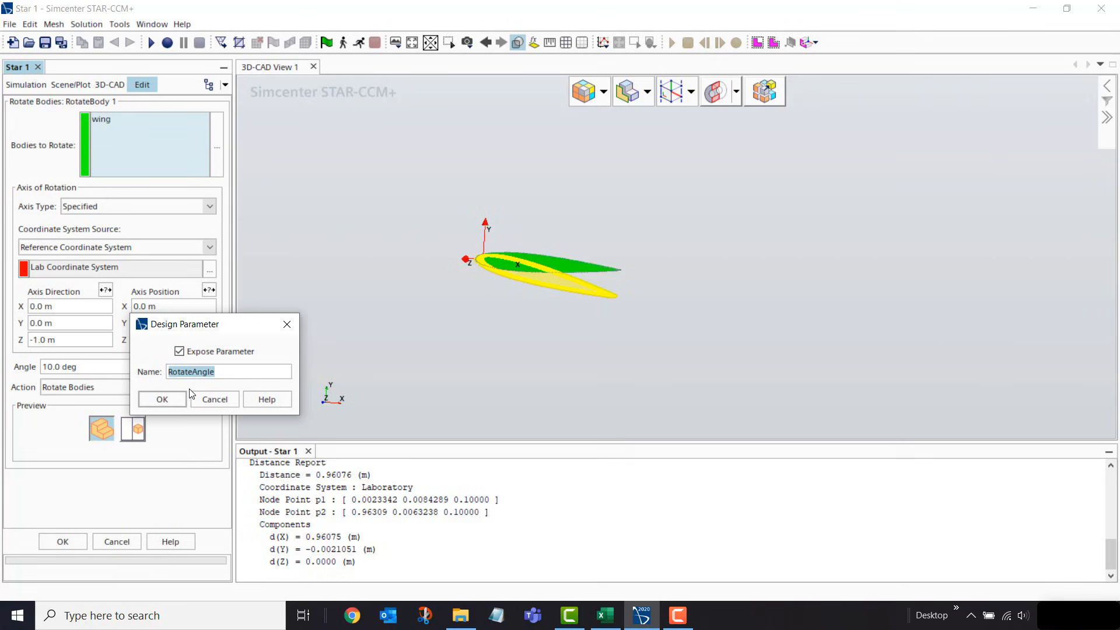
{"action": "type", "text": "AoA"}
{"action": "left_click", "coordinate": [163, 400]}
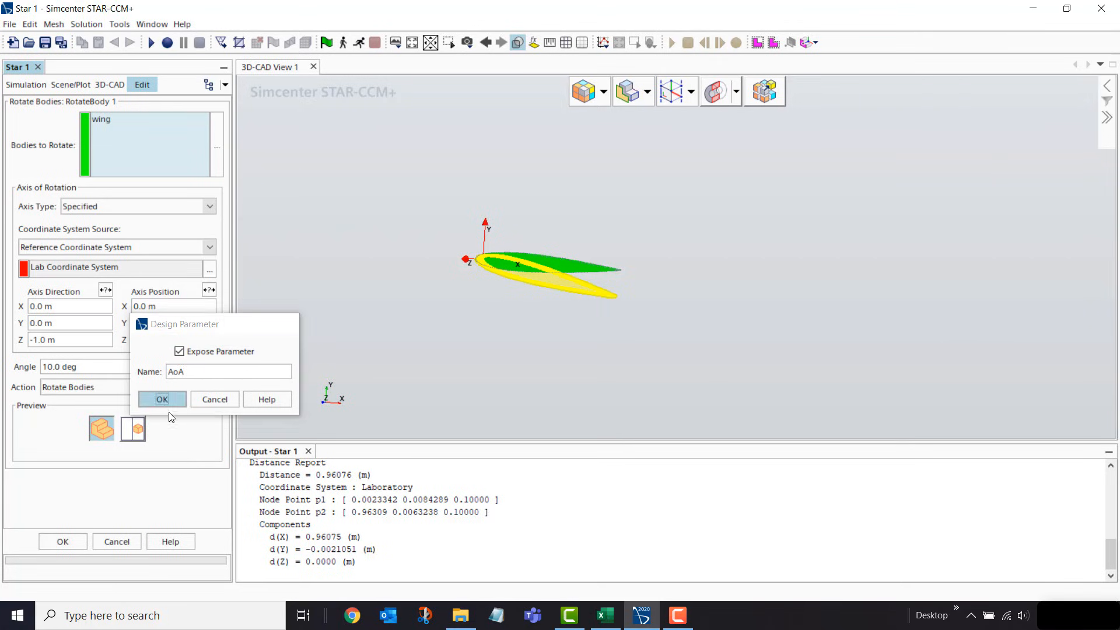
{"action": "left_click", "coordinate": [65, 541]}
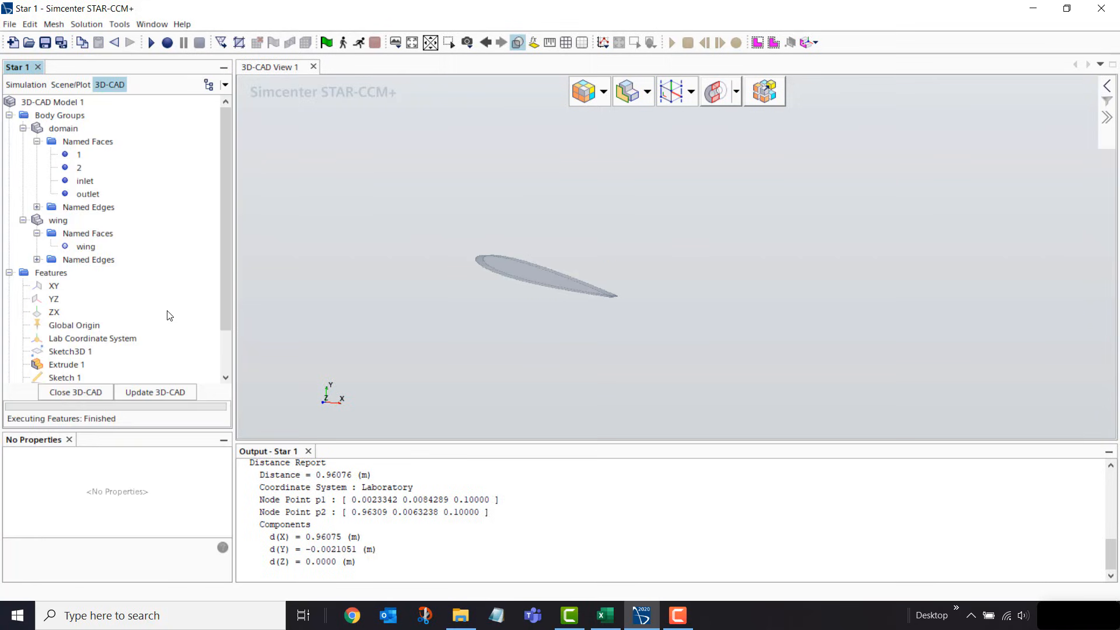
Close 3D-CAD and show the body groups of 3D-CAD Model 1 in the simulation tree
{"action": "left_click", "coordinate": [75, 394]}
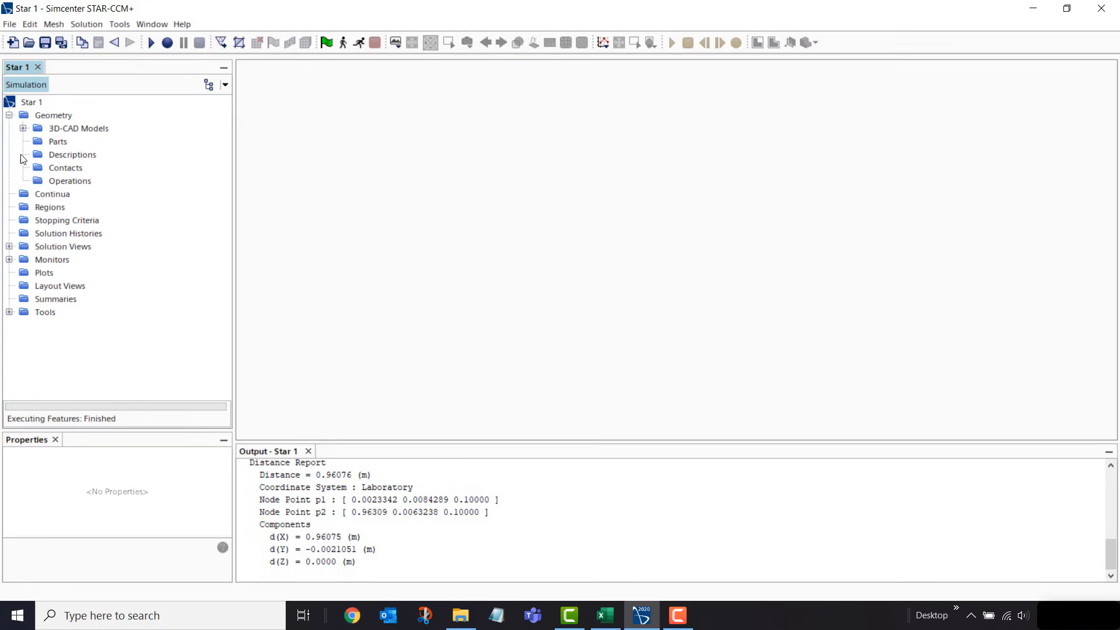
{"action": "left_click", "coordinate": [23, 129]}
{"action": "left_click", "coordinate": [37, 141]}
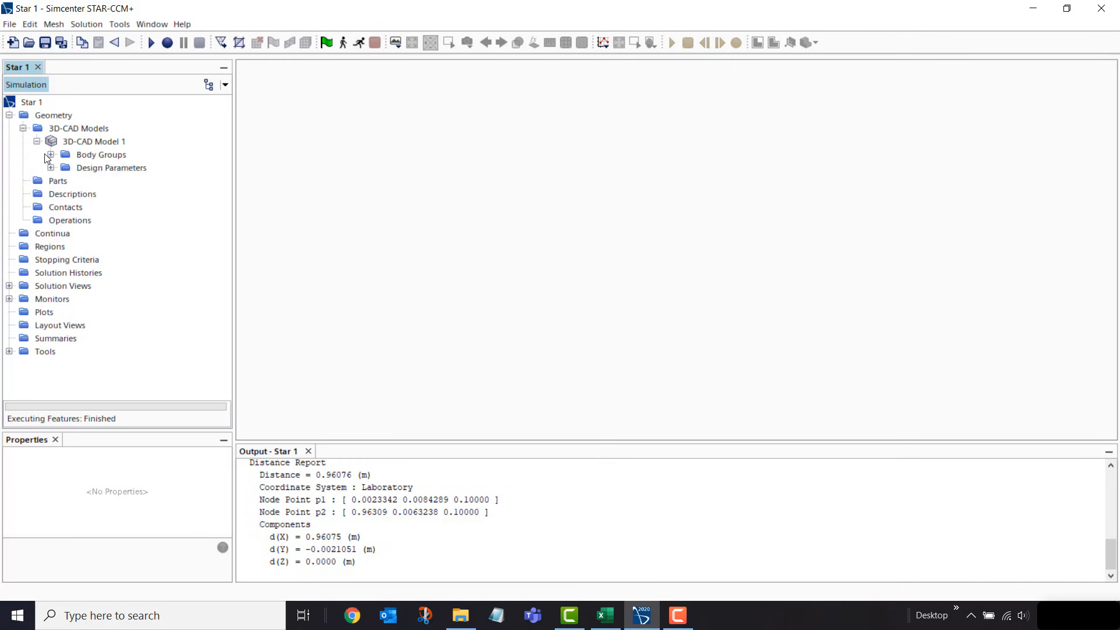
{"action": "left_click", "coordinate": [51, 154]}
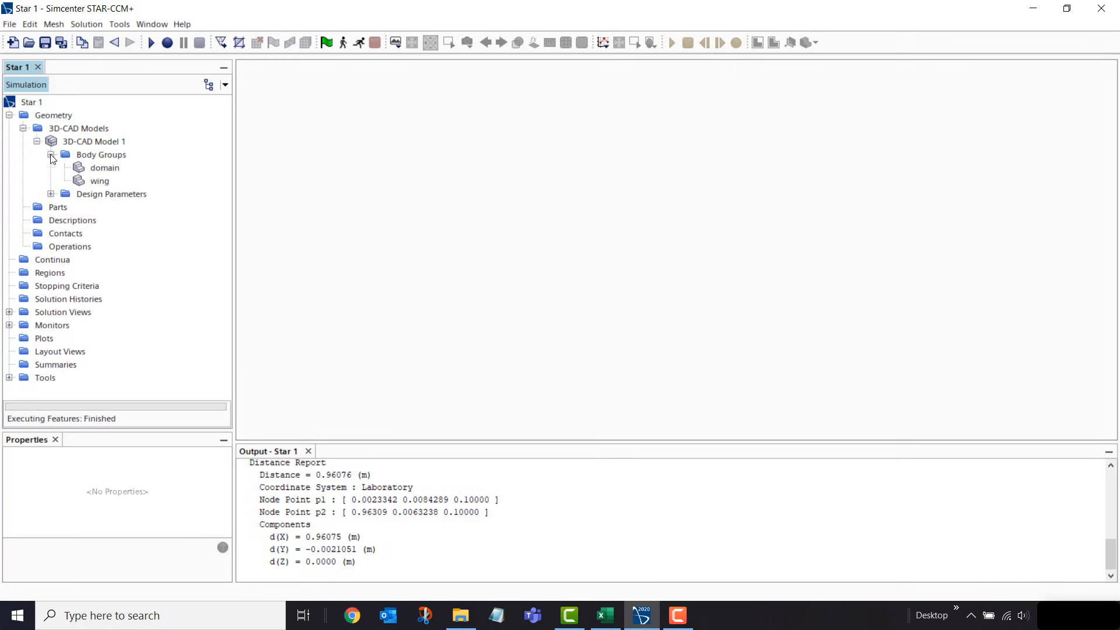
Create geometry parts from the domain and wing bodies with the default part creation options and check the new parts
{"action": "left_click", "coordinate": [106, 179]}
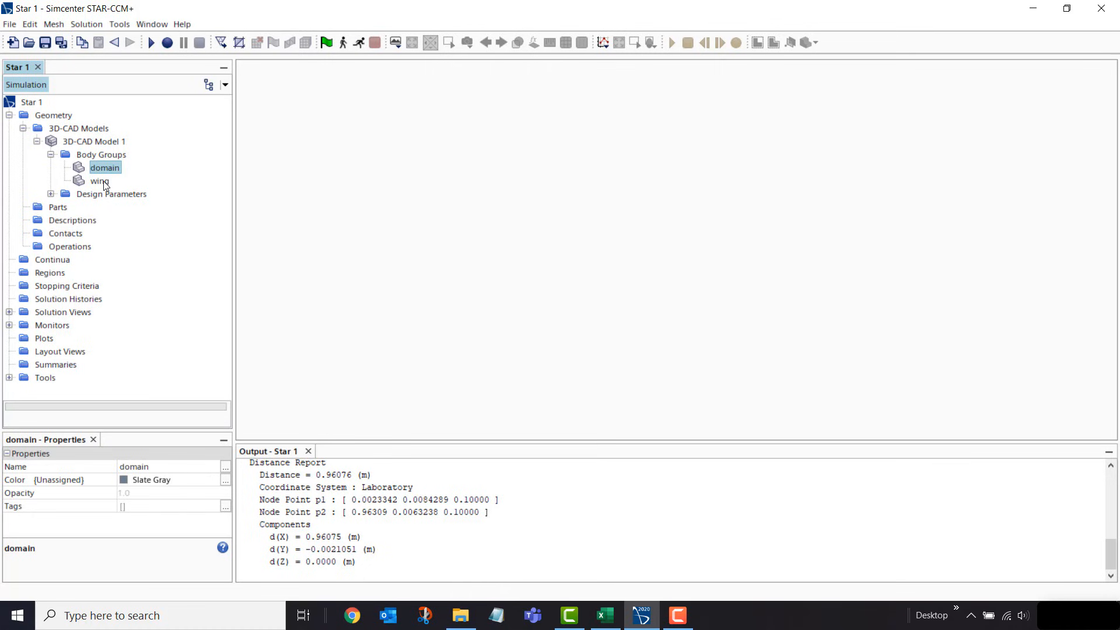
{"action": "left_click", "coordinate": [101, 182], "text": "ctrl"}
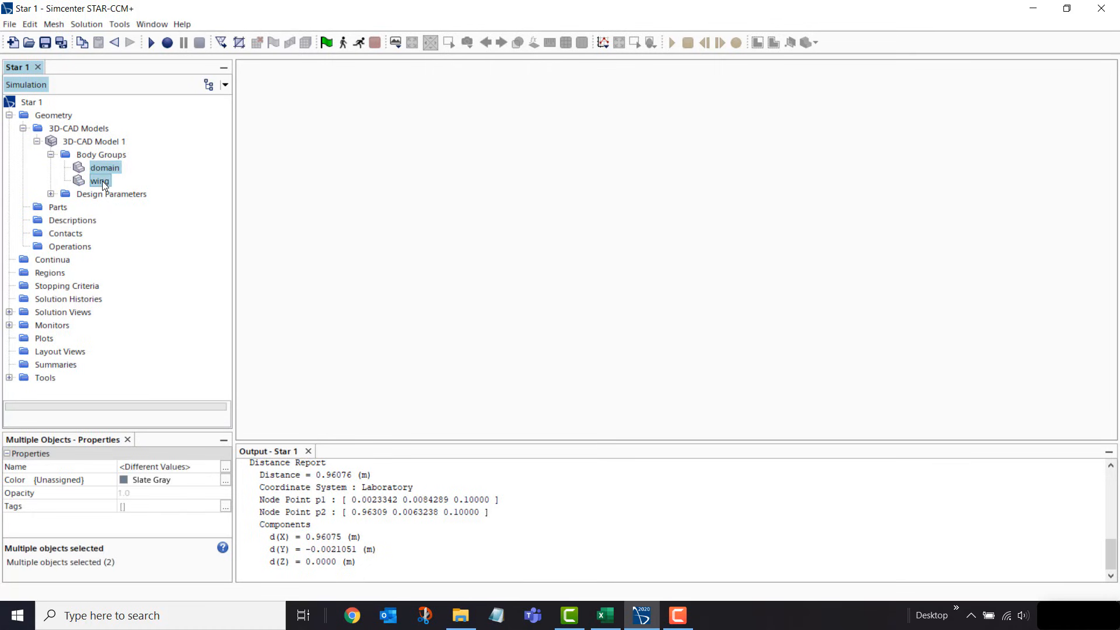
{"action": "right_click", "coordinate": [103, 180]}
{"action": "left_click", "coordinate": [177, 208]}
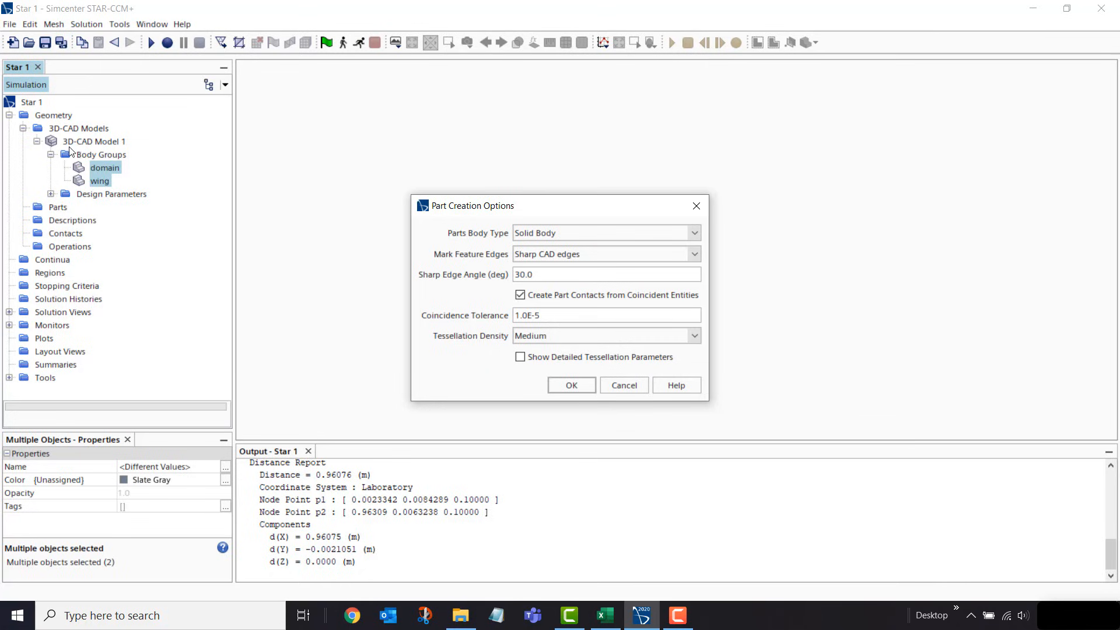
{"action": "left_click", "coordinate": [566, 390]}
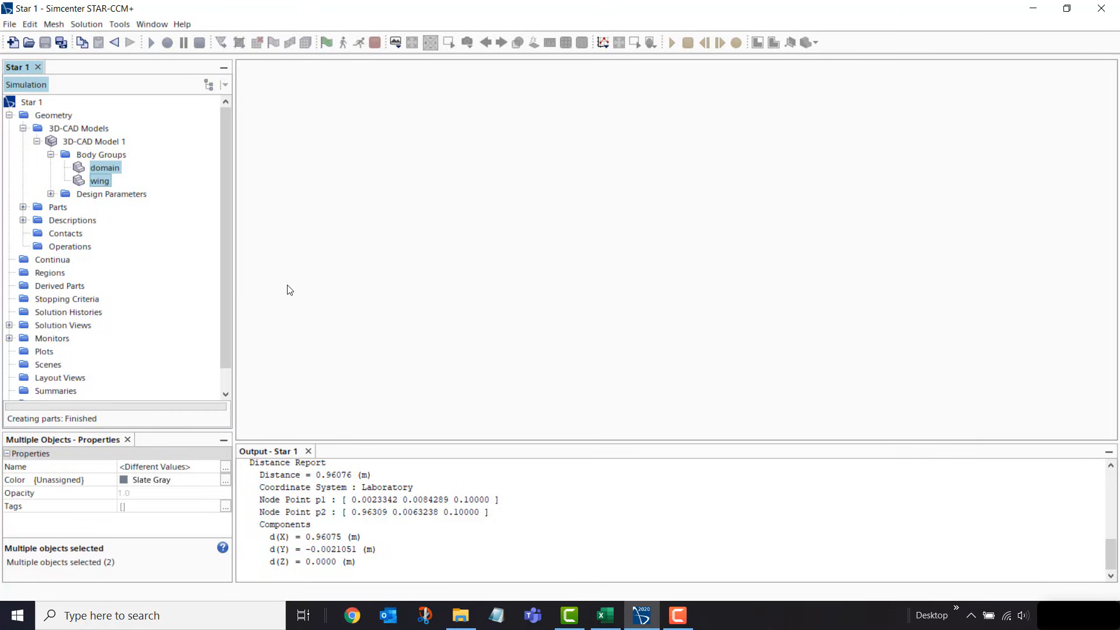
{"action": "left_click", "coordinate": [23, 208]}
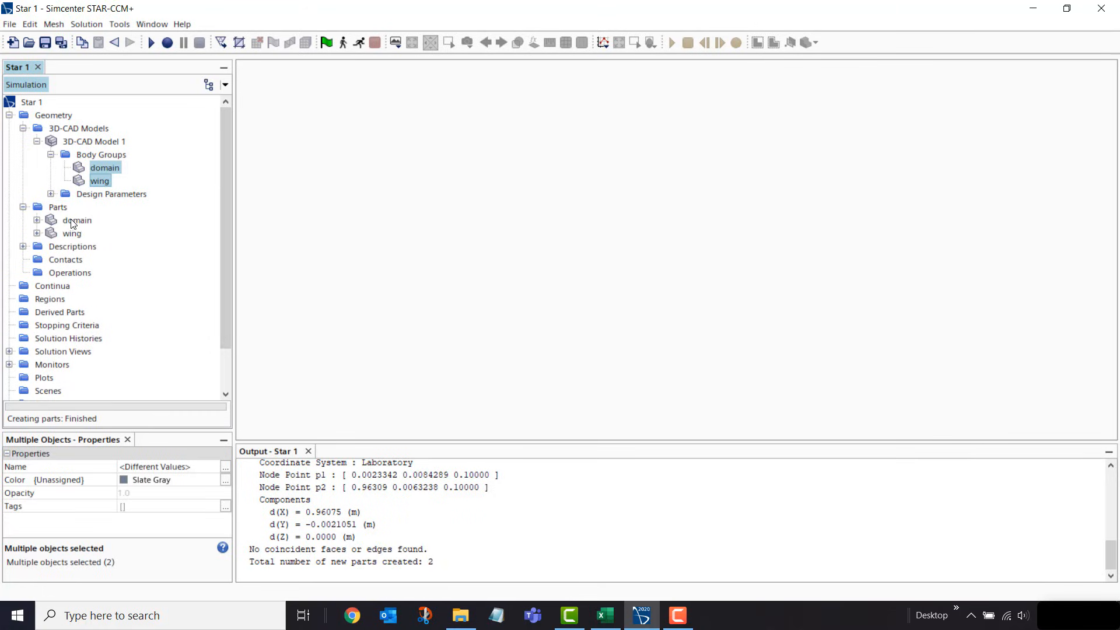
{"action": "left_click", "coordinate": [76, 220]}
{"action": "left_click", "coordinate": [72, 233]}
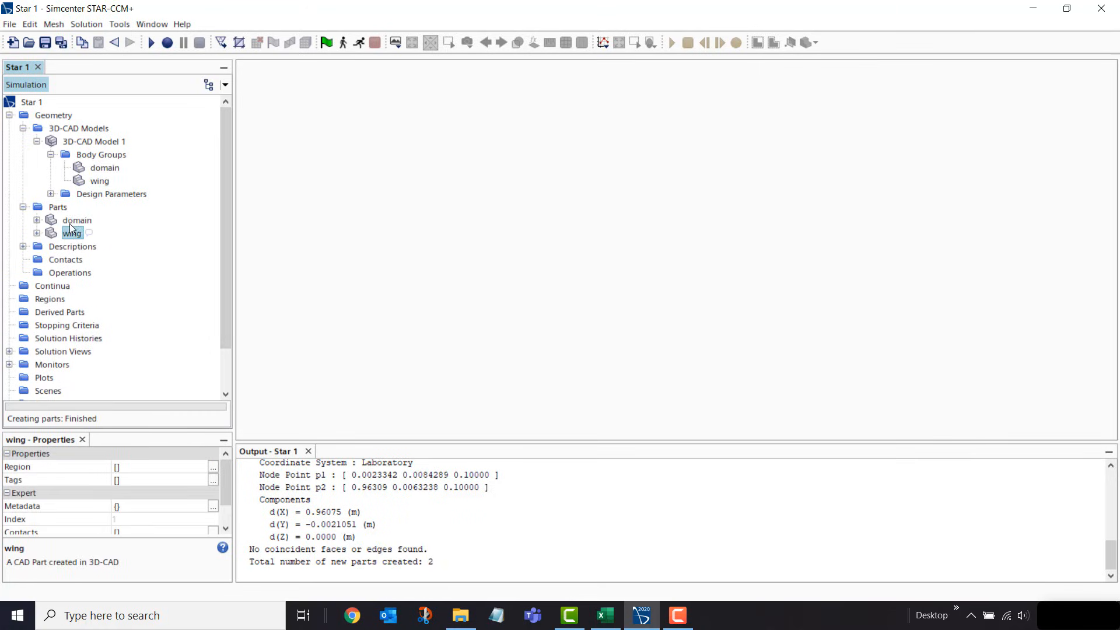
Start a new Boolean Subtract operation and choose the domain and wing parts as its input parts
{"action": "right_click", "coordinate": [72, 272]}
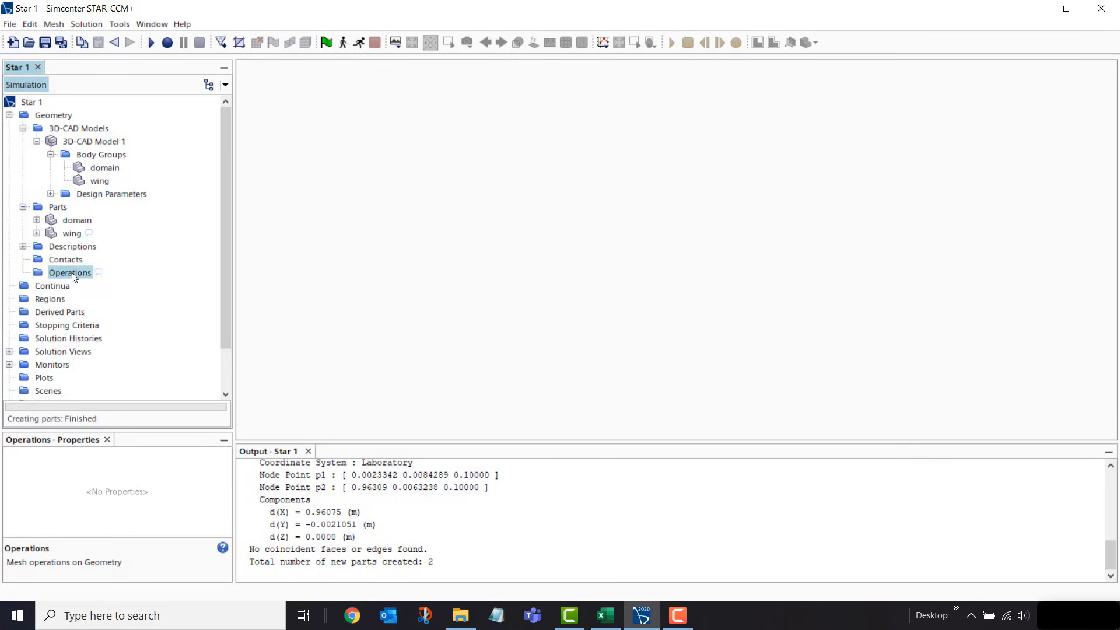
{"action": "mouse_move", "coordinate": [145, 286]}
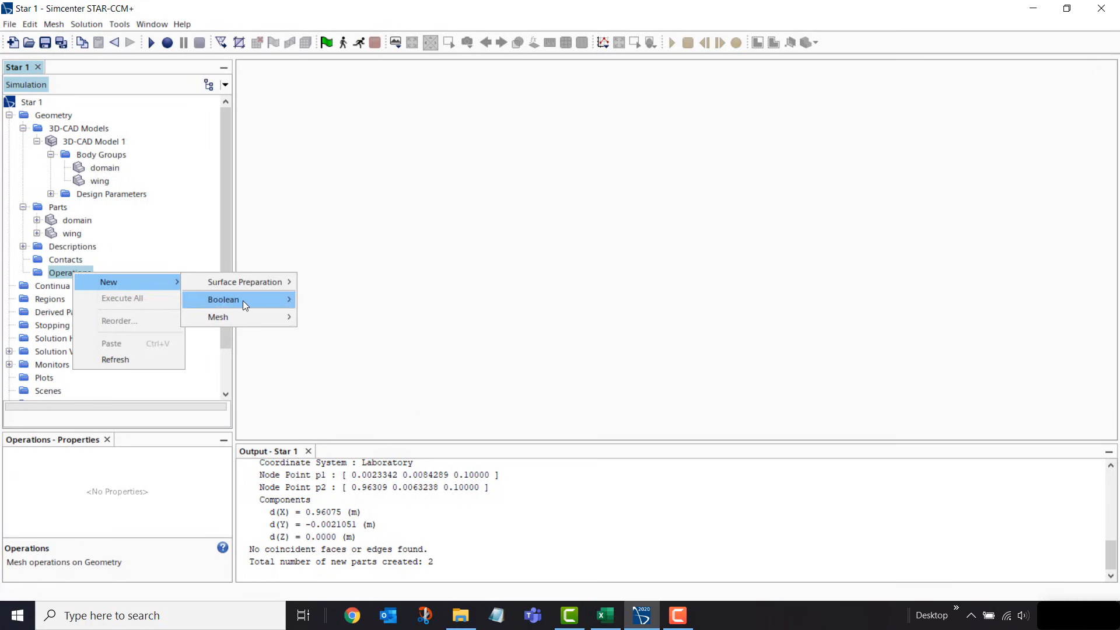
{"action": "mouse_move", "coordinate": [243, 300]}
{"action": "left_click", "coordinate": [349, 331]}
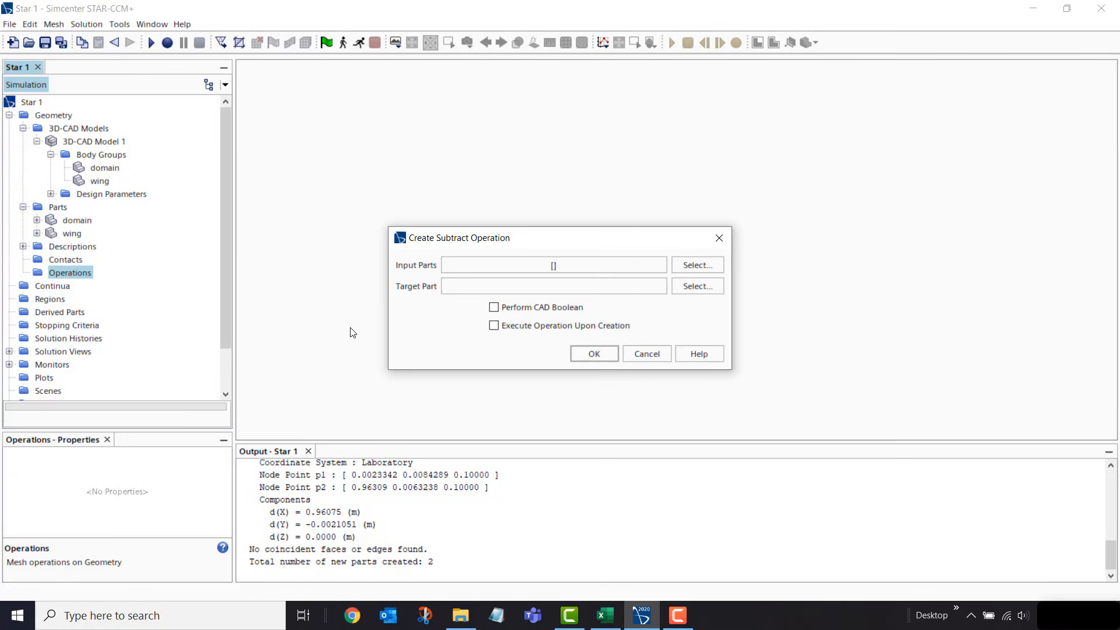
{"action": "left_click", "coordinate": [708, 266]}
{"action": "left_click", "coordinate": [366, 199]}
{"action": "left_click", "coordinate": [366, 213]}
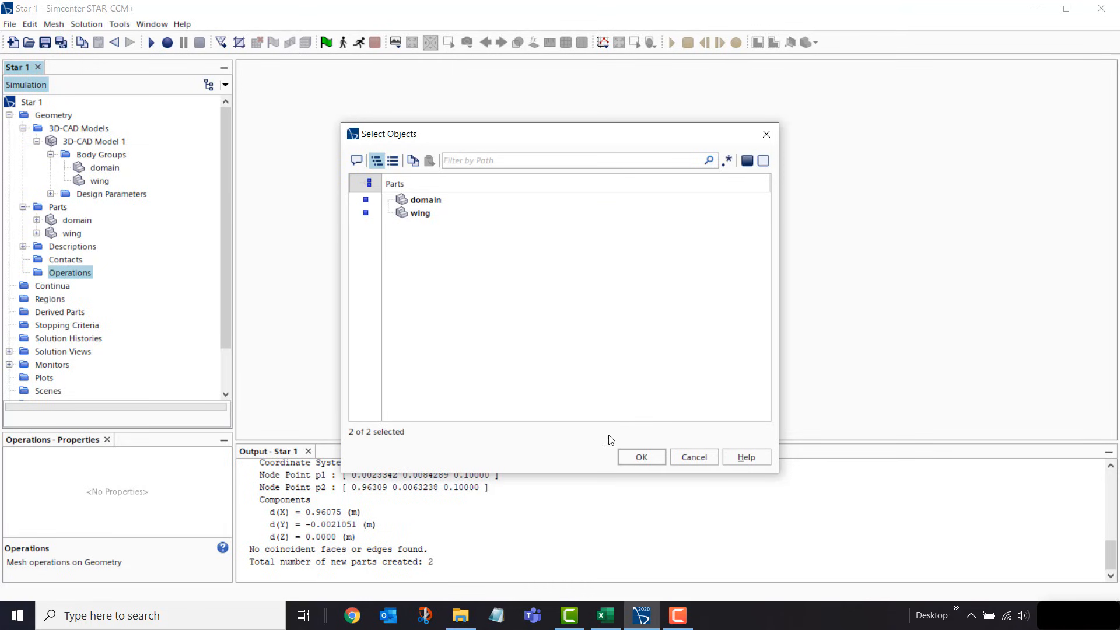
{"action": "left_click", "coordinate": [642, 457]}
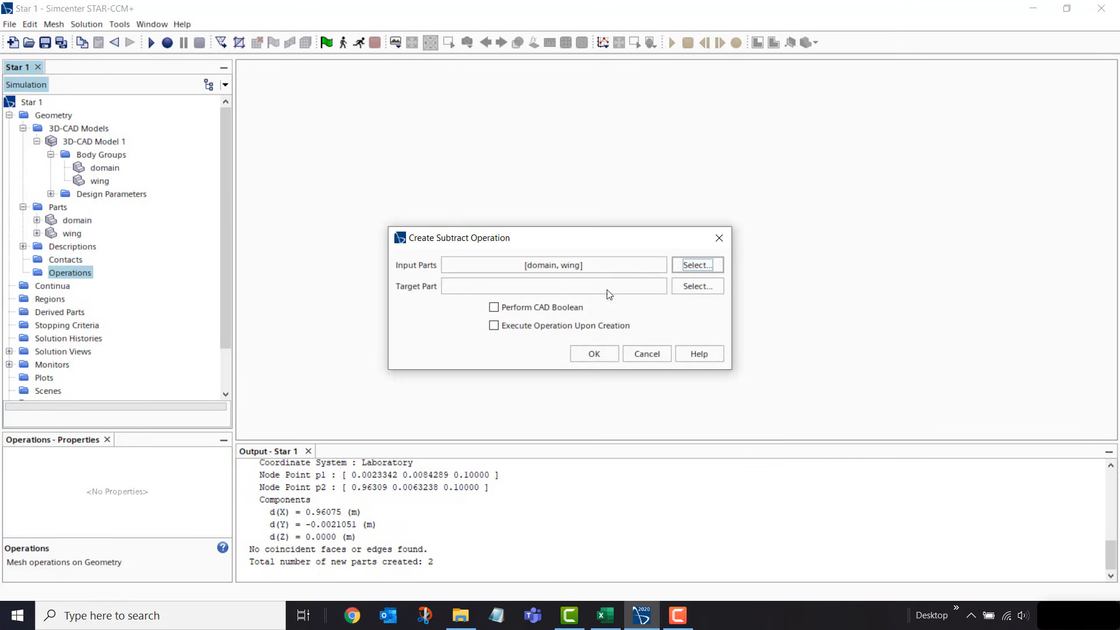
Make domain the subtraction's target part and create the operation with Perform CAD Boolean and Execute Operation Upon Creation enabled
{"action": "left_click", "coordinate": [703, 292]}
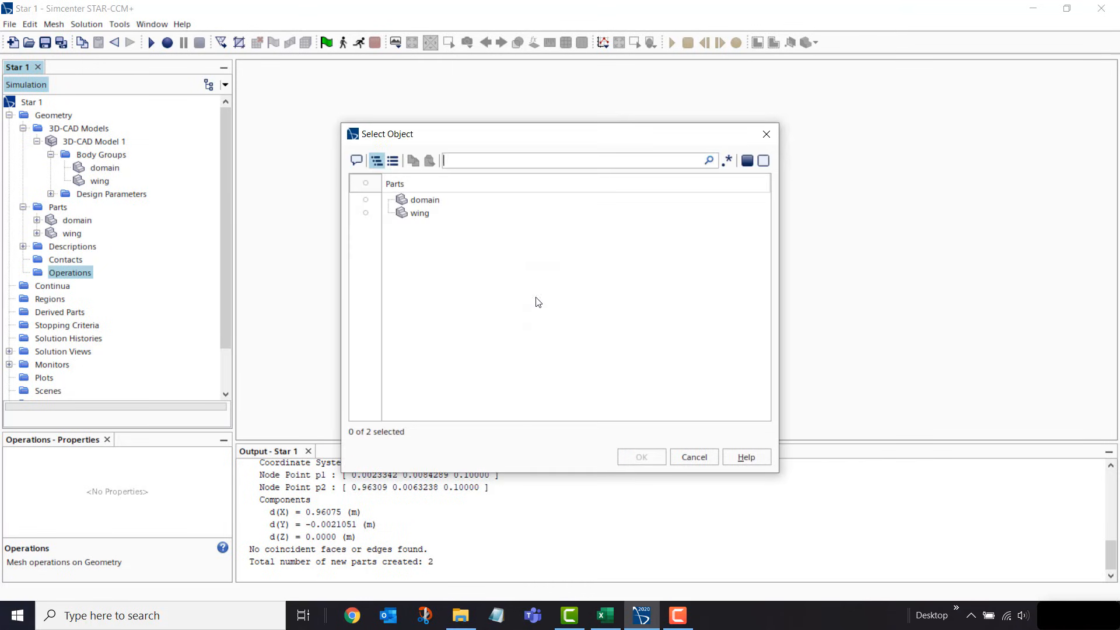
{"action": "left_click", "coordinate": [366, 214]}
{"action": "left_click", "coordinate": [365, 200]}
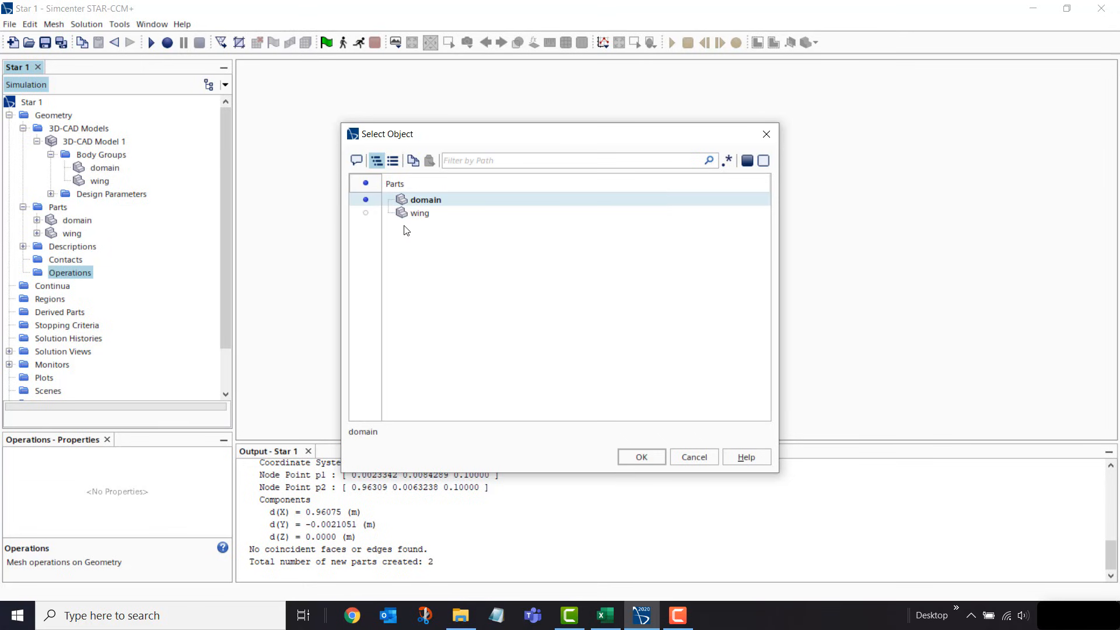
{"action": "left_click", "coordinate": [640, 457]}
{"action": "left_click", "coordinate": [497, 309]}
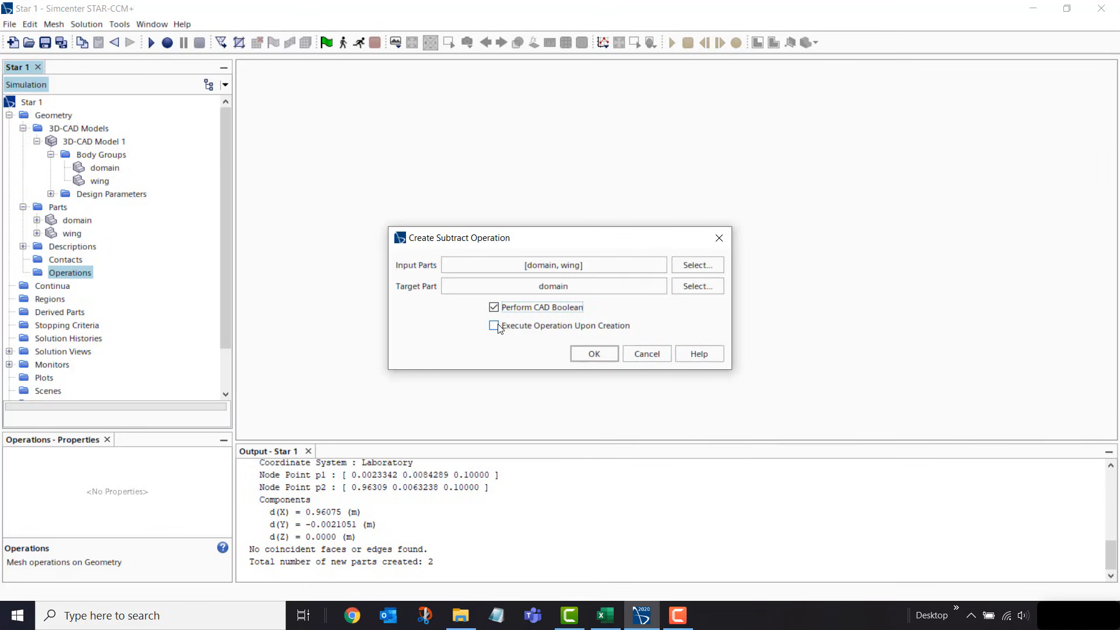
{"action": "left_click", "coordinate": [496, 327]}
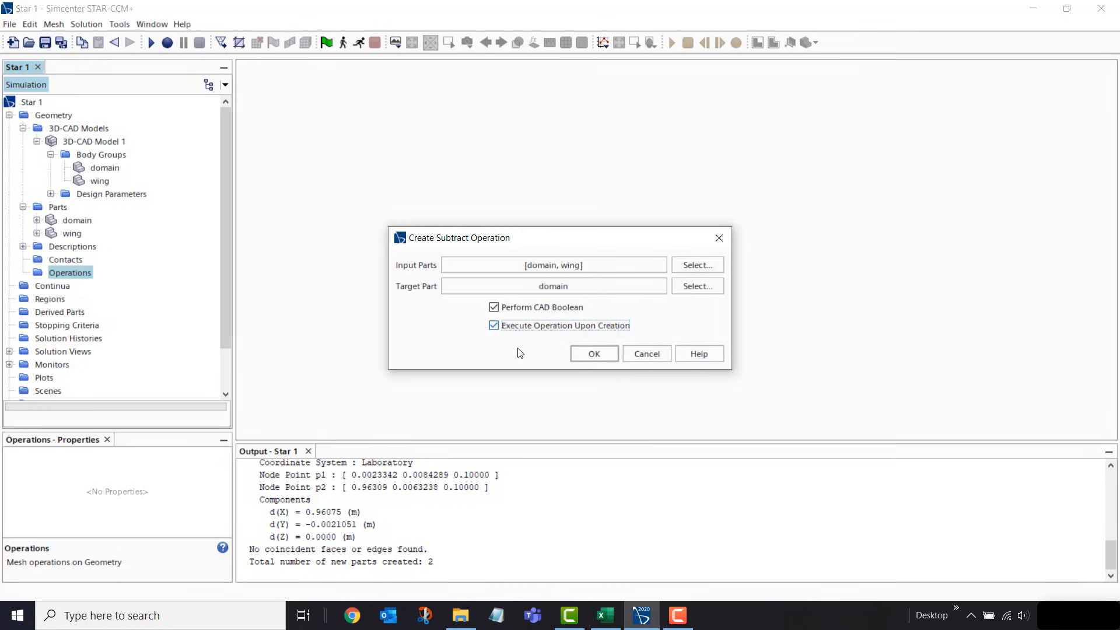
{"action": "left_click", "coordinate": [594, 354]}
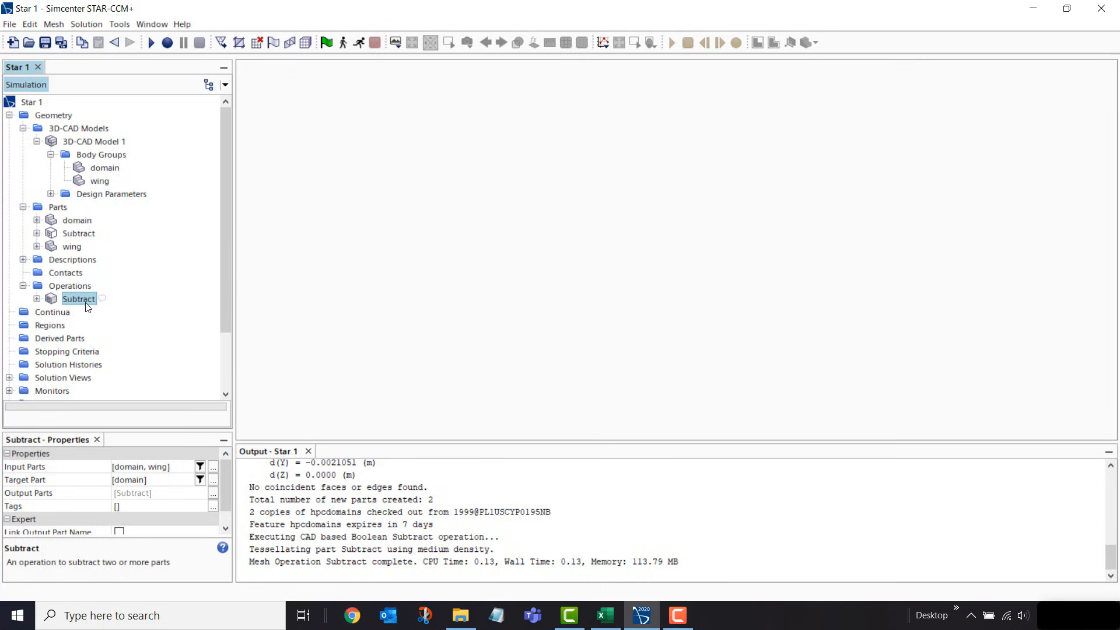
Create a Badge for 2D Meshing operation on the Subtract part and execute it upon creation
{"action": "left_click", "coordinate": [85, 235]}
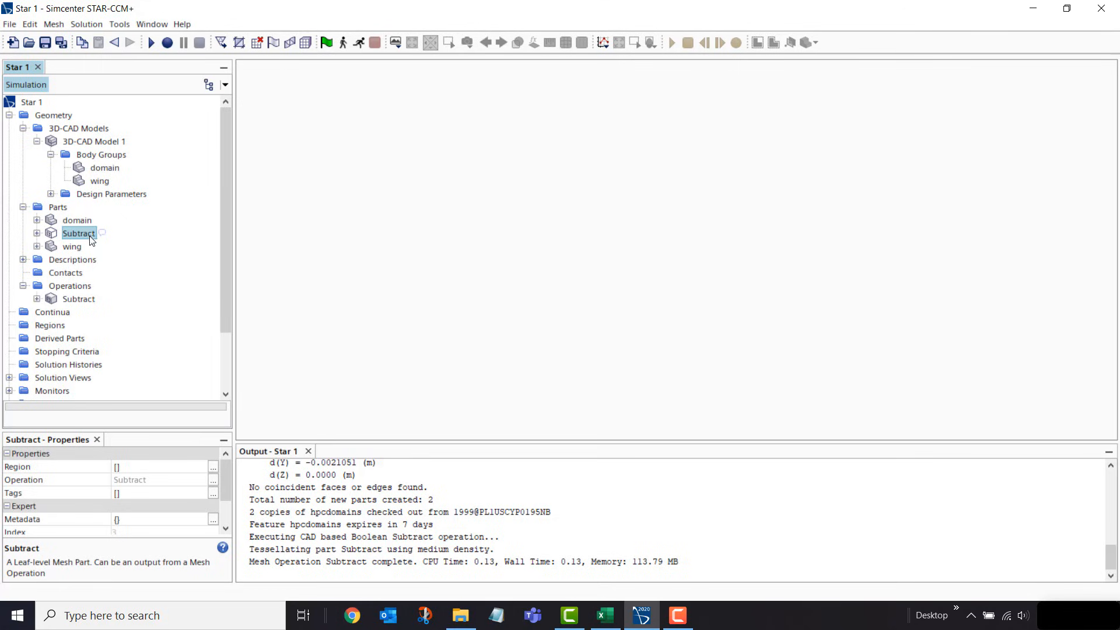
{"action": "right_click", "coordinate": [77, 286]}
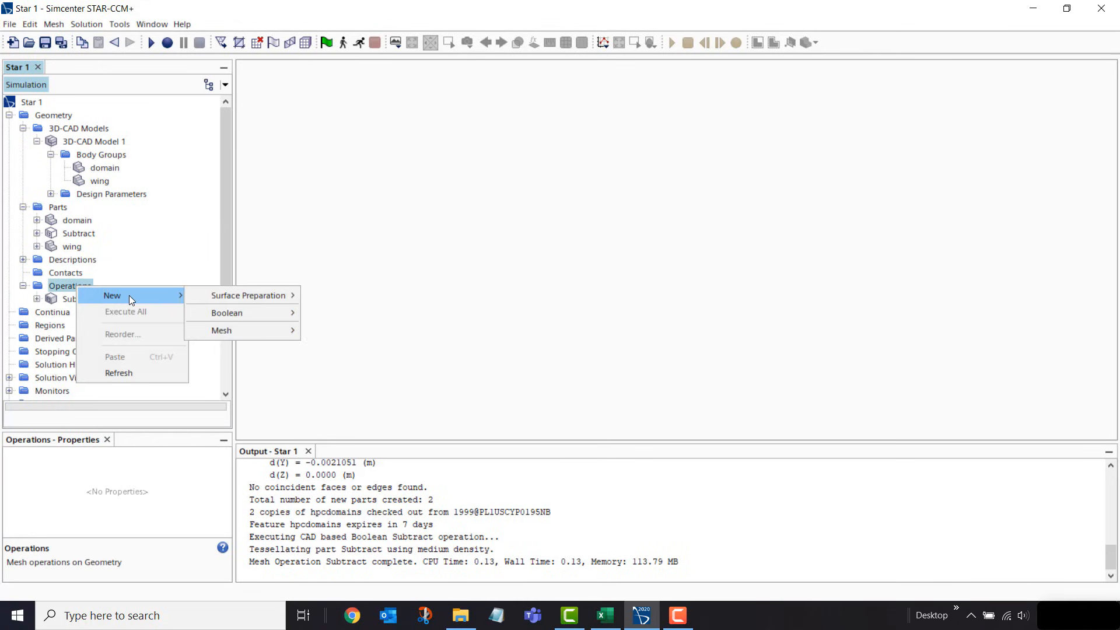
{"action": "mouse_move", "coordinate": [256, 317]}
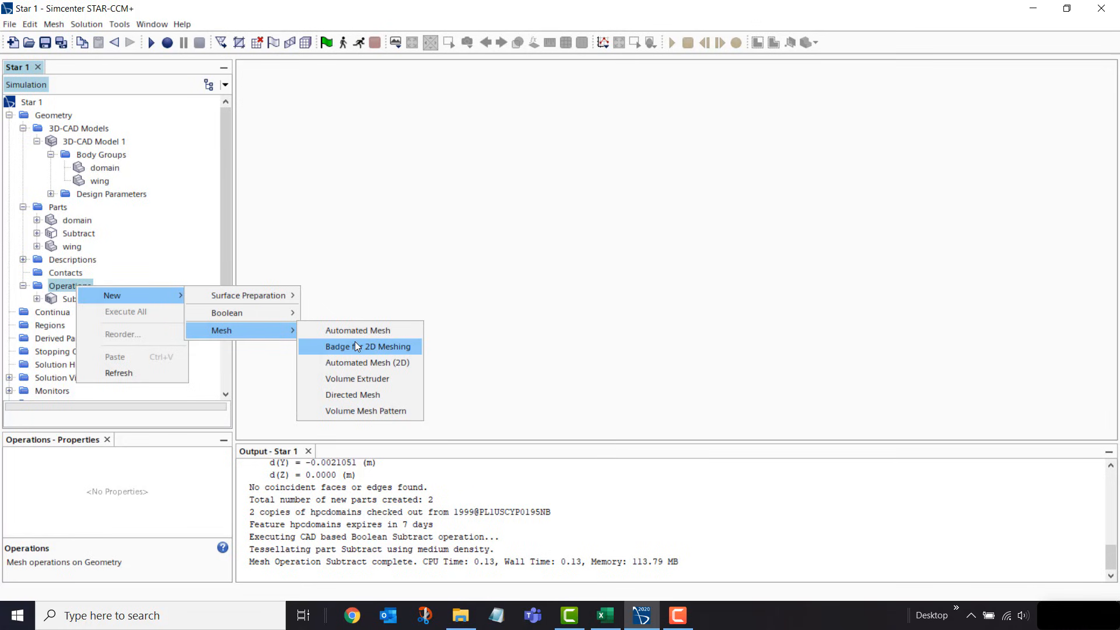
{"action": "left_click", "coordinate": [357, 346]}
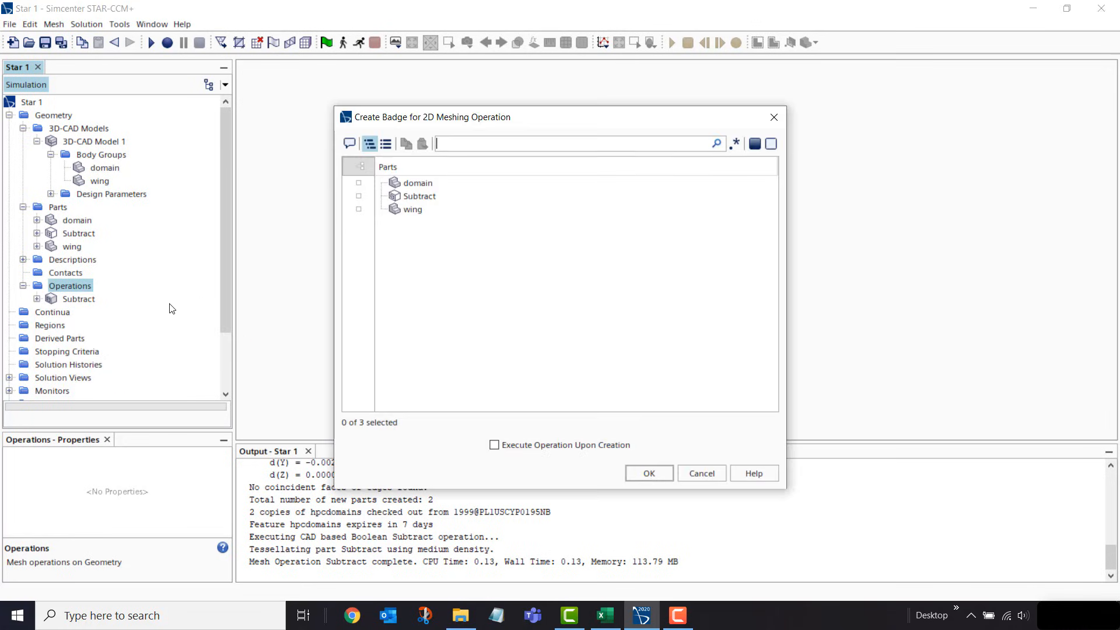
{"action": "left_click", "coordinate": [359, 197]}
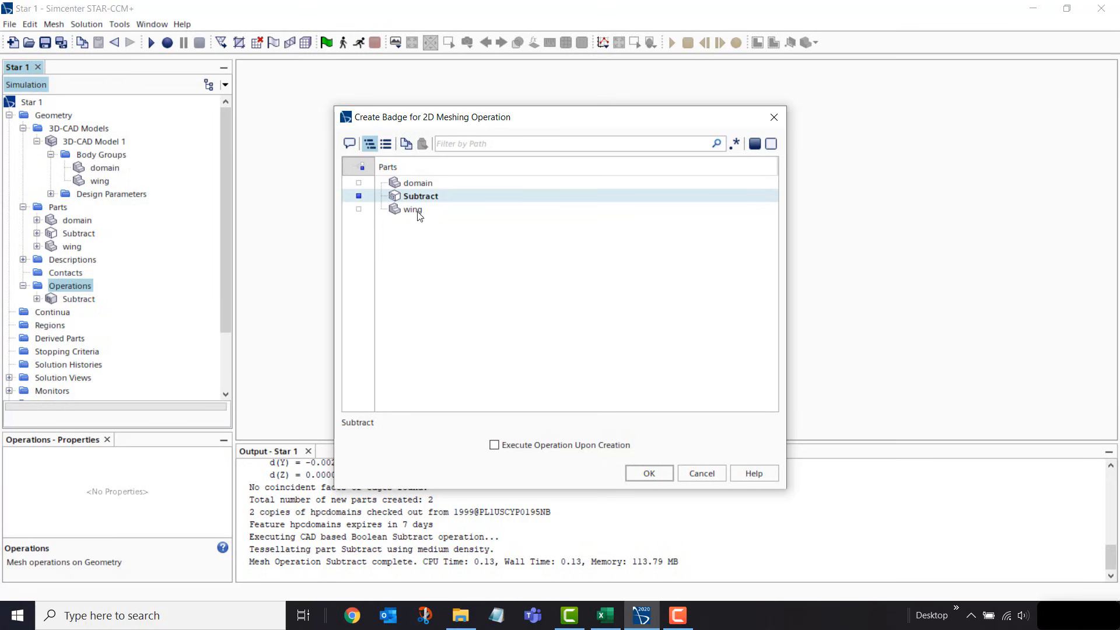
{"action": "left_click", "coordinate": [495, 446]}
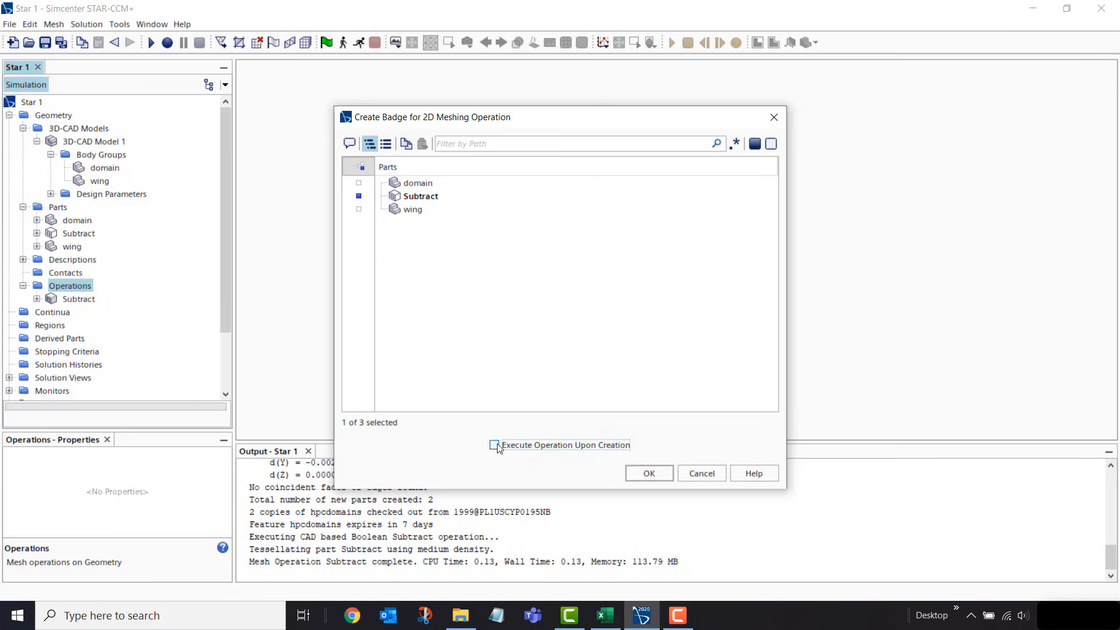
{"action": "left_click", "coordinate": [651, 473]}
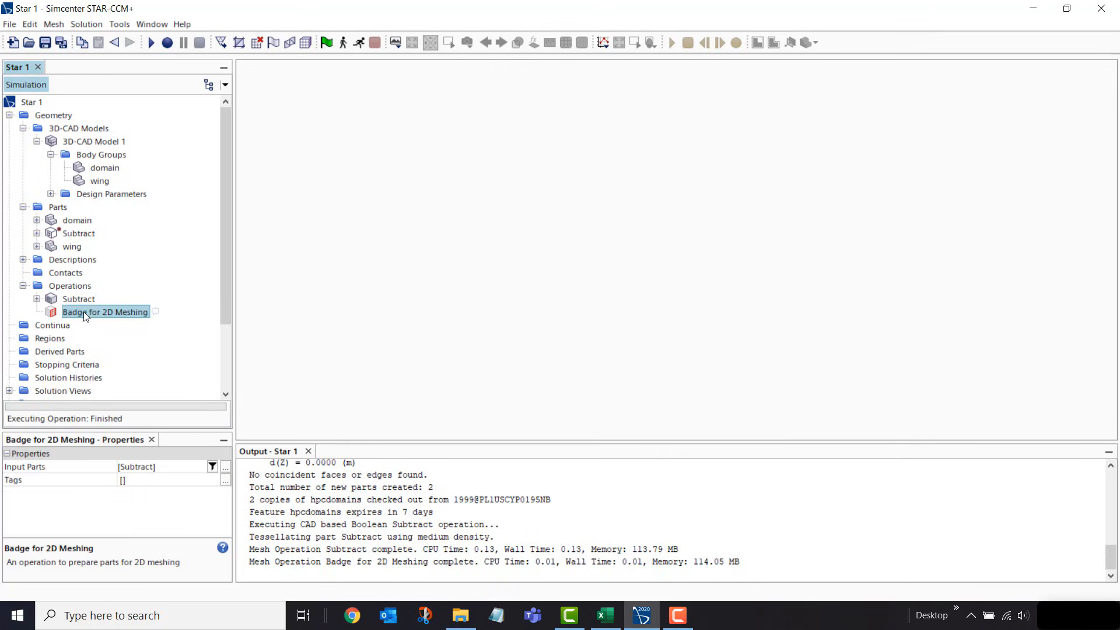
Create an Automated Mesh (2D) operation on the Subtract part with the Polygonal Mesher and Prism Layer Mesher
{"action": "right_click", "coordinate": [83, 288]}
{"action": "mouse_move", "coordinate": [135, 298]}
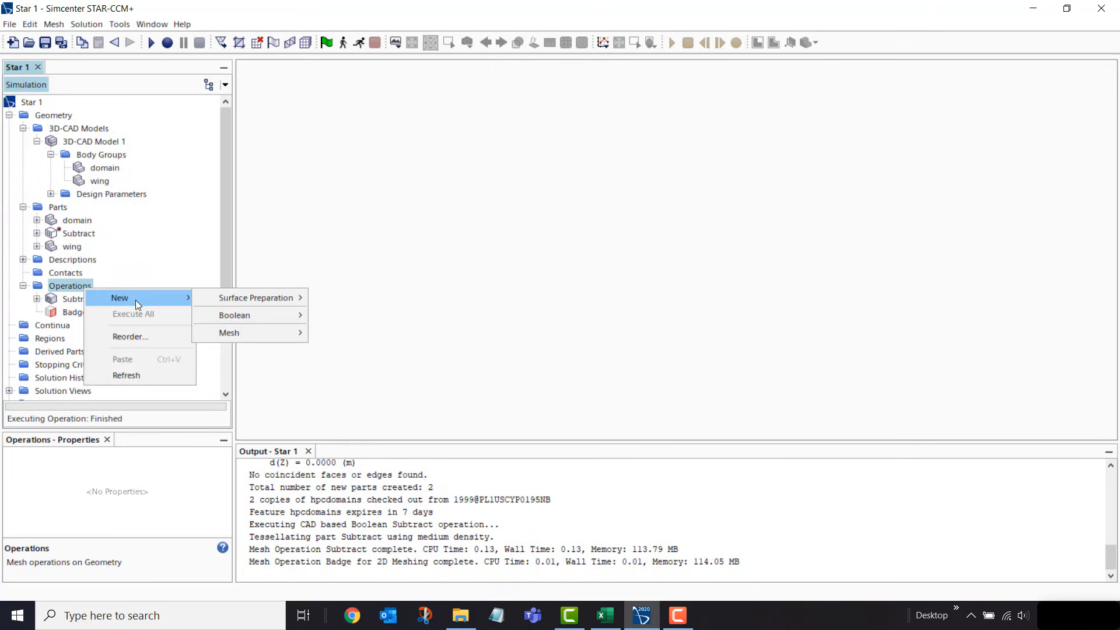
{"action": "mouse_move", "coordinate": [275, 332]}
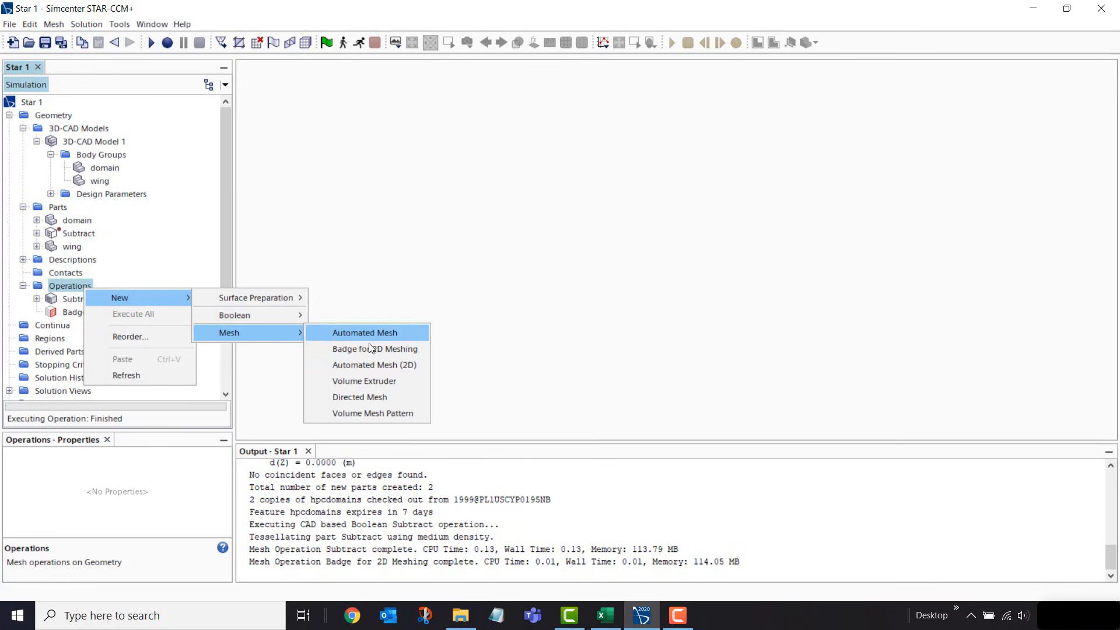
{"action": "left_click", "coordinate": [383, 365]}
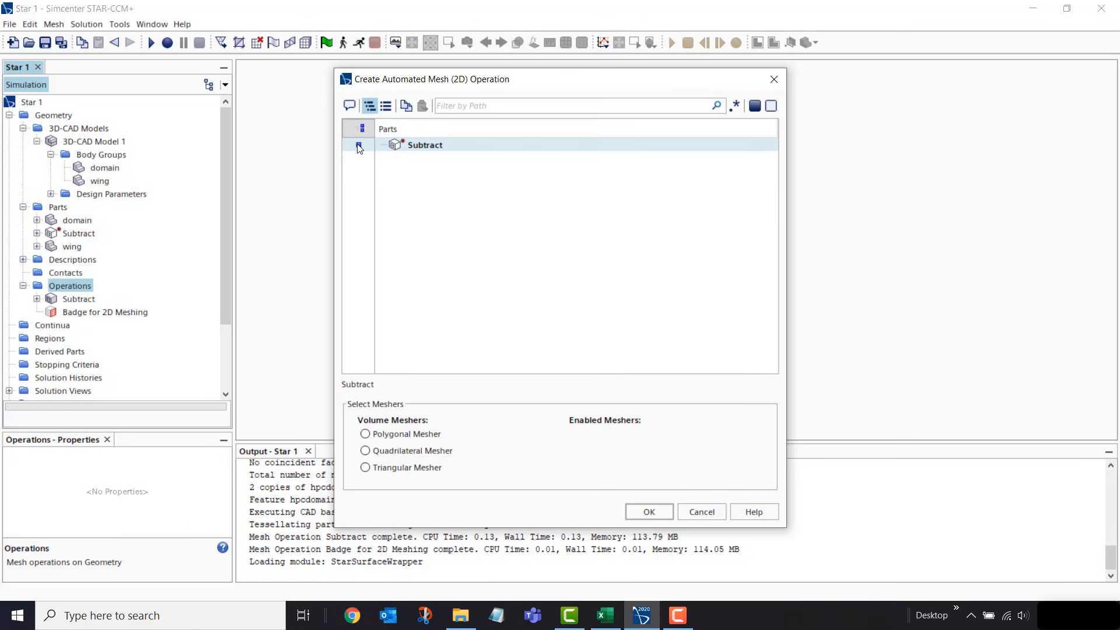
{"action": "left_click", "coordinate": [359, 145]}
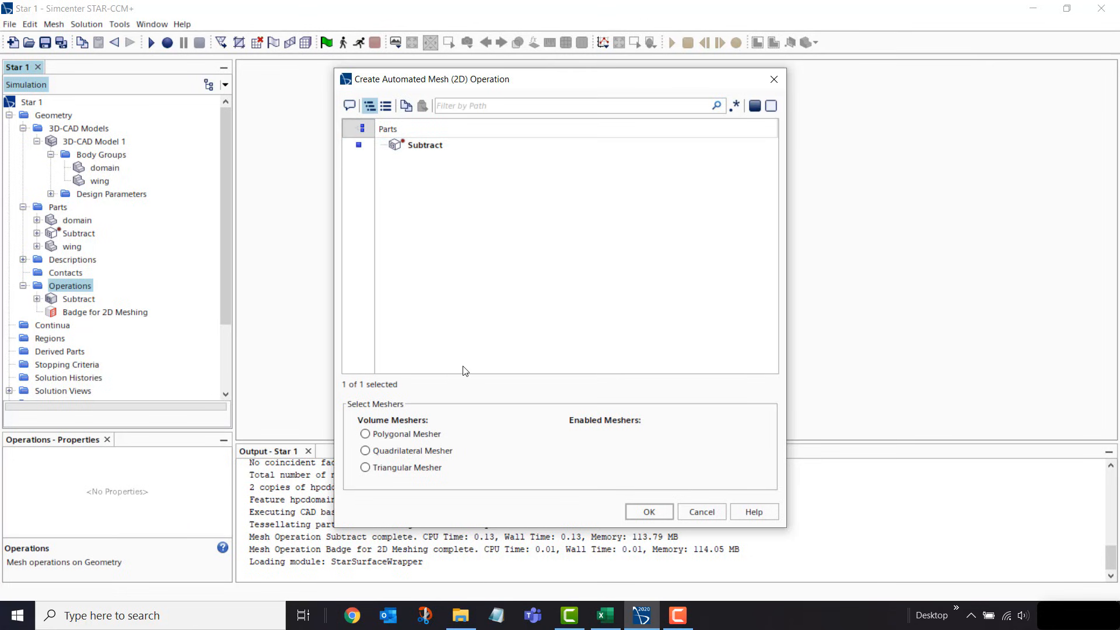
{"action": "left_click", "coordinate": [378, 436]}
{"action": "left_click", "coordinate": [396, 436]}
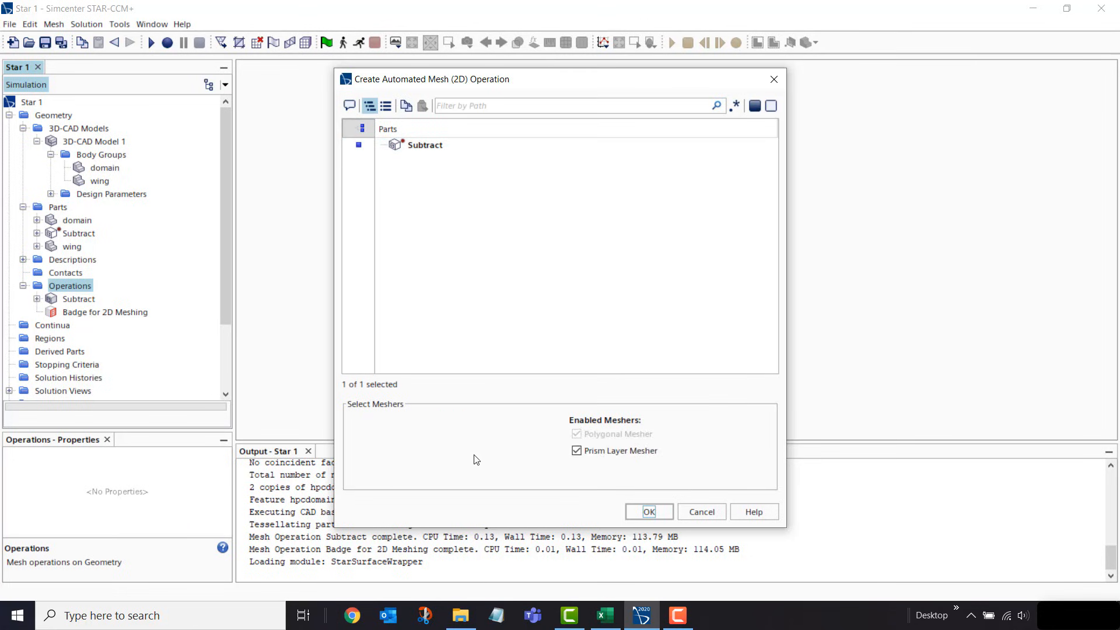
{"action": "left_click", "coordinate": [647, 512]}
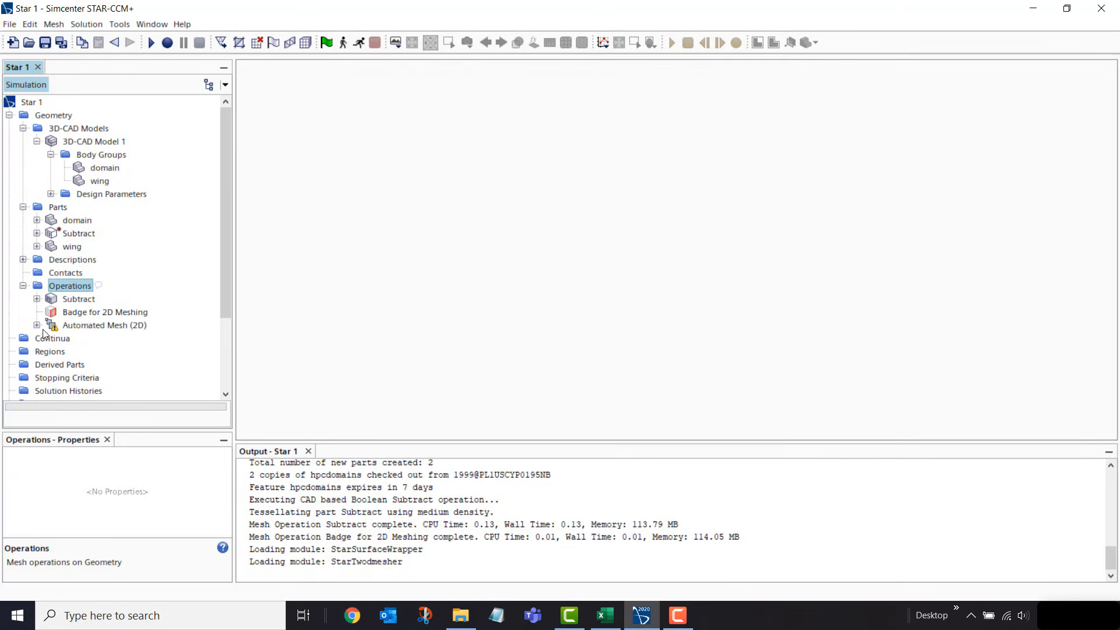
Examine the default controls of the Automated Mesh (2D) operation, including its Base Size
{"action": "left_click", "coordinate": [37, 326]}
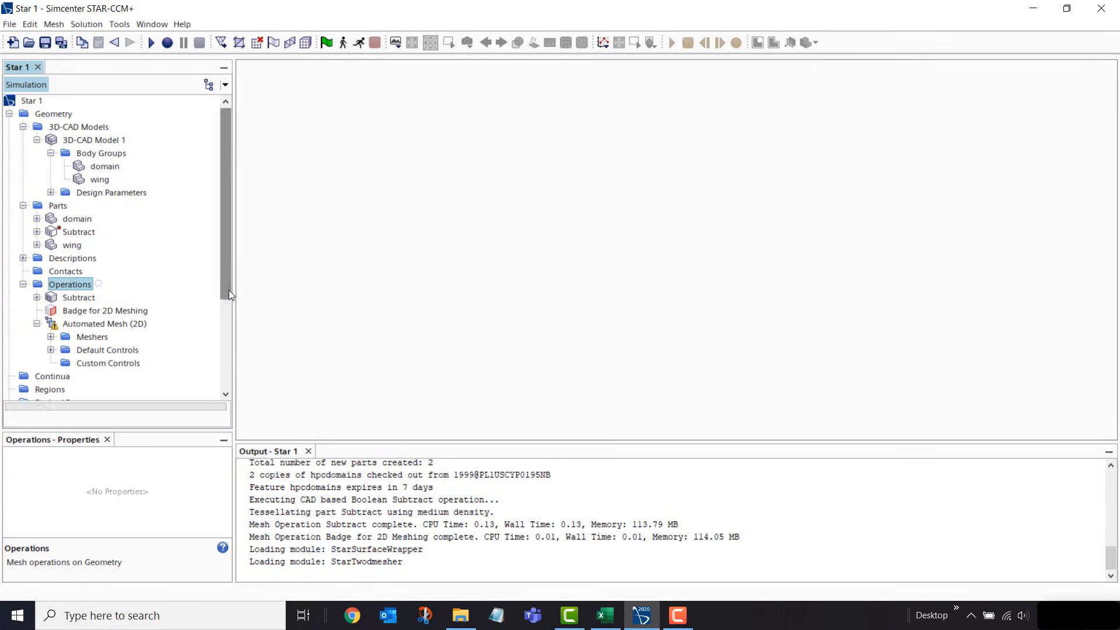
{"action": "left_click_drag", "start_coordinate": [229, 289], "coordinate": [223, 314]}
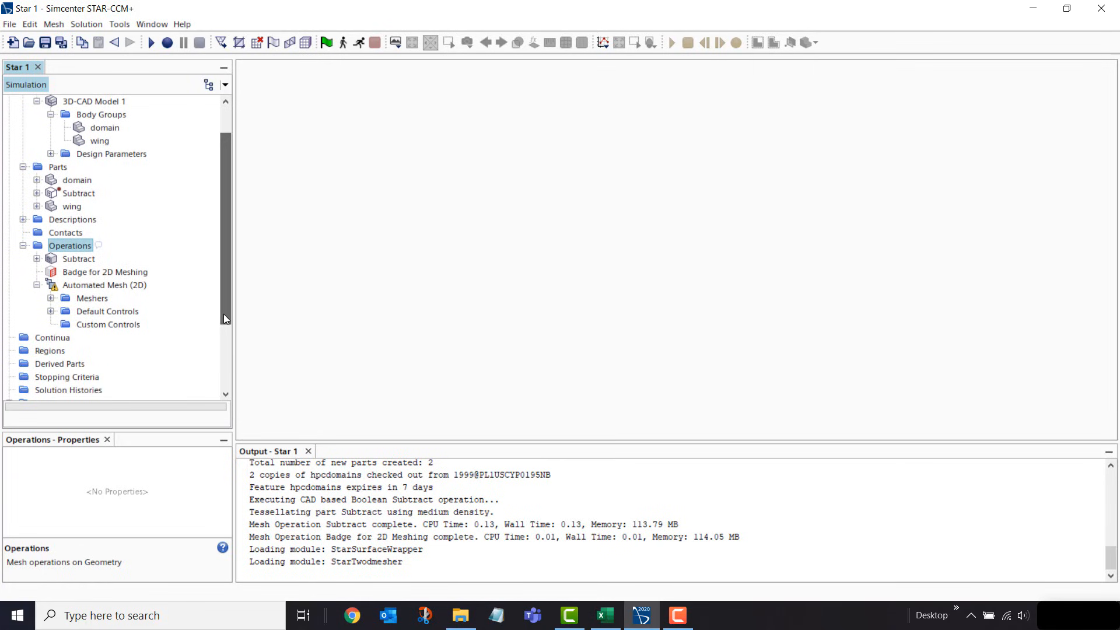
{"action": "left_click", "coordinate": [52, 312]}
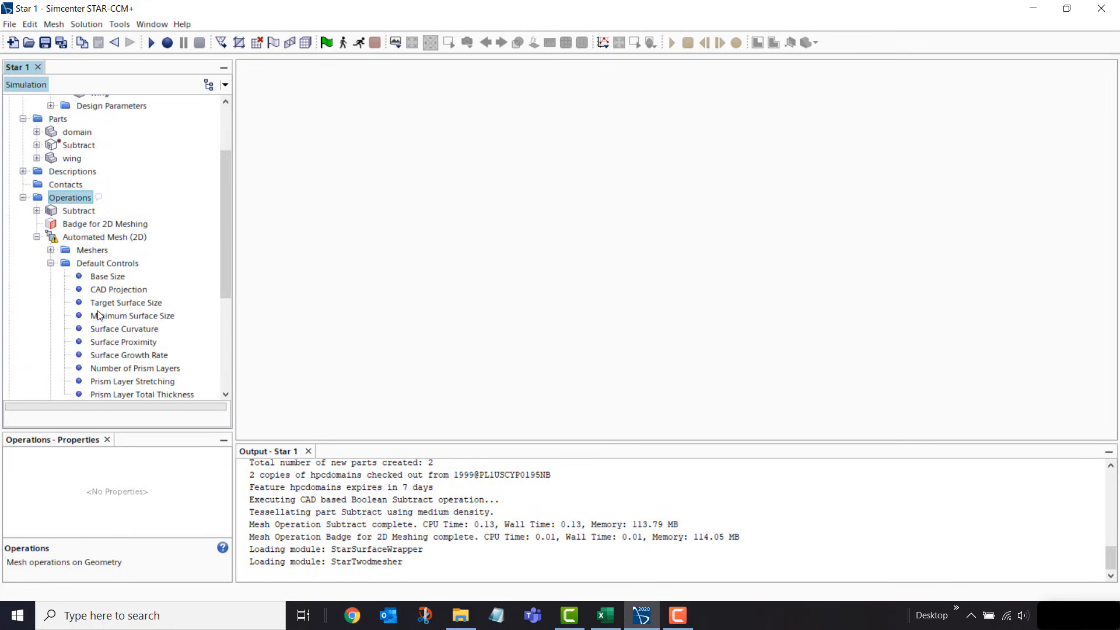
{"action": "left_click", "coordinate": [103, 264]}
{"action": "scroll", "coordinate": [226, 266], "scroll_direction": "down", "scroll_amount": 2}
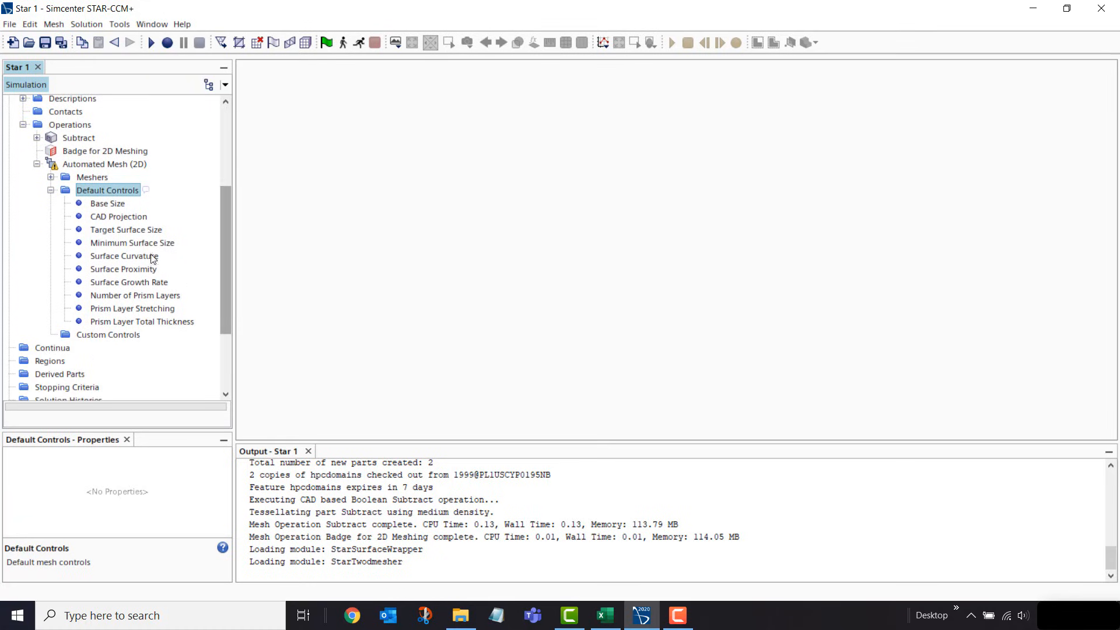
{"action": "left_click", "coordinate": [118, 206]}
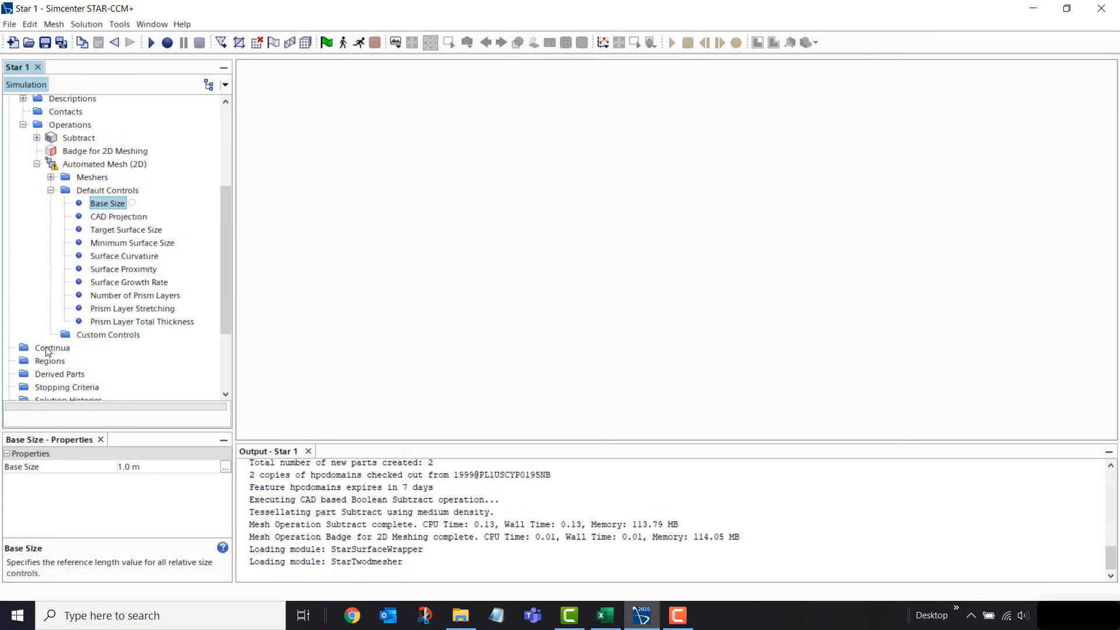
Assign the Subtract part to one region, creating a boundary for each part surface and one feature curve for all part curves
{"action": "scroll", "coordinate": [91, 298], "scroll_direction": "up", "scroll_amount": 1}
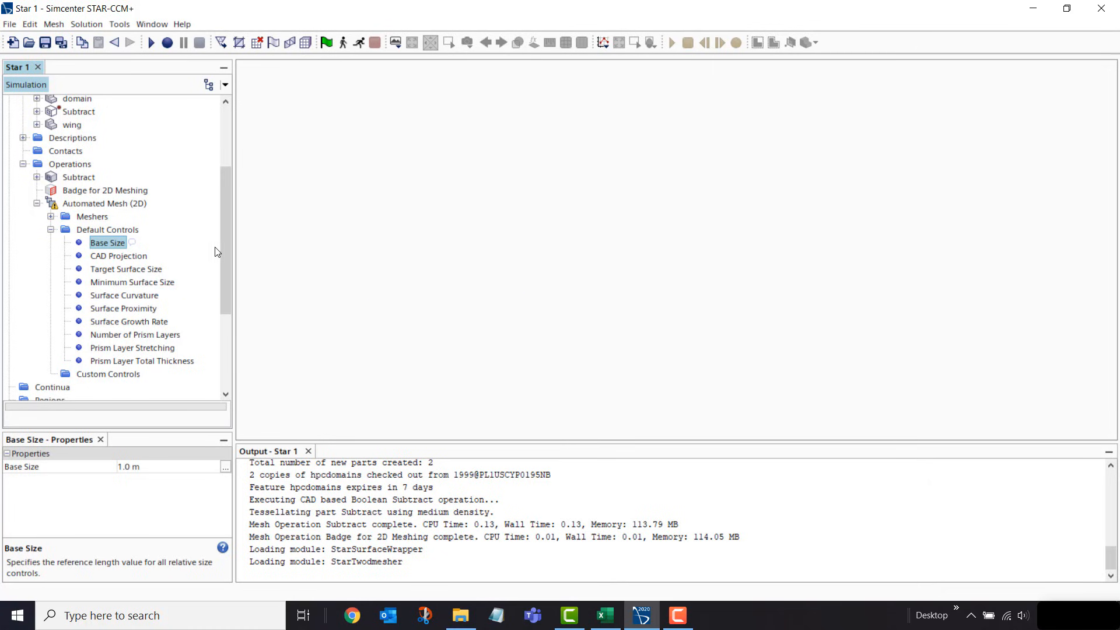
{"action": "left_click_drag", "start_coordinate": [229, 245], "coordinate": [229, 229]}
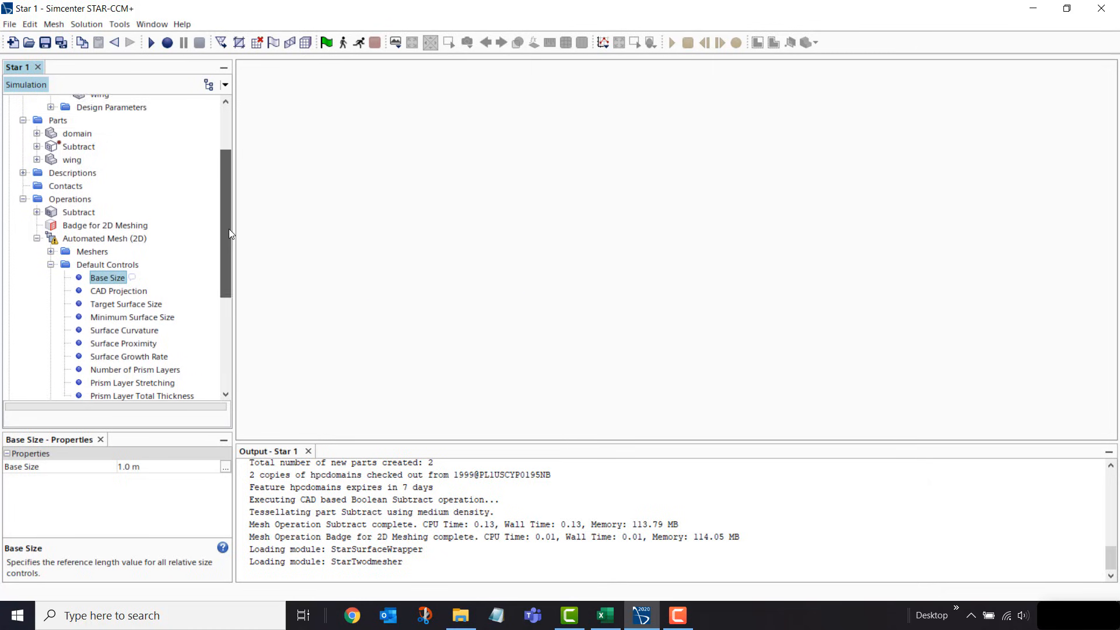
{"action": "left_click", "coordinate": [79, 148]}
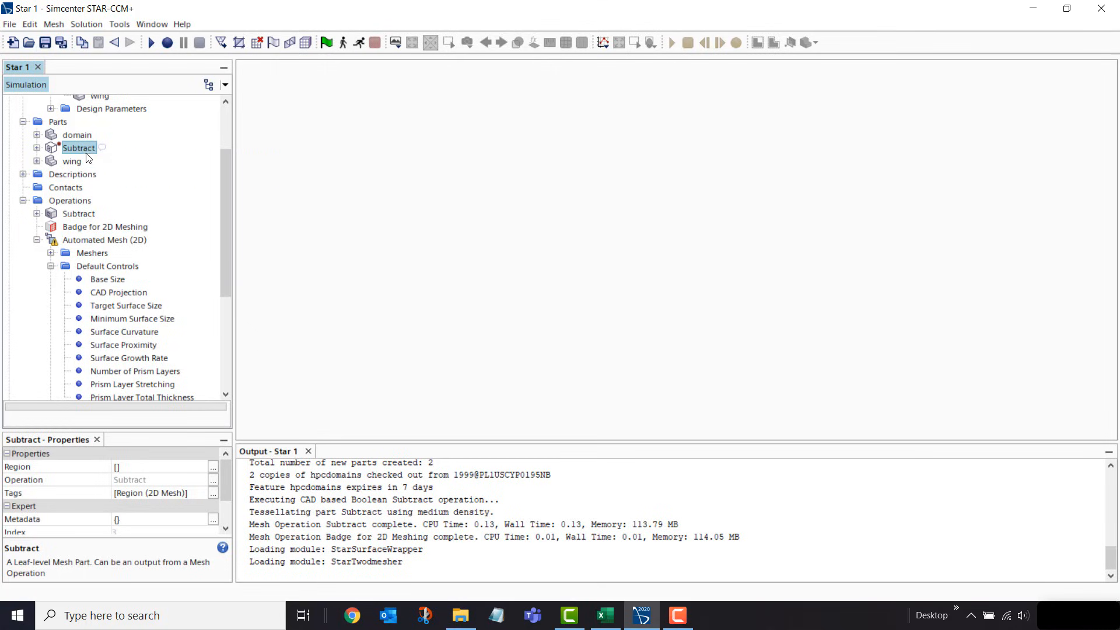
{"action": "right_click", "coordinate": [81, 152]}
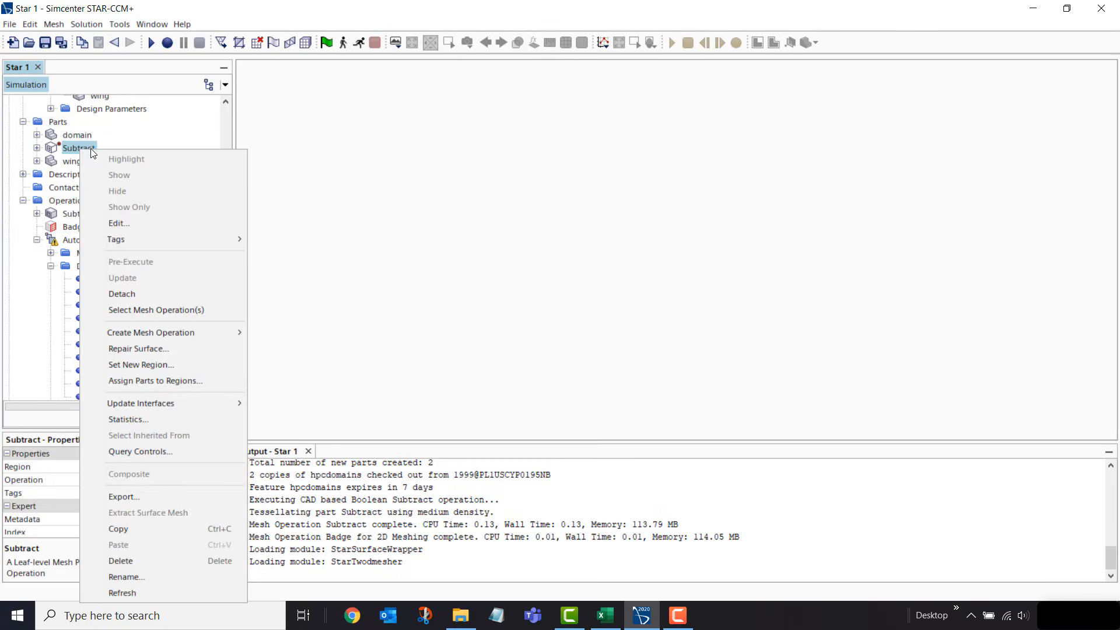
{"action": "left_click", "coordinate": [173, 382]}
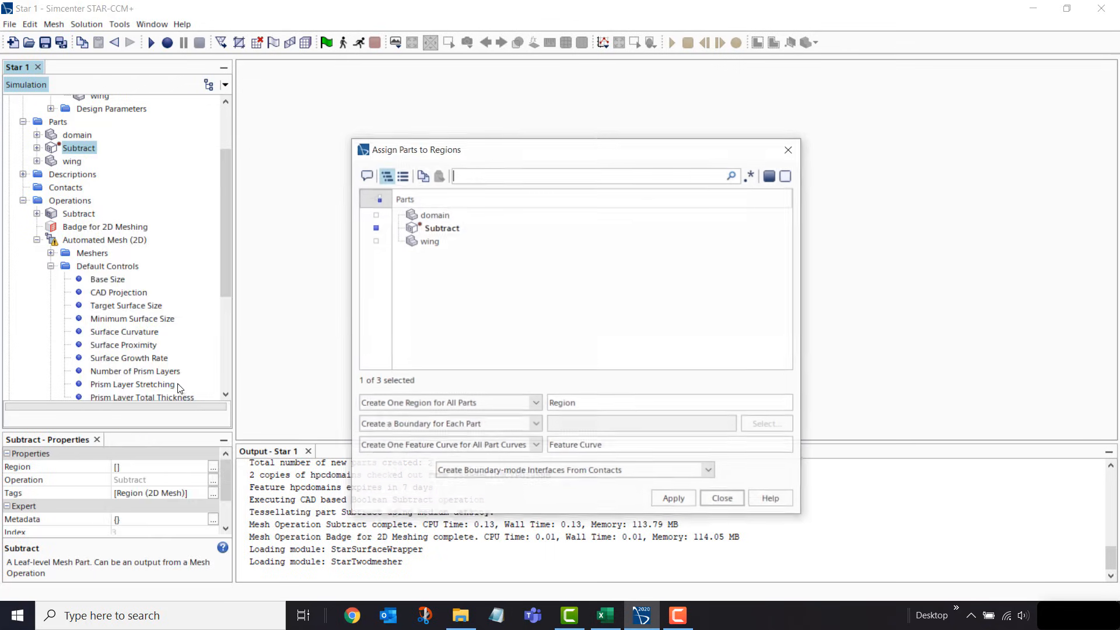
{"action": "left_click", "coordinate": [375, 427]}
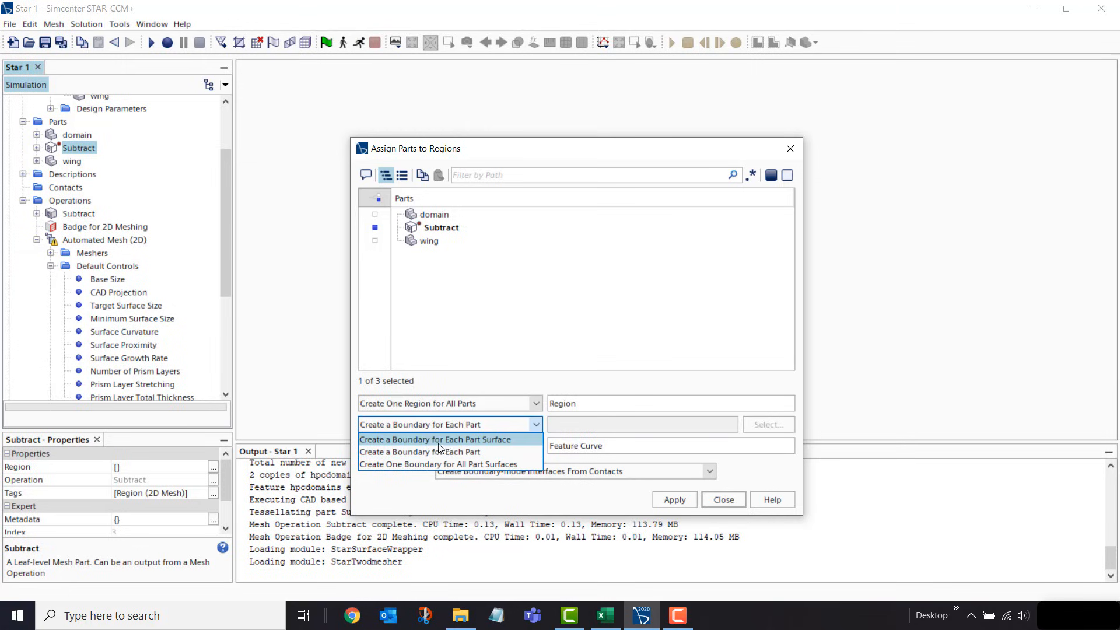
{"action": "left_click", "coordinate": [517, 442]}
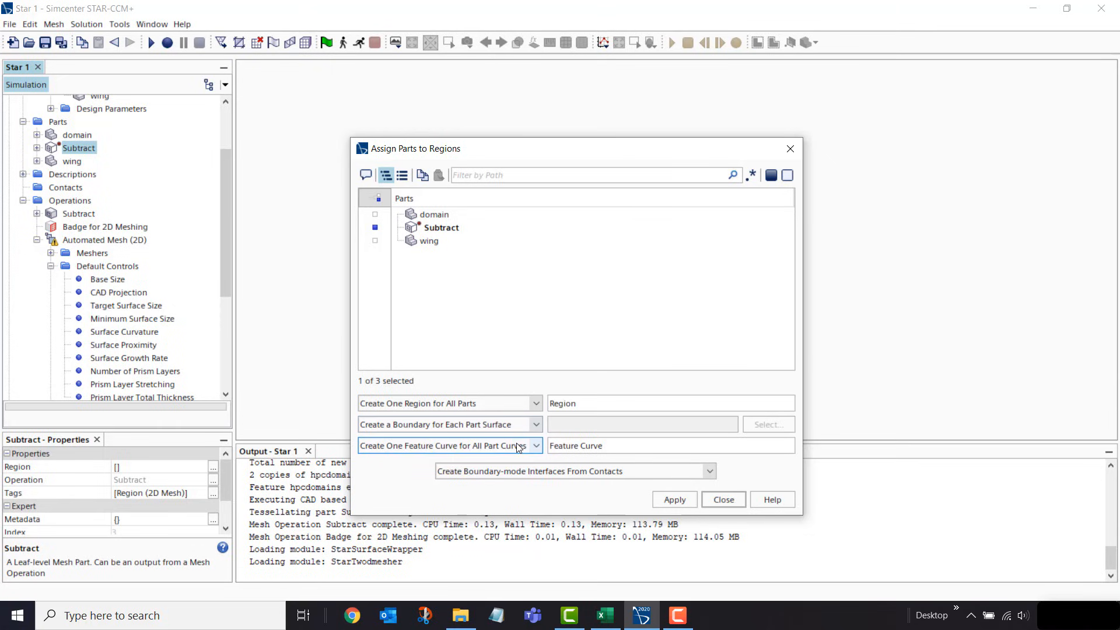
{"action": "left_click", "coordinate": [675, 500]}
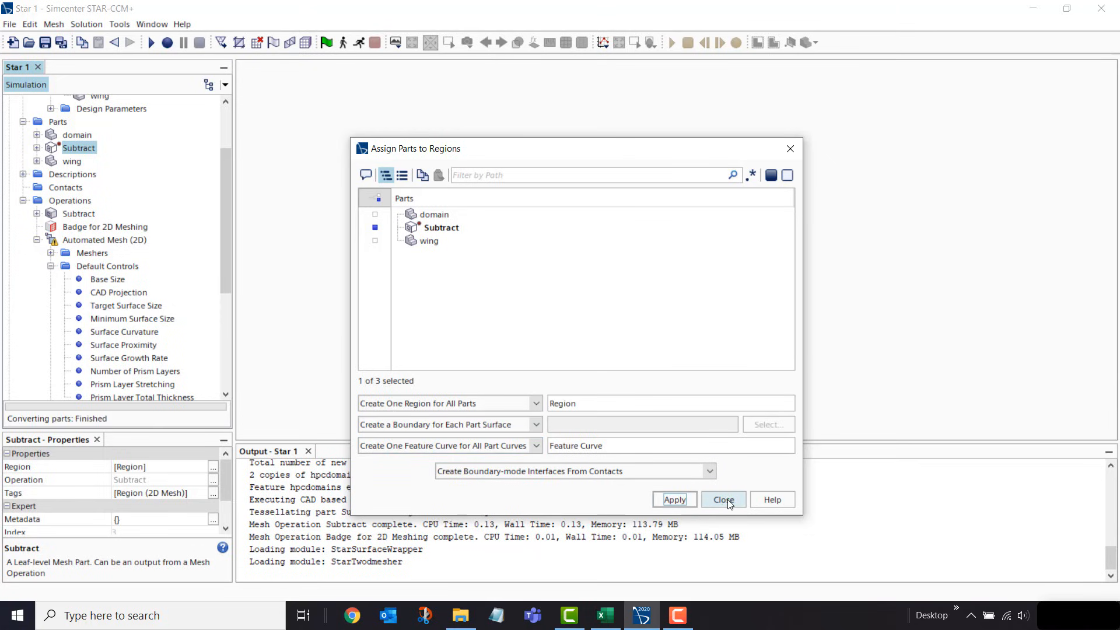
{"action": "left_click", "coordinate": [724, 499]}
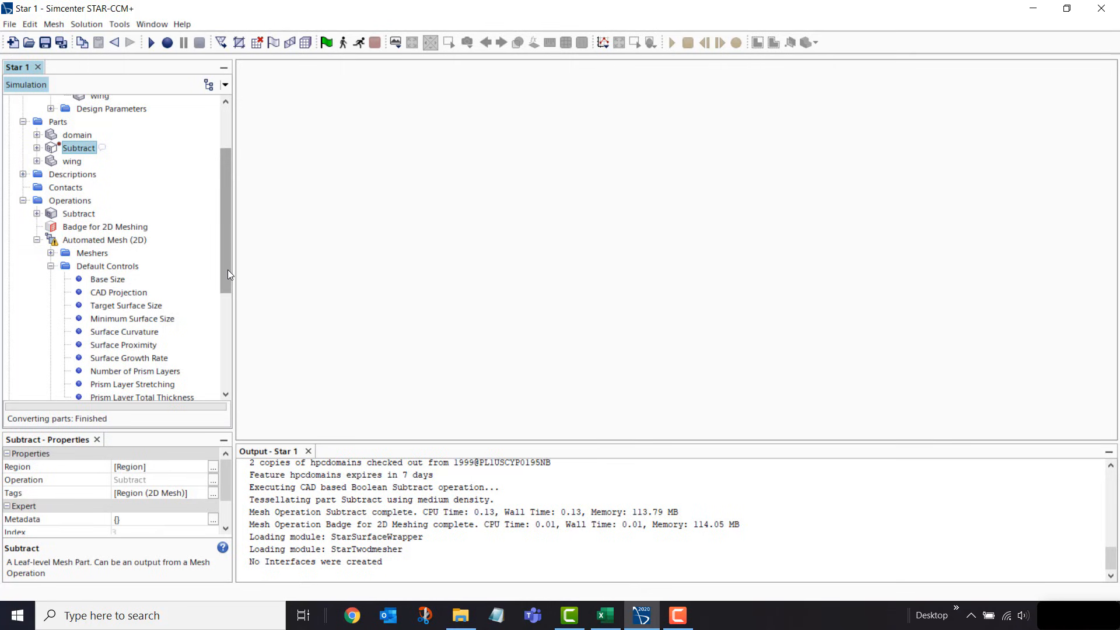
Create a new physics continuum in the simulation
{"action": "left_click_drag", "start_coordinate": [228, 269], "coordinate": [222, 319]}
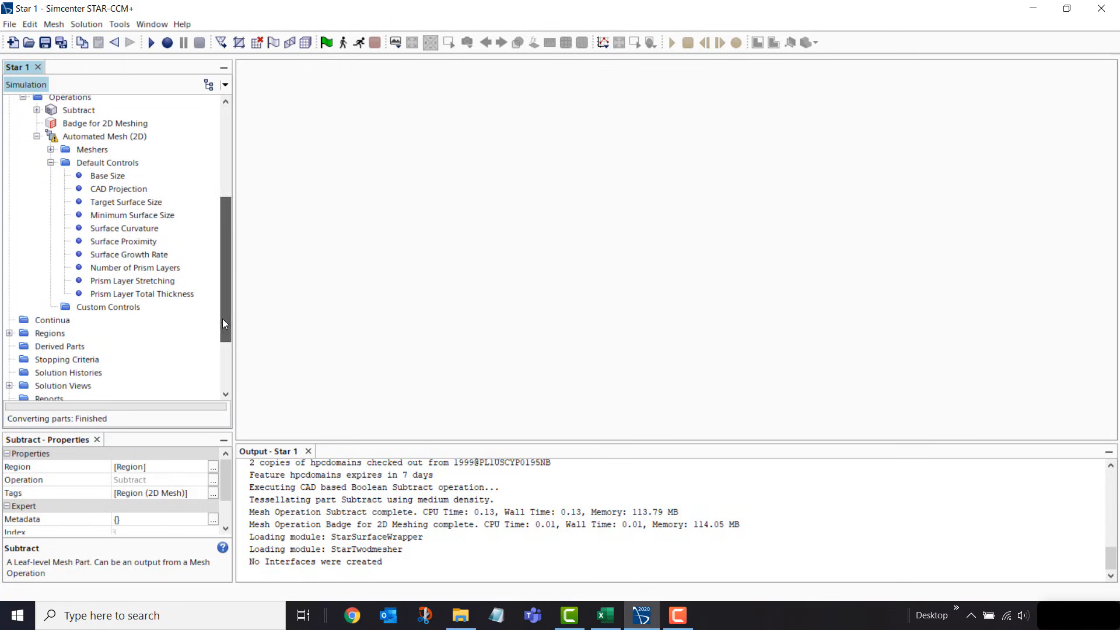
{"action": "right_click", "coordinate": [60, 321]}
{"action": "mouse_move", "coordinate": [119, 338]}
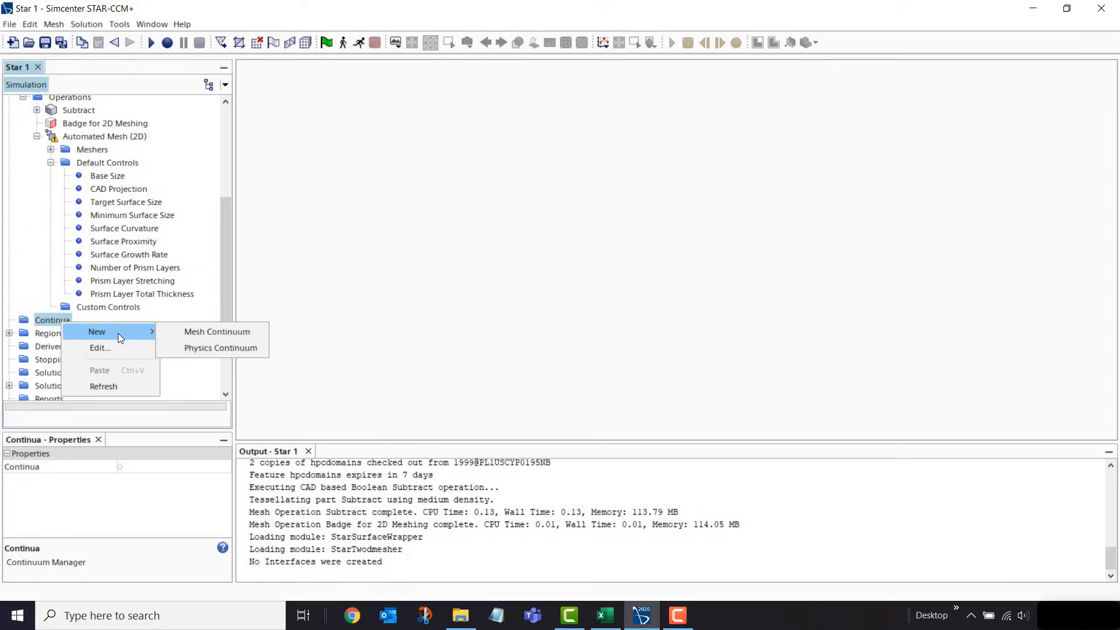
{"action": "left_click", "coordinate": [204, 347]}
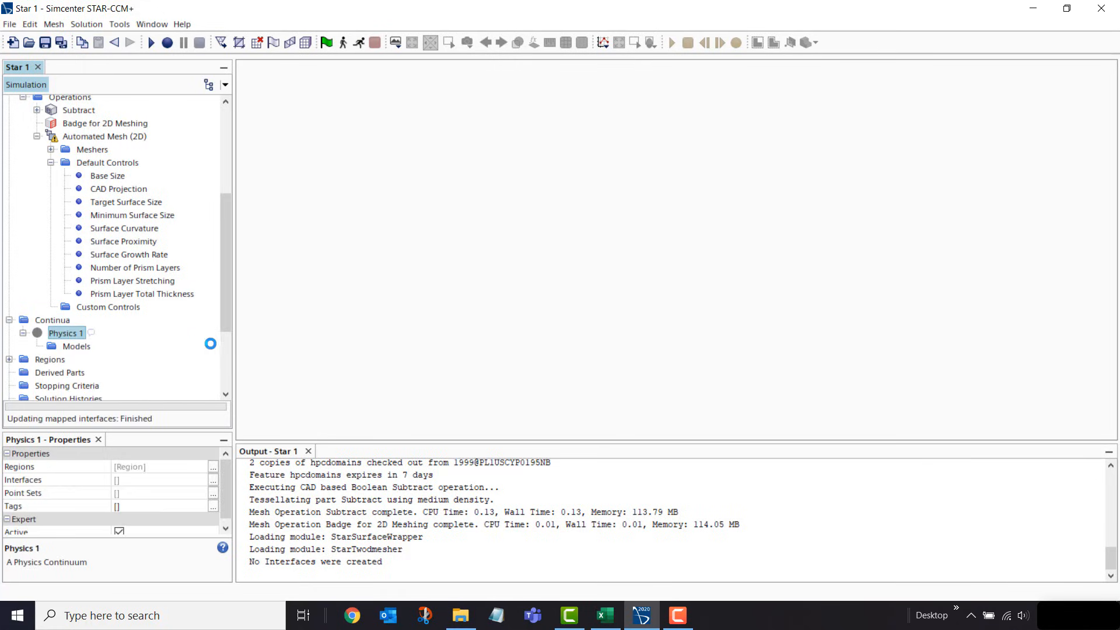
Enable the Two Dimensional, Steady and Gas models for the Physics 1 continuum
{"action": "right_click", "coordinate": [77, 347]}
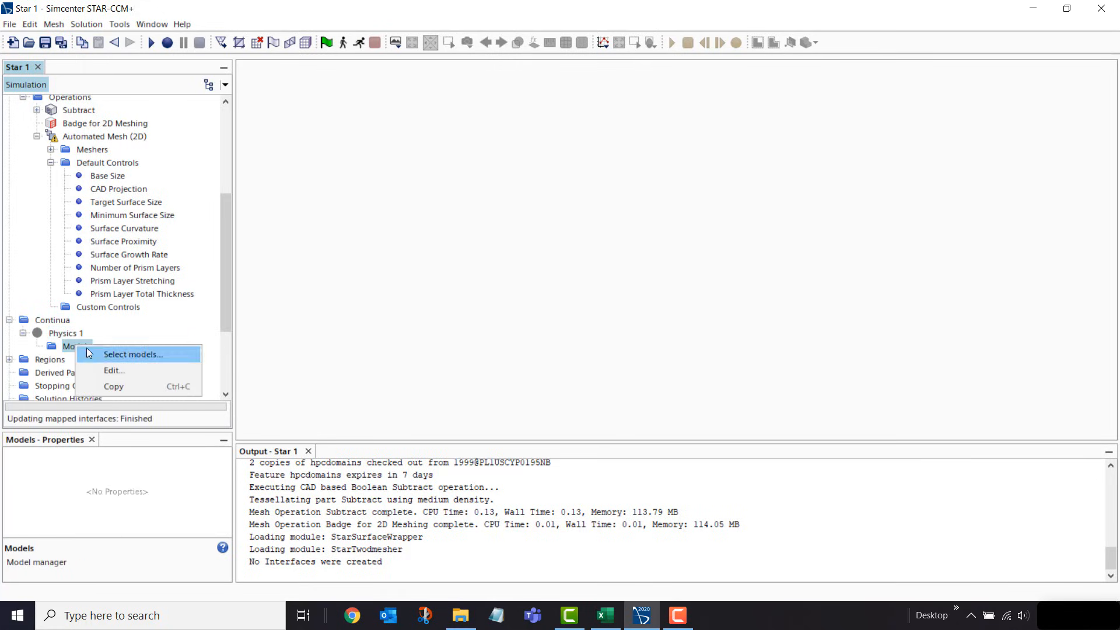
{"action": "left_click", "coordinate": [107, 355]}
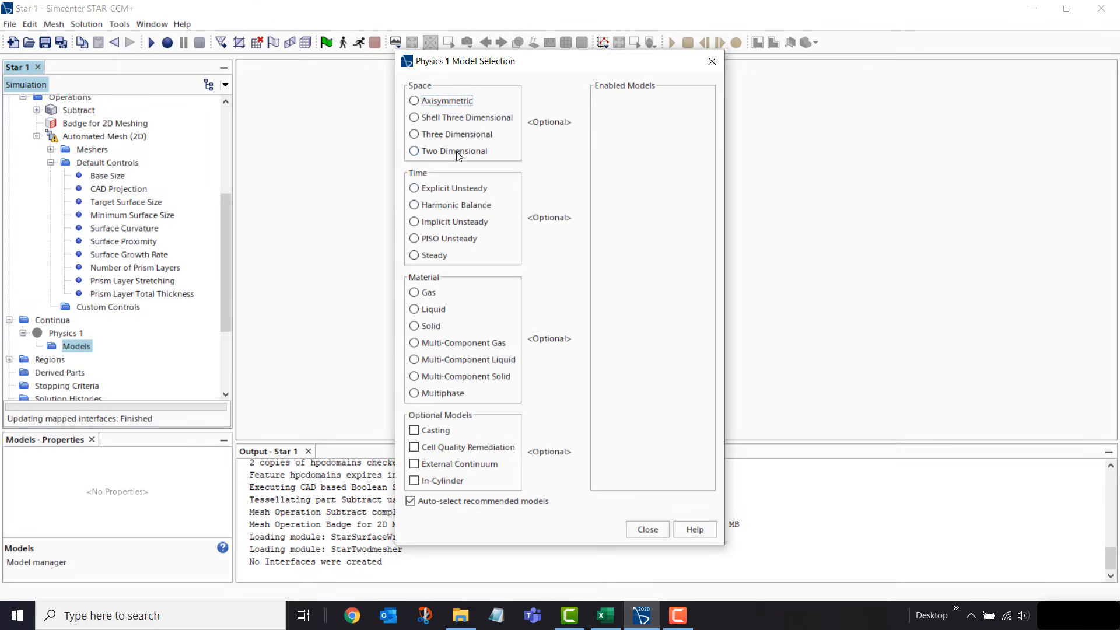
{"action": "left_click", "coordinate": [414, 151]}
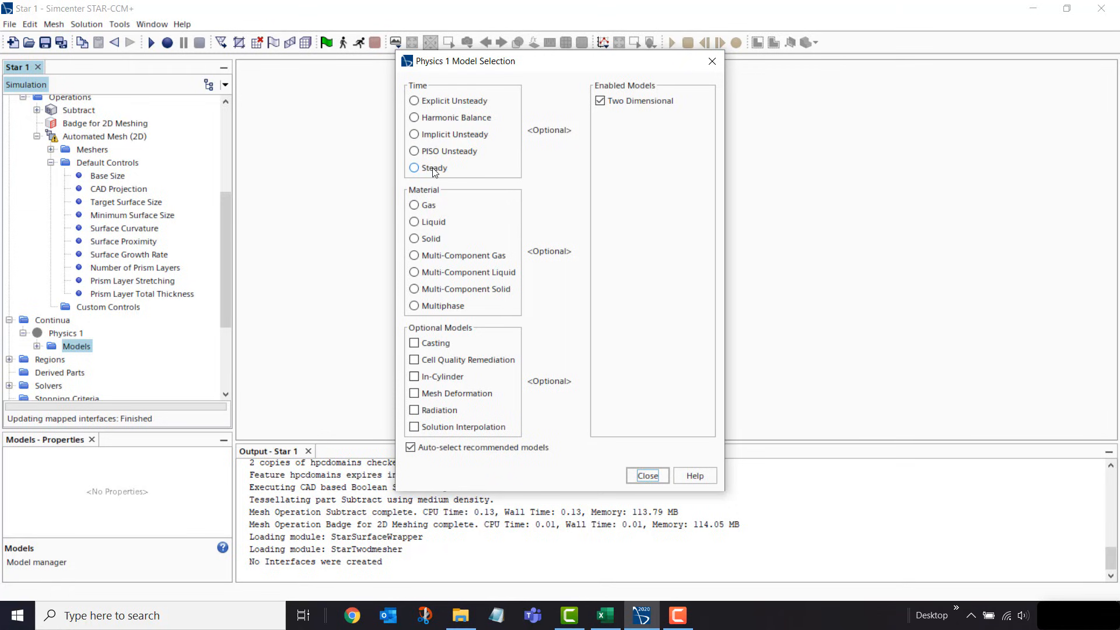
{"action": "left_click", "coordinate": [433, 167]}
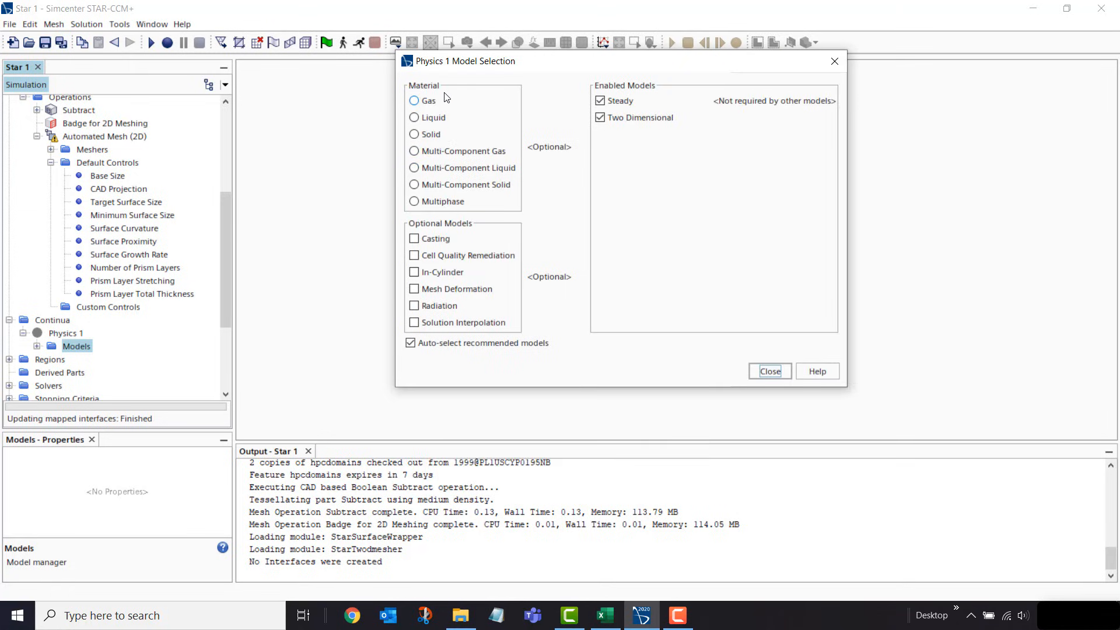
{"action": "left_click", "coordinate": [432, 102]}
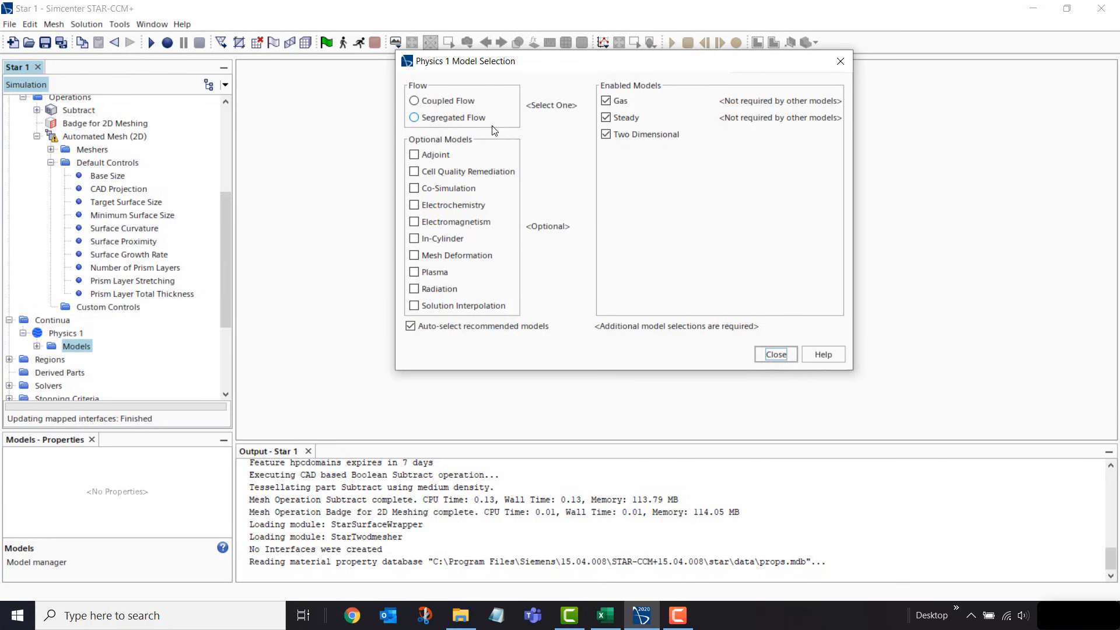
Add Segregated Flow, Constant Density, Turbulent and K-Epsilon Turbulence to the Physics 1 models and finish the model selection
{"action": "left_click", "coordinate": [447, 120]}
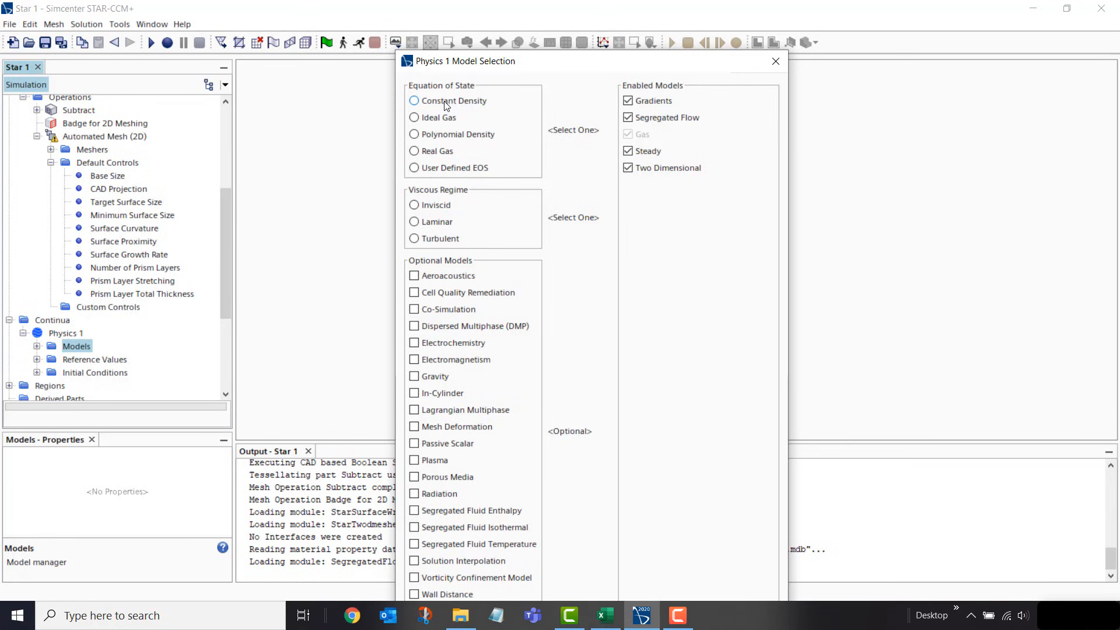
{"action": "left_click", "coordinate": [446, 104]}
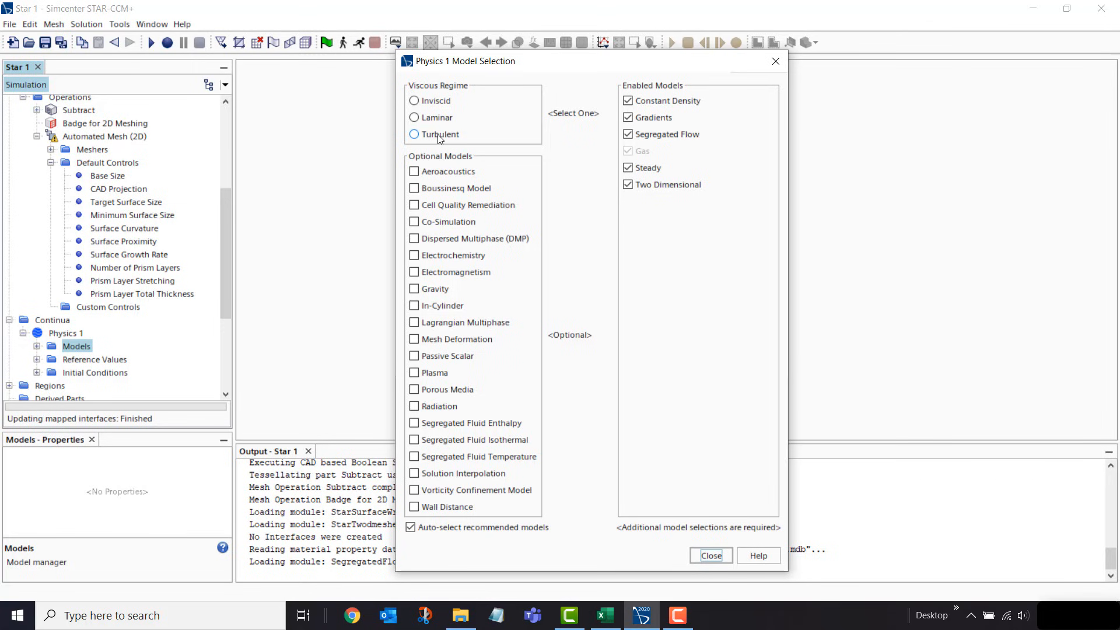
{"action": "left_click", "coordinate": [439, 134]}
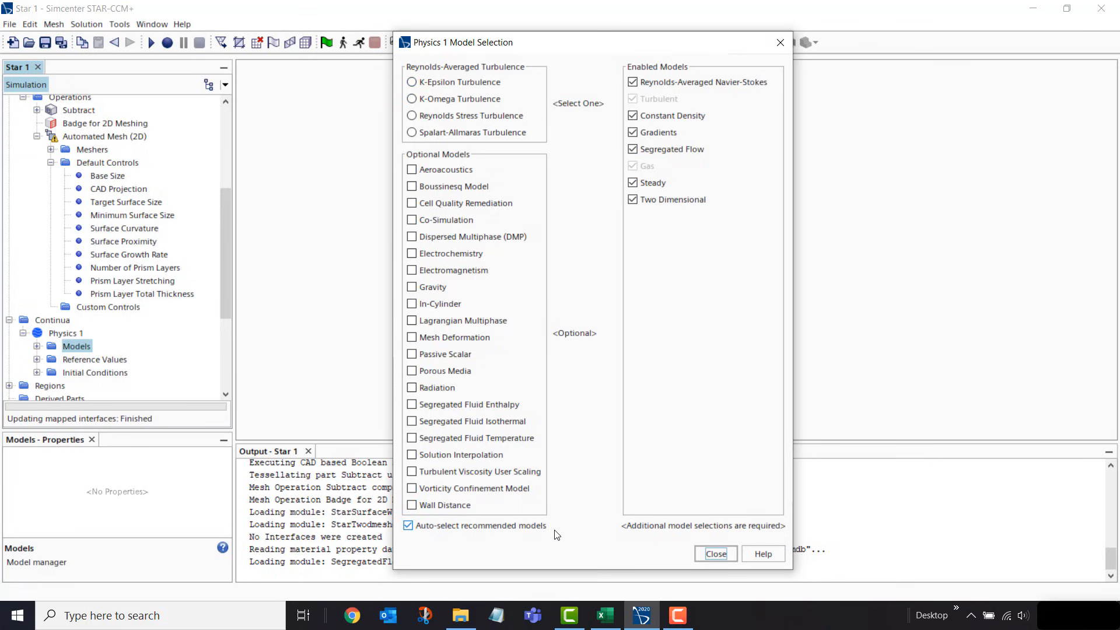
{"action": "left_click", "coordinate": [412, 83]}
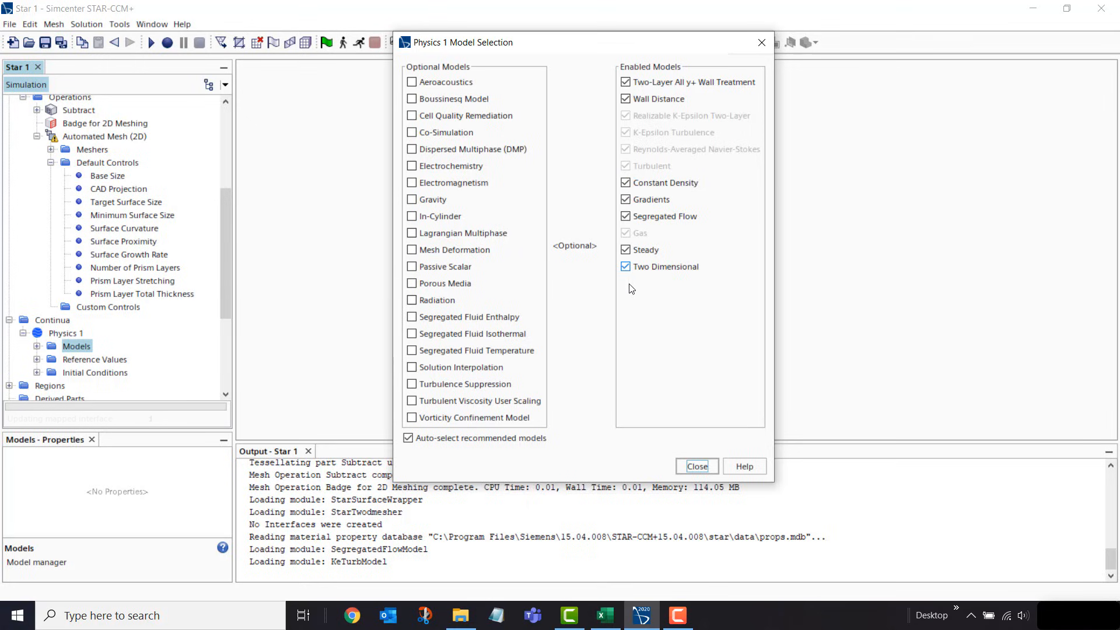
{"action": "left_click", "coordinate": [698, 466]}
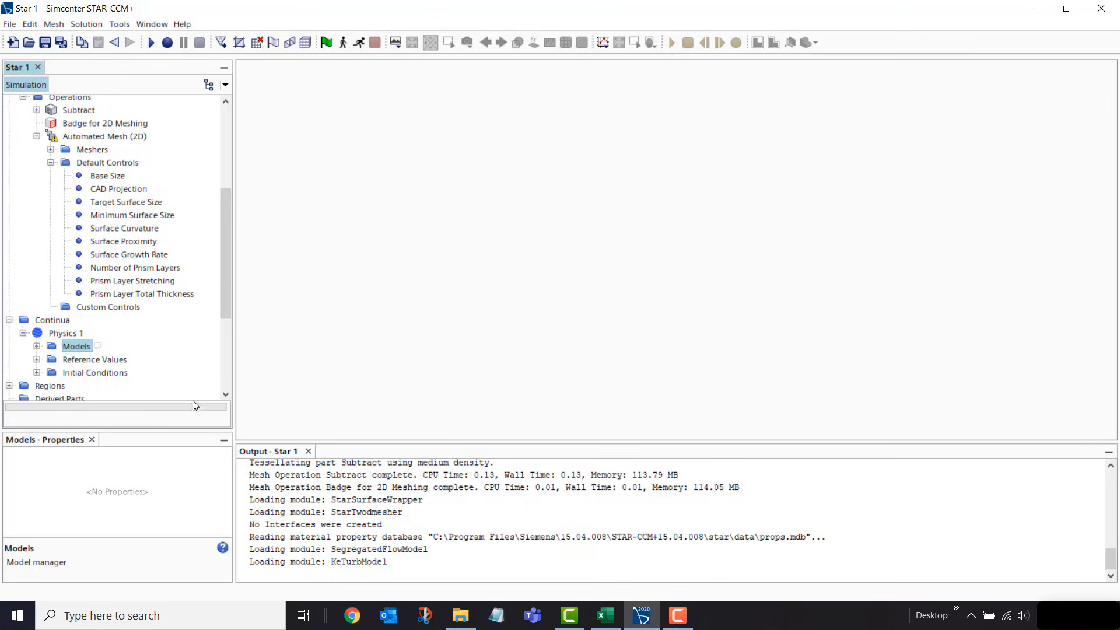
Check the Reference Pressure of Physics 1 and set the Velocity initial condition to [50.0, 0.0] m/s
{"action": "left_click", "coordinate": [37, 361]}
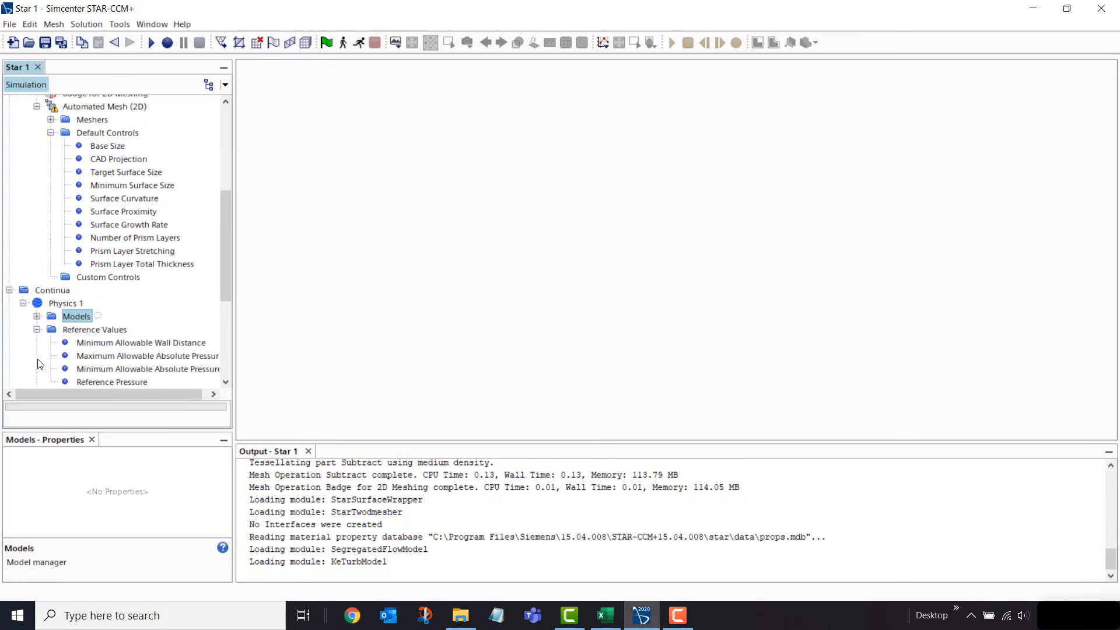
{"action": "left_click_drag", "start_coordinate": [227, 277], "coordinate": [223, 302]}
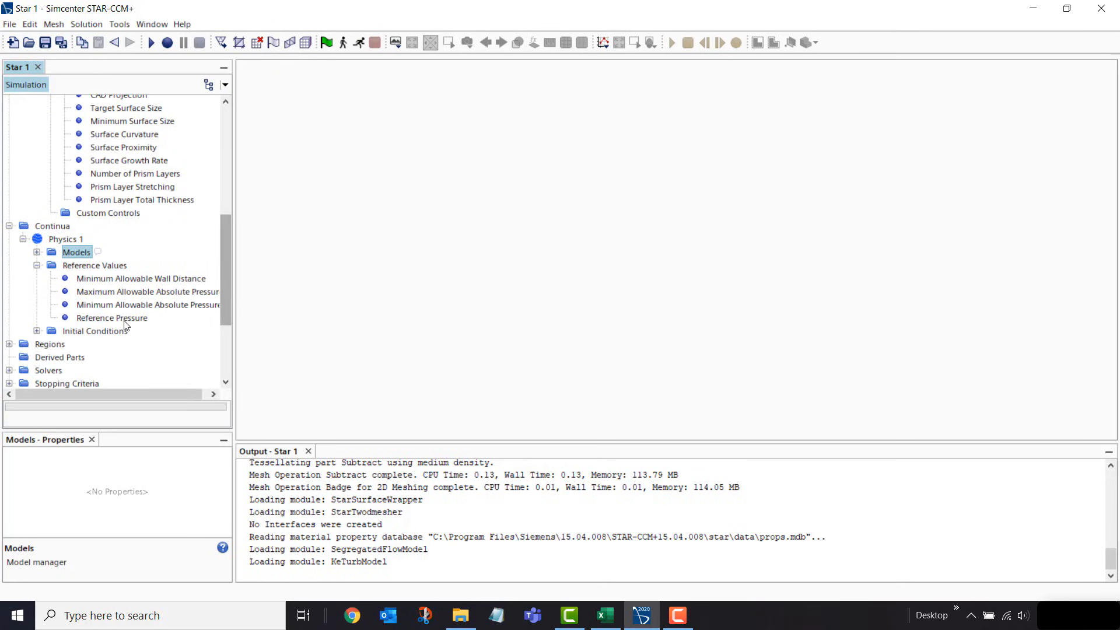
{"action": "left_click", "coordinate": [120, 318]}
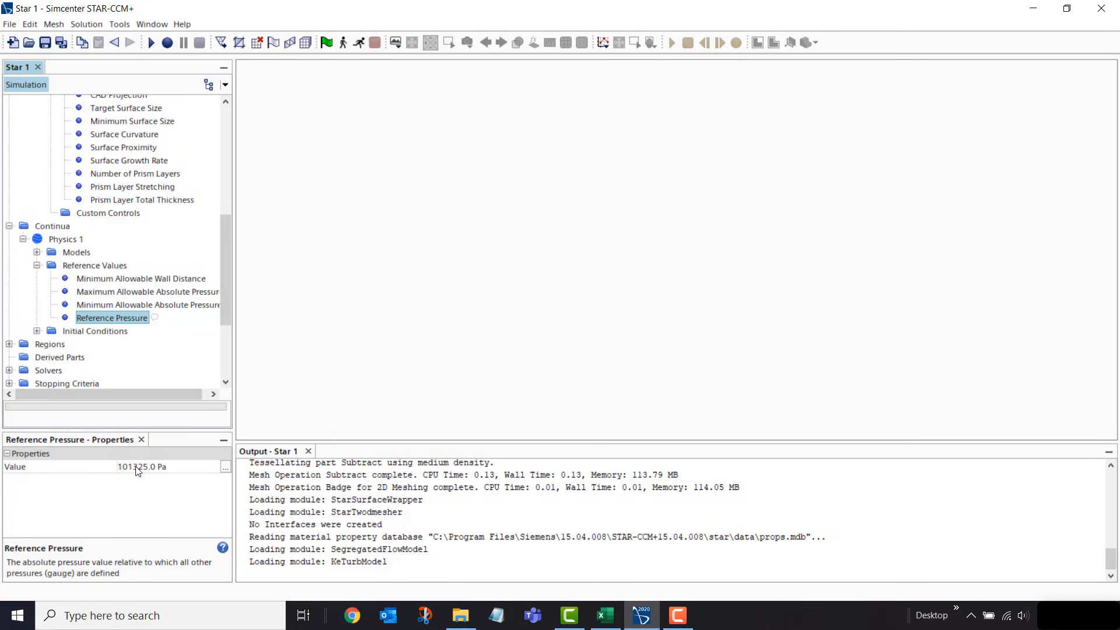
{"action": "left_click", "coordinate": [66, 328]}
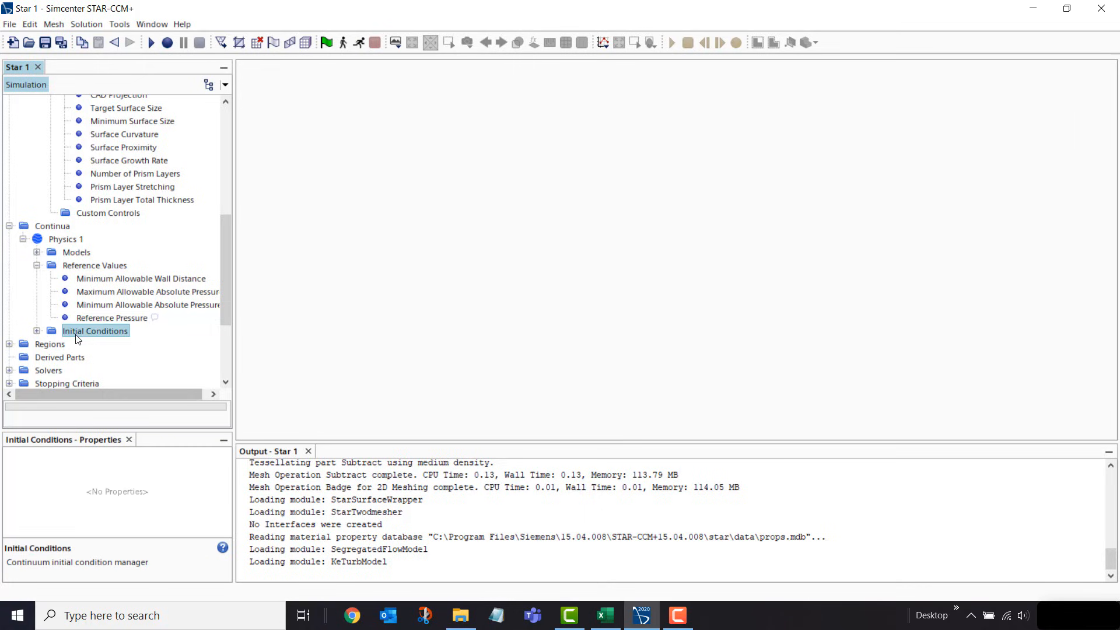
{"action": "left_click", "coordinate": [36, 332]}
{"action": "left_click", "coordinate": [92, 382]}
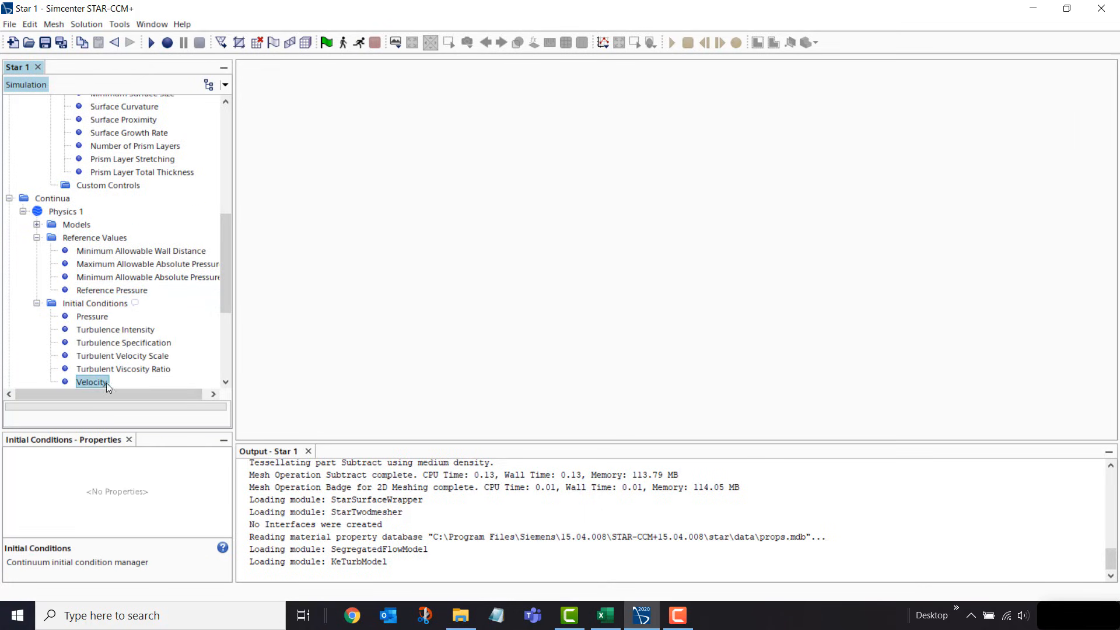
{"action": "scroll", "coordinate": [111, 380], "scroll_direction": "down", "scroll_amount": 1}
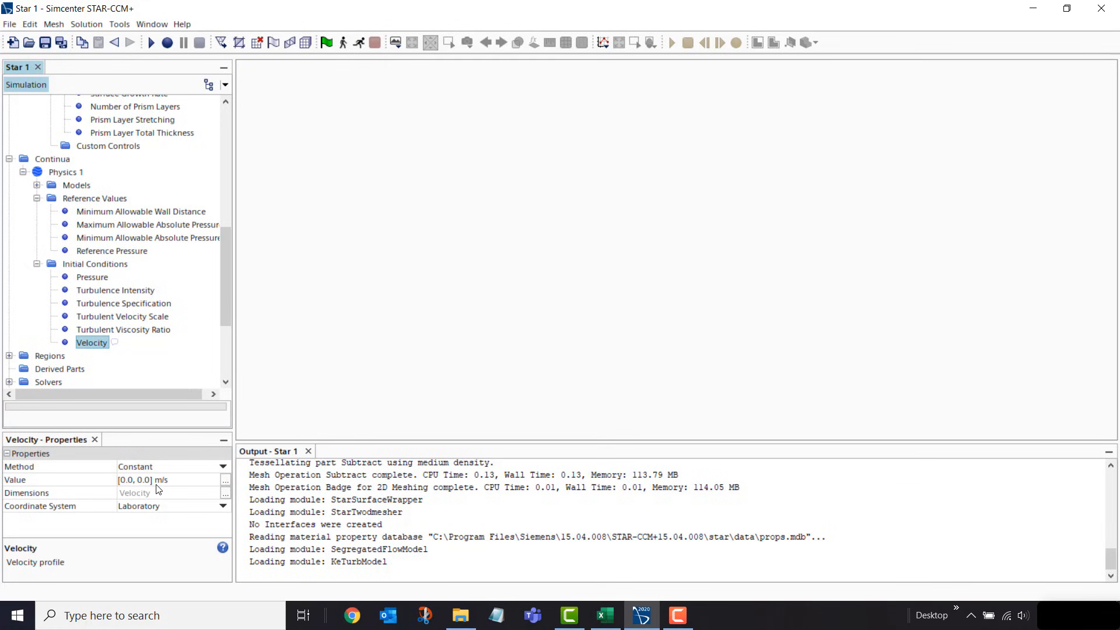
{"action": "left_click", "coordinate": [182, 486]}
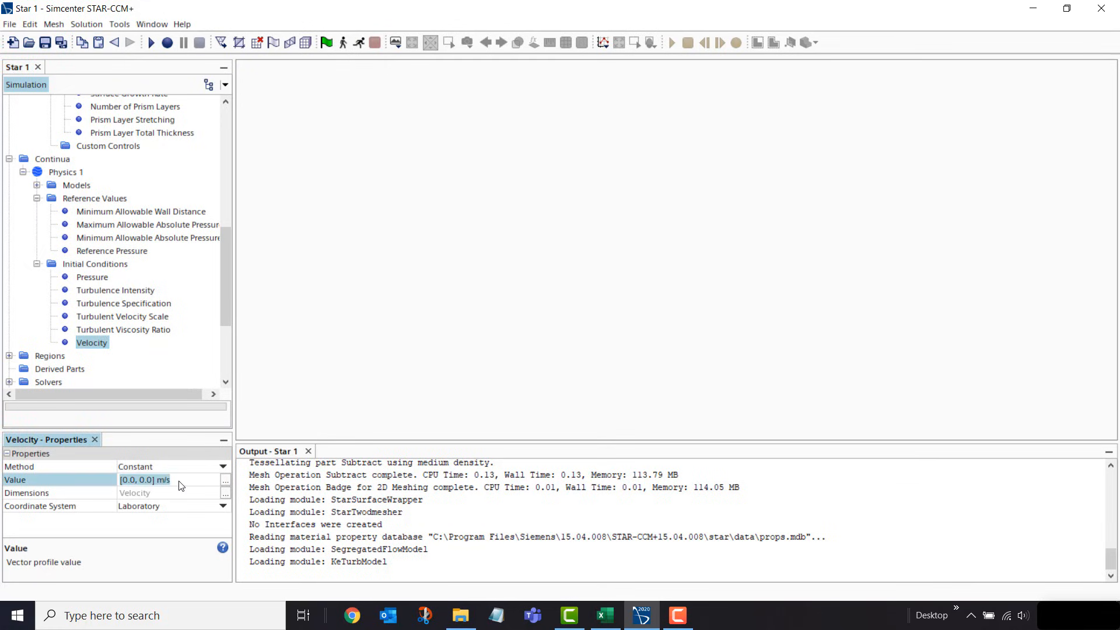
{"action": "type", "text": "50.0, 0"}
{"action": "key", "text": "Return"}
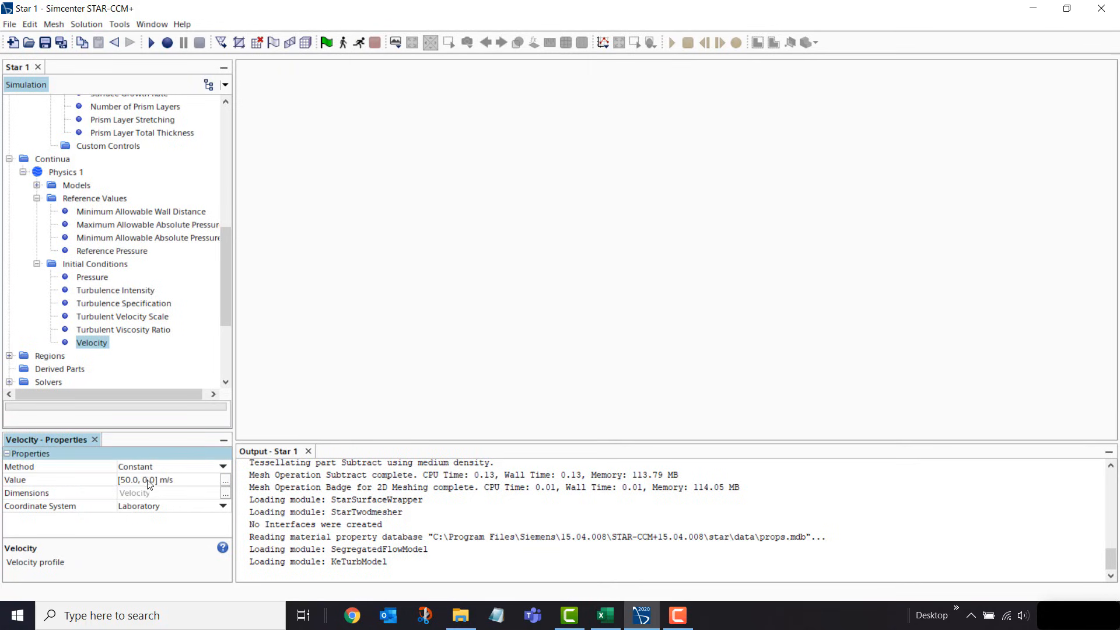
Set the type of the region's Subtract.domain.inlet boundary to Velocity Inlet
{"action": "left_click", "coordinate": [45, 357]}
{"action": "left_click", "coordinate": [9, 356]}
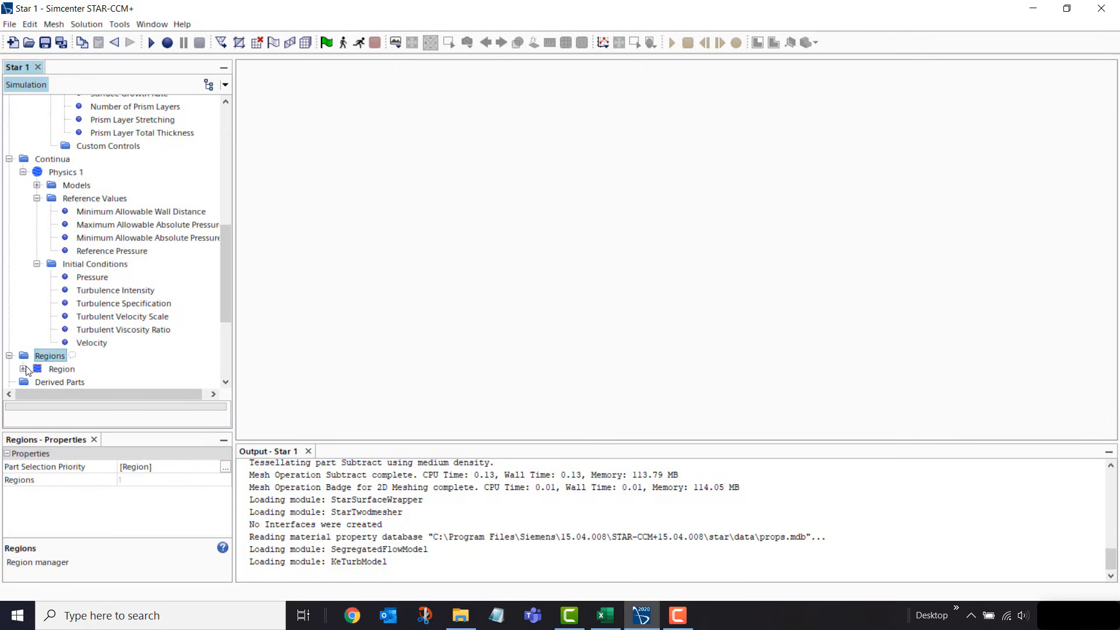
{"action": "left_click", "coordinate": [24, 369]}
{"action": "left_click", "coordinate": [37, 304]}
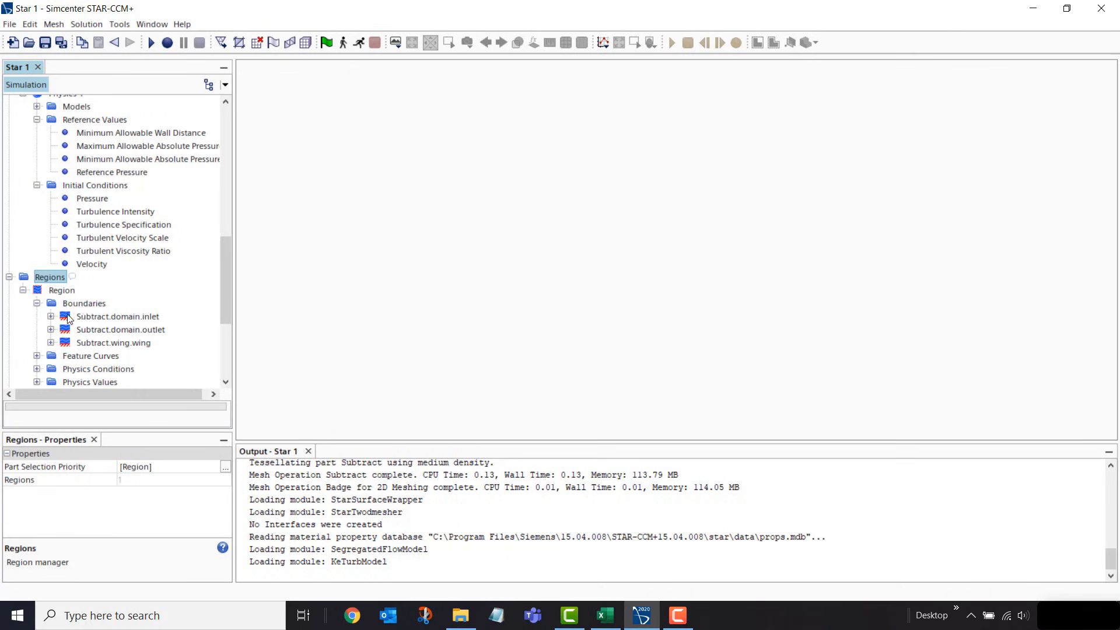
{"action": "left_click", "coordinate": [117, 279]}
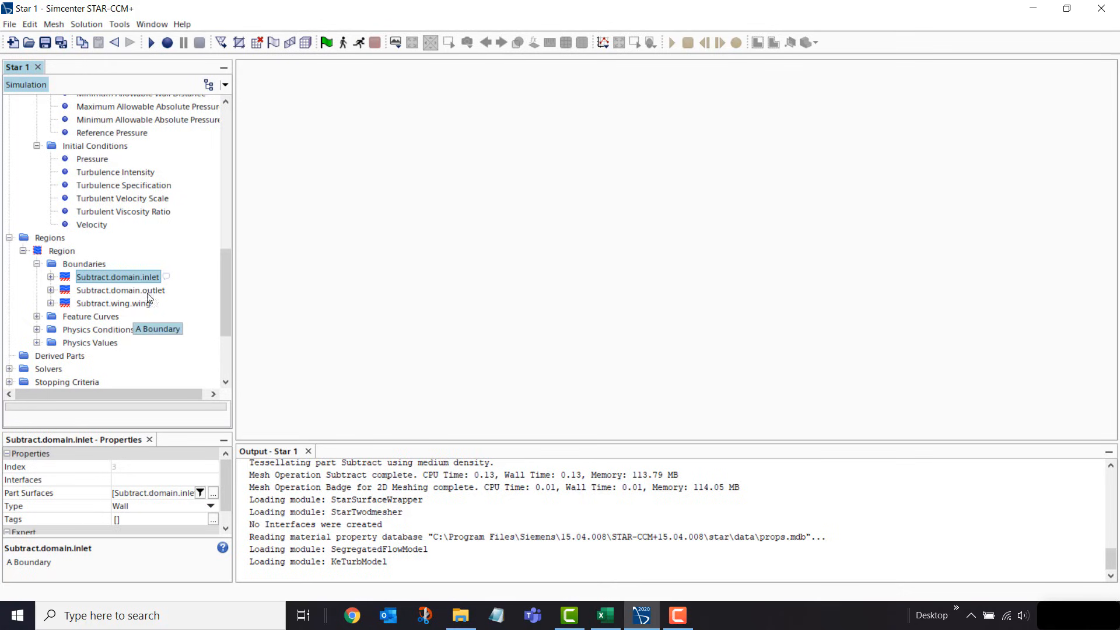
{"action": "left_click", "coordinate": [134, 506]}
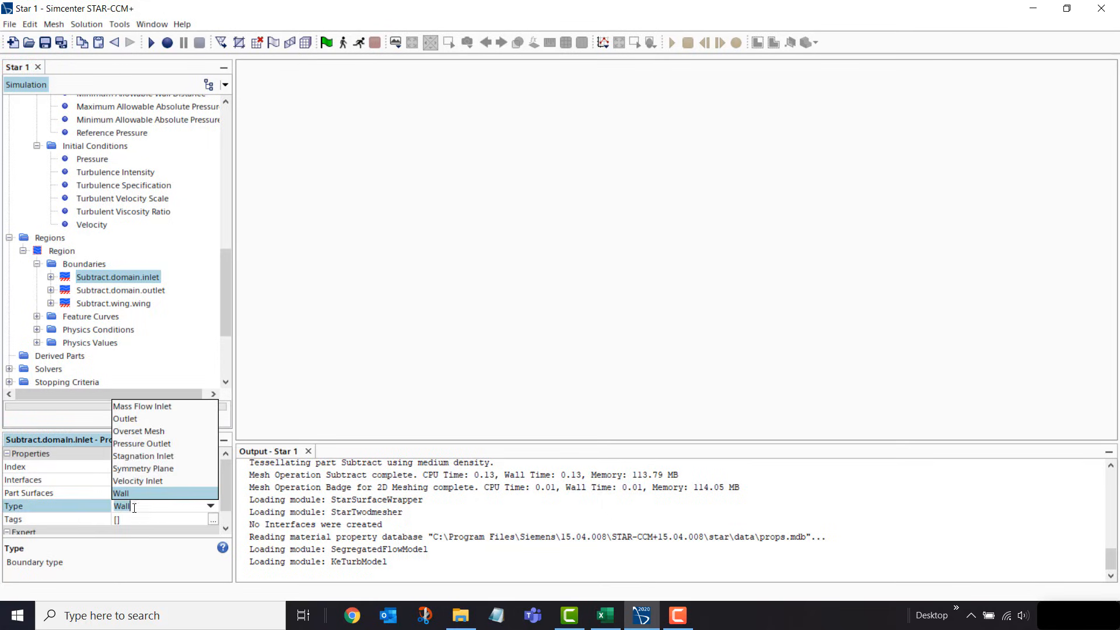
{"action": "left_click", "coordinate": [173, 481]}
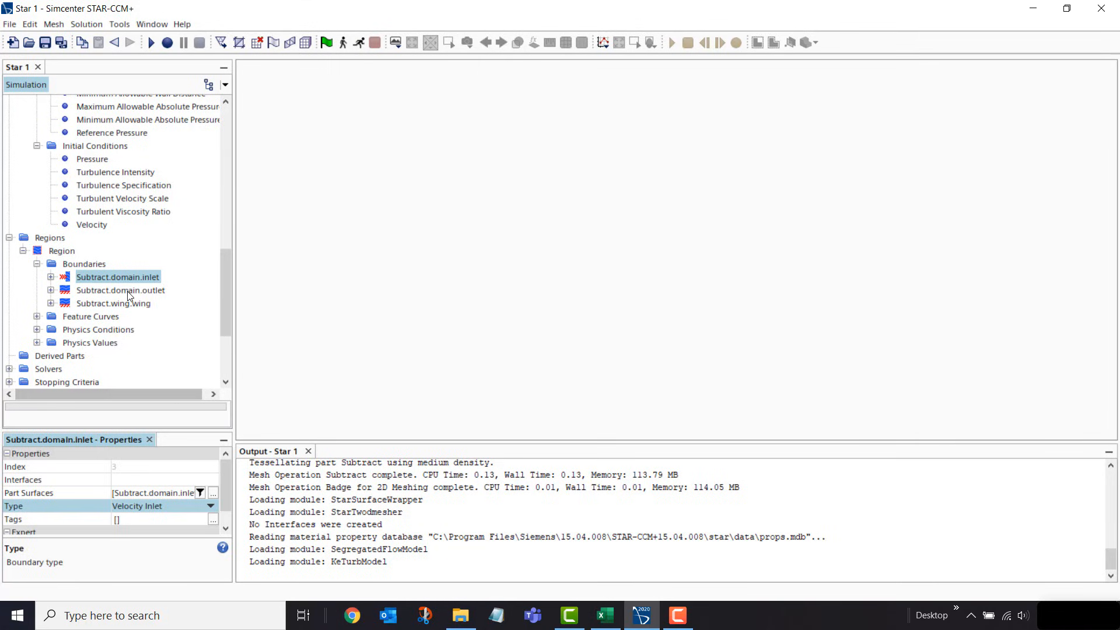
Open the Flow Direction Specification among the physics conditions of the Subtract.domain.inlet boundary
{"action": "left_click", "coordinate": [51, 277]}
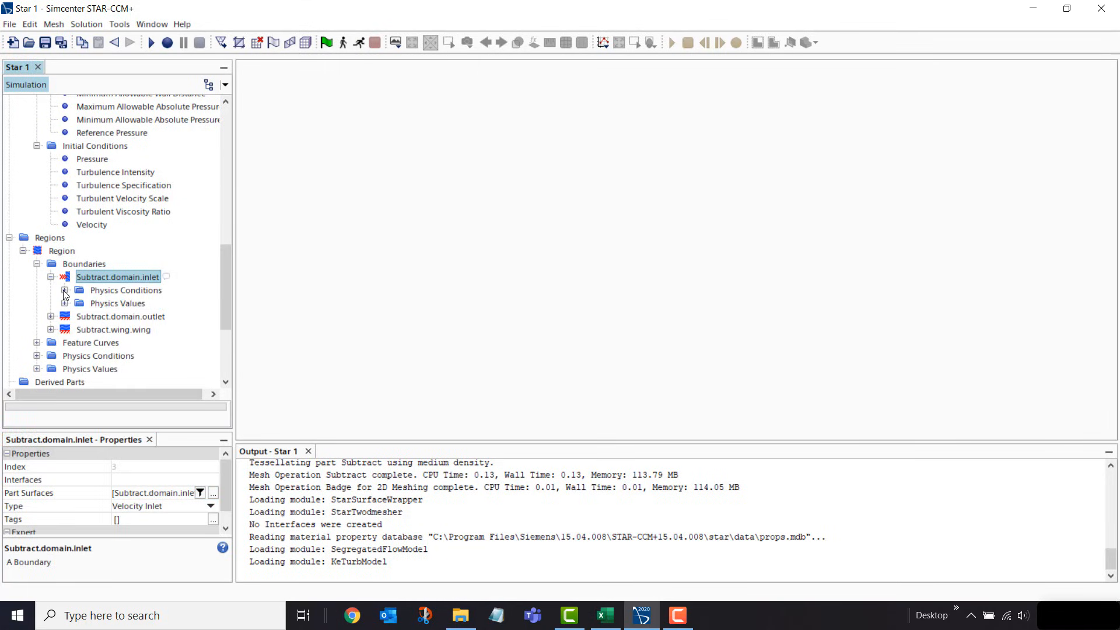
{"action": "left_click", "coordinate": [94, 291]}
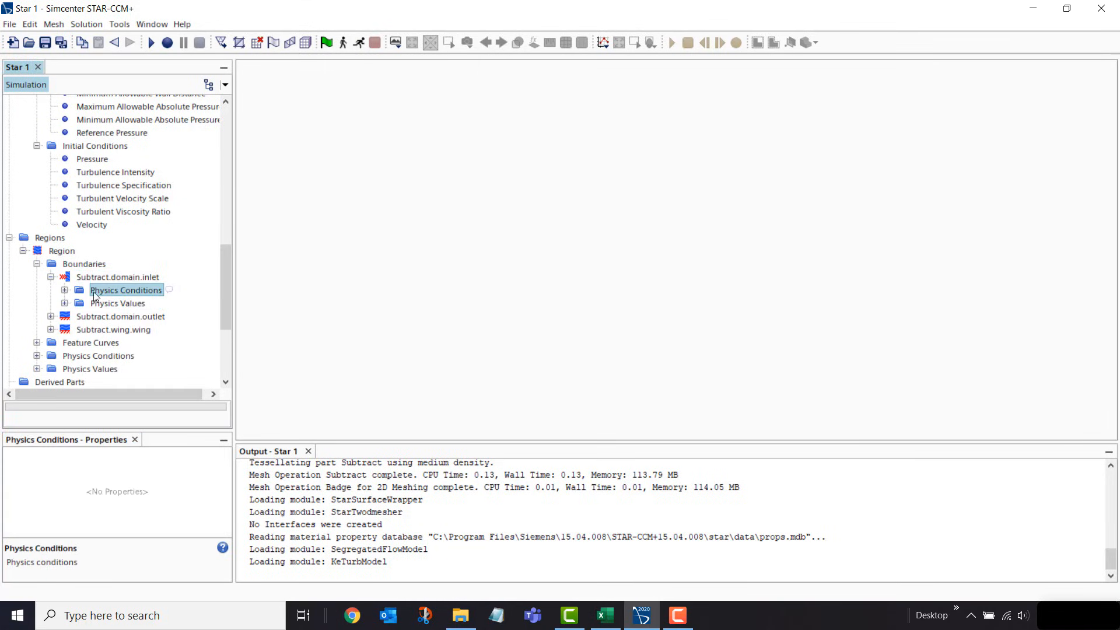
{"action": "left_click", "coordinate": [64, 290]}
{"action": "left_click", "coordinate": [131, 304]}
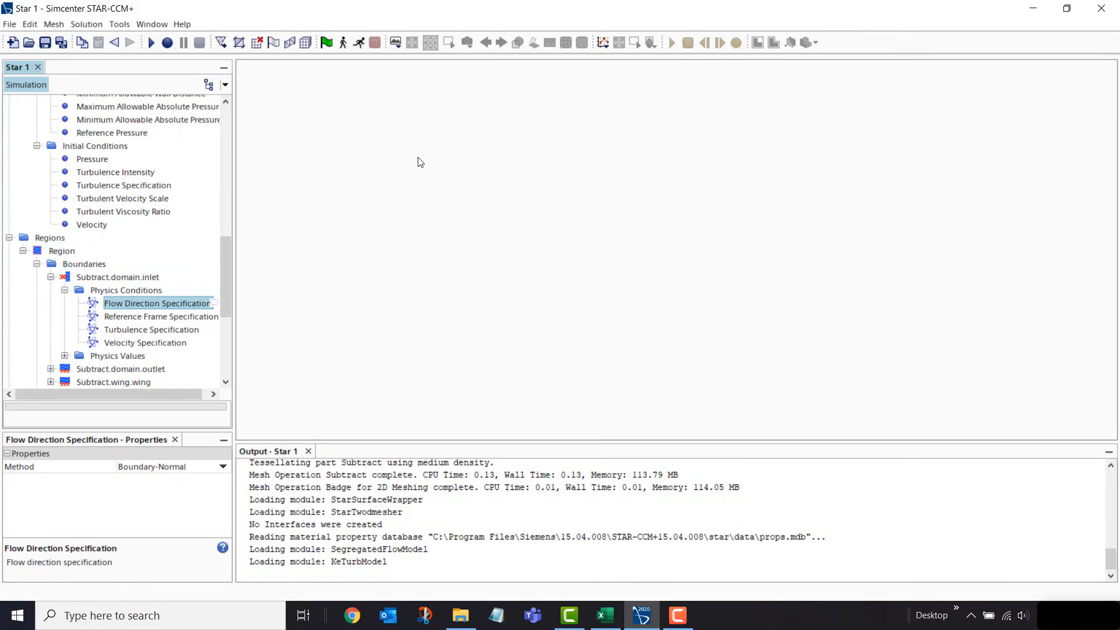
Create a geometry scene, make it transparent and highlight the Subtract.domain.inlet boundary in it
{"action": "left_click", "coordinate": [397, 44]}
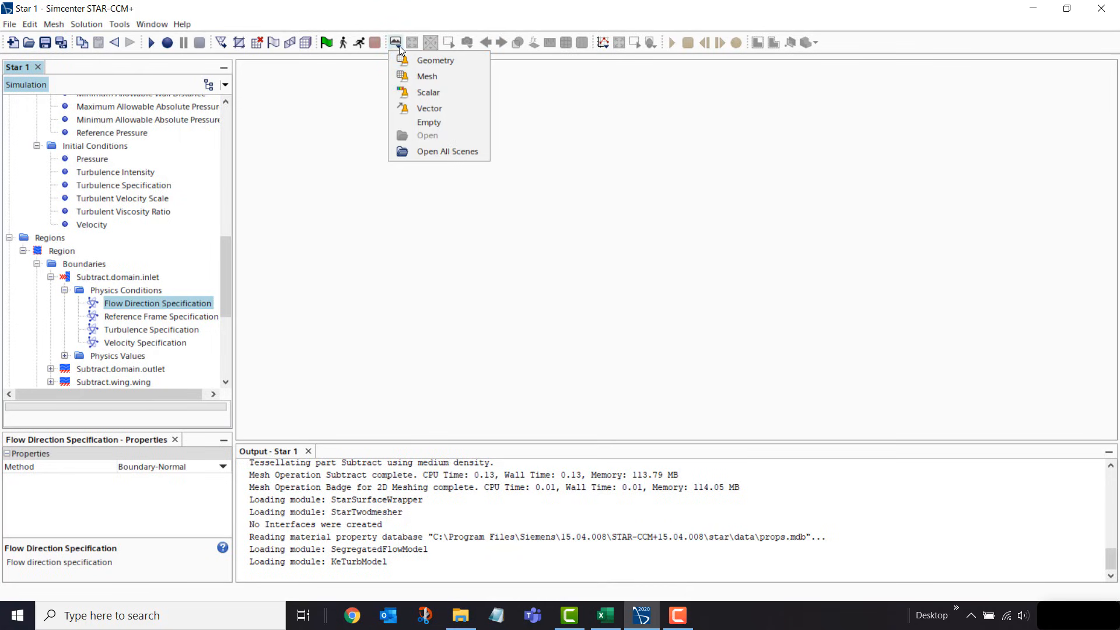
{"action": "left_click", "coordinate": [446, 61]}
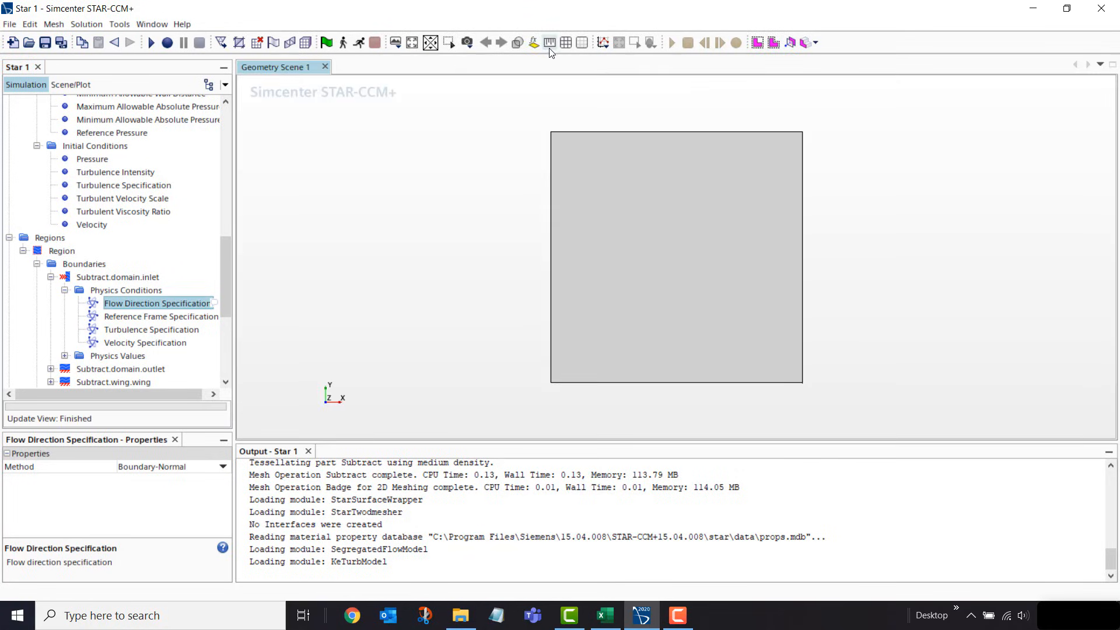
{"action": "left_click", "coordinate": [518, 42]}
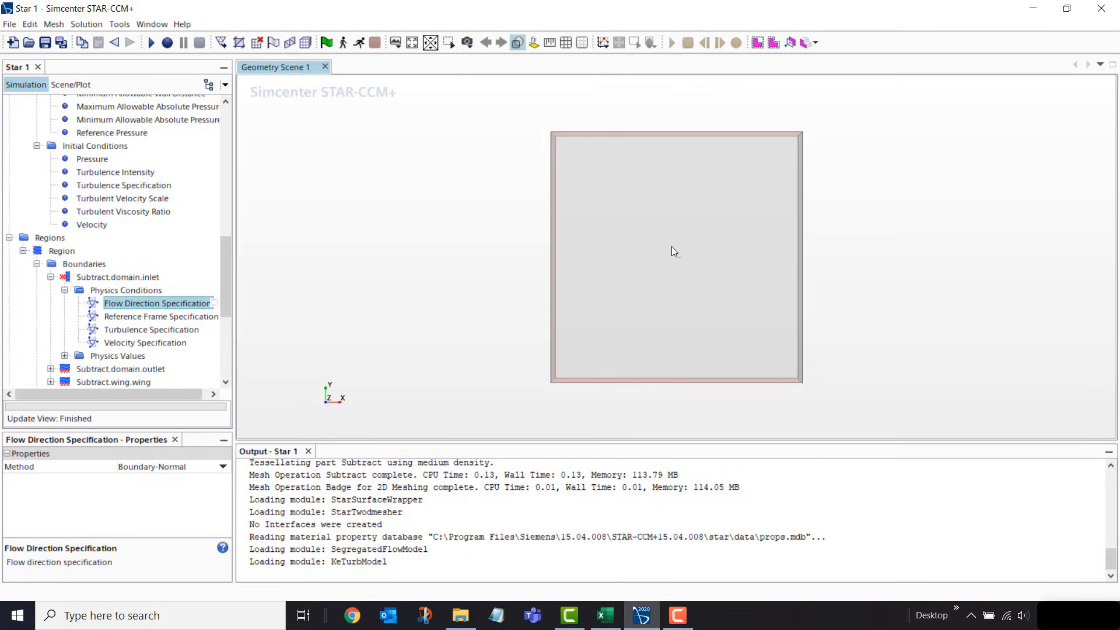
{"action": "scroll", "coordinate": [671, 247], "scroll_direction": "up", "scroll_amount": 5}
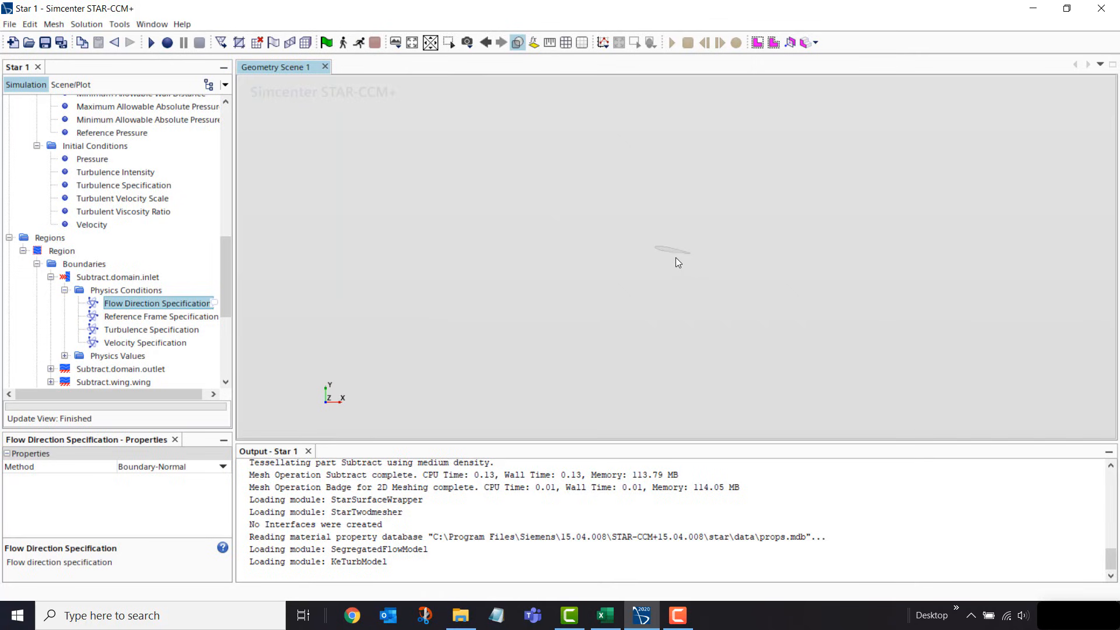
{"action": "scroll", "coordinate": [676, 263], "scroll_direction": "down", "scroll_amount": 5}
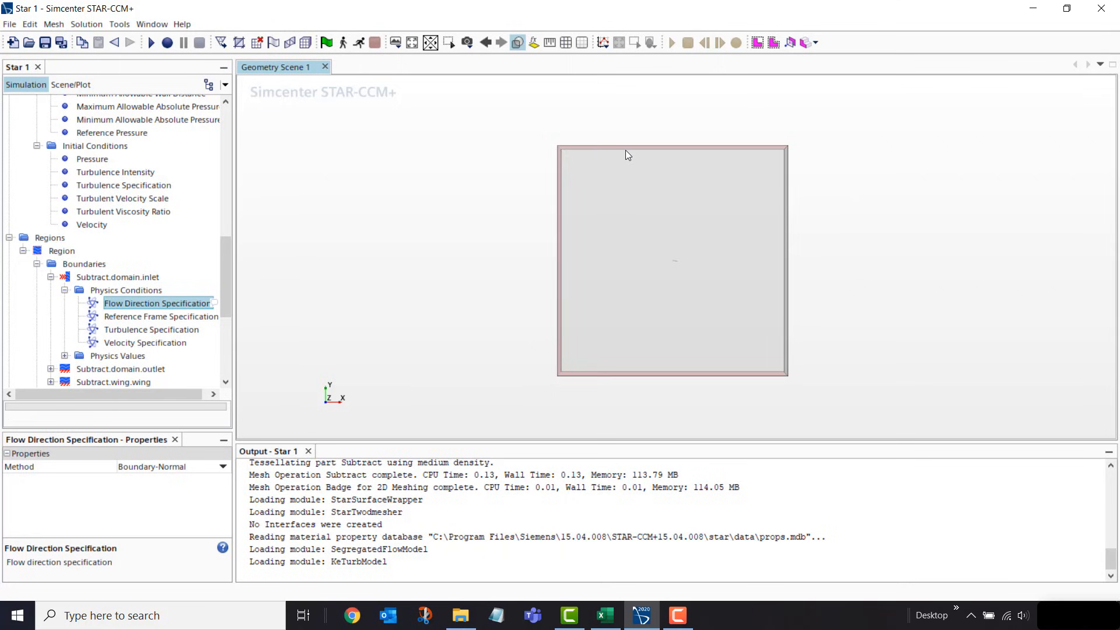
{"action": "left_click", "coordinate": [147, 278]}
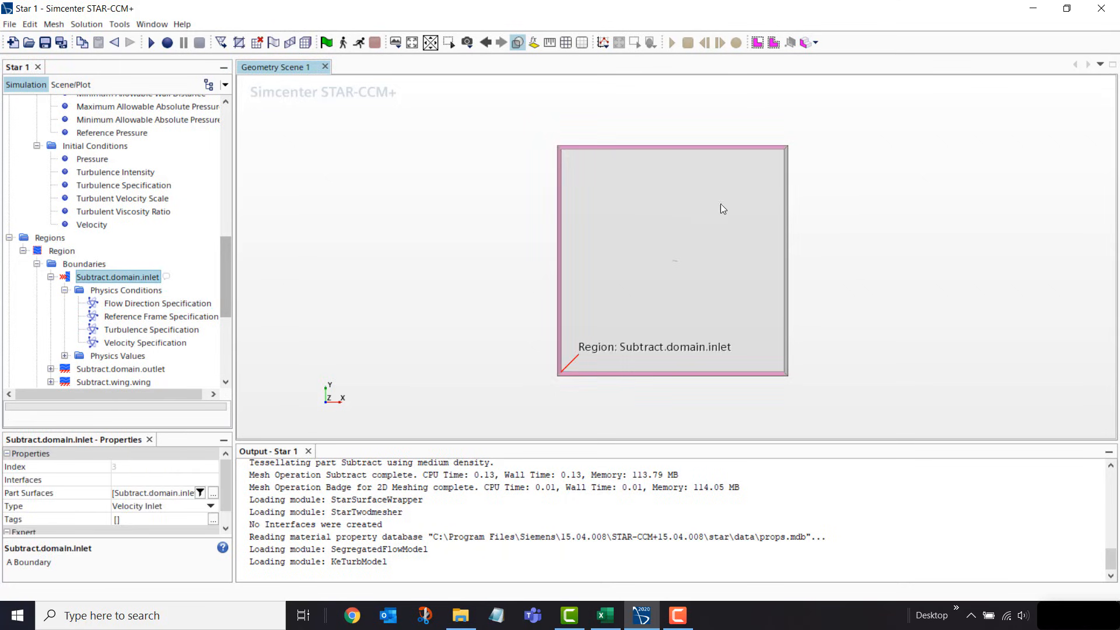
{"action": "left_click_drag", "start_coordinate": [720, 204], "coordinate": [669, 176]}
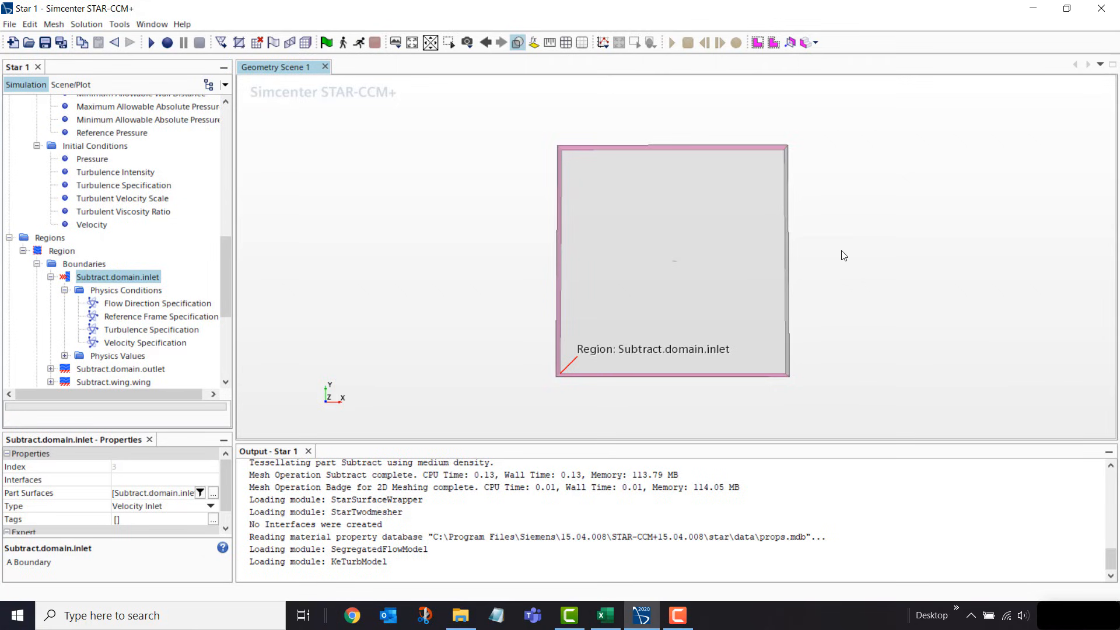
Set the inlet's Flow Direction Specification method to Components and check the Flow Direction among its physics values
{"action": "left_click", "coordinate": [150, 306]}
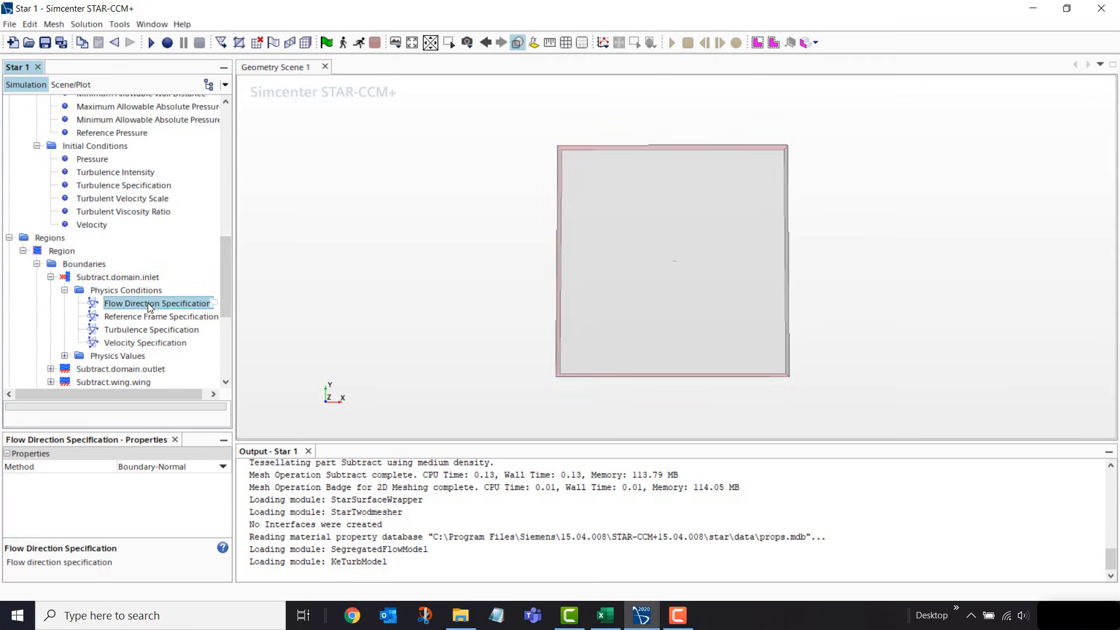
{"action": "left_click", "coordinate": [135, 467]}
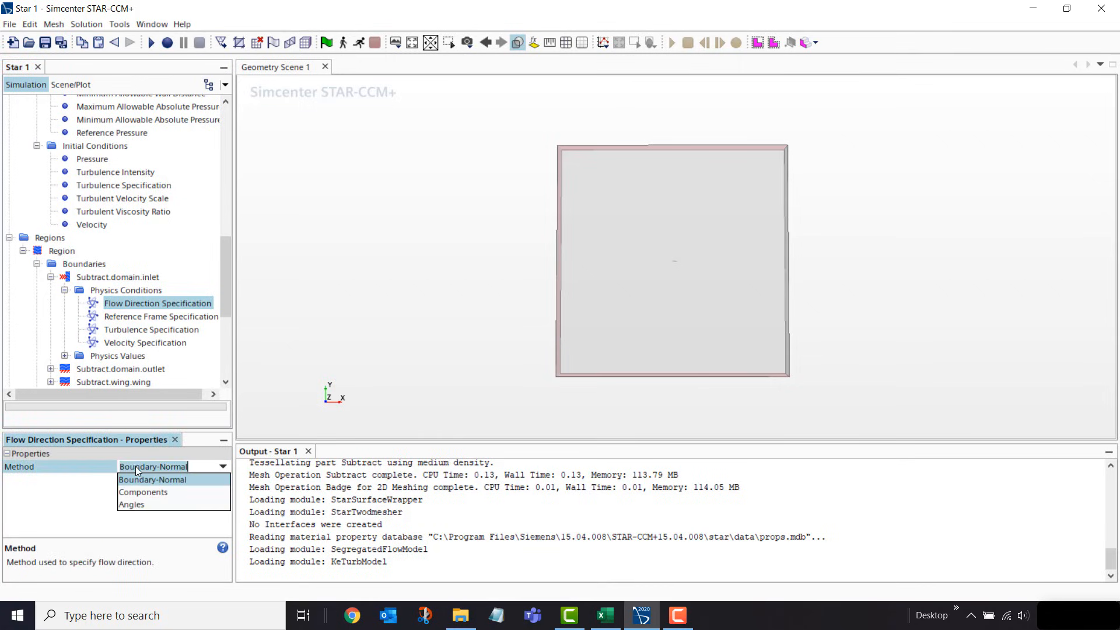
{"action": "left_click", "coordinate": [138, 492]}
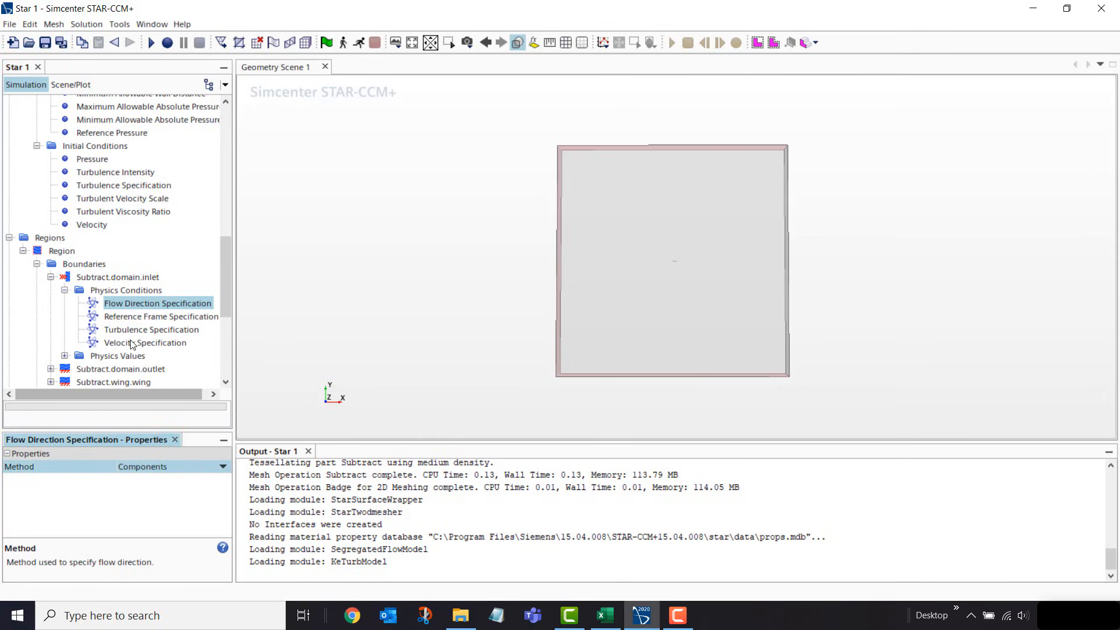
{"action": "left_click", "coordinate": [118, 357]}
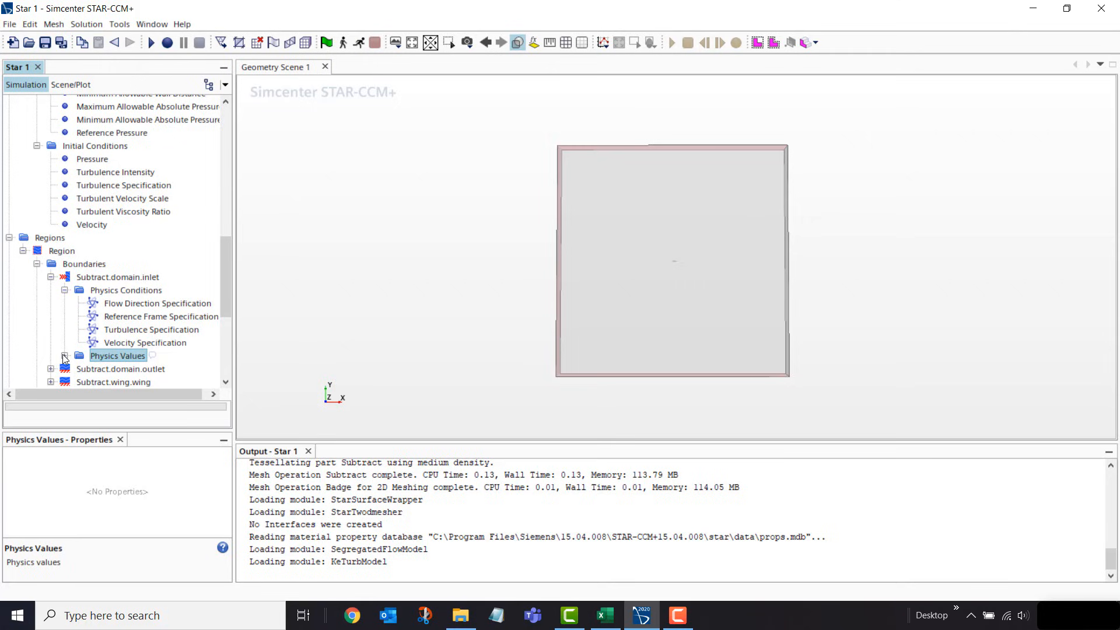
{"action": "left_click", "coordinate": [63, 355]}
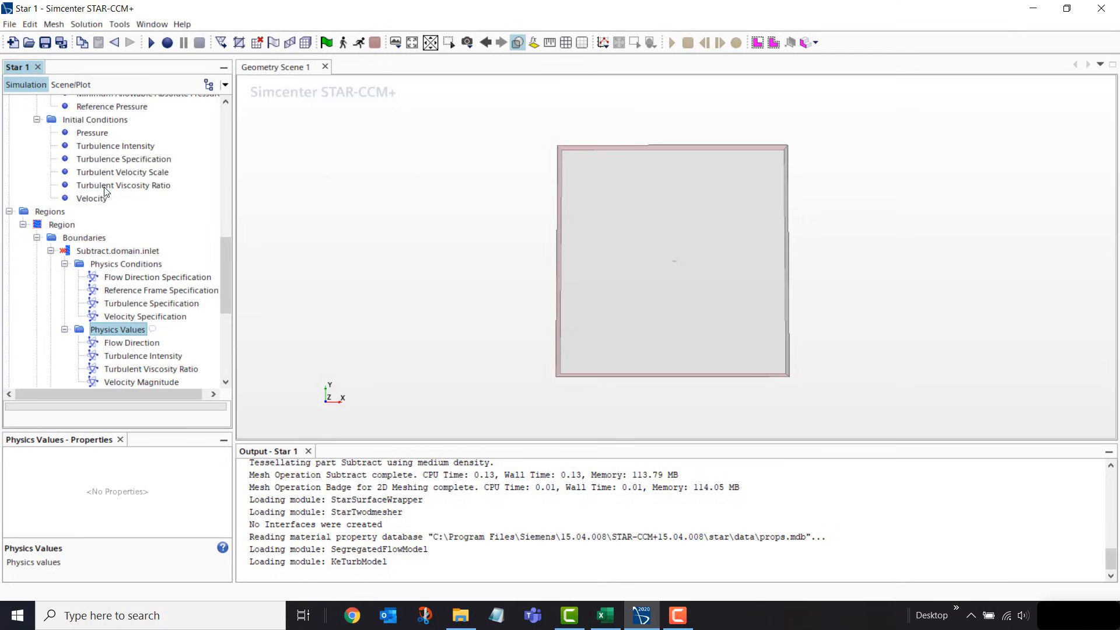
{"action": "left_click", "coordinate": [125, 347]}
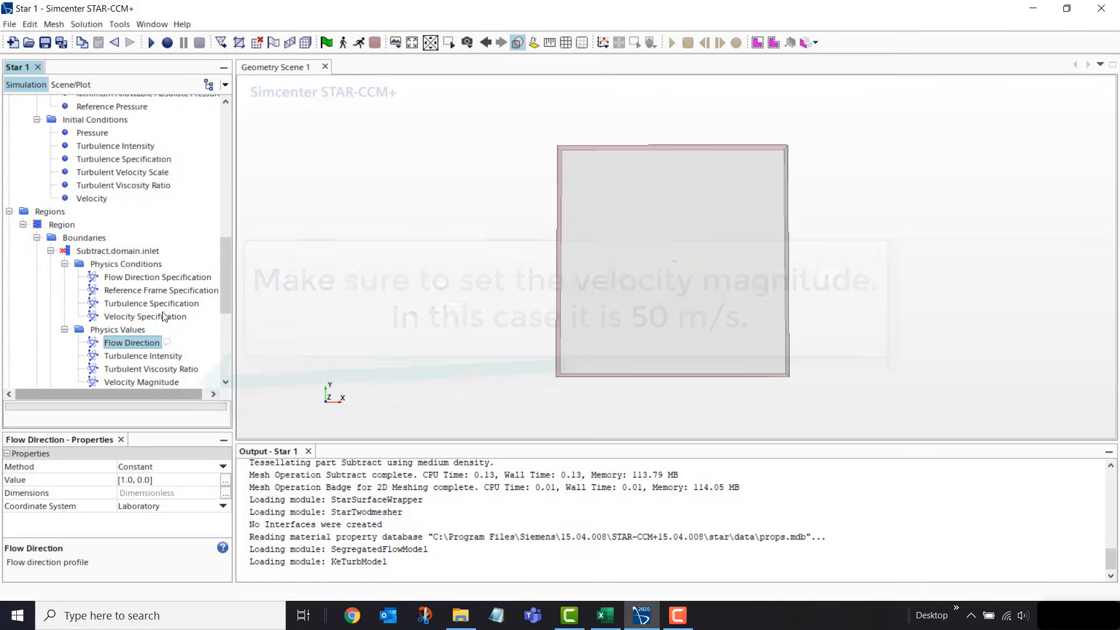
Set the type of the Subtract.domain.outlet boundary to Pressure Outlet
{"action": "scroll", "coordinate": [135, 272], "scroll_direction": "down", "scroll_amount": 4}
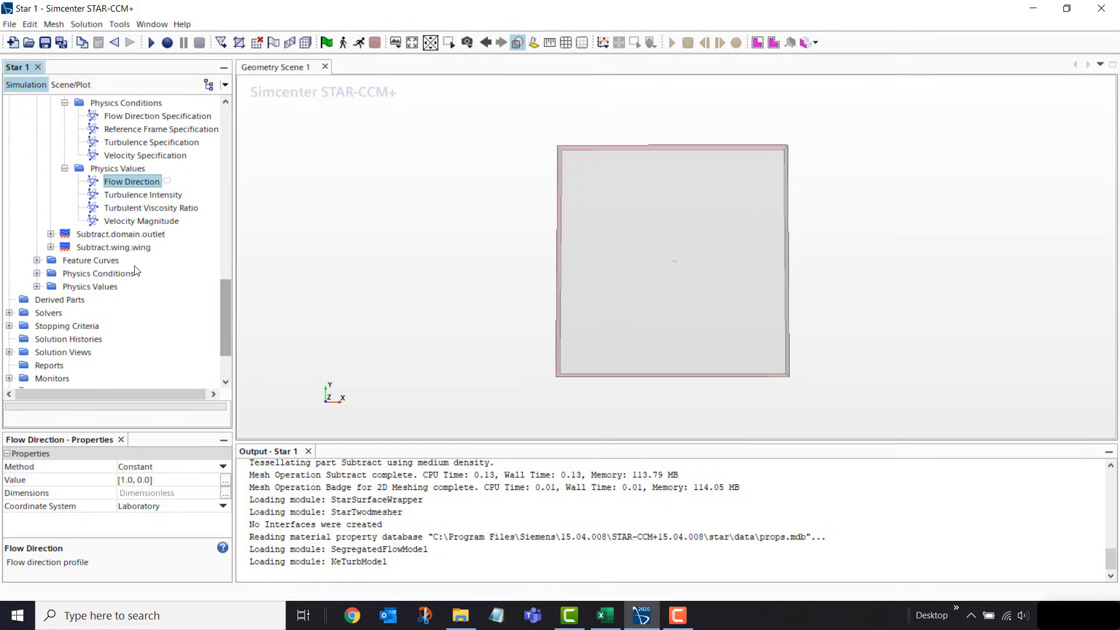
{"action": "left_click", "coordinate": [102, 235]}
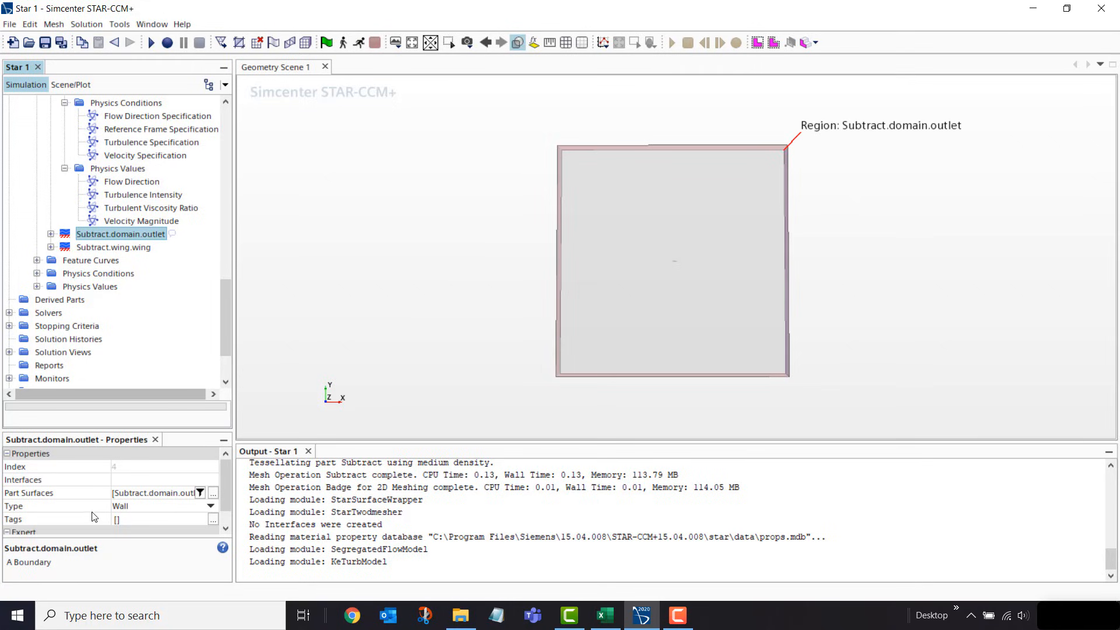
{"action": "left_click", "coordinate": [144, 506]}
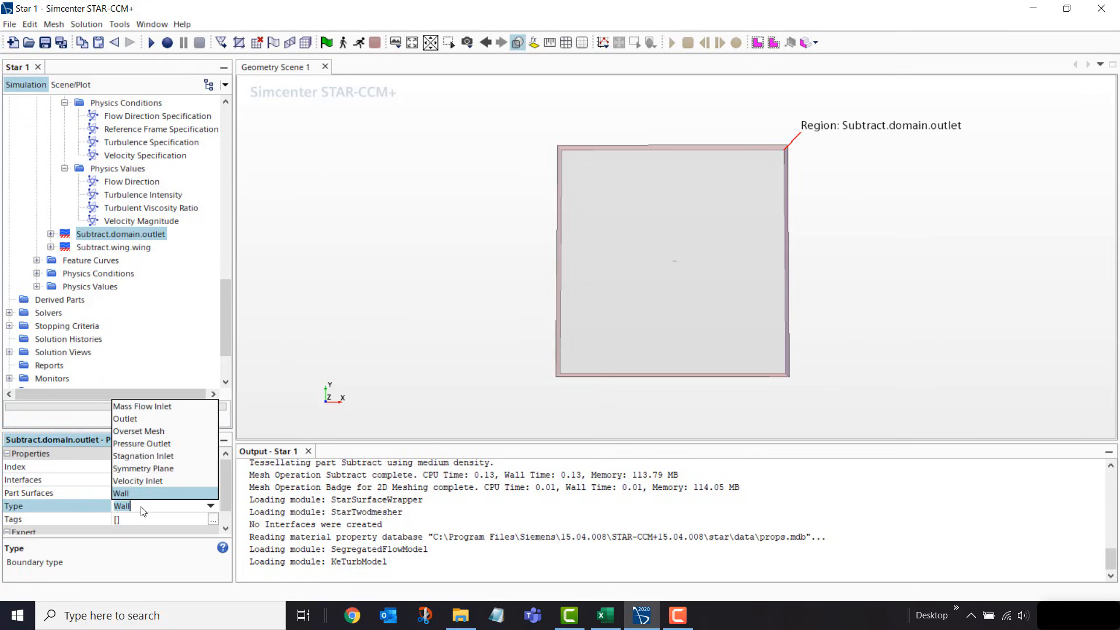
{"action": "left_click", "coordinate": [170, 443]}
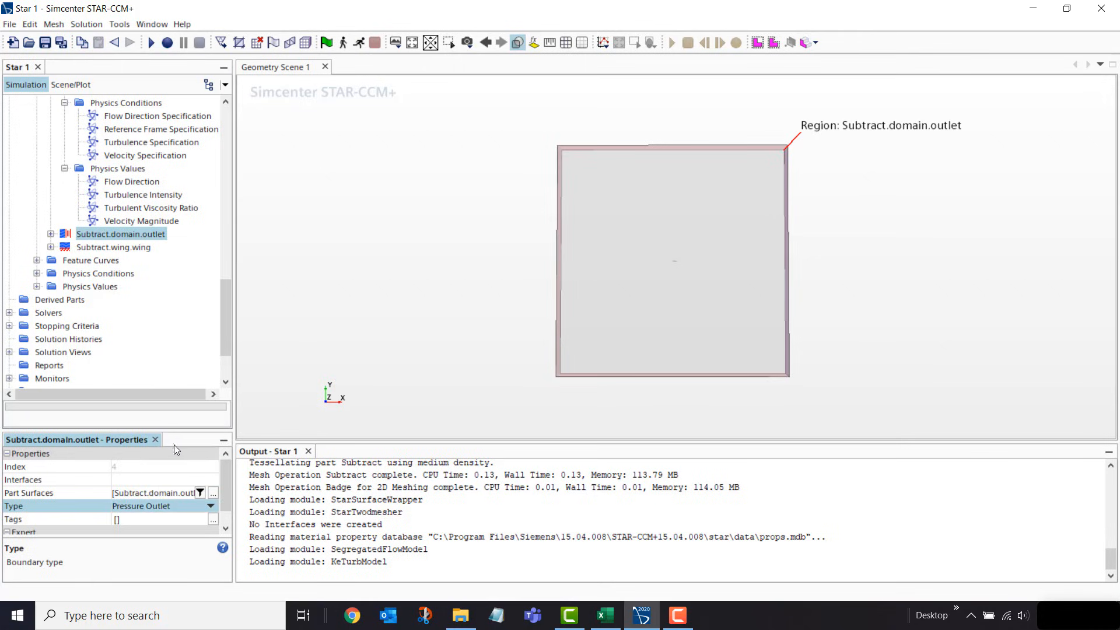
Check the outlet boundary's Pressure value and the boundary type of Subtract.wing.wing
{"action": "left_click", "coordinate": [51, 234]}
{"action": "left_click", "coordinate": [65, 261]}
{"action": "left_click", "coordinate": [122, 274]}
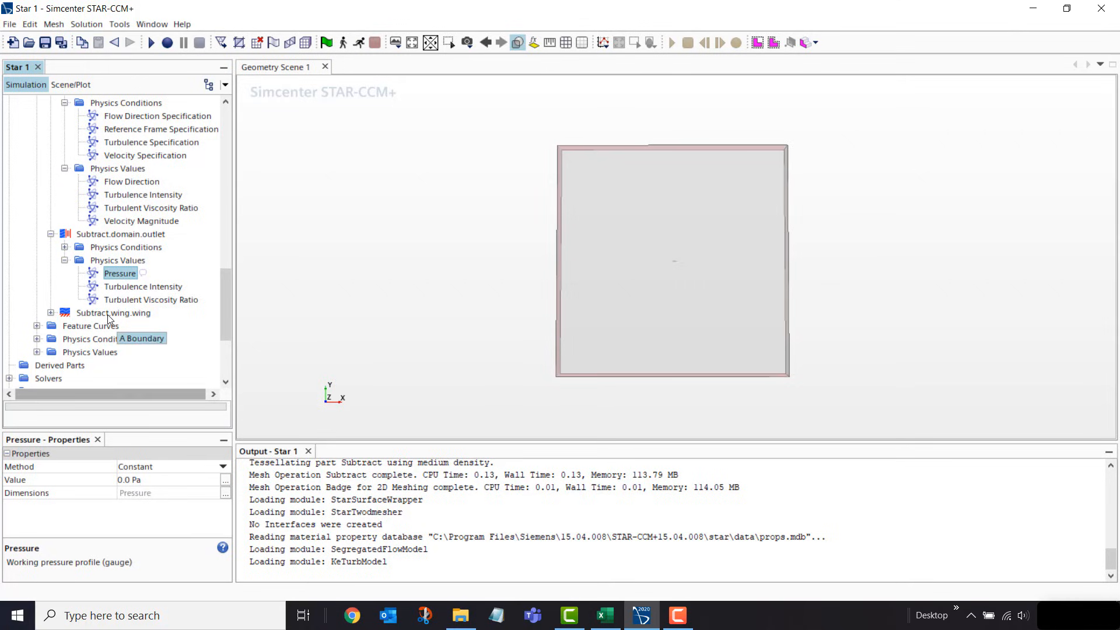
{"action": "left_click", "coordinate": [94, 315]}
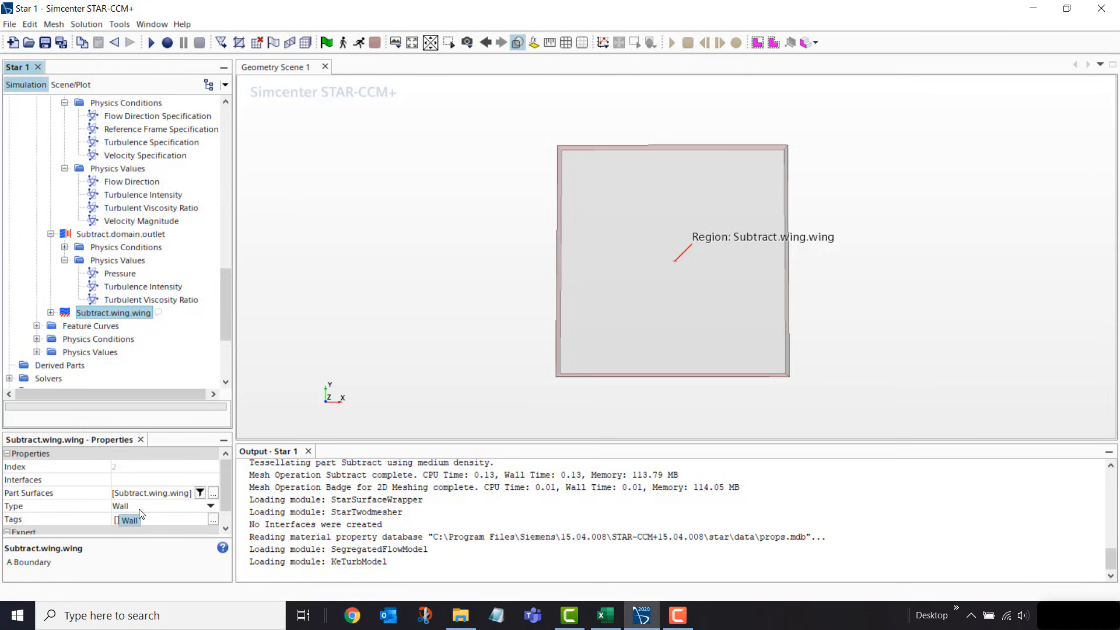
Generate the volume mesh and display it in a new mesh scene
{"action": "left_click_drag", "start_coordinate": [223, 294], "coordinate": [226, 323]}
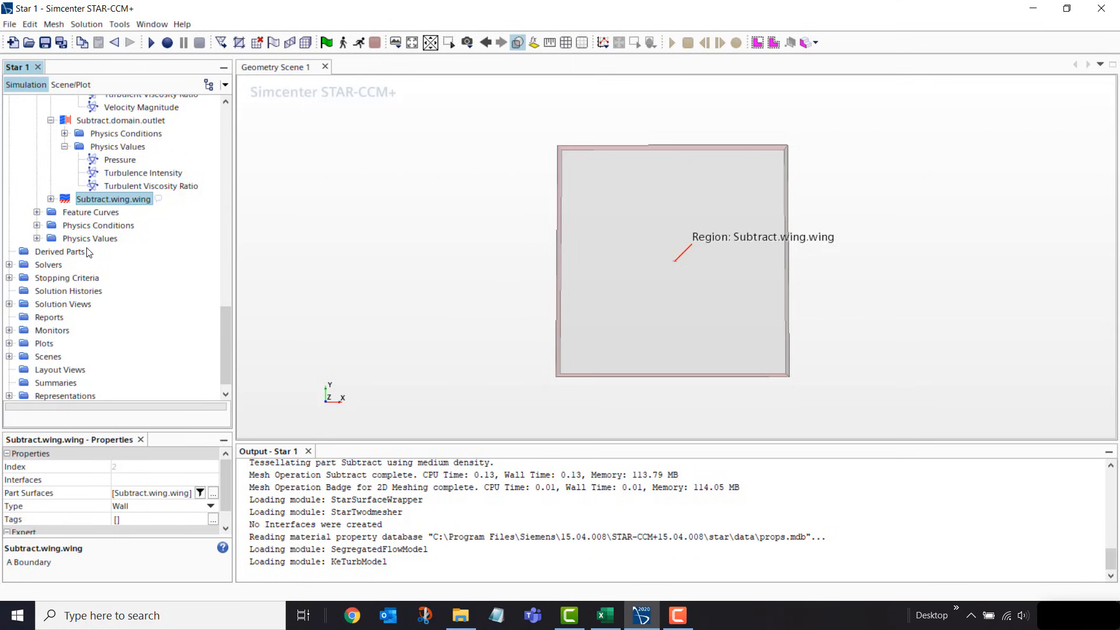
{"action": "left_click", "coordinate": [305, 42]}
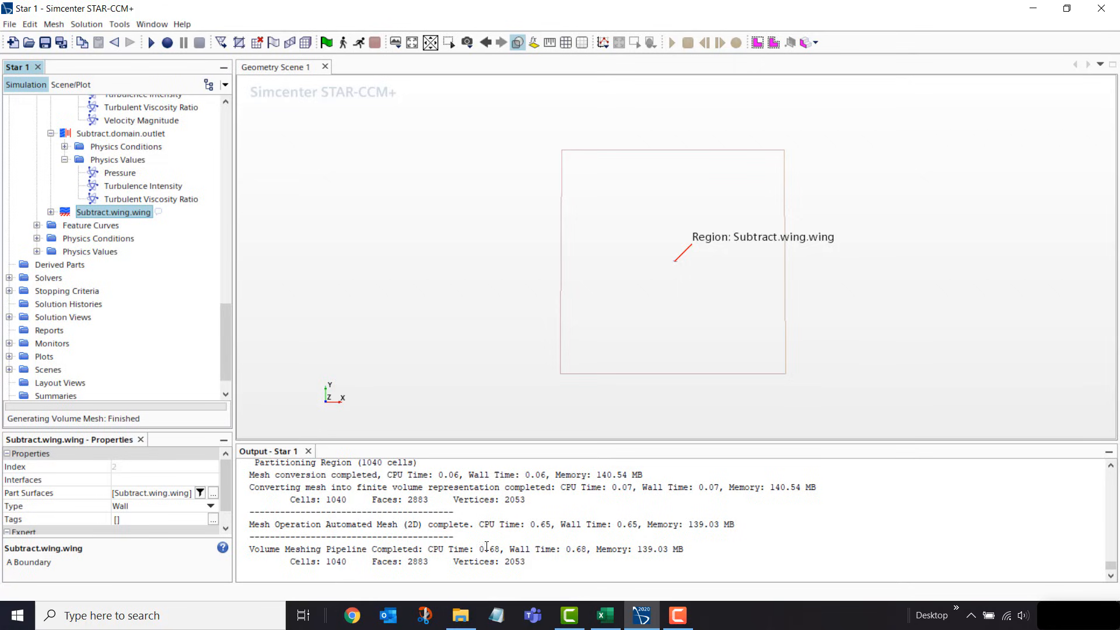
{"action": "left_click", "coordinate": [397, 44]}
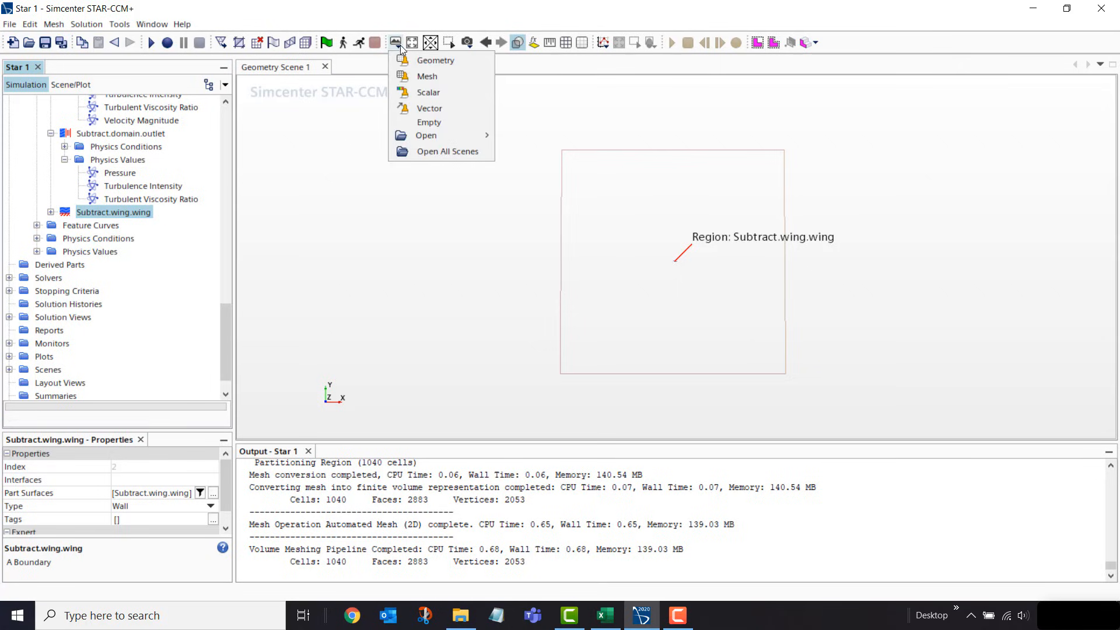
{"action": "left_click", "coordinate": [441, 79]}
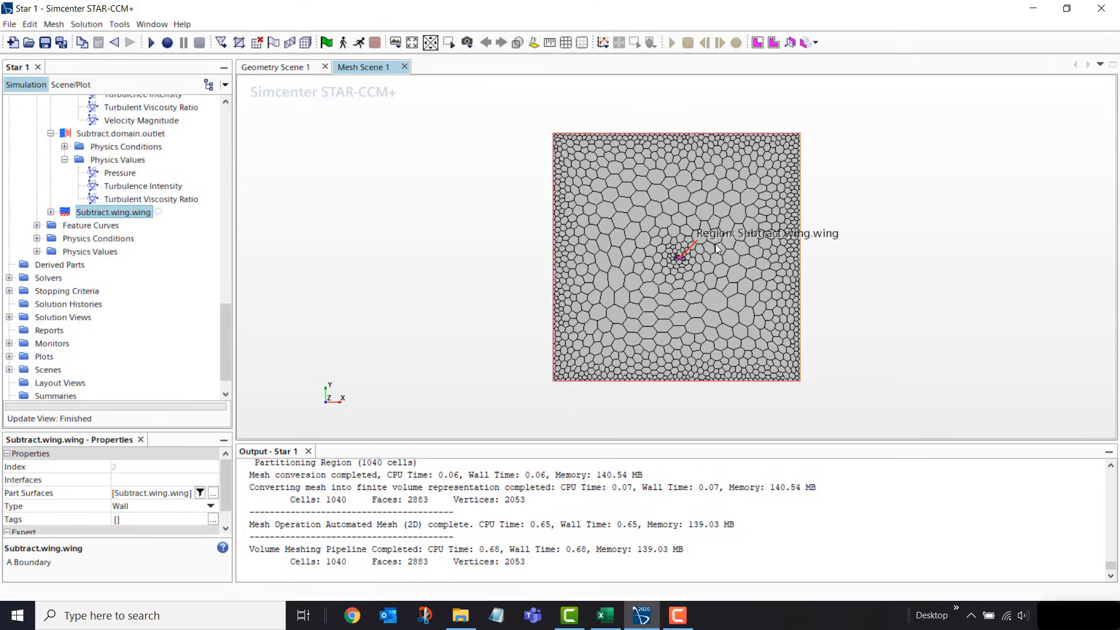
Examine the Base Size and Target Surface Size controls of Automated Mesh (2D) and the mesh cells around the wing
{"action": "left_click_drag", "start_coordinate": [228, 351], "coordinate": [231, 197]}
{"action": "left_click", "coordinate": [100, 188]}
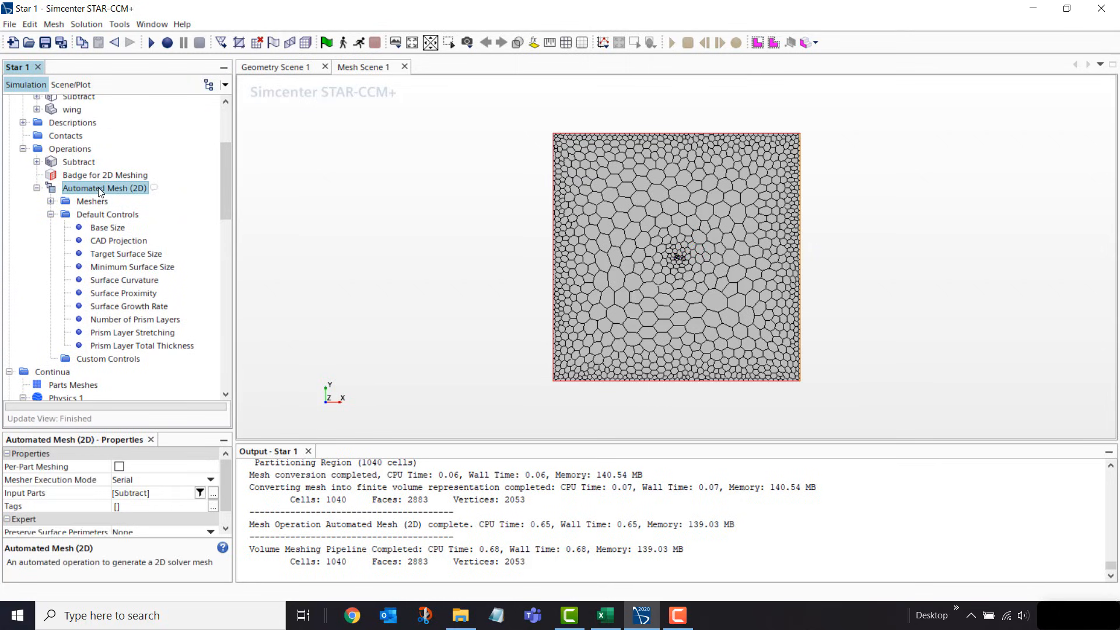
{"action": "left_click", "coordinate": [105, 215]}
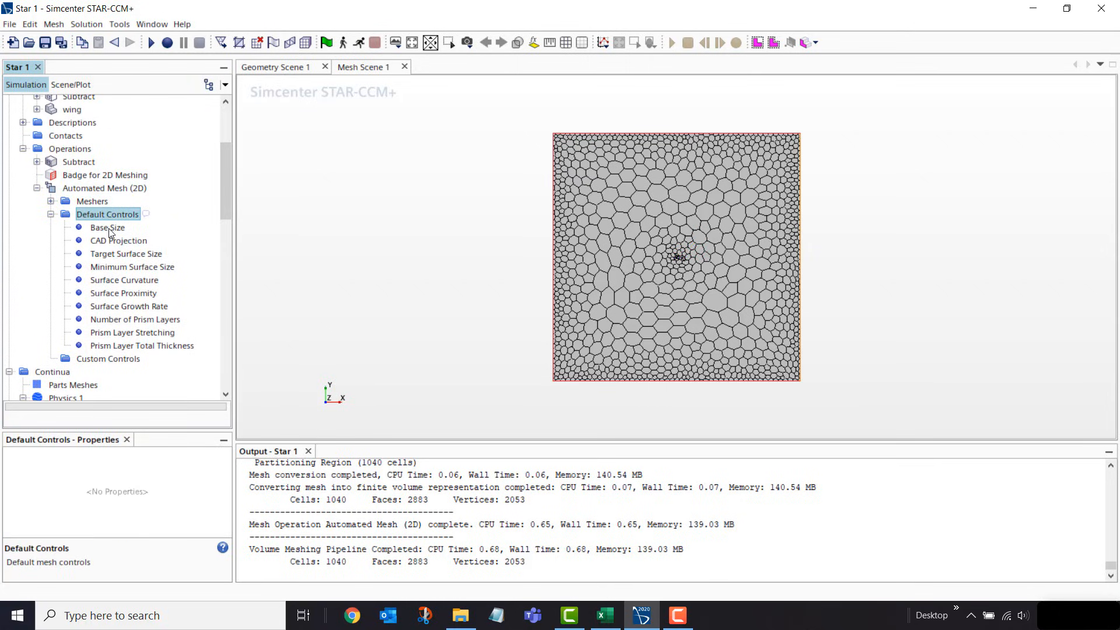
{"action": "left_click", "coordinate": [109, 229]}
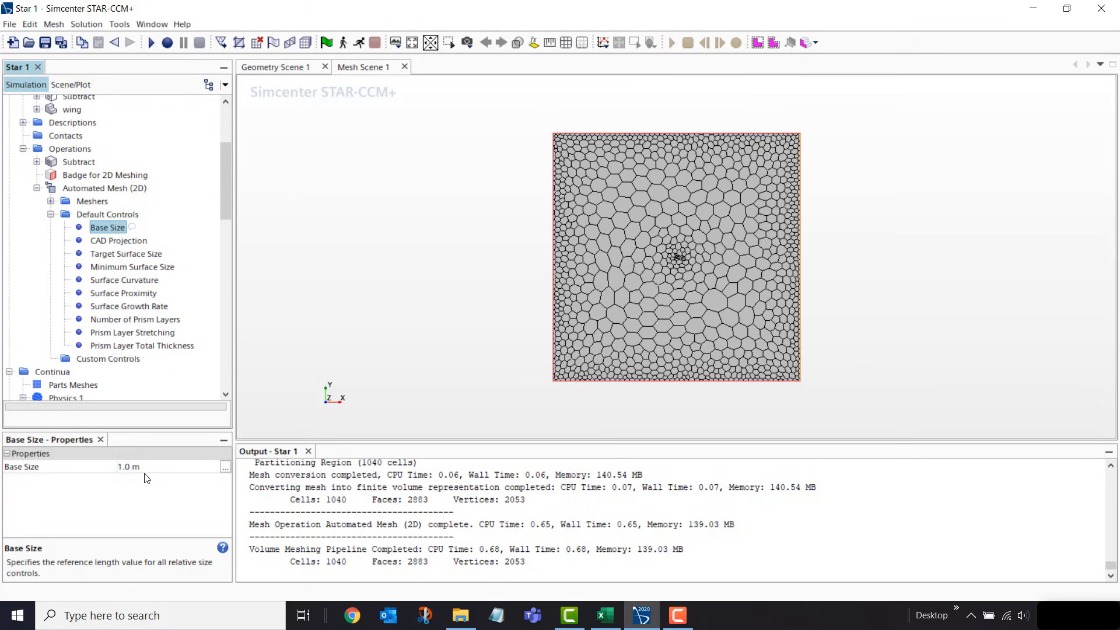
{"action": "left_click", "coordinate": [110, 256]}
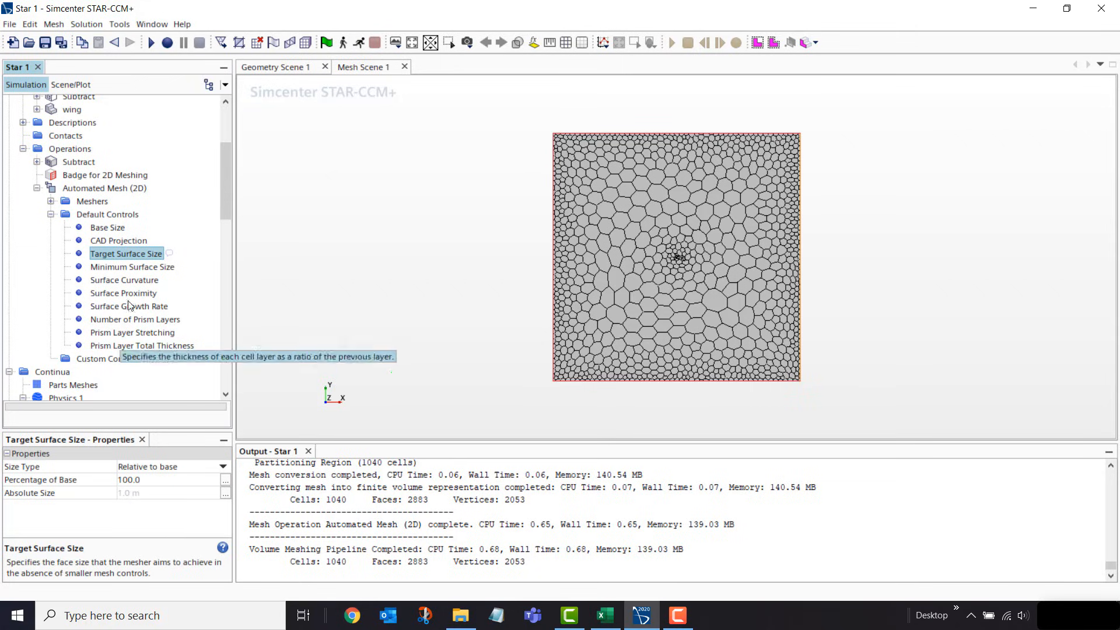
{"action": "left_click", "coordinate": [108, 228]}
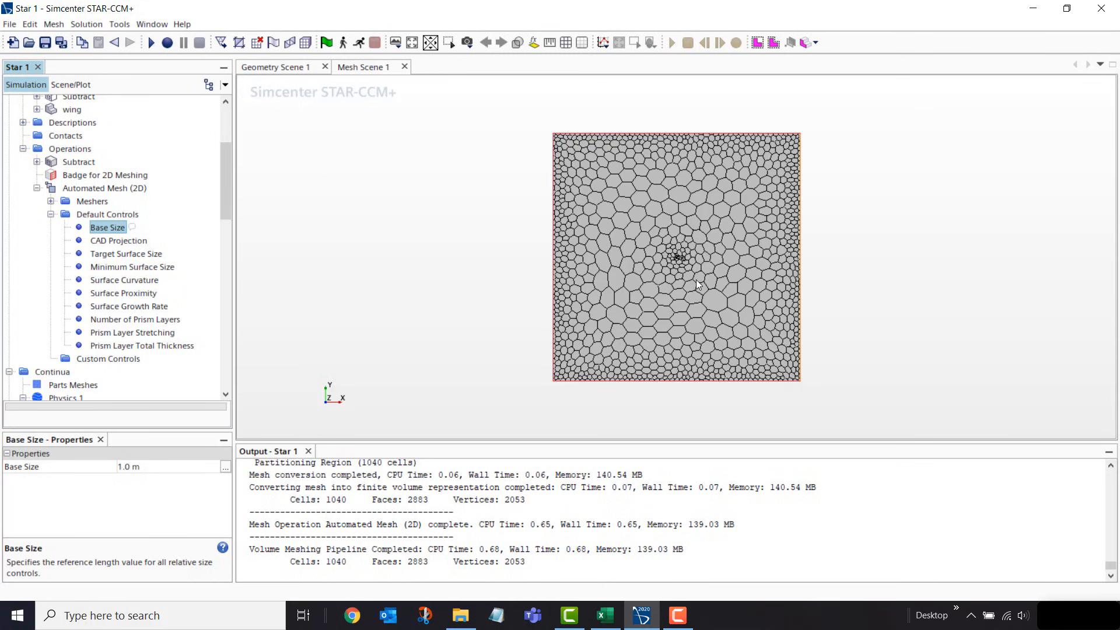
{"action": "scroll", "coordinate": [680, 257], "scroll_direction": "up", "scroll_amount": 15}
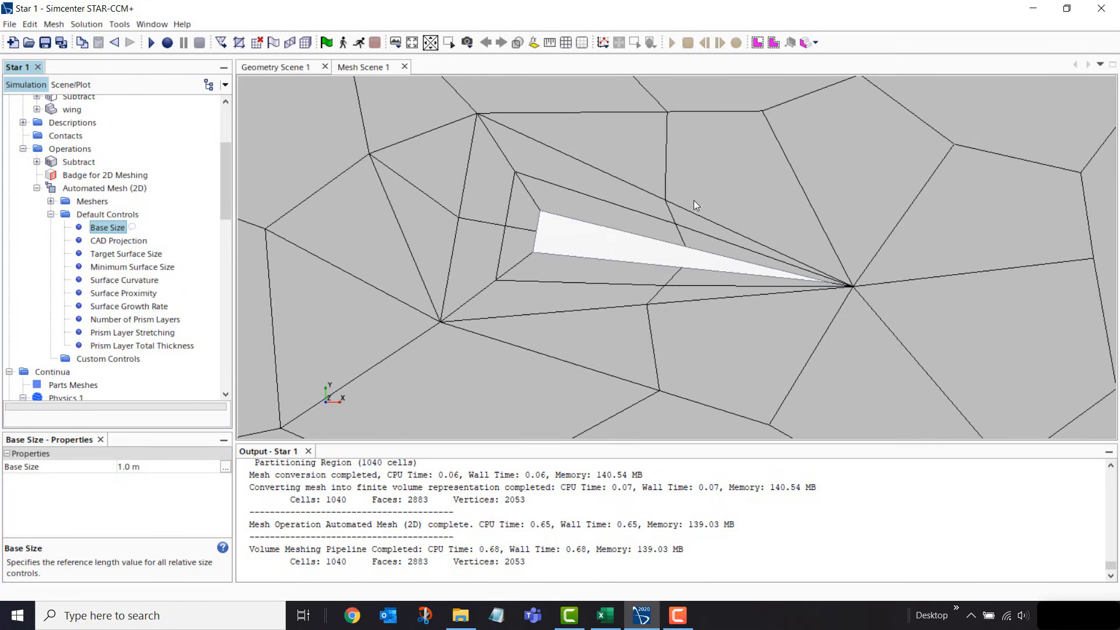
{"action": "scroll", "coordinate": [671, 207], "scroll_direction": "down", "scroll_amount": 4}
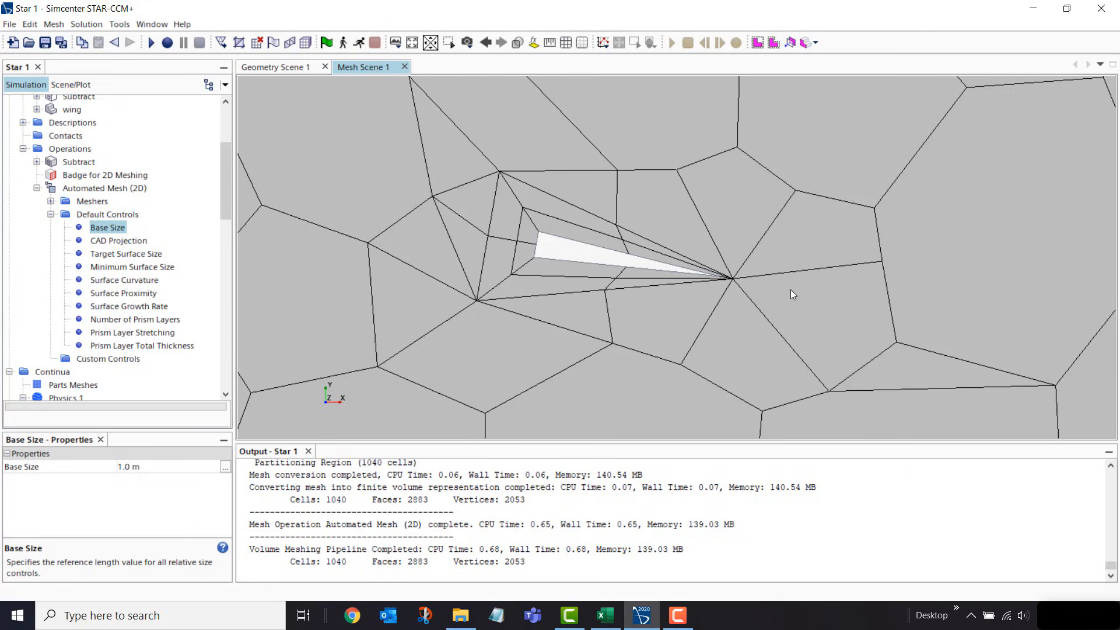
Set the Base Size in the default controls of Automated Mesh (2D) to 0.01 m
{"action": "left_click", "coordinate": [153, 467]}
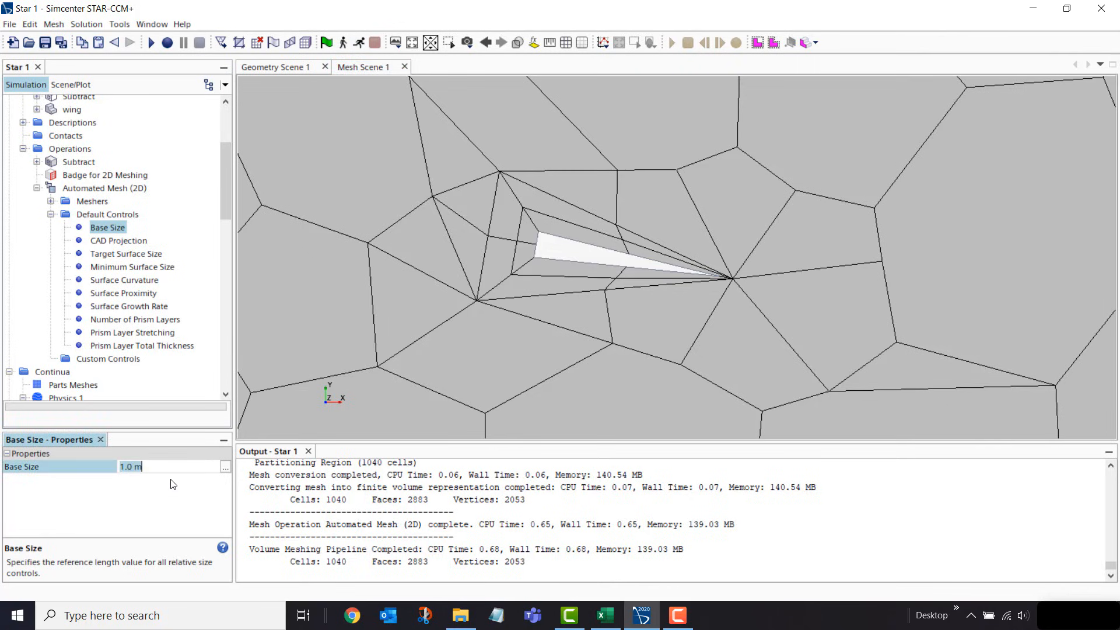
{"action": "type", "text": "0.01"}
{"action": "key", "text": "Return"}
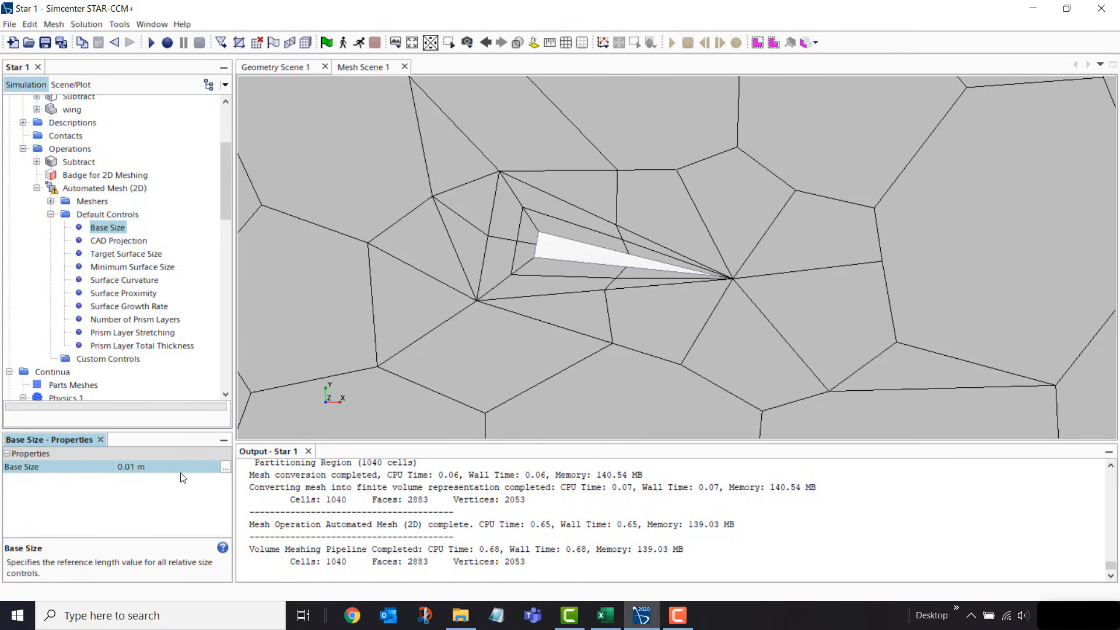
Check the default Target Surface Size and Minimum Surface Size controls, and view the mesh across the whole domain
{"action": "left_click", "coordinate": [122, 258]}
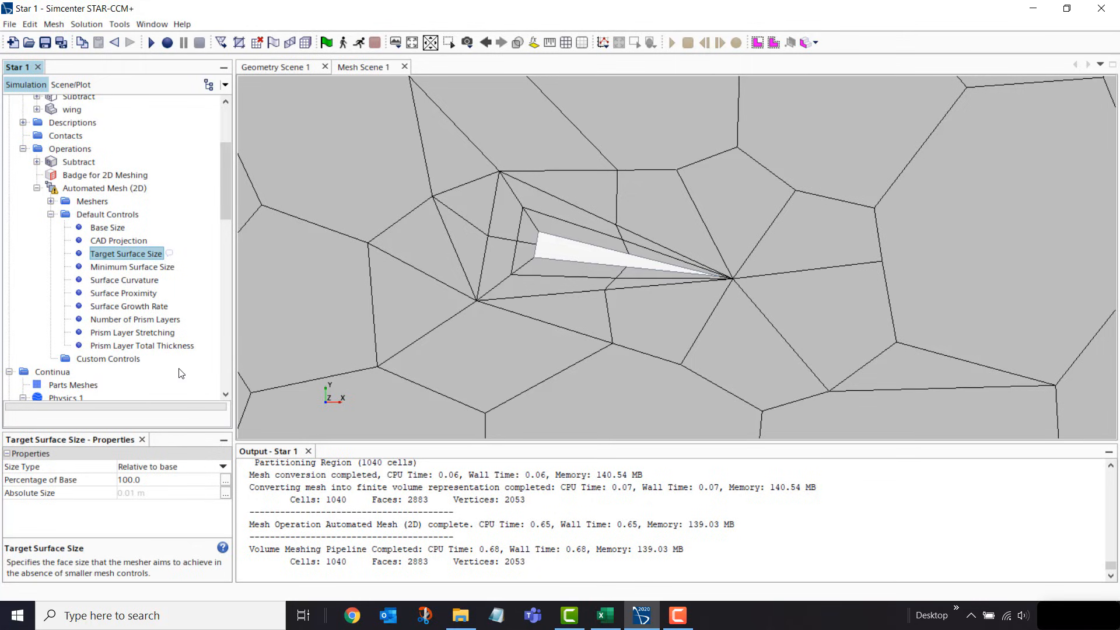
{"action": "left_click", "coordinate": [134, 272]}
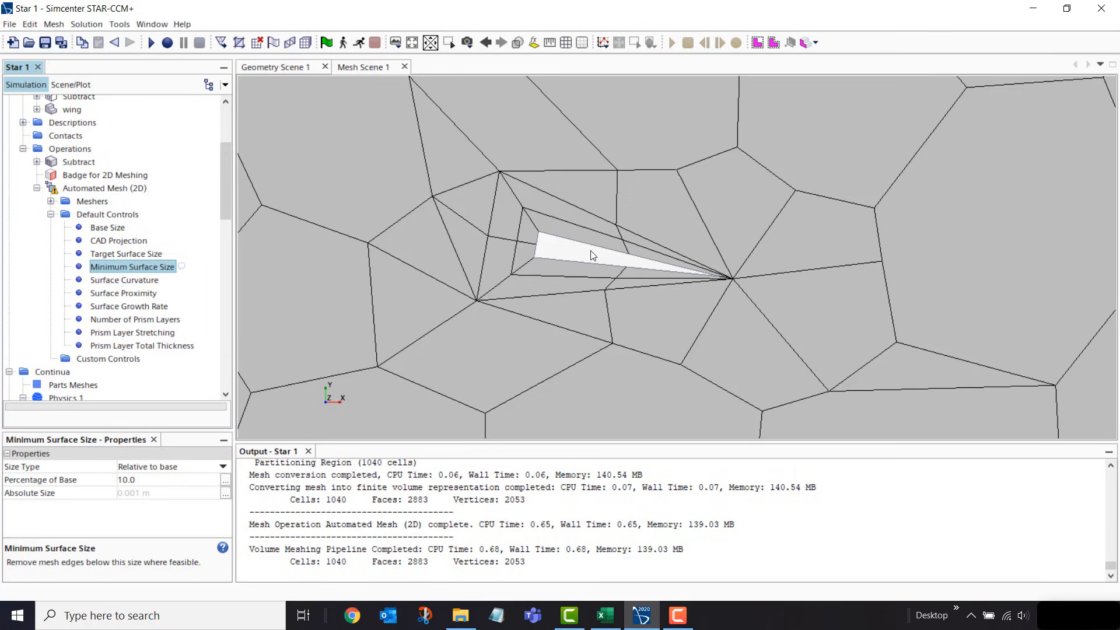
{"action": "scroll", "coordinate": [611, 303], "scroll_direction": "down", "scroll_amount": 10}
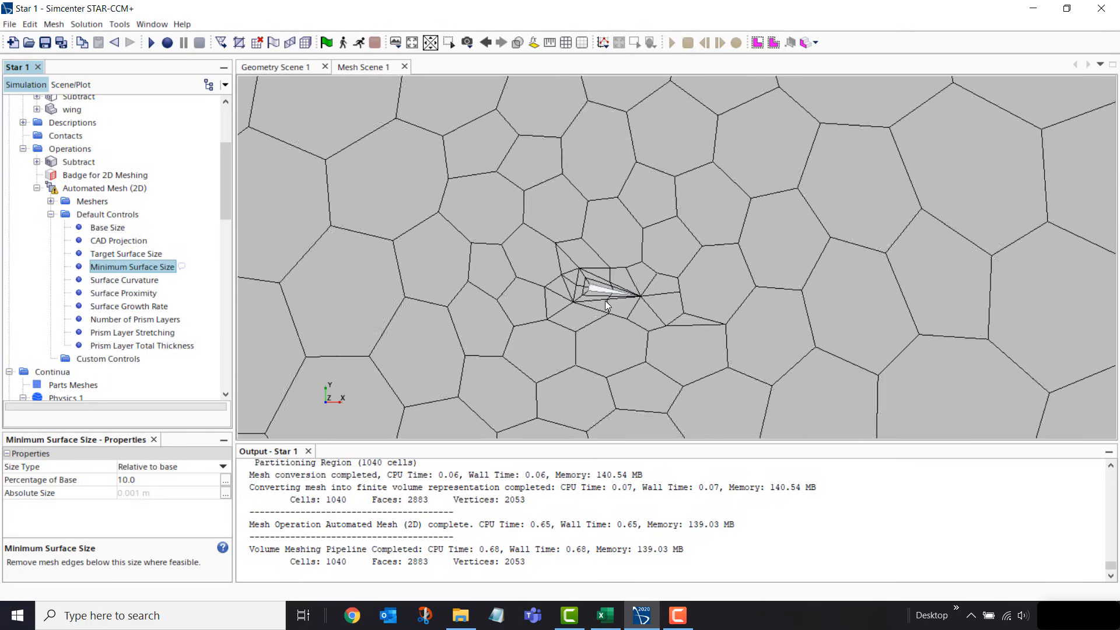
{"action": "scroll", "coordinate": [597, 299], "scroll_direction": "down", "scroll_amount": 6}
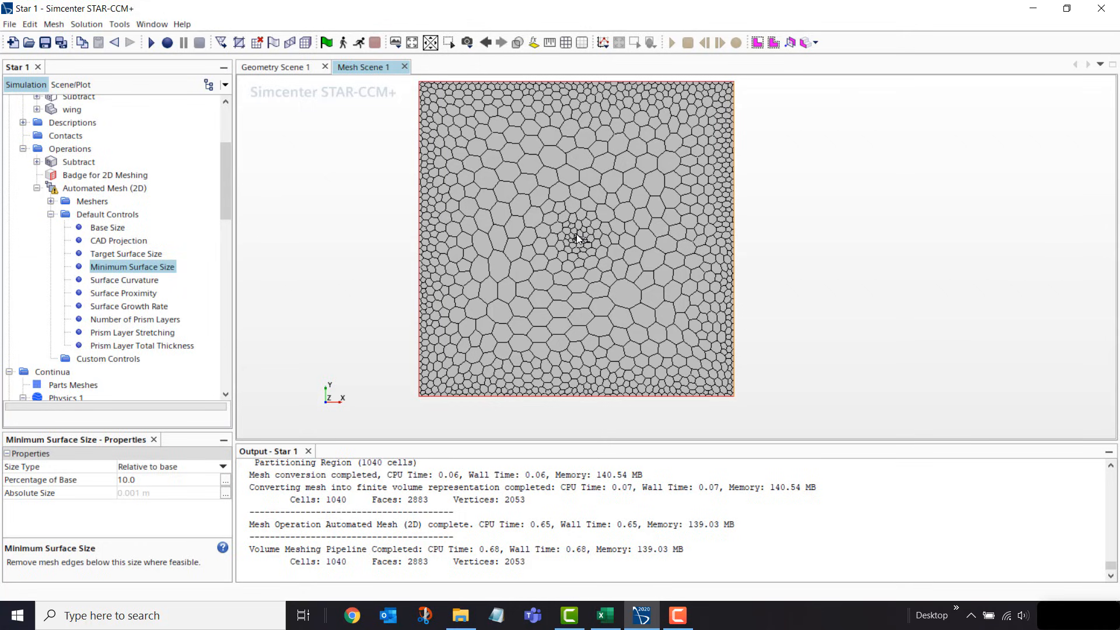
Add a Surface Control to the custom controls of Automated Mesh (2D) and select it
{"action": "left_click", "coordinate": [118, 360]}
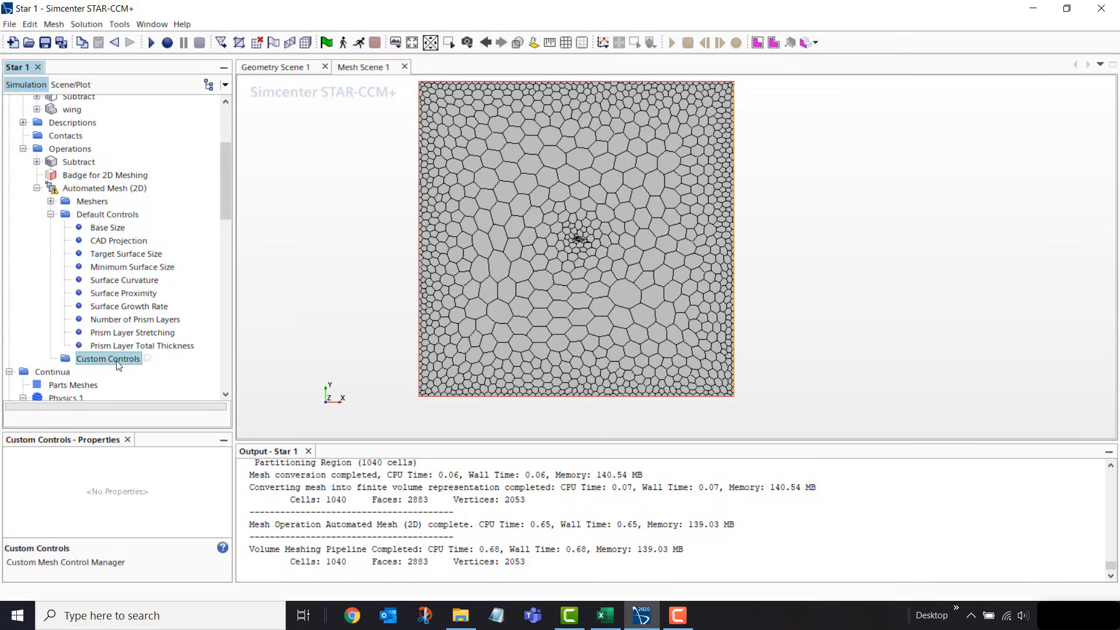
{"action": "right_click", "coordinate": [118, 361]}
{"action": "mouse_move", "coordinate": [169, 369]}
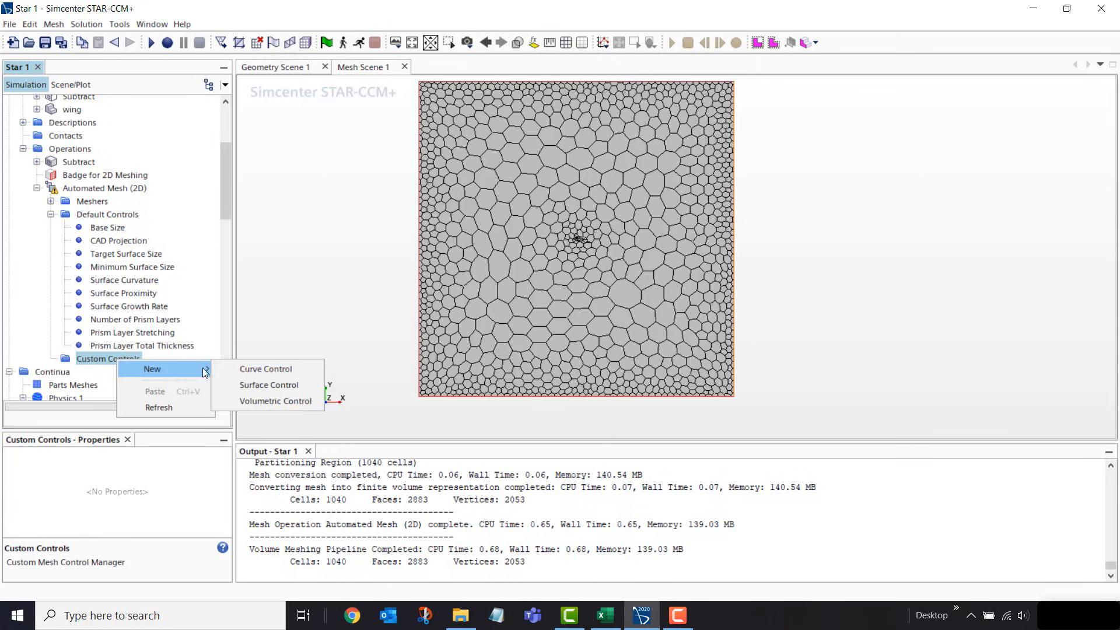
{"action": "left_click", "coordinate": [261, 385]}
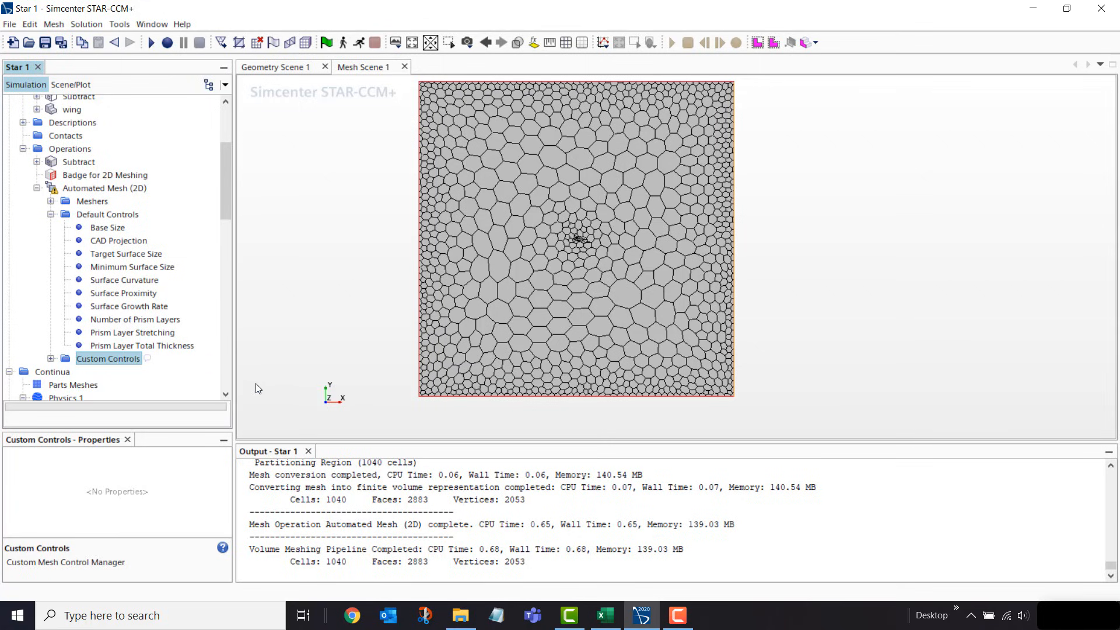
{"action": "left_click", "coordinate": [51, 359]}
{"action": "left_click", "coordinate": [115, 373]}
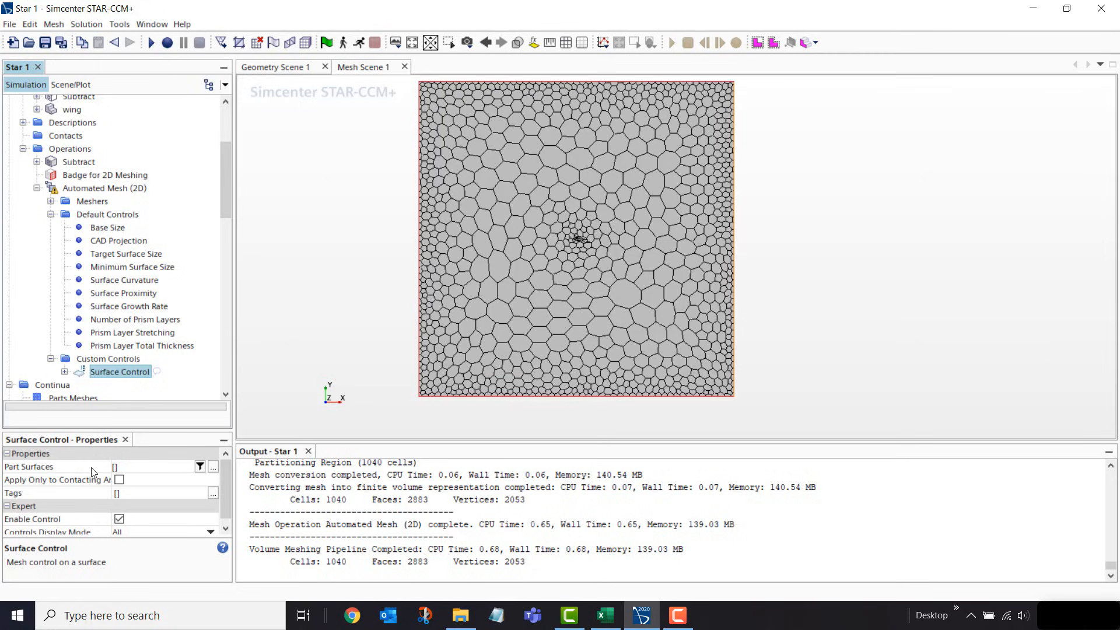
Assign the domain's inlet and outlet as the part surfaces of the Surface Control
{"action": "left_click", "coordinate": [140, 466]}
{"action": "left_click", "coordinate": [140, 466]}
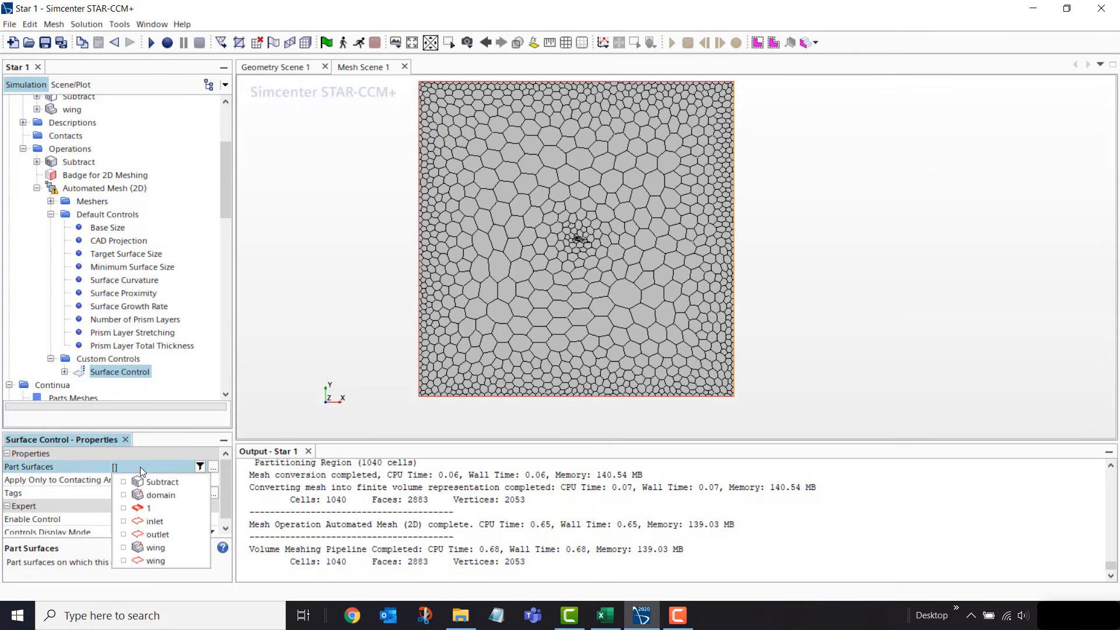
{"action": "left_click", "coordinate": [163, 521]}
{"action": "left_click", "coordinate": [169, 534]}
{"action": "key", "text": "Return"}
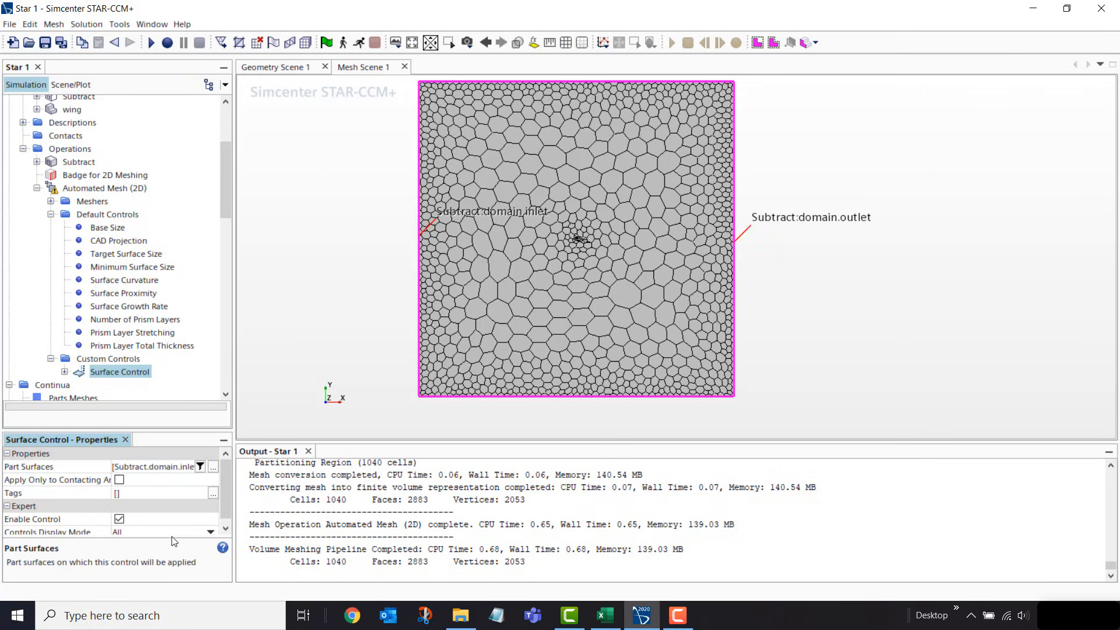
Switch both Target Surface Size and Minimum Surface Size of the Surface Control to Custom
{"action": "left_click", "coordinate": [64, 373]}
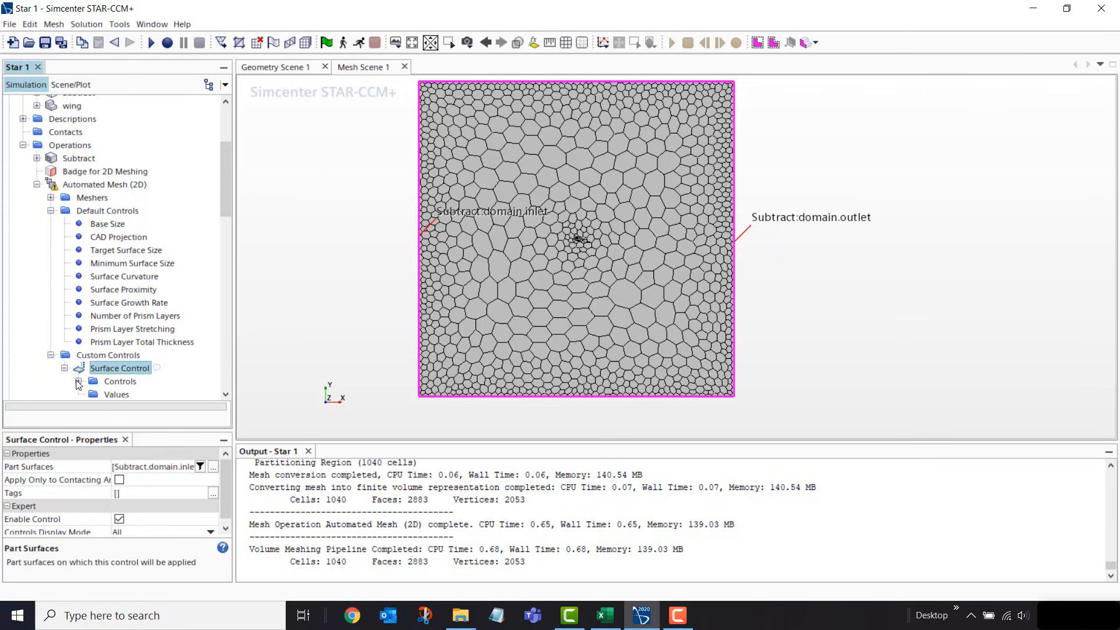
{"action": "left_click", "coordinate": [79, 385]}
{"action": "left_click", "coordinate": [147, 291]}
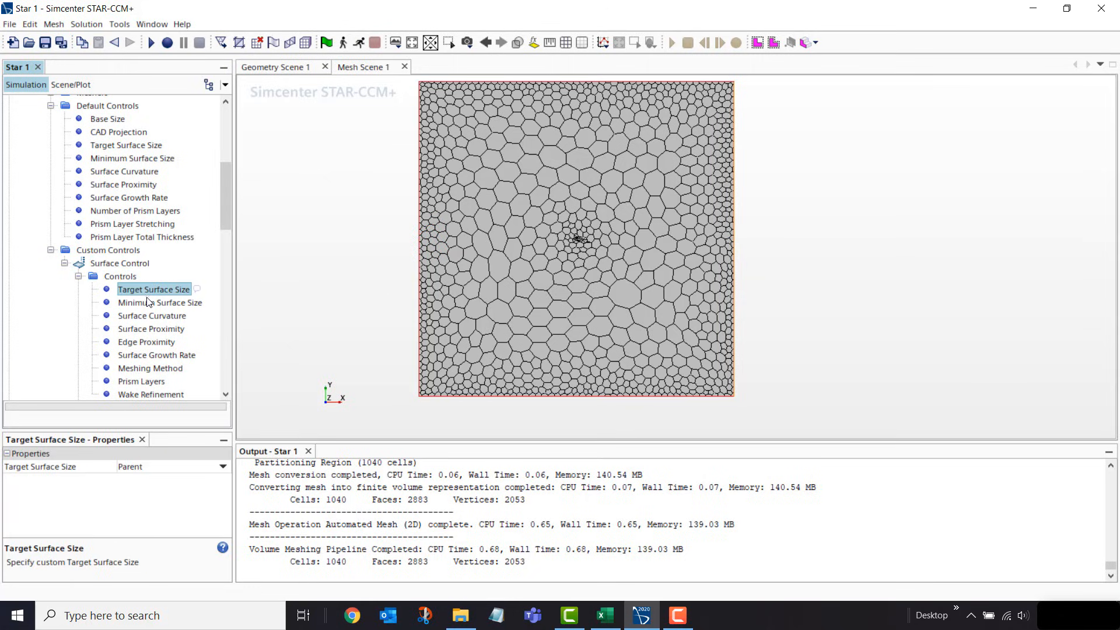
{"action": "left_click", "coordinate": [146, 303], "text": "ctrl"}
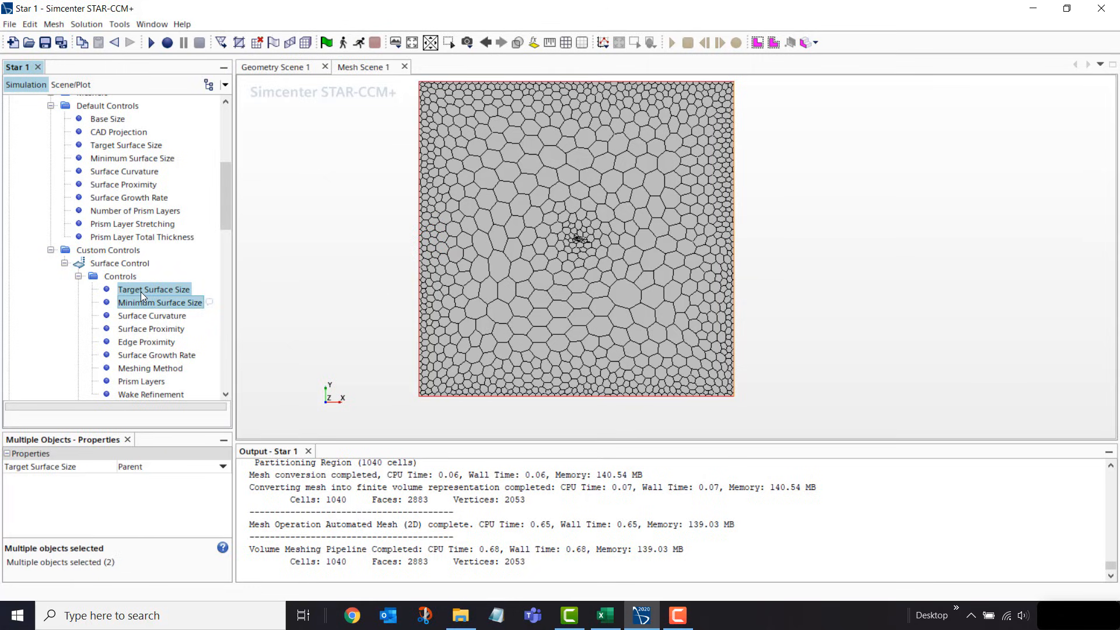
{"action": "left_click", "coordinate": [153, 467]}
{"action": "left_click", "coordinate": [156, 493]}
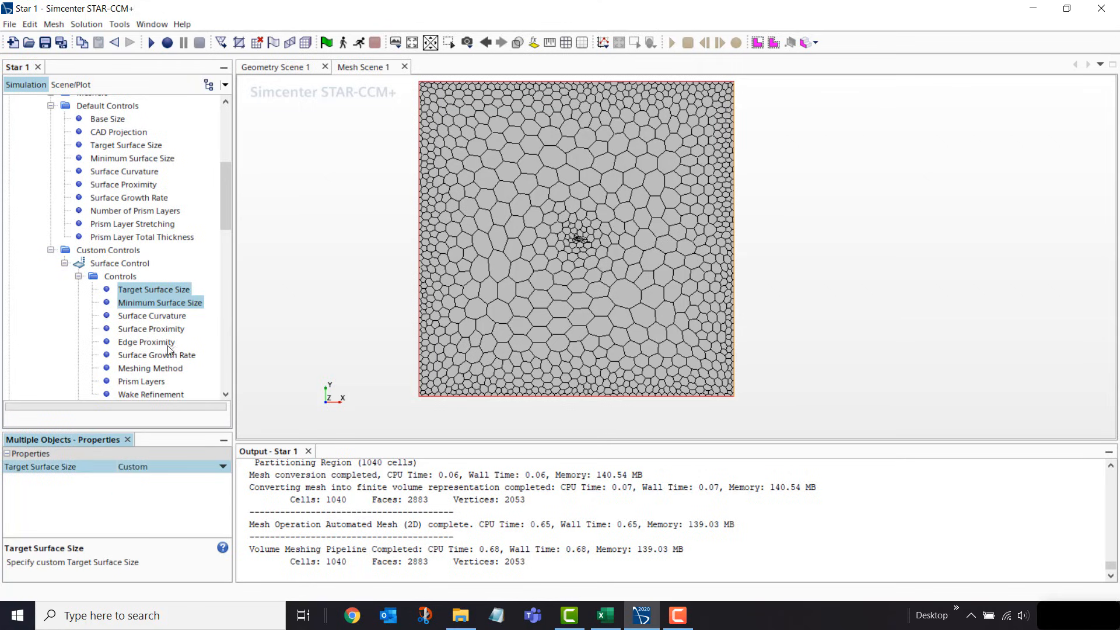
Set the Surface Control's target and minimum surface size values to Absolute size type with an absolute size of 3 m
{"action": "left_click_drag", "start_coordinate": [229, 202], "coordinate": [225, 234]}
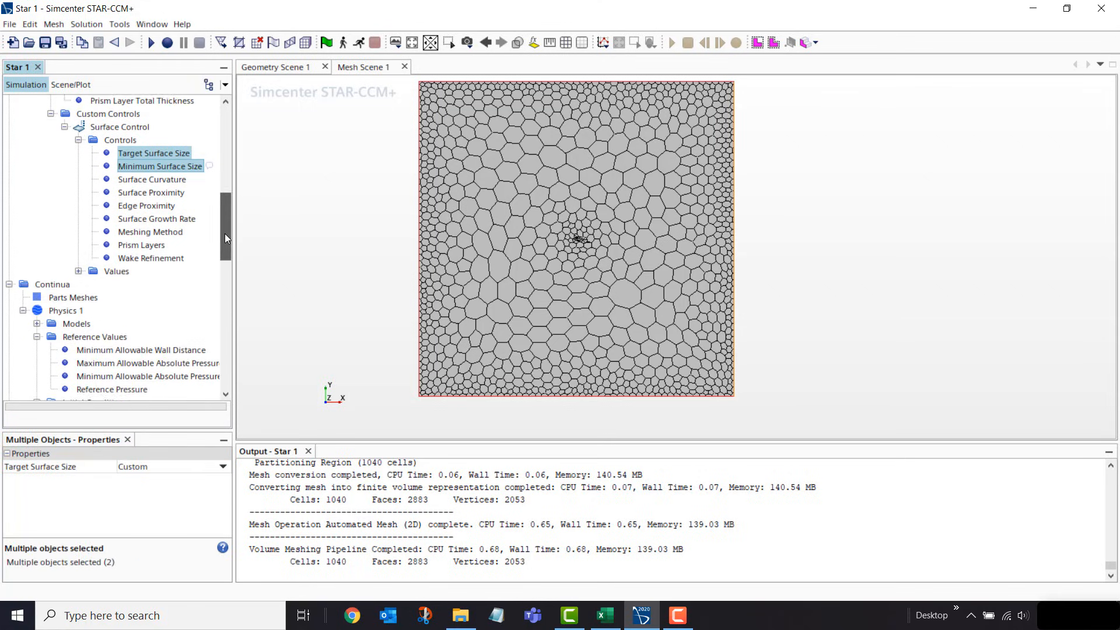
{"action": "left_click", "coordinate": [80, 268]}
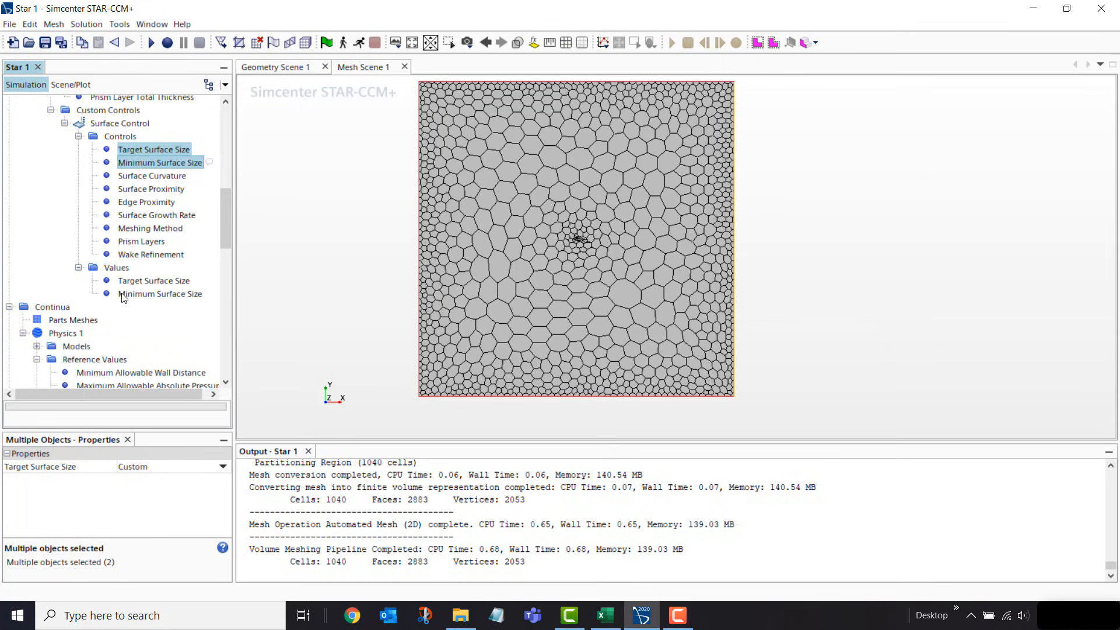
{"action": "left_click", "coordinate": [135, 284]}
{"action": "left_click", "coordinate": [150, 296], "text": "ctrl"}
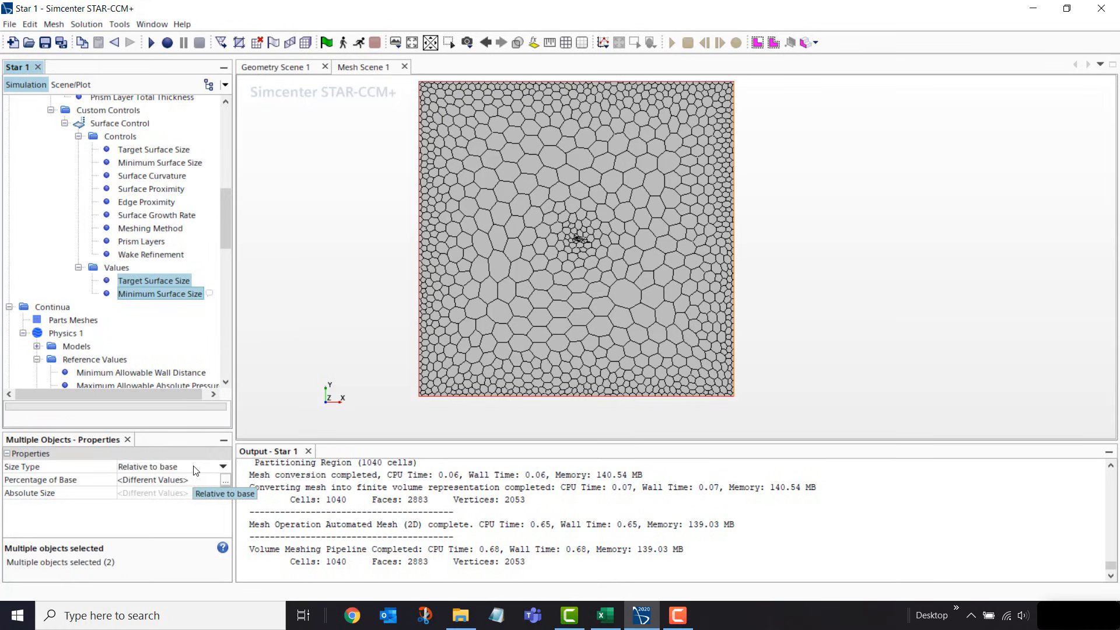
{"action": "left_click", "coordinate": [196, 468]}
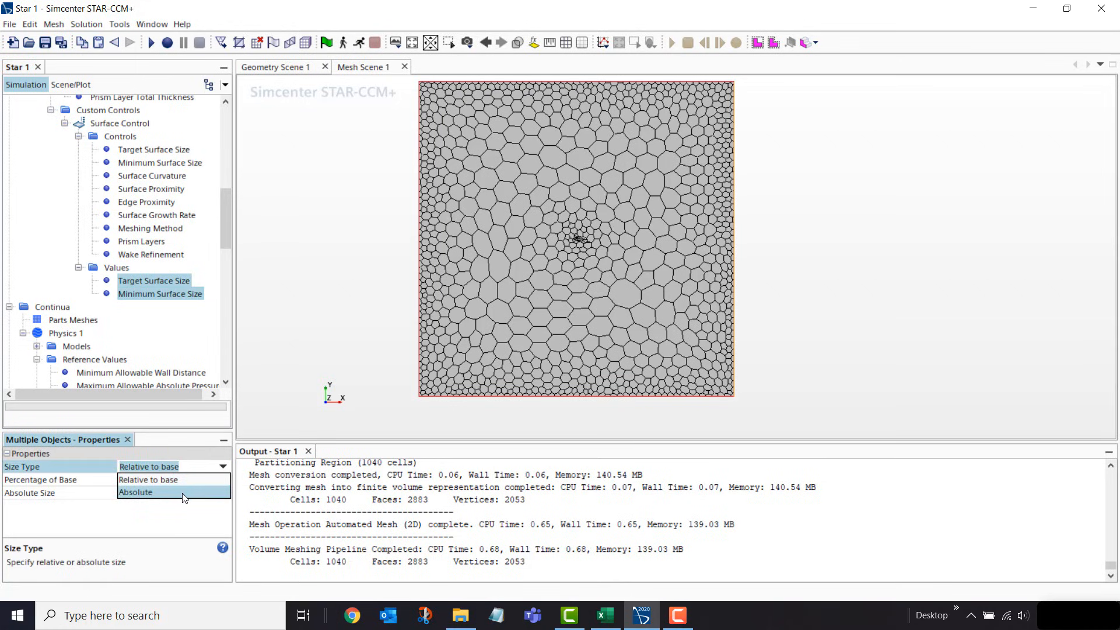
{"action": "left_click", "coordinate": [184, 497]}
{"action": "left_click", "coordinate": [205, 493]}
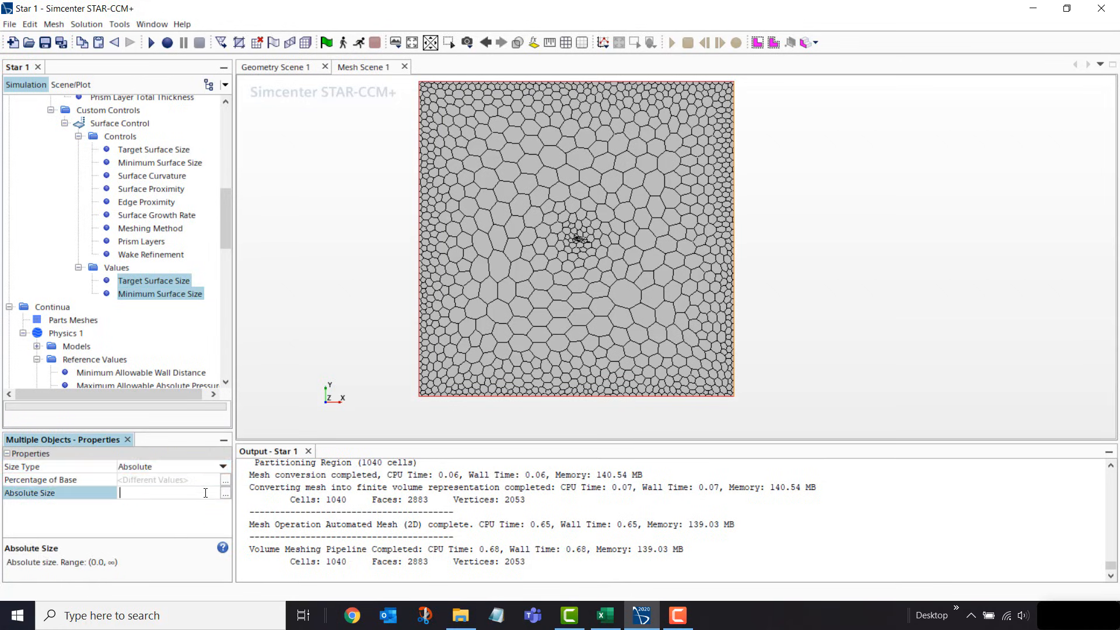
{"action": "type", "text": "3"}
{"action": "key", "text": "Return"}
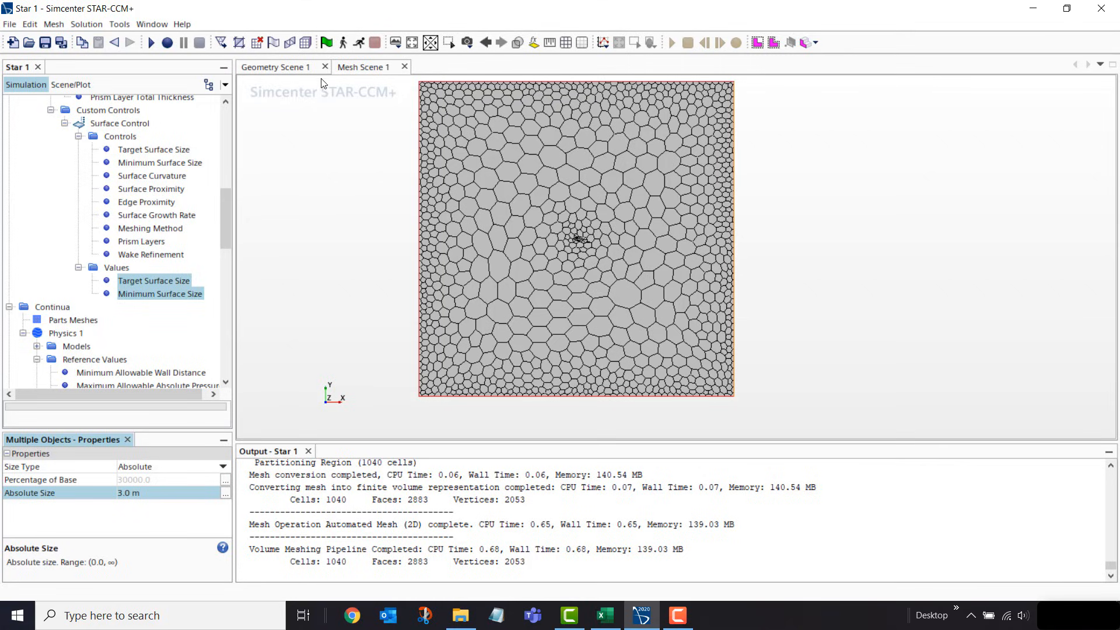
Regenerate the volume mesh and inspect the prism layer cells along the wing's upper surface
{"action": "left_click", "coordinate": [308, 44]}
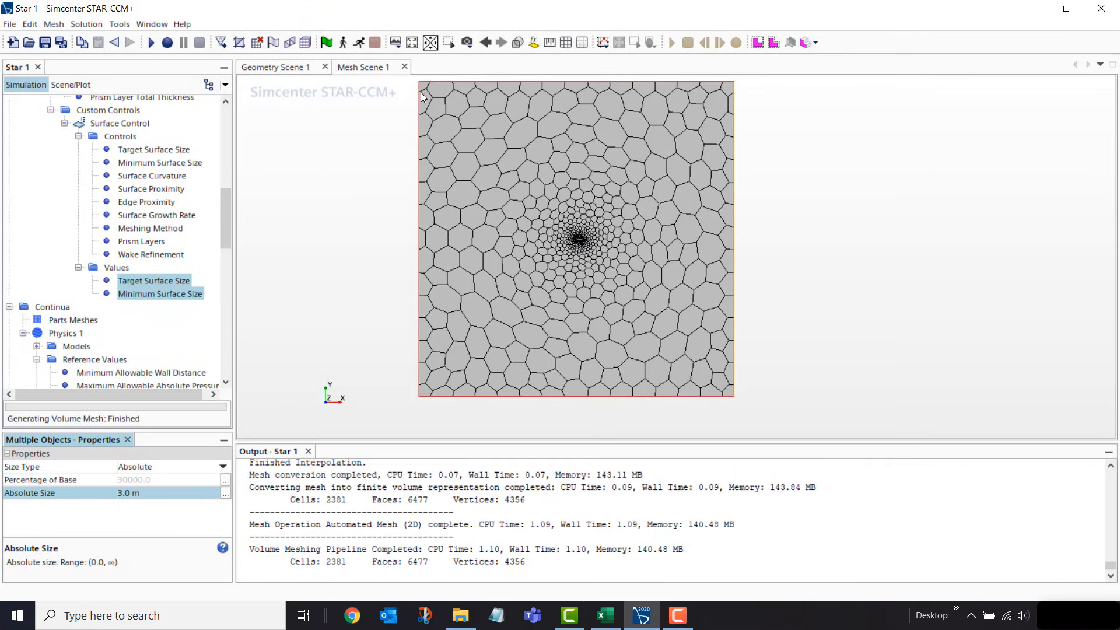
{"action": "scroll", "coordinate": [585, 236], "scroll_direction": "up", "scroll_amount": 5}
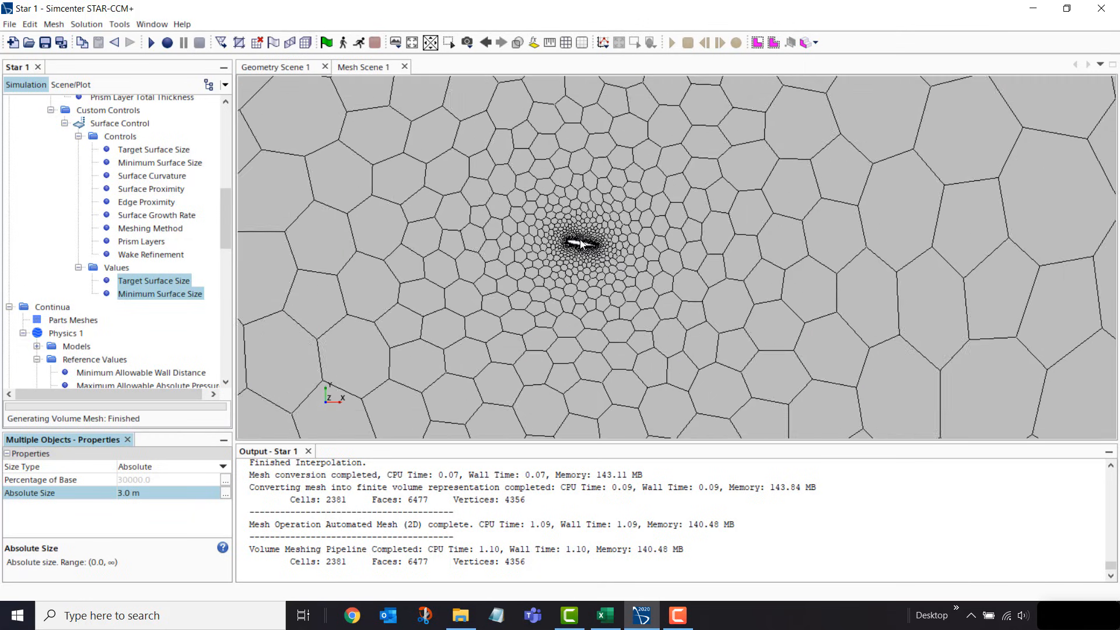
{"action": "scroll", "coordinate": [585, 246], "scroll_direction": "up", "scroll_amount": 5}
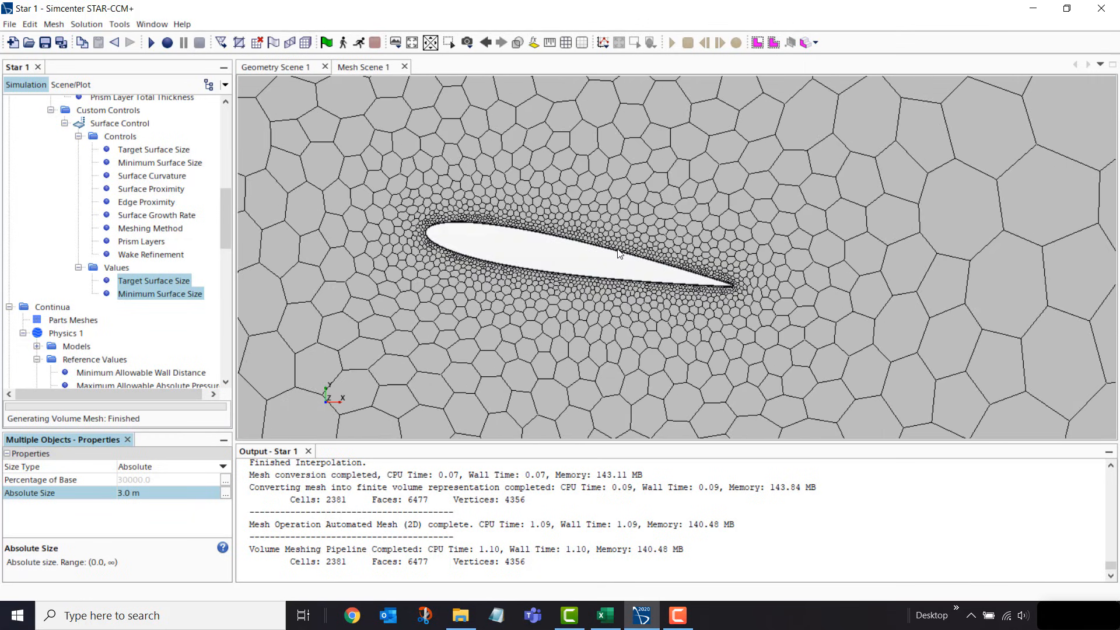
{"action": "scroll", "coordinate": [421, 235], "scroll_direction": "up", "scroll_amount": 5}
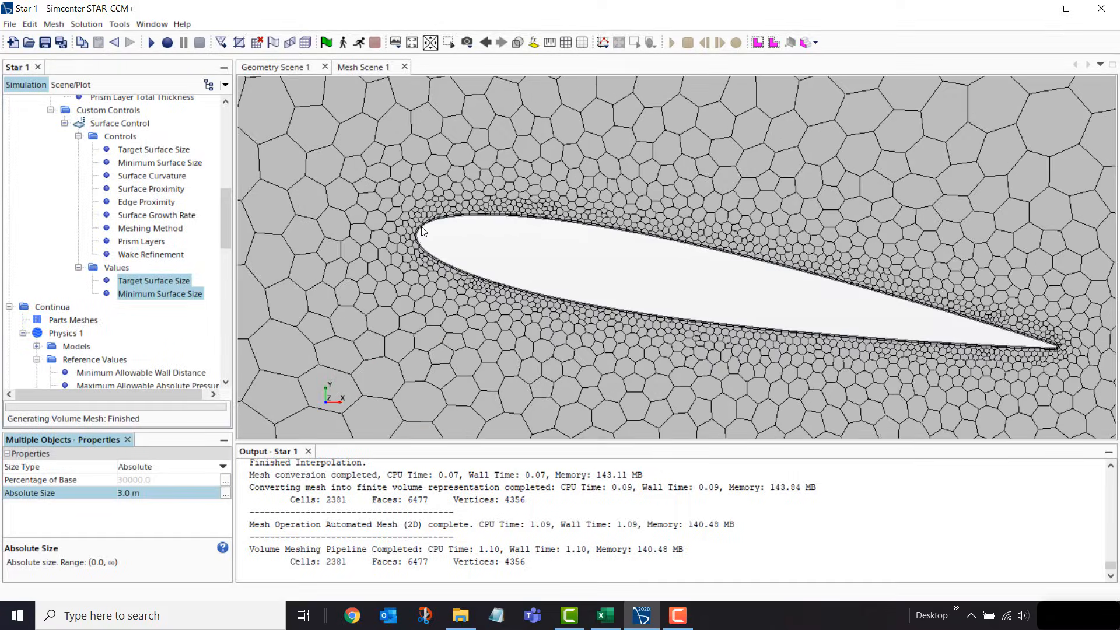
{"action": "scroll", "coordinate": [417, 237], "scroll_direction": "up", "scroll_amount": 3}
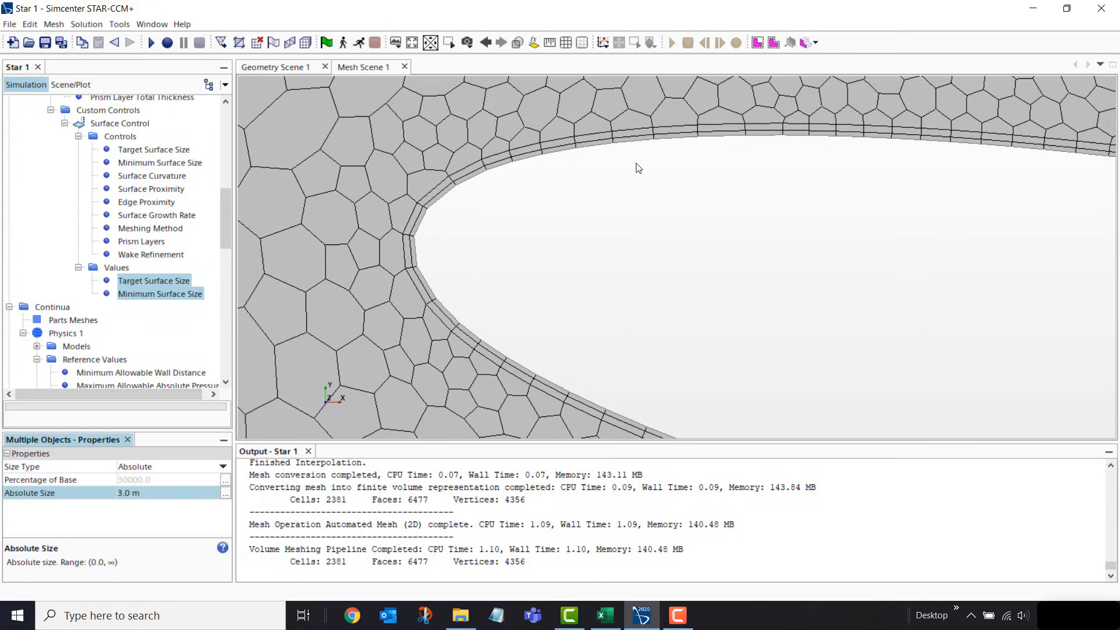
{"action": "right_click_drag", "start_coordinate": [803, 165], "coordinate": [598, 270]}
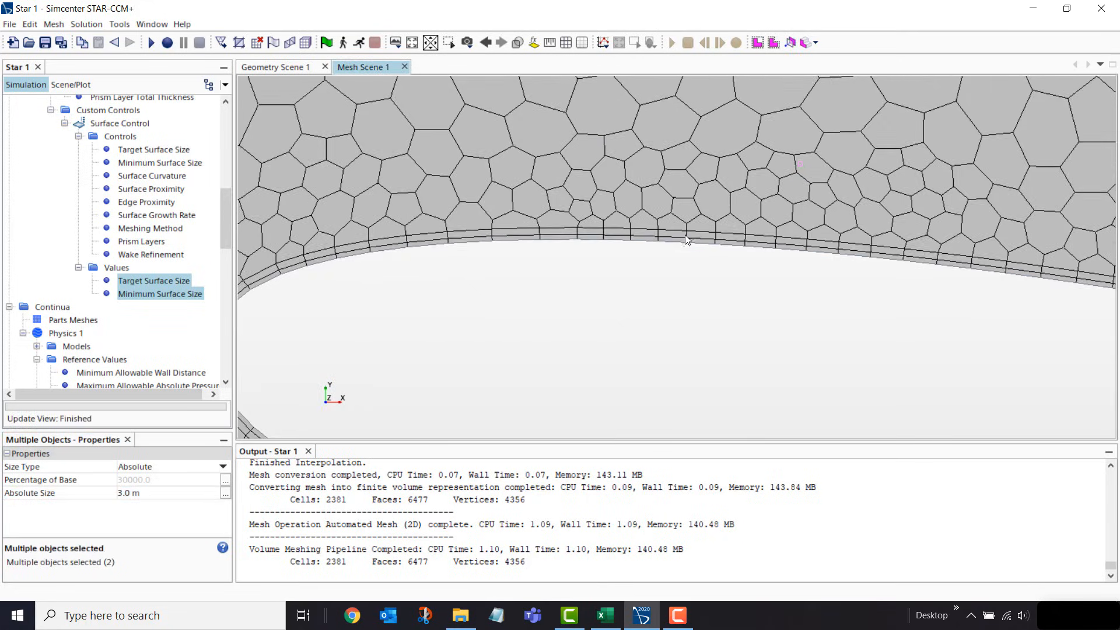
{"action": "scroll", "coordinate": [654, 236], "scroll_direction": "up", "scroll_amount": 4}
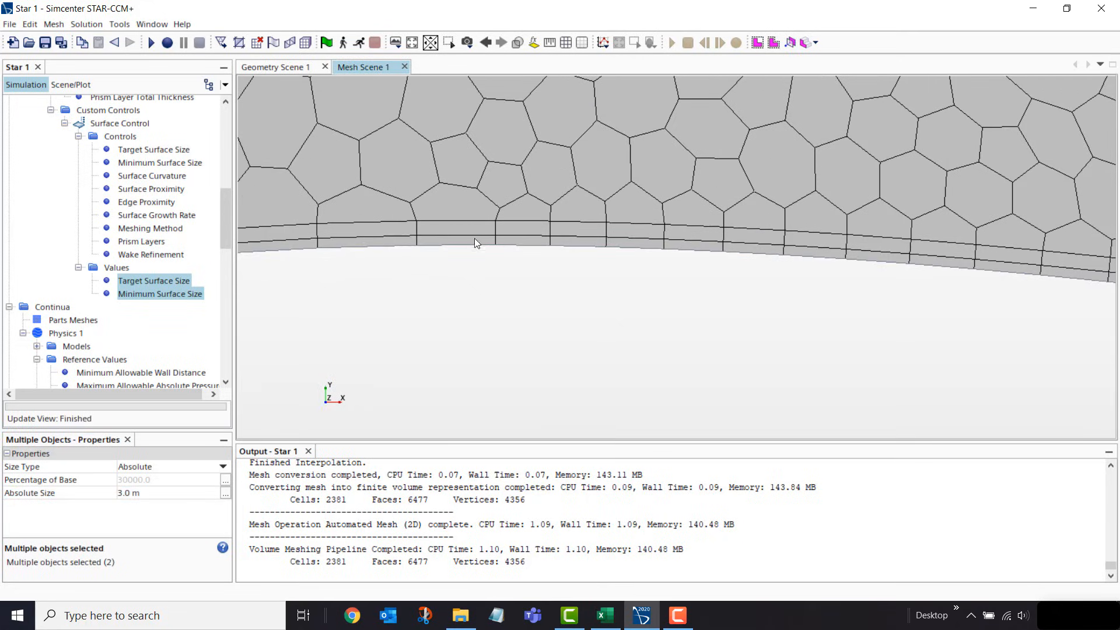
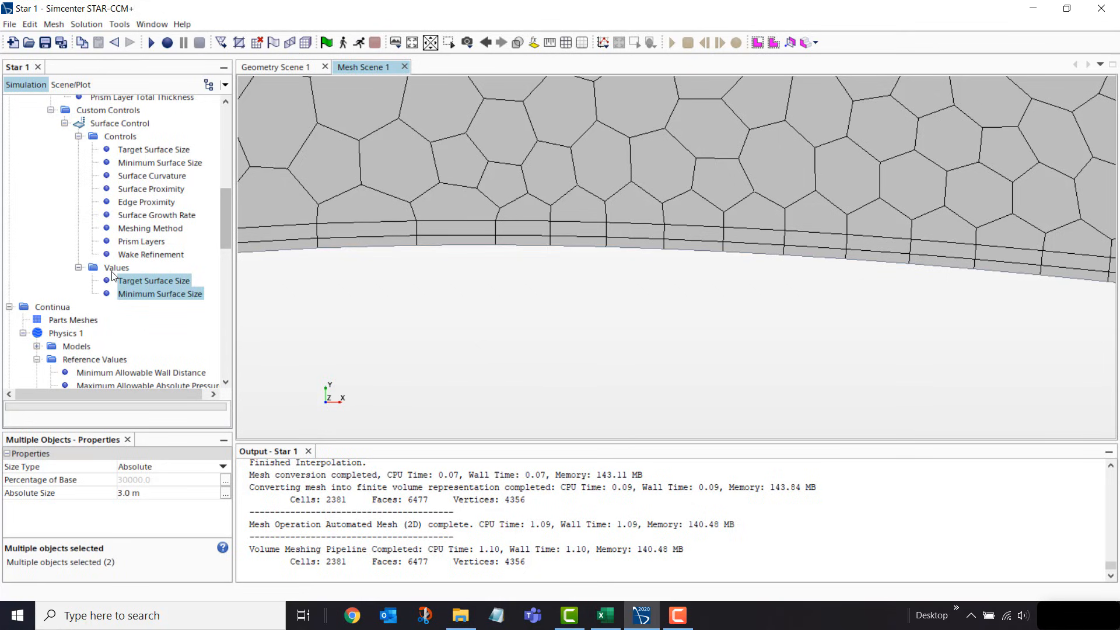
Set the Number of Prism Layers in the default controls of Automated Mesh (2D) to 5
{"action": "scroll", "coordinate": [114, 268], "scroll_direction": "up", "scroll_amount": 5}
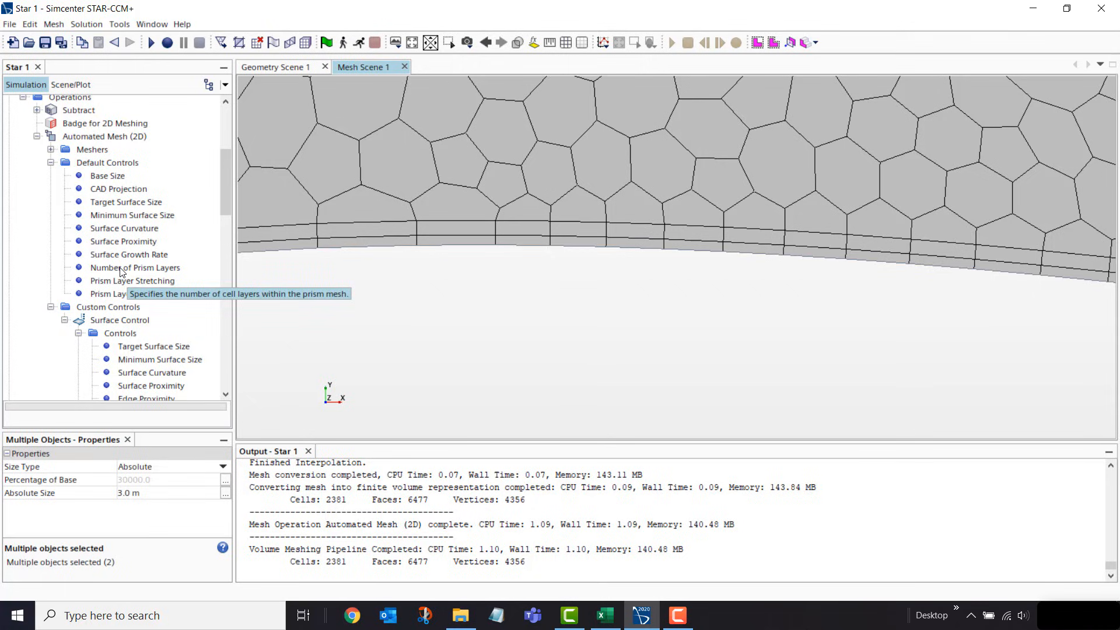
{"action": "left_click", "coordinate": [140, 268]}
{"action": "left_click", "coordinate": [150, 469]}
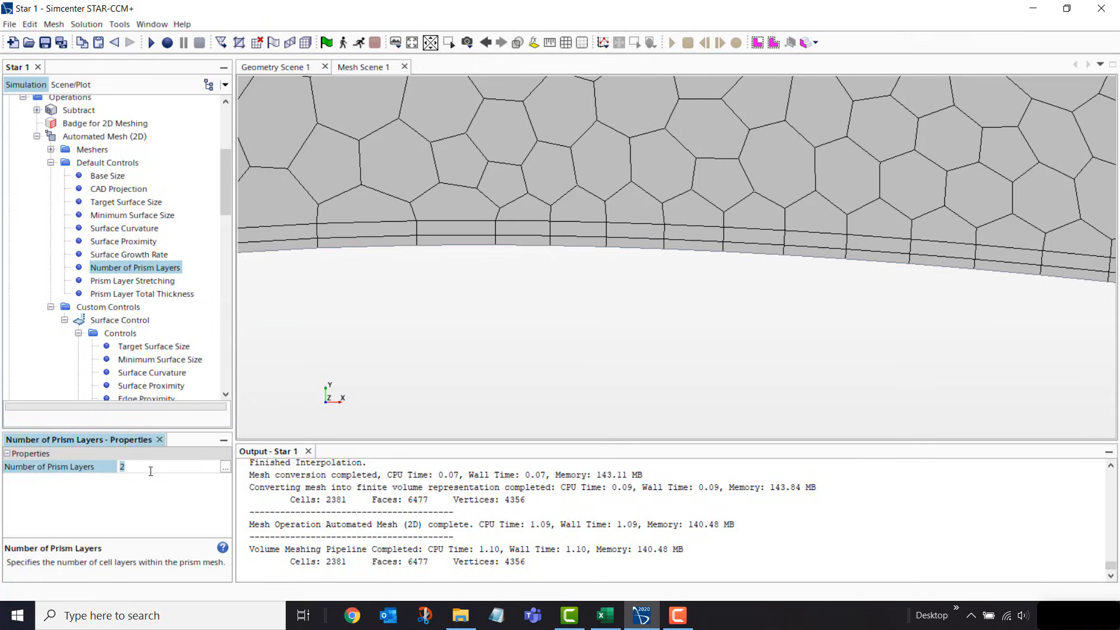
{"action": "type", "text": "5"}
{"action": "key", "text": "Return"}
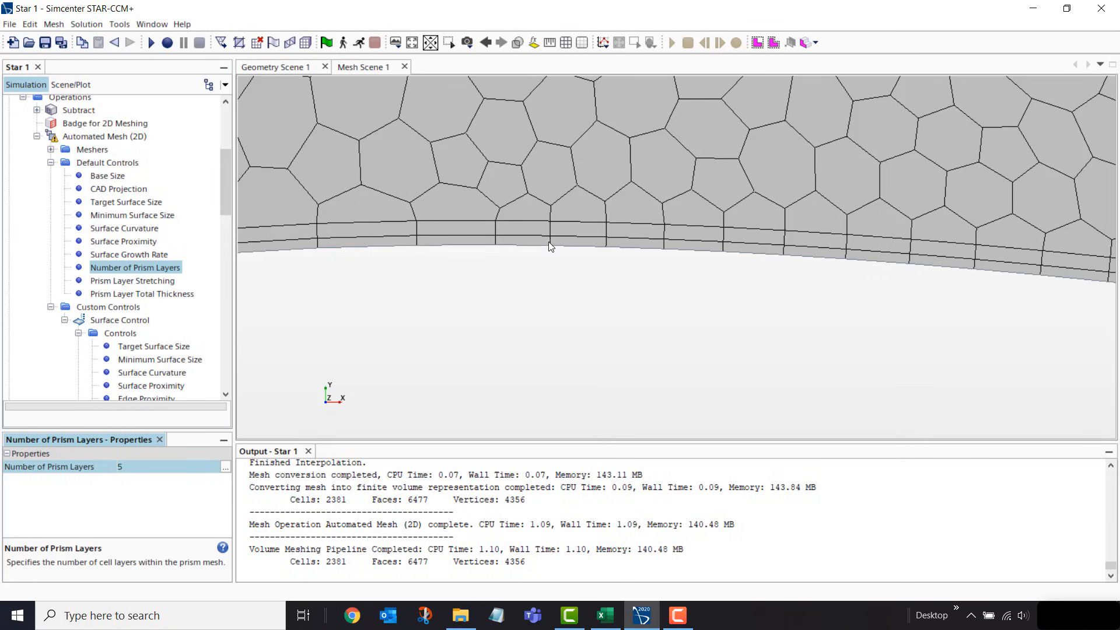
Set the default Prism Layer Total Thickness to 100 percent of base
{"action": "scroll", "coordinate": [551, 271], "scroll_direction": "down", "scroll_amount": 2}
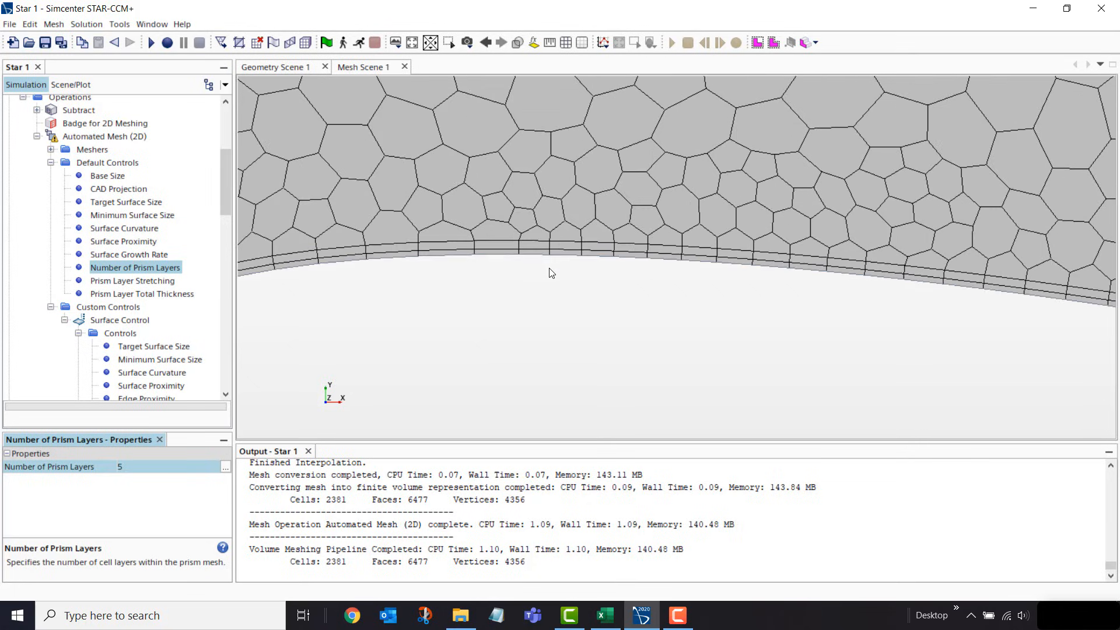
{"action": "left_click", "coordinate": [154, 281]}
{"action": "left_click", "coordinate": [158, 294]}
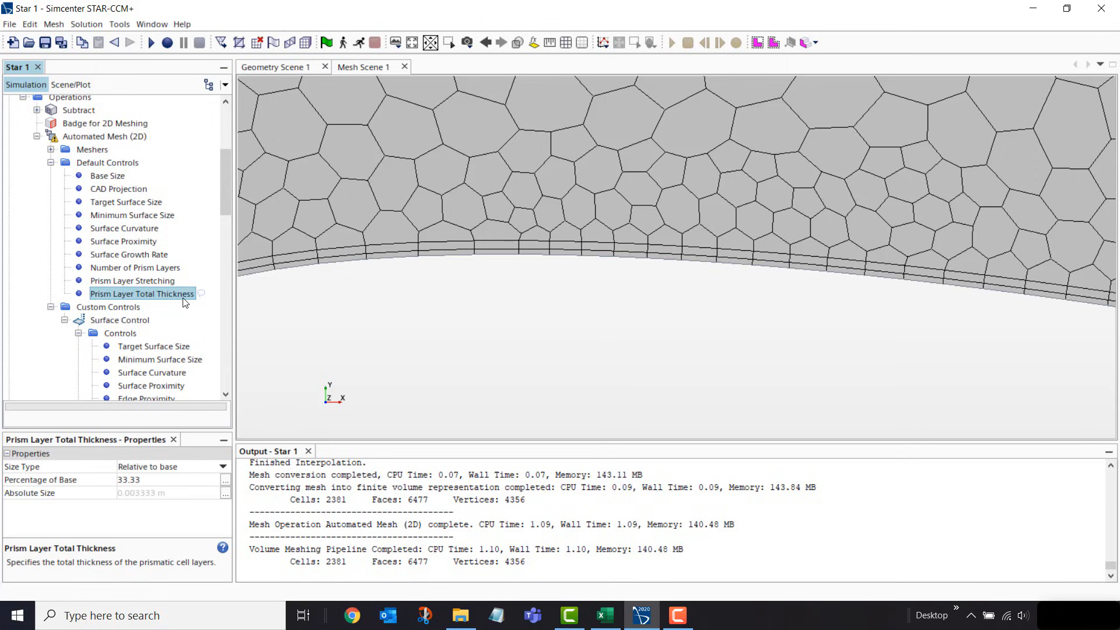
{"action": "left_click", "coordinate": [157, 486]}
{"action": "type", "text": "100"}
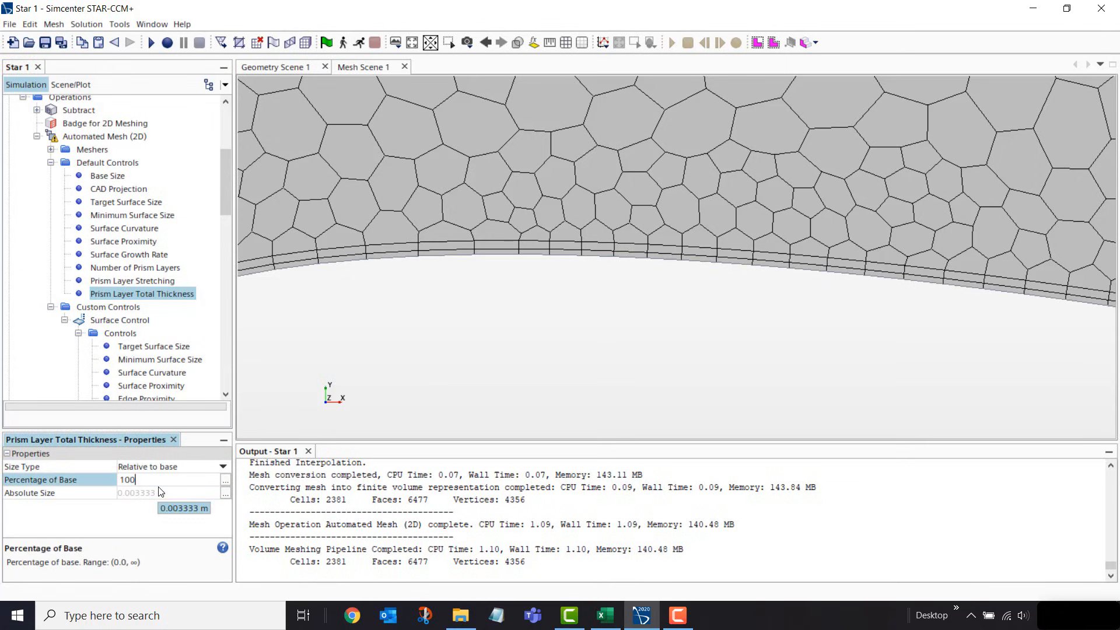
{"action": "key", "text": "Return"}
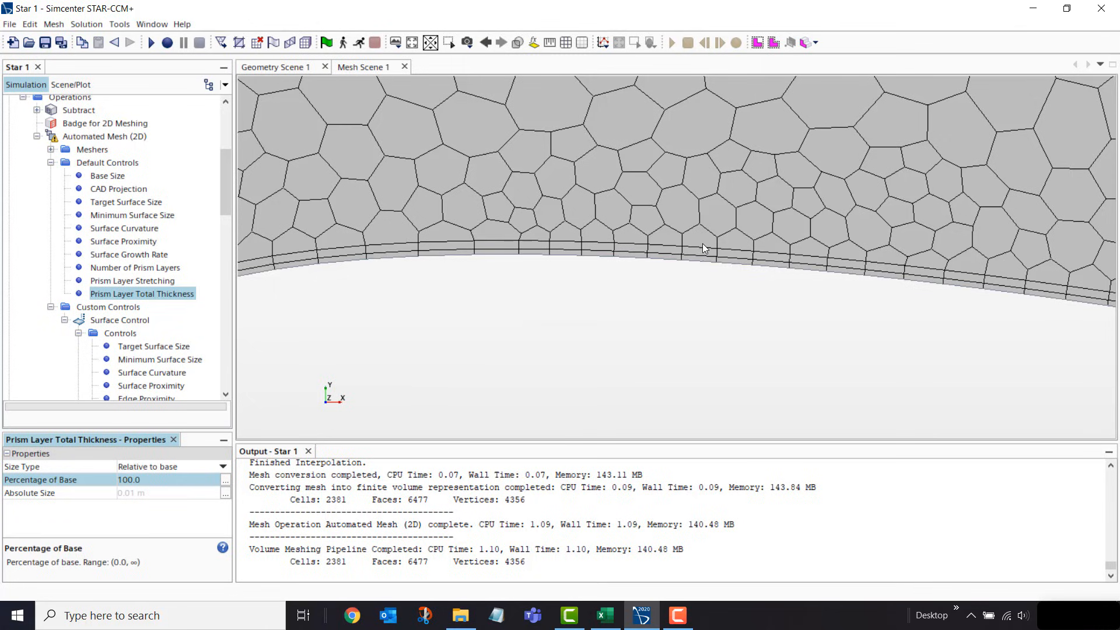
Regenerate the volume mesh with the updated prism layer settings around the wing's nose
{"action": "scroll", "coordinate": [656, 251], "scroll_direction": "up", "scroll_amount": 3}
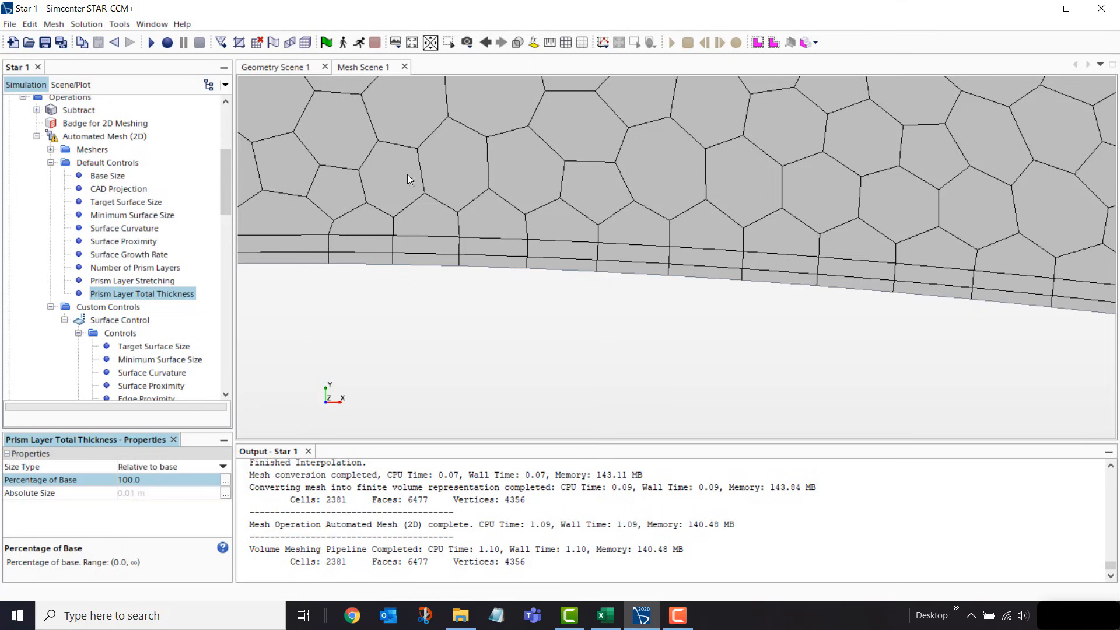
{"action": "scroll", "coordinate": [407, 174], "scroll_direction": "down", "scroll_amount": 5}
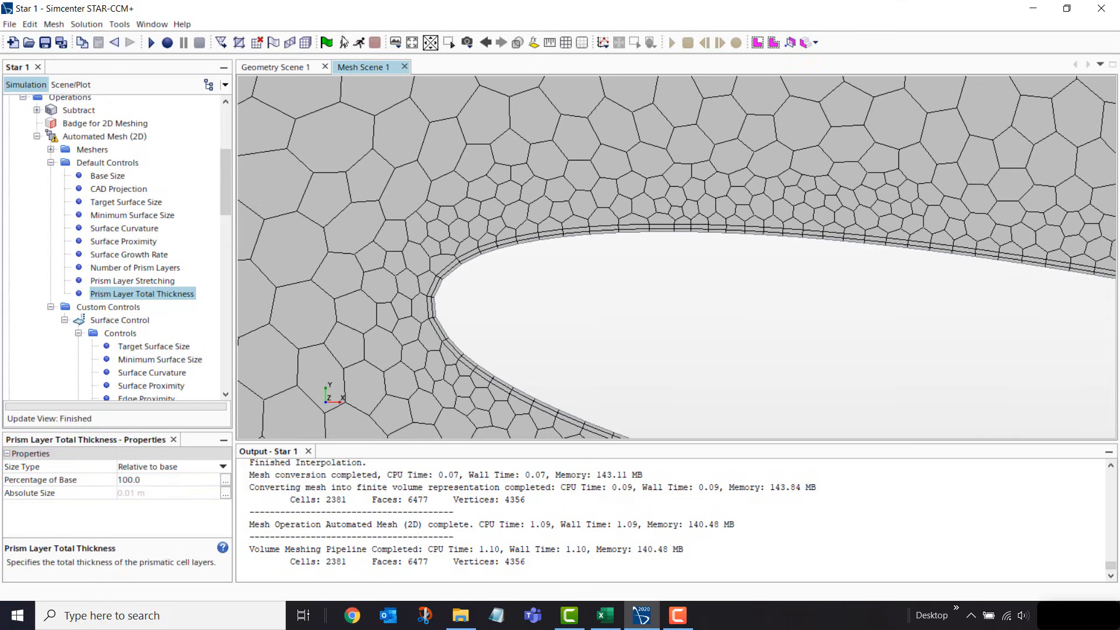
{"action": "left_click", "coordinate": [303, 42]}
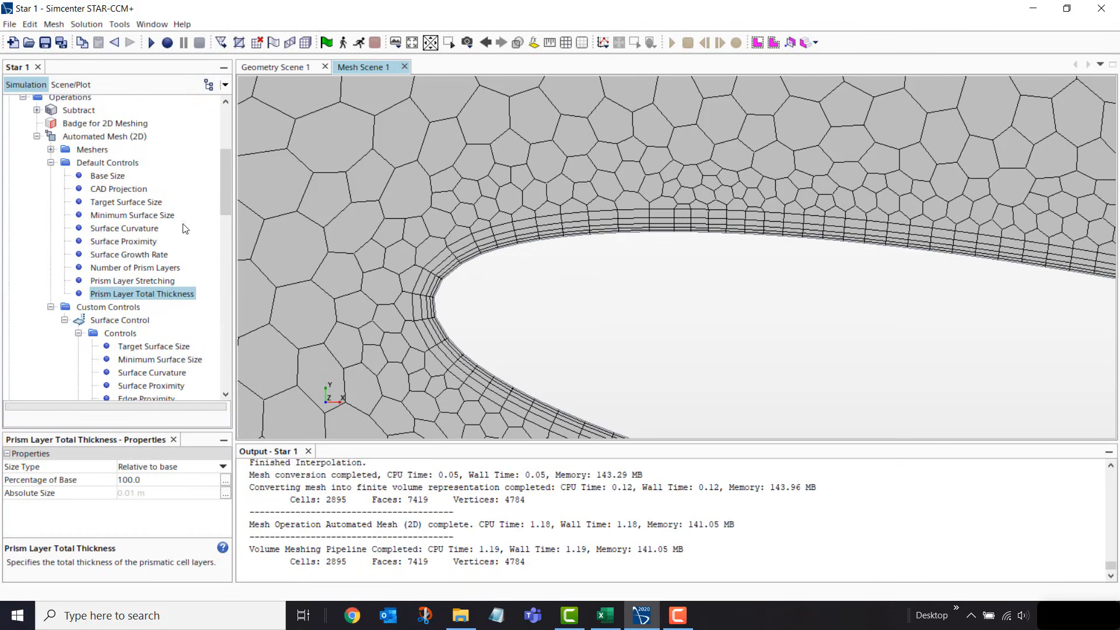
Add a Volumetric Control to the Custom Controls of Automated Mesh (2D) and select it
{"action": "left_click_drag", "start_coordinate": [224, 198], "coordinate": [220, 230]}
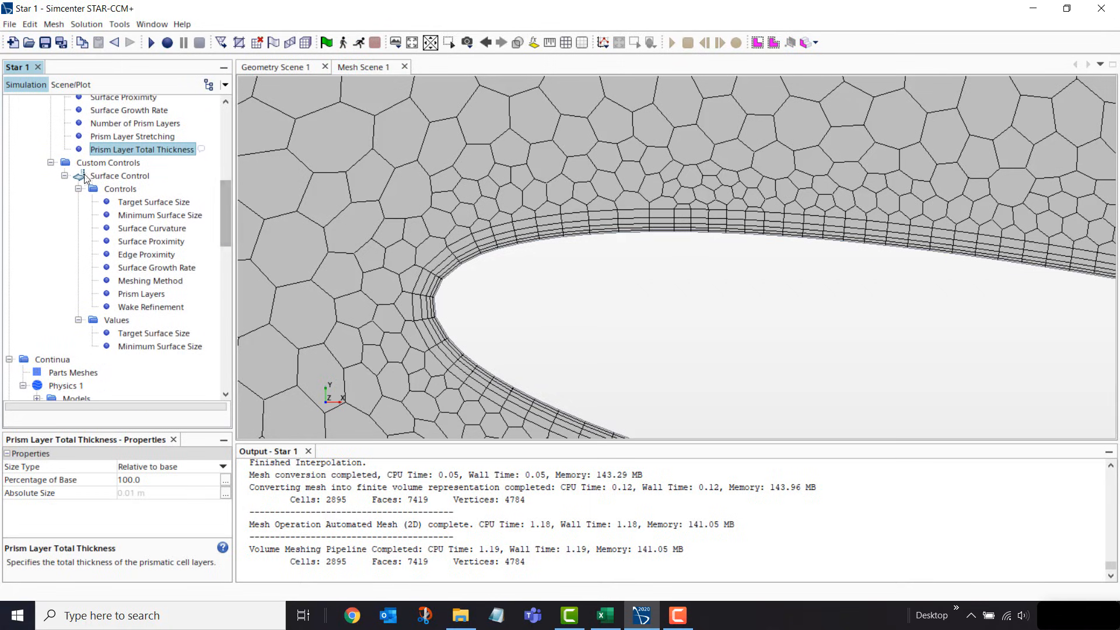
{"action": "left_click", "coordinate": [119, 165]}
{"action": "right_click", "coordinate": [119, 165]}
{"action": "mouse_move", "coordinate": [155, 173]}
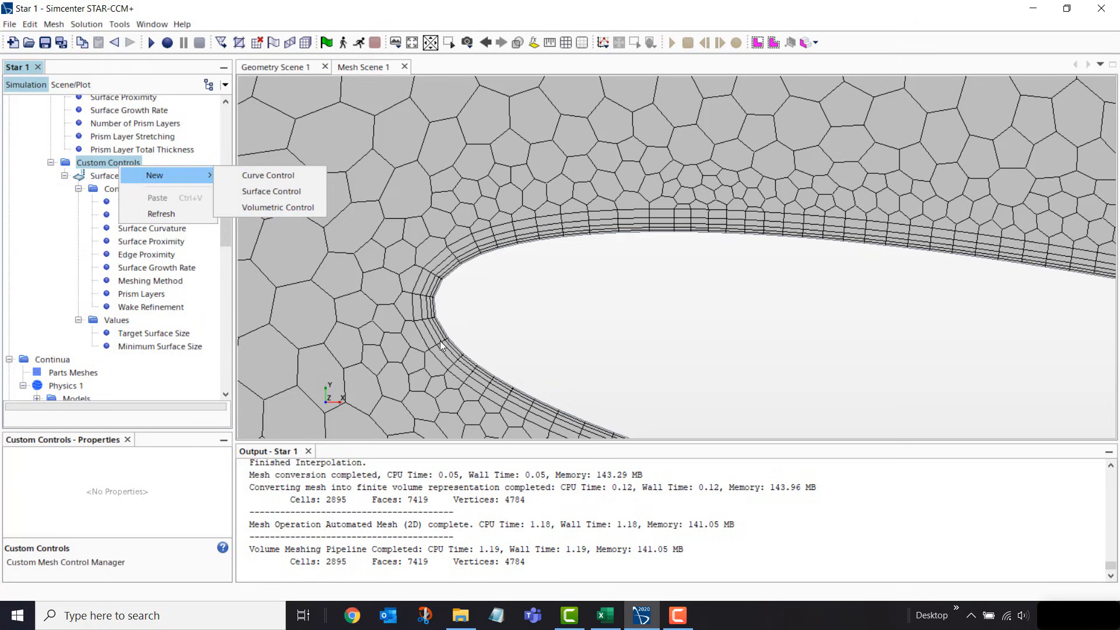
{"action": "left_click", "coordinate": [254, 209]}
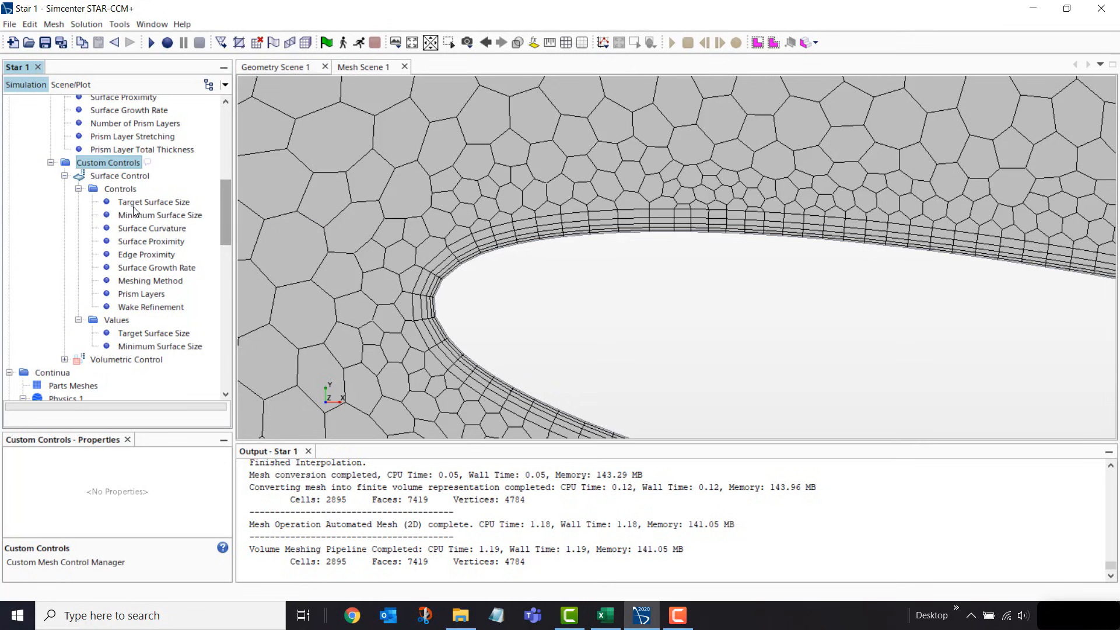
{"action": "left_click", "coordinate": [108, 360]}
{"action": "scroll", "coordinate": [105, 367], "scroll_direction": "down", "scroll_amount": 2}
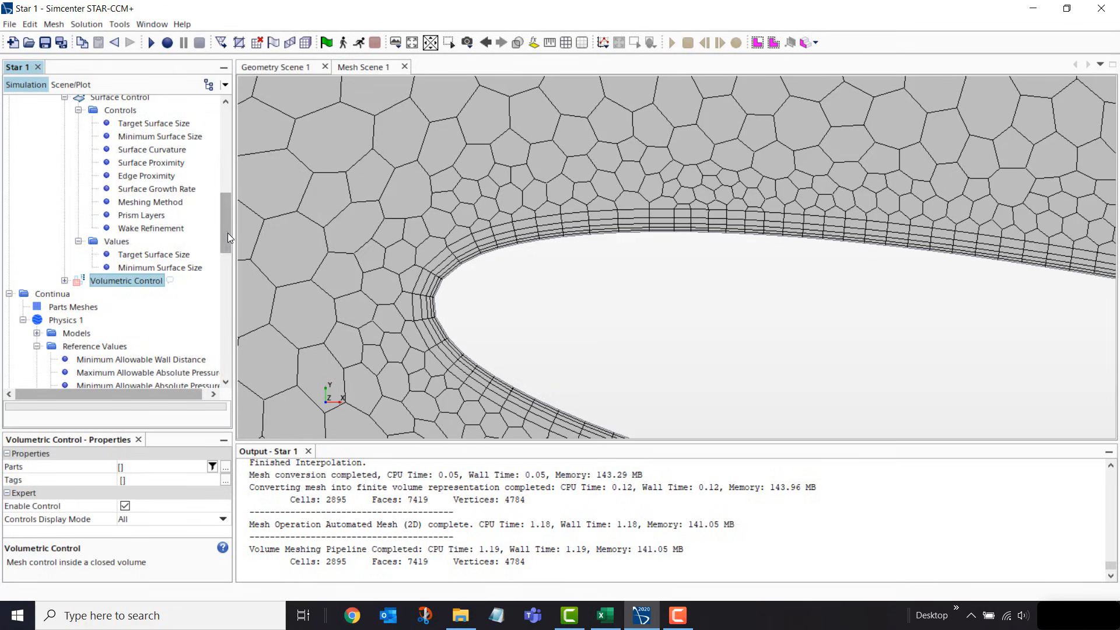
Begin a new cylinder shape part at the wing's leading edge and set its radius to 0.07 m
{"action": "left_click_drag", "start_coordinate": [228, 233], "coordinate": [227, 148]}
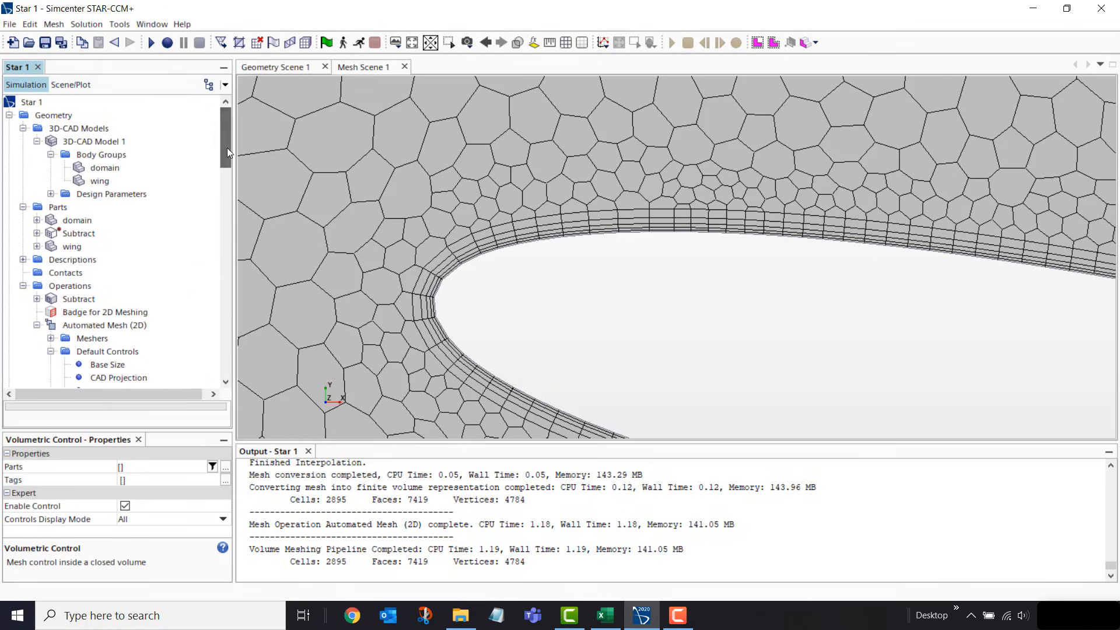
{"action": "left_click", "coordinate": [58, 208]}
{"action": "right_click", "coordinate": [58, 208]}
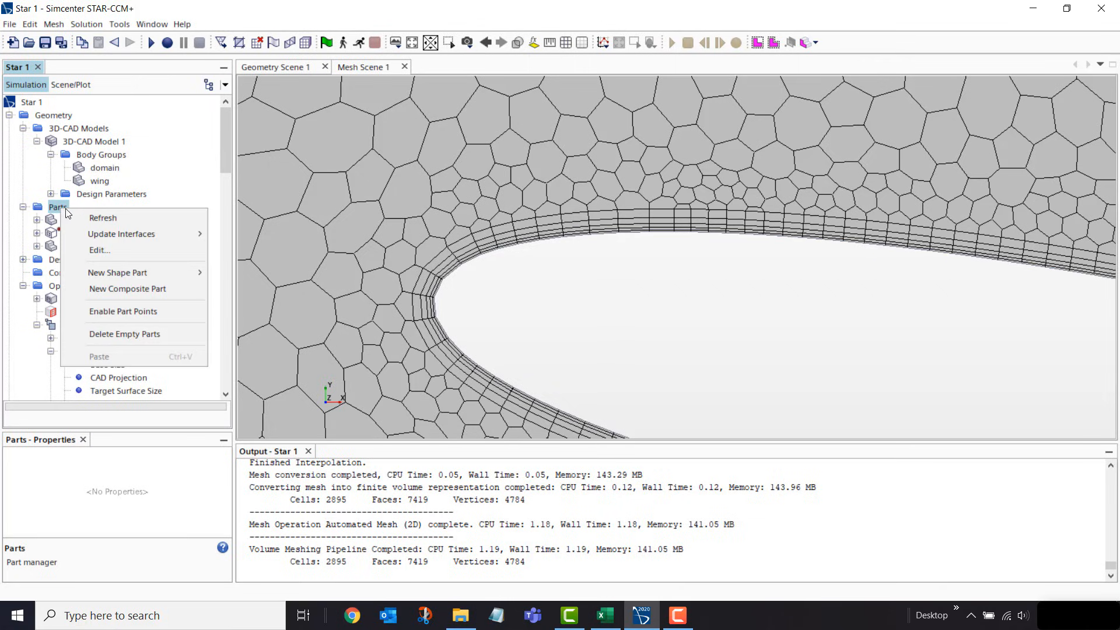
{"action": "mouse_move", "coordinate": [169, 271]}
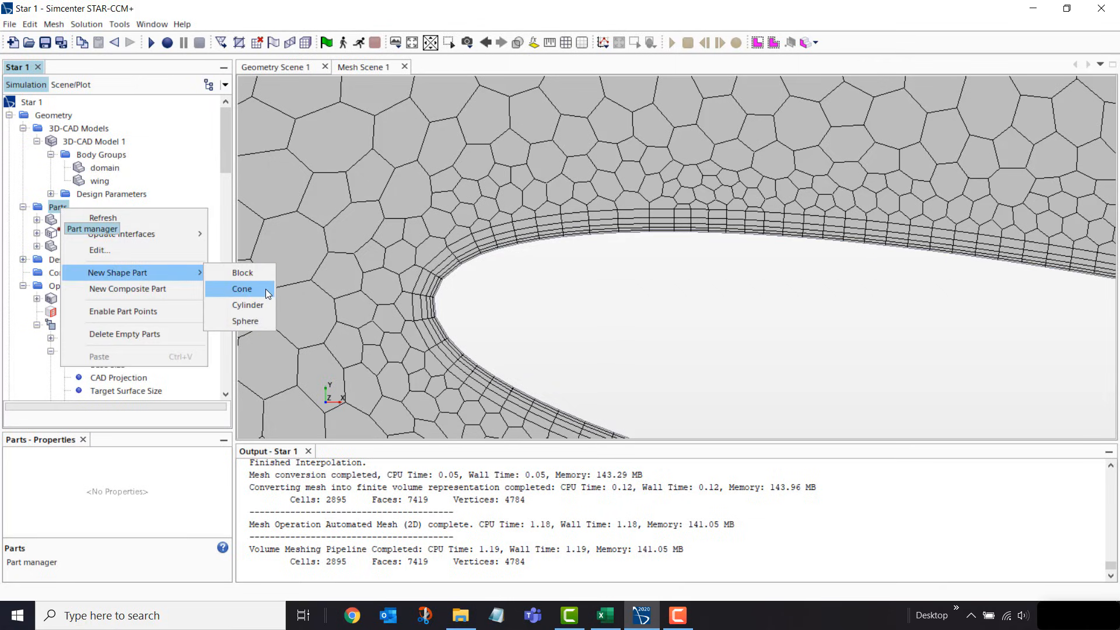
{"action": "left_click", "coordinate": [261, 306]}
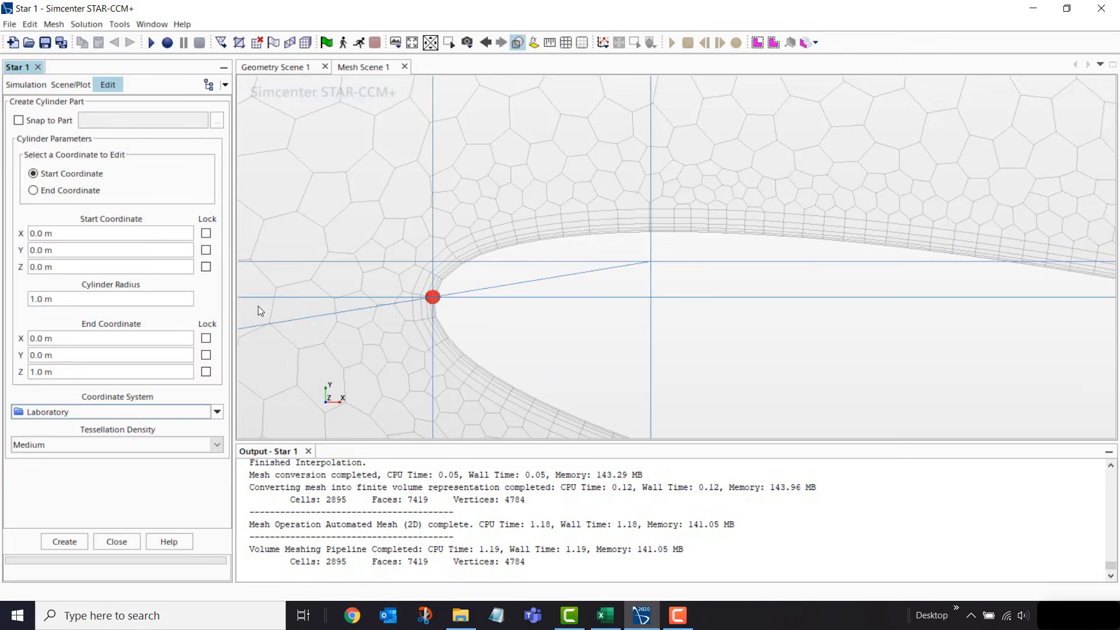
{"action": "scroll", "coordinate": [641, 304], "scroll_direction": "down", "scroll_amount": 5}
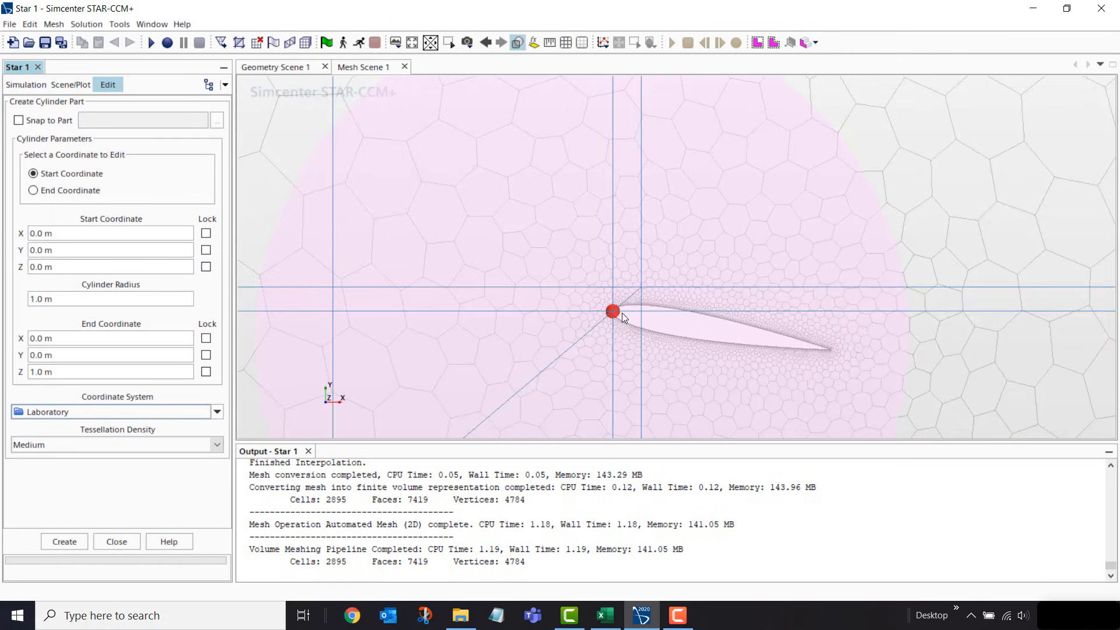
{"action": "scroll", "coordinate": [622, 313], "scroll_direction": "down", "scroll_amount": 3}
{"action": "middle_click_drag", "start_coordinate": [786, 377], "coordinate": [869, 351]}
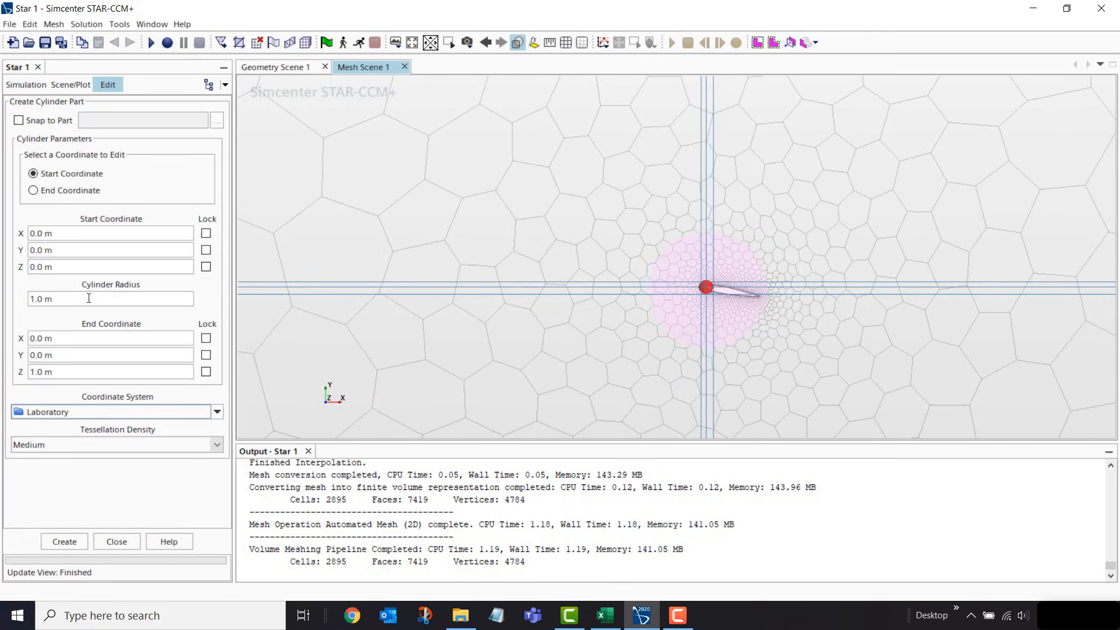
{"action": "left_click", "coordinate": [90, 299]}
{"action": "type", "text": "0.07 m"}
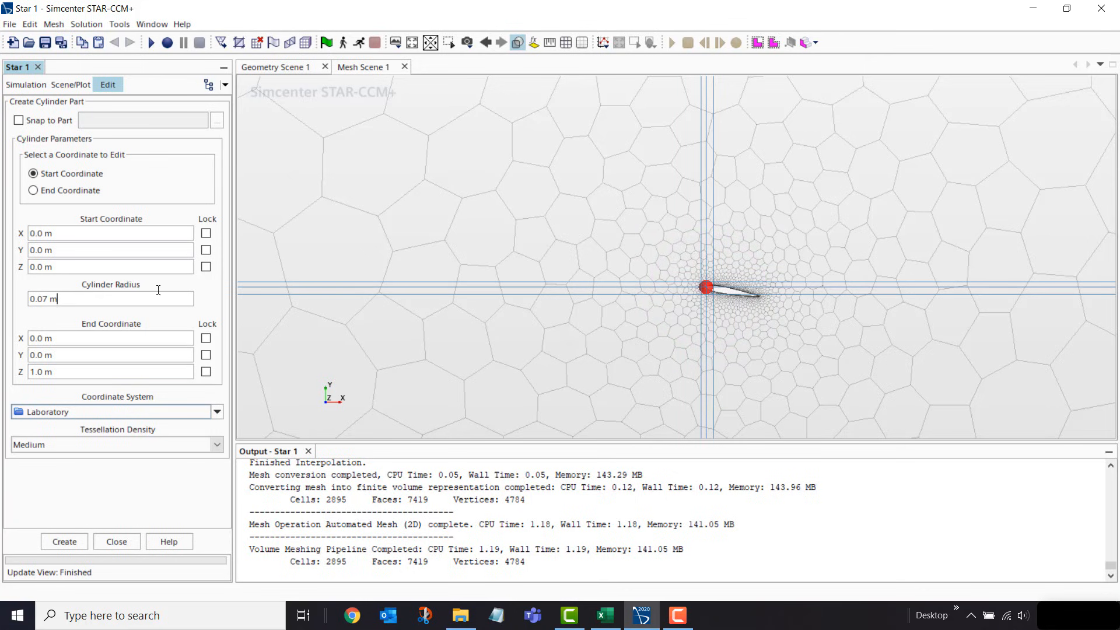
{"action": "scroll", "coordinate": [727, 303], "scroll_direction": "up", "scroll_amount": 6}
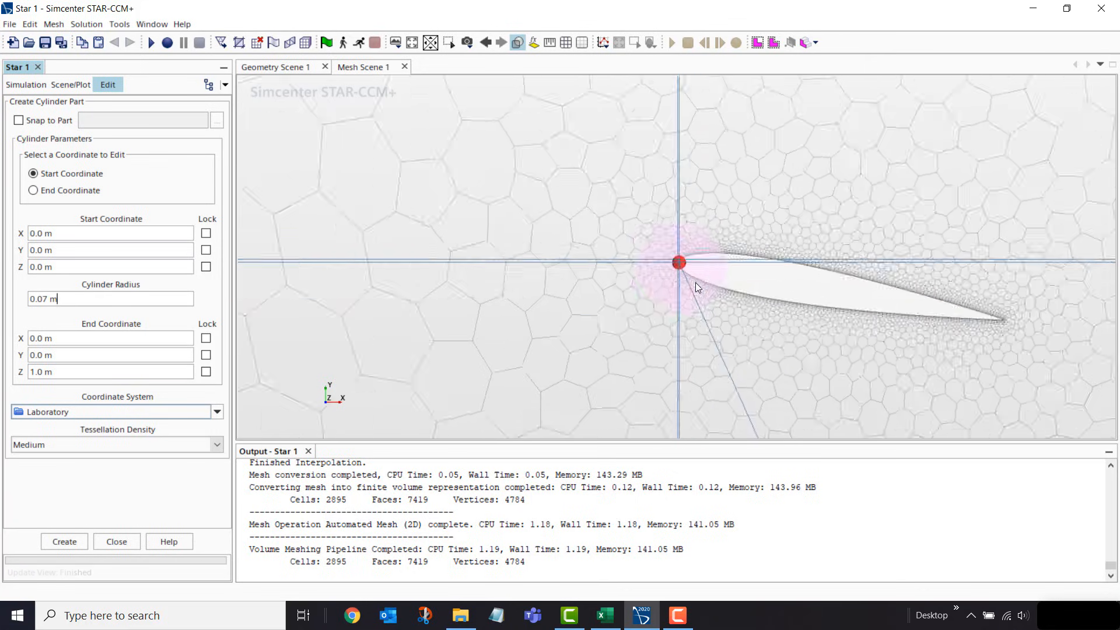
{"action": "scroll", "coordinate": [752, 309], "scroll_direction": "down", "scroll_amount": 3}
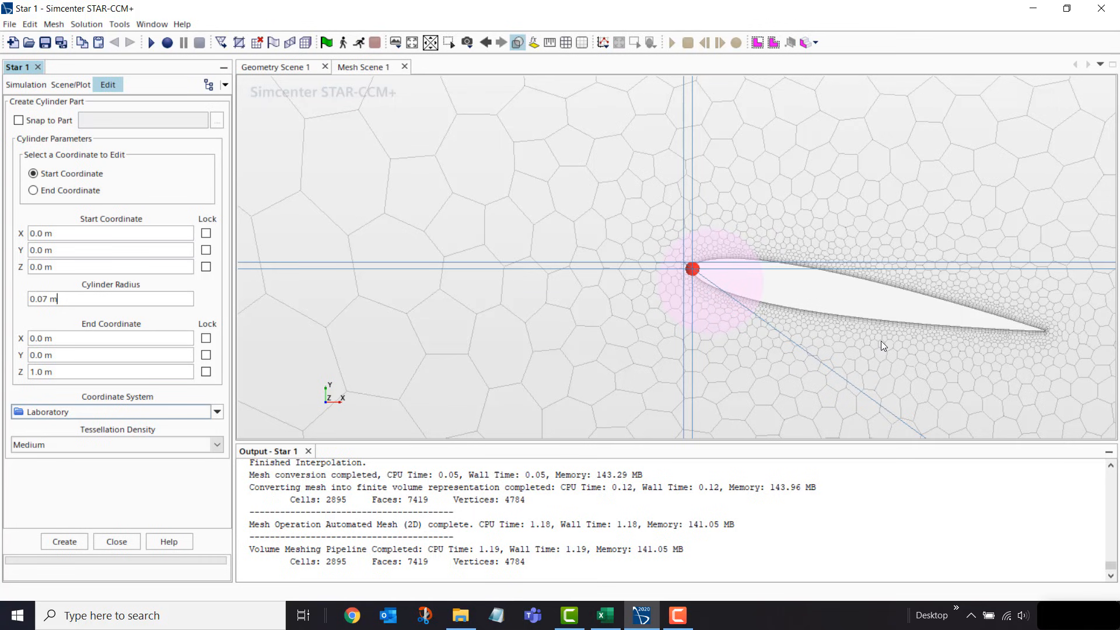
{"action": "middle_click_drag", "start_coordinate": [880, 343], "coordinate": [712, 274]}
Switch the mesh scene to parallel projection, create the cylinder part and check its position at the leading edge
{"action": "left_click", "coordinate": [467, 42]}
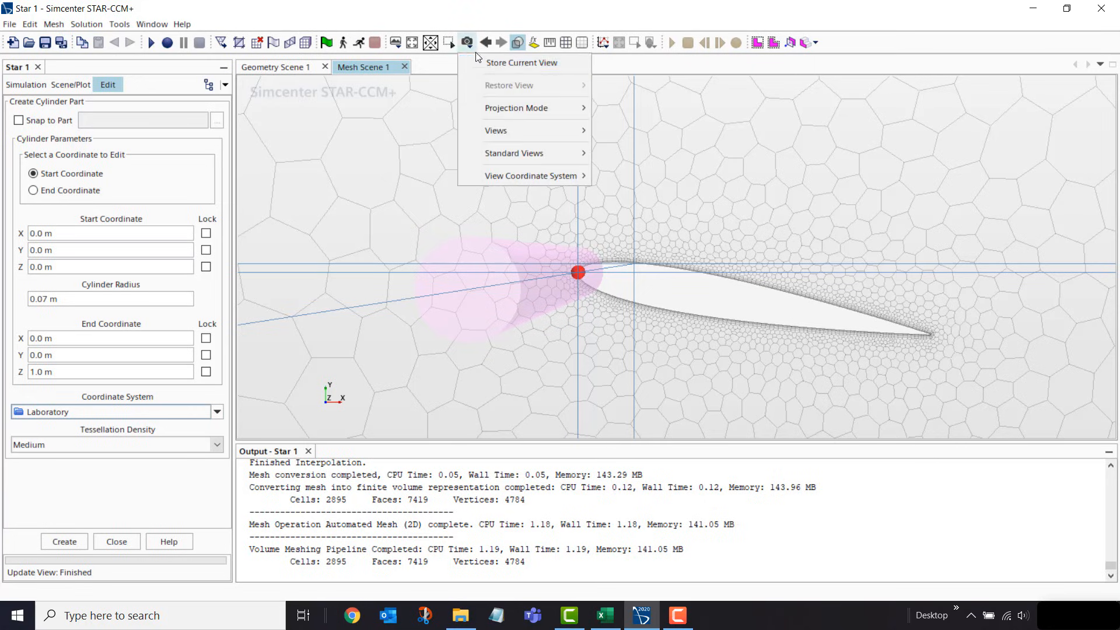
{"action": "mouse_move", "coordinate": [499, 105]}
{"action": "left_click", "coordinate": [639, 126]}
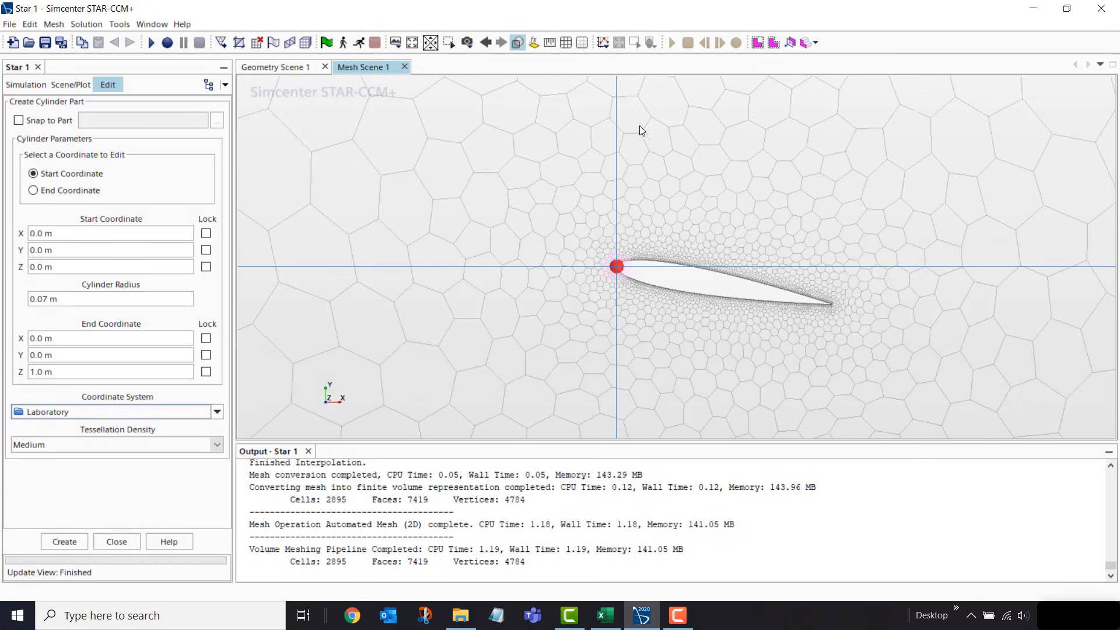
{"action": "middle_click_drag", "start_coordinate": [738, 212], "coordinate": [657, 195]}
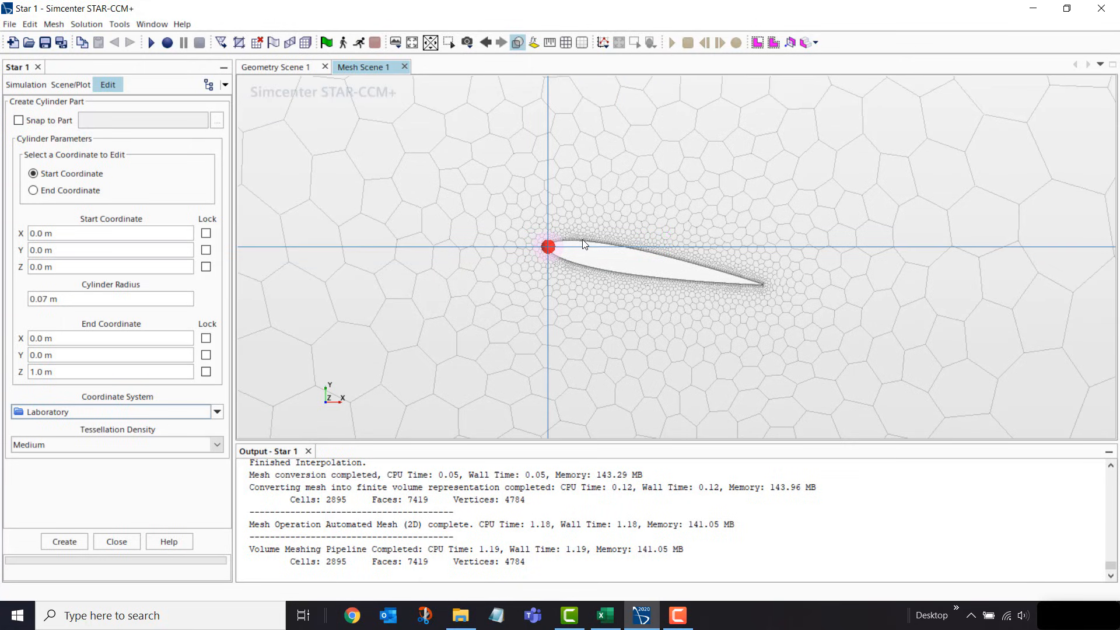
{"action": "left_click", "coordinate": [69, 542]}
{"action": "left_click", "coordinate": [116, 542]}
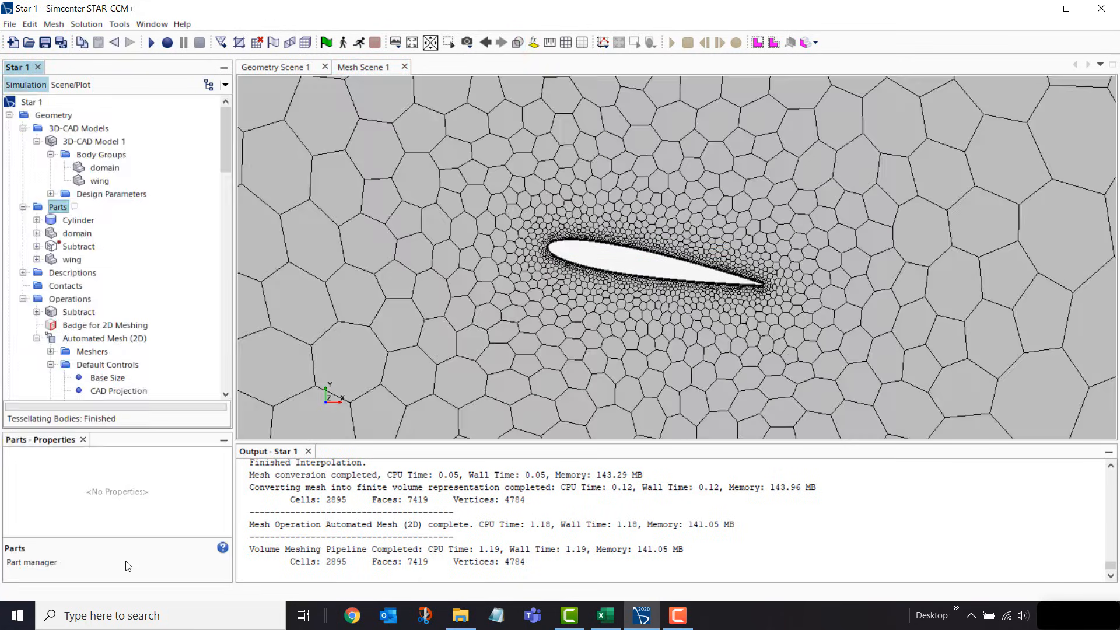
{"action": "left_click", "coordinate": [76, 222]}
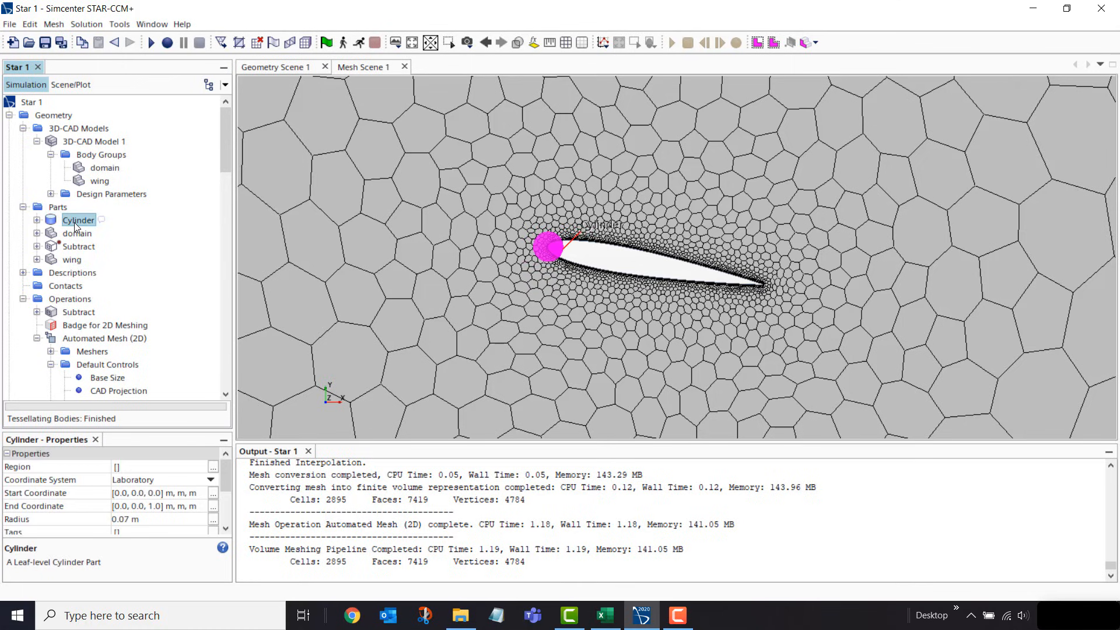
Assign the Cylinder part to the Volumetric Control
{"action": "scroll", "coordinate": [117, 350], "scroll_direction": "down", "scroll_amount": 6}
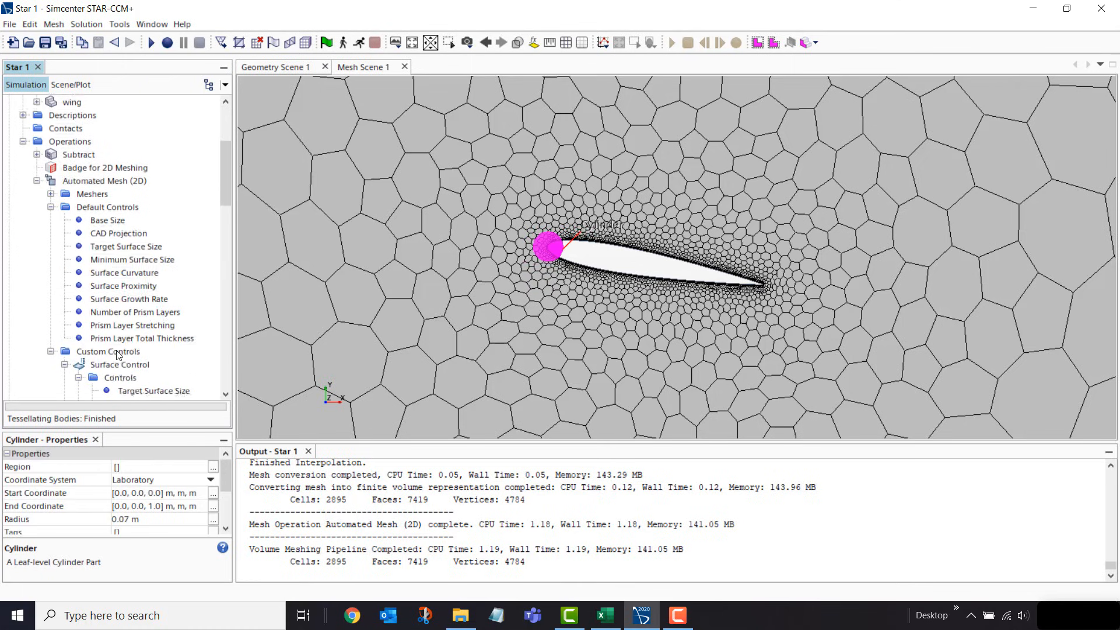
{"action": "scroll", "coordinate": [117, 355], "scroll_direction": "down", "scroll_amount": 4}
{"action": "left_click", "coordinate": [112, 315]}
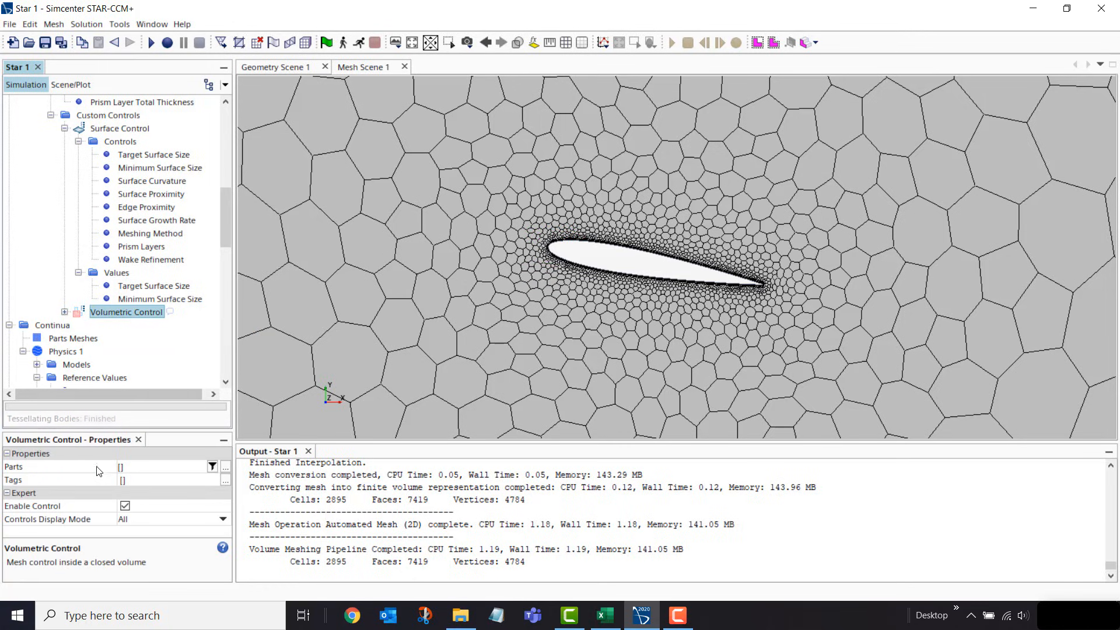
{"action": "left_click", "coordinate": [132, 466]}
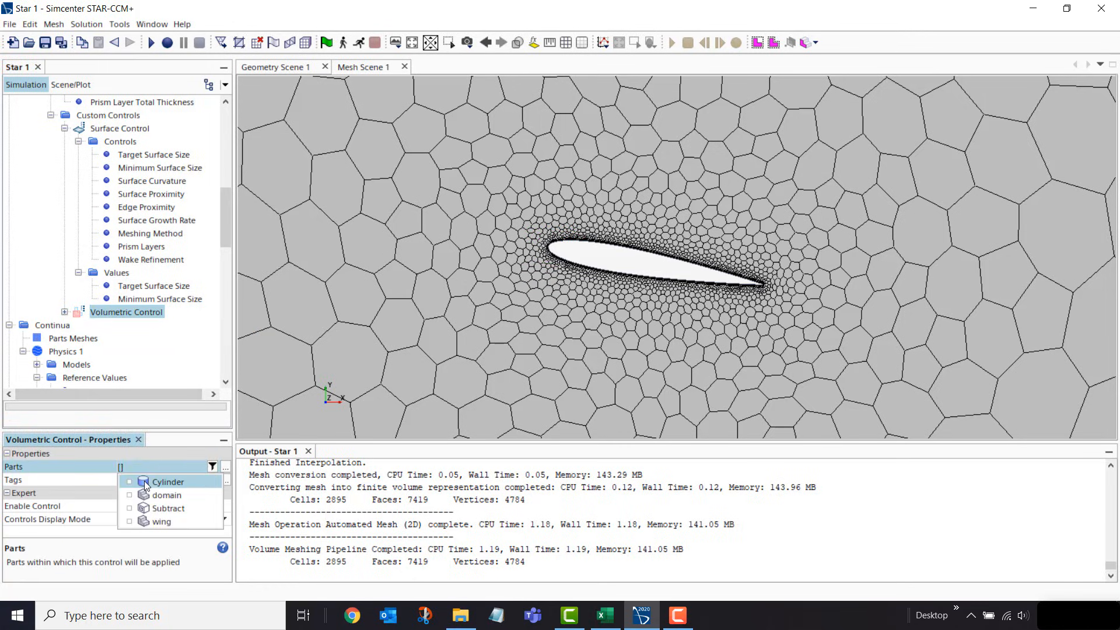
{"action": "left_click", "coordinate": [147, 481]}
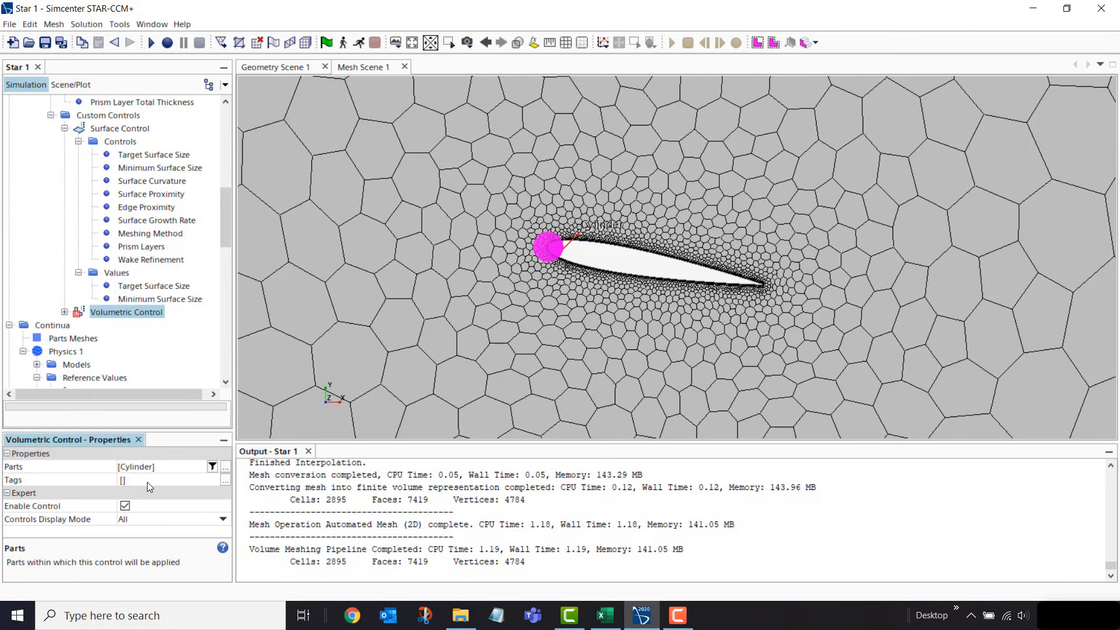
Enable Customize Size for the 2D Surface Mesher in the Volumetric Control
{"action": "left_click", "coordinate": [64, 312]}
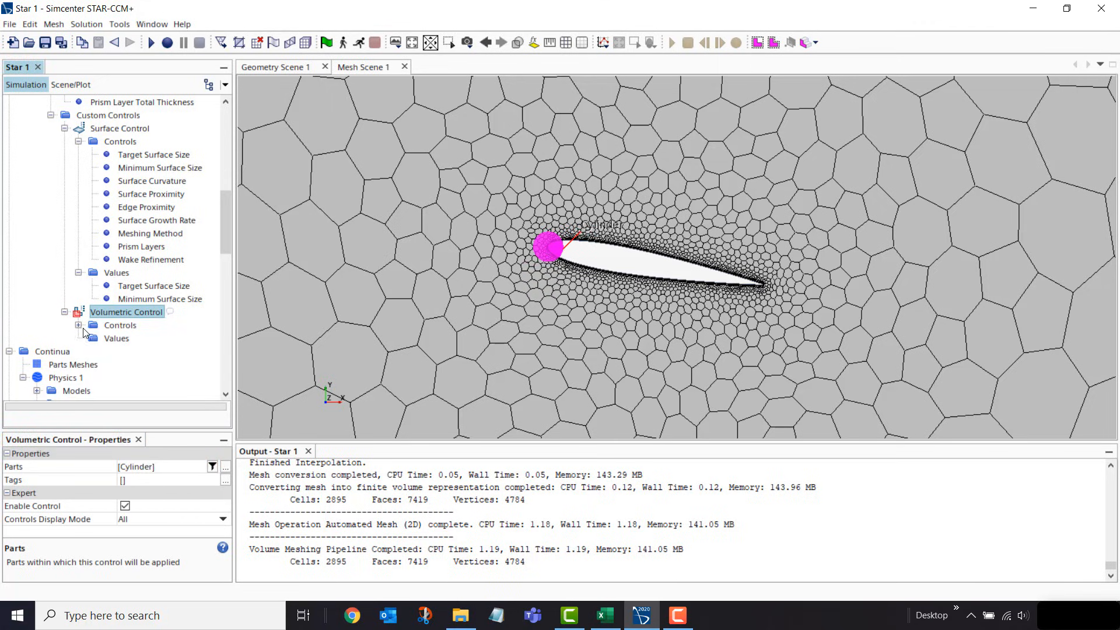
{"action": "left_click", "coordinate": [79, 325]}
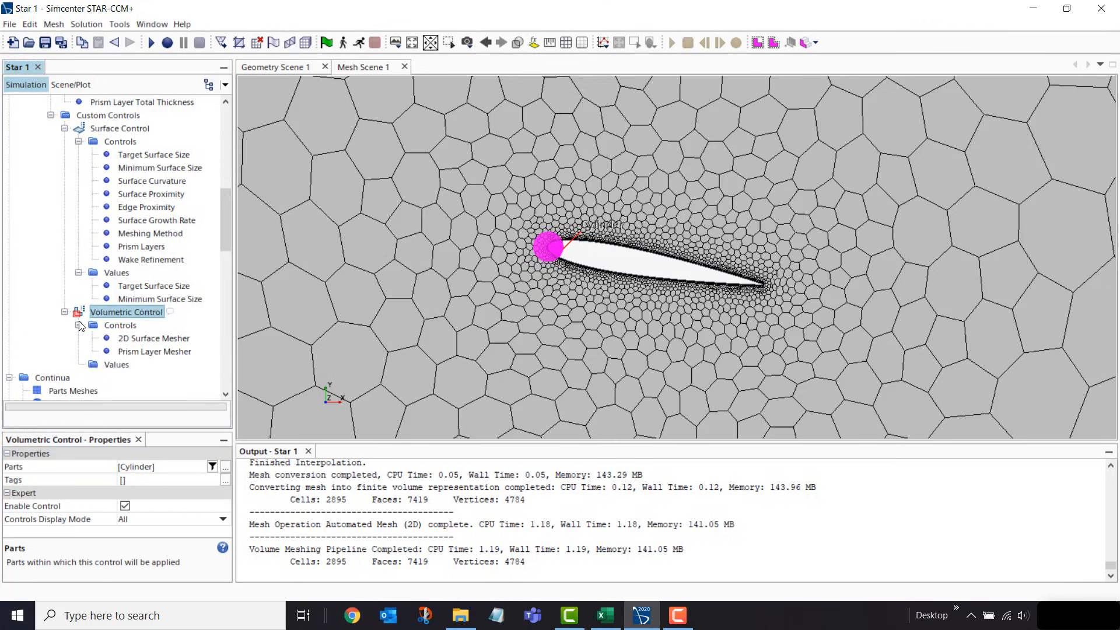
{"action": "left_click", "coordinate": [144, 339]}
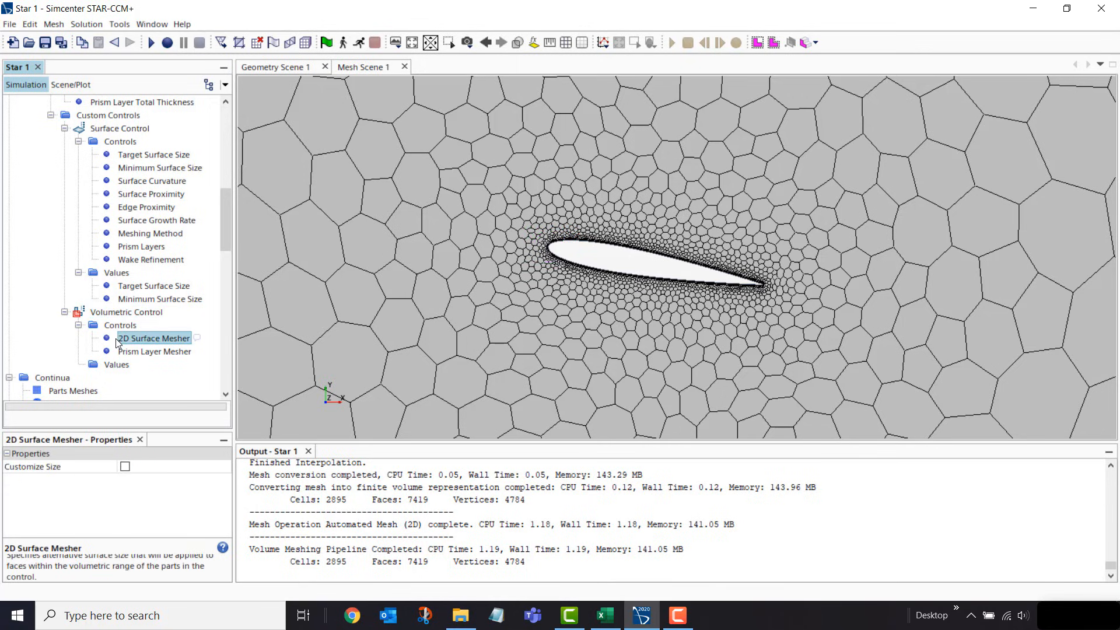
{"action": "left_click", "coordinate": [125, 470]}
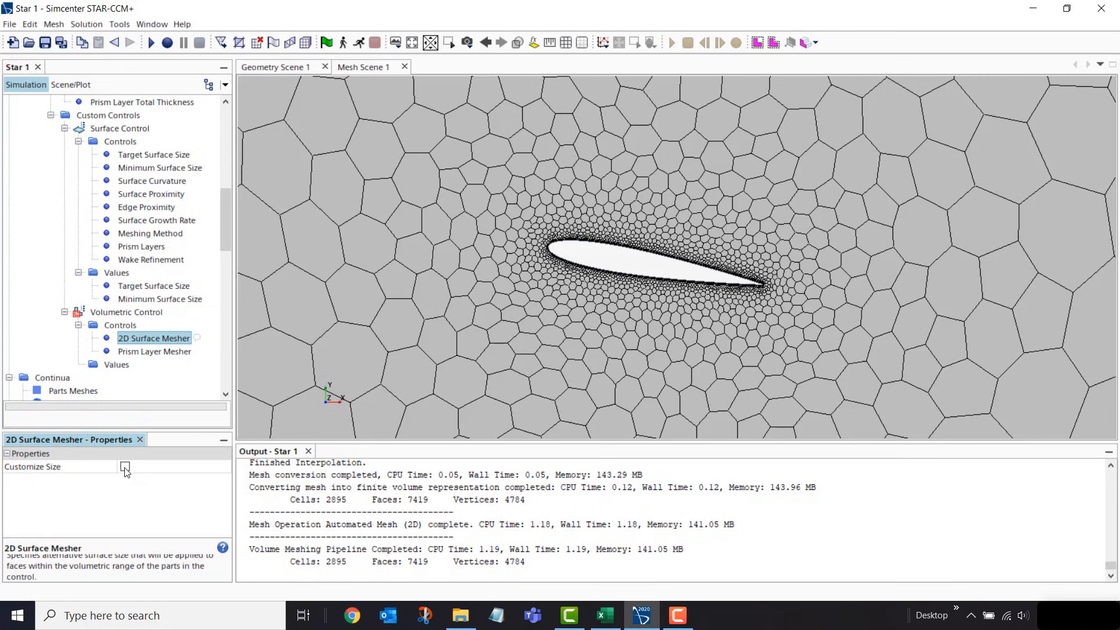
{"action": "left_click", "coordinate": [125, 466]}
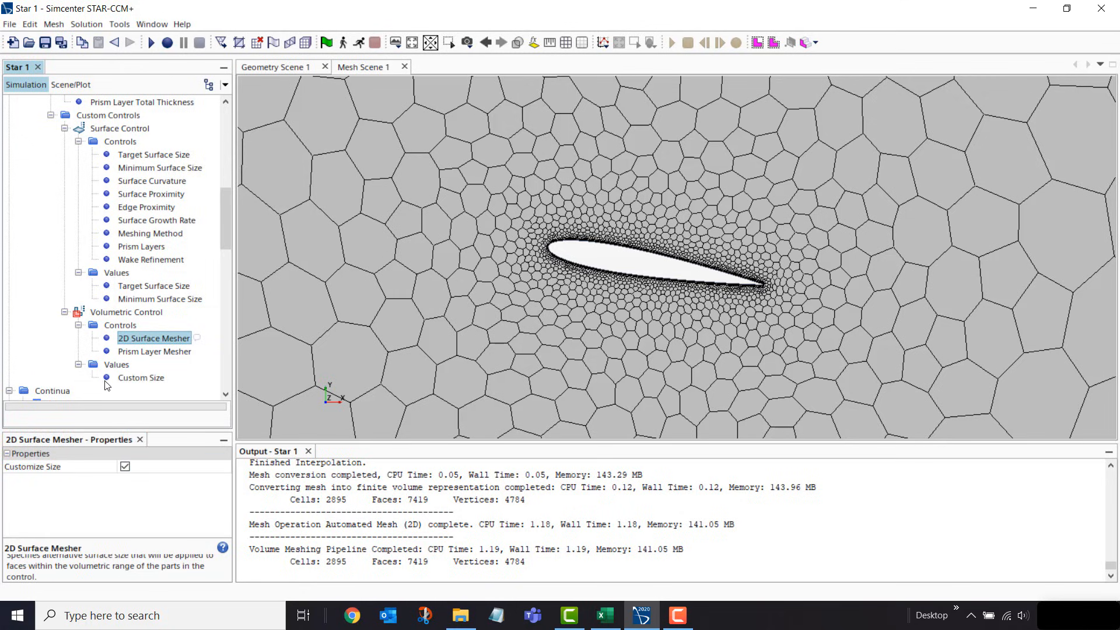
Set the Volumetric Control's Custom Size to 50 percent of base
{"action": "left_click", "coordinate": [124, 377]}
{"action": "left_click", "coordinate": [148, 481]}
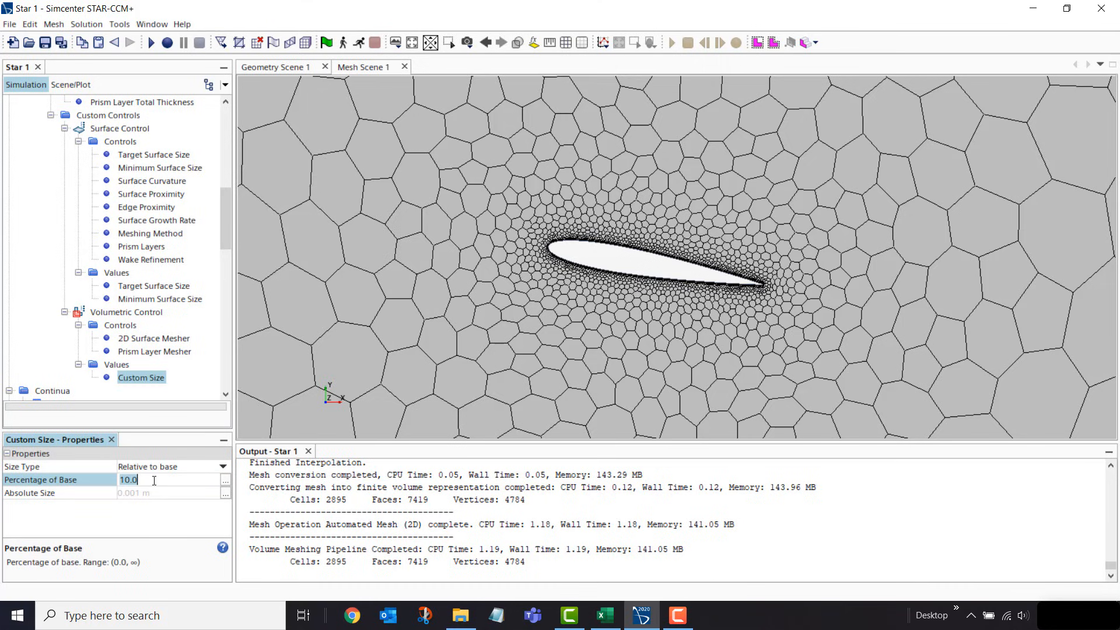
{"action": "type", "text": "50"}
{"action": "key", "text": "Return"}
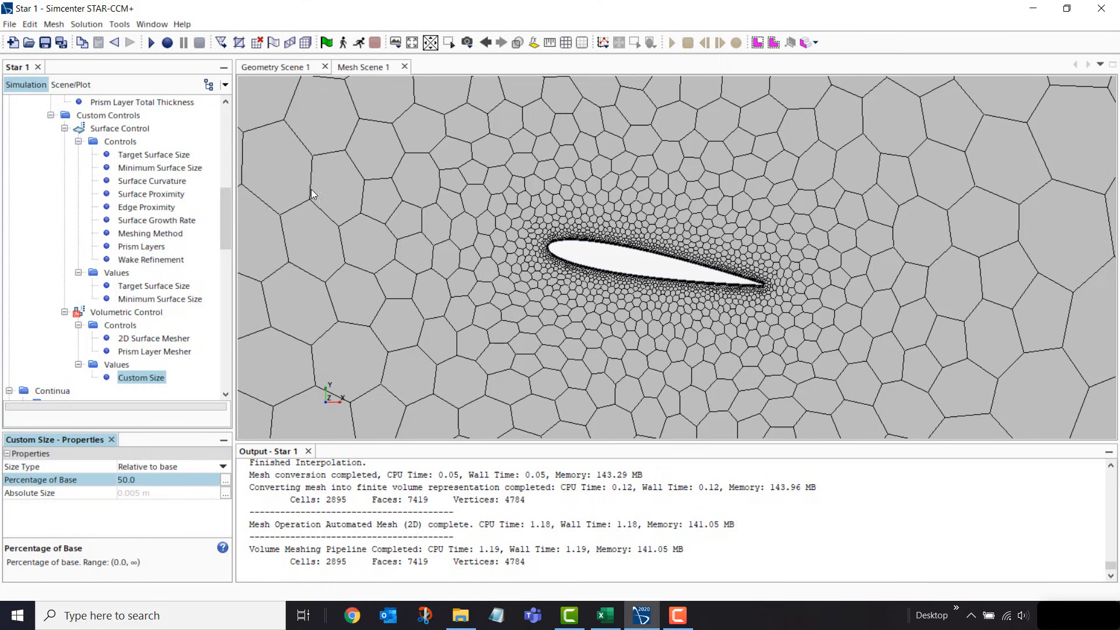
Regenerate the volume mesh and inspect the refined cells around the wing's leading edge
{"action": "scroll", "coordinate": [584, 267], "scroll_direction": "up", "scroll_amount": 4}
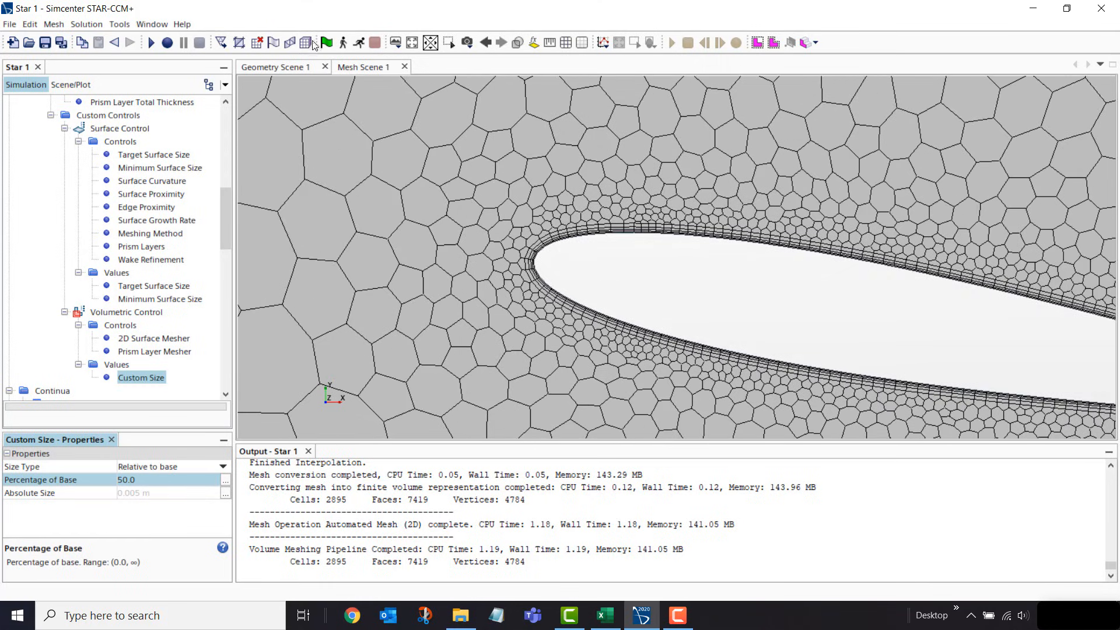
{"action": "left_click", "coordinate": [305, 43]}
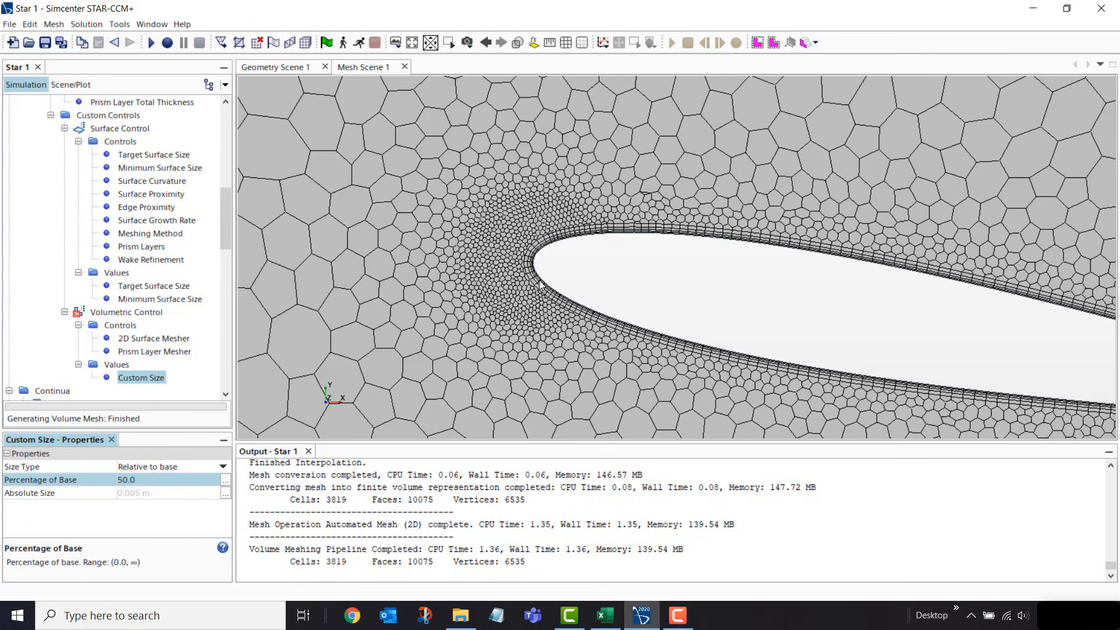
{"action": "scroll", "coordinate": [538, 264], "scroll_direction": "up", "scroll_amount": 2}
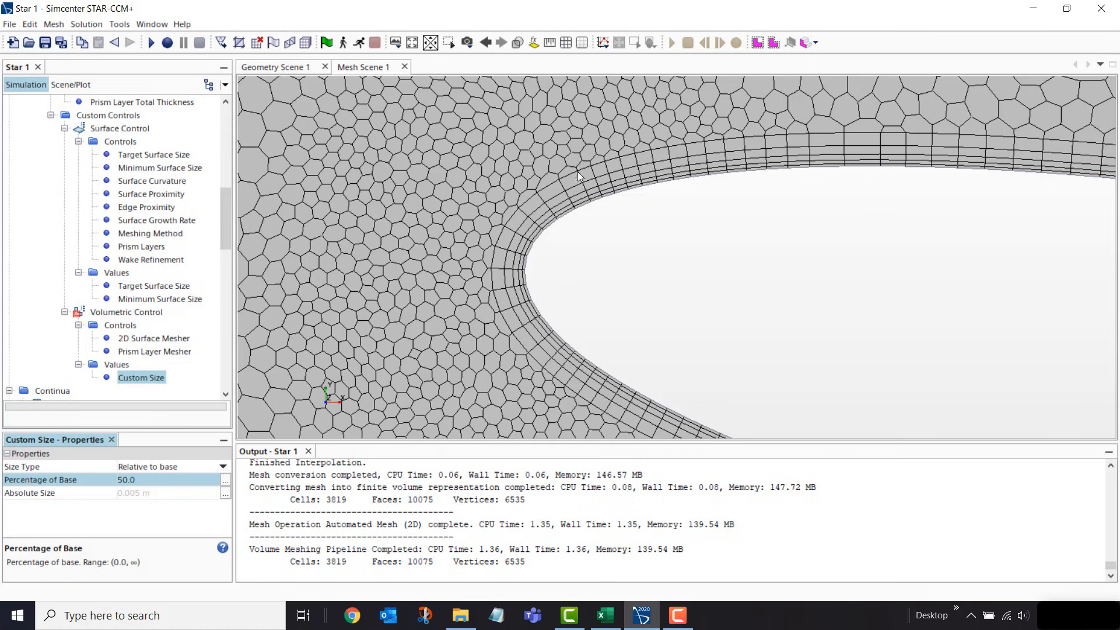
Set the default Surface Growth Rate of the Automated Mesh (2D) operation to User Specified with a value of 1.2
{"action": "scroll", "coordinate": [570, 219], "scroll_direction": "down", "scroll_amount": 4}
{"action": "scroll", "coordinate": [569, 219], "scroll_direction": "down", "scroll_amount": 1}
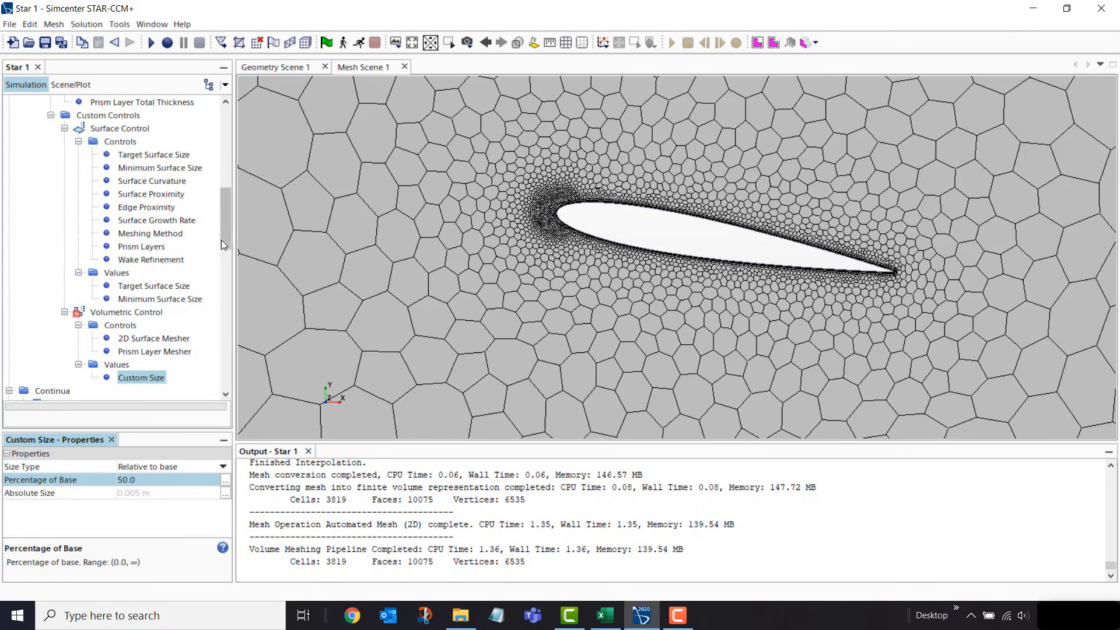
{"action": "left_click_drag", "start_coordinate": [222, 239], "coordinate": [224, 198]}
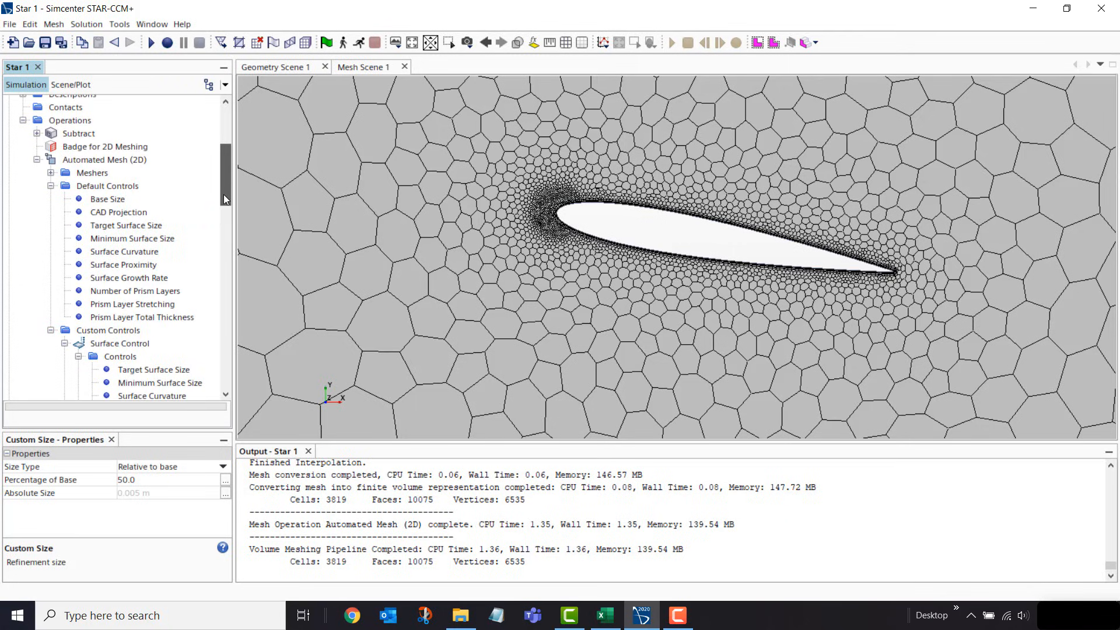
{"action": "left_click", "coordinate": [141, 280]}
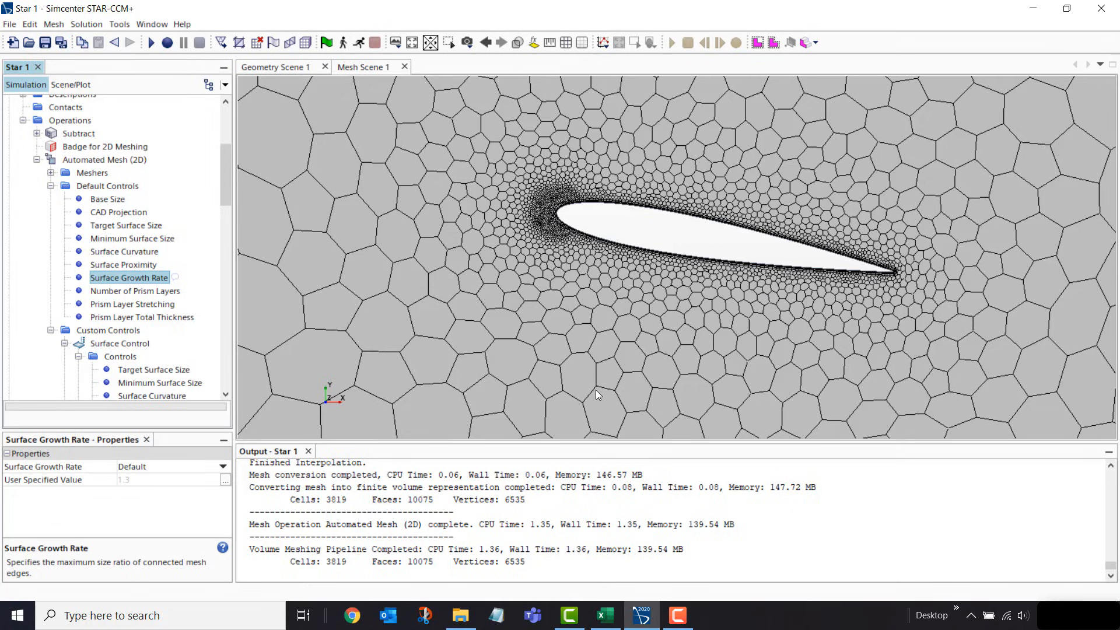
{"action": "left_click", "coordinate": [159, 469]}
{"action": "left_click", "coordinate": [159, 469]}
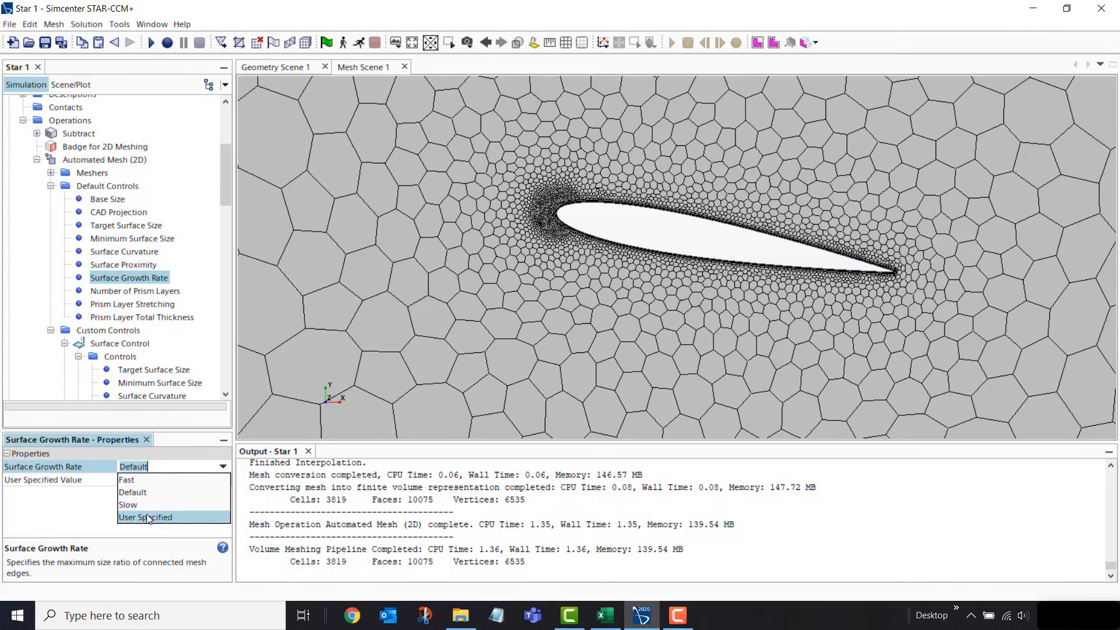
{"action": "left_click", "coordinate": [148, 517]}
{"action": "left_click", "coordinate": [146, 480]}
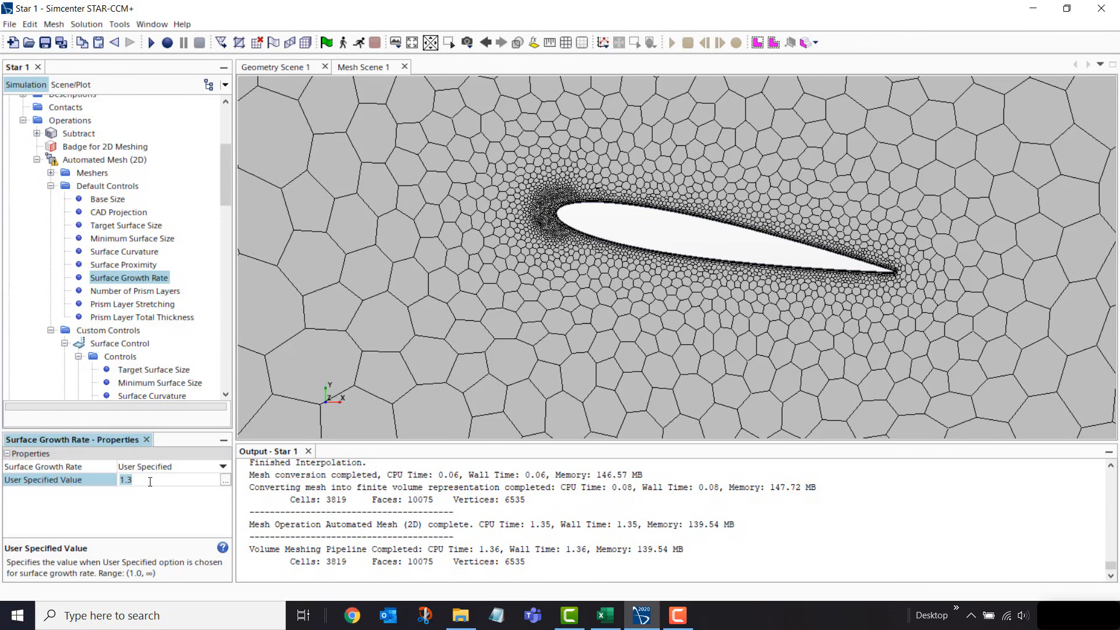
{"action": "type", "text": "1.2"}
{"action": "key", "text": "Return"}
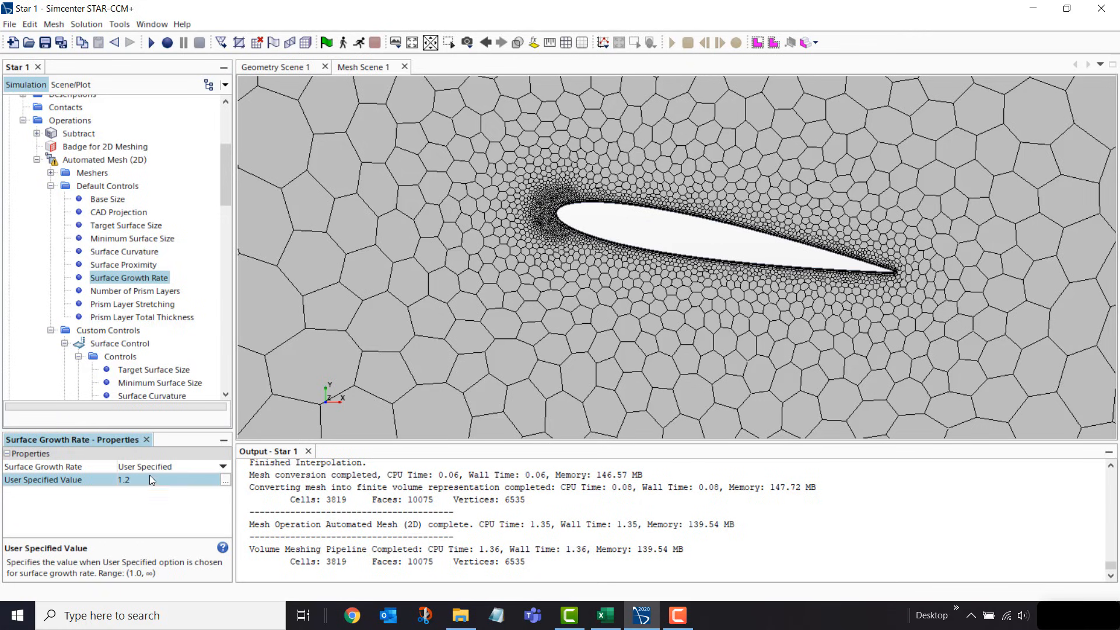
Add a second surface control to the custom controls of the Automated Mesh (2D) operation
{"action": "middle_click_drag", "start_coordinate": [971, 254], "coordinate": [741, 235]}
{"action": "scroll", "coordinate": [978, 232], "scroll_direction": "down", "scroll_amount": 3}
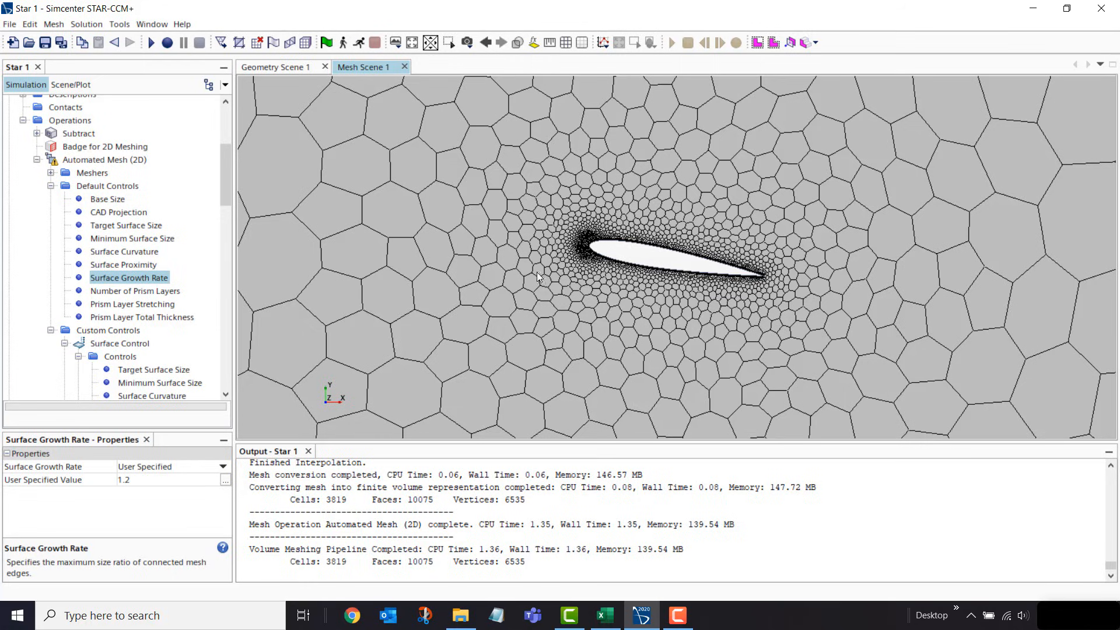
{"action": "right_click", "coordinate": [99, 331]}
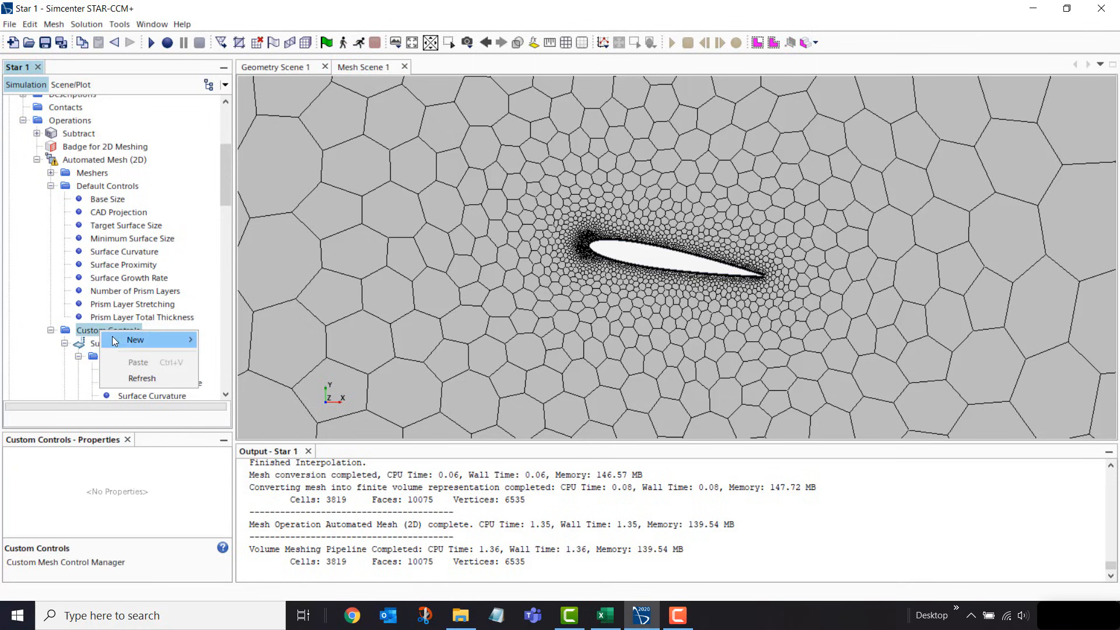
{"action": "left_click", "coordinate": [259, 355]}
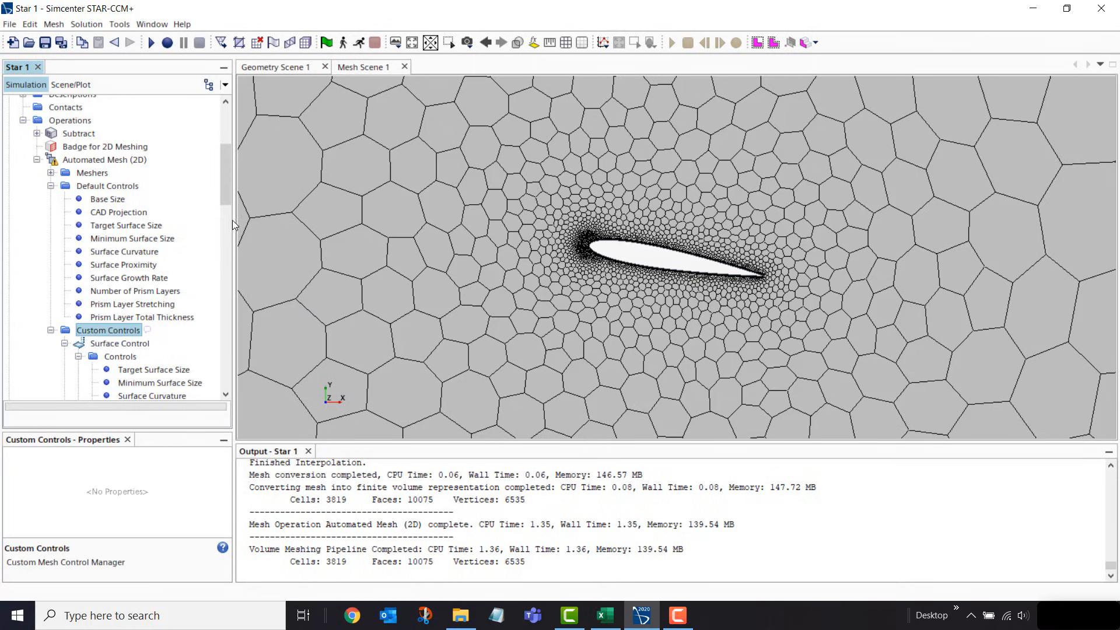
{"action": "left_click_drag", "start_coordinate": [229, 184], "coordinate": [222, 234]}
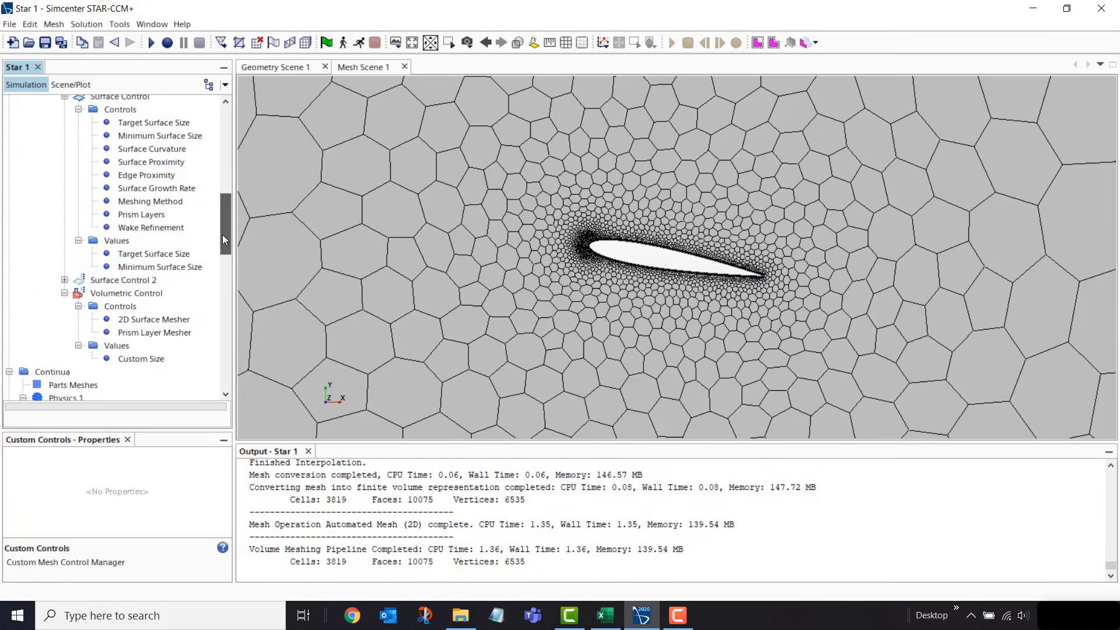
Assign the Subtract part's wing surface to Surface Control 2
{"action": "left_click", "coordinate": [112, 281]}
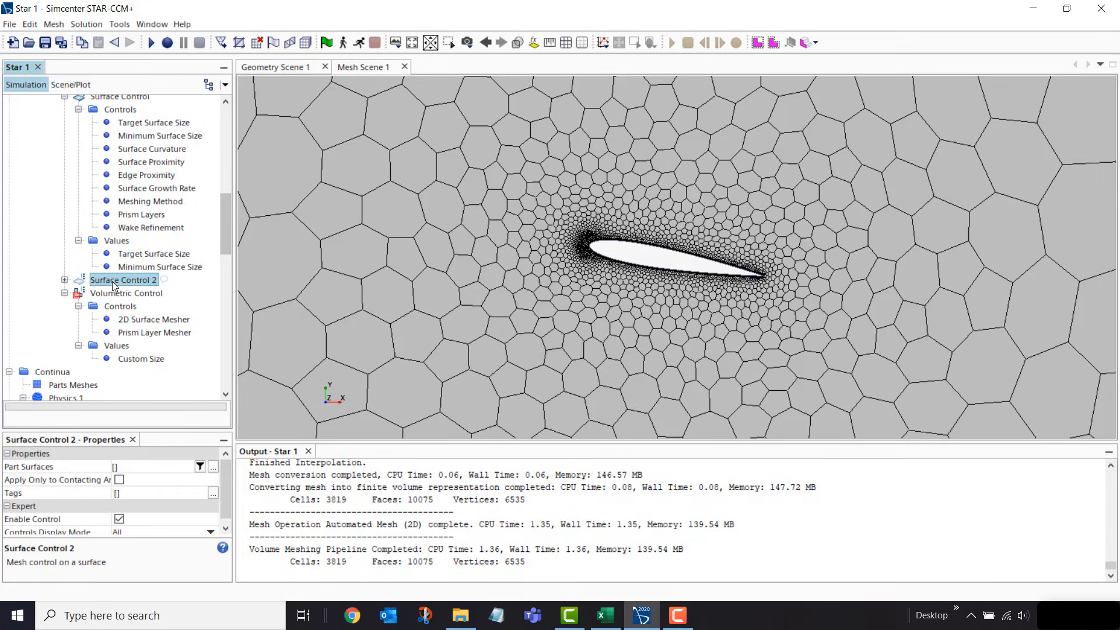
{"action": "left_click", "coordinate": [127, 467]}
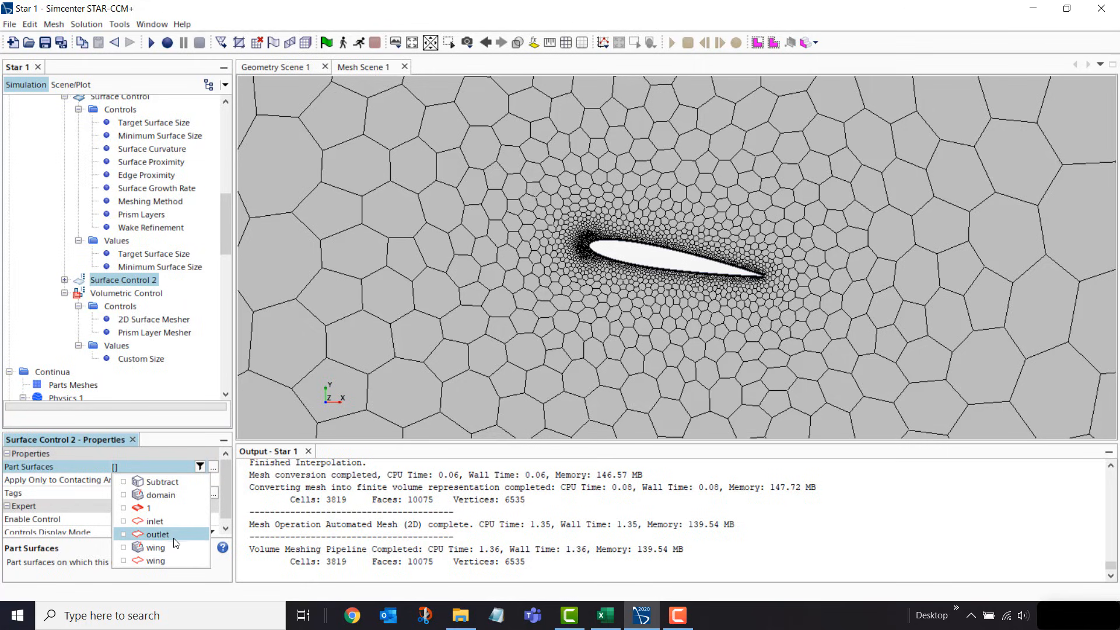
{"action": "left_click", "coordinate": [170, 561]}
{"action": "key", "text": "Return"}
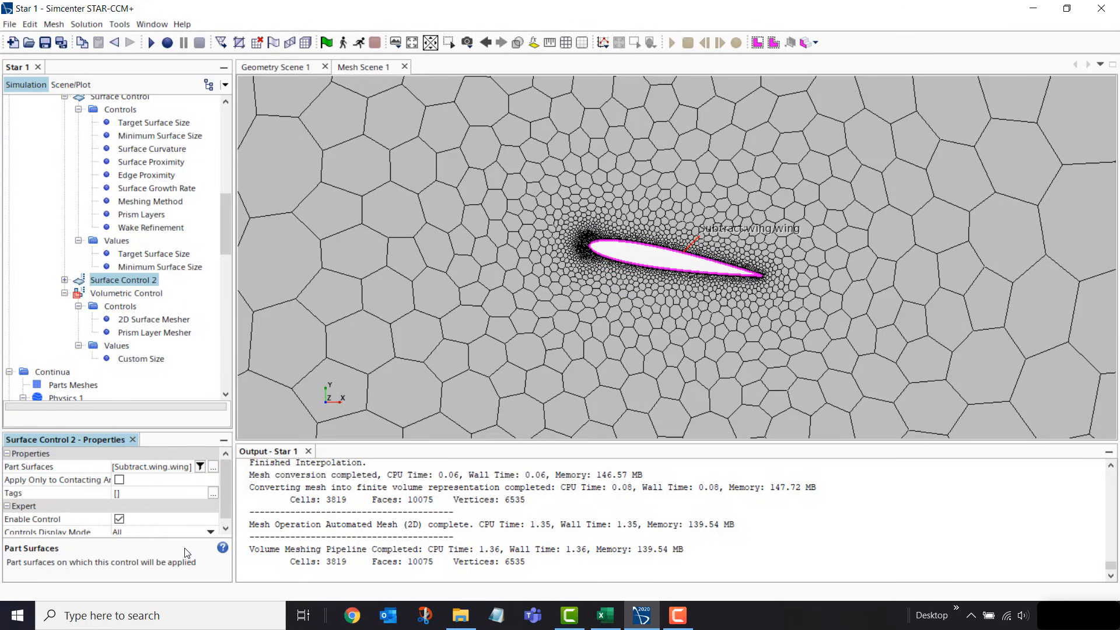
Enable wake refinement for Surface Control 2 and open its wake refinement values
{"action": "left_click", "coordinate": [65, 281]}
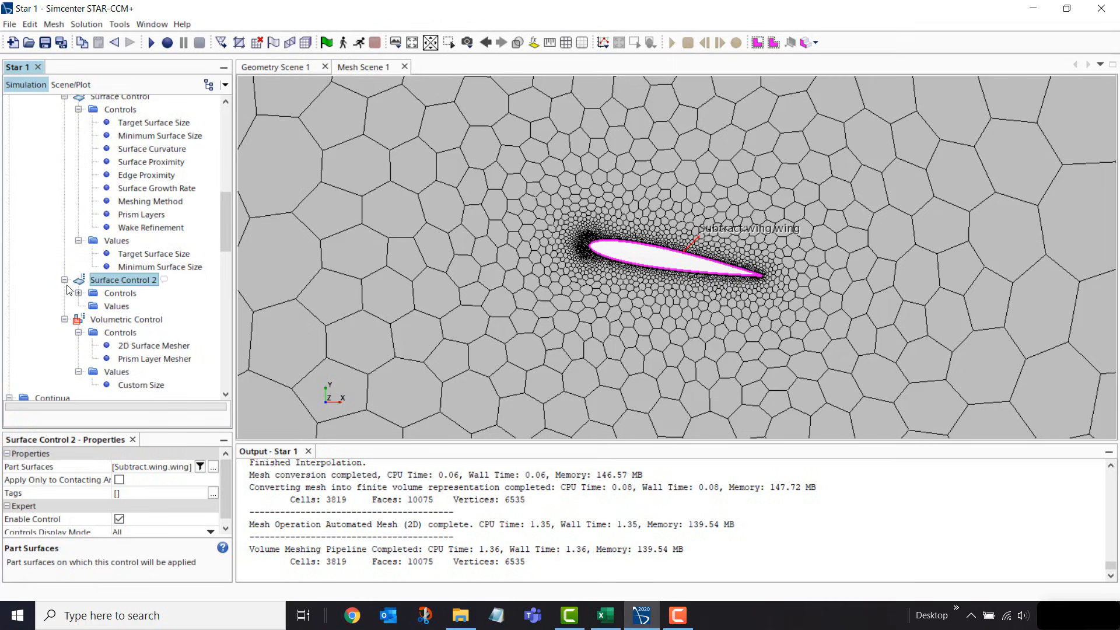
{"action": "left_click", "coordinate": [78, 293]}
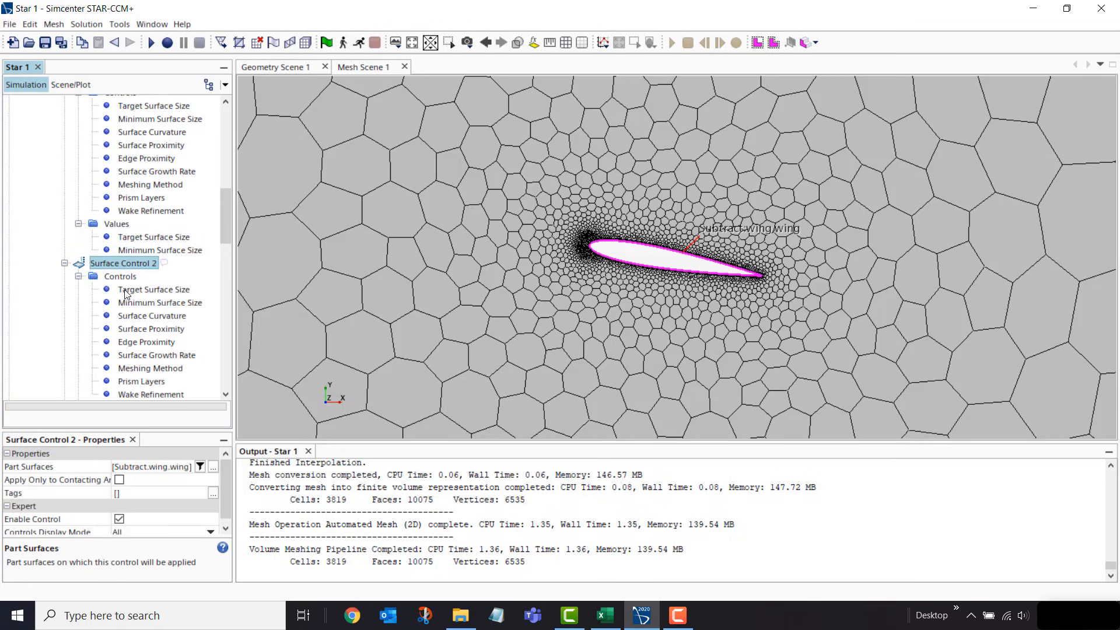
{"action": "left_click", "coordinate": [152, 395]}
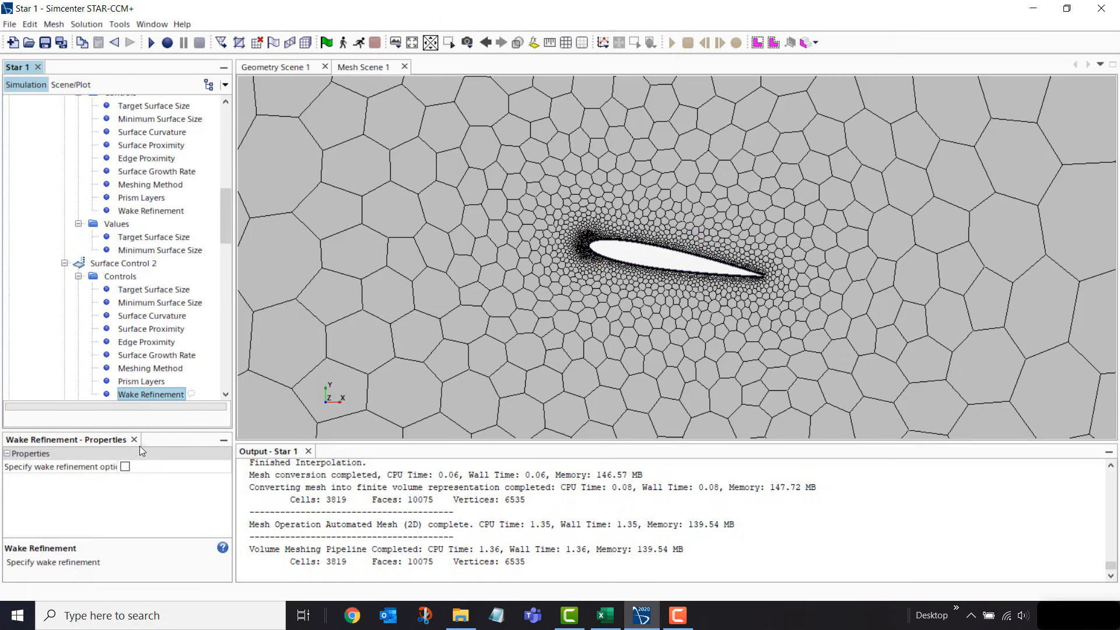
{"action": "left_click", "coordinate": [125, 466]}
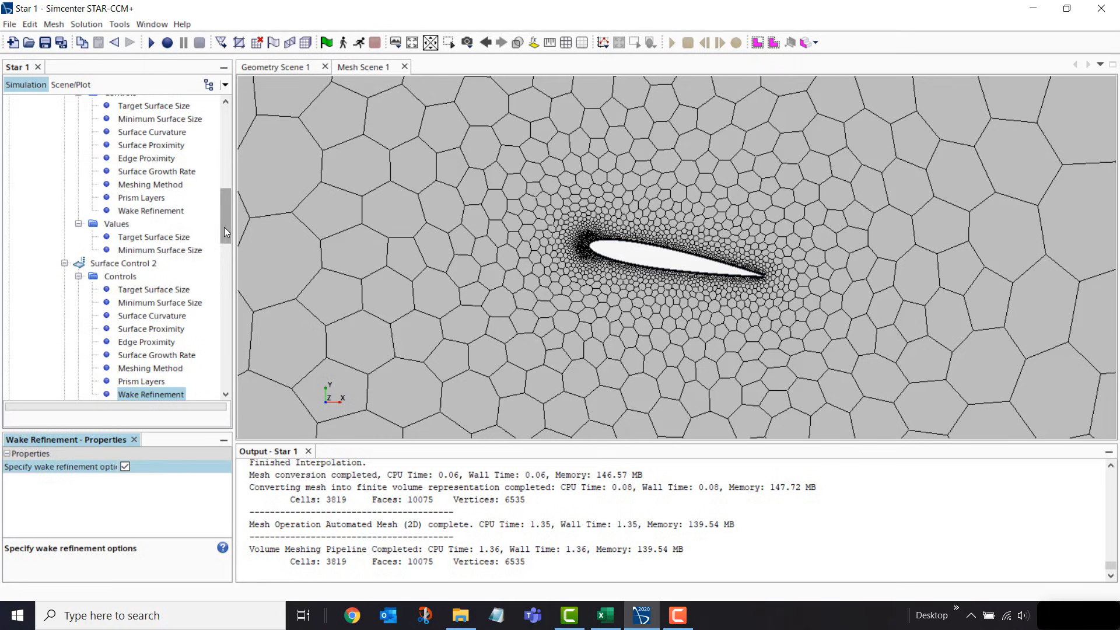
{"action": "left_click_drag", "start_coordinate": [224, 226], "coordinate": [225, 250]}
{"action": "left_click", "coordinate": [78, 281]}
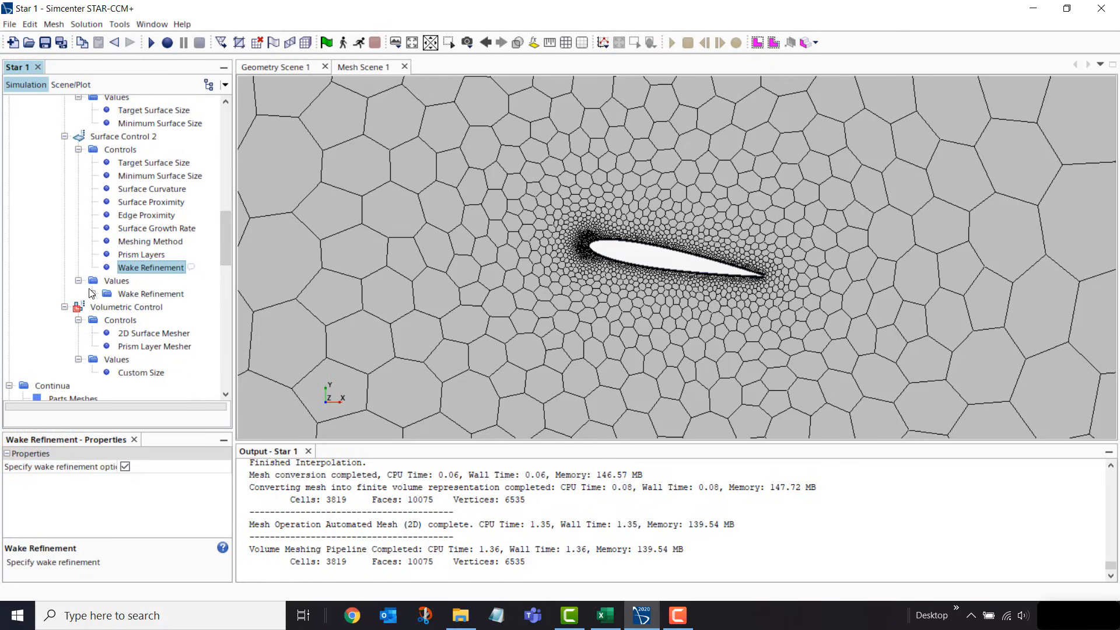
{"action": "left_click", "coordinate": [92, 294]}
{"action": "left_click", "coordinate": [136, 297]}
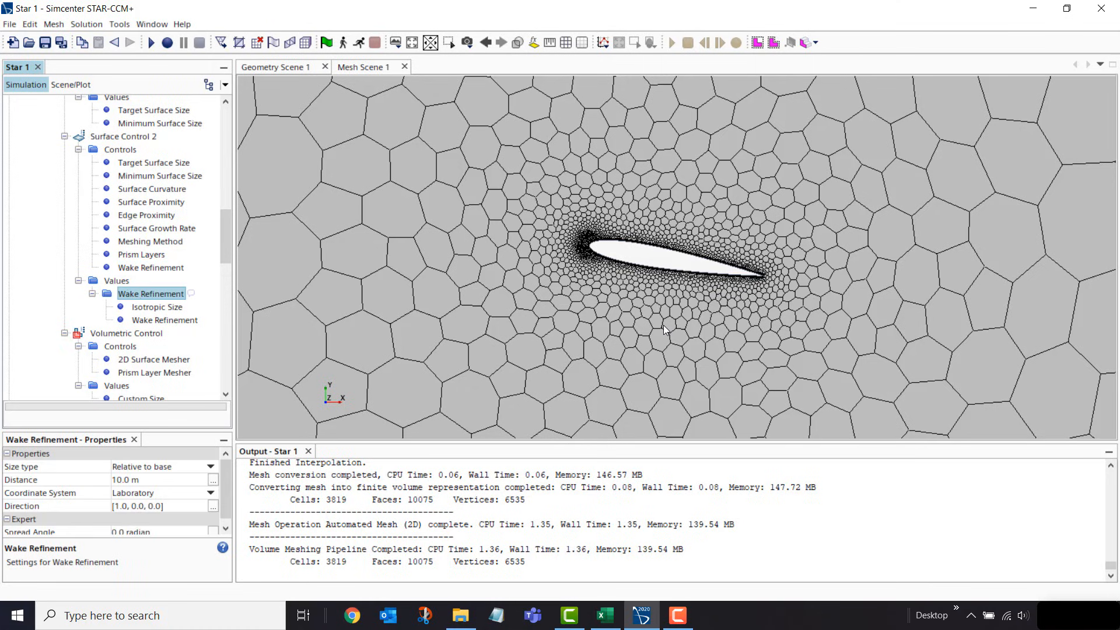
Measure the horizontal distance from the wing's upper surface to a point far downstream in the mesh scene
{"action": "middle_click_drag", "start_coordinate": [663, 325], "coordinate": [534, 337]}
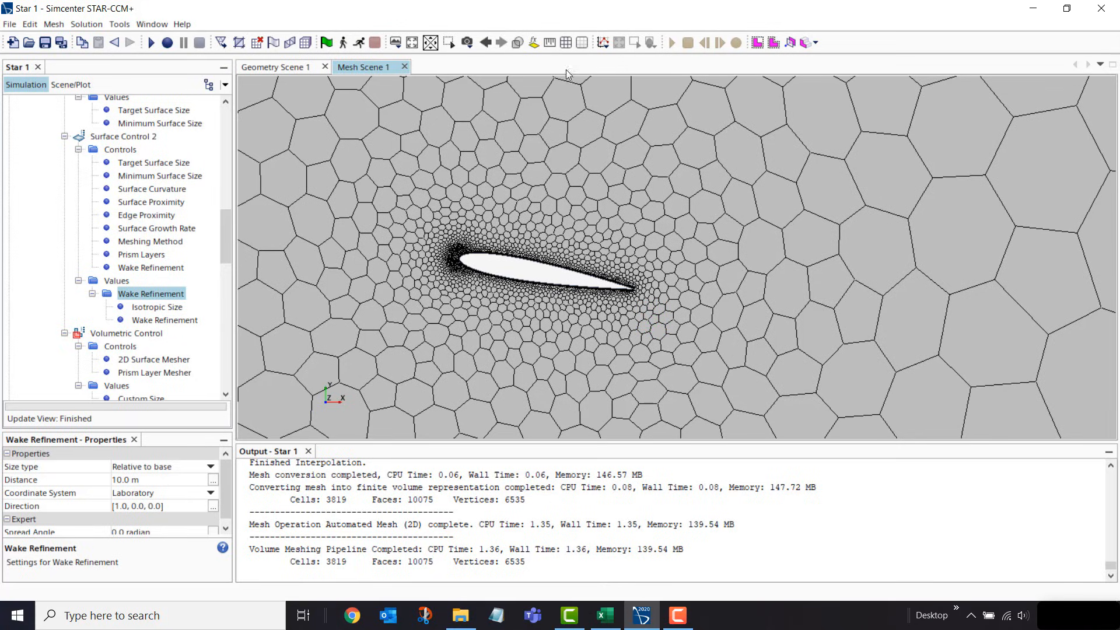
{"action": "left_click", "coordinate": [549, 42]}
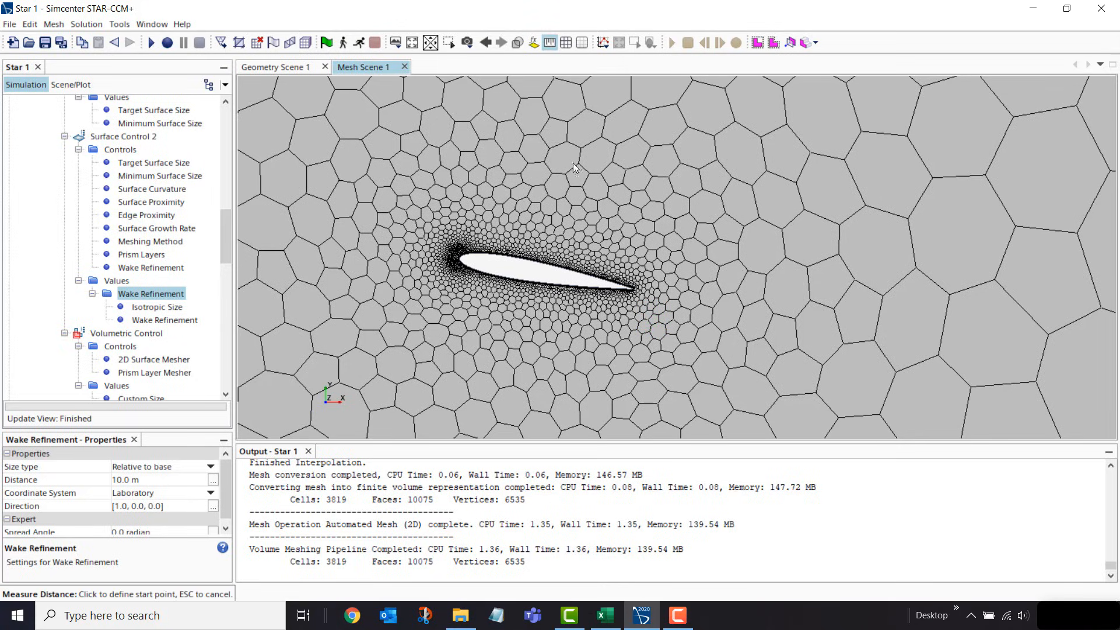
{"action": "left_click", "coordinate": [524, 255]}
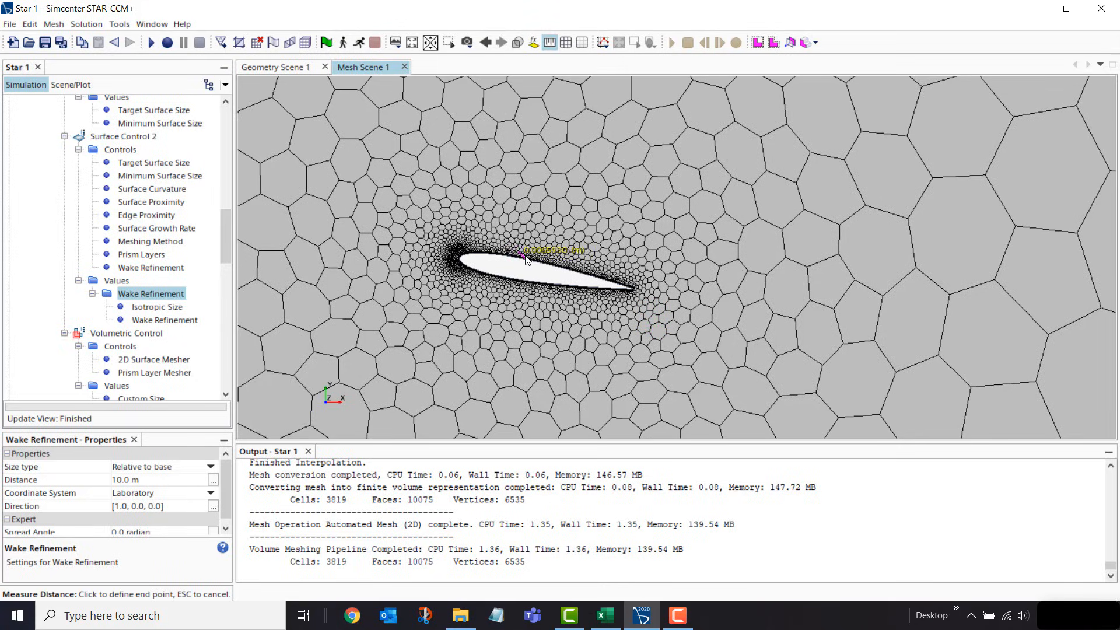
{"action": "left_click", "coordinate": [1091, 258]}
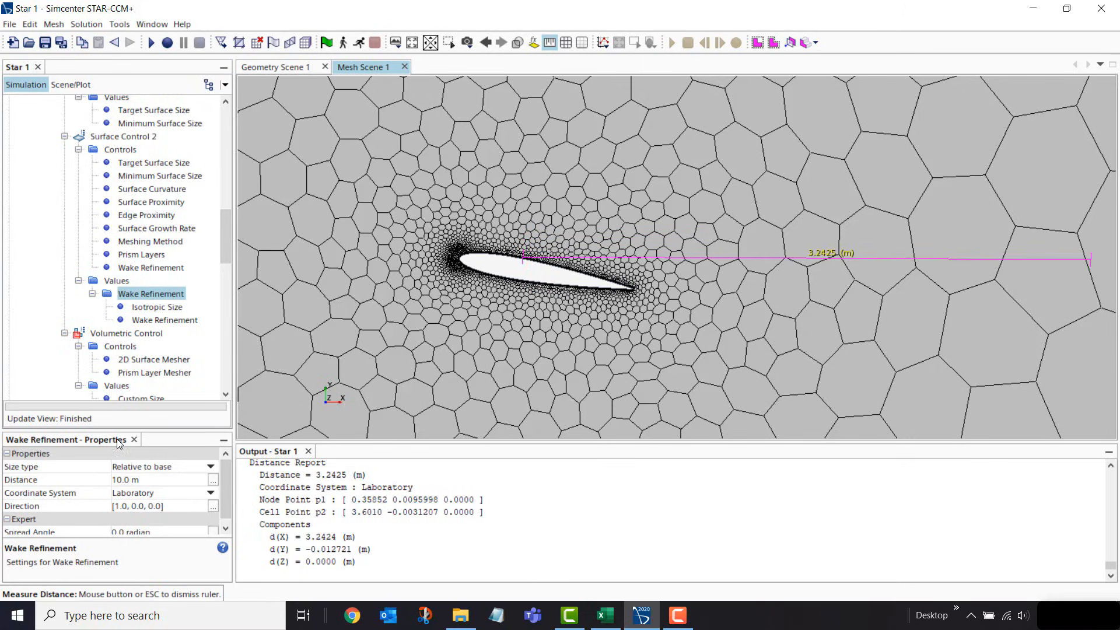
Set the wake refinement distance of Surface Control 2 to 4 m
{"action": "left_click", "coordinate": [150, 481]}
{"action": "left_click", "coordinate": [150, 481]}
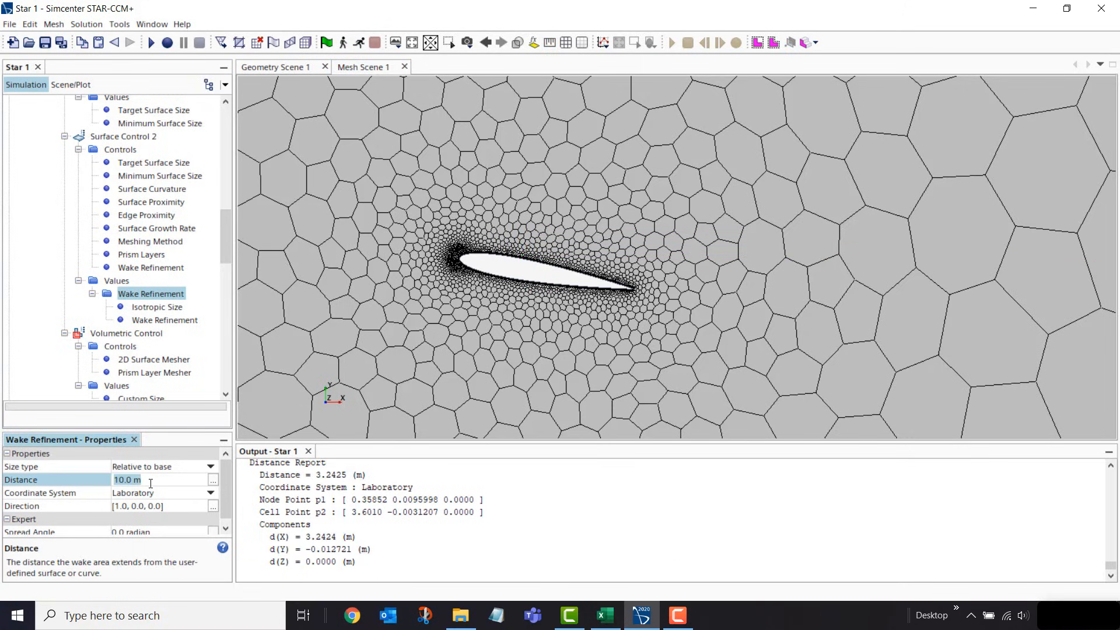
{"action": "type", "text": "4"}
{"action": "key", "text": "Return"}
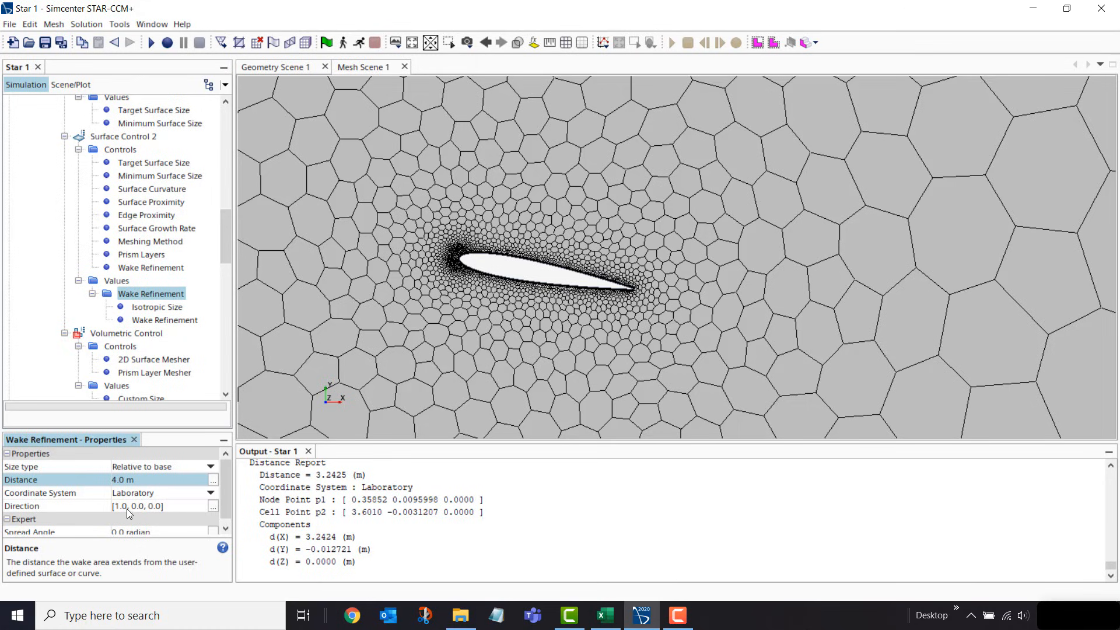
Set the wake refinement's isotropic size to 400 percent of base
{"action": "left_click", "coordinate": [147, 307]}
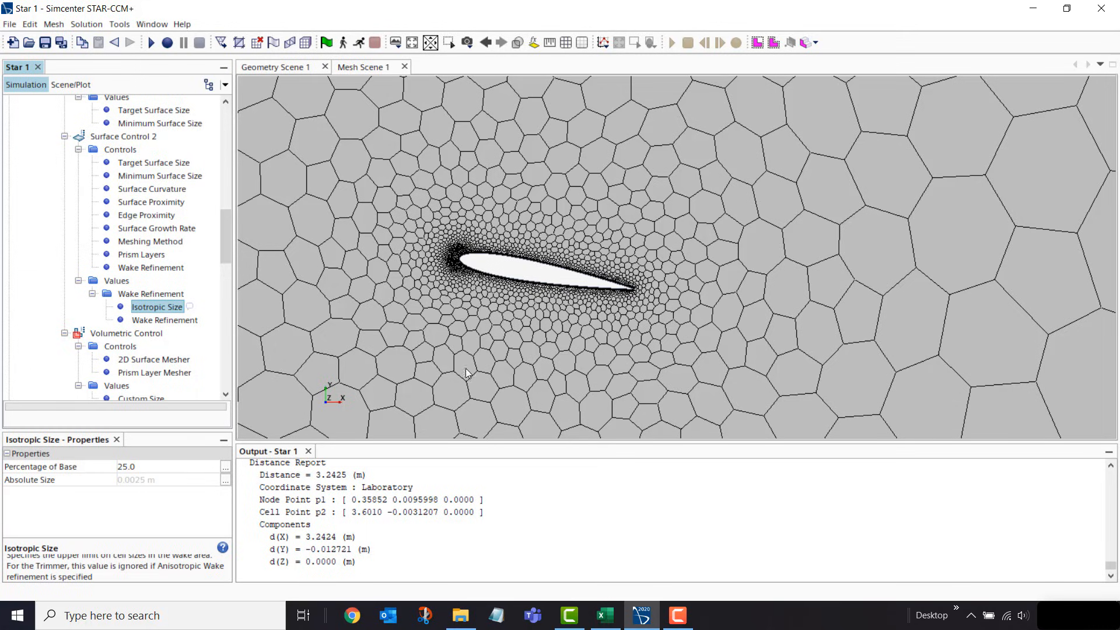
{"action": "left_click", "coordinate": [157, 467]}
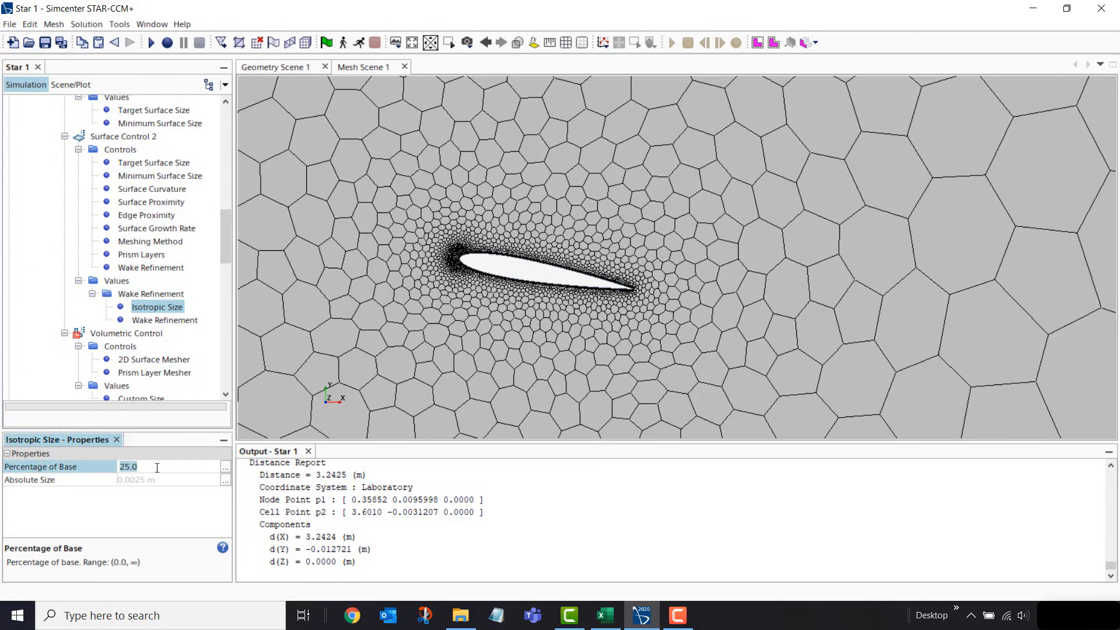
{"action": "type", "text": "400"}
{"action": "key", "text": "Return"}
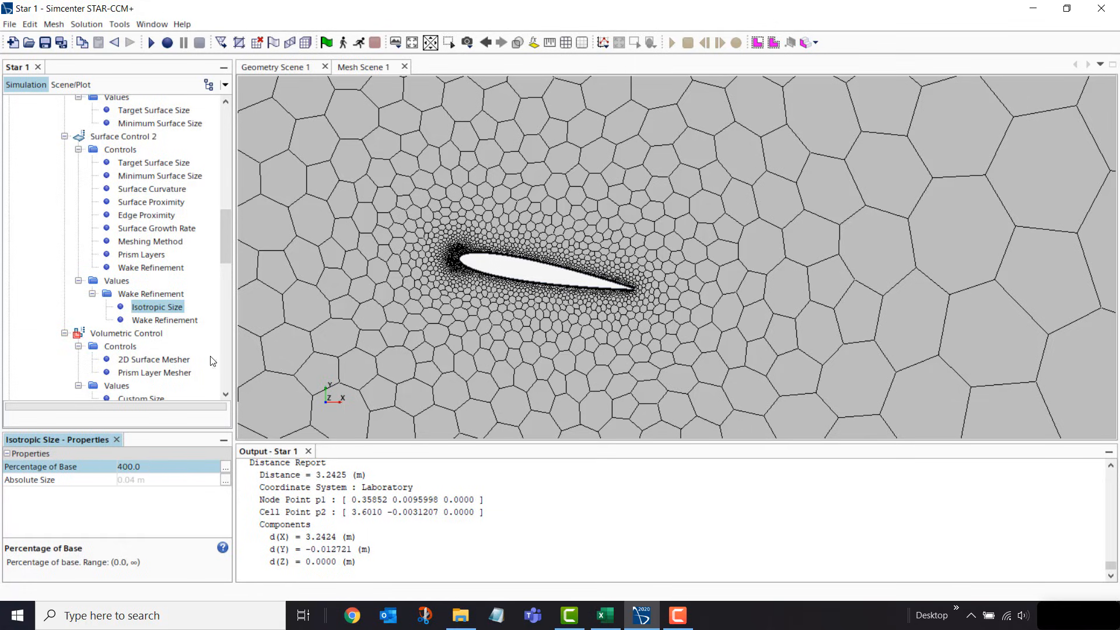
Generate the volume mesh and inspect the cells around the wing and in its wake
{"action": "left_click", "coordinate": [305, 42]}
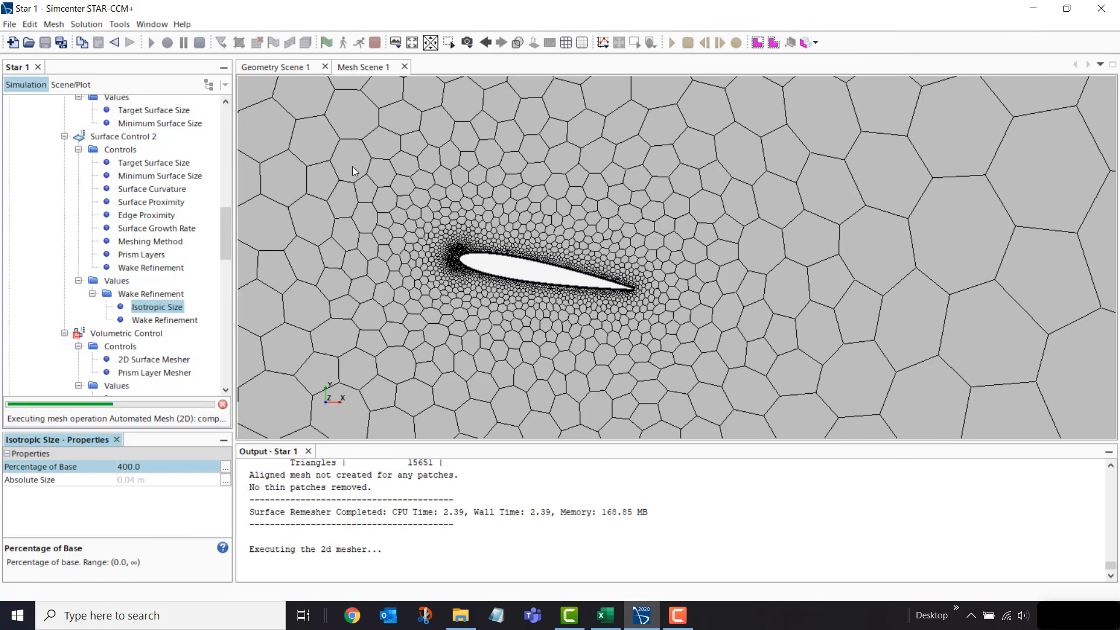
{"action": "scroll", "coordinate": [338, 217], "scroll_direction": "down", "scroll_amount": 4}
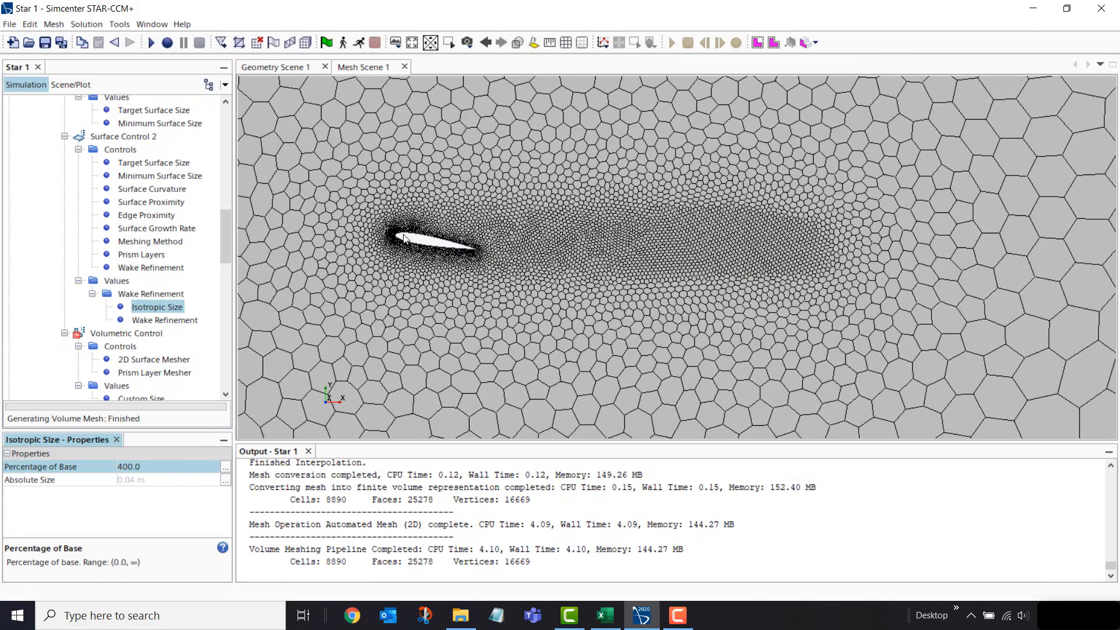
{"action": "scroll", "coordinate": [404, 238], "scroll_direction": "up", "scroll_amount": 3}
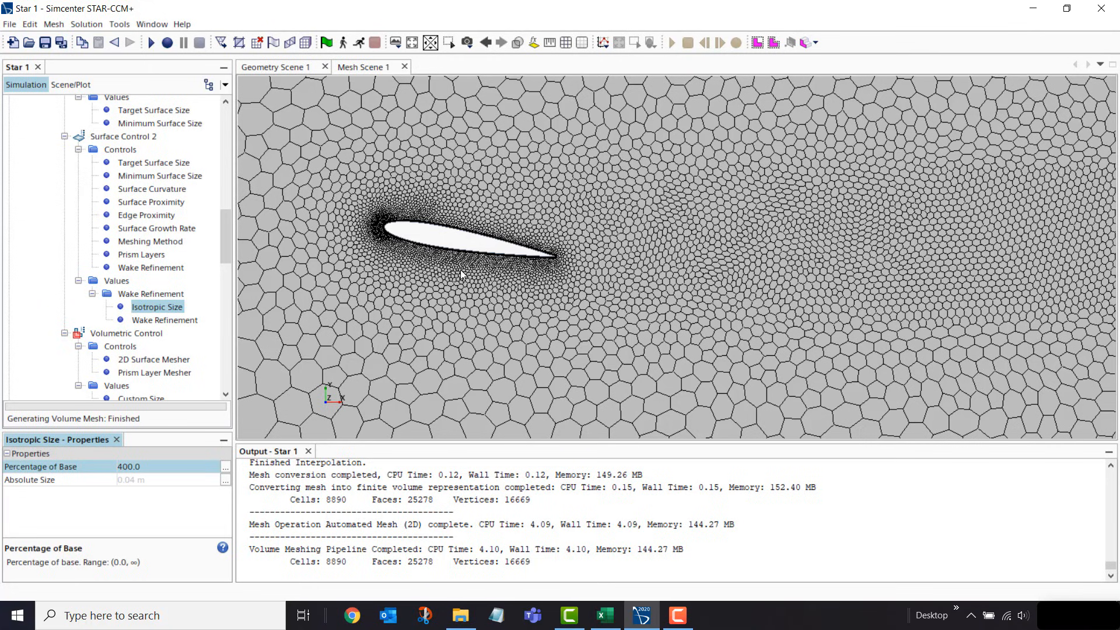
{"action": "scroll", "coordinate": [431, 350], "scroll_direction": "down", "scroll_amount": 2}
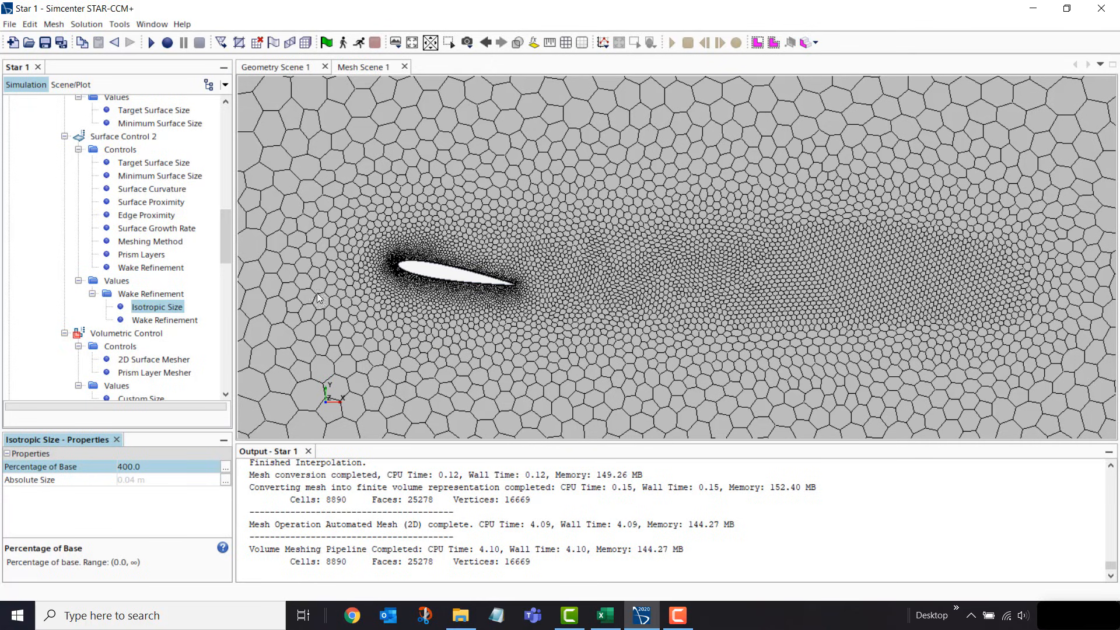
Look through the derived parts, solvers and stopping criteria, and check the Maximum Steps limit
{"action": "left_click_drag", "start_coordinate": [230, 223], "coordinate": [220, 346]}
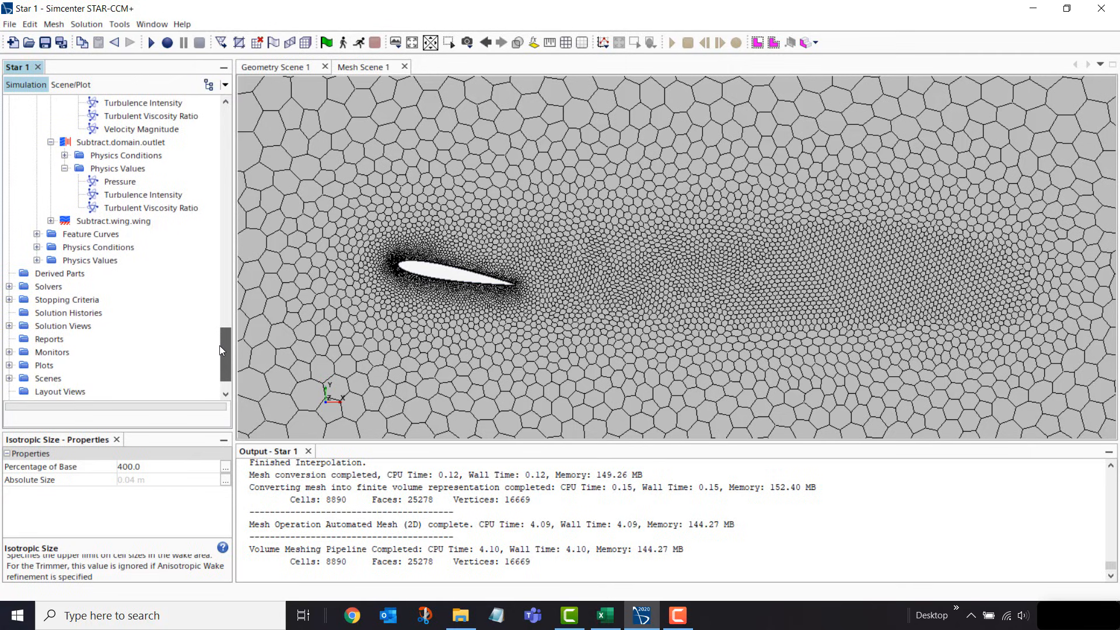
{"action": "left_click", "coordinate": [70, 275]}
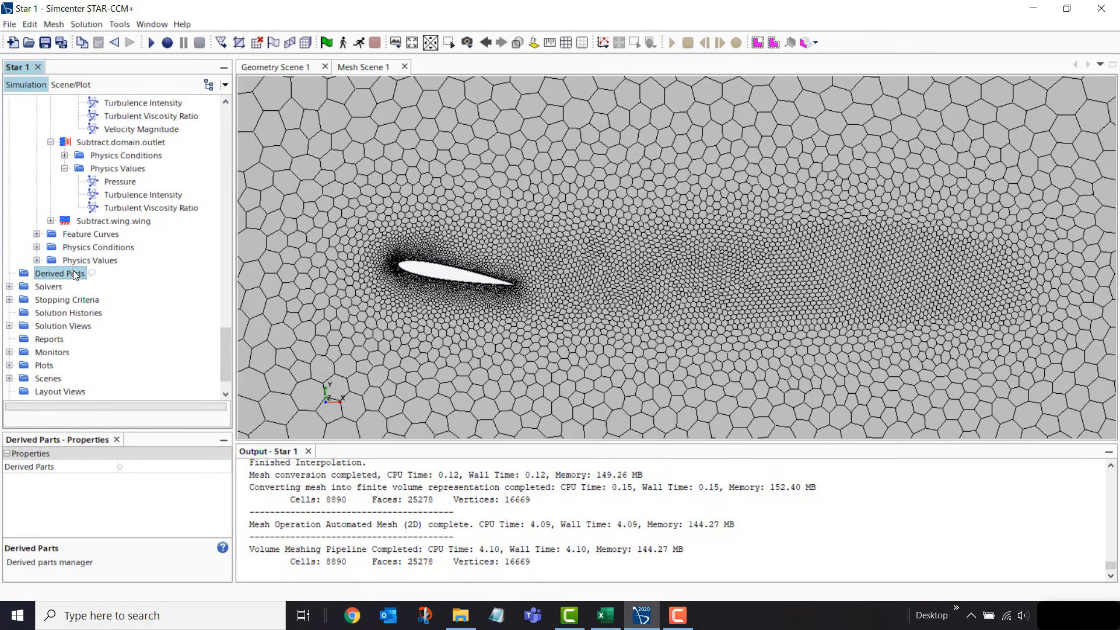
{"action": "left_click", "coordinate": [52, 288]}
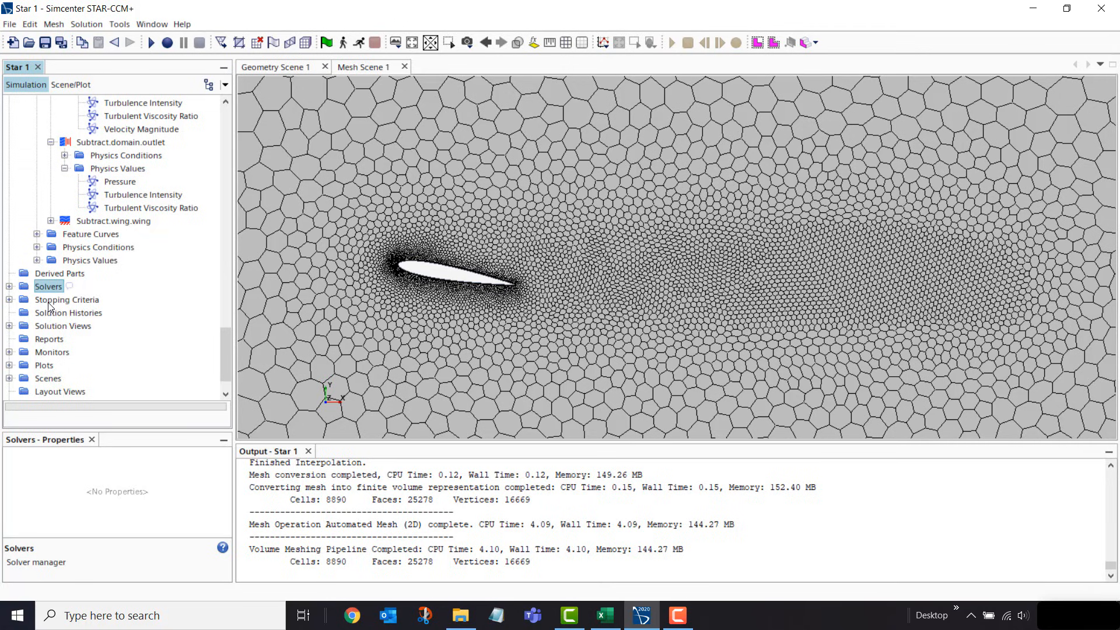
{"action": "left_click", "coordinate": [47, 301]}
{"action": "left_click", "coordinate": [9, 300]}
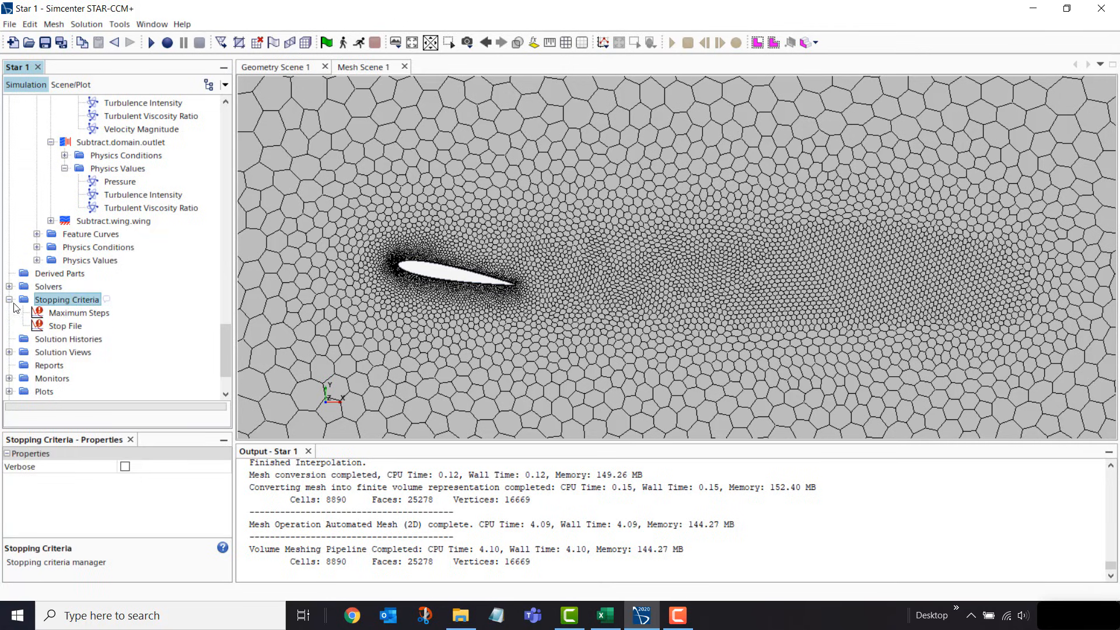
{"action": "left_click", "coordinate": [69, 314]}
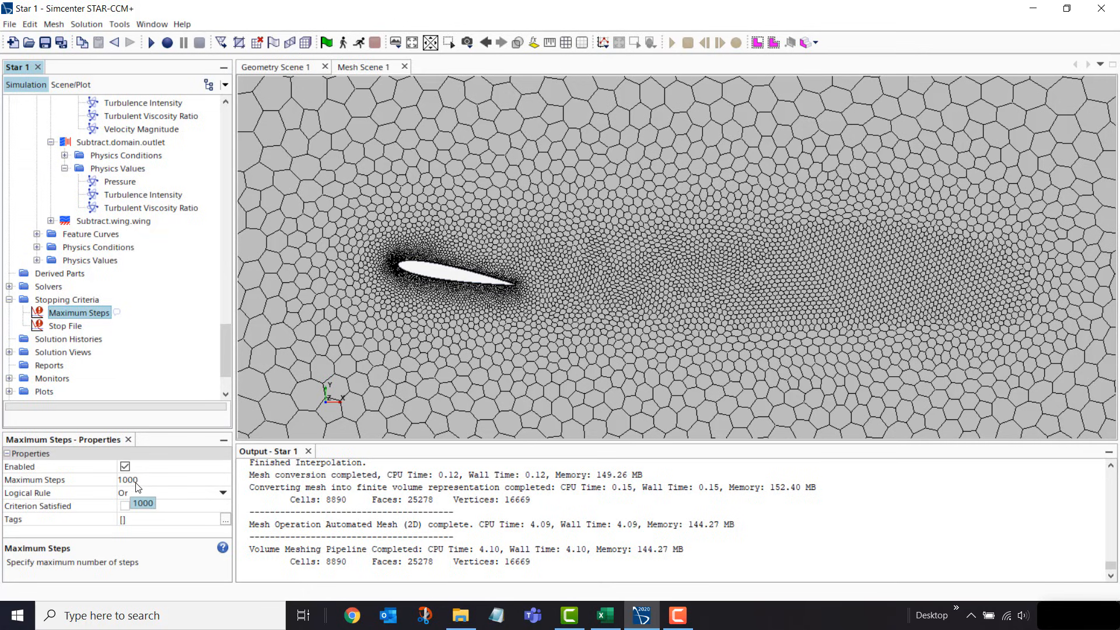
Create a new Force Coefficient report from the Flow / Energy category
{"action": "left_click_drag", "start_coordinate": [227, 353], "coordinate": [225, 369]}
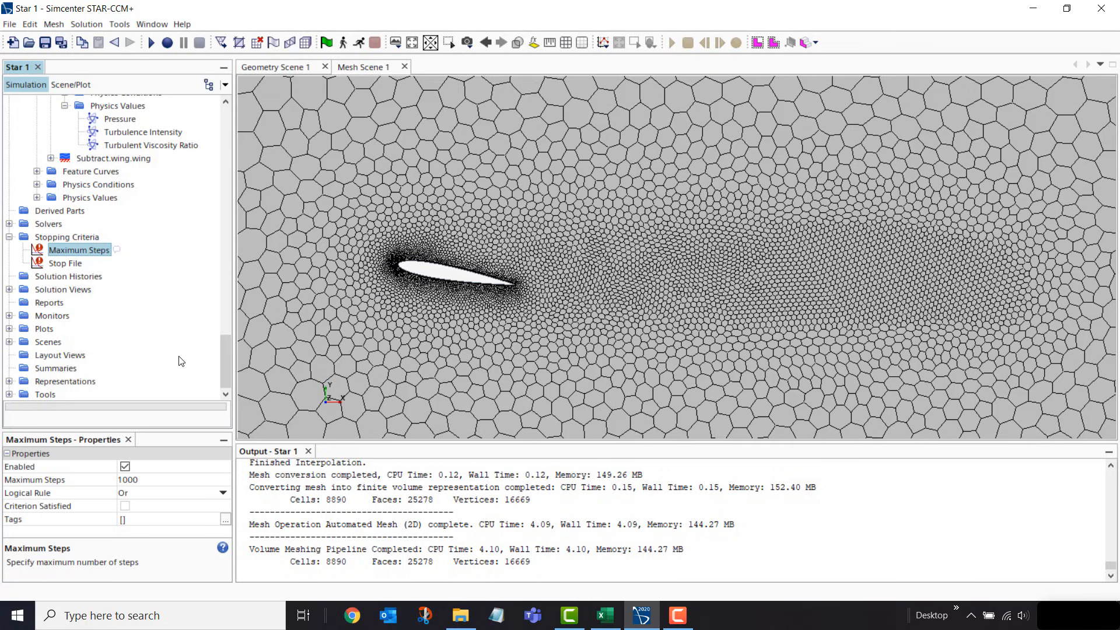
{"action": "left_click", "coordinate": [60, 278]}
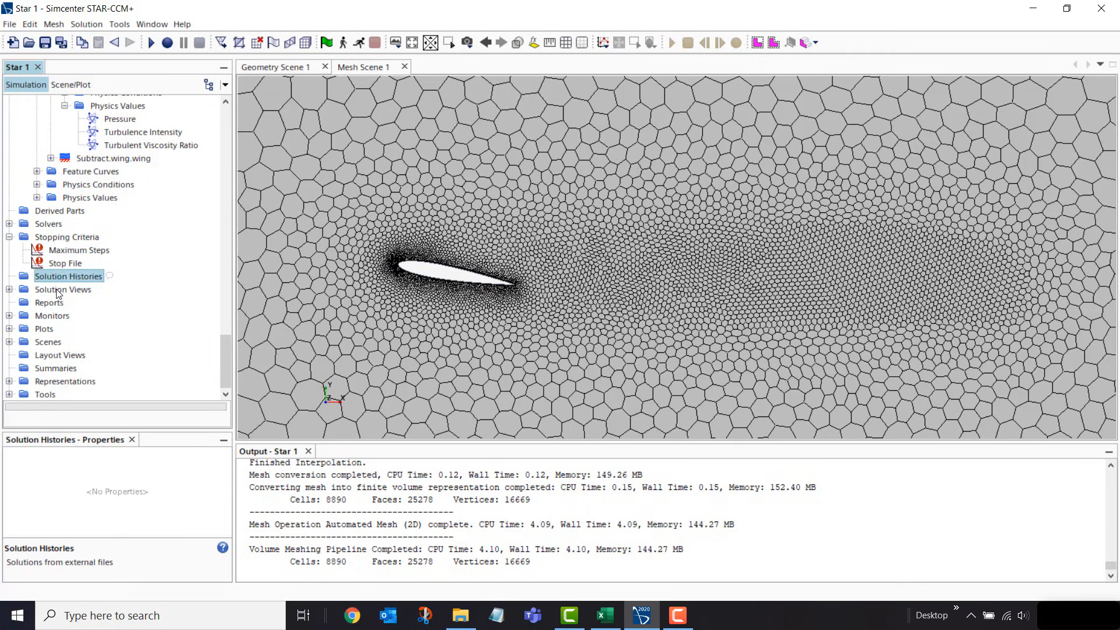
{"action": "left_click", "coordinate": [58, 291]}
{"action": "left_click", "coordinate": [51, 304]}
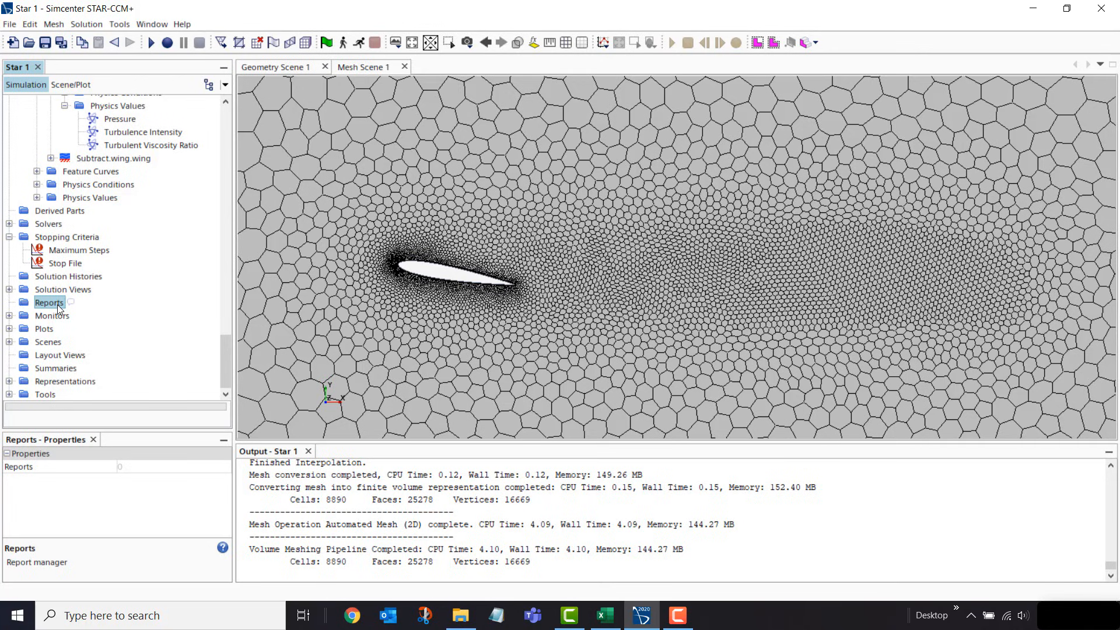
{"action": "right_click", "coordinate": [58, 307]}
{"action": "mouse_move", "coordinate": [121, 317]}
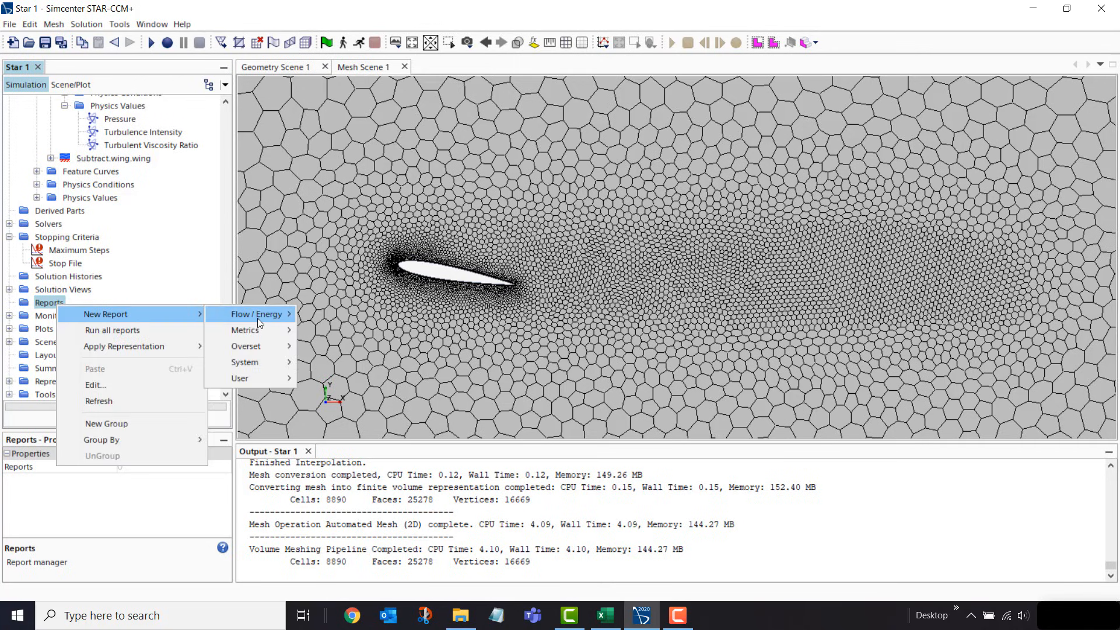
{"action": "mouse_move", "coordinate": [257, 318]}
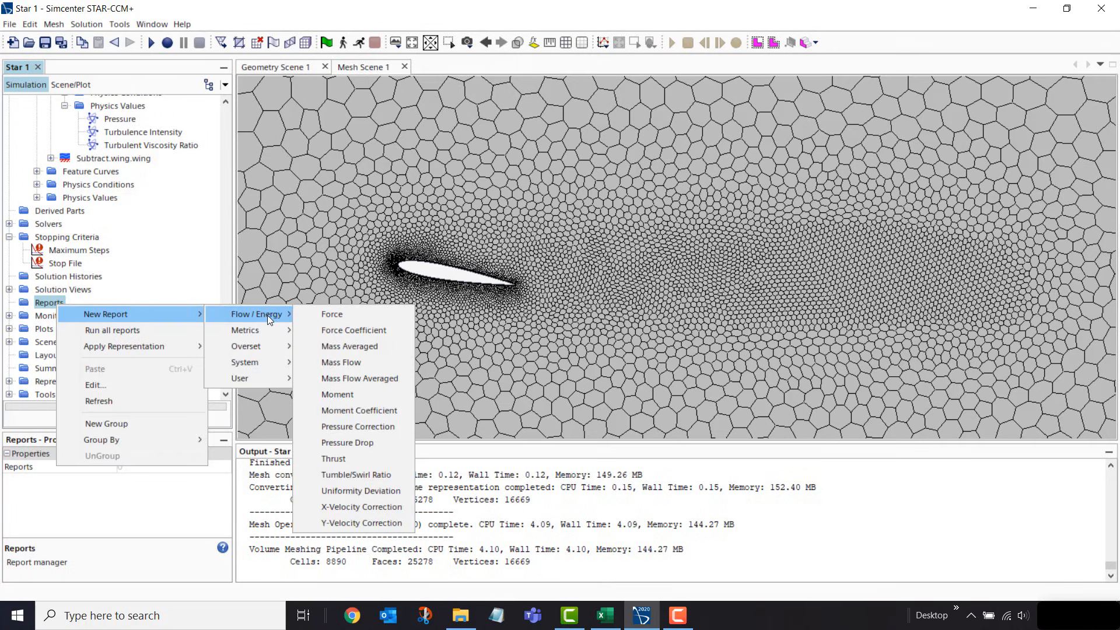
{"action": "left_click", "coordinate": [362, 330]}
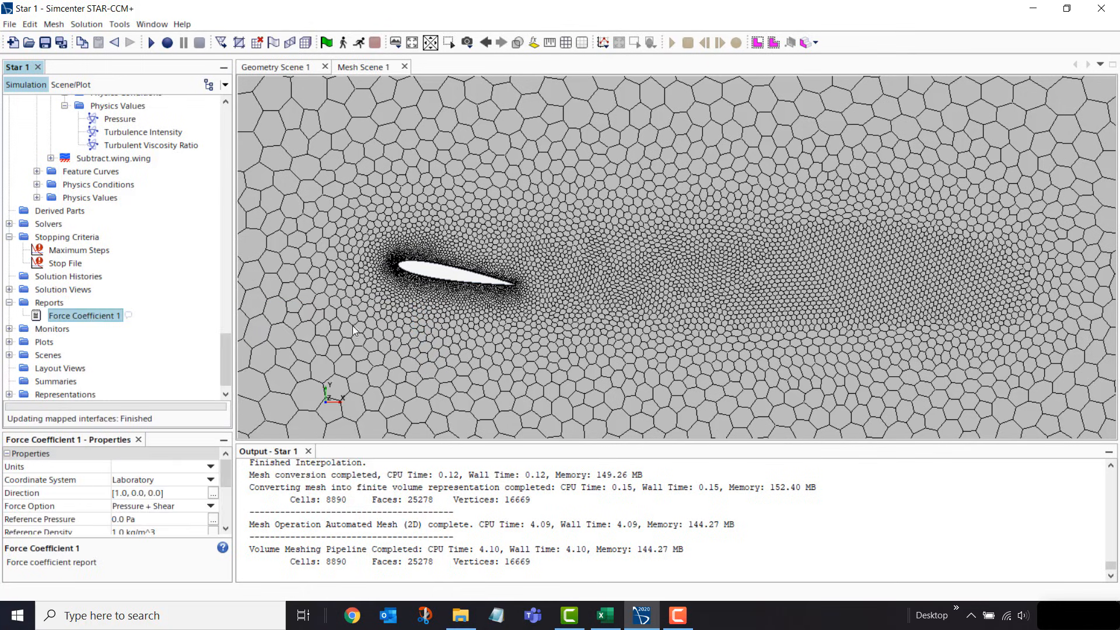
Rename the new force coefficient report as Cl
{"action": "left_click", "coordinate": [96, 320]}
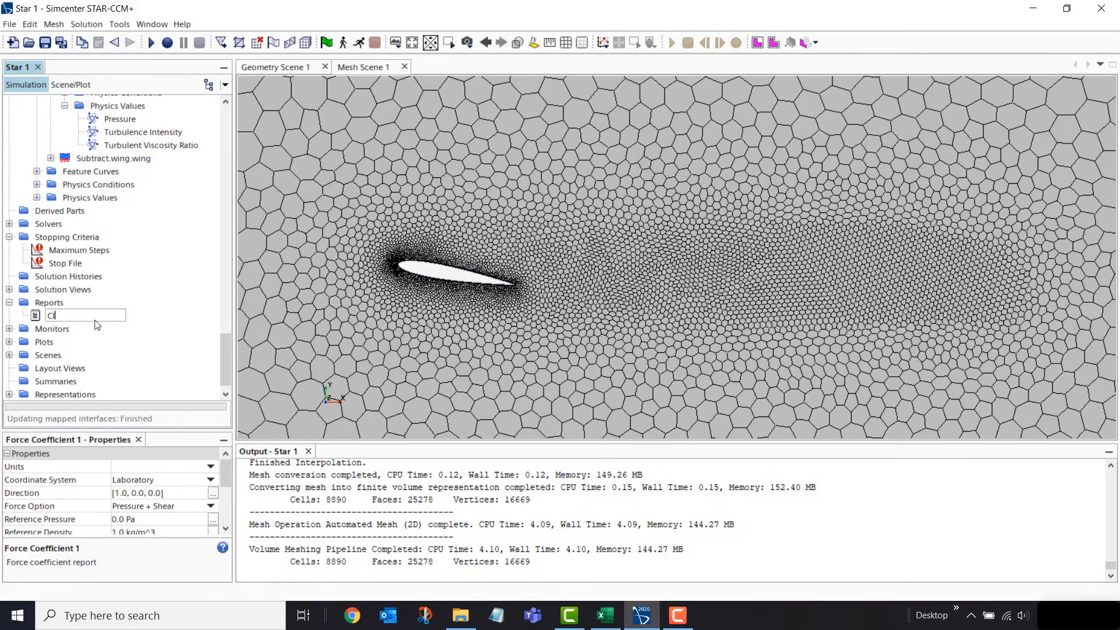
{"action": "type", "text": "l"}
{"action": "key", "text": "Return"}
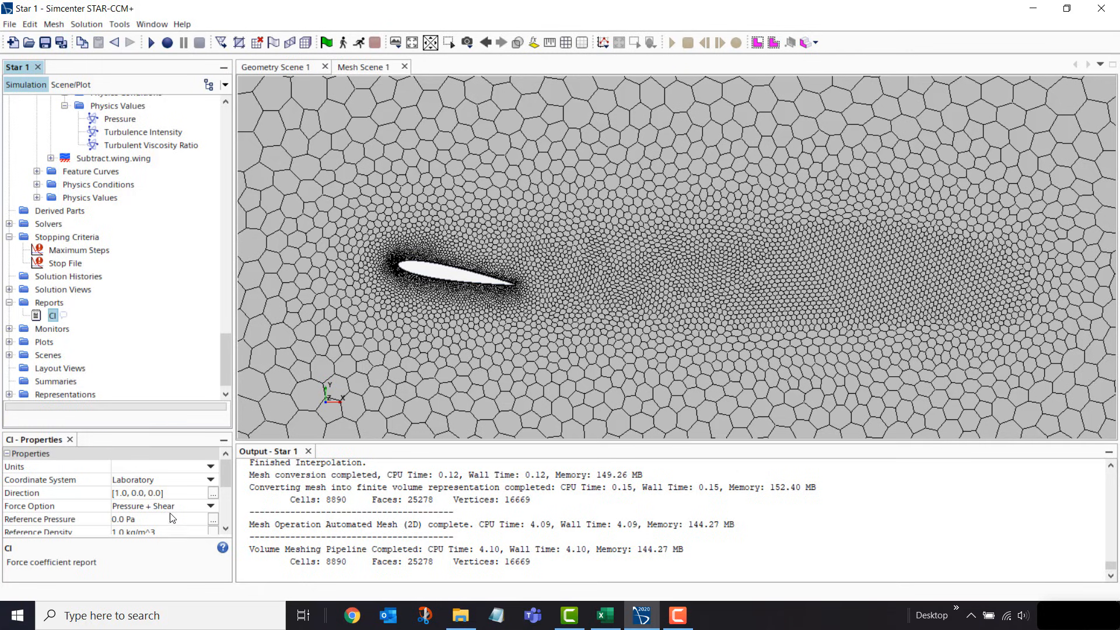
Set the force direction of the Cl report to [0, 1, 0]
{"action": "right_click_drag", "start_coordinate": [309, 397], "coordinate": [329, 392]}
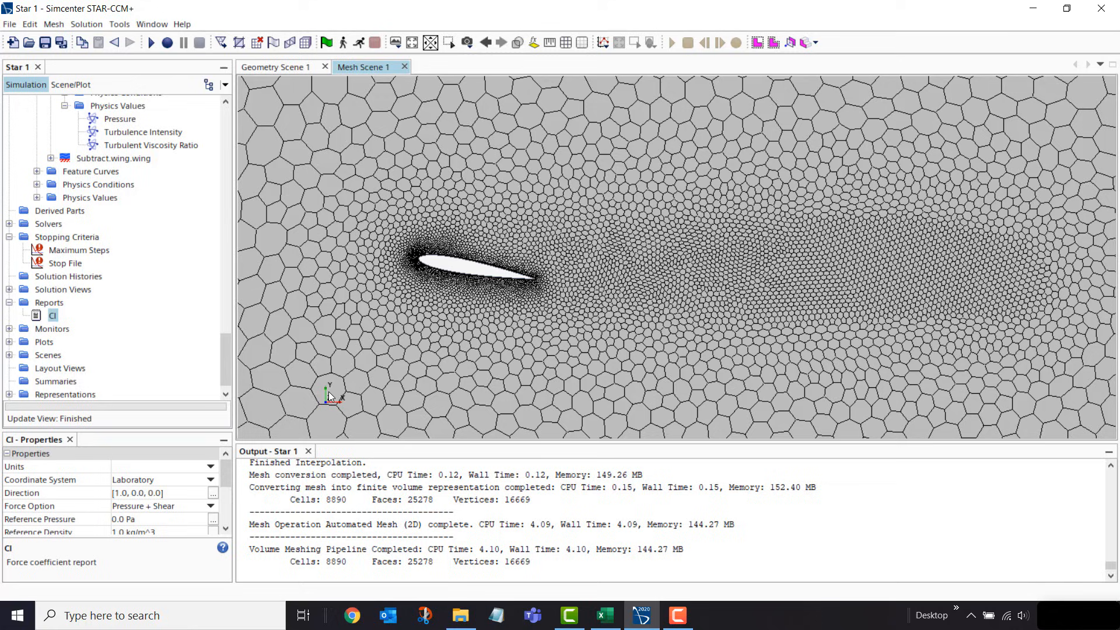
{"action": "left_click", "coordinate": [185, 495]}
{"action": "type", "text": "0, 1."}
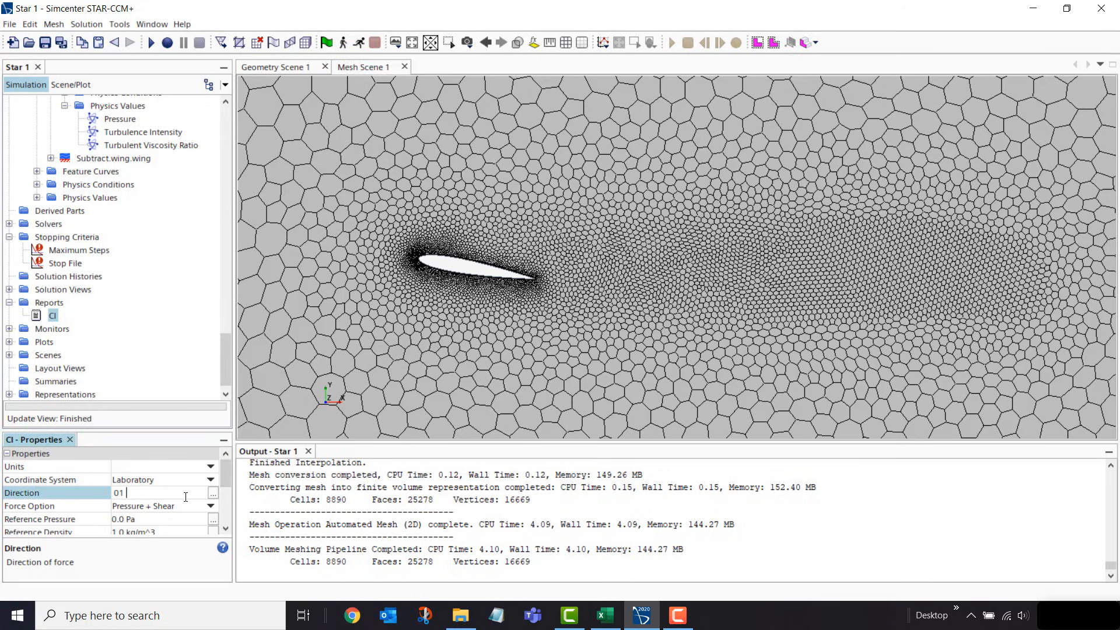
{"action": "type", "text": "0"}
{"action": "key", "text": "Return"}
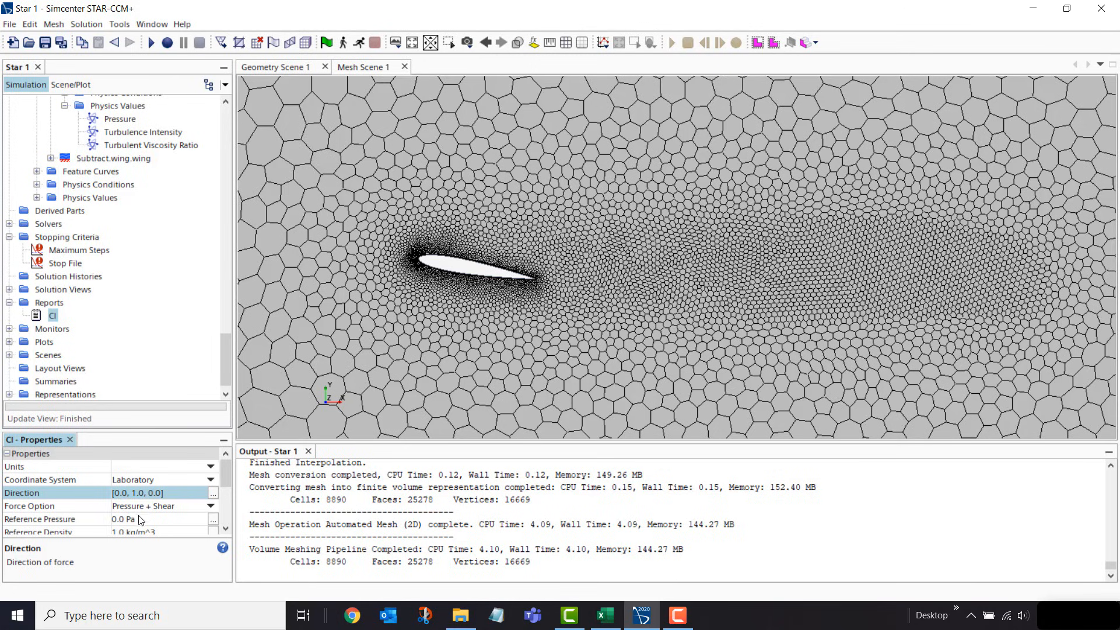
Set the Cl report's reference density to 1.2034 kg/m^3 and its reference velocity to 50 m/s
{"action": "left_click_drag", "start_coordinate": [229, 476], "coordinate": [227, 489]}
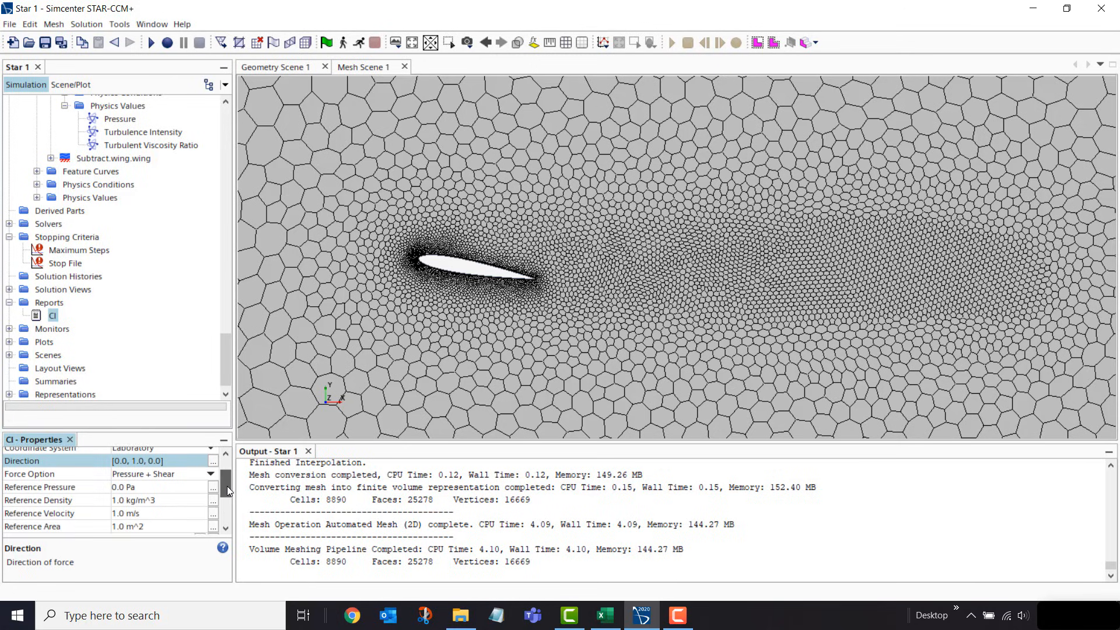
{"action": "left_click", "coordinate": [174, 502]}
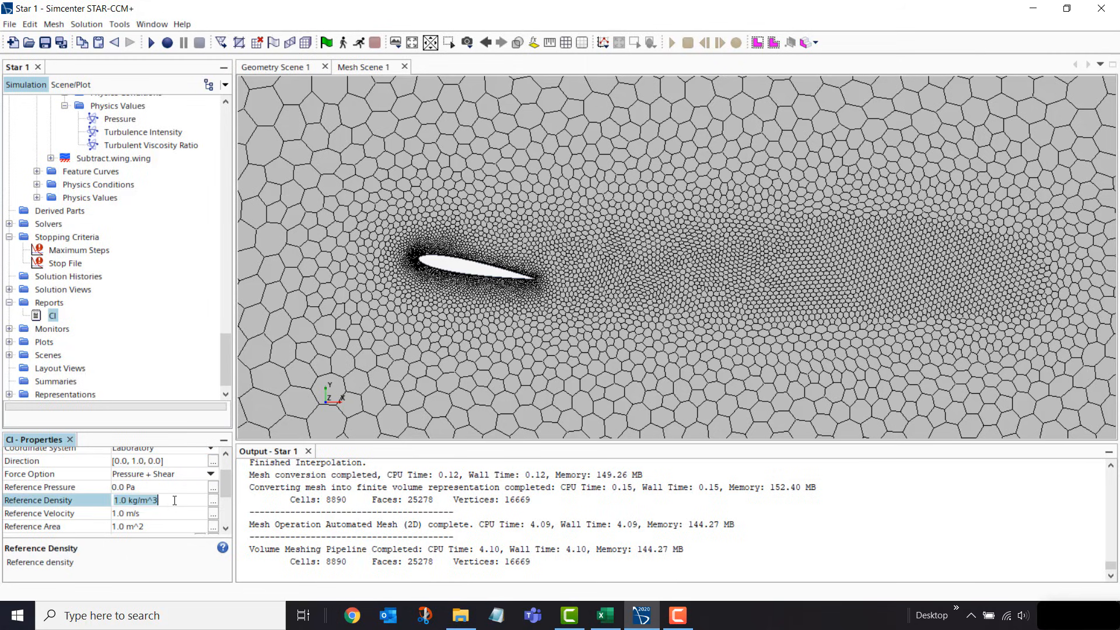
{"action": "type", "text": "1.2034"}
{"action": "key", "text": "Return"}
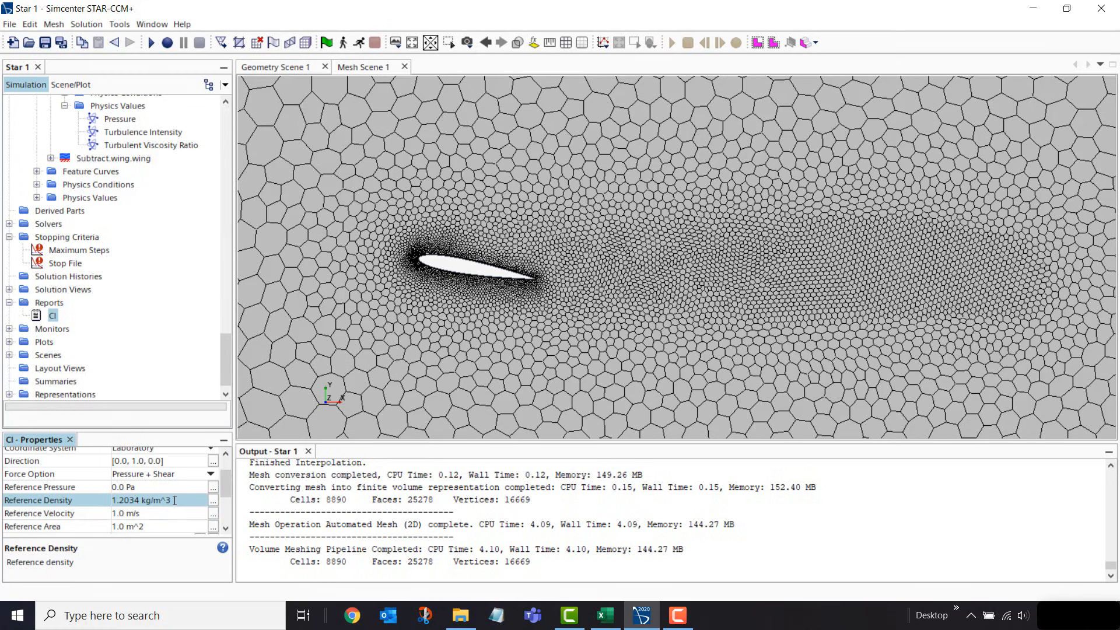
{"action": "left_click", "coordinate": [164, 517]}
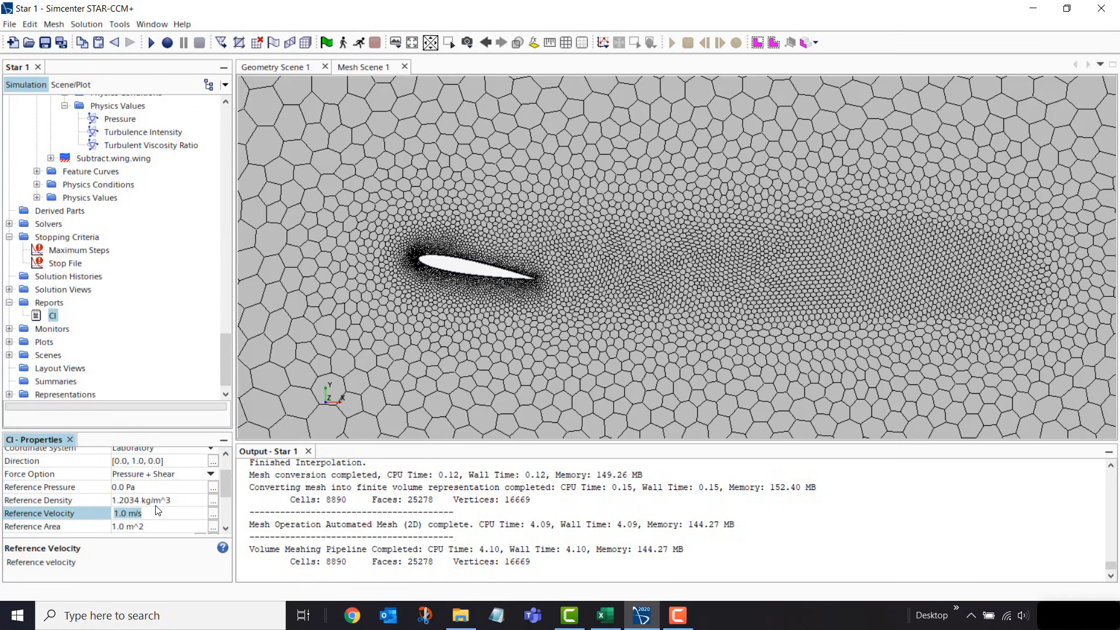
{"action": "type", "text": "50"}
{"action": "key", "text": "Return"}
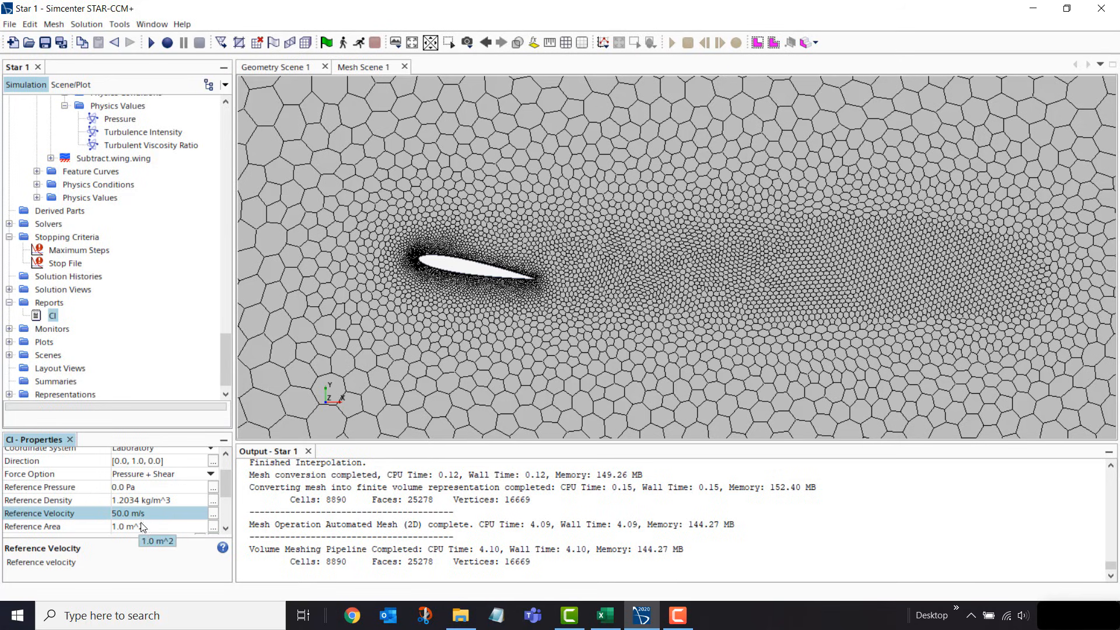
{"action": "scroll", "coordinate": [227, 487], "scroll_direction": "down", "scroll_amount": 3}
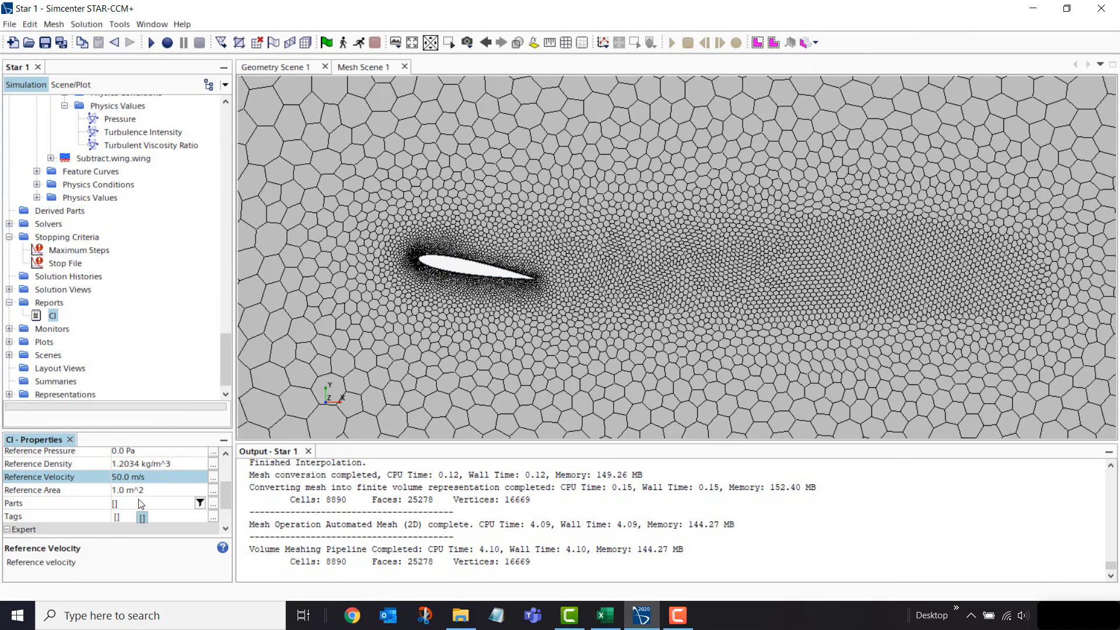
Create a new Frontal Area report from the Metrics category
{"action": "left_click", "coordinate": [57, 303]}
{"action": "right_click", "coordinate": [58, 304]}
{"action": "mouse_move", "coordinate": [112, 311]}
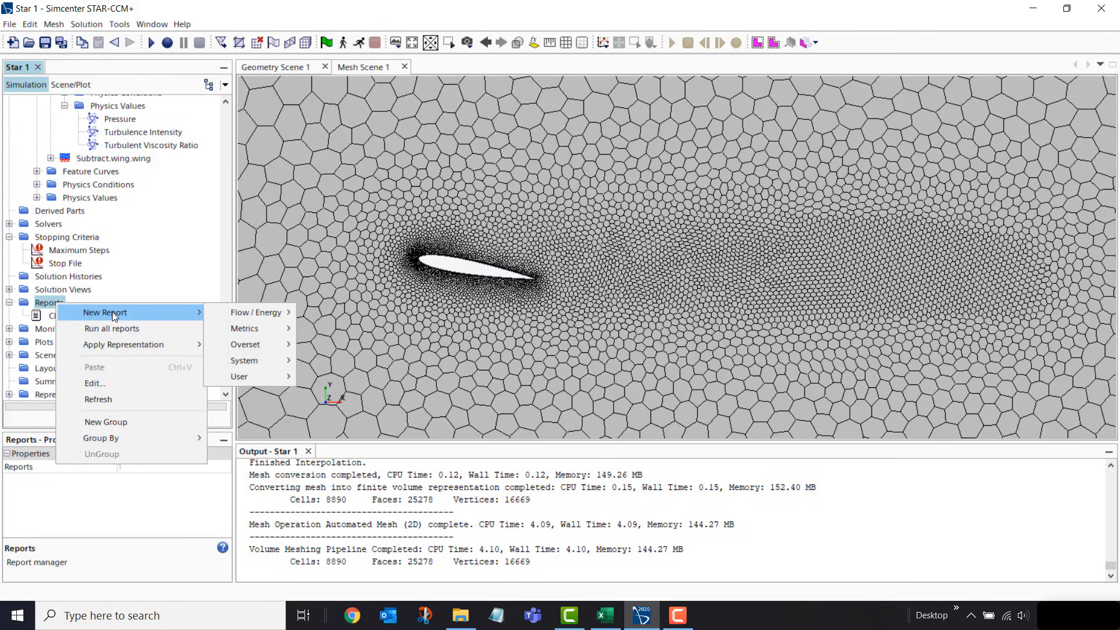
{"action": "mouse_move", "coordinate": [281, 332]}
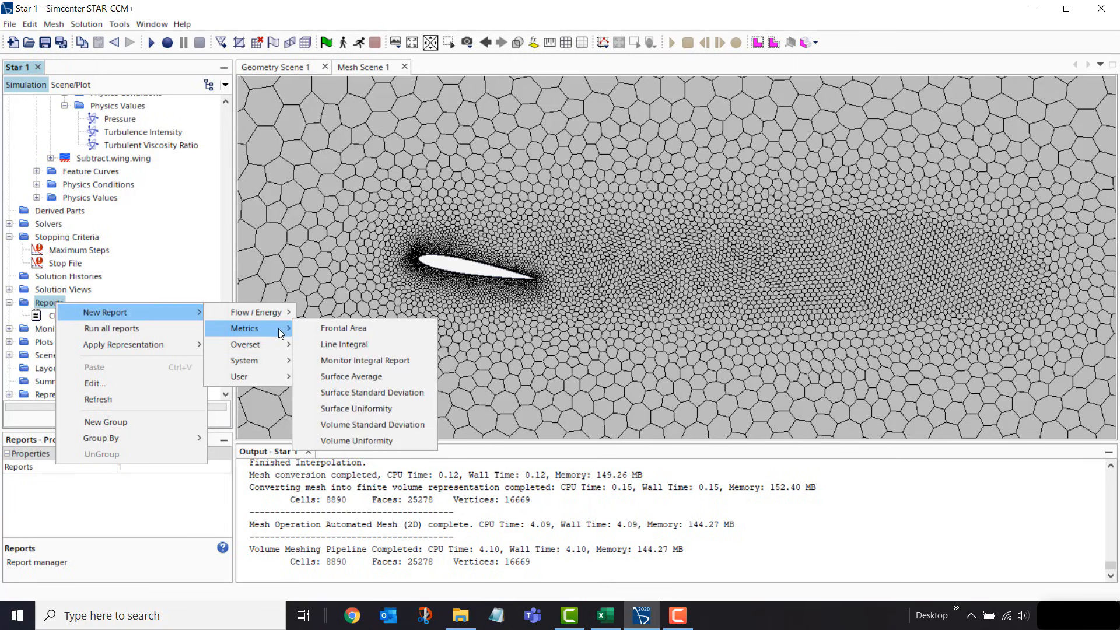
{"action": "left_click", "coordinate": [337, 329]}
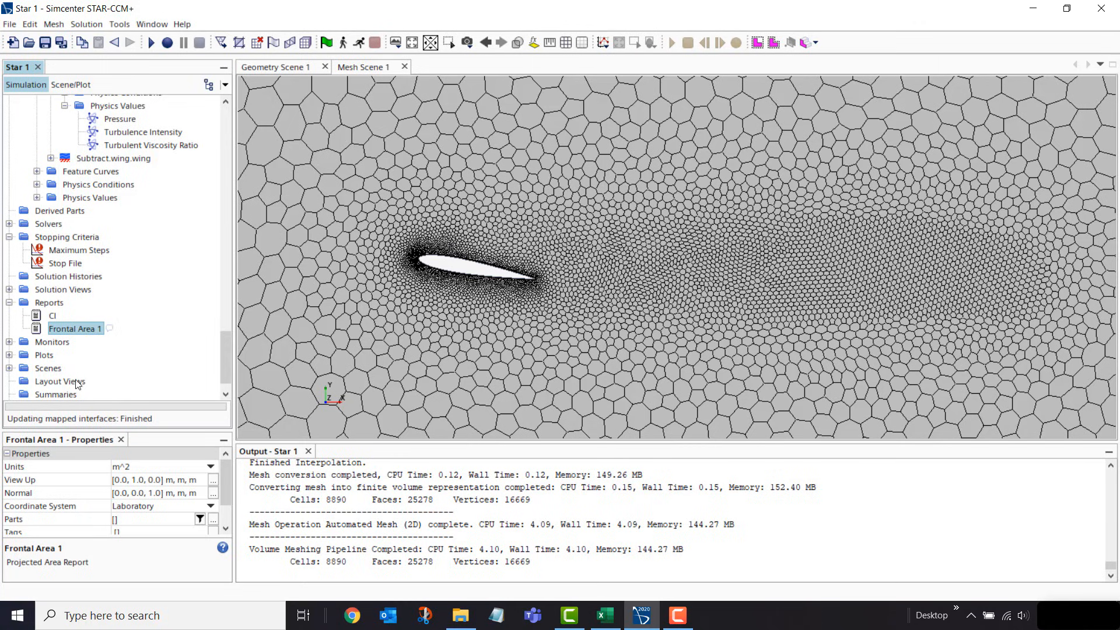
Rename the new frontal area report as Frontal Area Y
{"action": "left_click", "coordinate": [97, 328]}
{"action": "left_click", "coordinate": [102, 327]}
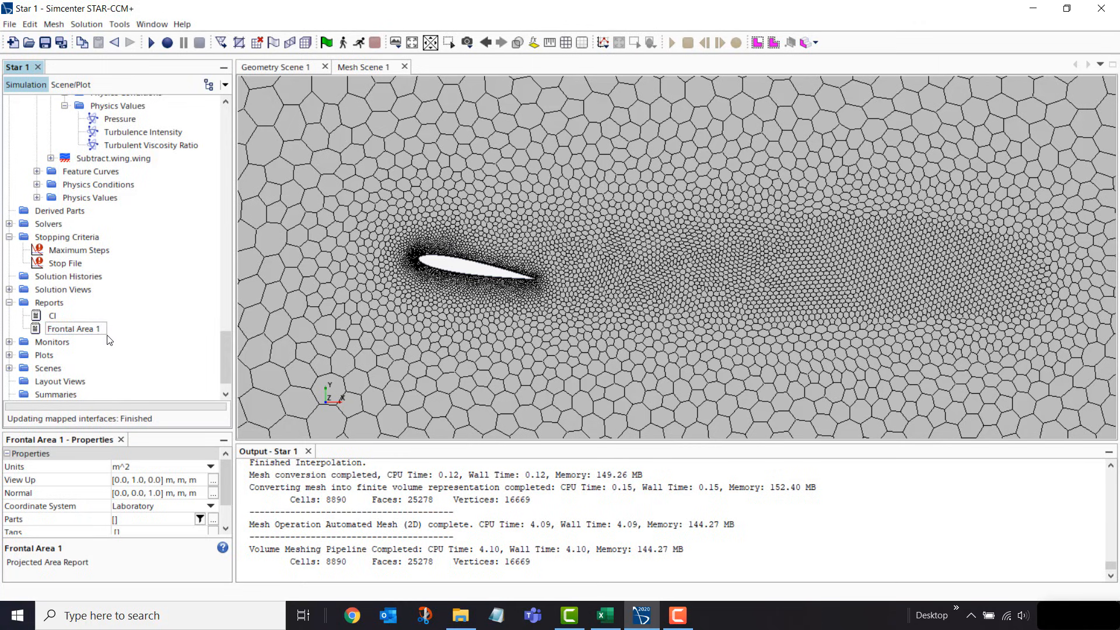
{"action": "type", "text": "Y"}
{"action": "key", "text": "Return"}
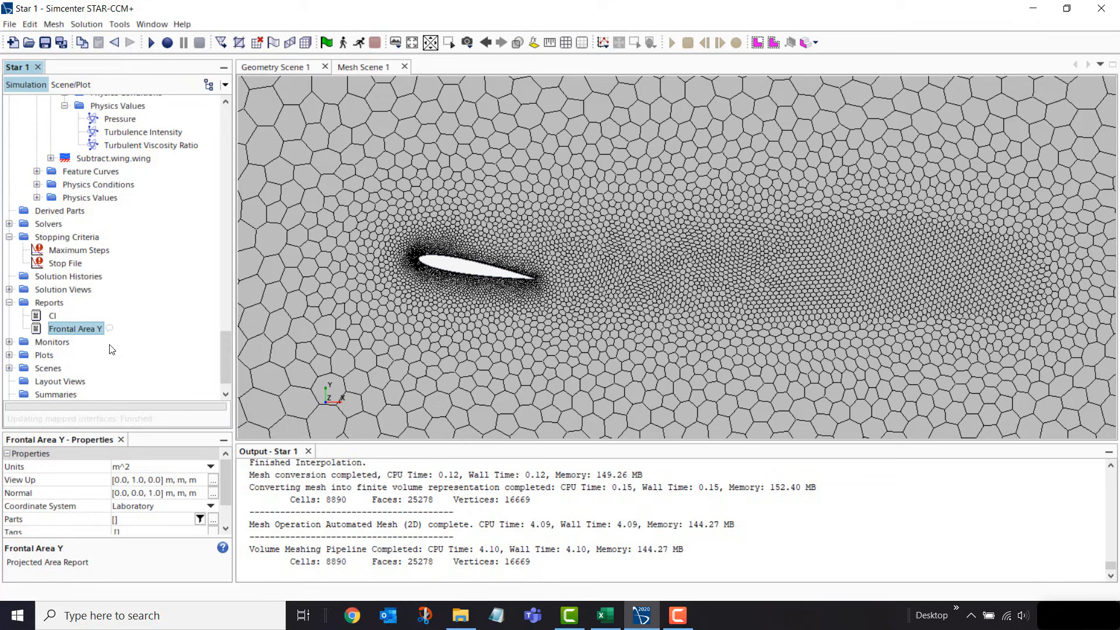
Set the Frontal Area Y report's View Up vector to [0, 0, 1] and its Normal vector to [0, 1, 0]
{"action": "left_click", "coordinate": [201, 479]}
{"action": "type", "text": "0,0,1"}
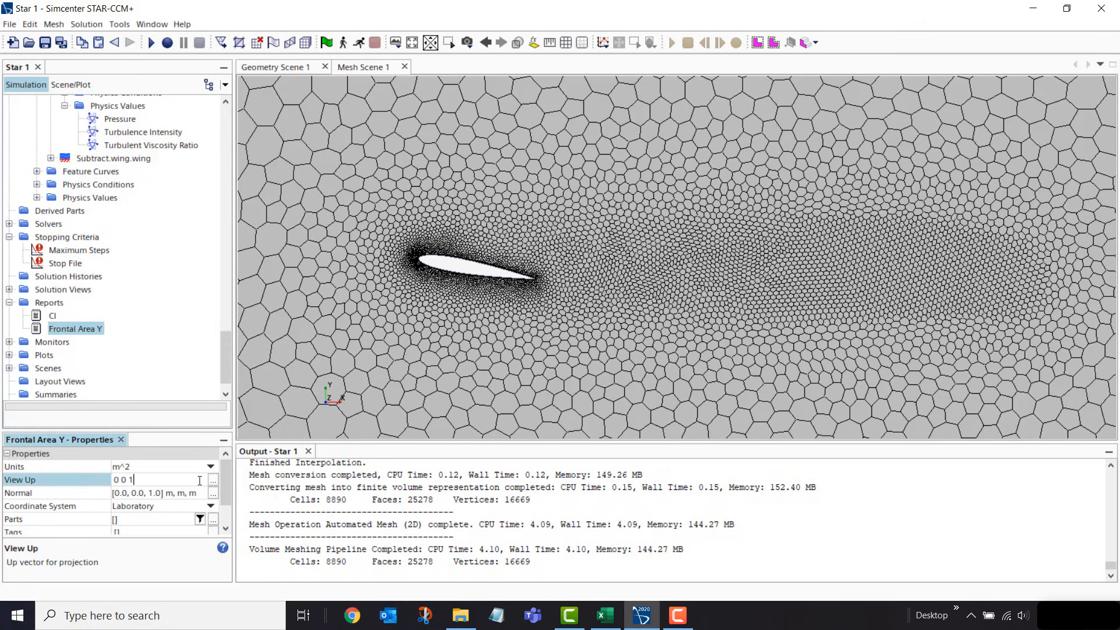
{"action": "key", "text": "Return"}
{"action": "left_click", "coordinate": [197, 494]}
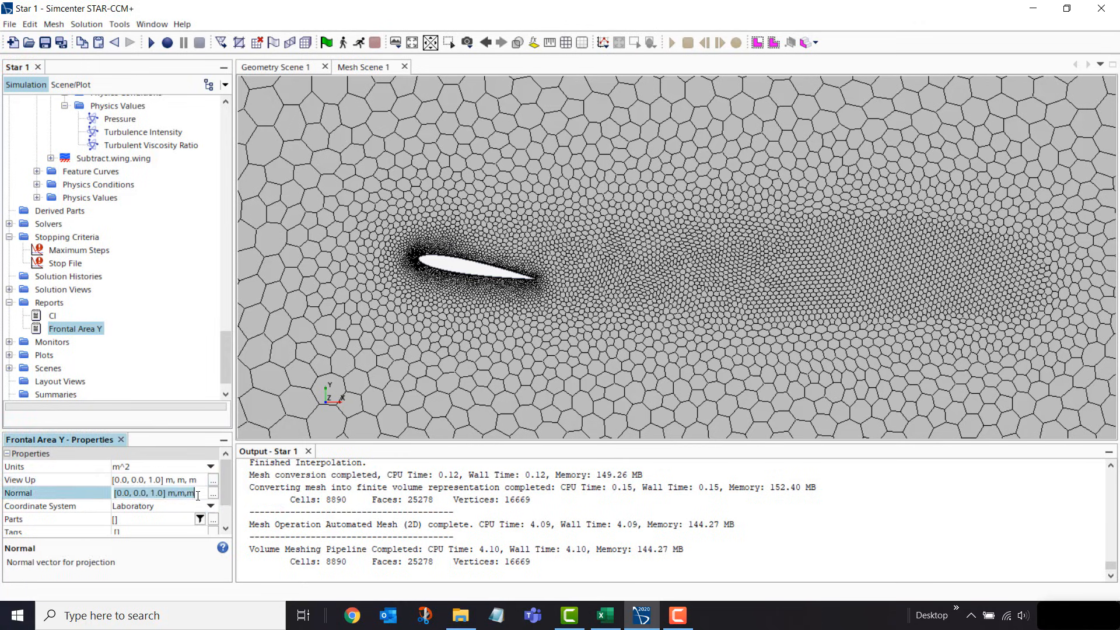
{"action": "type", "text": "0,1,0"}
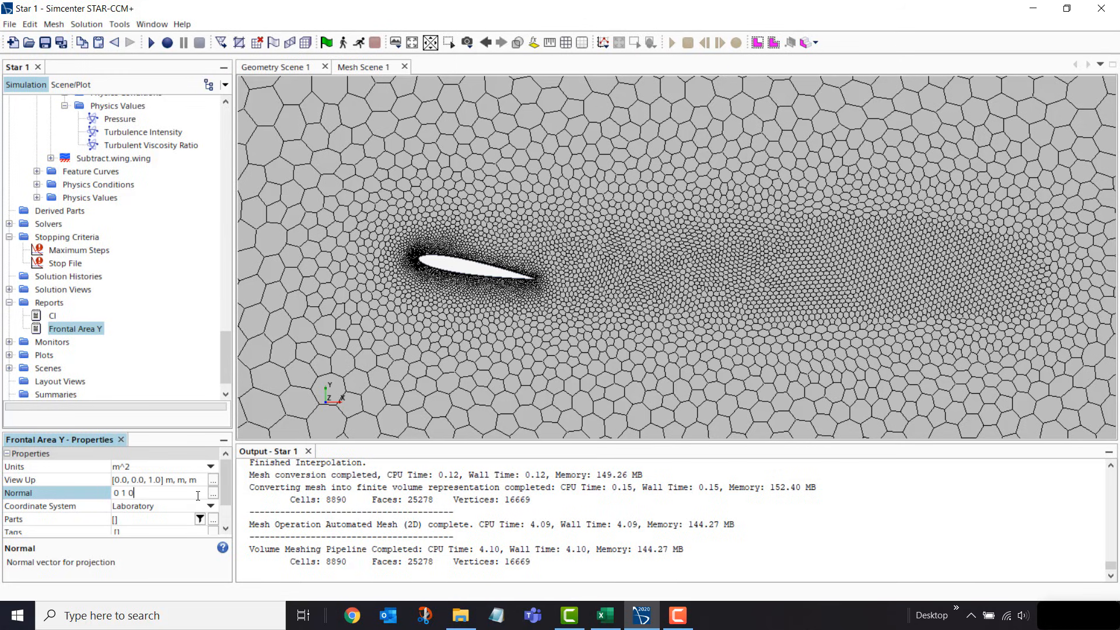
{"action": "type", "text": " 1.0, 0"}
{"action": "key", "text": "Return"}
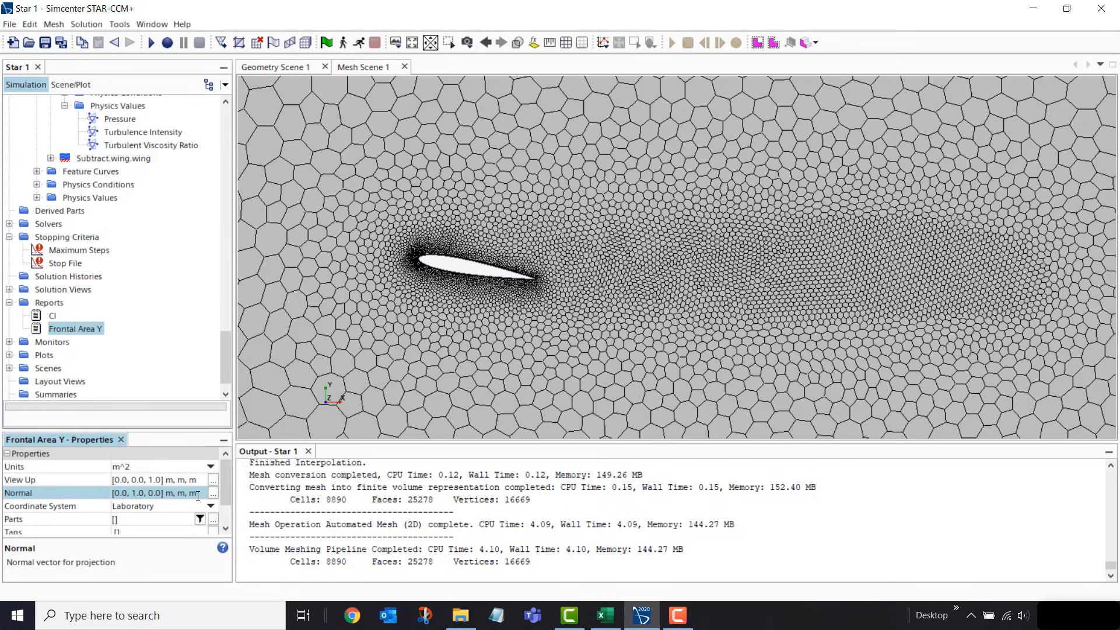
Assign the Subtract.wing.wing boundary of the region as the input part of the Frontal Area Y report
{"action": "left_click", "coordinate": [134, 517]}
{"action": "left_click", "coordinate": [398, 228]}
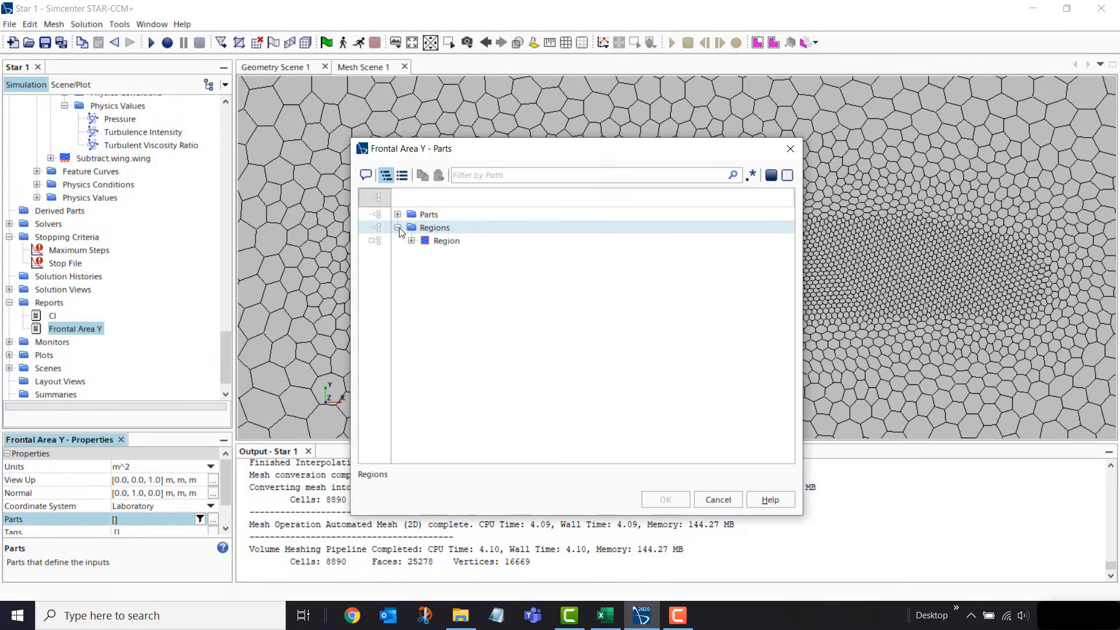
{"action": "left_click", "coordinate": [411, 241]}
{"action": "left_click", "coordinate": [375, 293]}
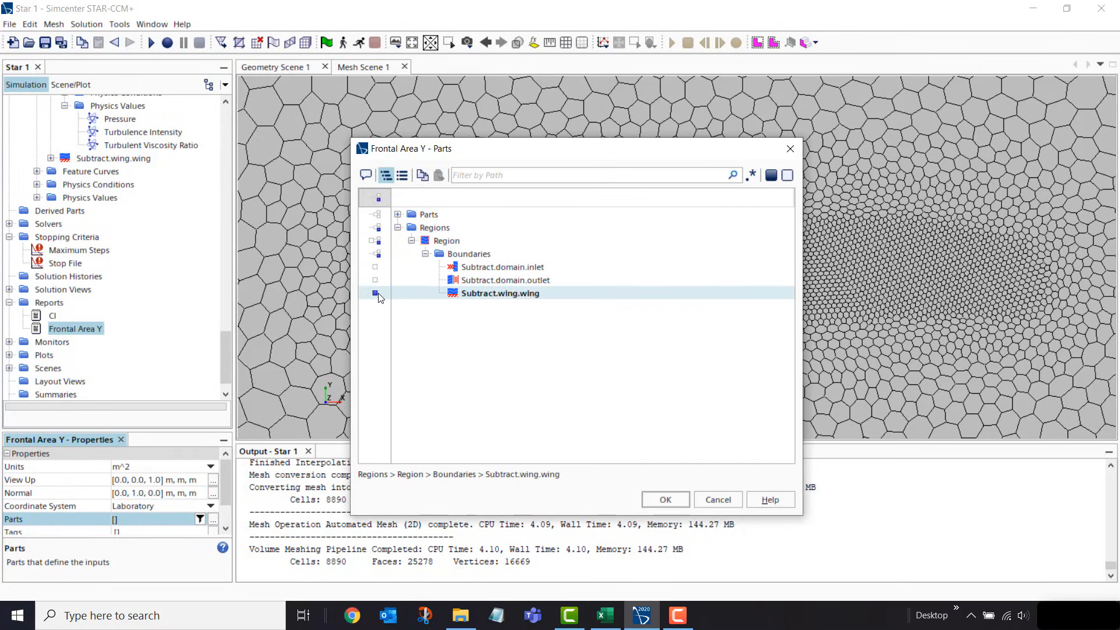
{"action": "left_click", "coordinate": [663, 501]}
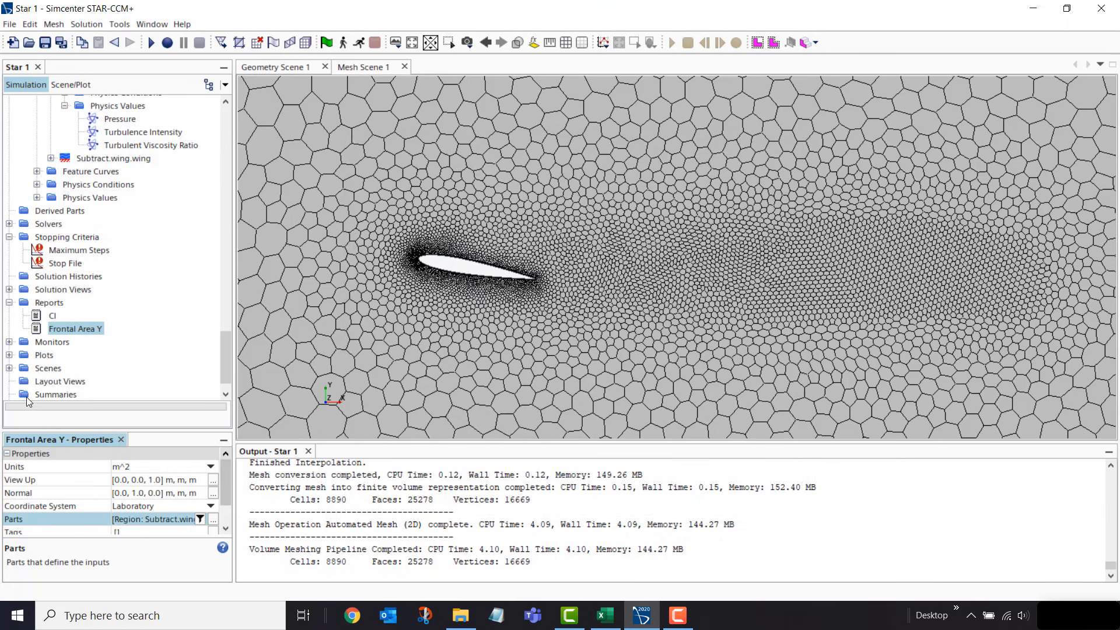
Set the Cl report's Reference Area definition to ${FrontalAreaYReport}
{"action": "left_click", "coordinate": [53, 316]}
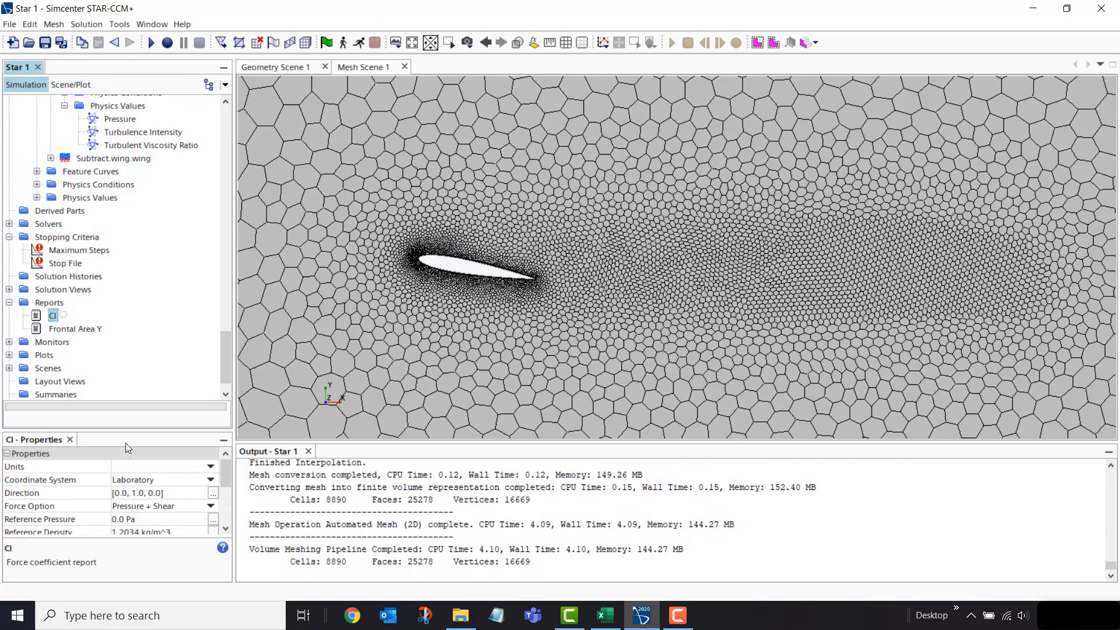
{"action": "left_click_drag", "start_coordinate": [230, 479], "coordinate": [229, 492]}
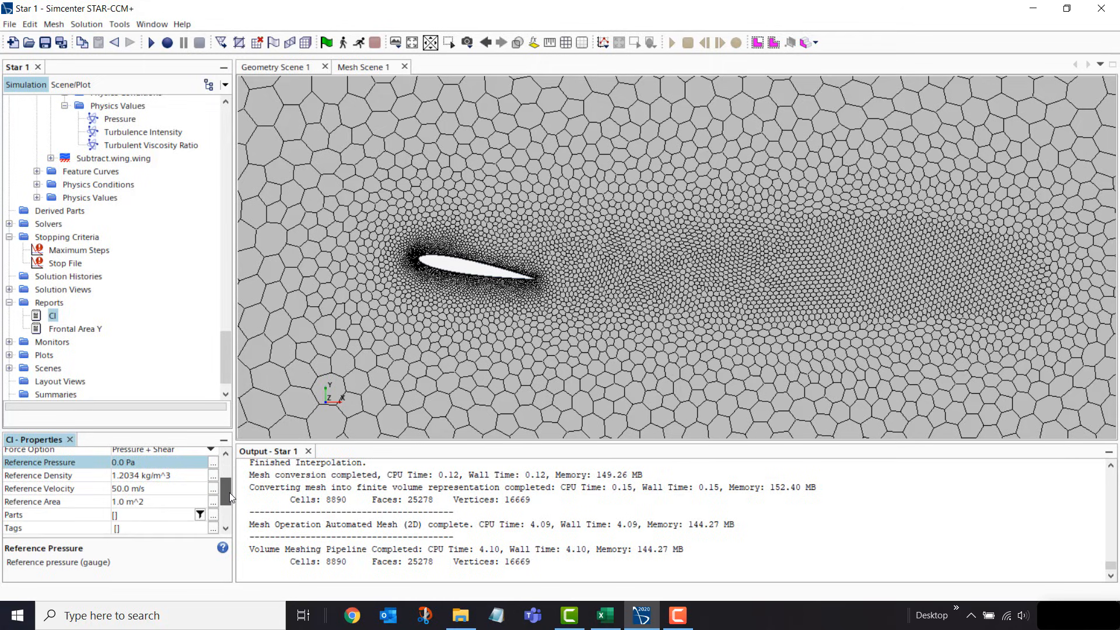
{"action": "left_click", "coordinate": [212, 500]}
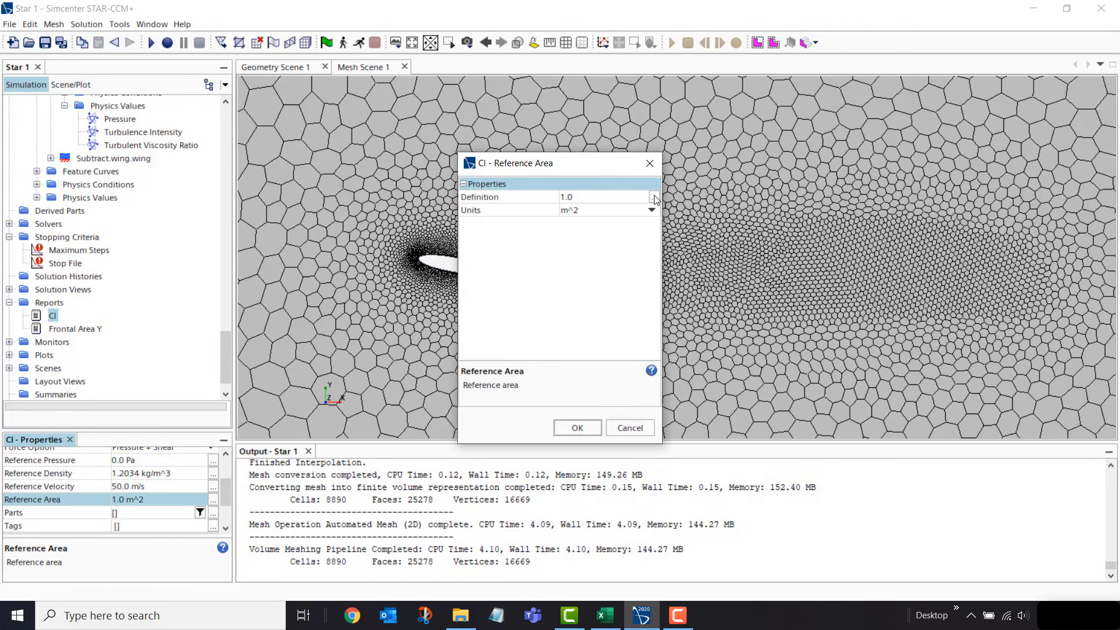
{"action": "left_click", "coordinate": [654, 198]}
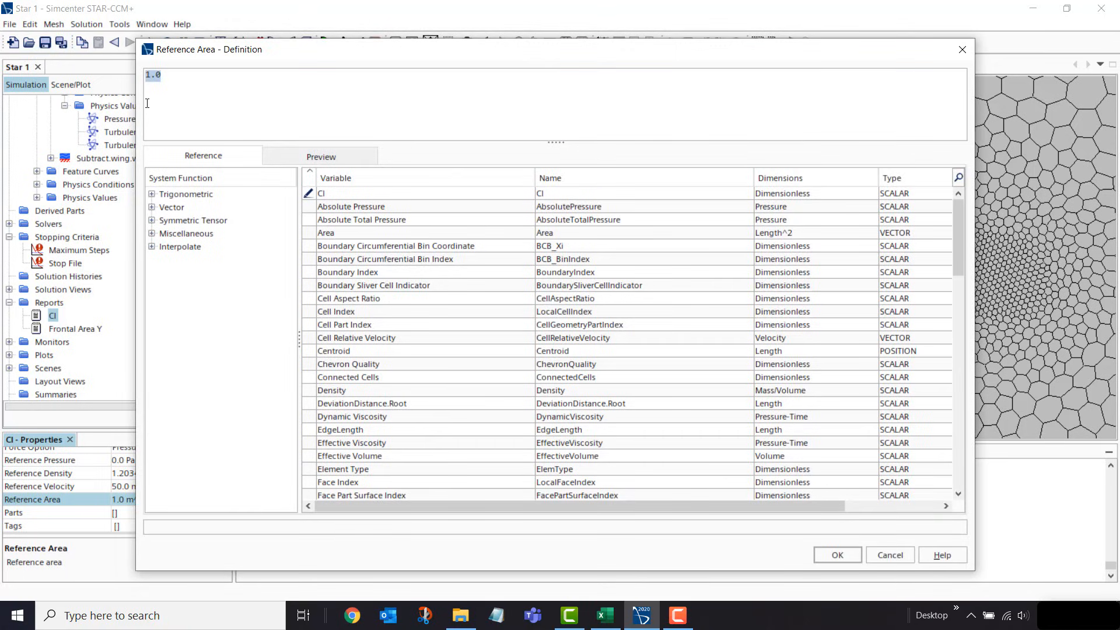
{"action": "key", "text": "BackSpace"}
{"action": "type", "text": "report"}
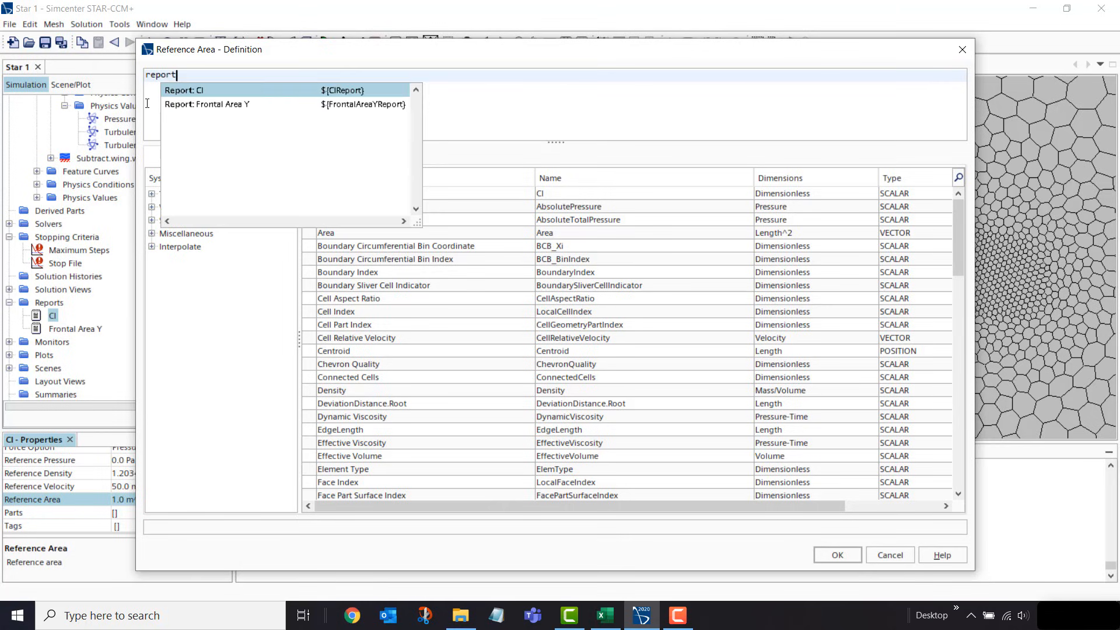
{"action": "double_click", "coordinate": [219, 107]}
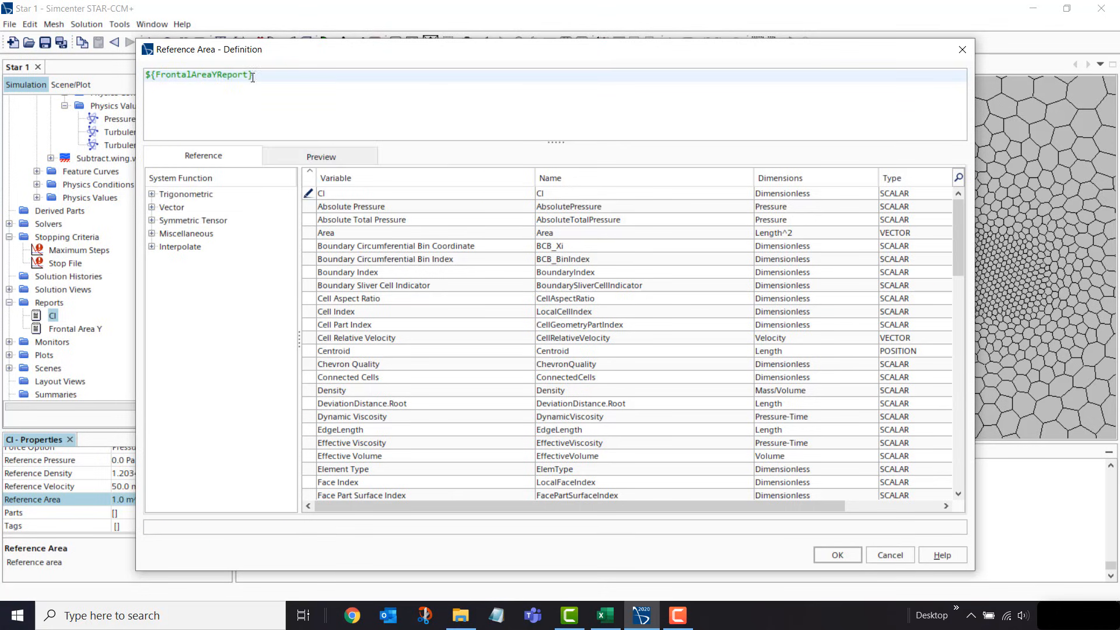
{"action": "left_click", "coordinate": [838, 555]}
{"action": "left_click", "coordinate": [563, 426]}
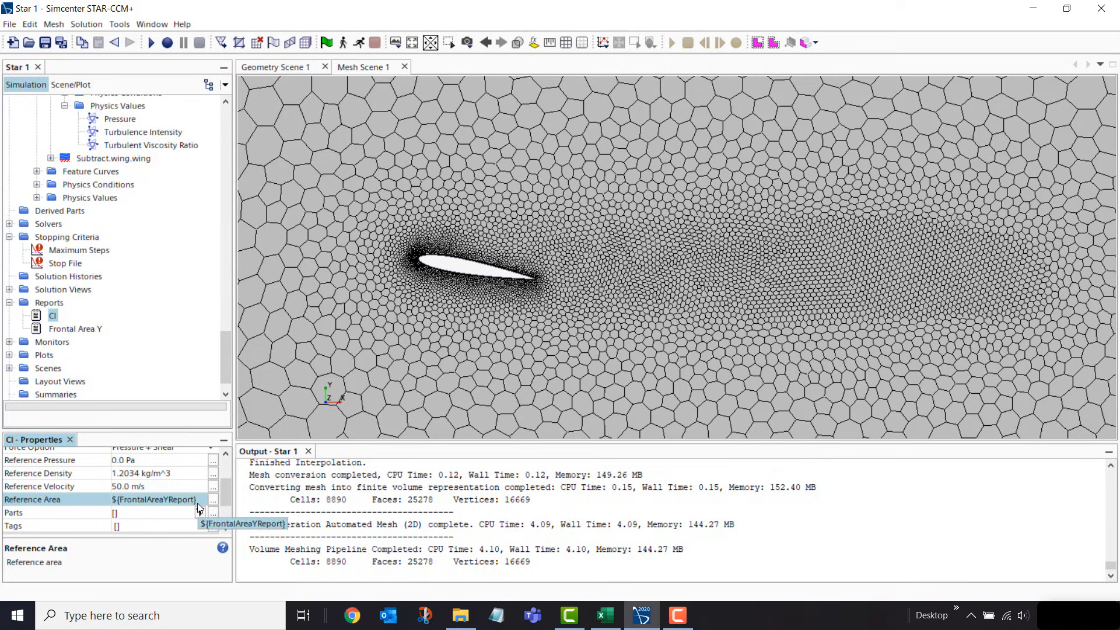
Assign the region's Subtract.wing.wing boundary as the input part of the Cl report
{"action": "left_click", "coordinate": [129, 517]}
{"action": "left_click", "coordinate": [129, 520]}
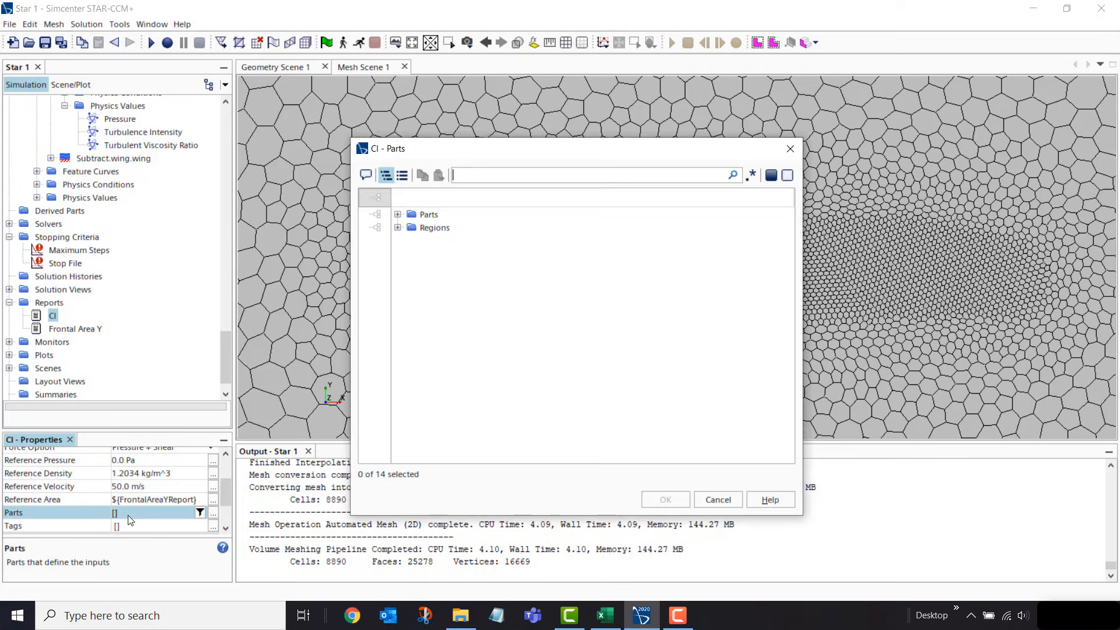
{"action": "left_click", "coordinate": [398, 228]}
{"action": "left_click", "coordinate": [417, 293]}
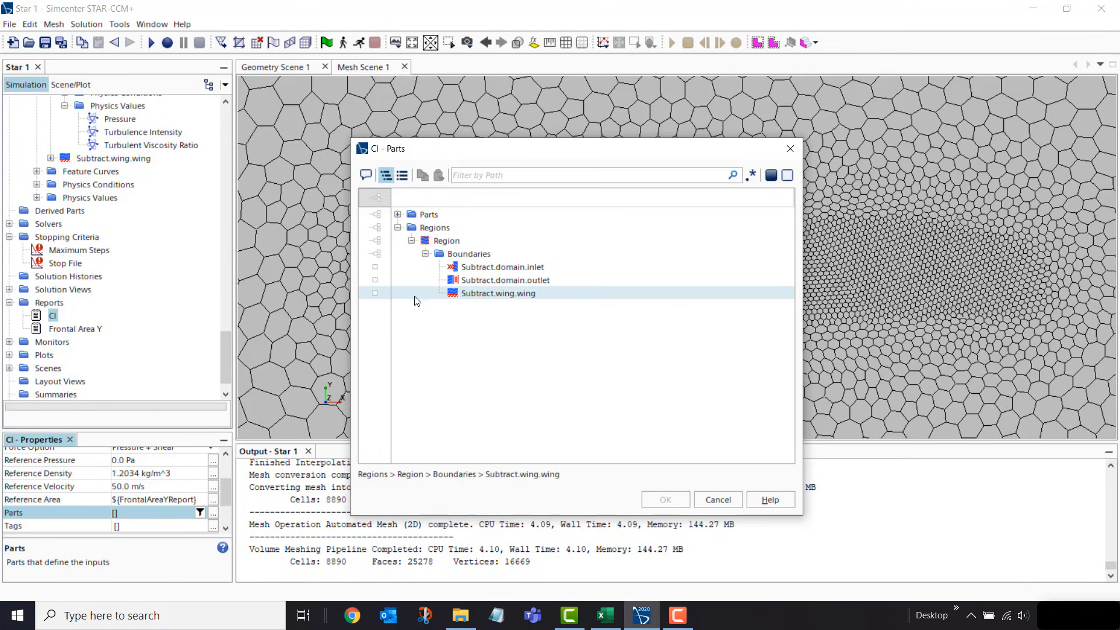
{"action": "left_click", "coordinate": [375, 293]}
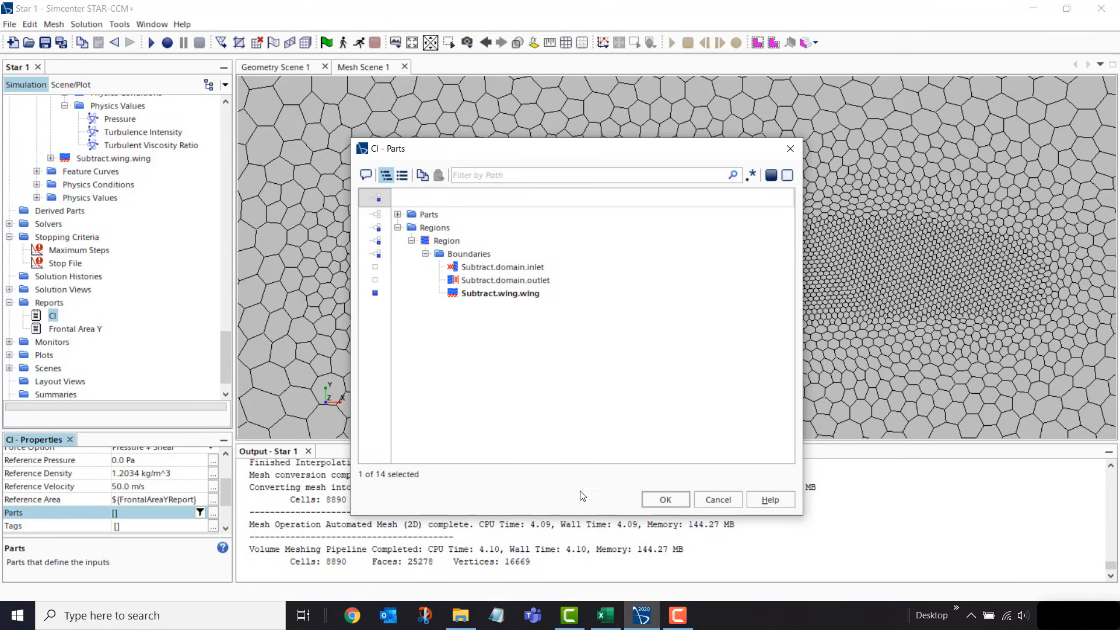
{"action": "left_click", "coordinate": [666, 500]}
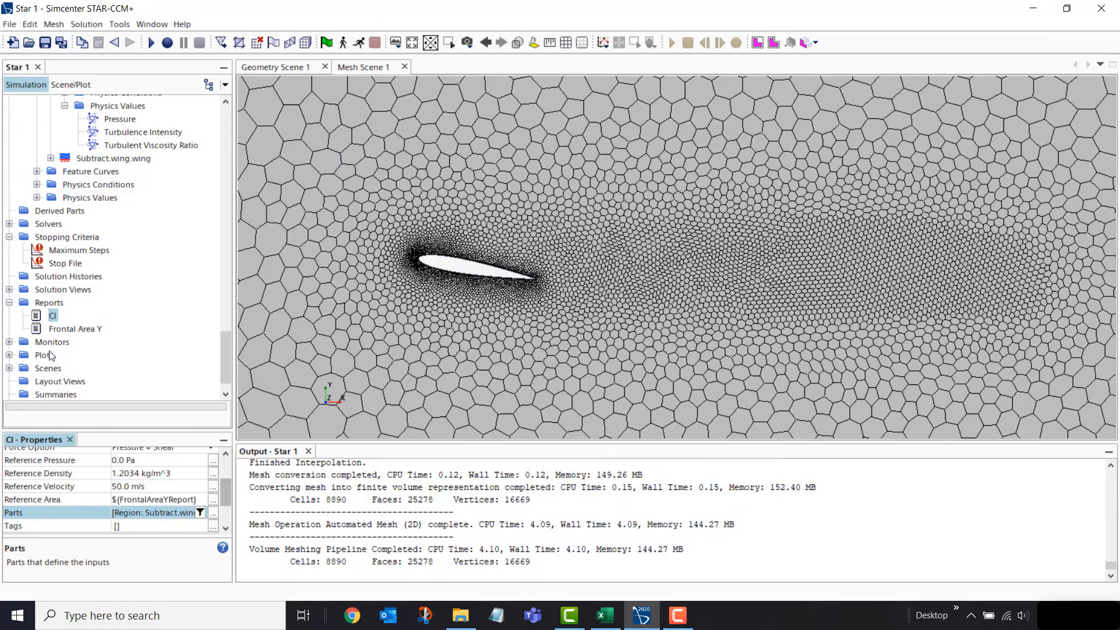
{"action": "right_click", "coordinate": [52, 317]}
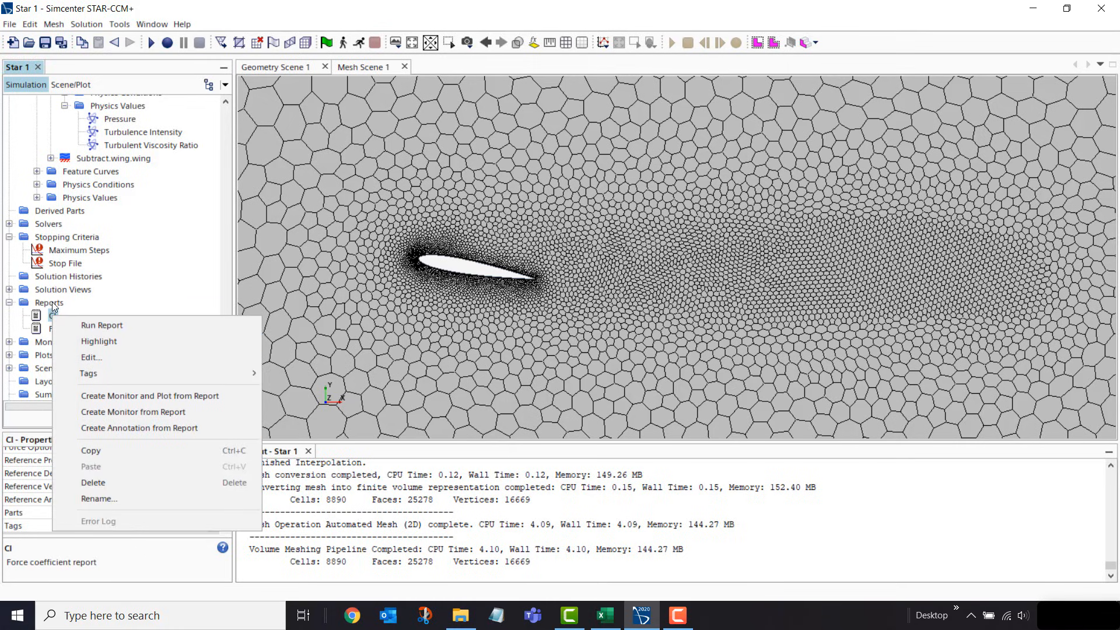
{"action": "left_click", "coordinate": [52, 303]}
{"action": "right_click", "coordinate": [52, 301]}
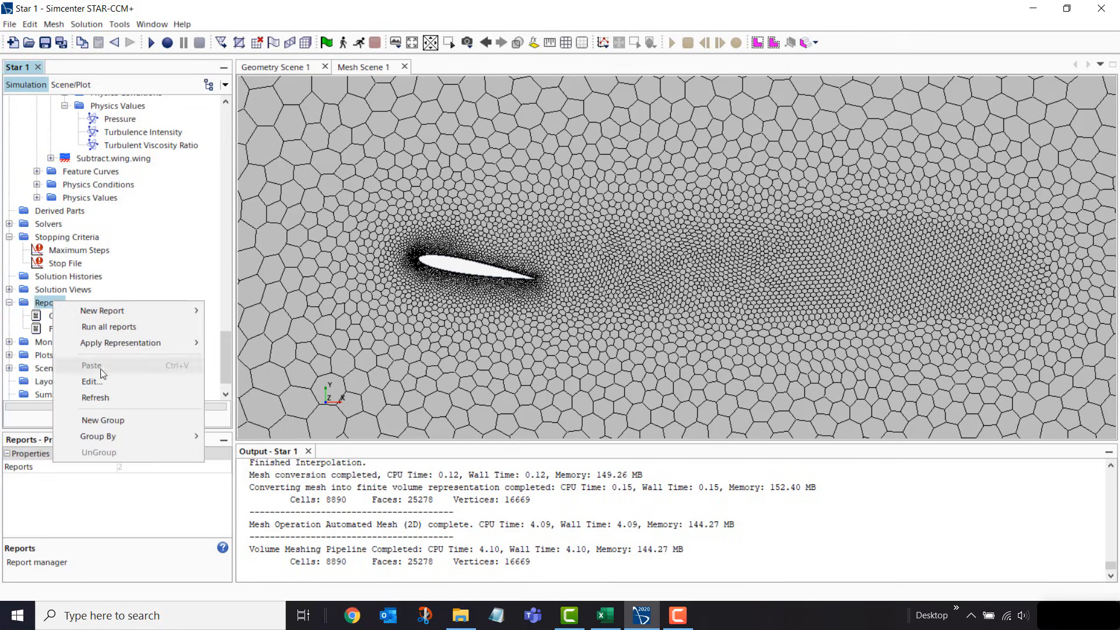
{"action": "left_click", "coordinate": [41, 303]}
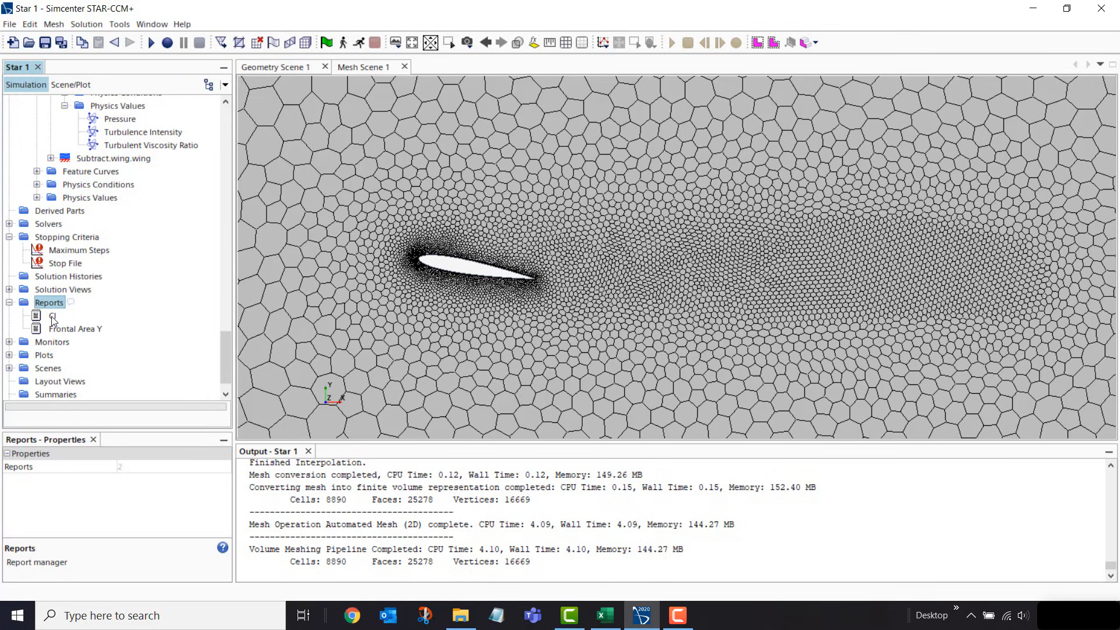
Duplicate the Cl report within the Reports node and rename the copy as Cd
{"action": "left_click_drag", "start_coordinate": [52, 316], "coordinate": [55, 303]}
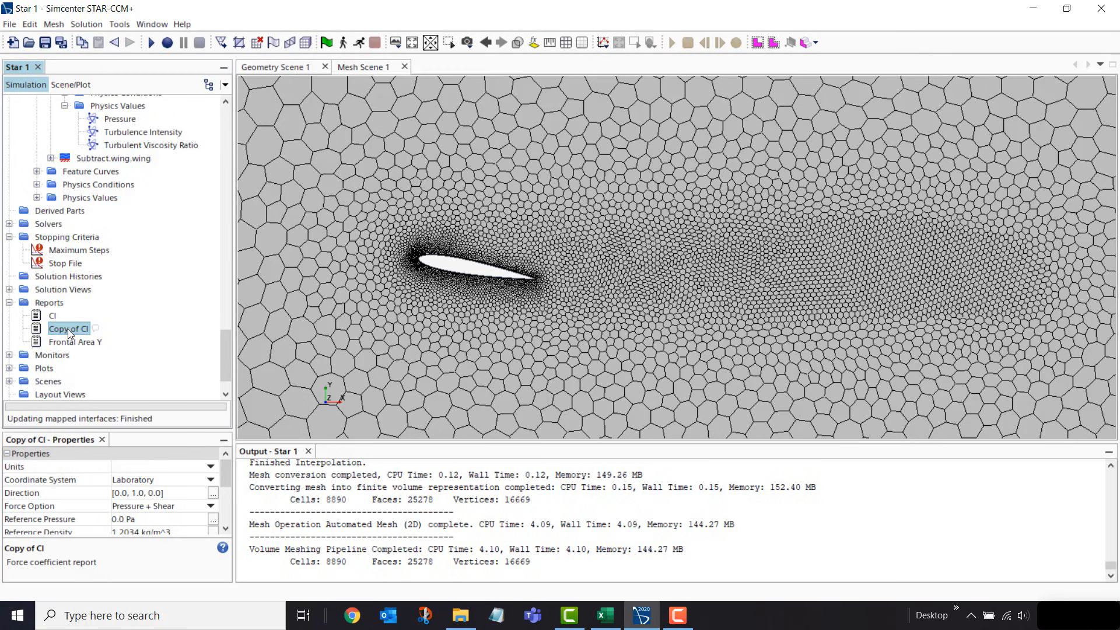
{"action": "left_click", "coordinate": [69, 330]}
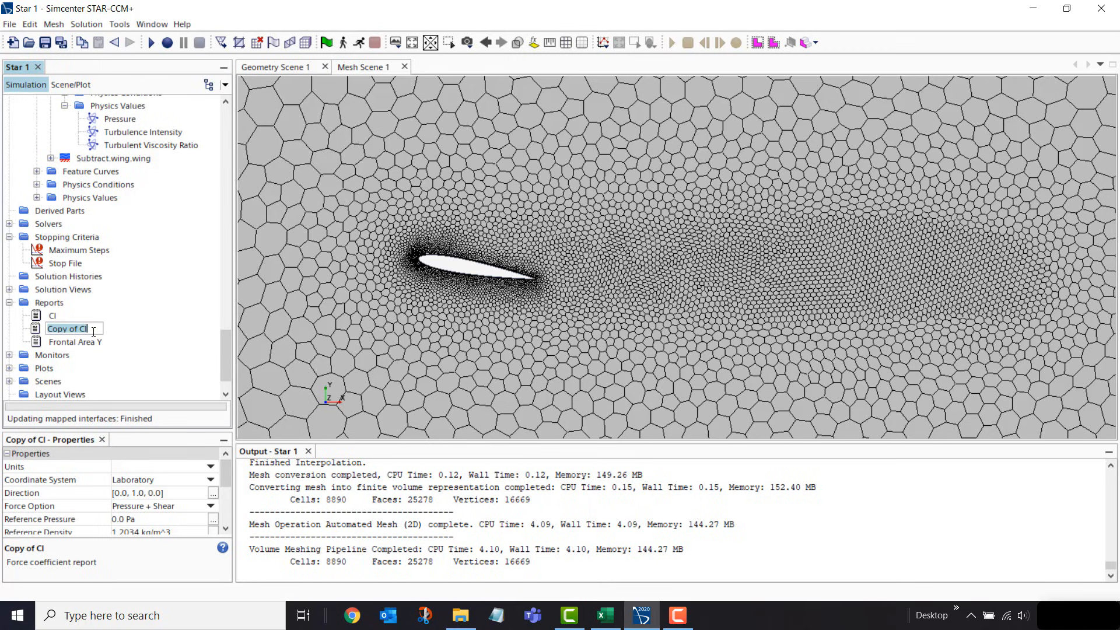
{"action": "type", "text": "Cd"}
{"action": "key", "text": "Return"}
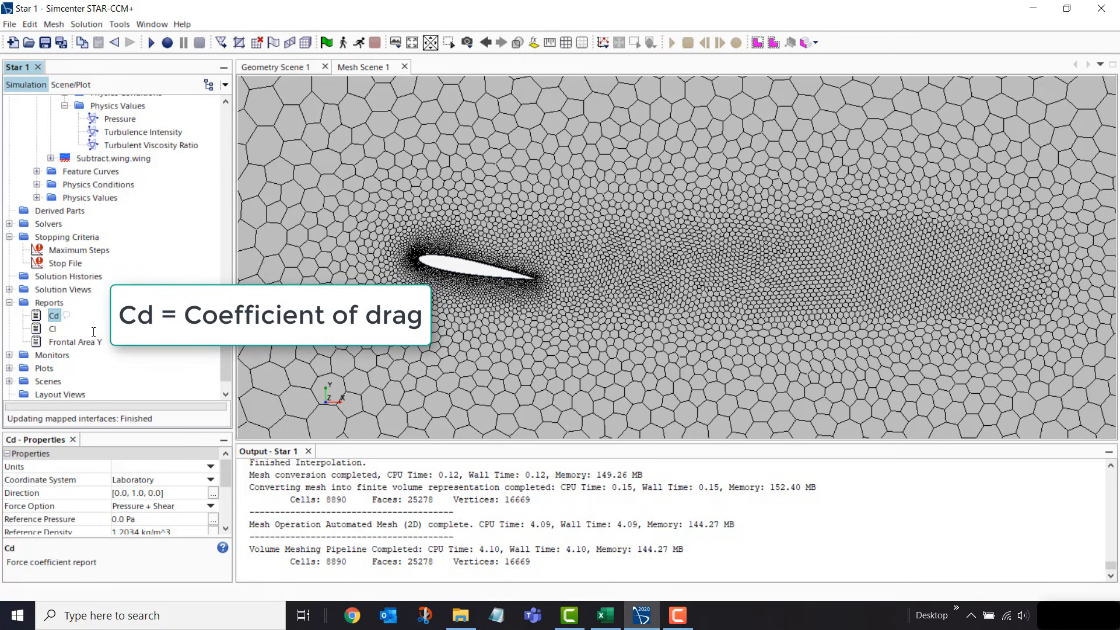
Set the Cd report's force Direction to [1, 0, 0]
{"action": "left_click", "coordinate": [185, 495]}
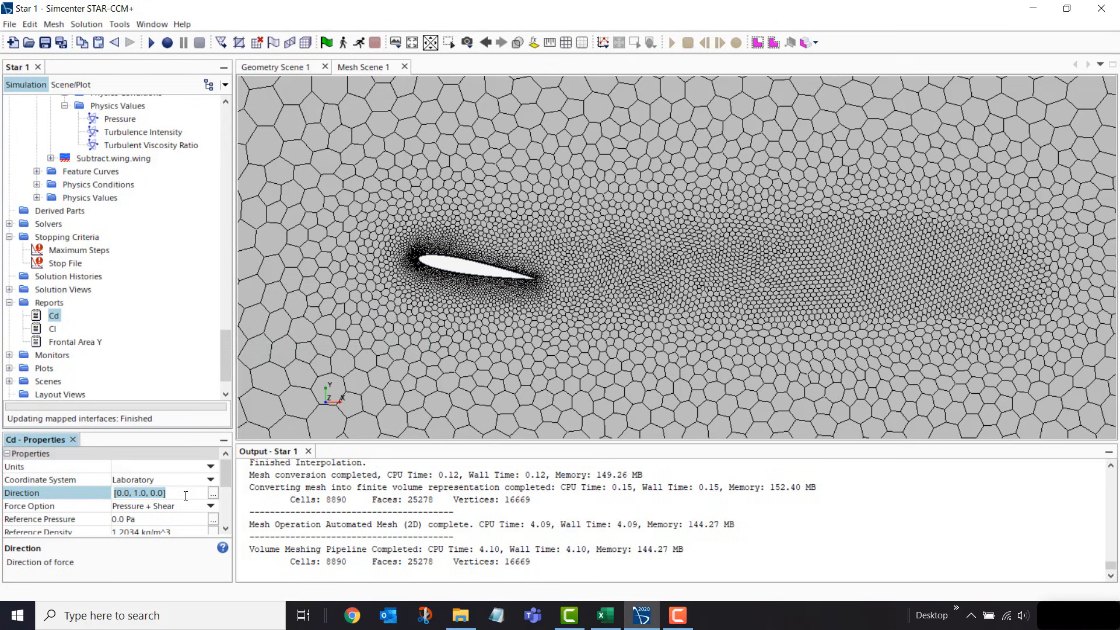
{"action": "type", "text": "1 0 0"}
{"action": "key", "text": "Return"}
{"action": "scroll", "coordinate": [188, 507], "scroll_direction": "down", "scroll_amount": 3}
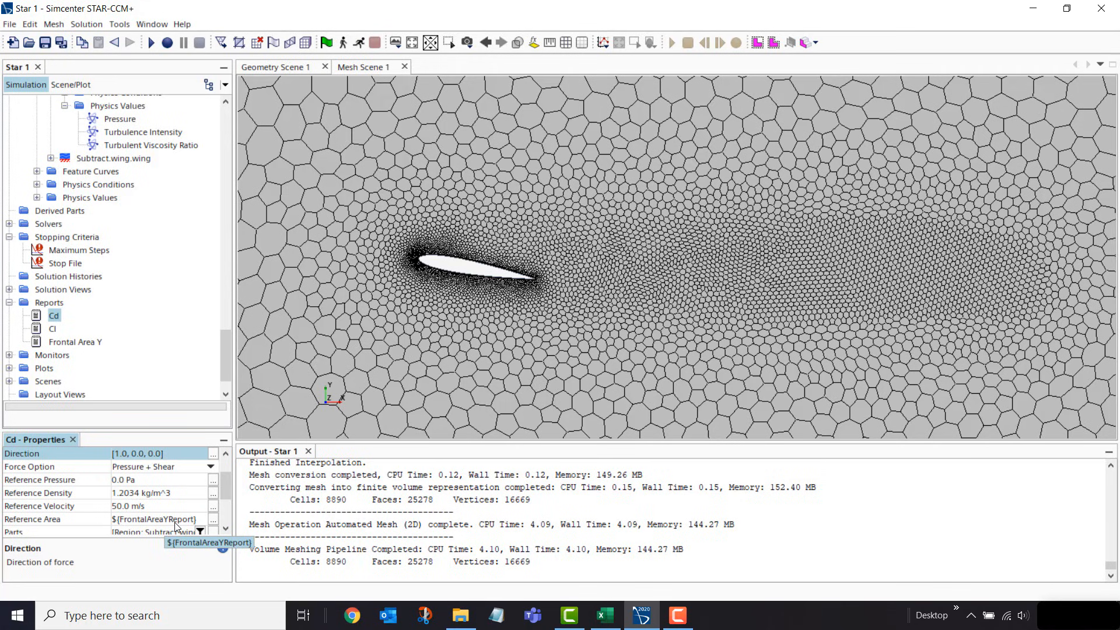
Duplicate the Frontal Area Y report and rename the copy as Frontal Area X
{"action": "left_click", "coordinate": [68, 344]}
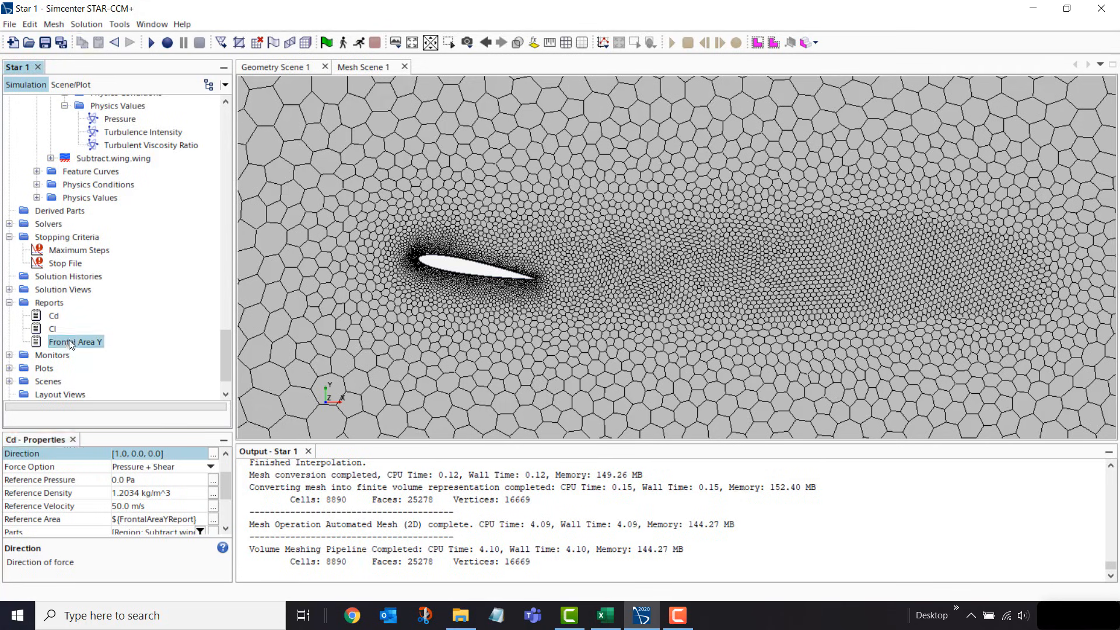
{"action": "left_click_drag", "start_coordinate": [55, 315], "coordinate": [50, 302]}
{"action": "left_click", "coordinate": [73, 343]}
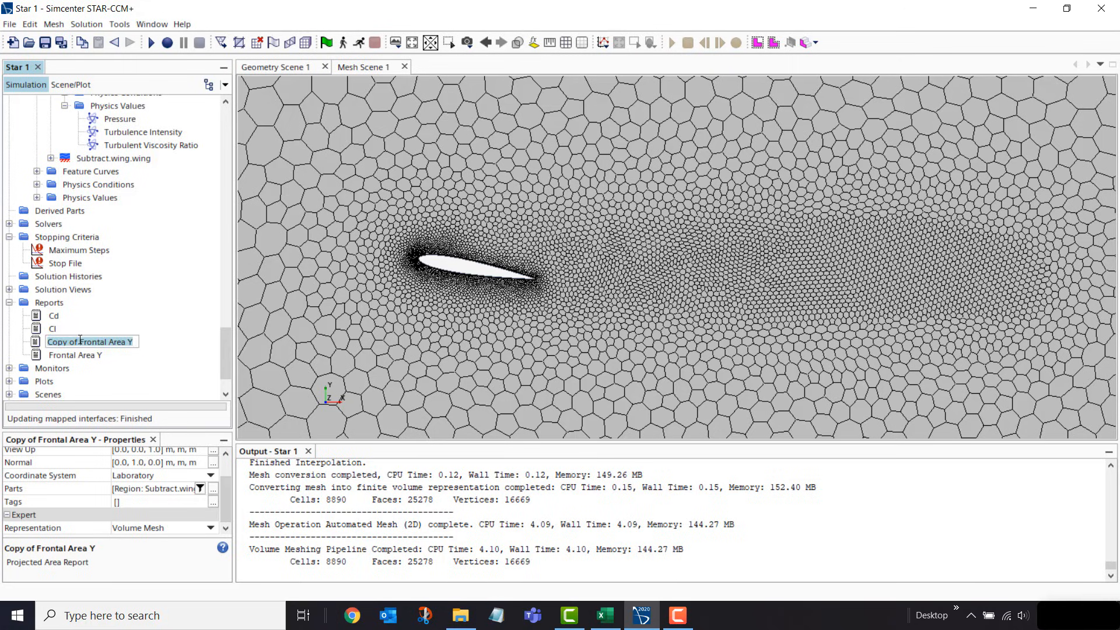
{"action": "left_click", "coordinate": [76, 343]}
{"action": "key", "text": "BackSpace"}
{"action": "key", "text": "BackSpace"}
{"action": "key", "text": "BackSpace"}
{"action": "key", "text": "BackSpace"}
{"action": "key", "text": "BackSpace"}
{"action": "key", "text": "BackSpace"}
{"action": "key", "text": "BackSpace"}
{"action": "key", "text": "BackSpace"}
{"action": "key", "text": "Return"}
Set the Frontal Area X report's Normal vector to [1, 0, 0]
{"action": "left_click_drag", "start_coordinate": [226, 493], "coordinate": [227, 480]}
{"action": "left_click", "coordinate": [197, 487]}
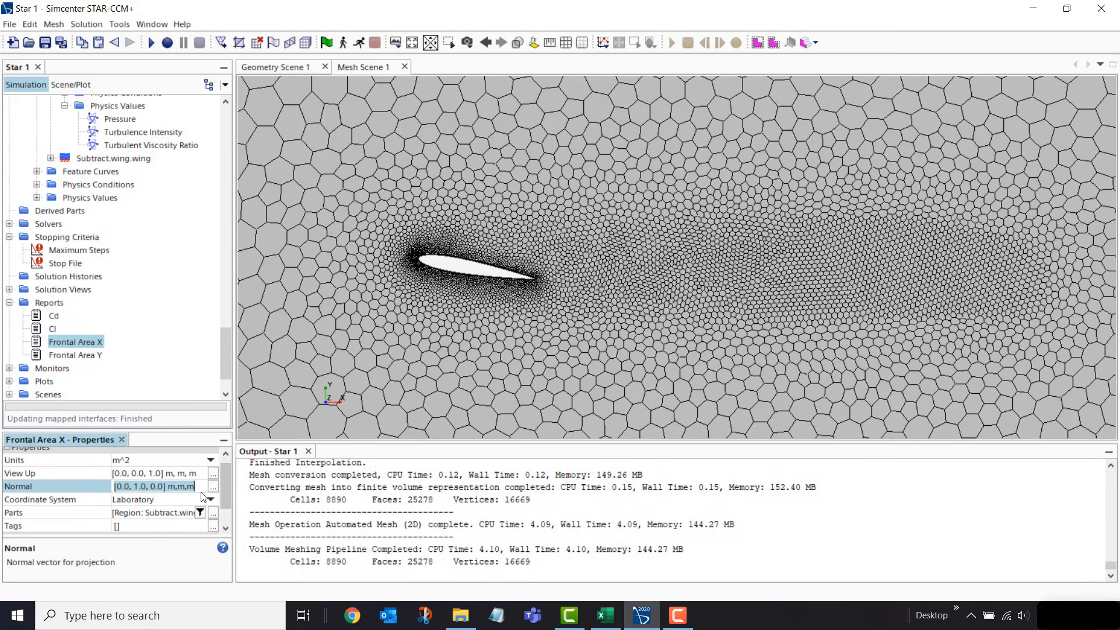
{"action": "type", "text": "1 0"}
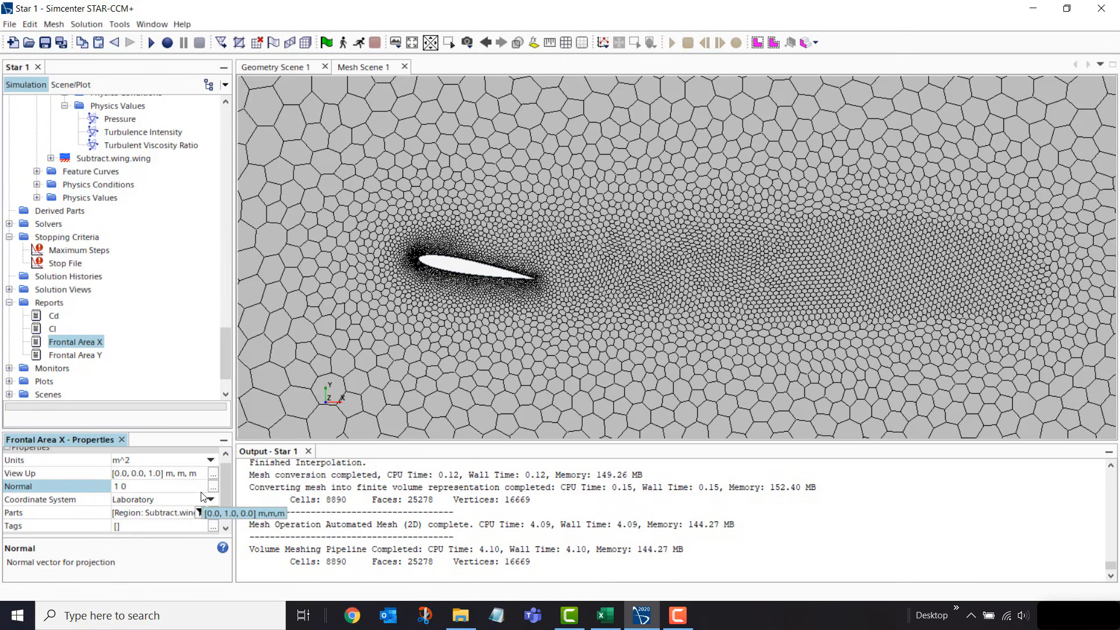
{"action": "type", "text": " 0"}
{"action": "key", "text": "Return"}
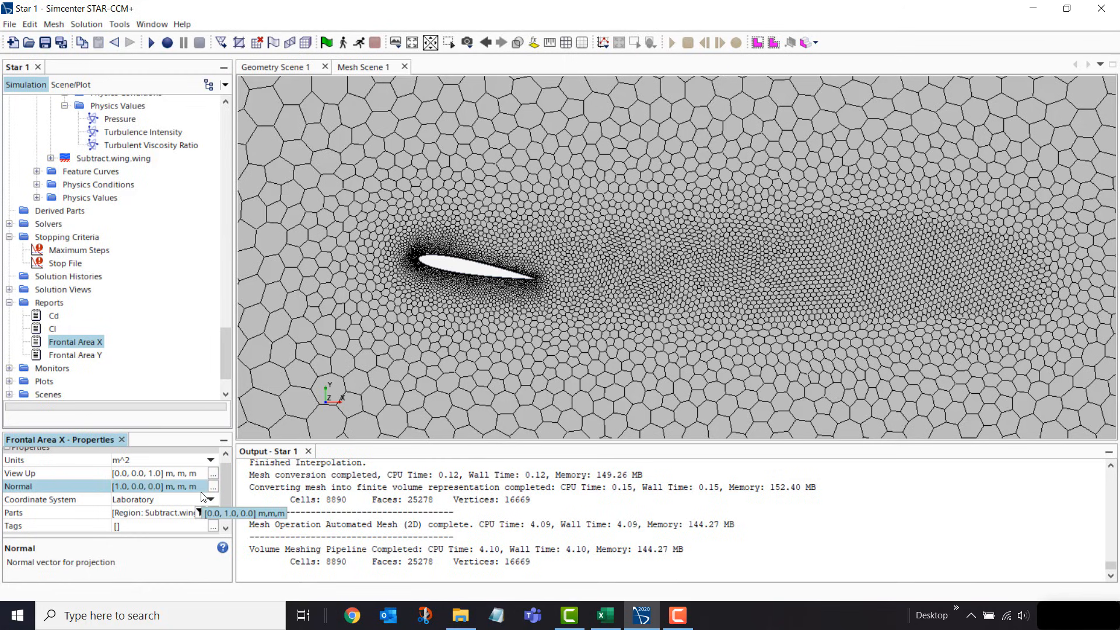
Change the Cd report's Reference Area to ${FrontalAreaXReport}
{"action": "left_click", "coordinate": [53, 316]}
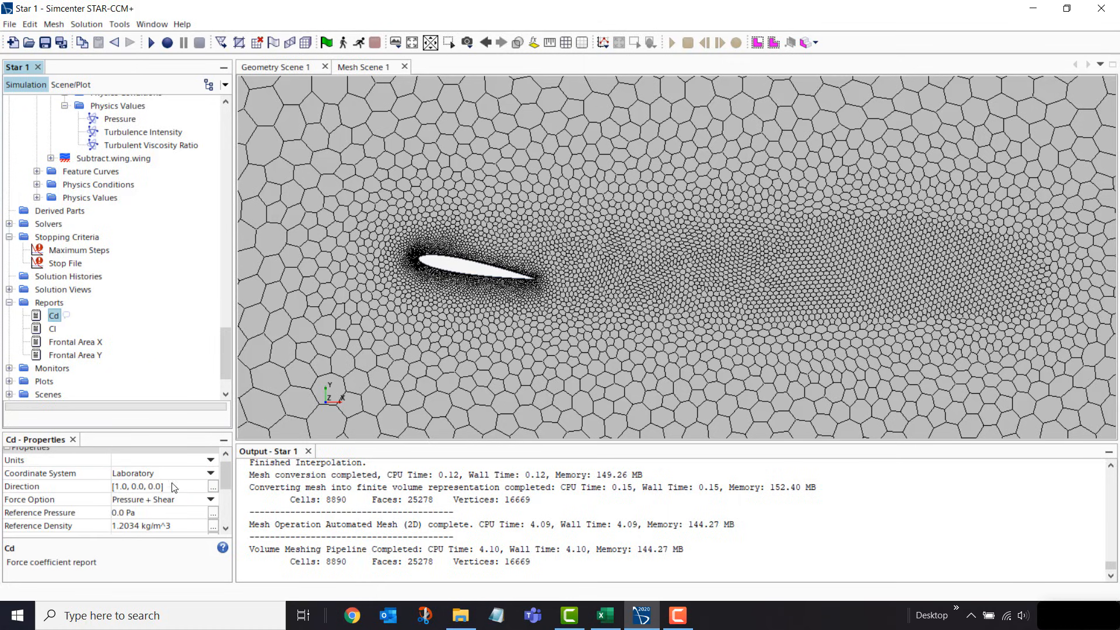
{"action": "left_click_drag", "start_coordinate": [228, 473], "coordinate": [229, 487]}
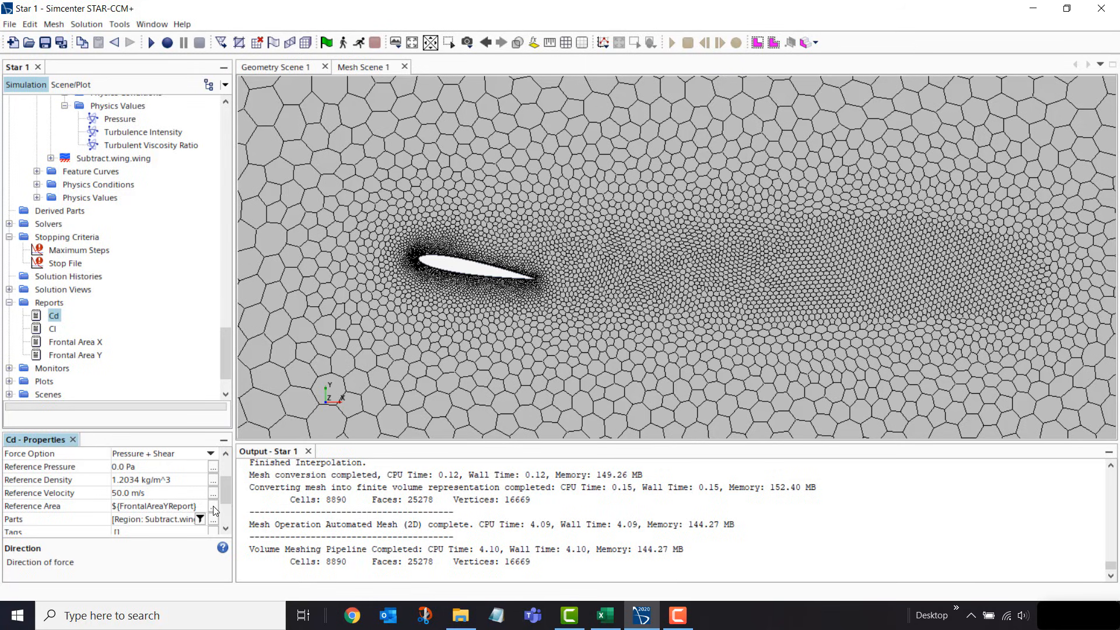
{"action": "left_click", "coordinate": [192, 507]}
{"action": "left_click", "coordinate": [172, 507]}
{"action": "key", "text": "BackSpace"}
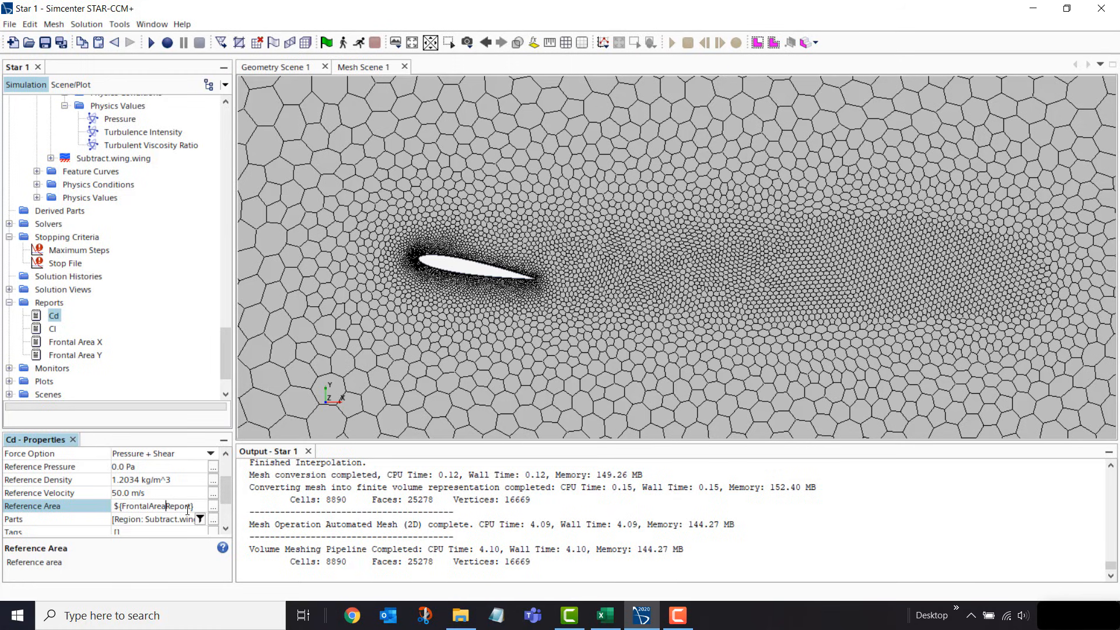
{"action": "type", "text": "X"}
{"action": "key", "text": "Return"}
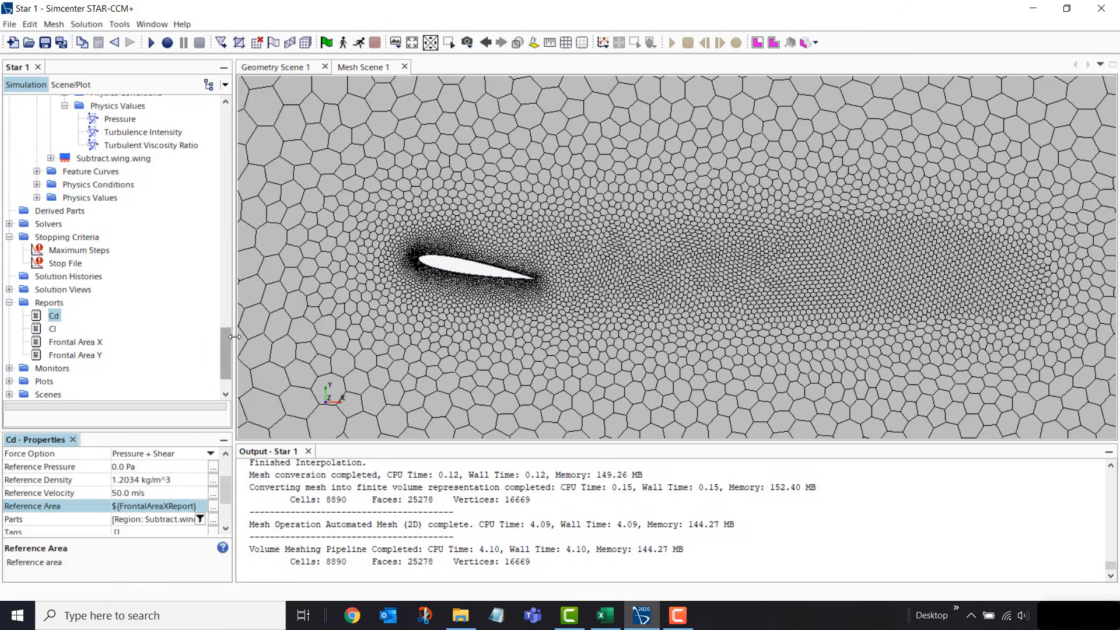
Run the Cd report to check its output, and return to the Star 1 simulation output
{"action": "left_click_drag", "start_coordinate": [228, 336], "coordinate": [229, 345]}
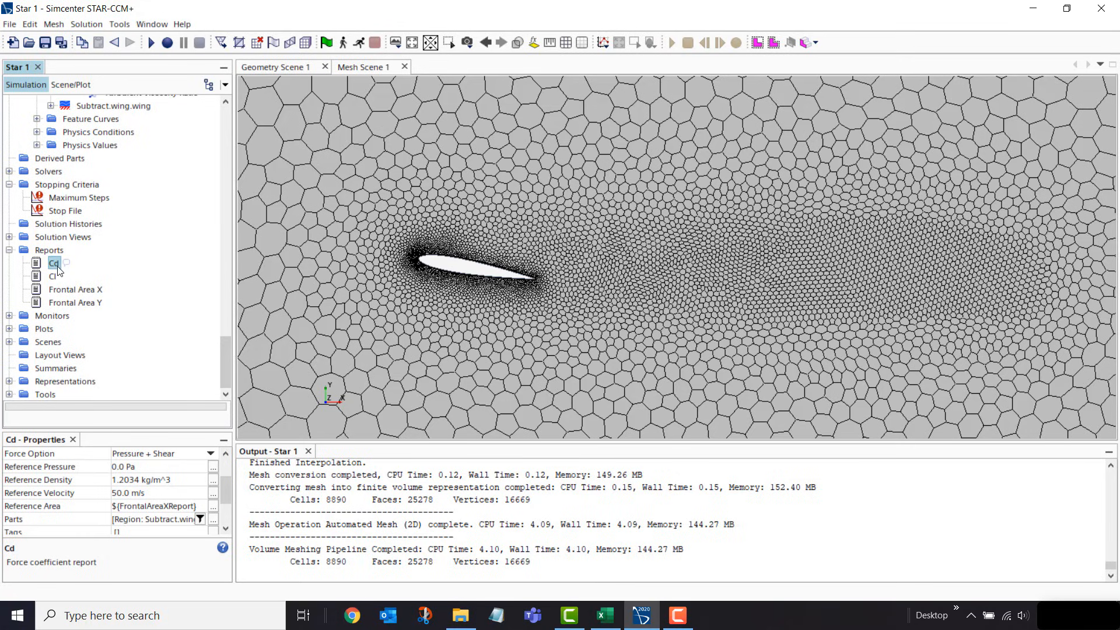
{"action": "right_click", "coordinate": [57, 263]}
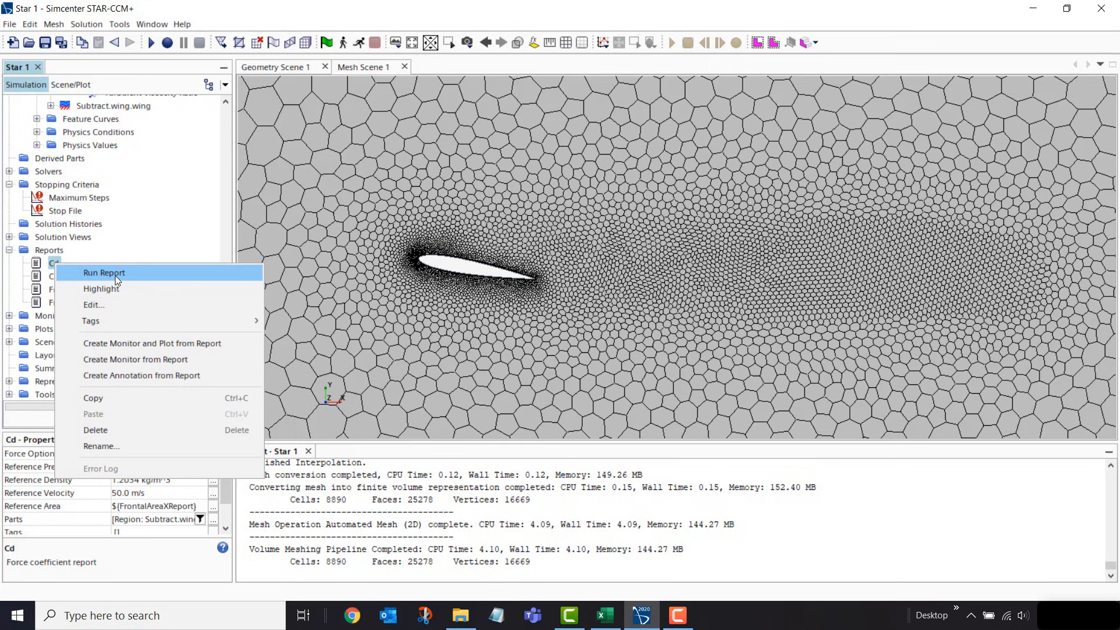
{"action": "left_click", "coordinate": [116, 273]}
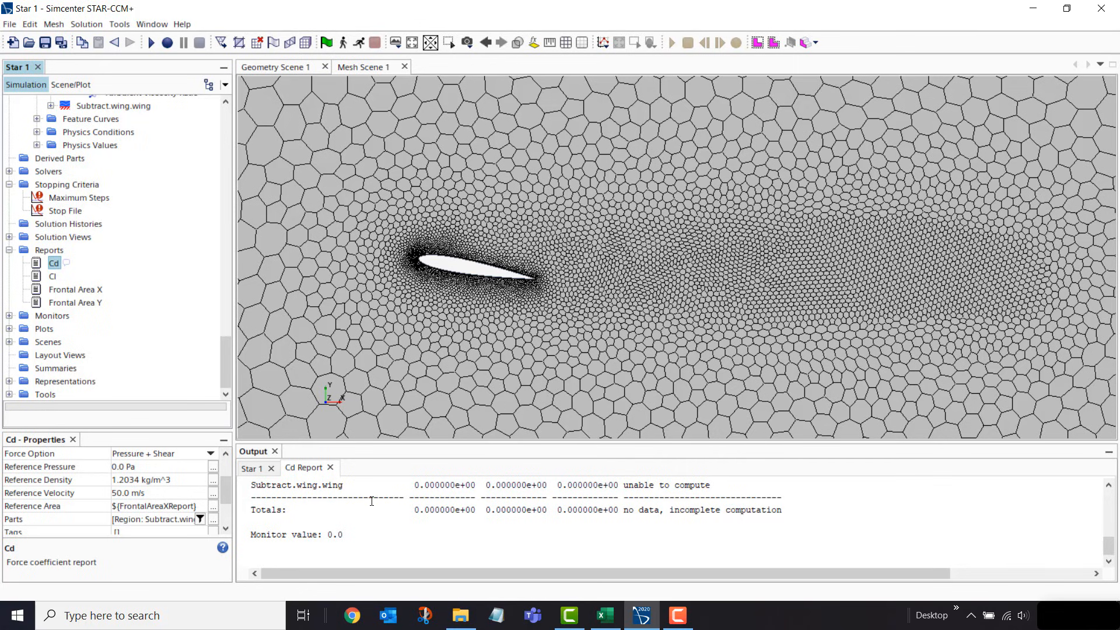
{"action": "left_click", "coordinate": [250, 468]}
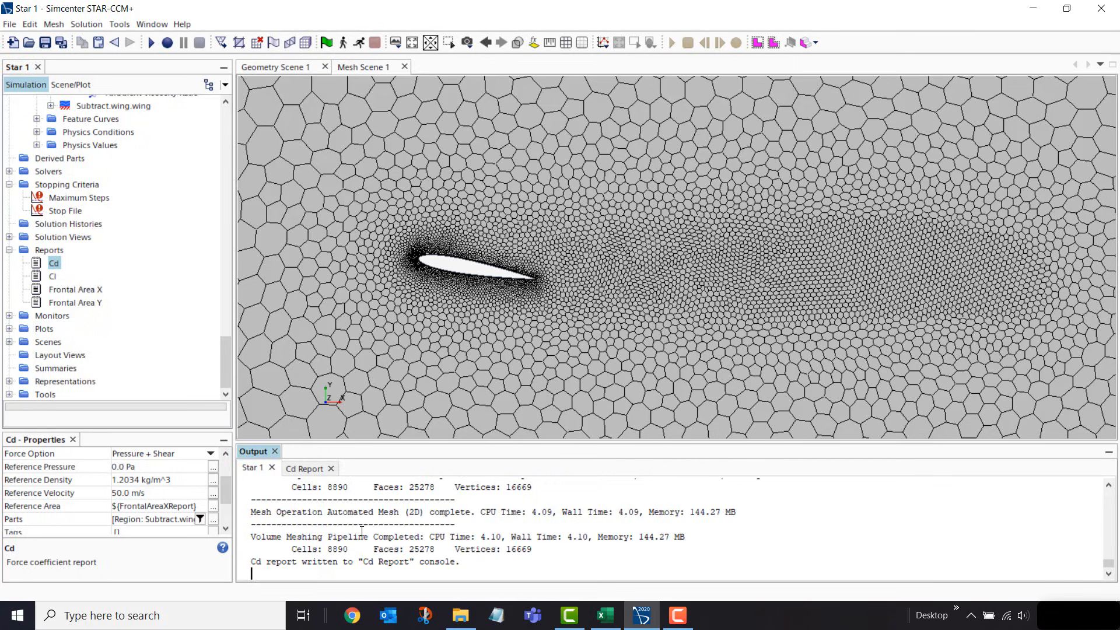
Create monitors and multiple plots, one per report, from the Cd and Cl reports, and view the Cd plot
{"action": "right_click", "coordinate": [56, 267]}
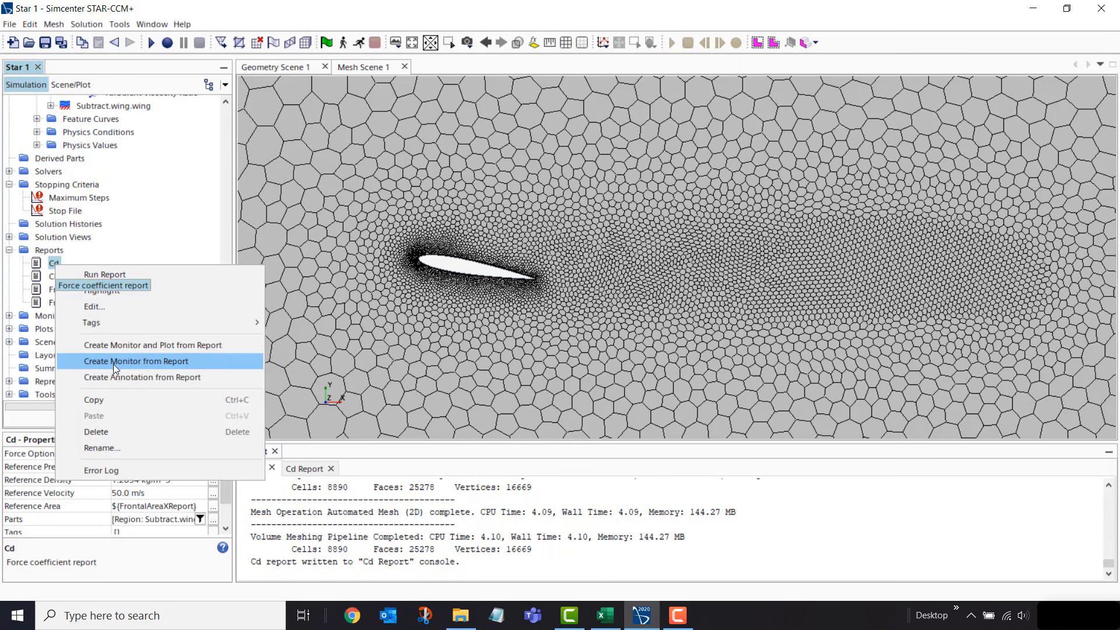
{"action": "left_click", "coordinate": [47, 262]}
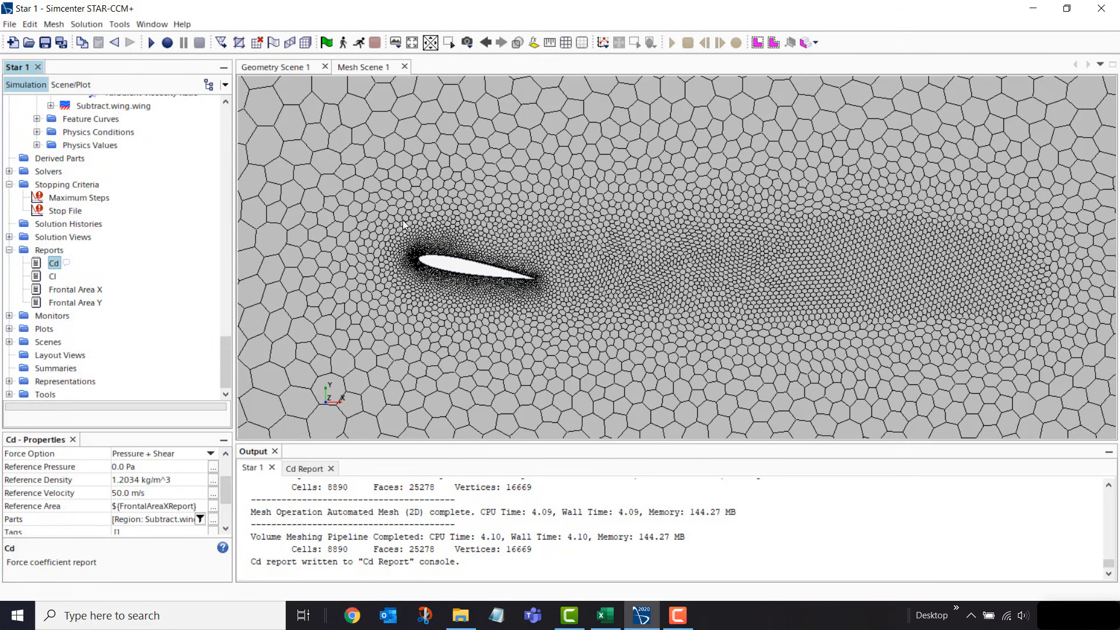
{"action": "left_click", "coordinate": [53, 276], "text": "ctrl"}
{"action": "right_click", "coordinate": [52, 278]}
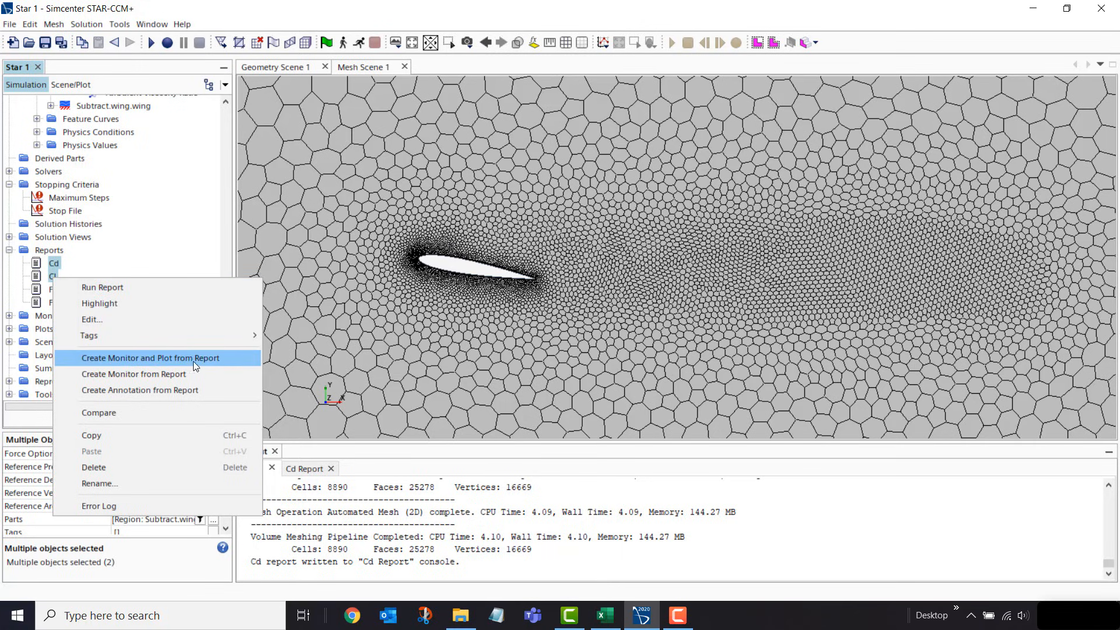
{"action": "left_click", "coordinate": [222, 357]}
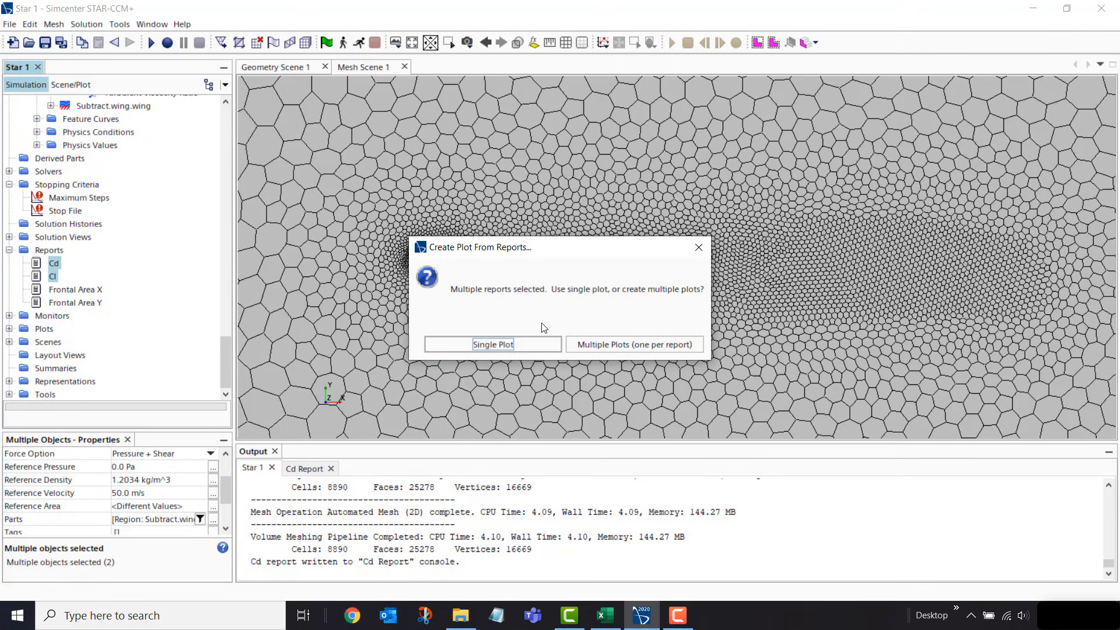
{"action": "left_click", "coordinate": [603, 346]}
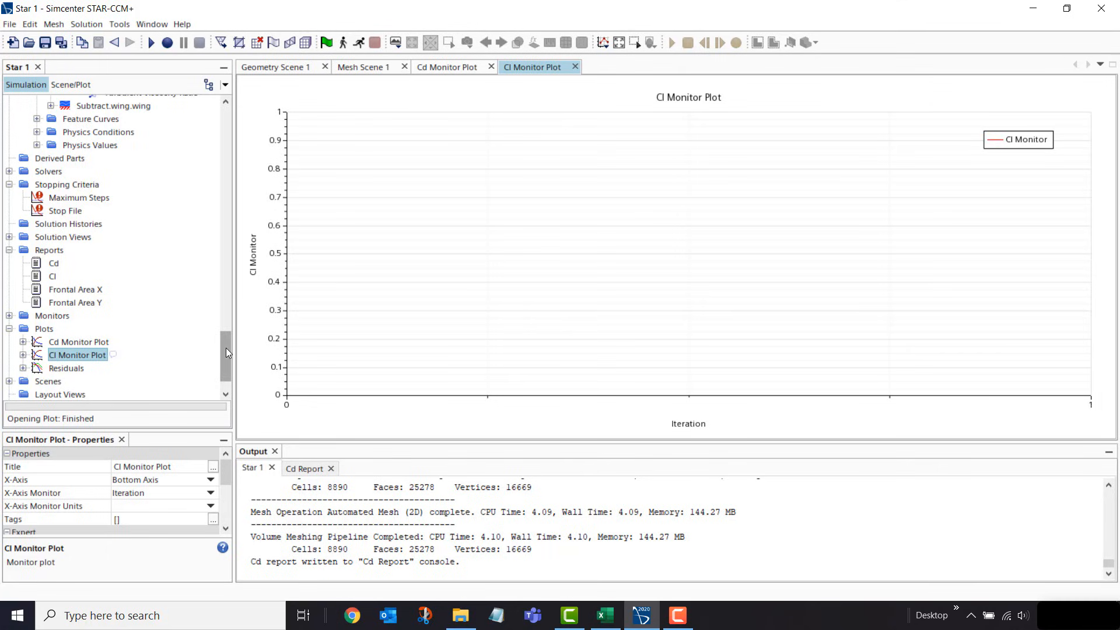
{"action": "left_click", "coordinate": [461, 67]}
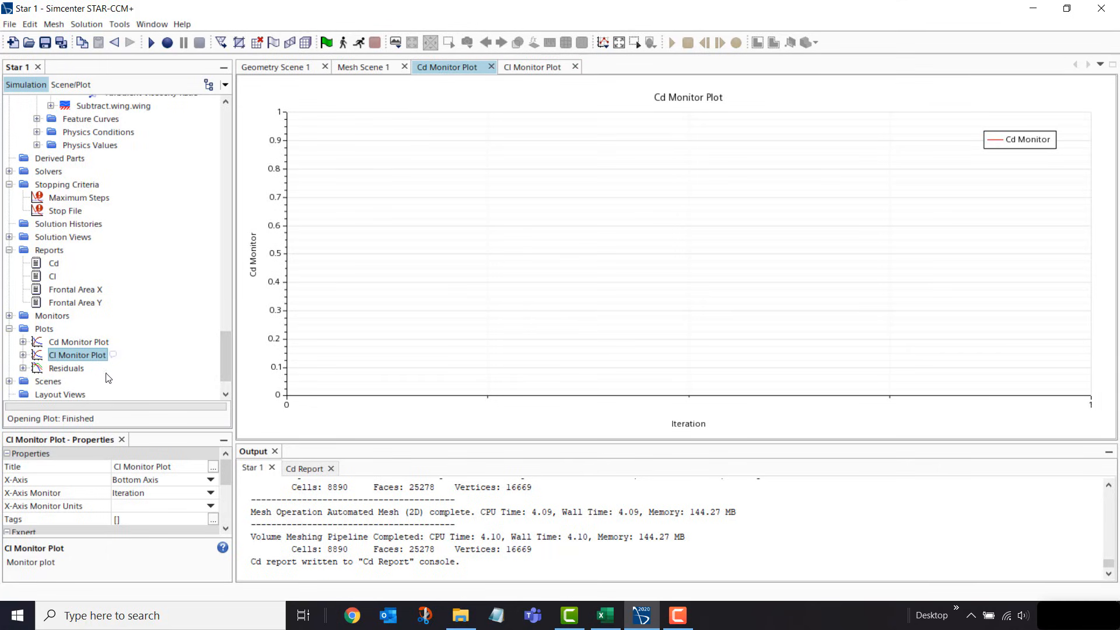
Select the Residuals plot, and open Geometry Scene 1 and Mesh Scene 1 to review the existing scenes
{"action": "left_click", "coordinate": [65, 370]}
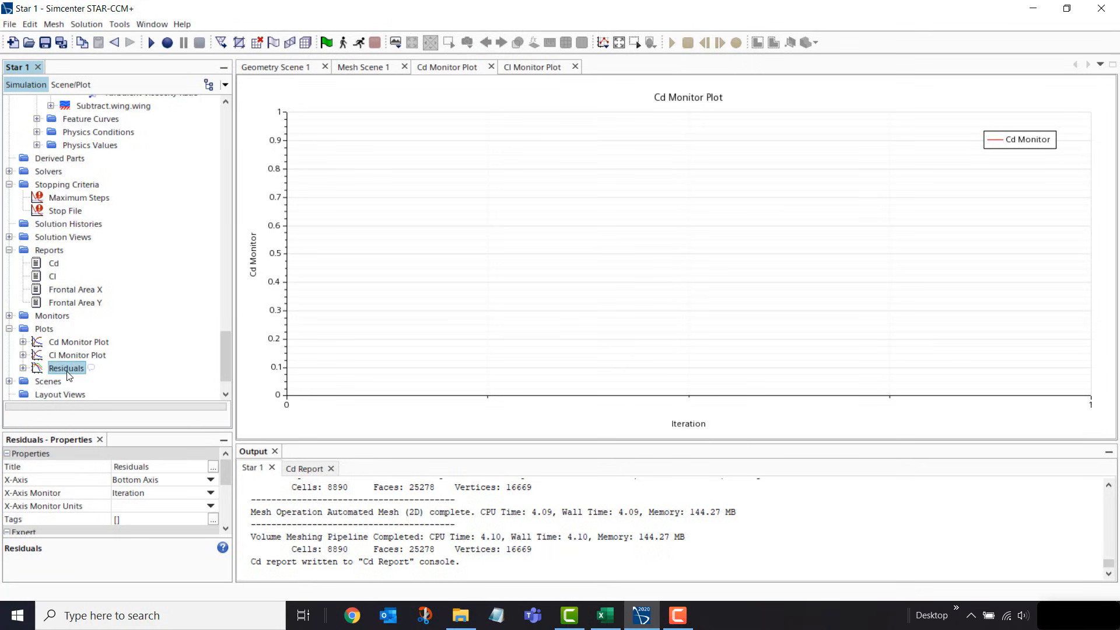
{"action": "scroll", "coordinate": [65, 370], "scroll_direction": "down", "scroll_amount": 1}
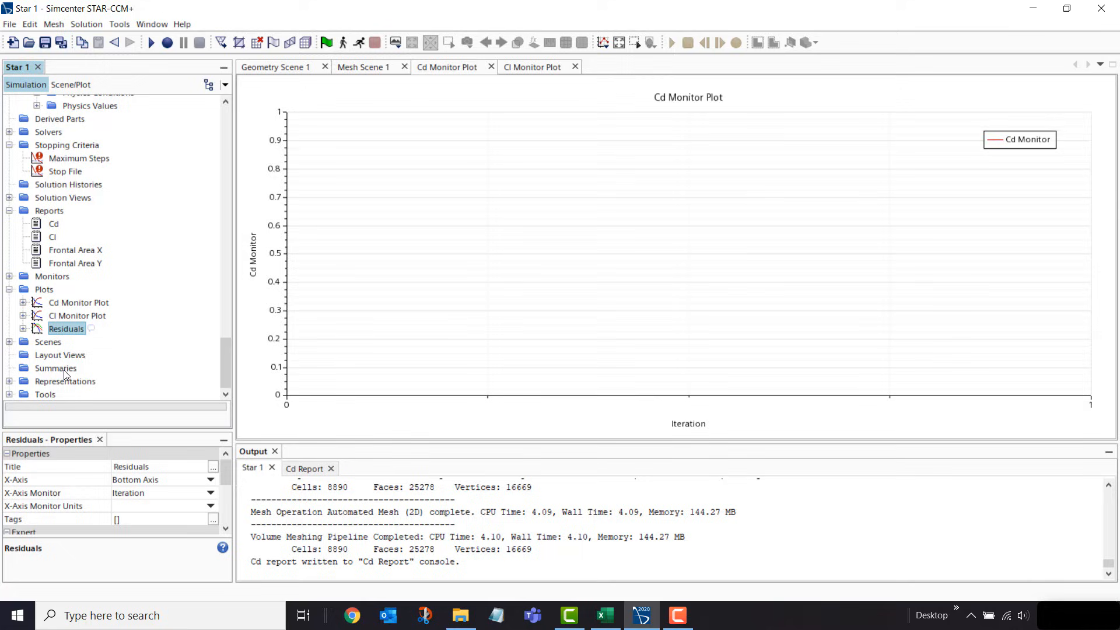
{"action": "left_click", "coordinate": [41, 343]}
{"action": "left_click", "coordinate": [9, 342]}
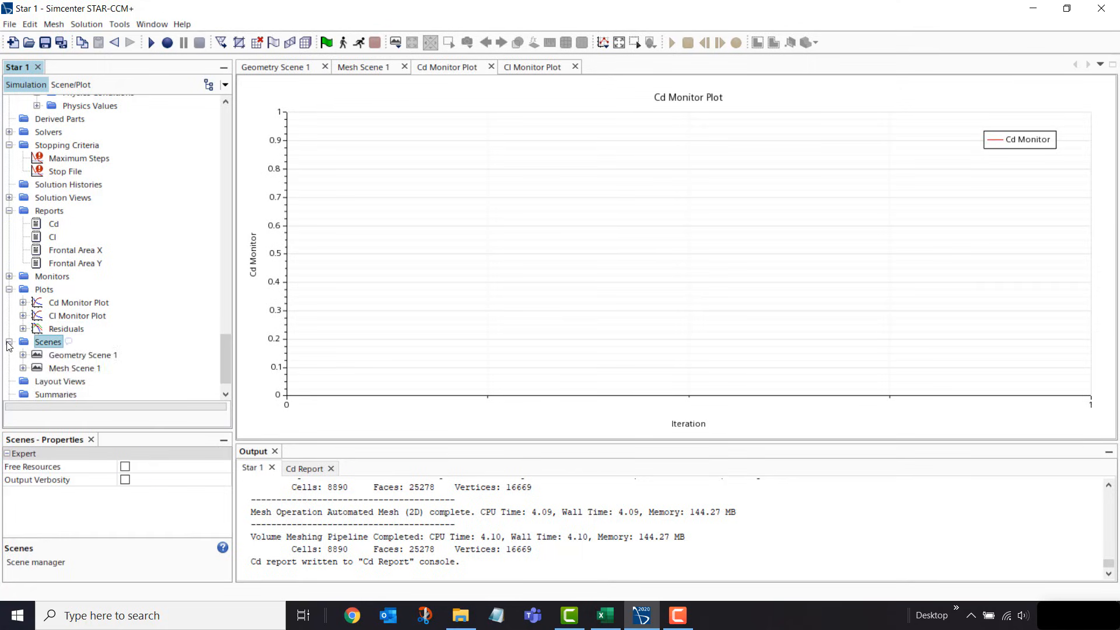
{"action": "left_click", "coordinate": [74, 357]}
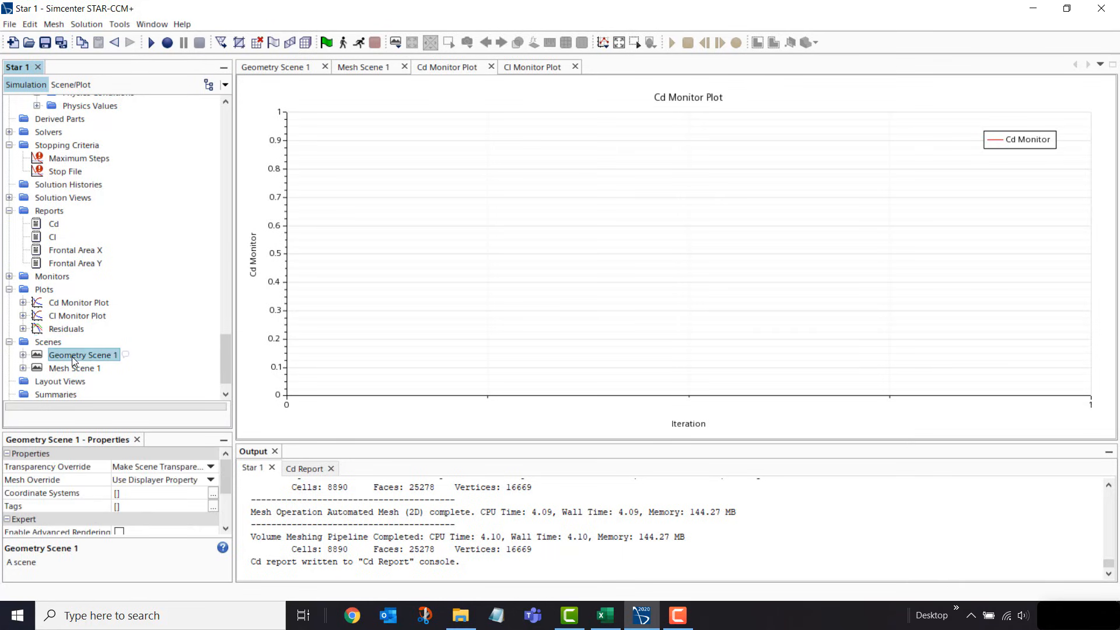
{"action": "double_click", "coordinate": [74, 357]}
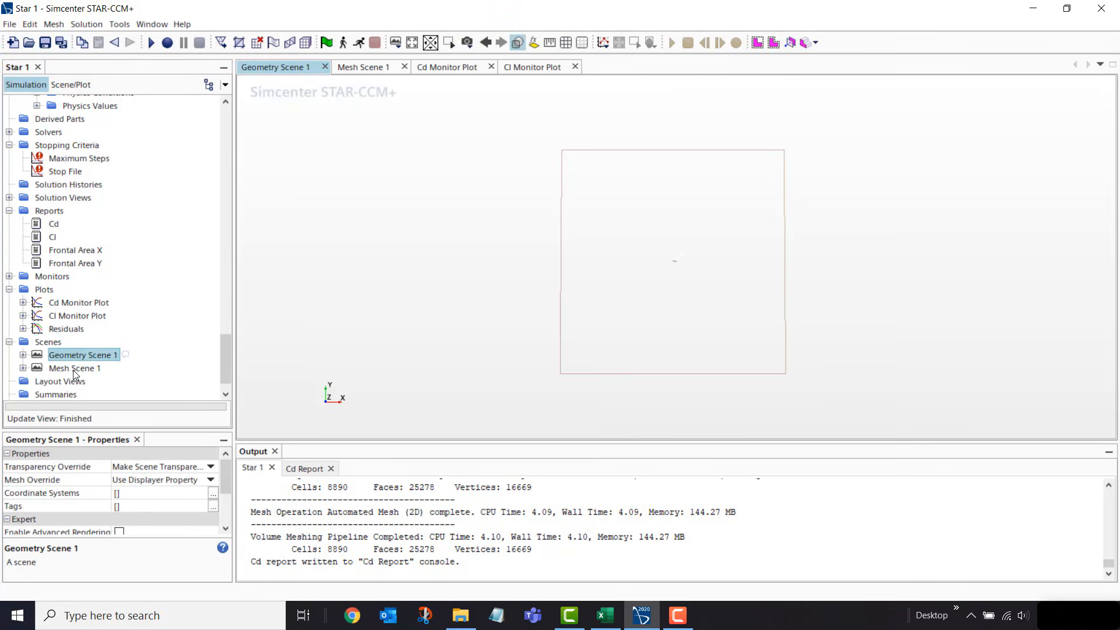
{"action": "double_click", "coordinate": [72, 369]}
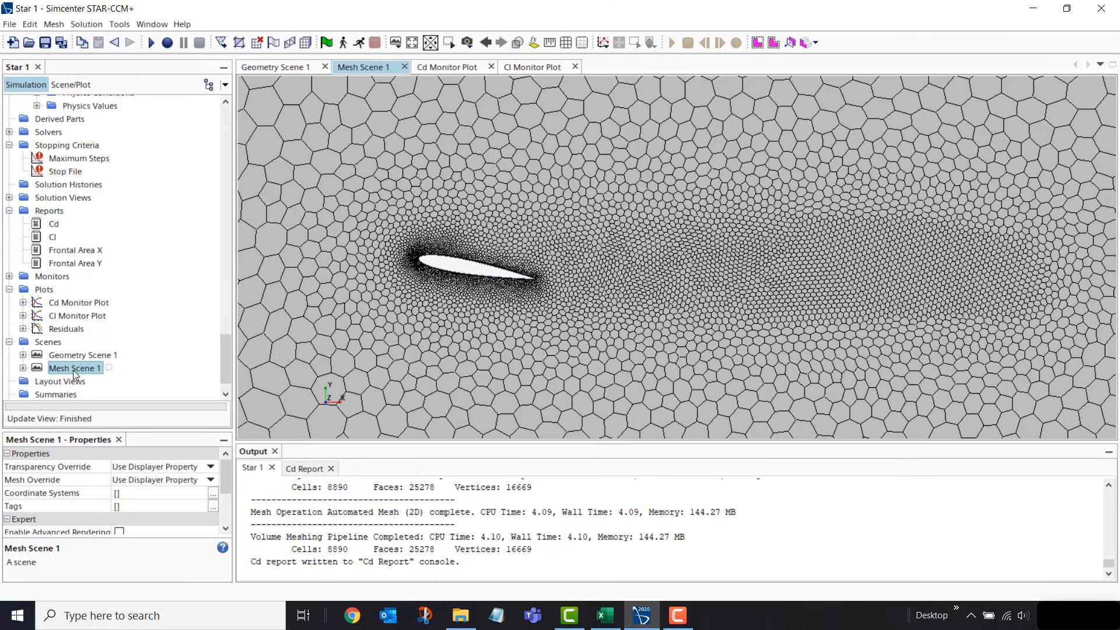
Create a new scalar scene
{"action": "left_click", "coordinate": [51, 344]}
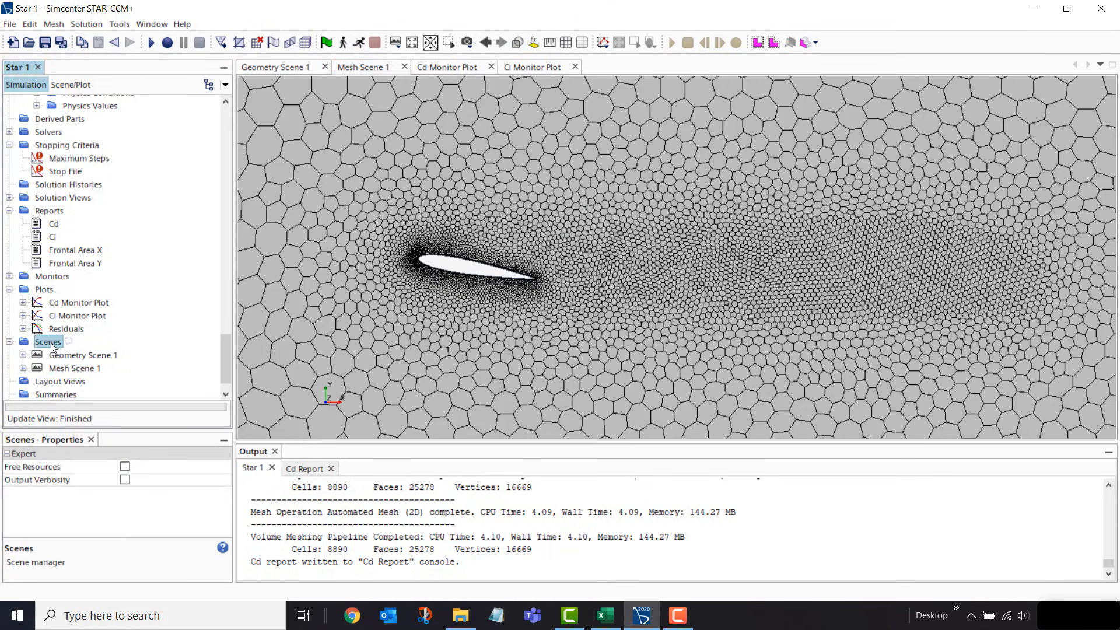
{"action": "right_click", "coordinate": [52, 344]}
{"action": "mouse_move", "coordinate": [117, 357]}
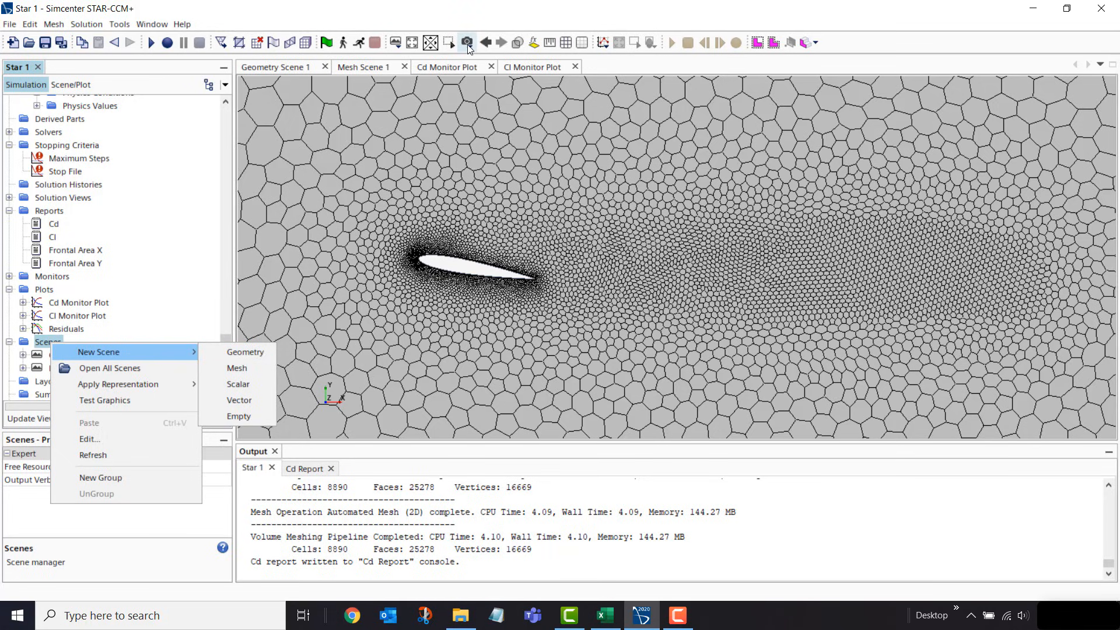
{"action": "left_click", "coordinate": [250, 384]}
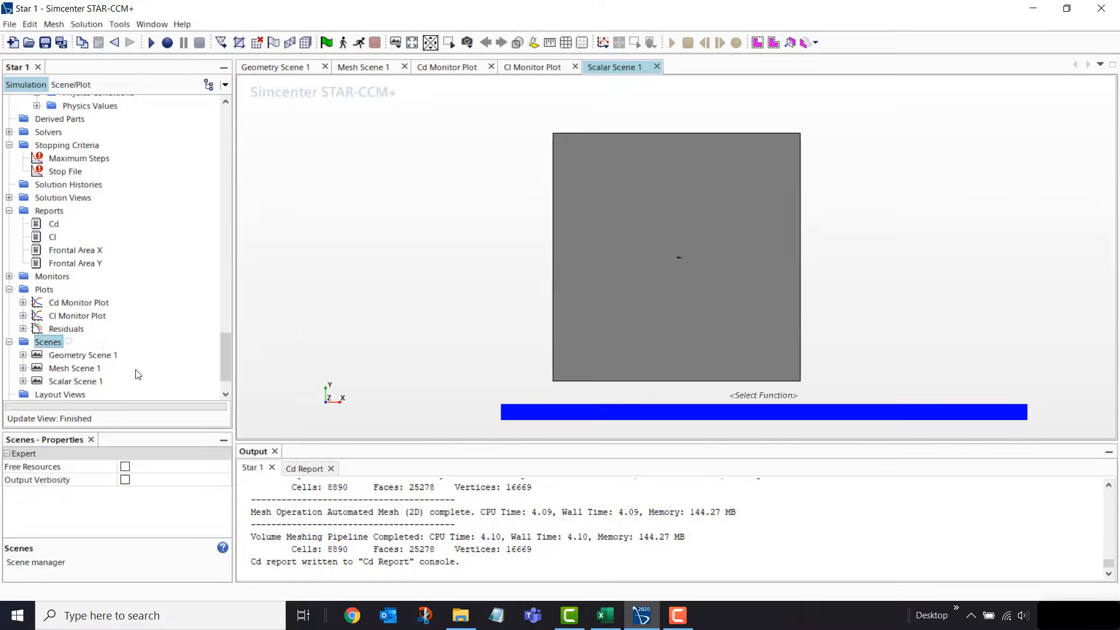
Set the scalar field function of Scalar 1 in the new scalar scene to Velocity Magnitude in the Lab Reference Frame
{"action": "left_click", "coordinate": [23, 381]}
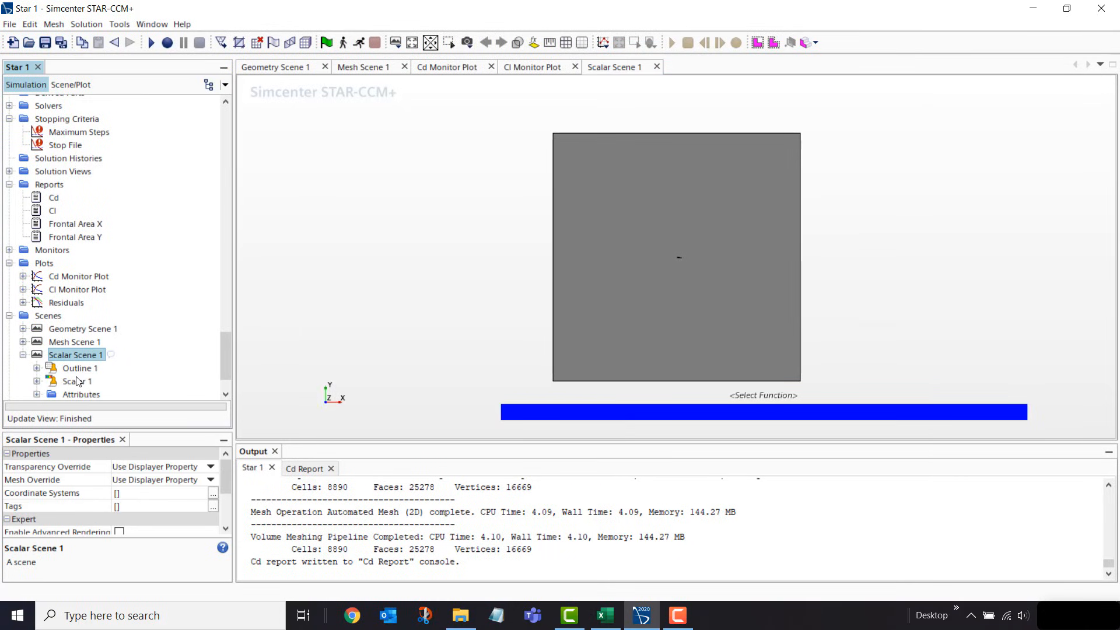
{"action": "scroll", "coordinate": [79, 382], "scroll_direction": "down", "scroll_amount": 1}
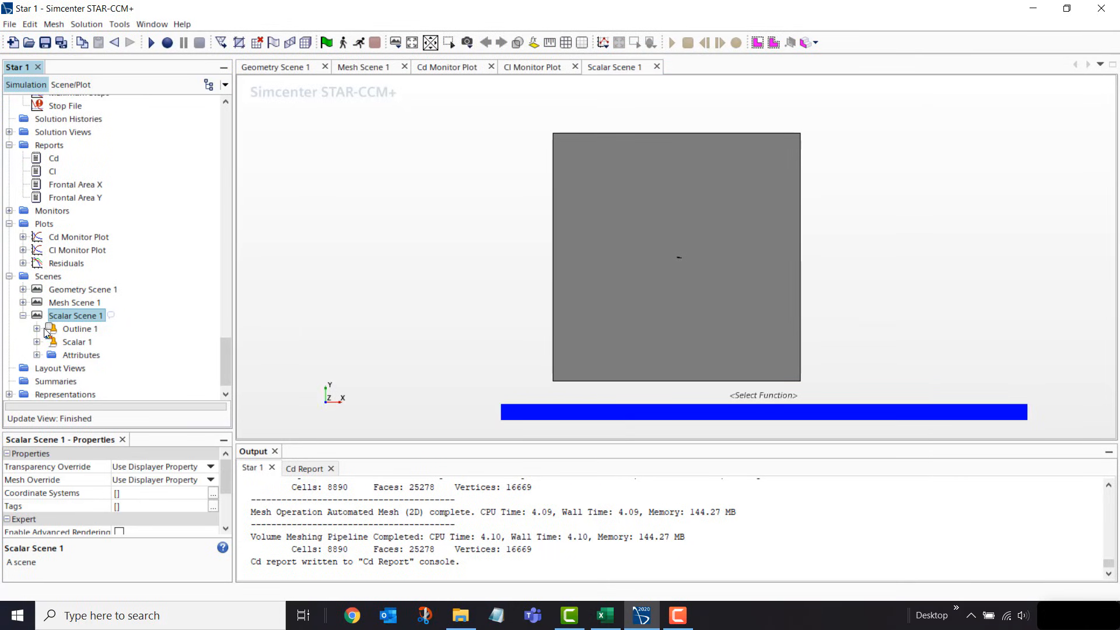
{"action": "left_click", "coordinate": [76, 329]}
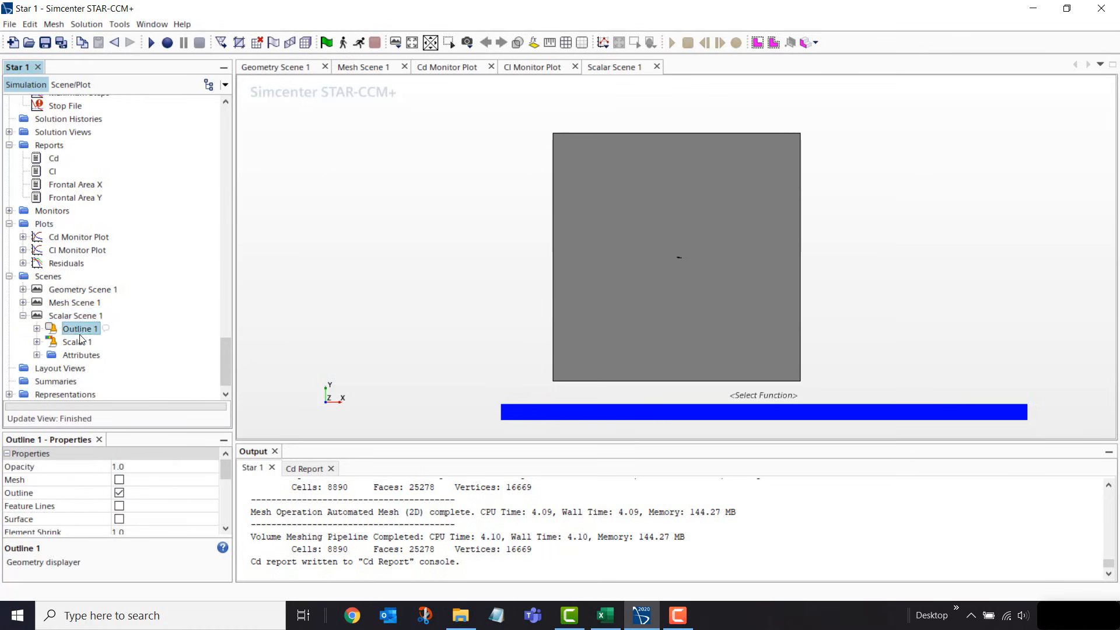
{"action": "left_click", "coordinate": [77, 342]}
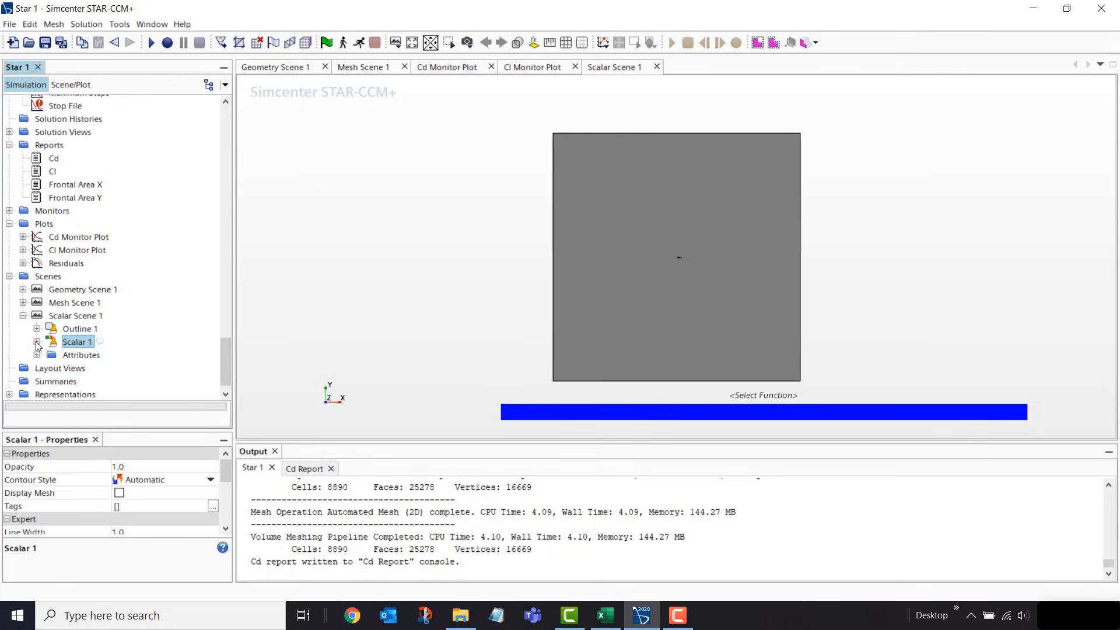
{"action": "scroll", "coordinate": [675, 256], "scroll_direction": "up", "scroll_amount": 8}
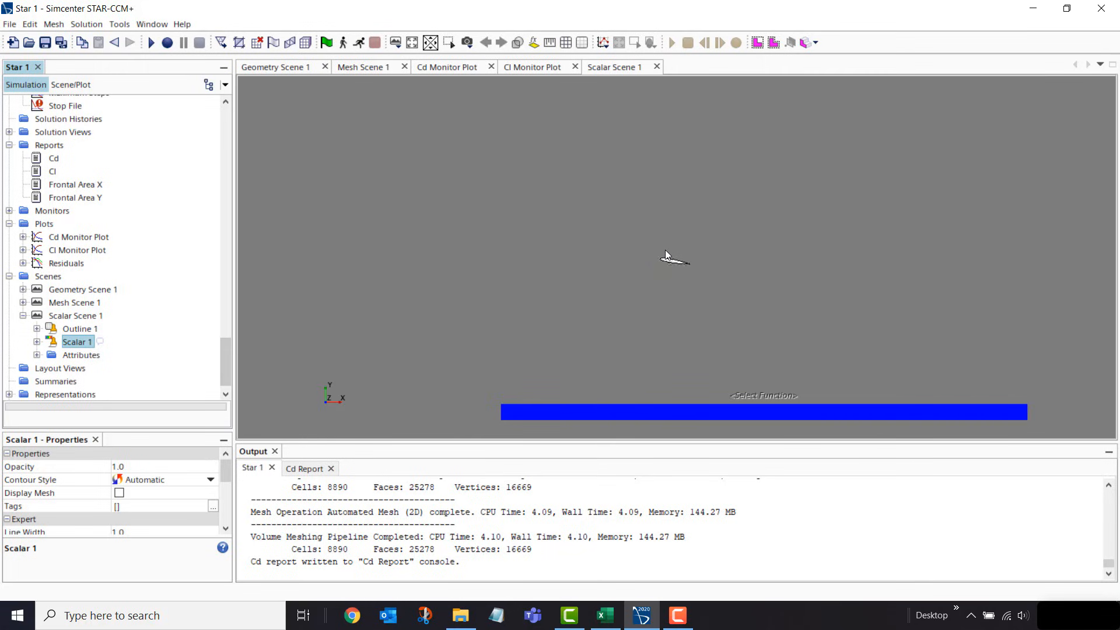
{"action": "left_click", "coordinate": [37, 341]}
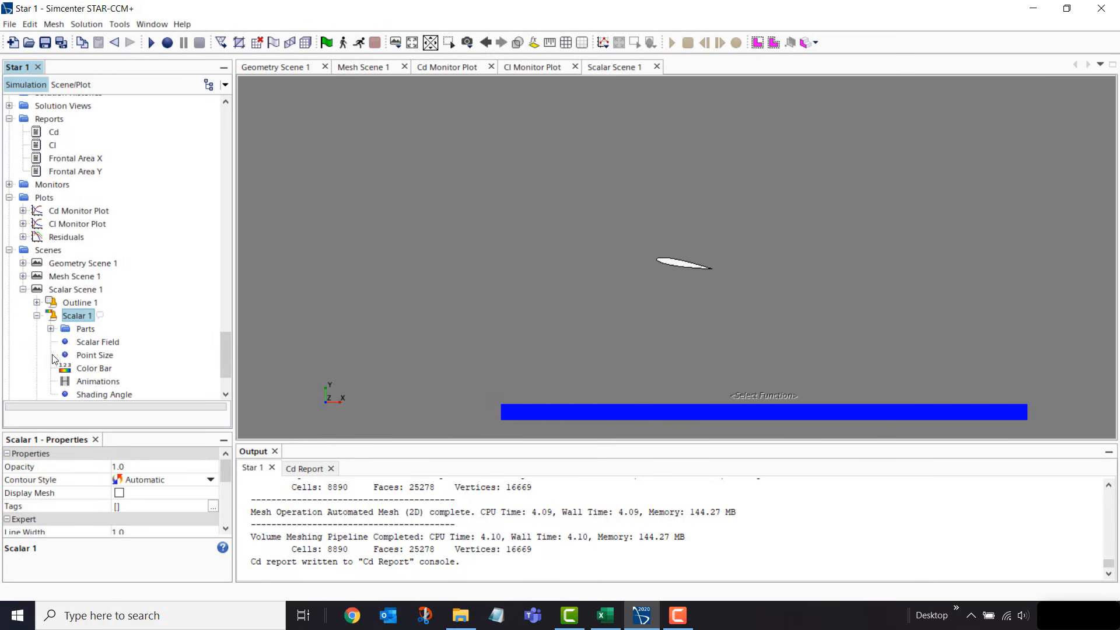
{"action": "left_click", "coordinate": [96, 344]}
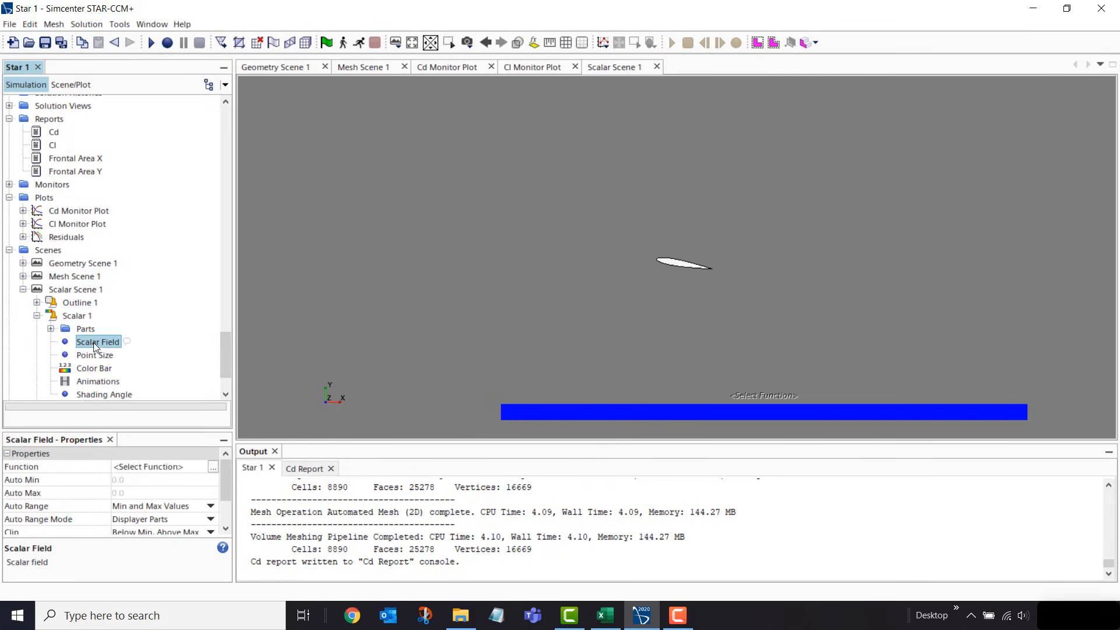
{"action": "left_click", "coordinate": [184, 467]}
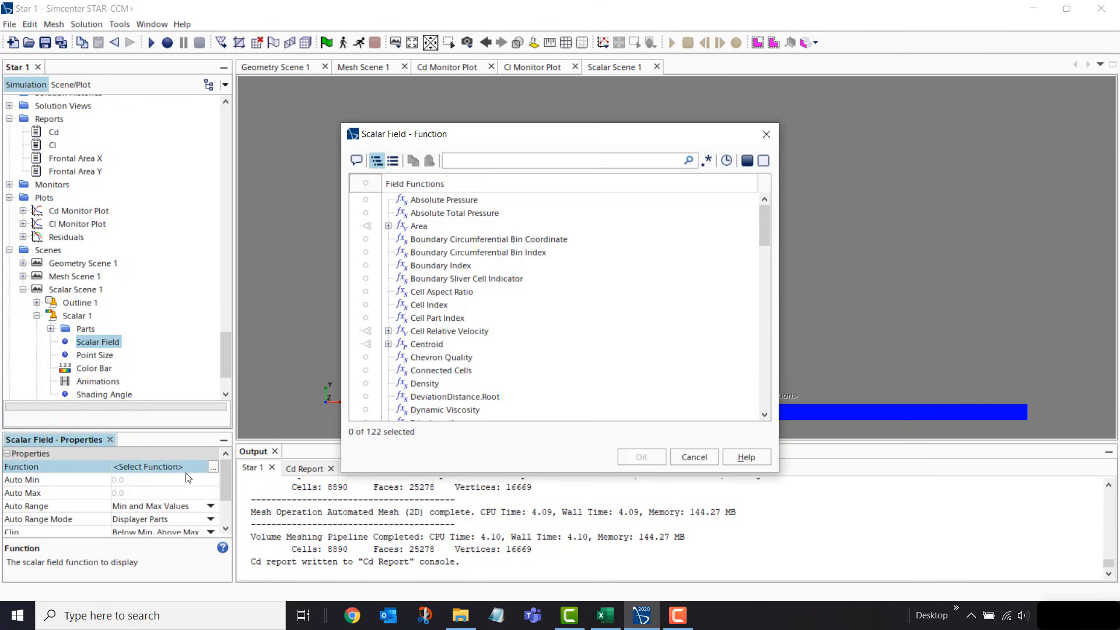
{"action": "type", "text": "veloci"}
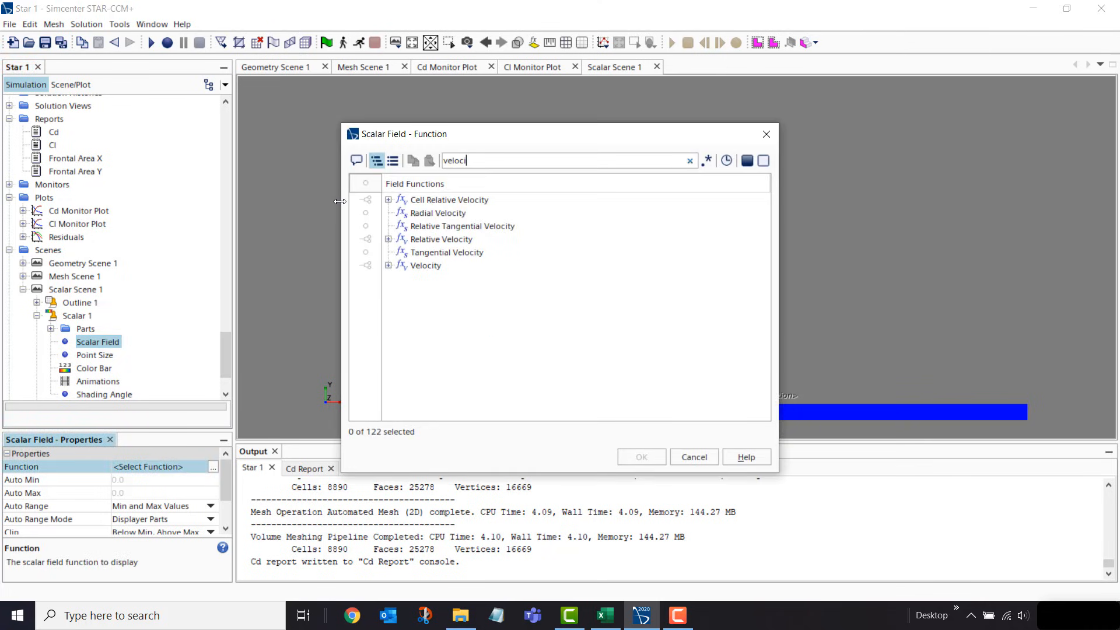
{"action": "left_click", "coordinate": [388, 265]}
{"action": "left_click", "coordinate": [366, 292]}
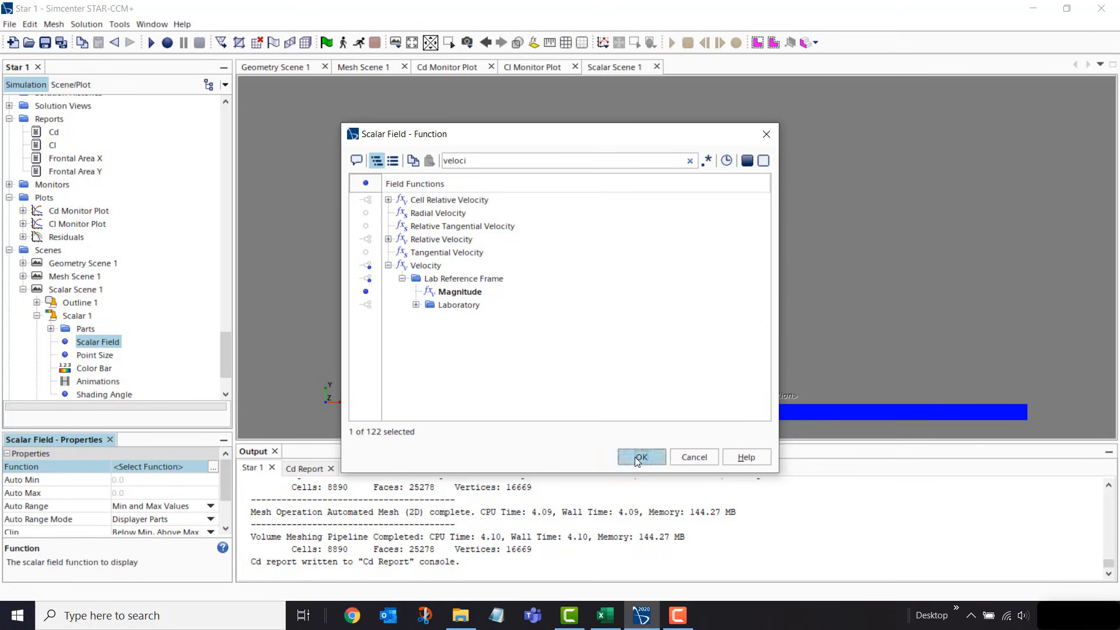
{"action": "left_click", "coordinate": [641, 456]}
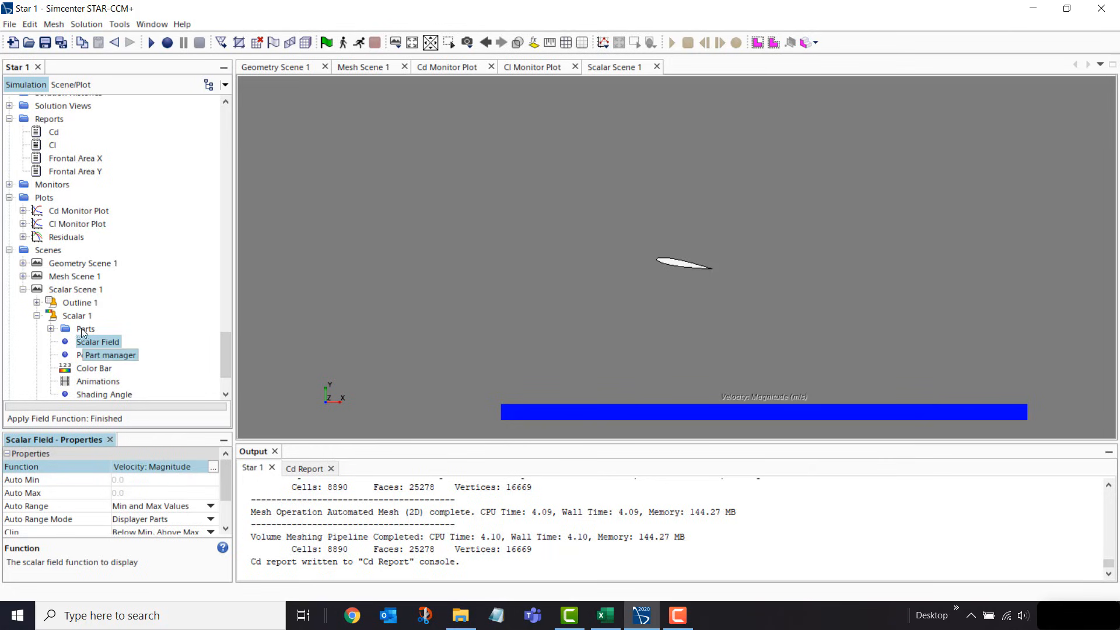
Create a new vector scene
{"action": "scroll", "coordinate": [79, 319], "scroll_direction": "down", "scroll_amount": 1}
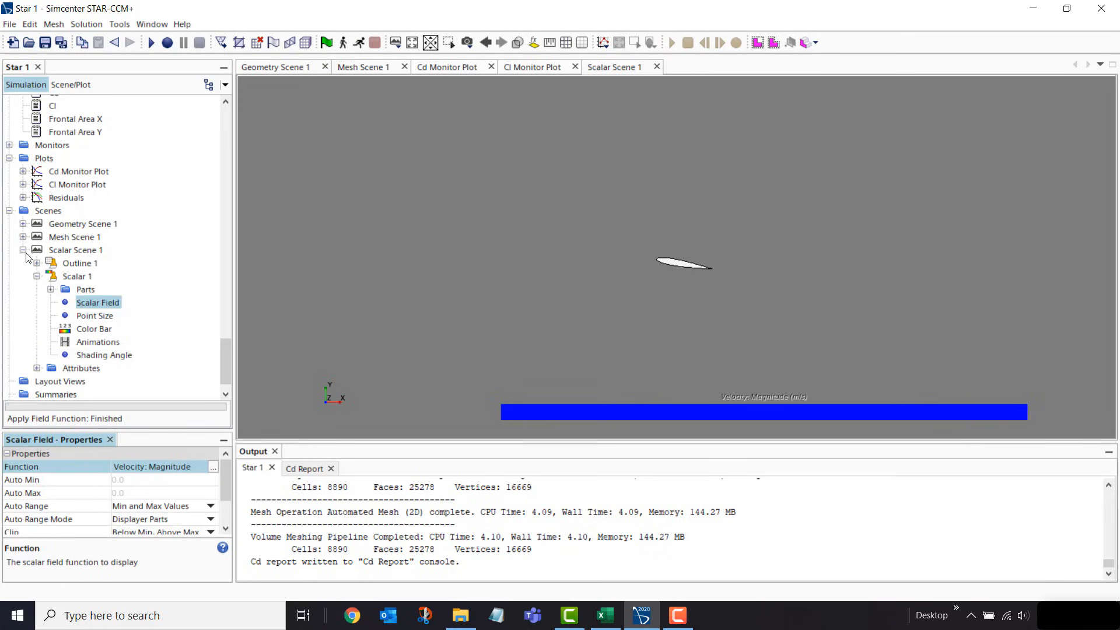
{"action": "right_click", "coordinate": [52, 214]}
{"action": "mouse_move", "coordinate": [134, 222]}
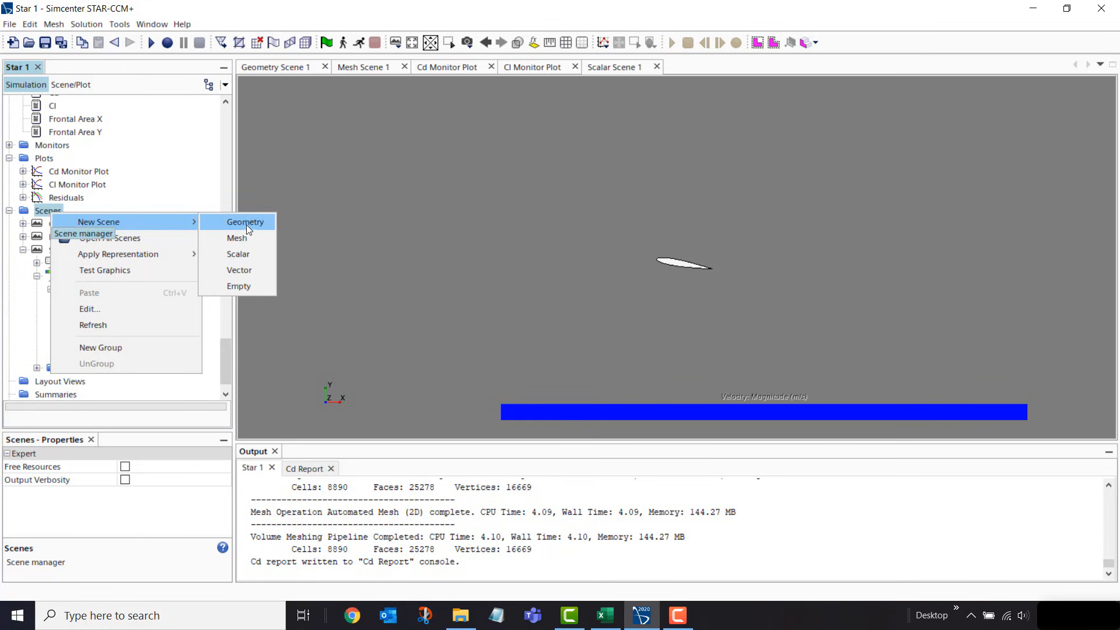
{"action": "left_click", "coordinate": [257, 271]}
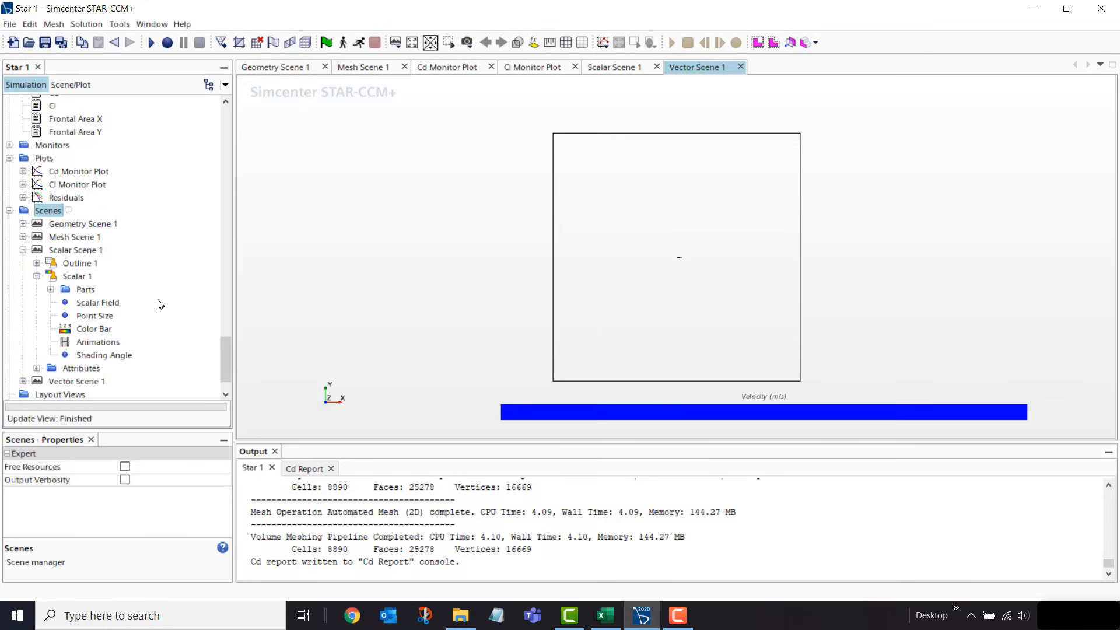
Expand Vector Scene 1 and examine its displayers and the displayer types that can be added
{"action": "left_click", "coordinate": [53, 344]}
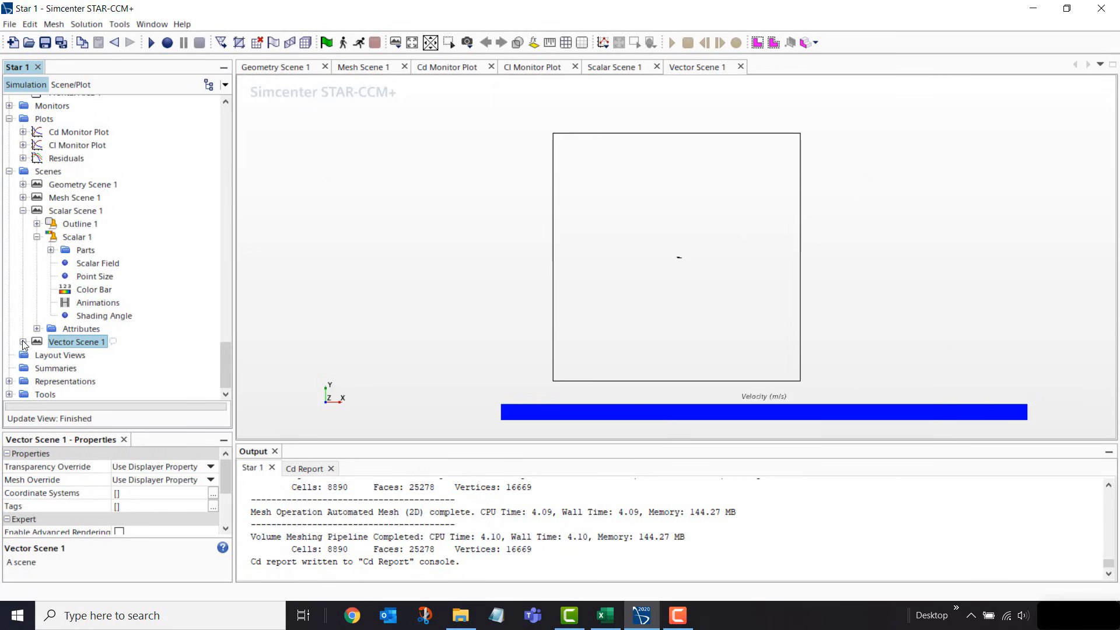
{"action": "left_click", "coordinate": [22, 341]}
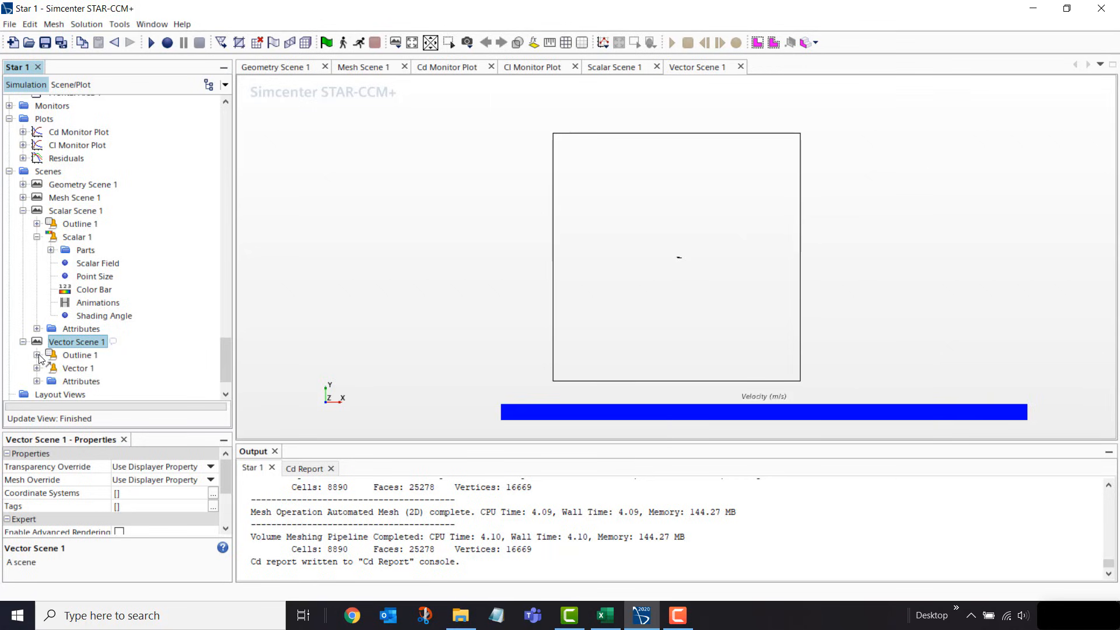
{"action": "right_click", "coordinate": [83, 344]}
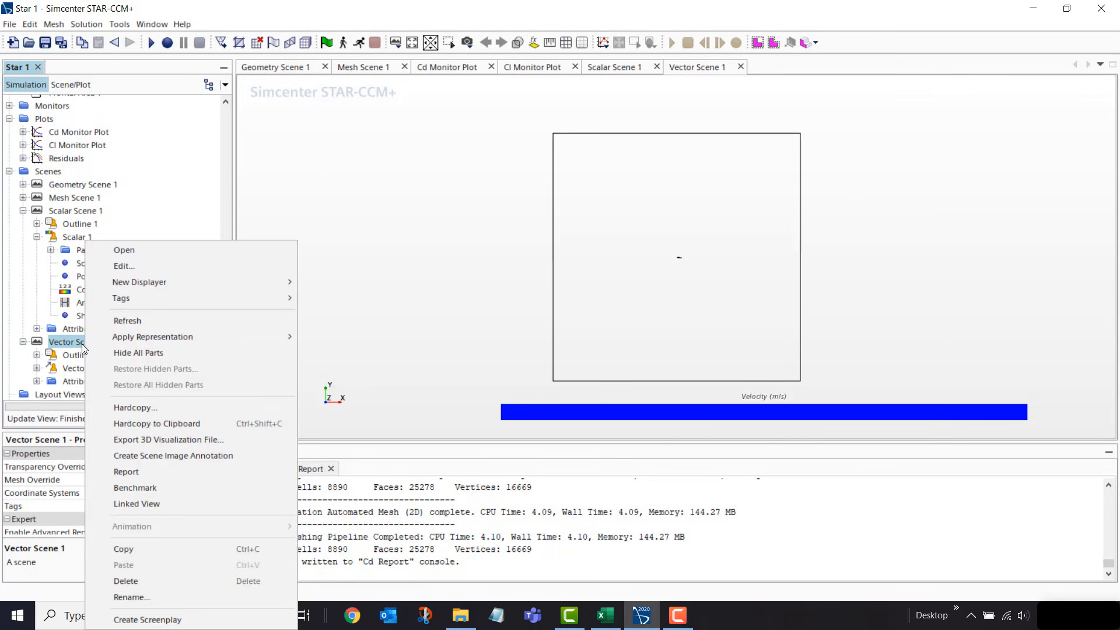
{"action": "mouse_move", "coordinate": [183, 282]}
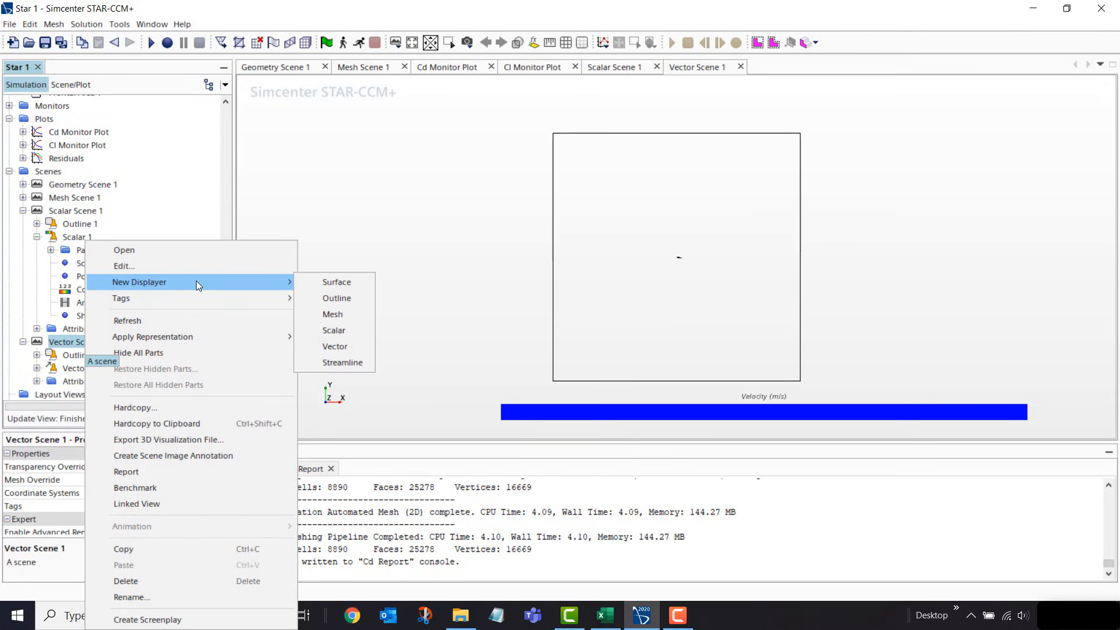
{"action": "left_click", "coordinate": [66, 353]}
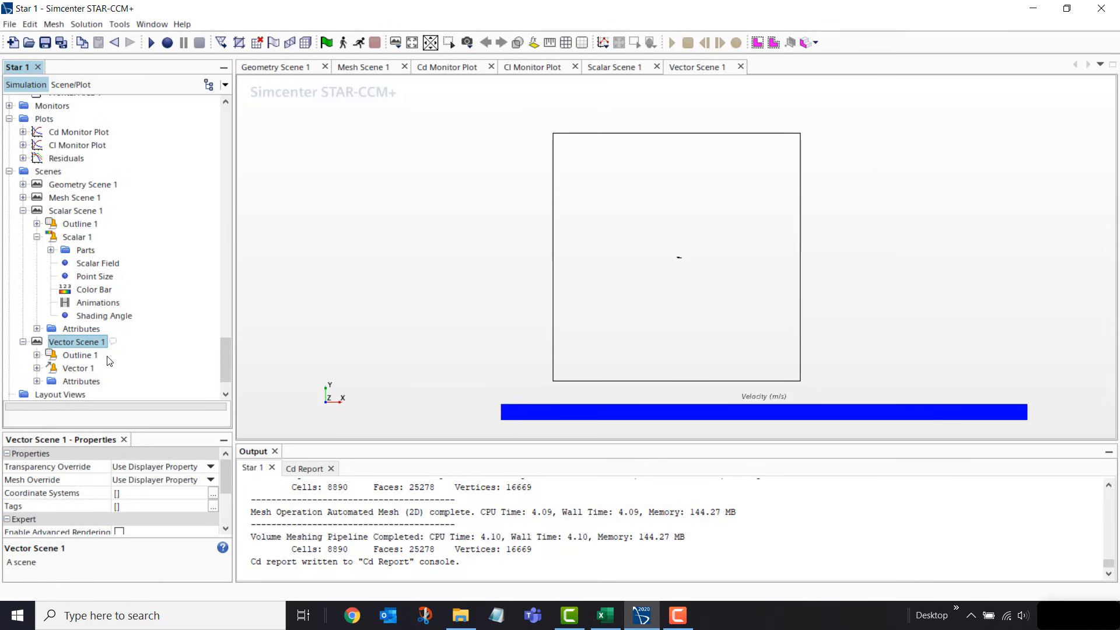
{"action": "scroll", "coordinate": [106, 361], "scroll_direction": "down", "scroll_amount": 1}
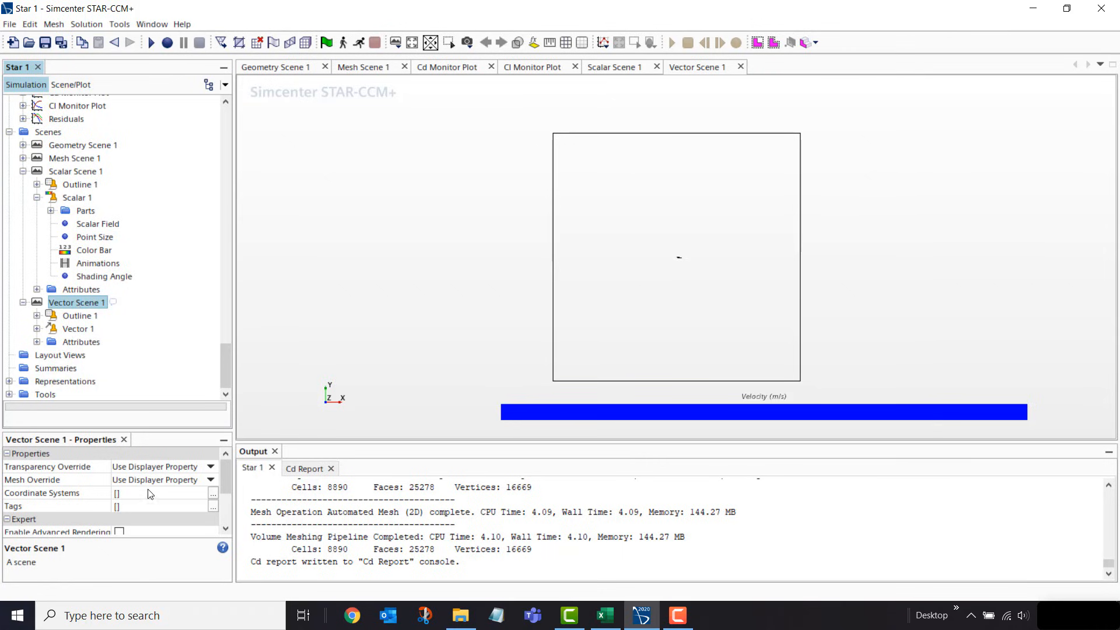
Set the display mode of Vector 1 to Line Integral Convolution and check its parts and vector field settings
{"action": "mouse_move", "coordinate": [228, 485]}
{"action": "left_mouse_down"}
{"action": "mouse_move", "coordinate": [226, 496]}
{"action": "mouse_move", "coordinate": [229, 483]}
{"action": "left_mouse_up"}
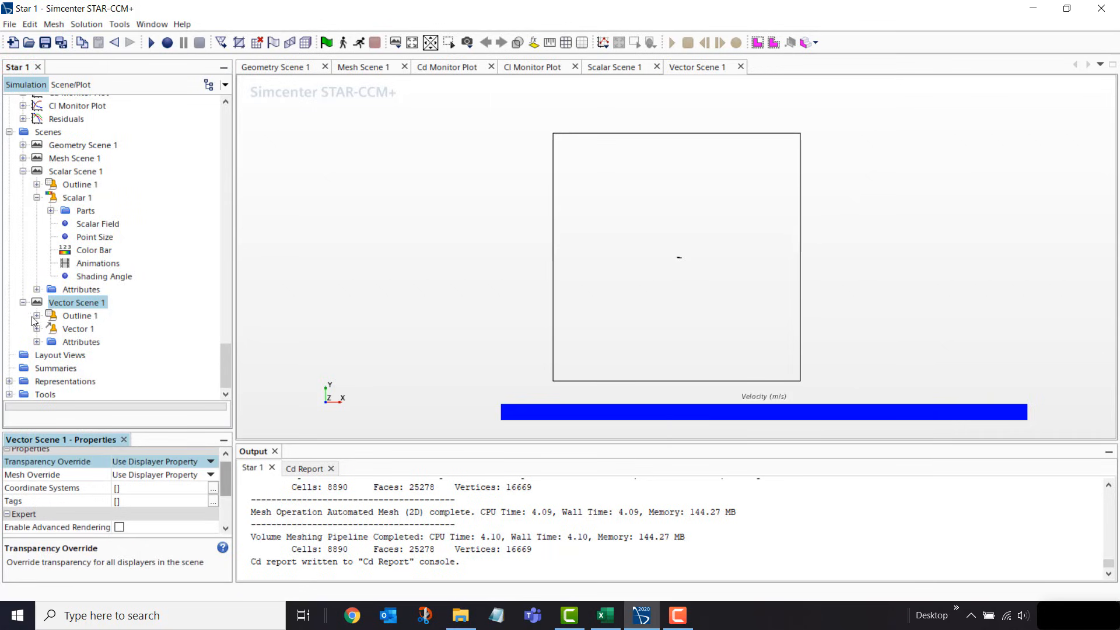
{"action": "left_click", "coordinate": [82, 332]}
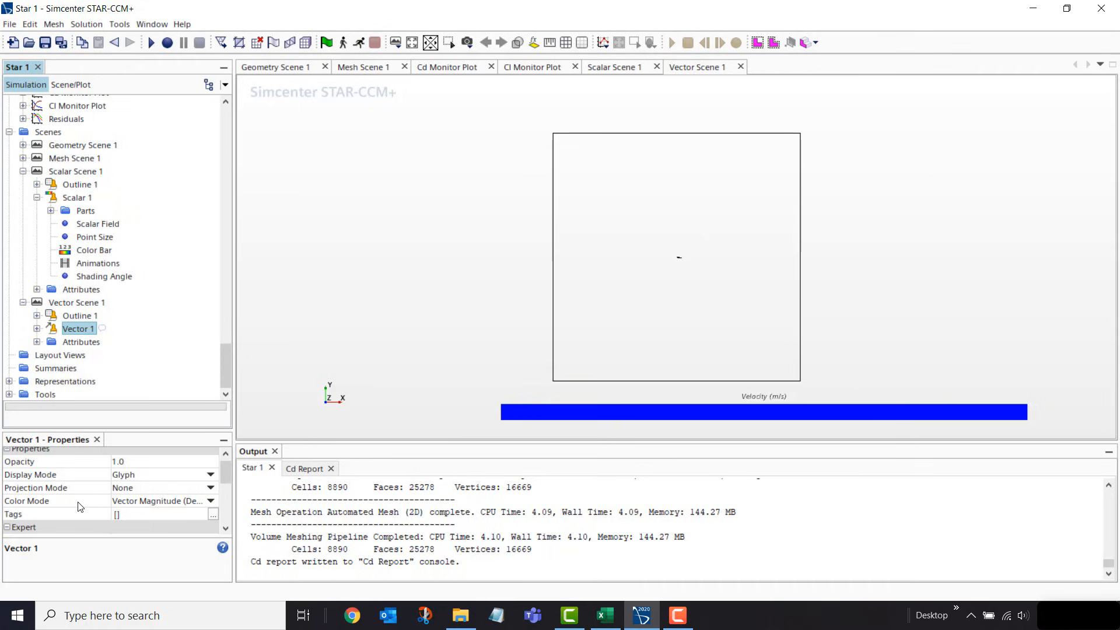
{"action": "left_click", "coordinate": [141, 480]}
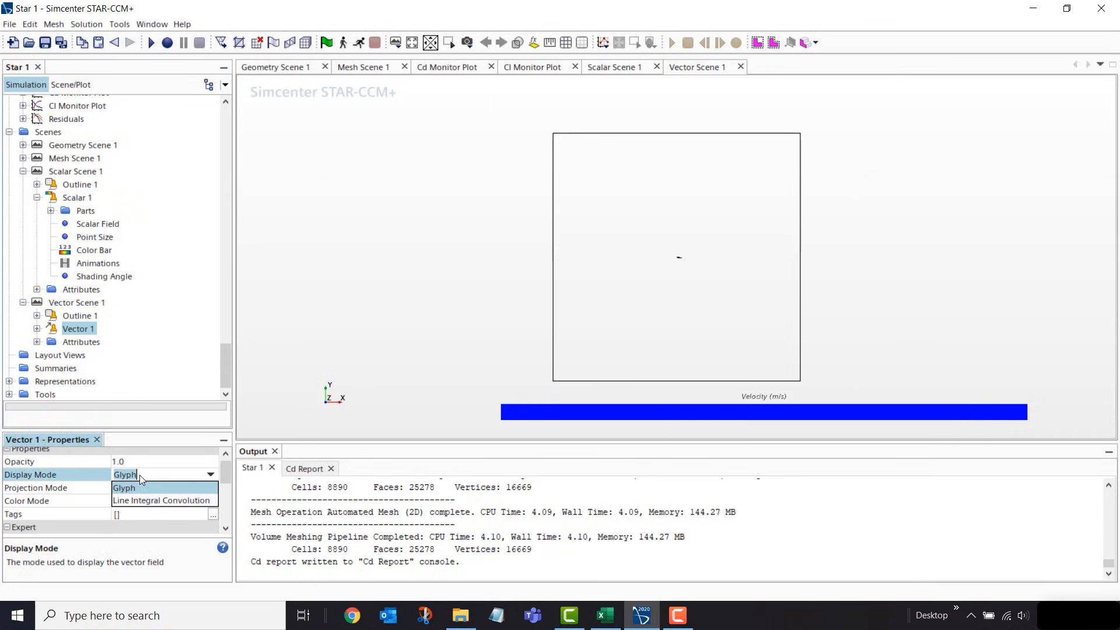
{"action": "left_click", "coordinate": [149, 504]}
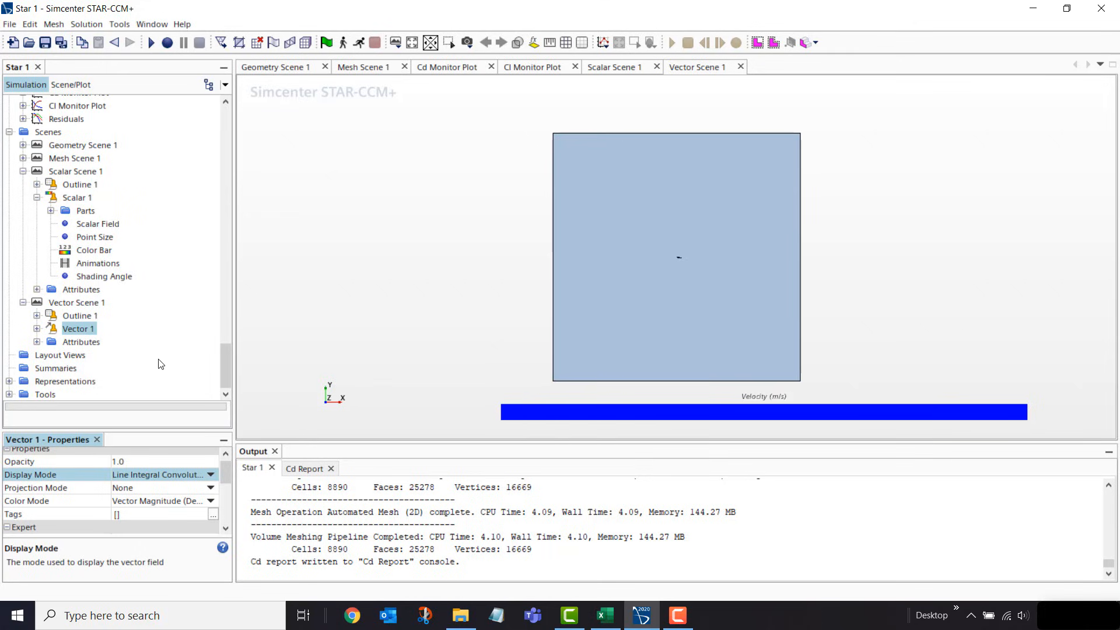
{"action": "double_click", "coordinate": [83, 329]}
{"action": "left_click", "coordinate": [84, 329]}
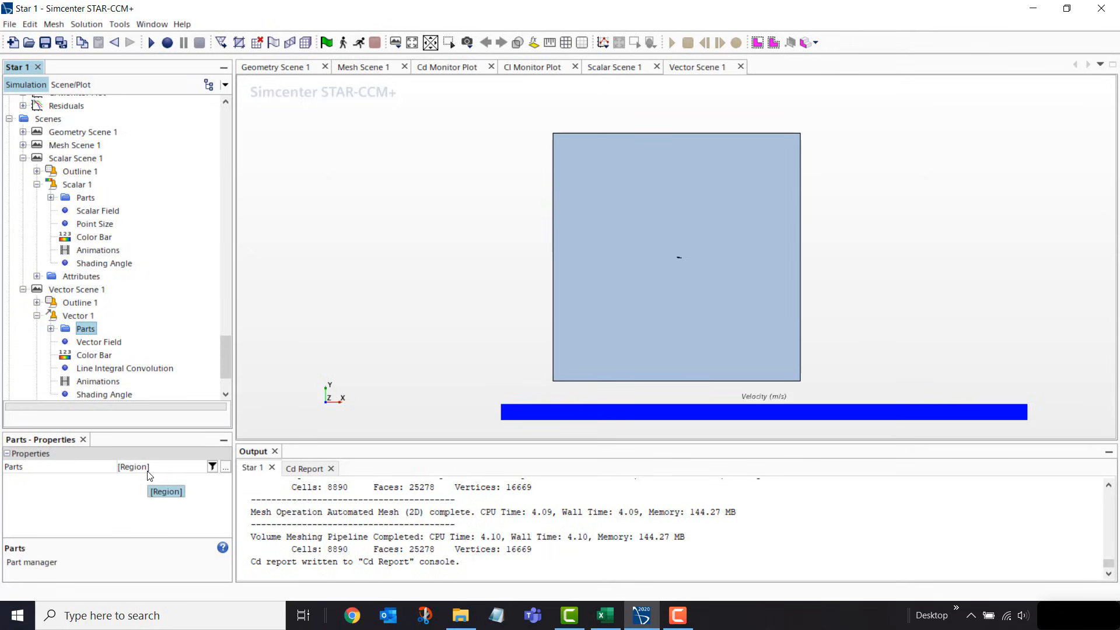
{"action": "left_click", "coordinate": [99, 342]}
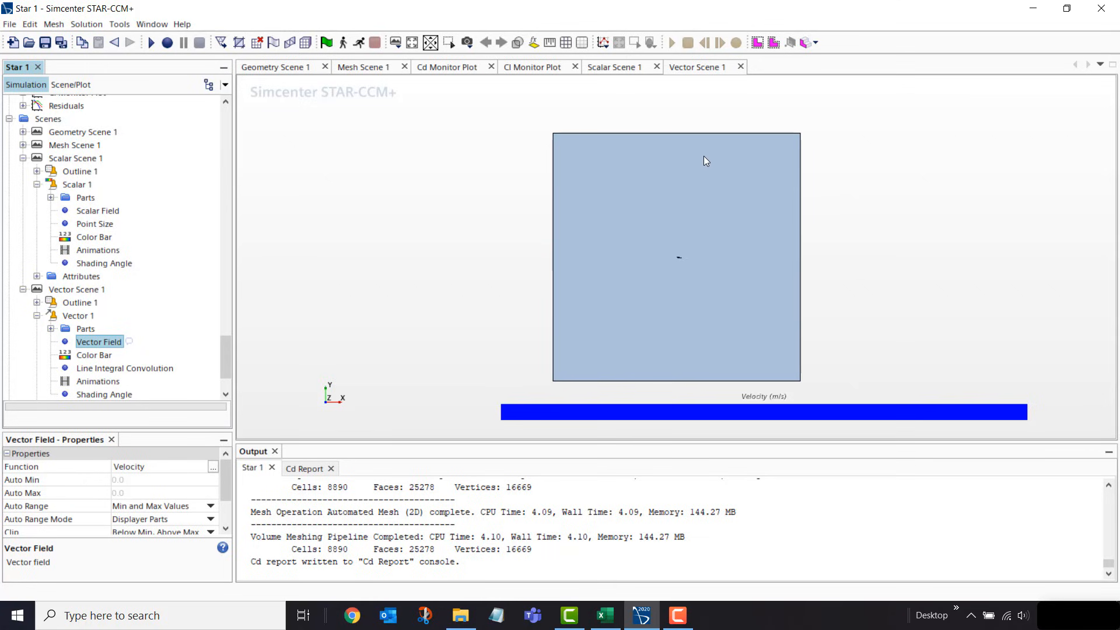
Arrange the vector scene, Cd Monitor Plot and Cl Monitor Plot side by side with the scalar scene
{"action": "left_click_drag", "start_coordinate": [694, 67], "coordinate": [1039, 247]}
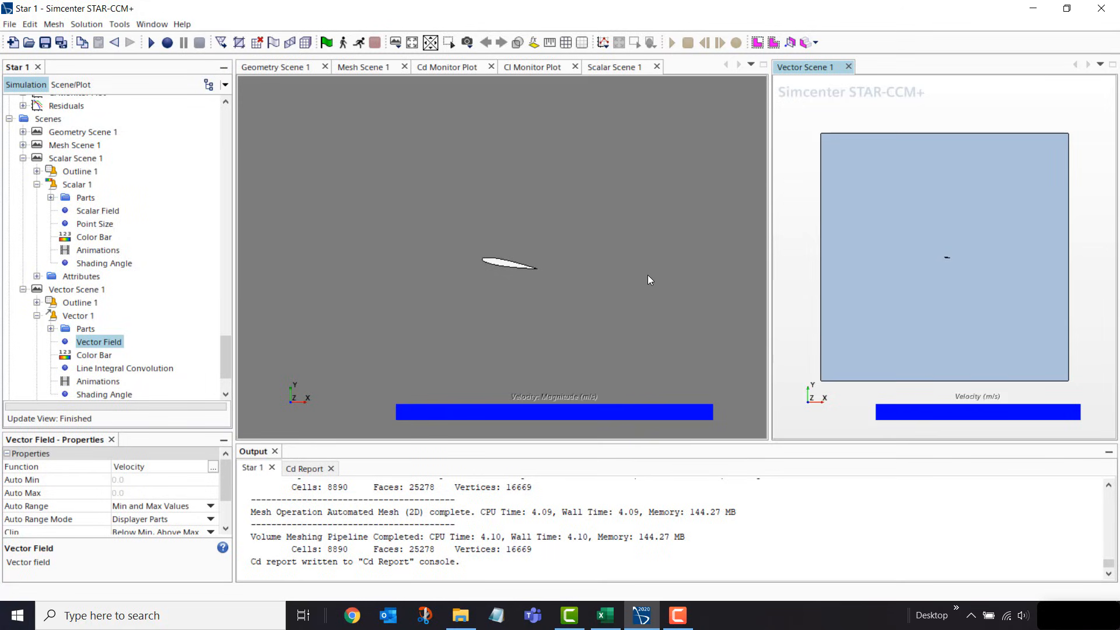
{"action": "middle_click_drag", "start_coordinate": [634, 271], "coordinate": [603, 347]}
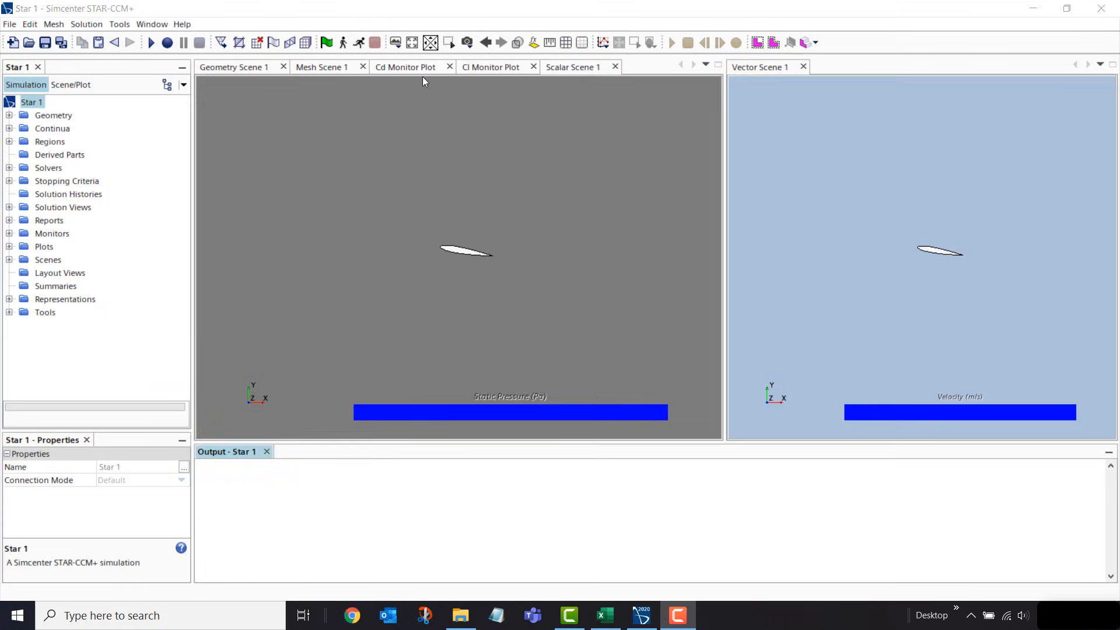
{"action": "left_click_drag", "start_coordinate": [421, 67], "coordinate": [216, 120]}
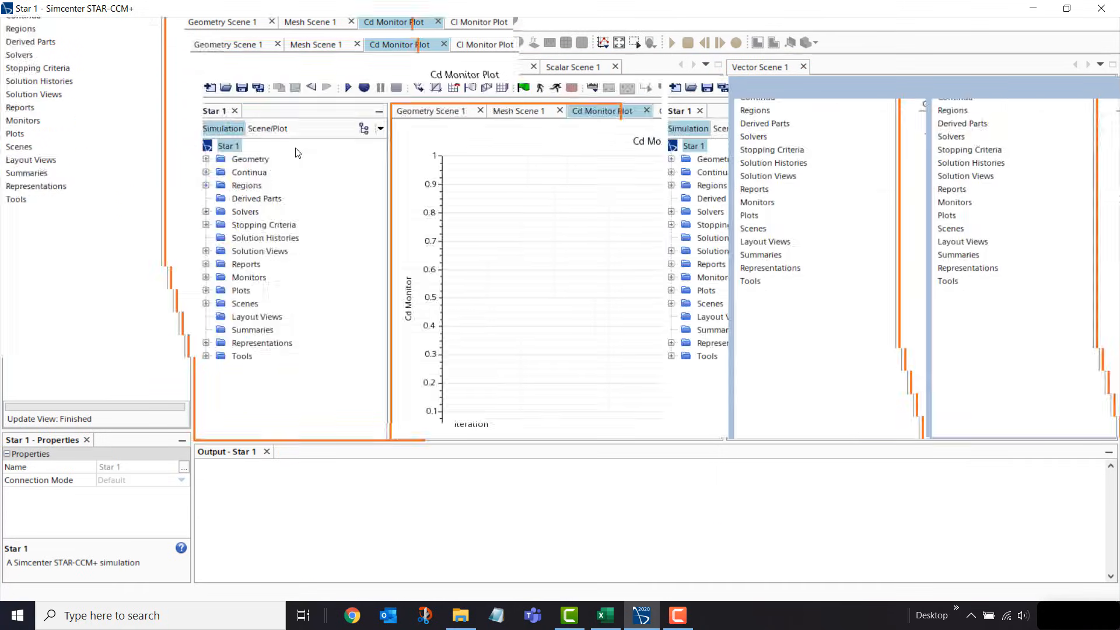
{"action": "left_click_drag", "start_coordinate": [722, 67], "coordinate": [607, 193]}
Run the simulation and stop it at about 899 iterations, once the Cd and Cl monitor curves level off
{"action": "left_click", "coordinate": [359, 43]}
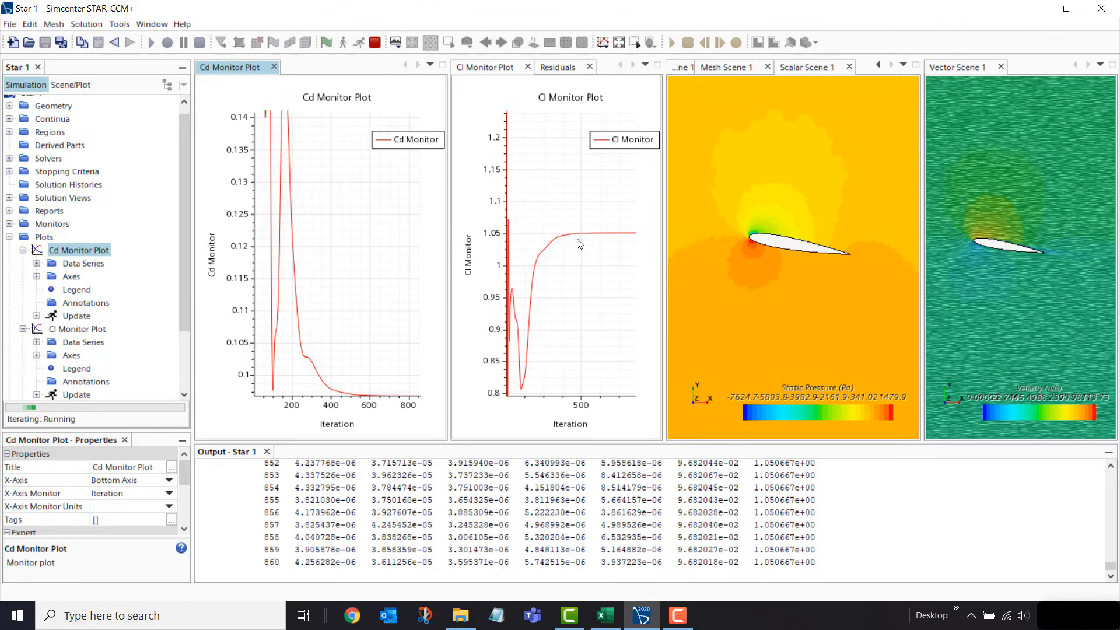
{"action": "mouse_move", "coordinate": [576, 237]}
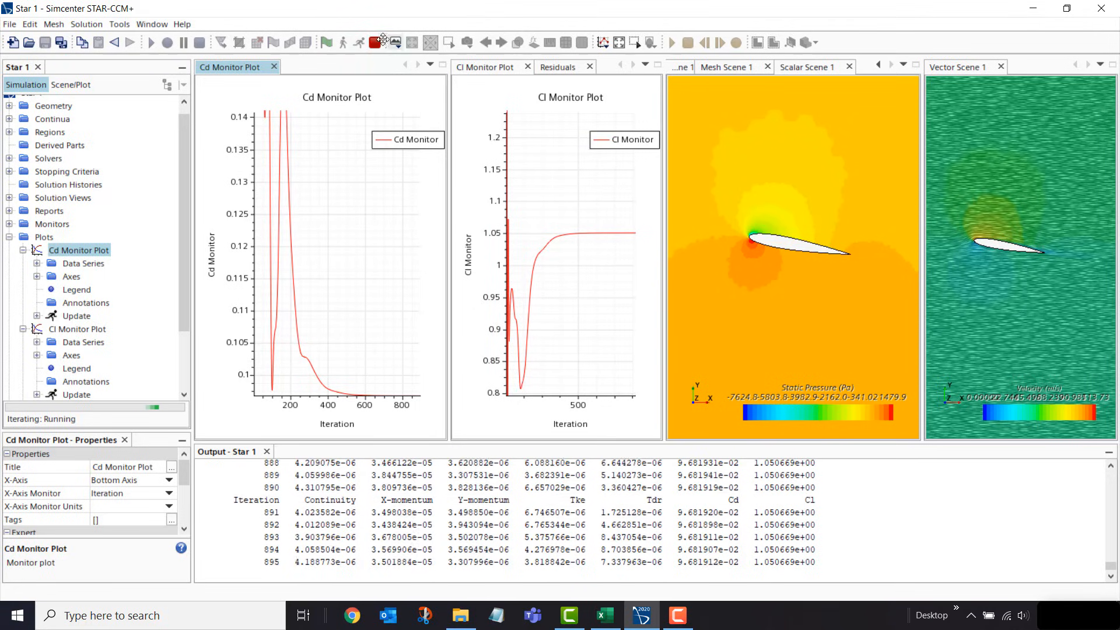
{"action": "left_click", "coordinate": [374, 43]}
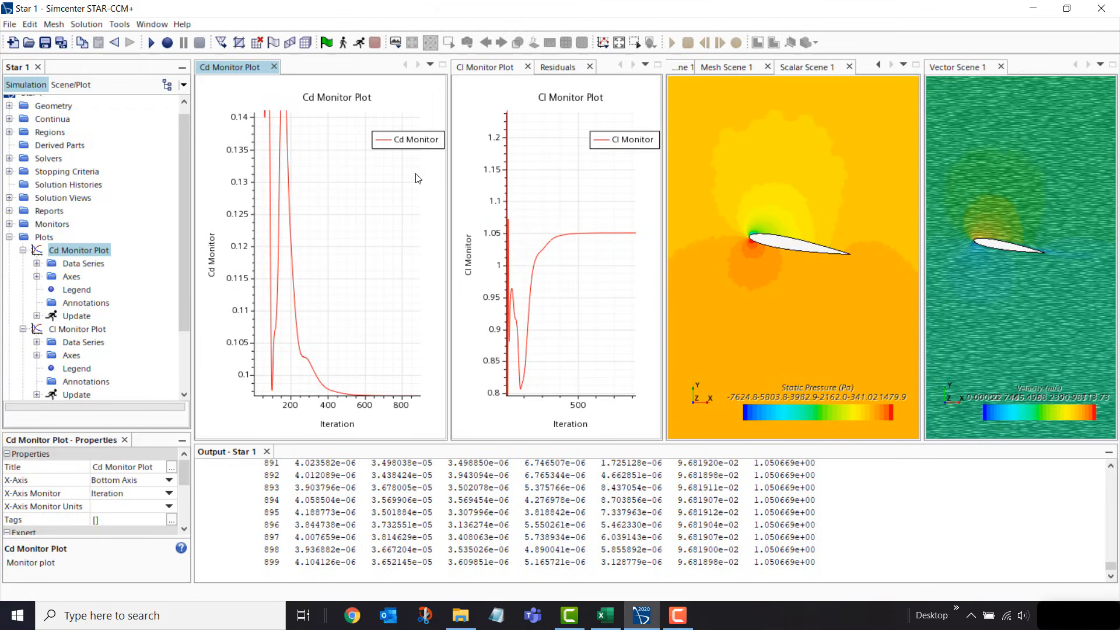
Create a new XY plot
{"action": "left_click", "coordinate": [45, 237]}
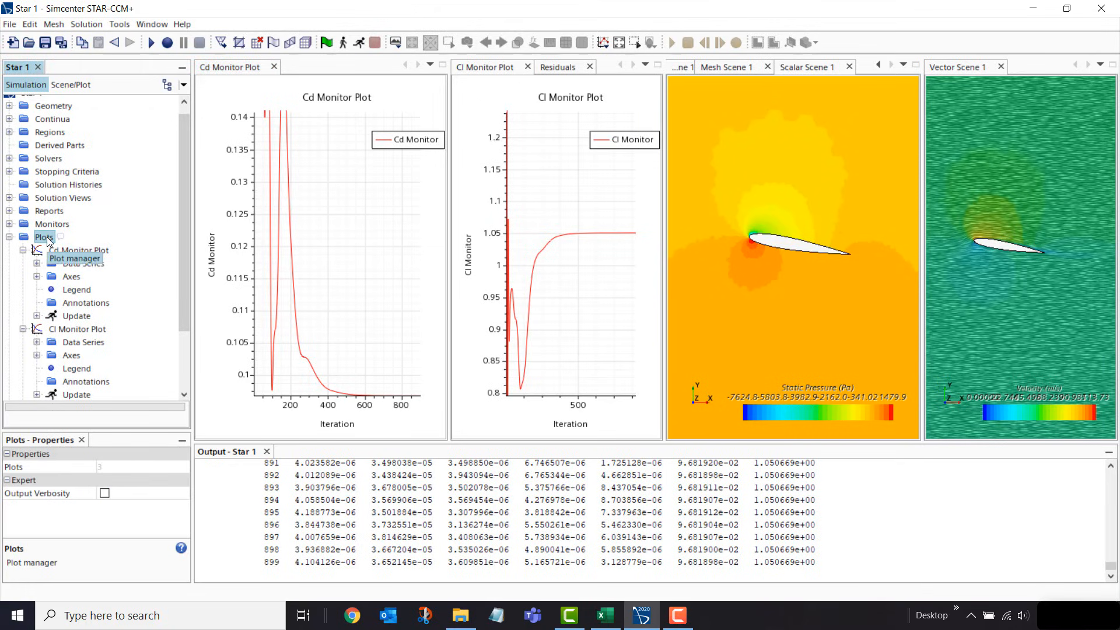
{"action": "right_click", "coordinate": [47, 240]}
{"action": "mouse_move", "coordinate": [87, 248]}
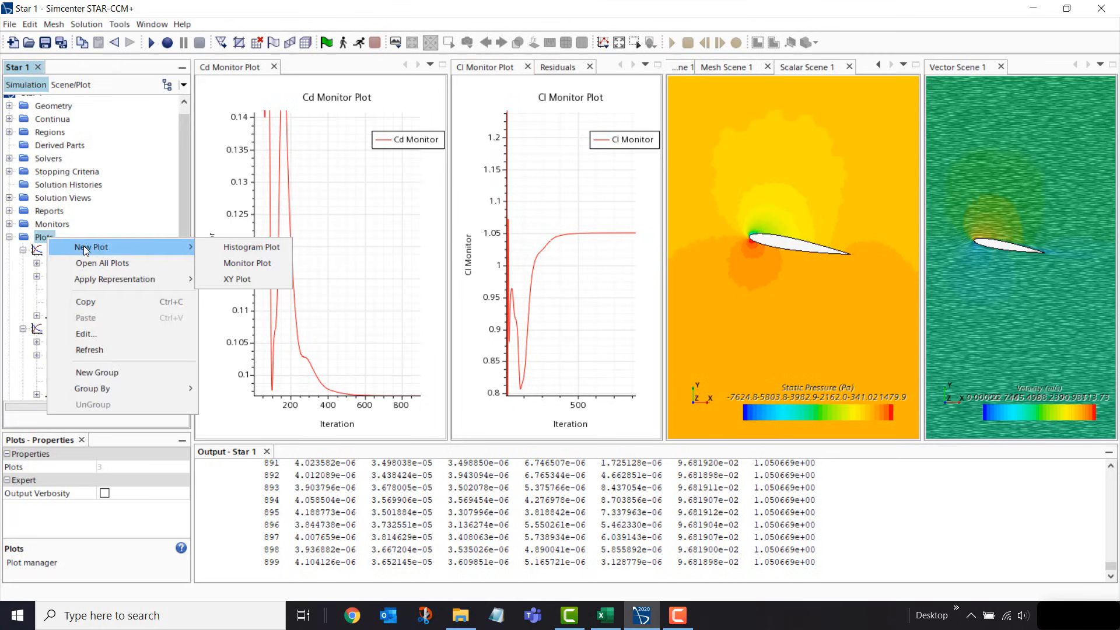
{"action": "left_click", "coordinate": [247, 277]}
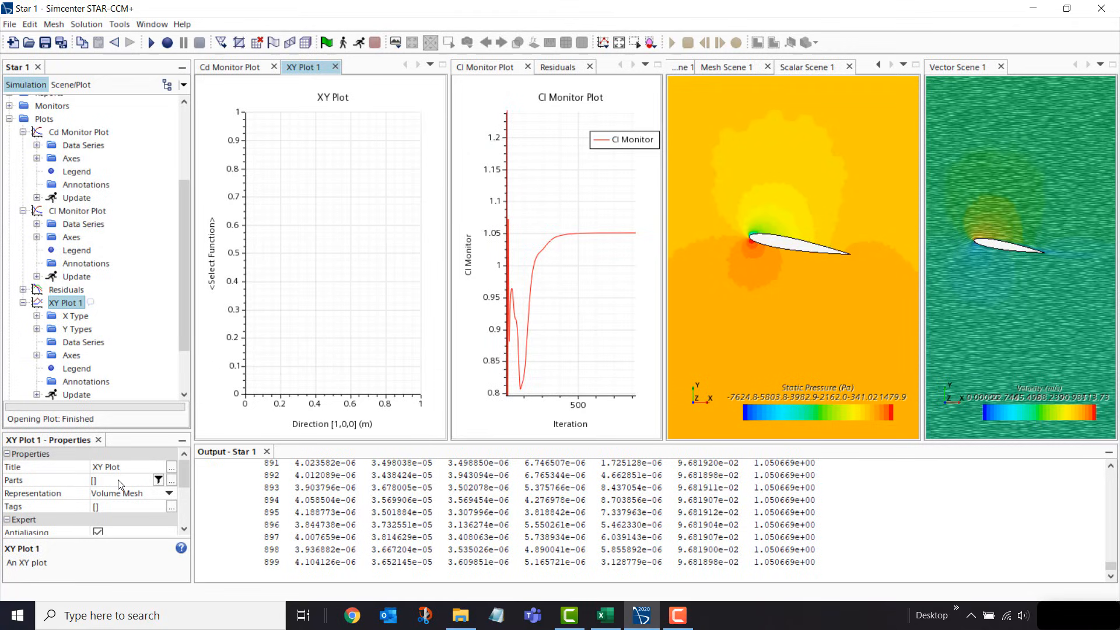
Assign the Subtract.wing.wing boundary of the region as the part plotted in XY Plot 1
{"action": "left_click", "coordinate": [172, 480]}
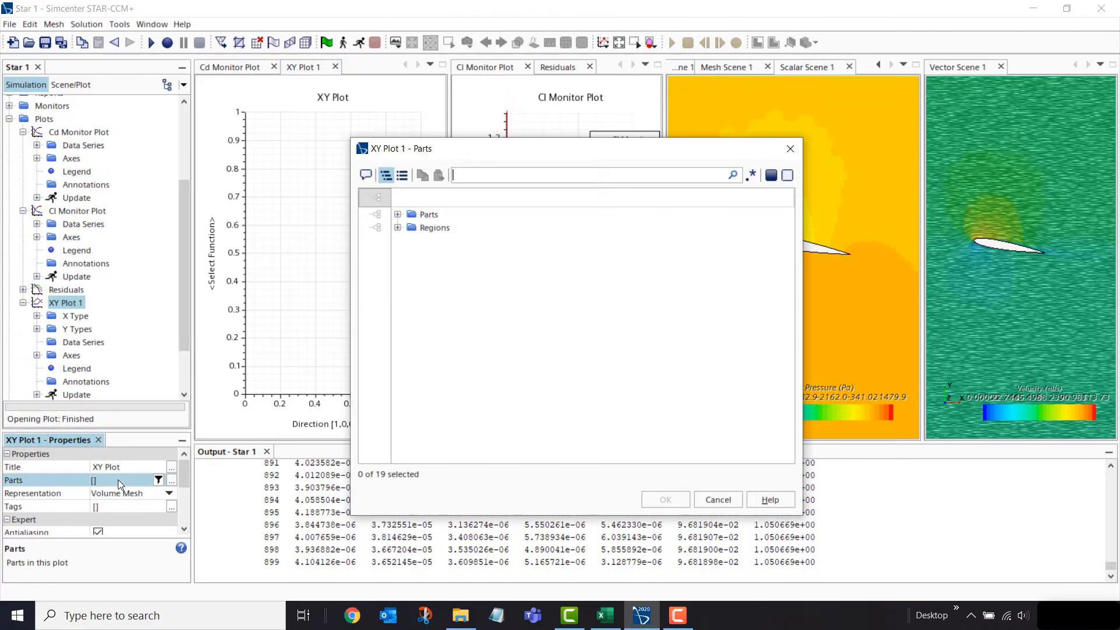
{"action": "left_click", "coordinate": [399, 228]}
{"action": "left_click", "coordinate": [412, 241]}
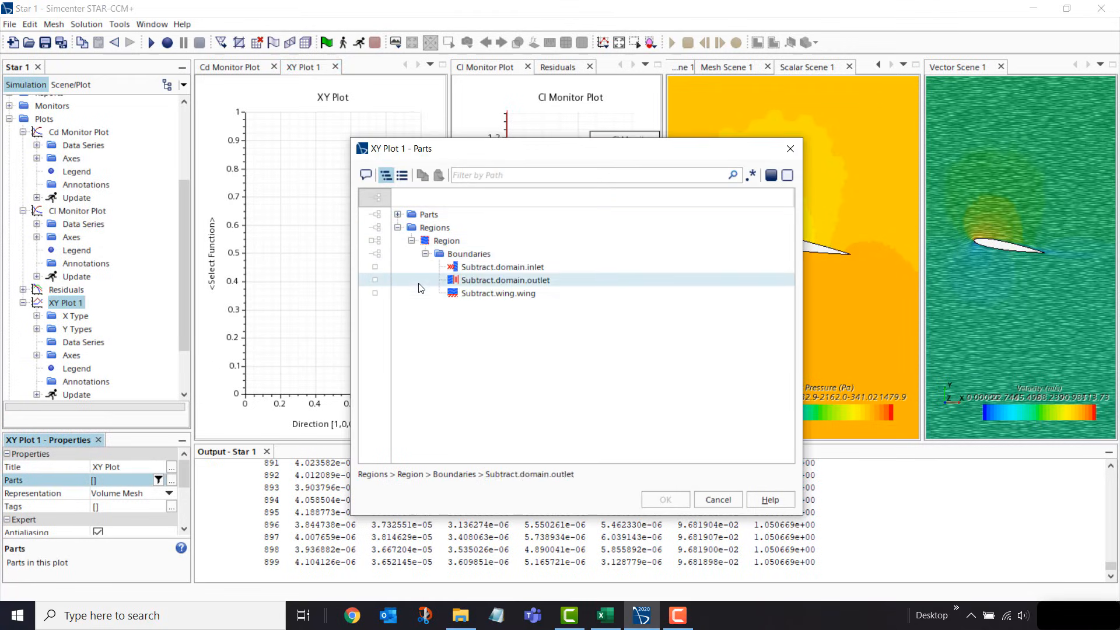
{"action": "left_click", "coordinate": [375, 293]}
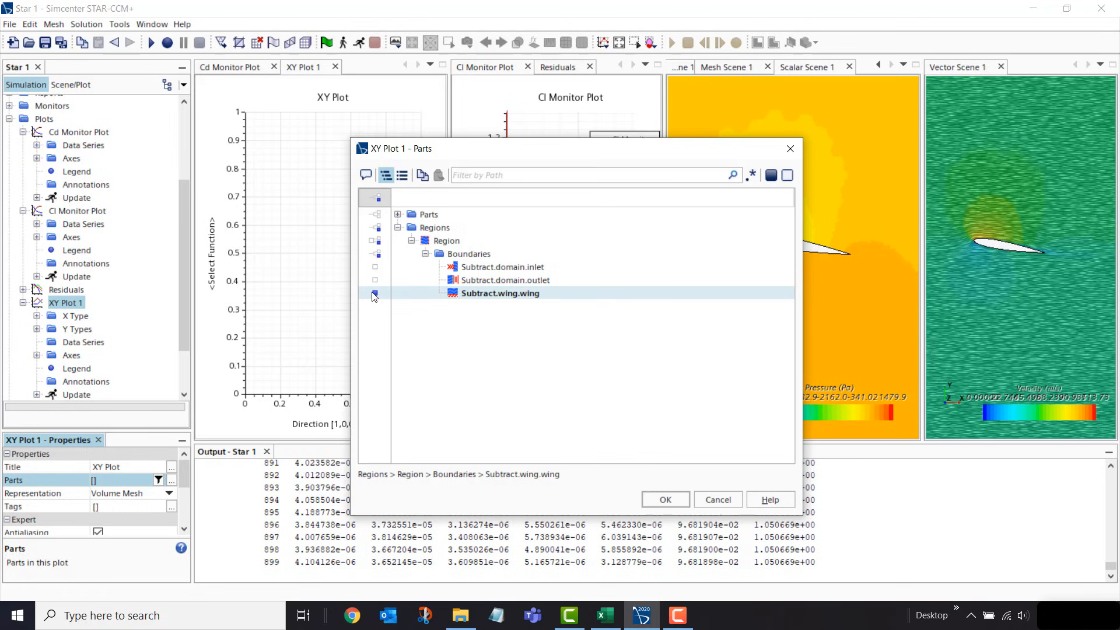
{"action": "left_click", "coordinate": [668, 500]}
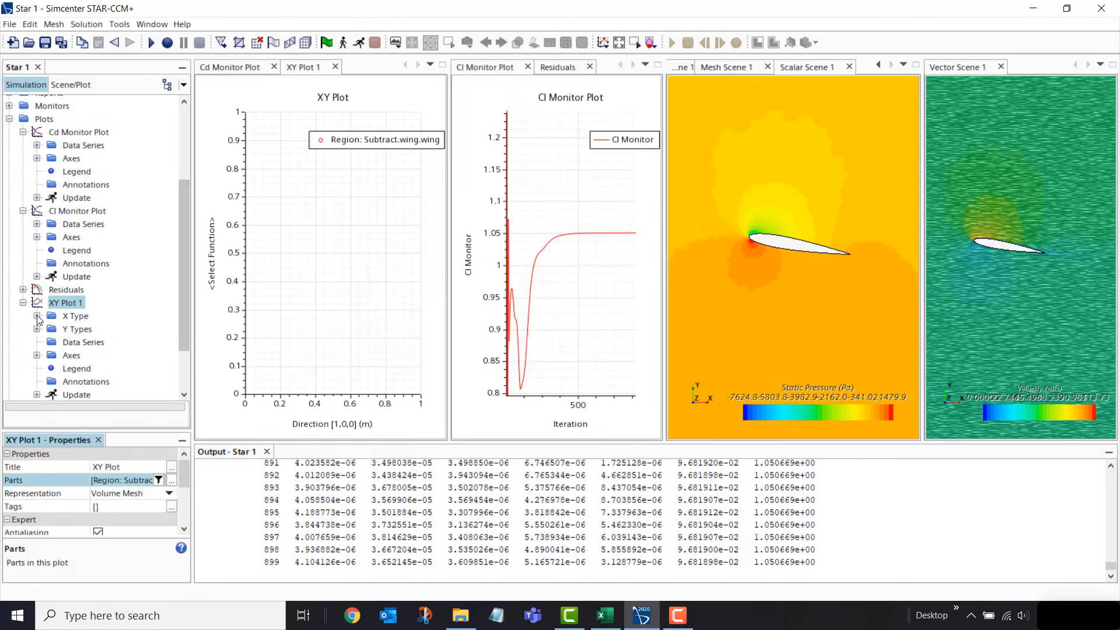
Check the X Type of XY Plot 1 and set the scalar field function of Y Type 1 to Pressure Coefficient
{"action": "left_click", "coordinate": [37, 315]}
{"action": "left_click", "coordinate": [77, 316]}
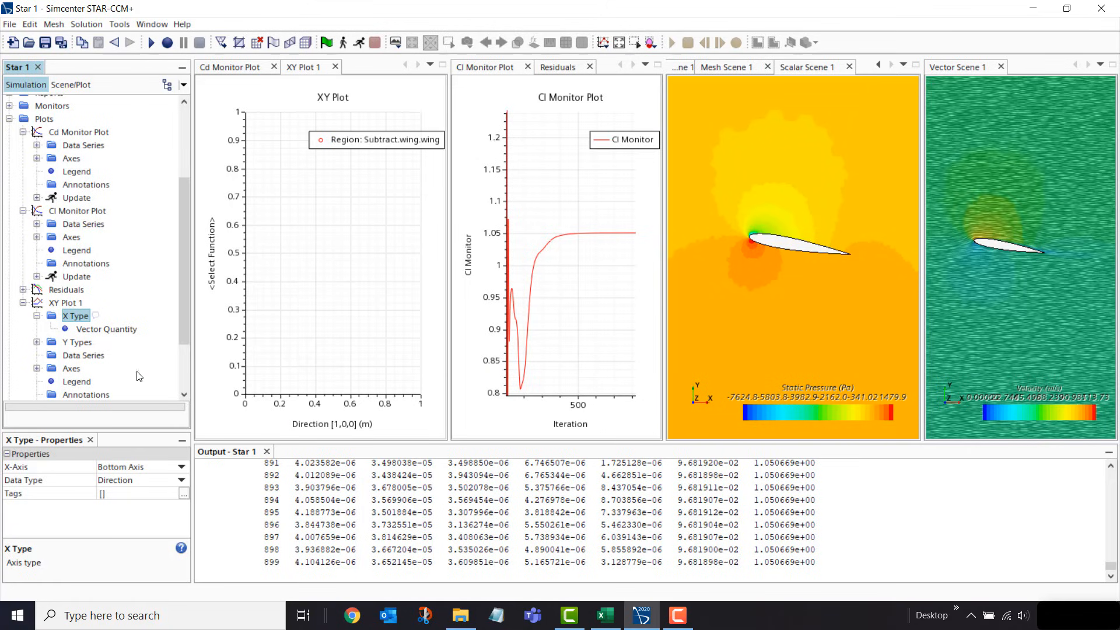
{"action": "left_click", "coordinate": [77, 343]}
{"action": "left_click", "coordinate": [36, 343]}
{"action": "left_click", "coordinate": [70, 356]}
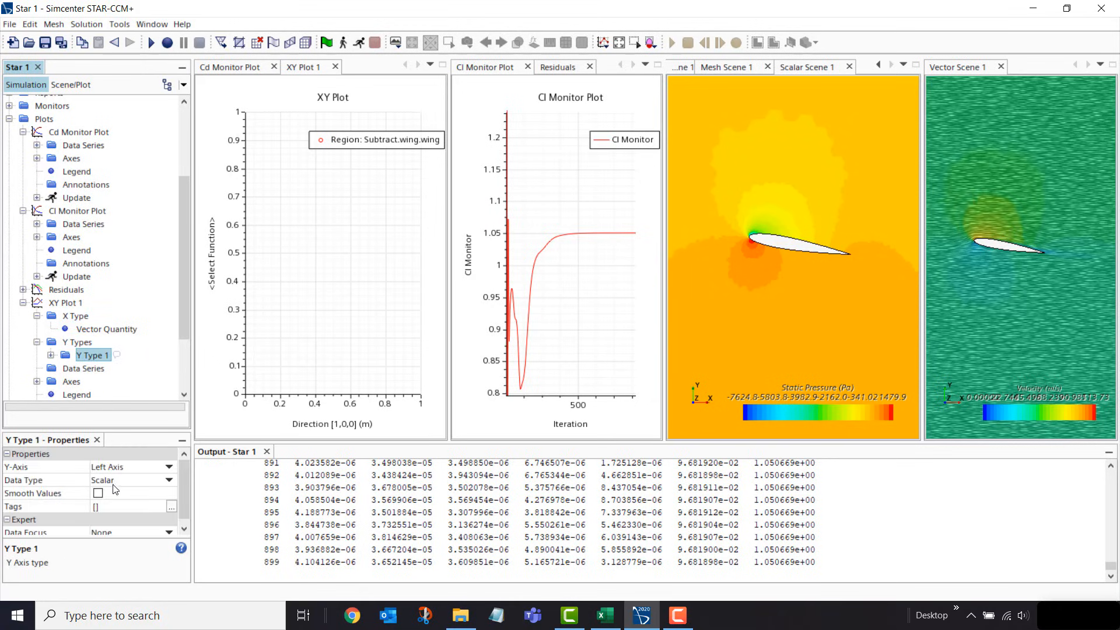
{"action": "left_click", "coordinate": [51, 356]}
{"action": "left_click", "coordinate": [103, 369]}
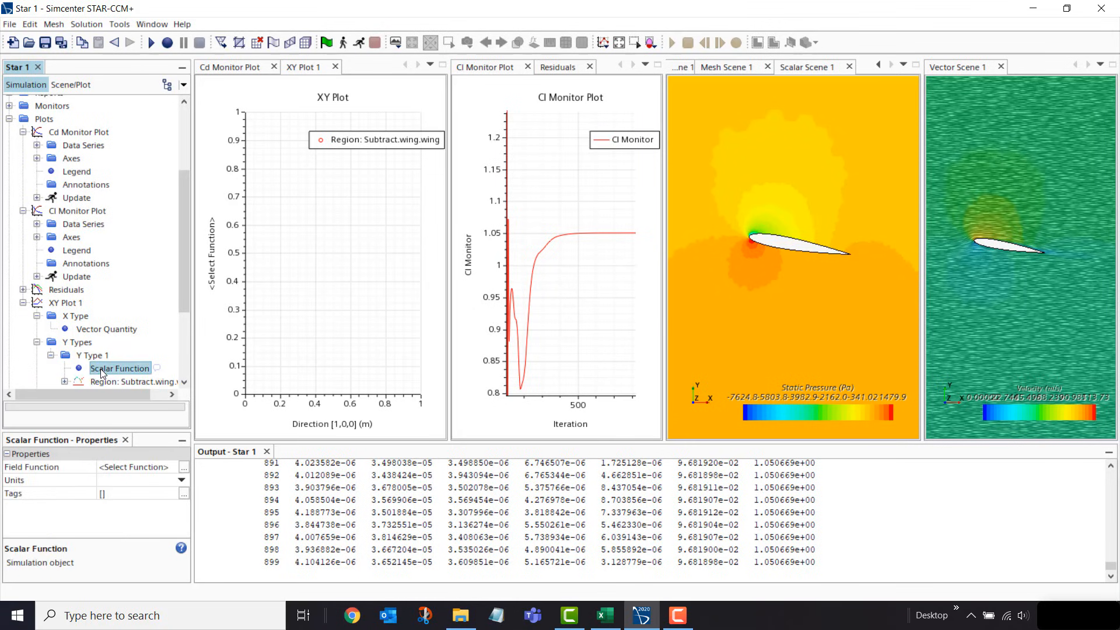
{"action": "scroll", "coordinate": [100, 369], "scroll_direction": "down", "scroll_amount": 1}
{"action": "left_click", "coordinate": [152, 468]}
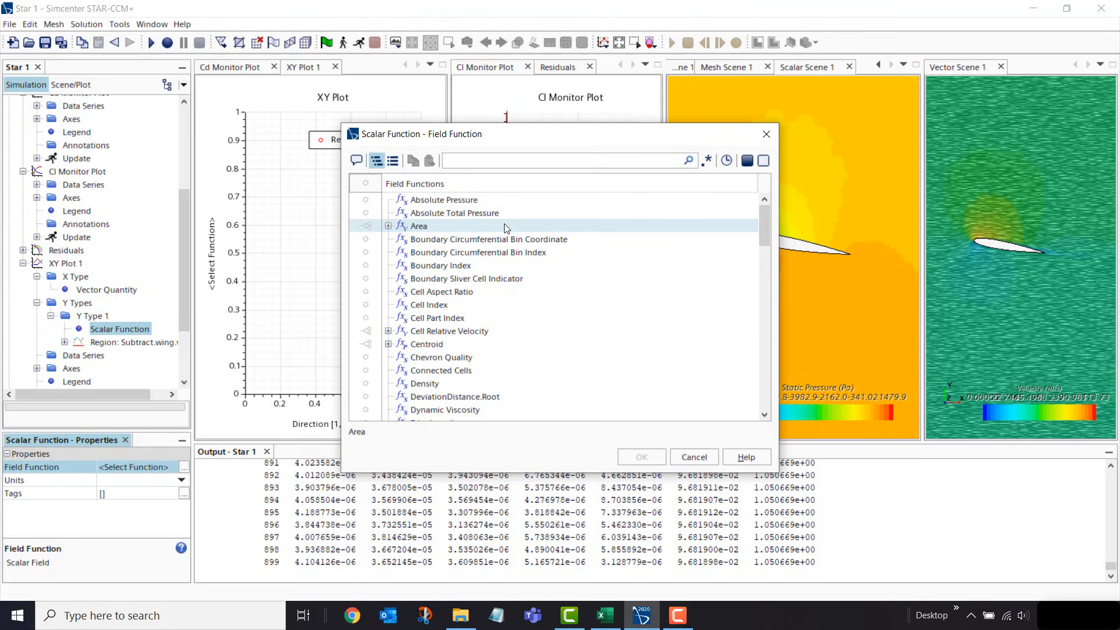
{"action": "type", "text": "press"}
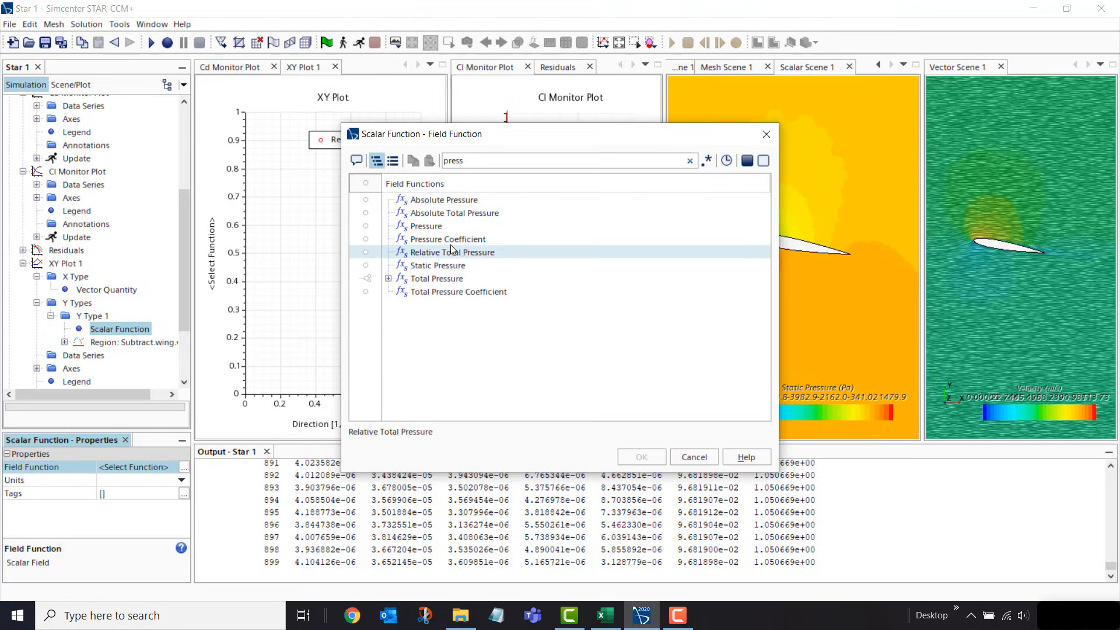
{"action": "left_click", "coordinate": [440, 240]}
{"action": "left_click", "coordinate": [642, 457]}
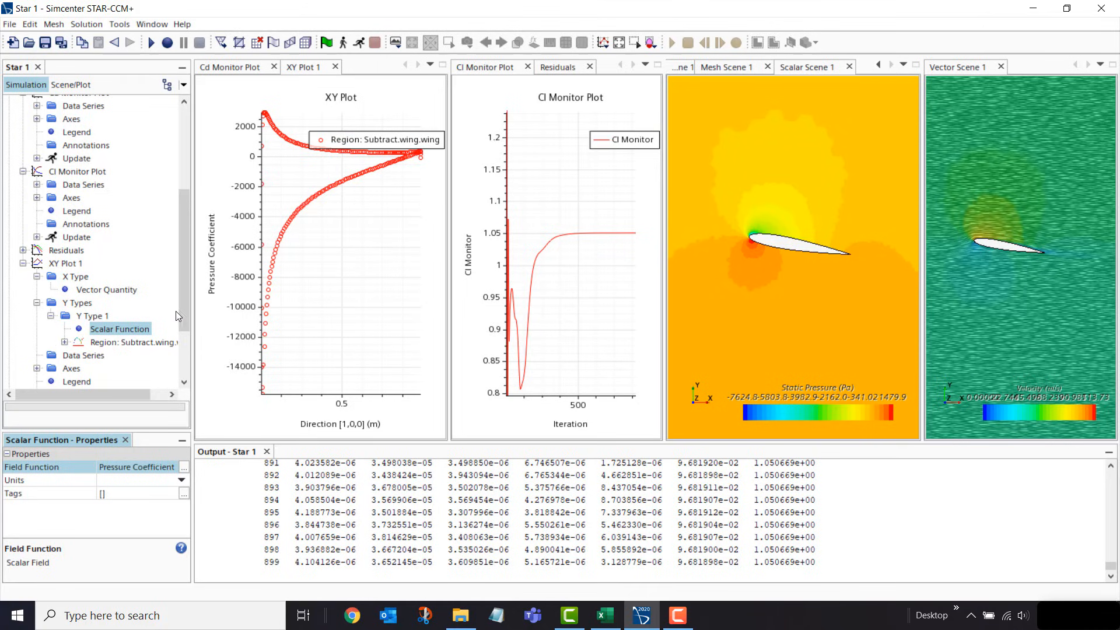
Open the properties of the Pressure Coefficient field function among the simulation's tools
{"action": "left_click_drag", "start_coordinate": [186, 302], "coordinate": [180, 325]}
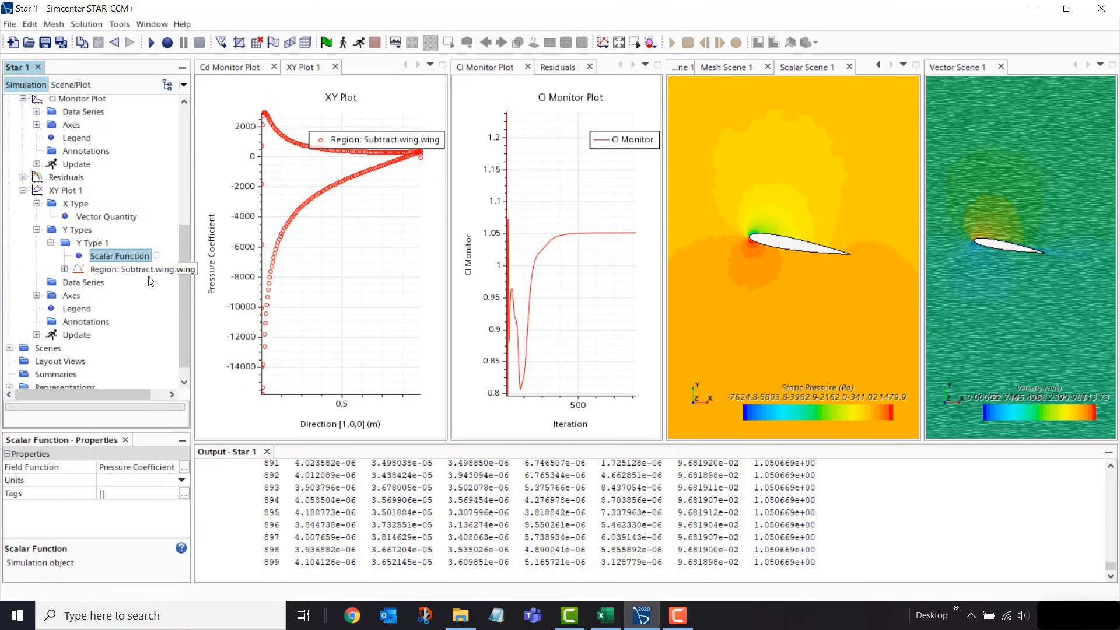
{"action": "left_click_drag", "start_coordinate": [184, 299], "coordinate": [186, 311]}
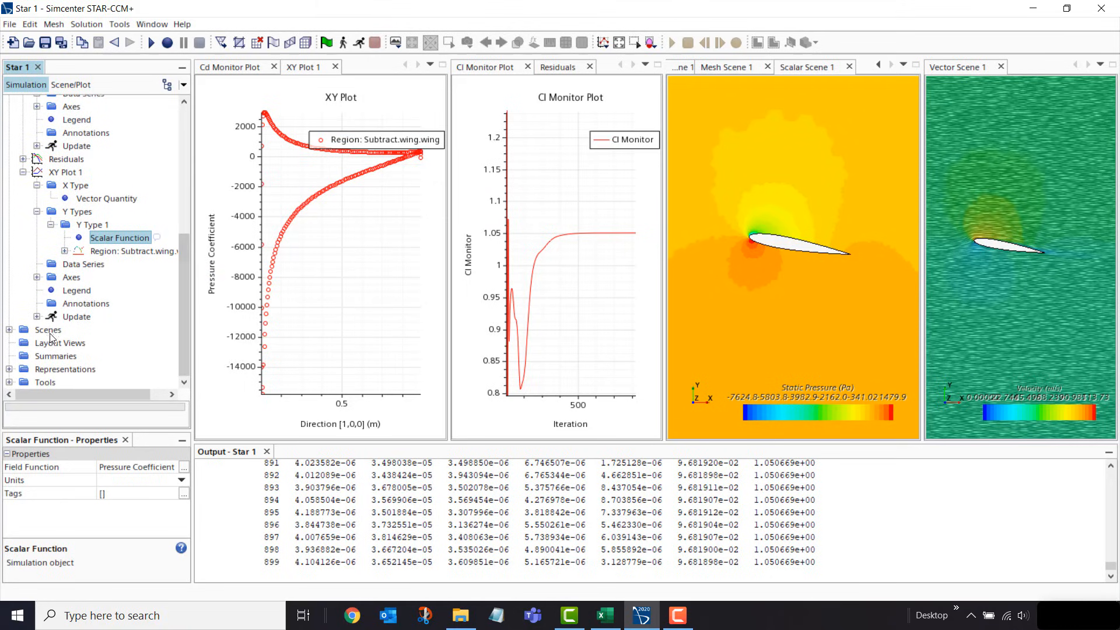
{"action": "left_click", "coordinate": [51, 382]}
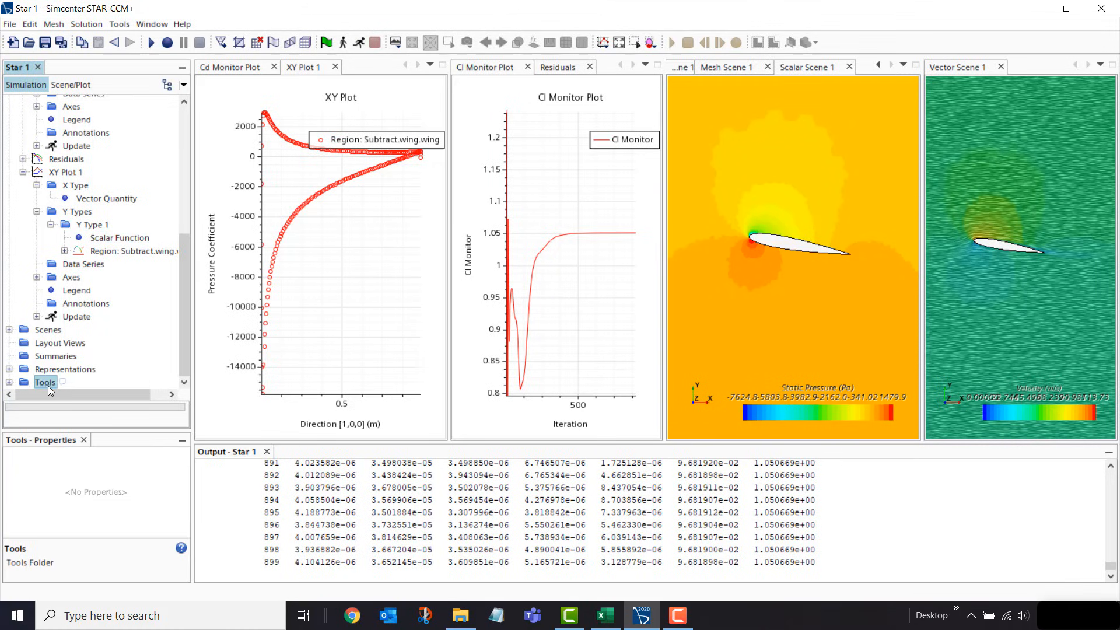
{"action": "left_click", "coordinate": [9, 384]}
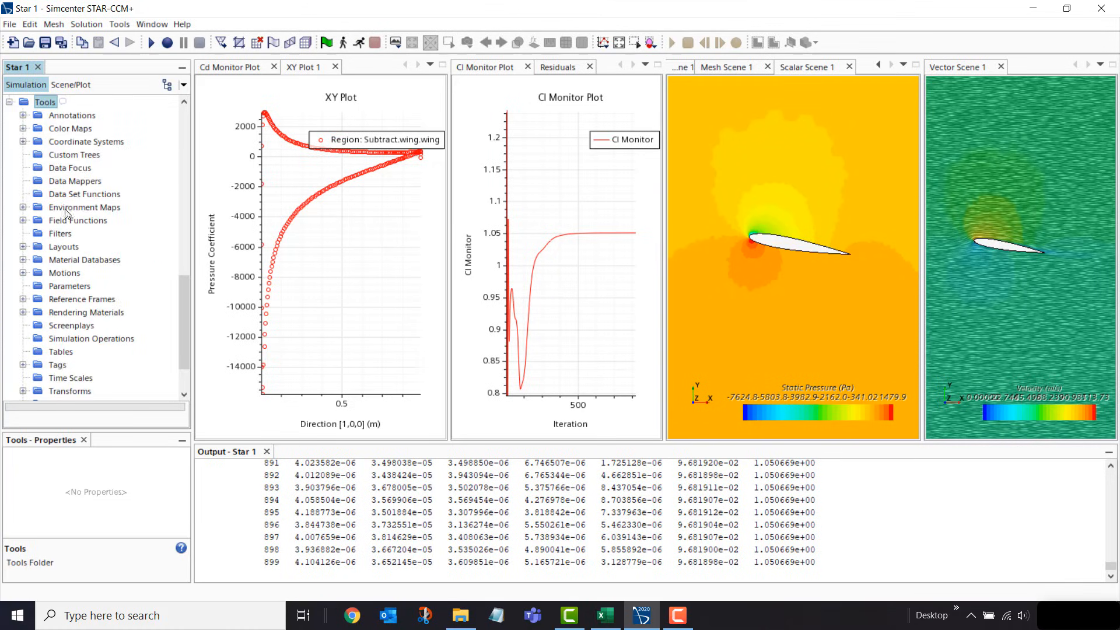
{"action": "left_click", "coordinate": [54, 222]}
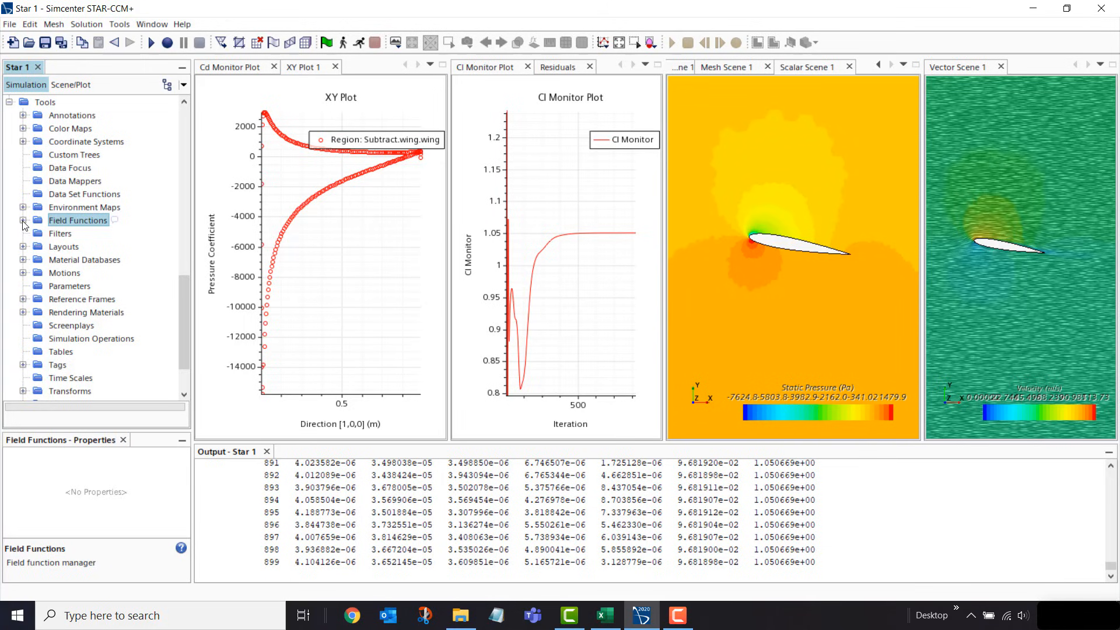
{"action": "left_click", "coordinate": [23, 221]}
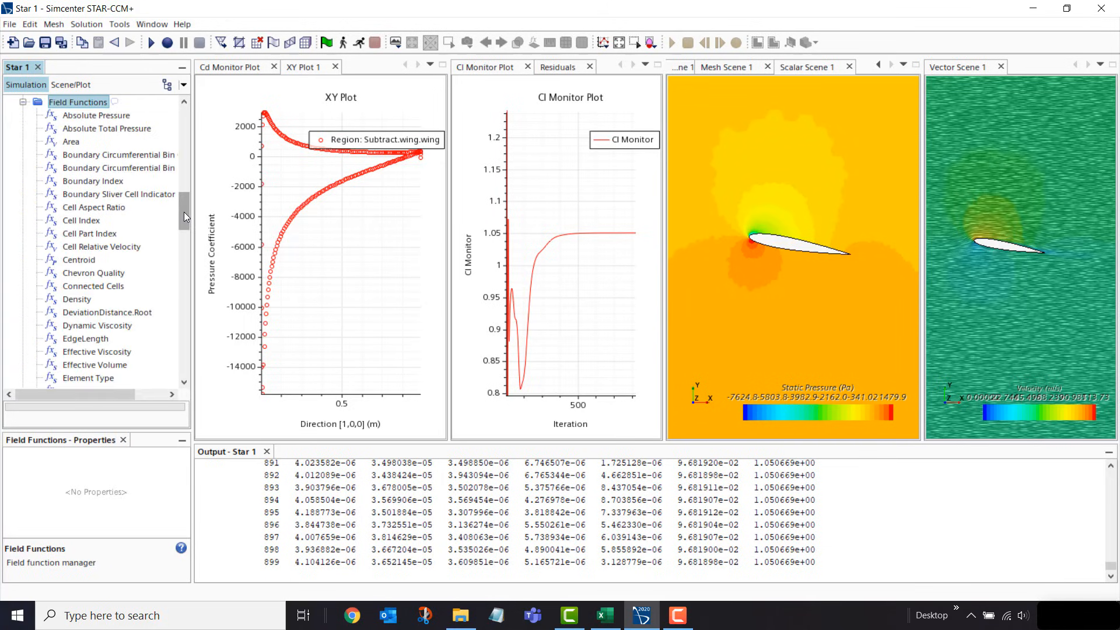
{"action": "left_click_drag", "start_coordinate": [184, 213], "coordinate": [181, 277]}
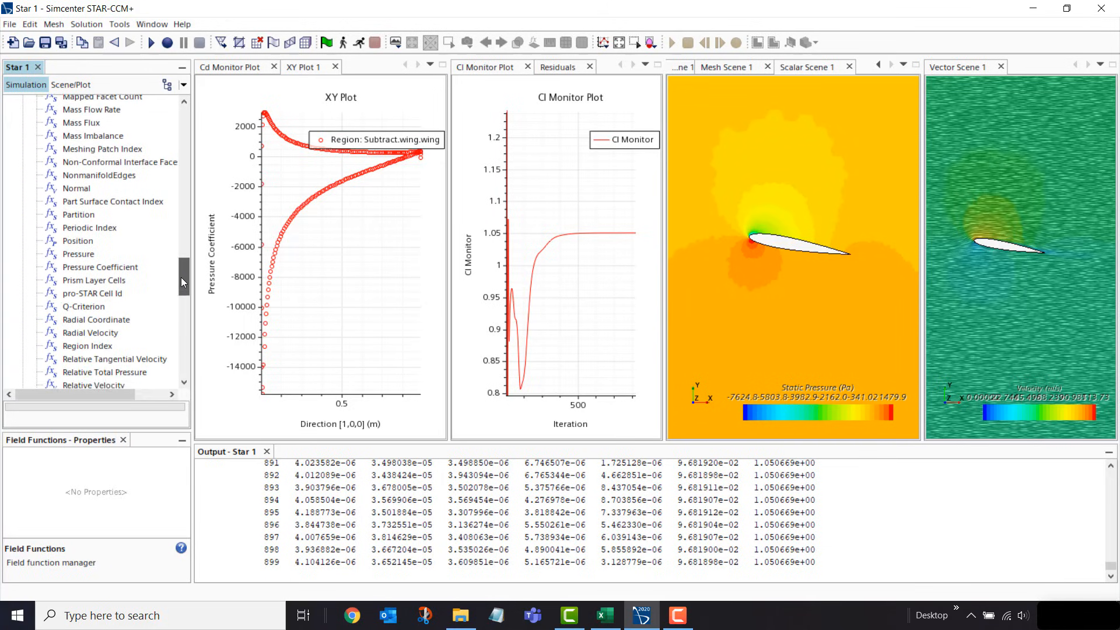
{"action": "left_click", "coordinate": [101, 267]}
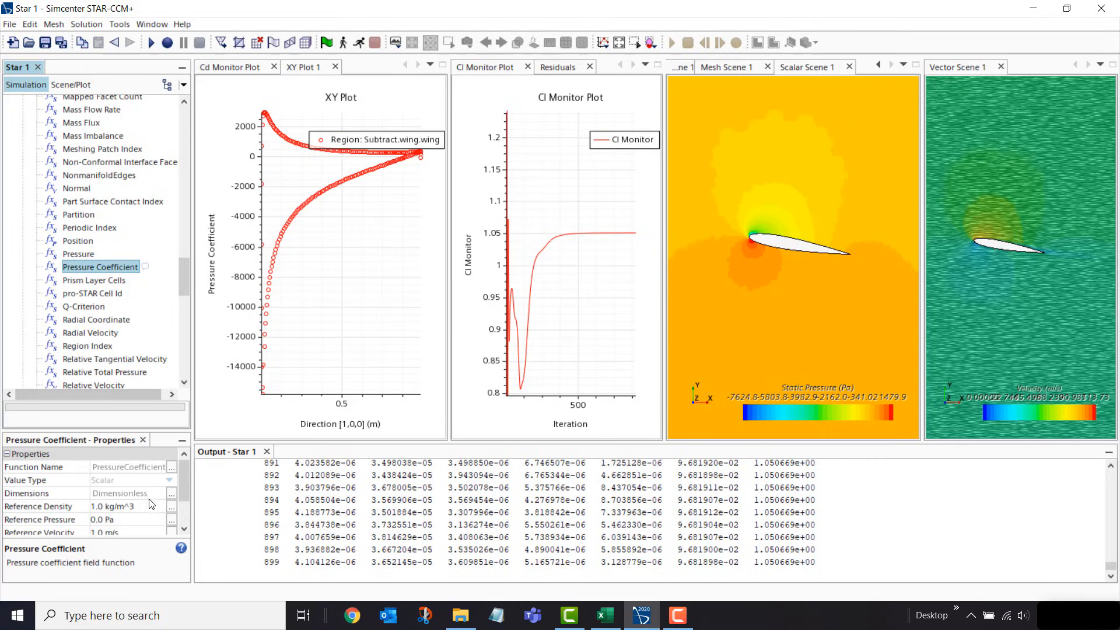
Set the Pressure Coefficient's reference density to 1.2034 kg/m^3 and its reference velocity to 50 m/s
{"action": "left_click_drag", "start_coordinate": [185, 481], "coordinate": [185, 496]}
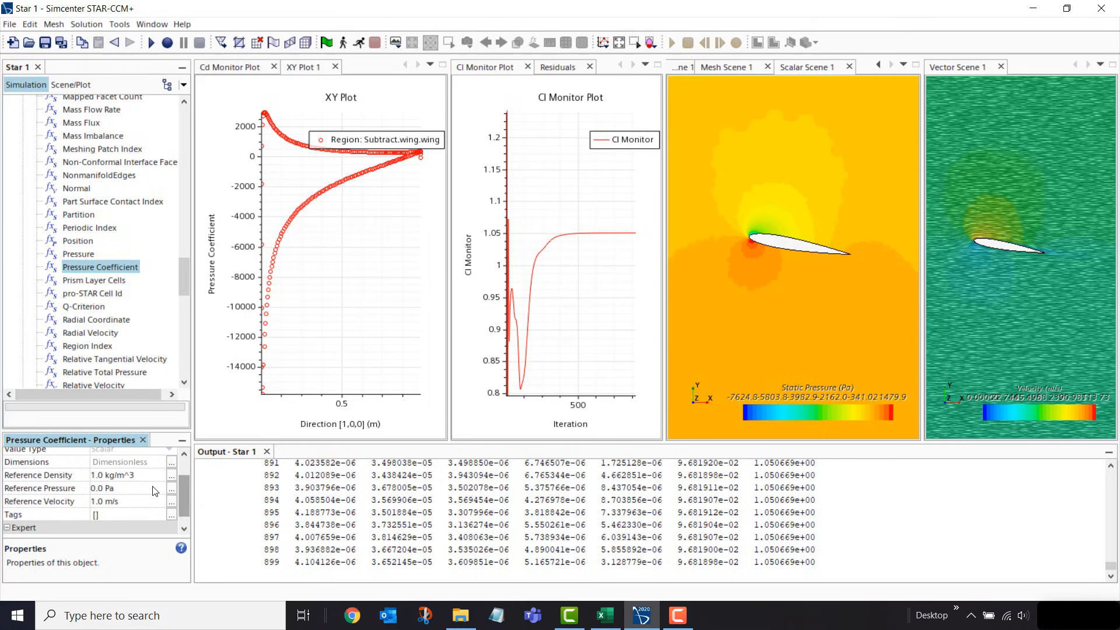
{"action": "left_click", "coordinate": [146, 479]}
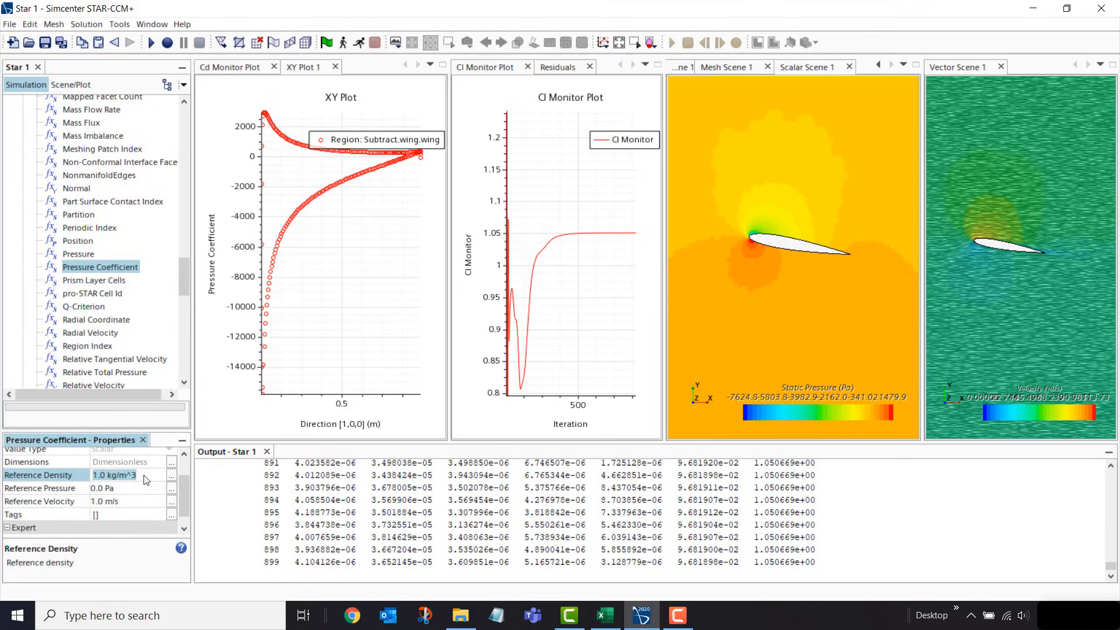
{"action": "type", "text": "1.2034"}
{"action": "key", "text": "Return"}
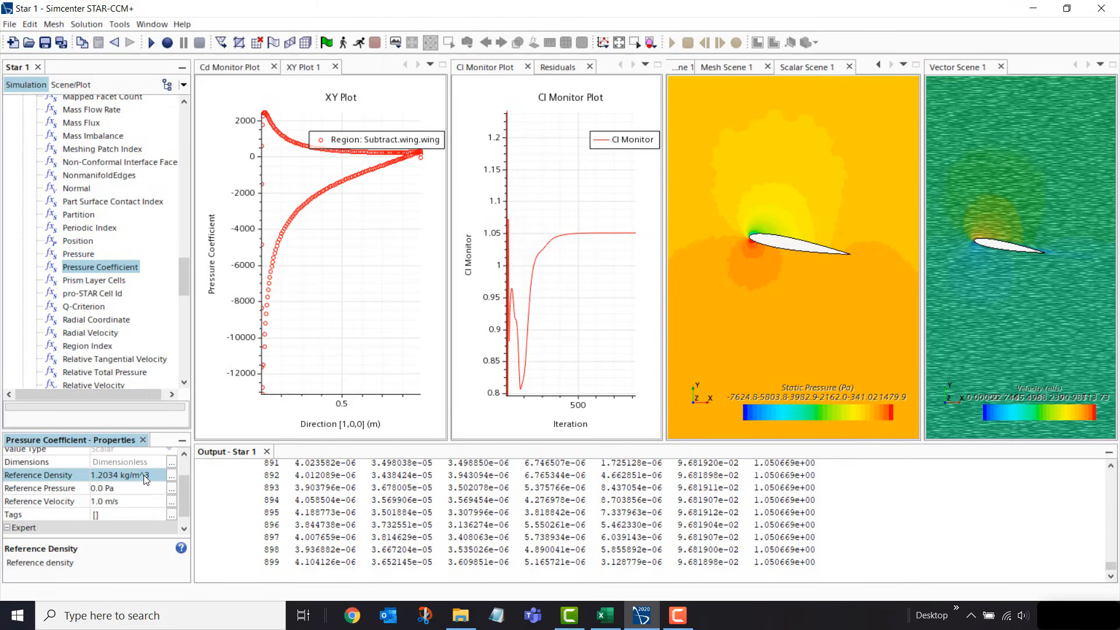
{"action": "left_click", "coordinate": [129, 502]}
{"action": "type", "text": "50"}
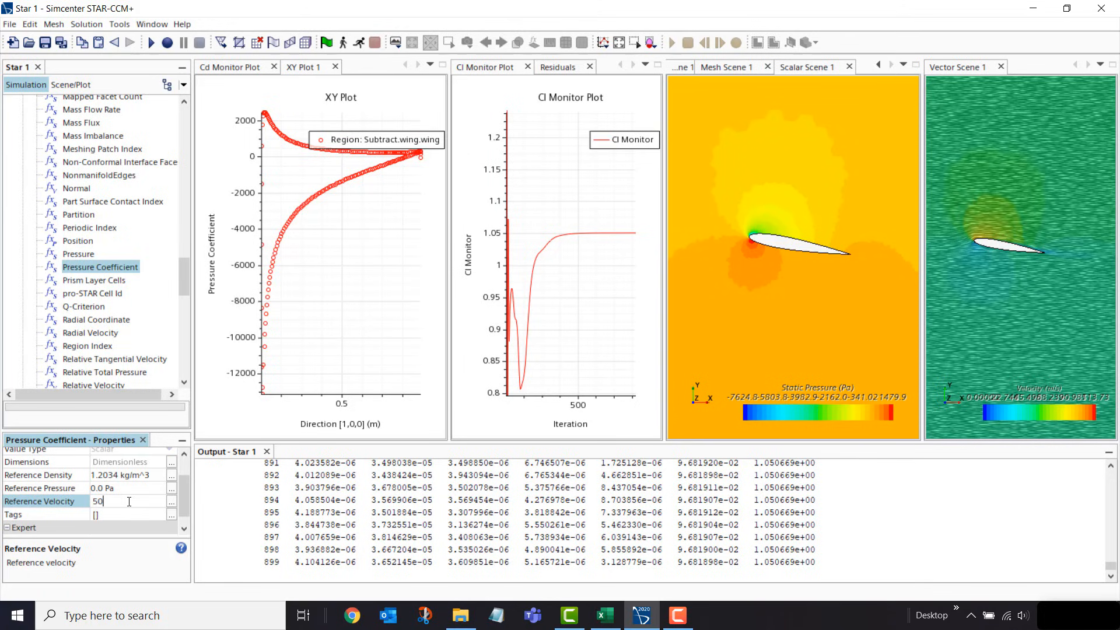
{"action": "key", "text": "Return"}
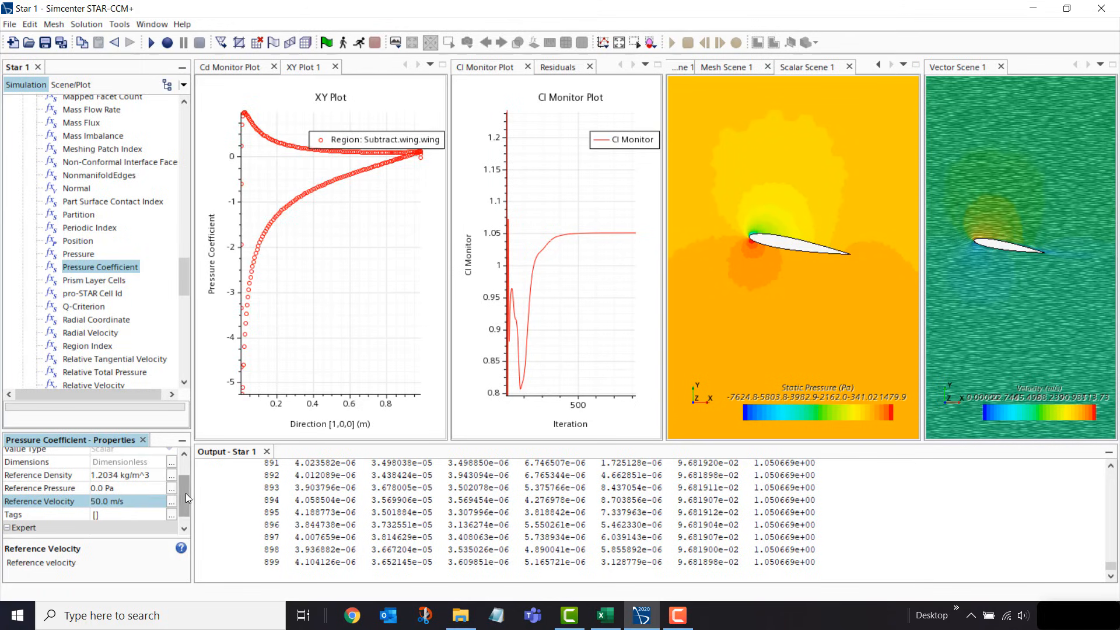
{"action": "left_click_drag", "start_coordinate": [185, 492], "coordinate": [183, 464]}
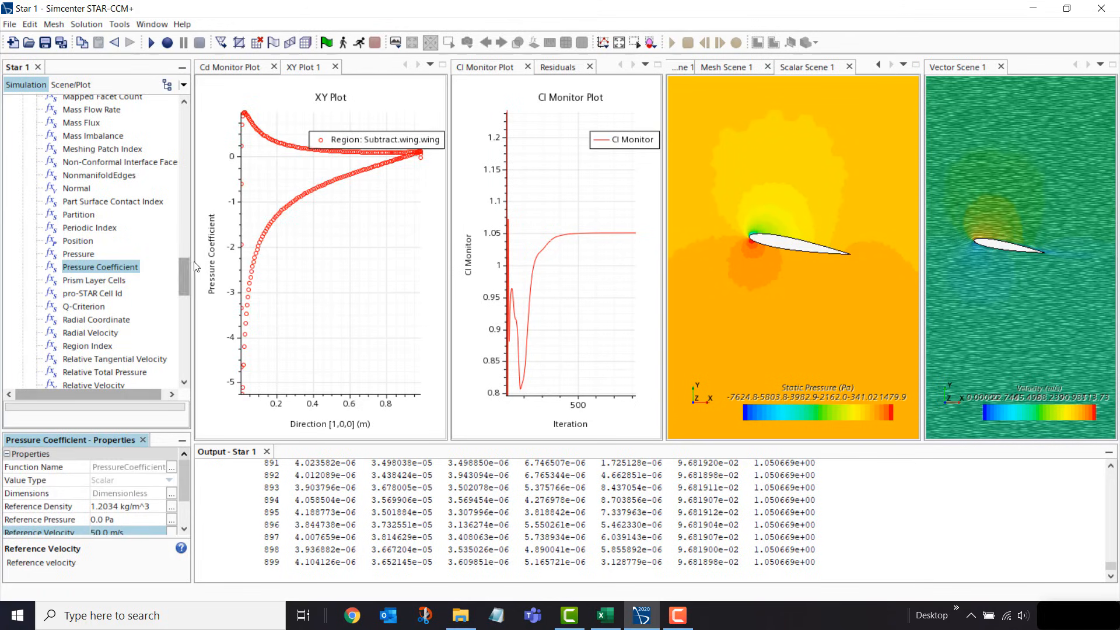
{"action": "left_click_drag", "start_coordinate": [188, 275], "coordinate": [179, 153]}
{"action": "left_click", "coordinate": [114, 282]}
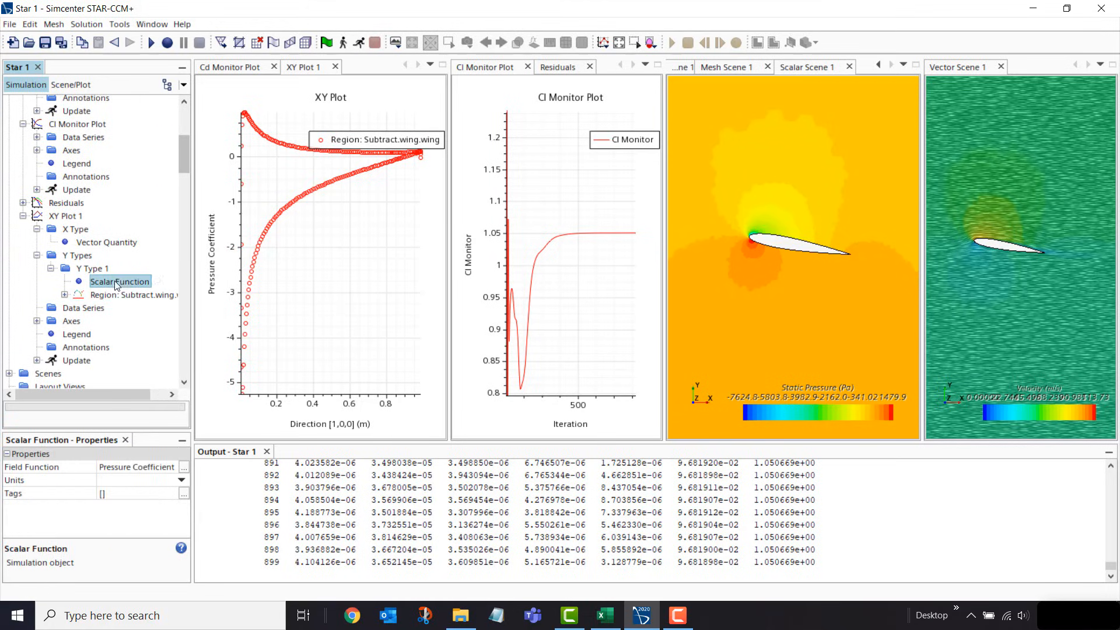
{"action": "right_click", "coordinate": [90, 313]}
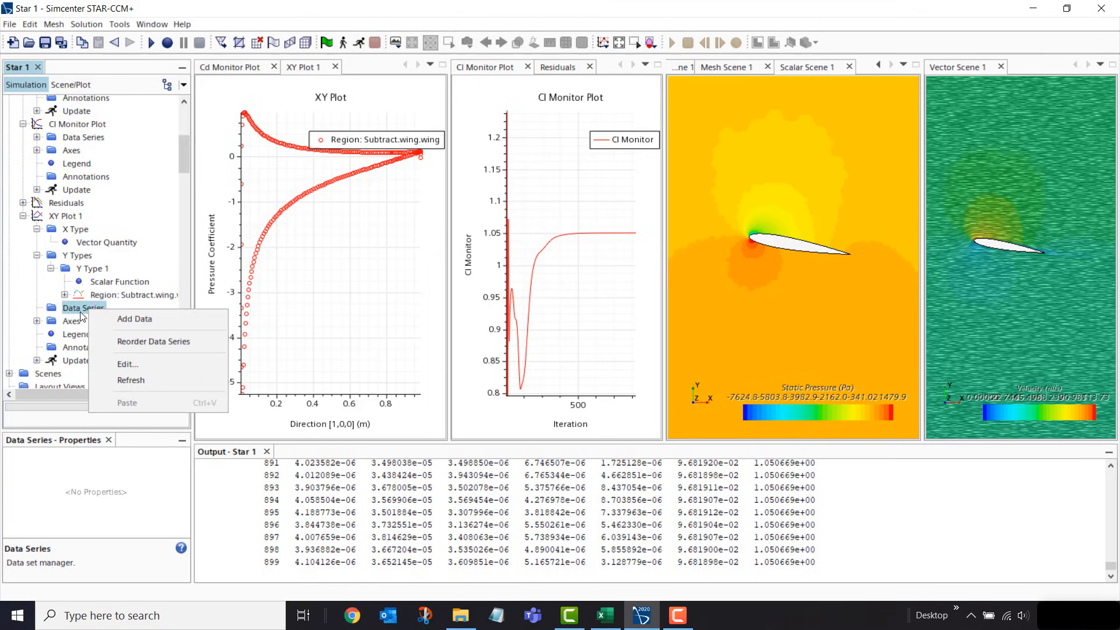
{"action": "left_click", "coordinate": [154, 320]}
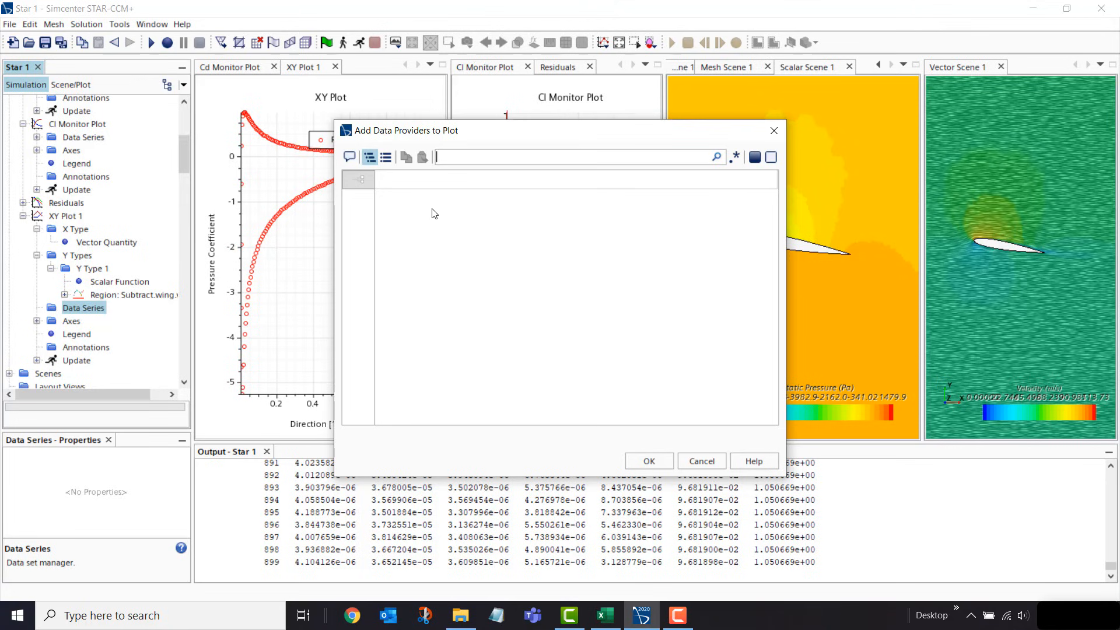
{"action": "left_click", "coordinate": [700, 460]}
Create a file table from naca0012_Cp_50meterspersecond_10AoA.csv
{"action": "scroll", "coordinate": [183, 162], "scroll_direction": "down", "scroll_amount": 7}
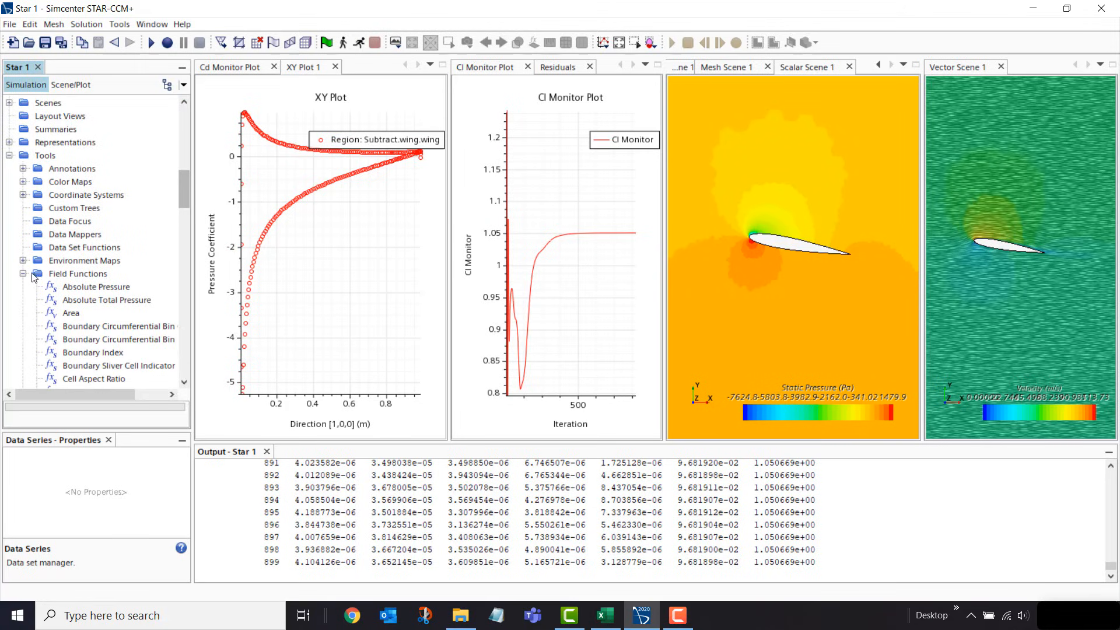
{"action": "left_click", "coordinate": [23, 274]}
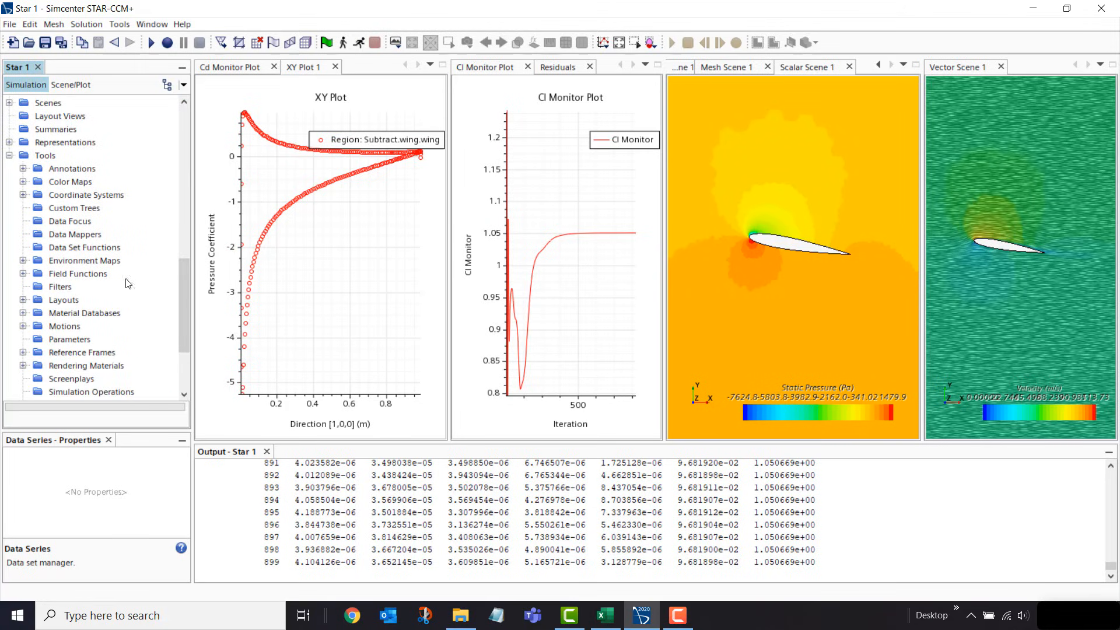
{"action": "scroll", "coordinate": [187, 309], "scroll_direction": "down", "scroll_amount": 3}
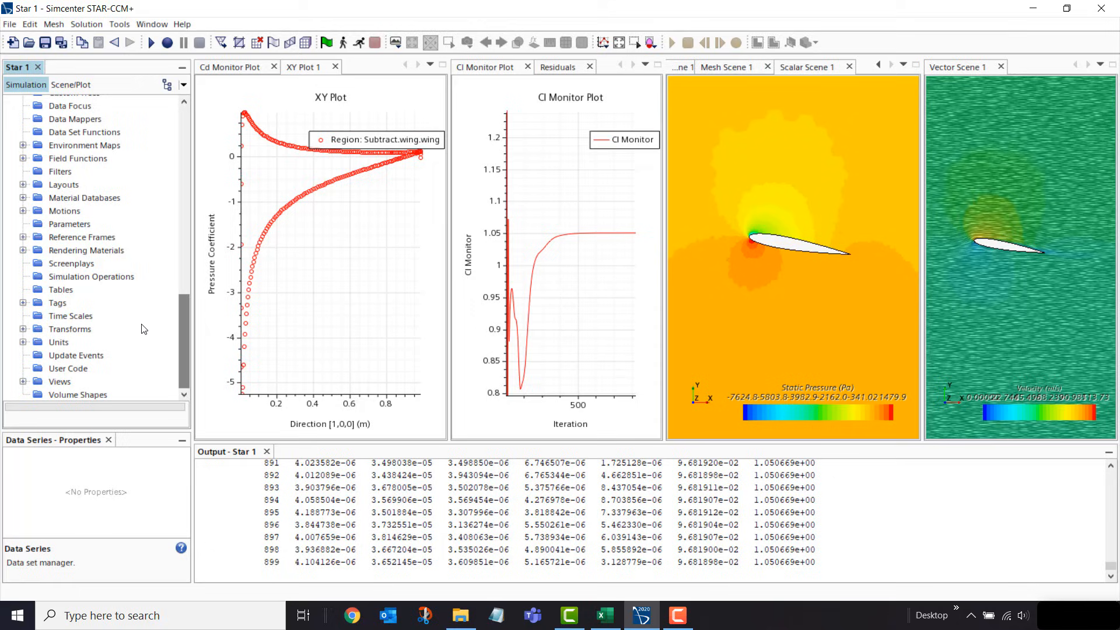
{"action": "left_click", "coordinate": [63, 290]}
{"action": "right_click", "coordinate": [66, 293]}
{"action": "mouse_move", "coordinate": [155, 302]}
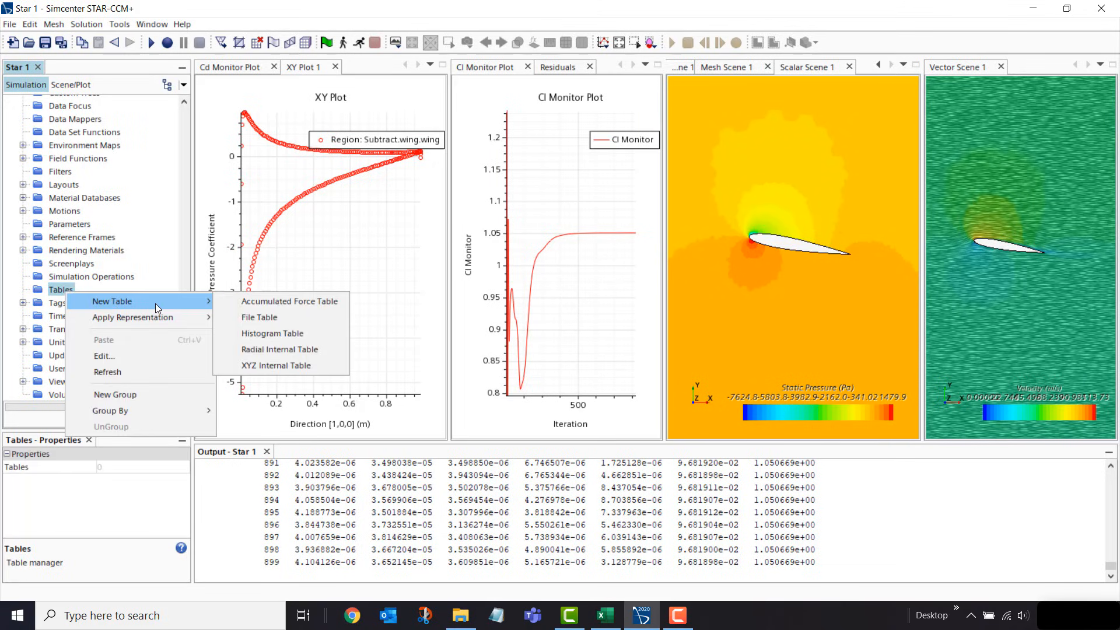
{"action": "left_click", "coordinate": [304, 315]}
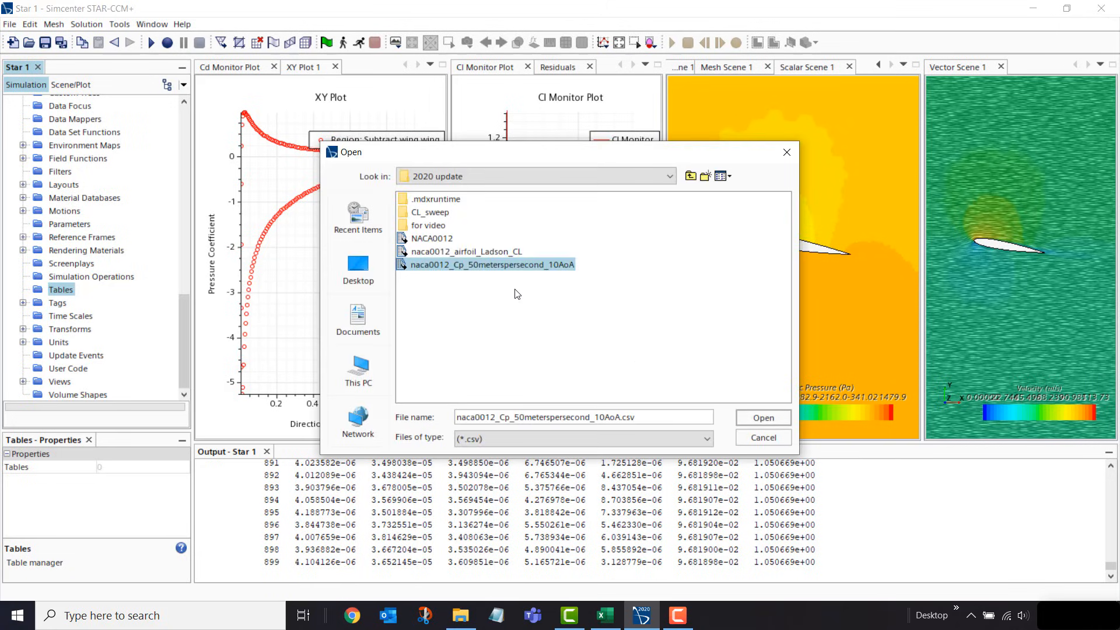
{"action": "left_click", "coordinate": [761, 418]}
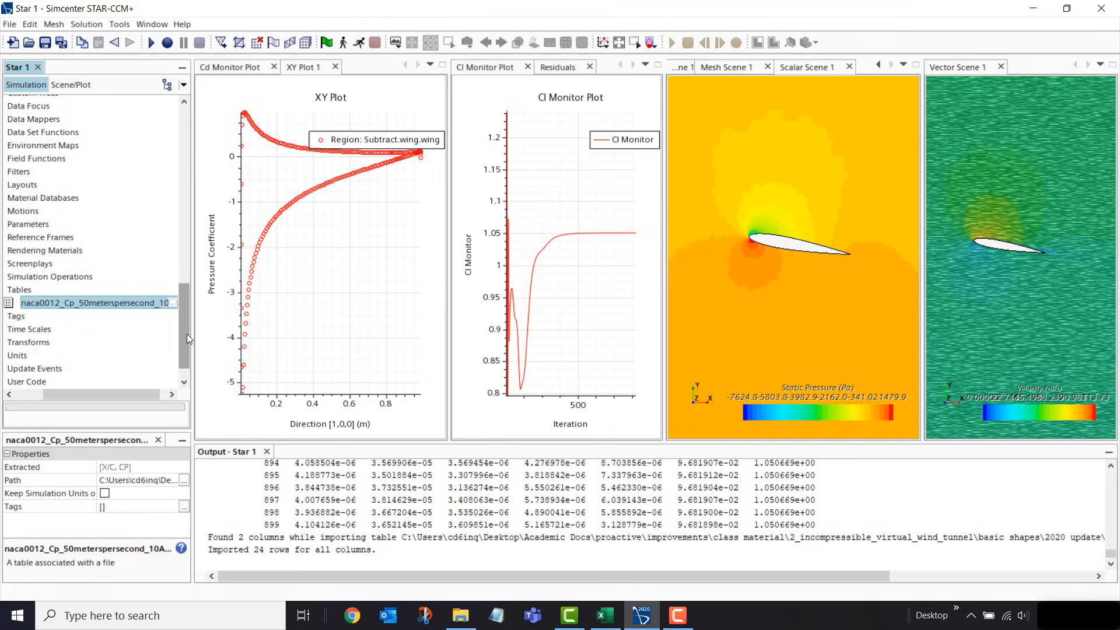
Add the naca0012_Cp_50meterspersecond_10AoA table as a data series of XY Plot 1
{"action": "scroll", "coordinate": [186, 334], "scroll_direction": "up", "scroll_amount": 1}
{"action": "left_click_drag", "start_coordinate": [146, 394], "coordinate": [110, 393]}
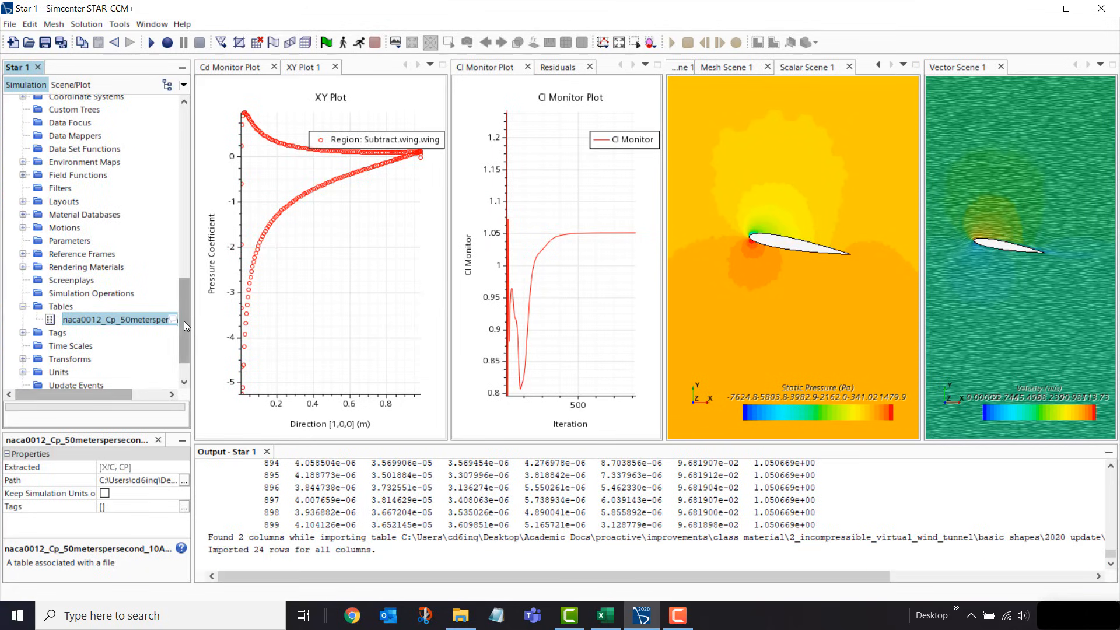
{"action": "left_click_drag", "start_coordinate": [183, 321], "coordinate": [184, 210]}
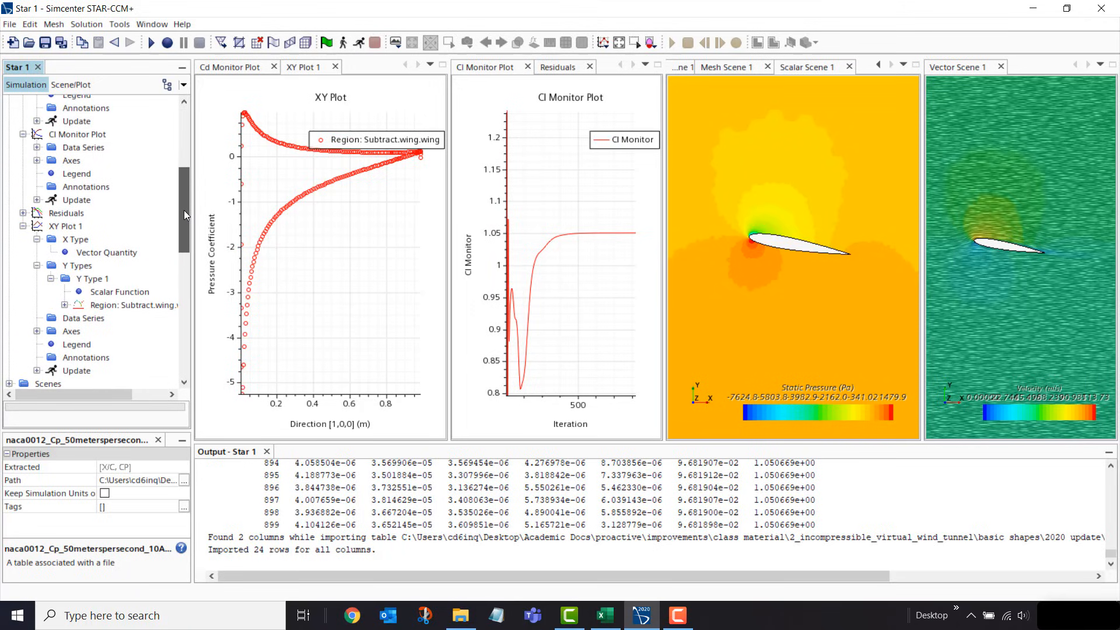
{"action": "right_click", "coordinate": [95, 320]}
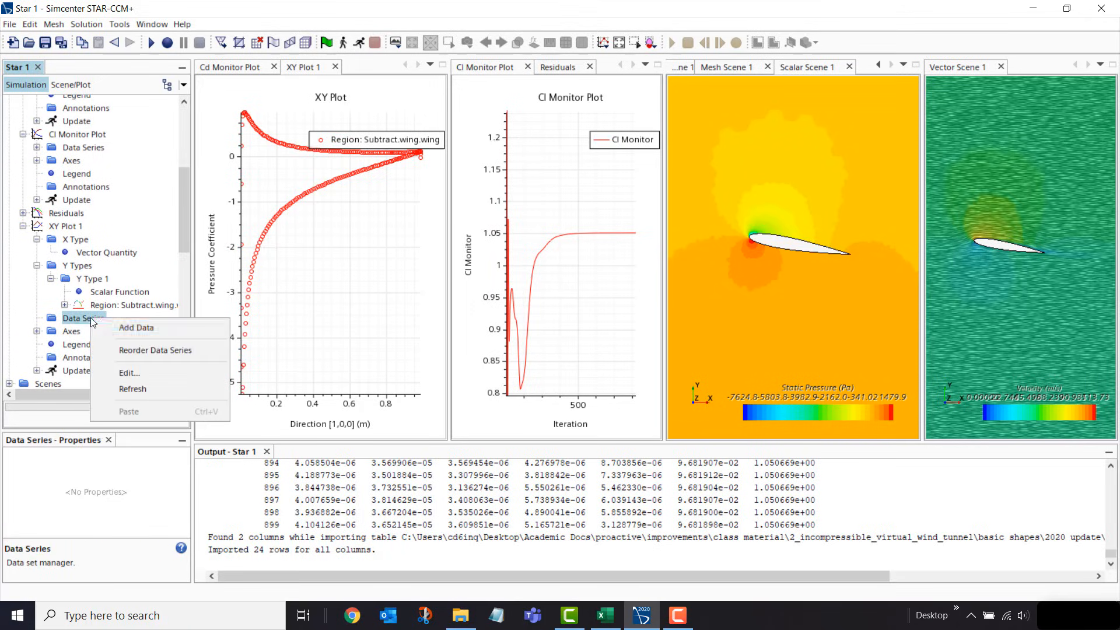
{"action": "left_click", "coordinate": [137, 327]}
{"action": "left_click", "coordinate": [359, 197]}
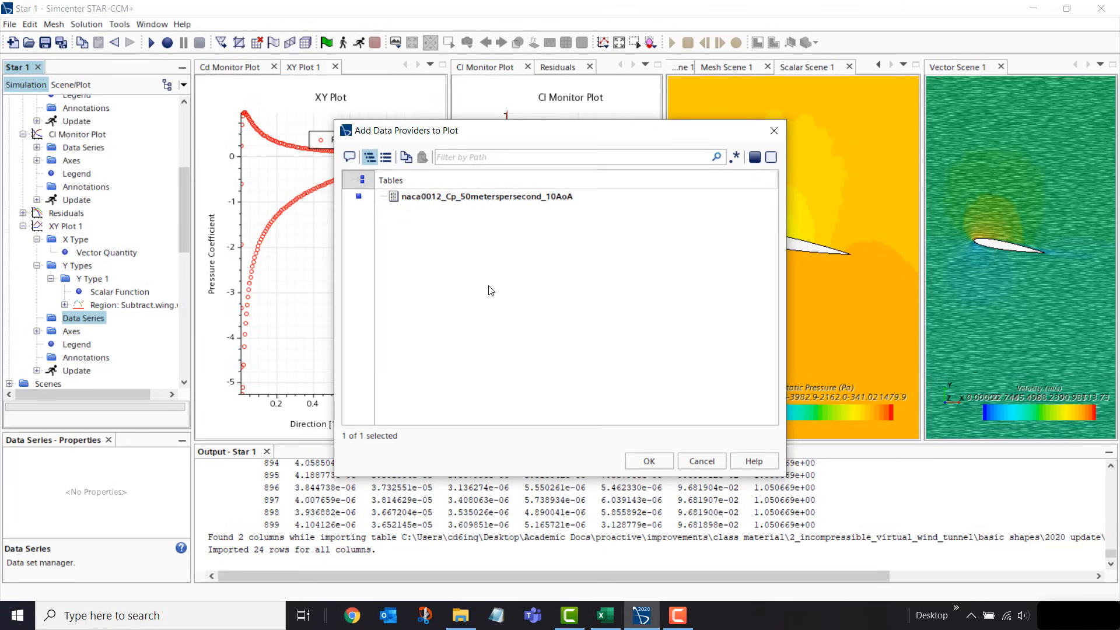
{"action": "left_click", "coordinate": [650, 461]}
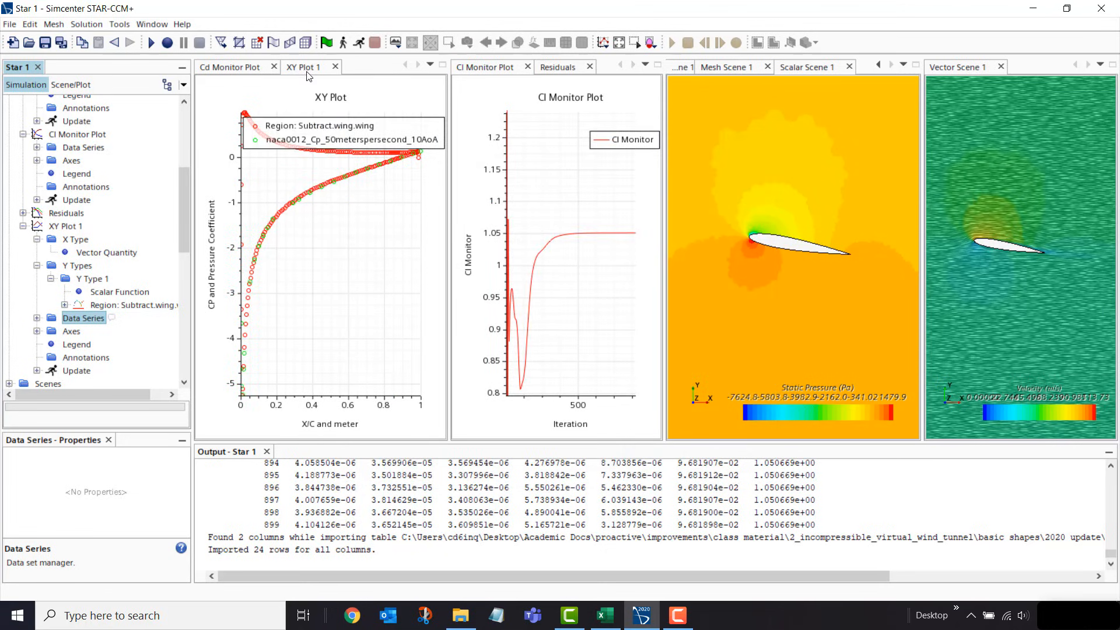
Close the Cl Monitor Plot, the Residuals plot and all open scenes, and show XY Plot 1 across the full graphics area
{"action": "left_click", "coordinate": [528, 67]}
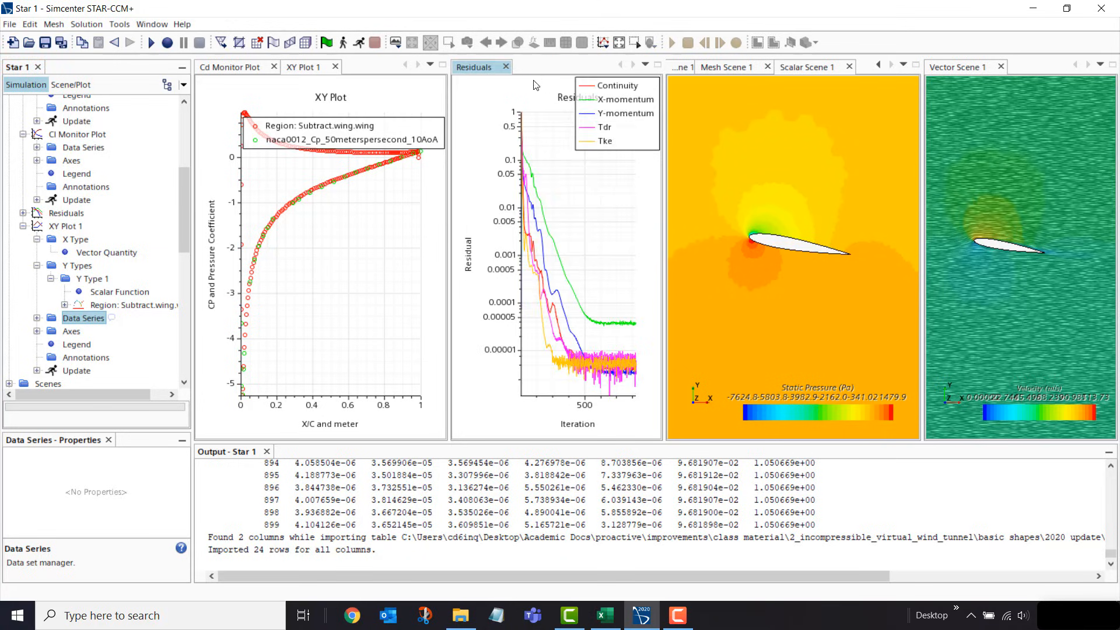
{"action": "left_click", "coordinate": [506, 67]}
{"action": "left_click", "coordinate": [692, 66]}
{"action": "left_click", "coordinate": [692, 66]}
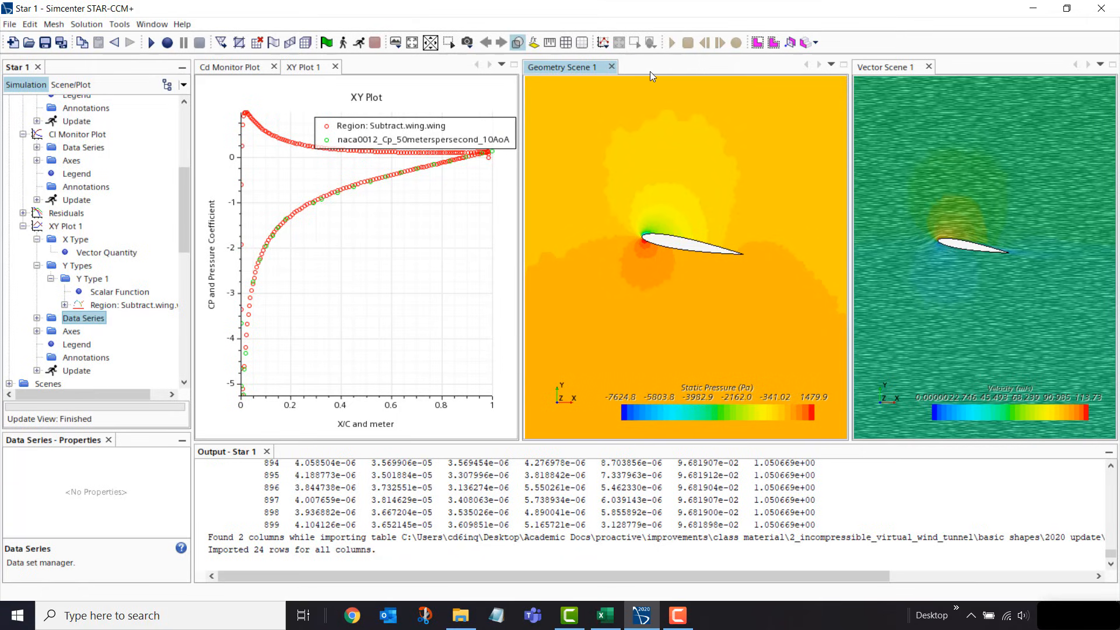
{"action": "left_click", "coordinate": [611, 66]}
{"action": "left_click", "coordinate": [630, 67]}
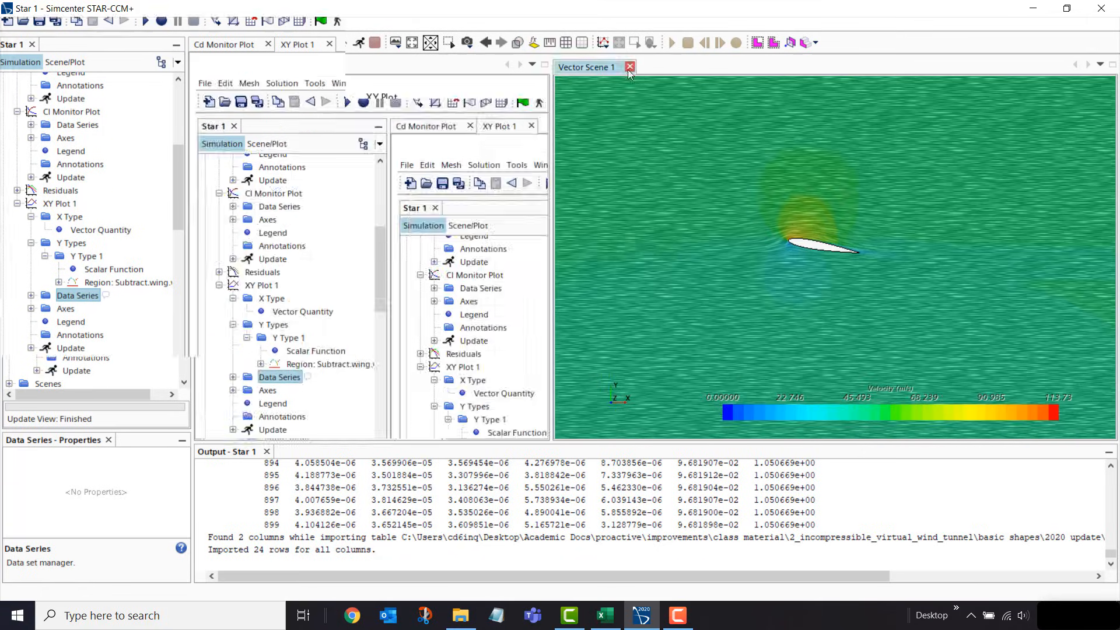
{"action": "left_click", "coordinate": [231, 67]}
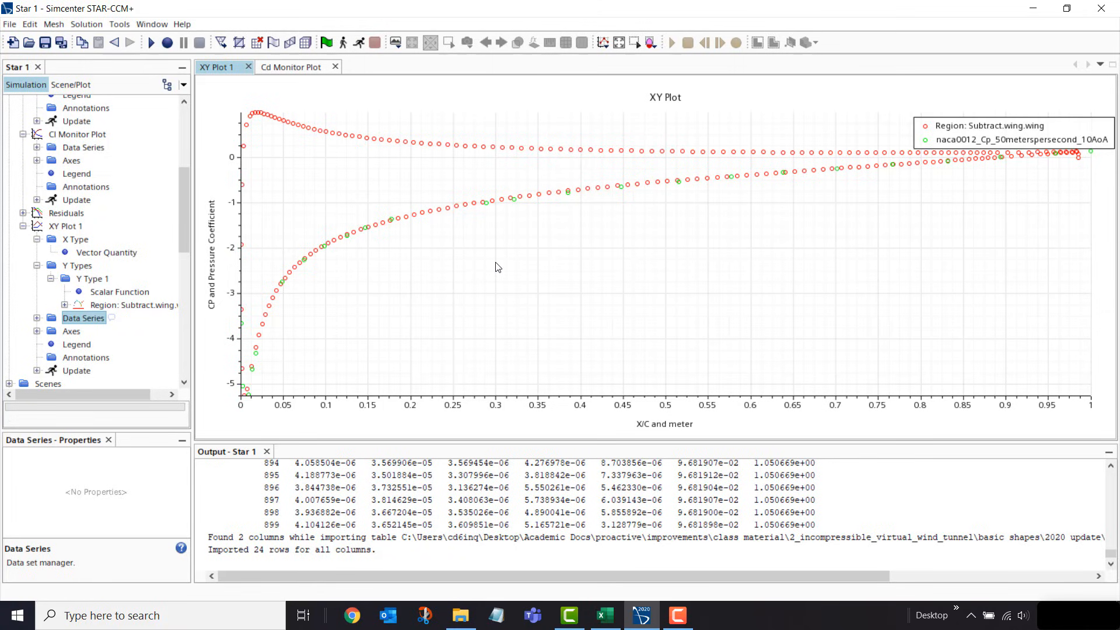
Close the Cd Monitor Plot and XY Plot 1 windows, and collapse the whole Star 1 simulation tree
{"action": "left_click", "coordinate": [335, 66]}
{"action": "left_click", "coordinate": [249, 67]}
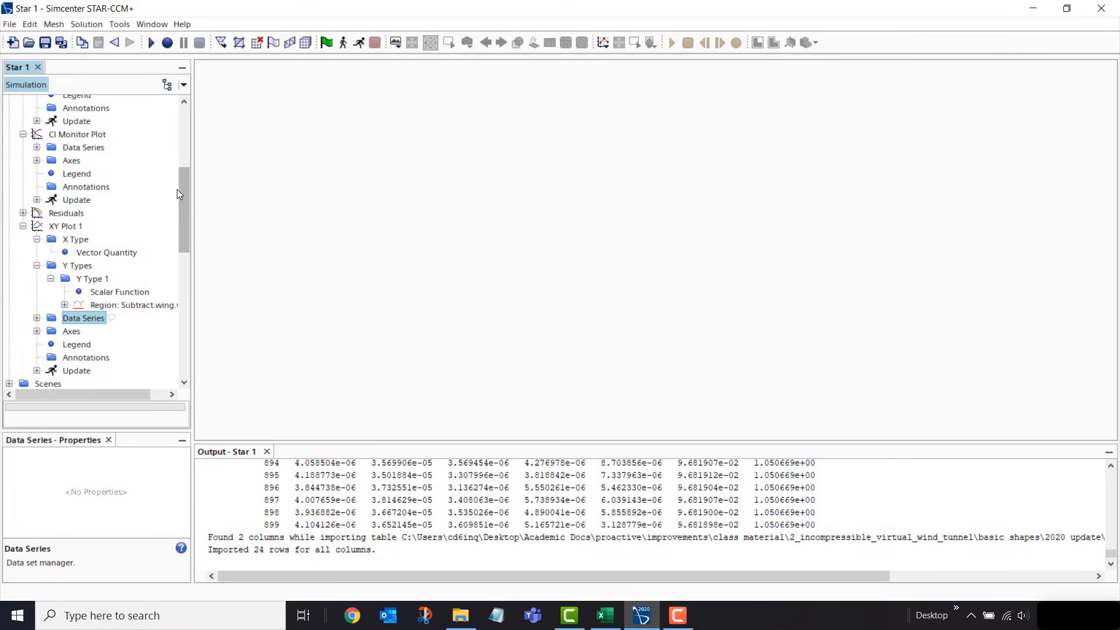
{"action": "left_click_drag", "start_coordinate": [184, 193], "coordinate": [142, 118]}
{"action": "left_click", "coordinate": [38, 103]}
{"action": "right_click", "coordinate": [37, 102]}
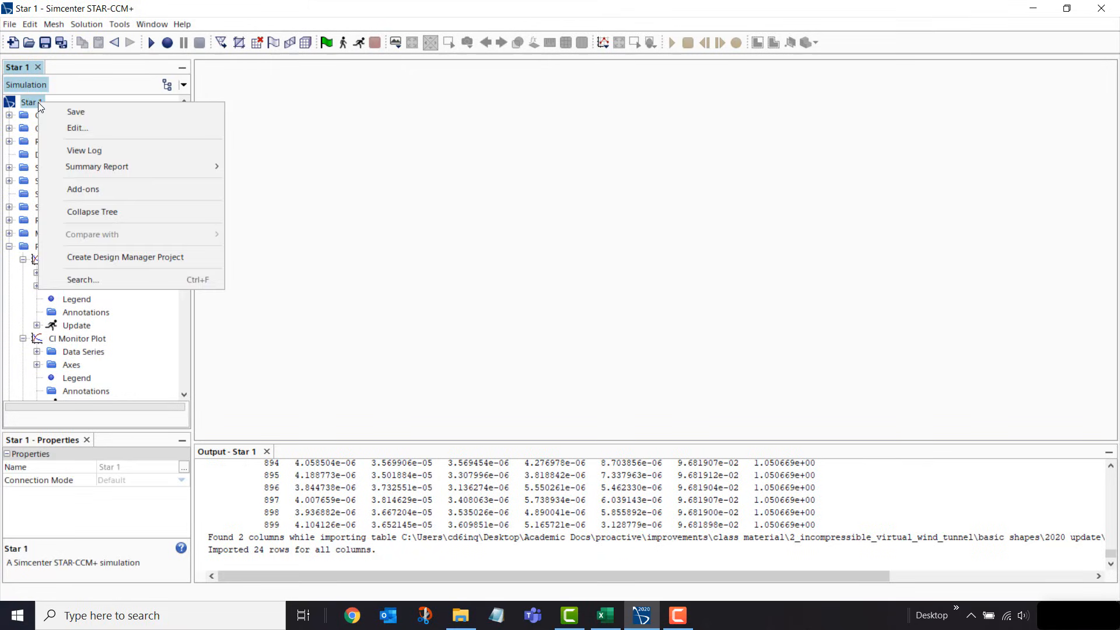
{"action": "left_click", "coordinate": [162, 216]}
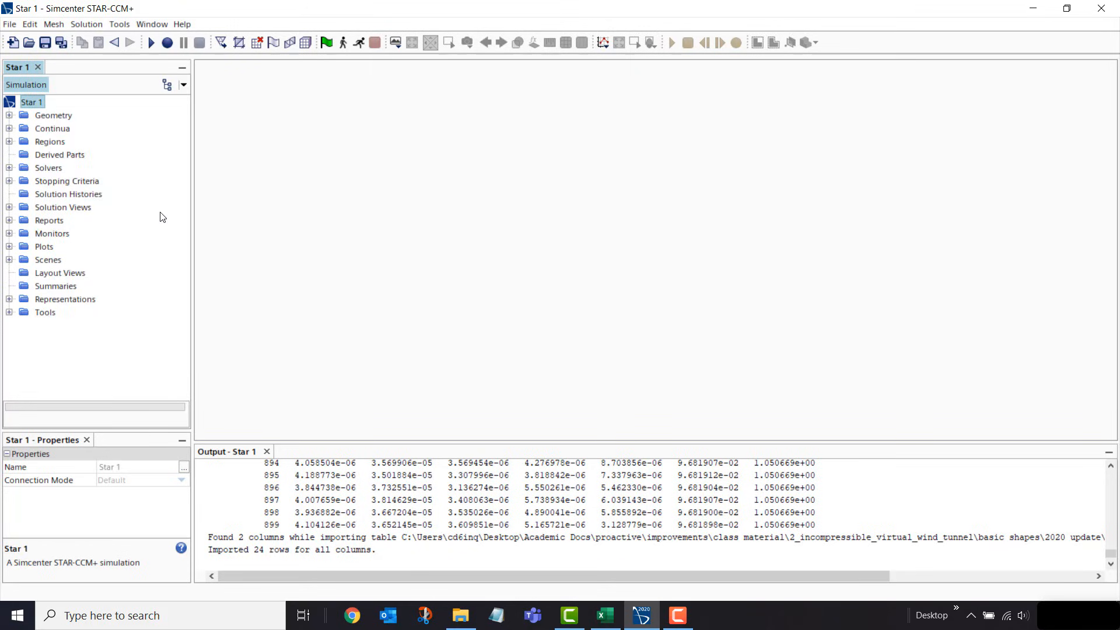
Open Vector Scene 1 and set the AoA design parameter of 3D-CAD Model 1 to 19 deg
{"action": "left_click", "coordinate": [9, 259]}
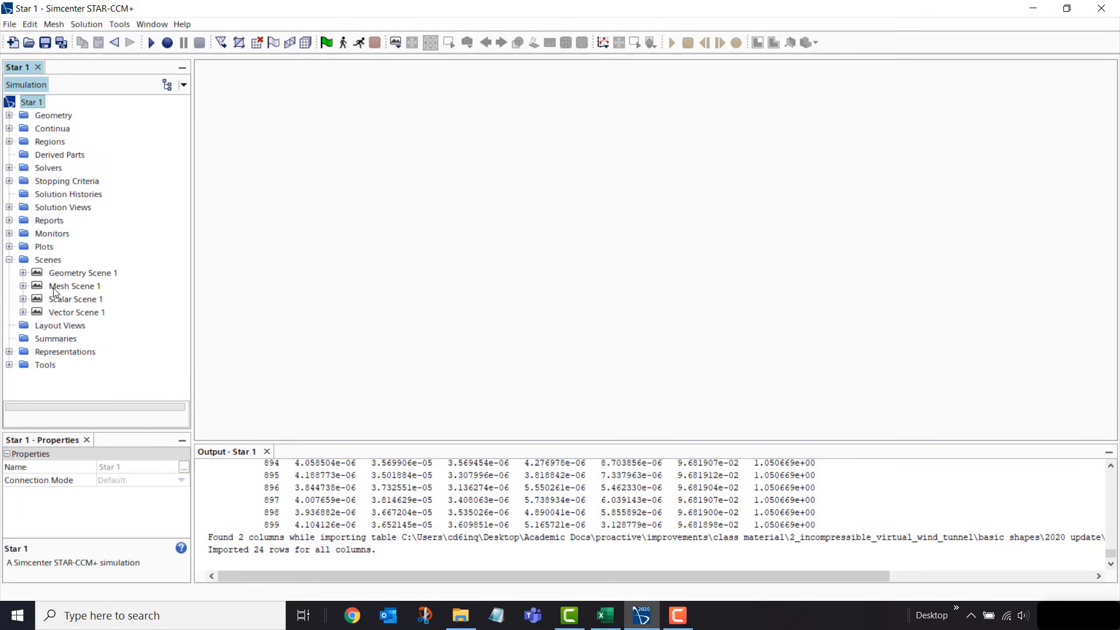
{"action": "double_click", "coordinate": [74, 314]}
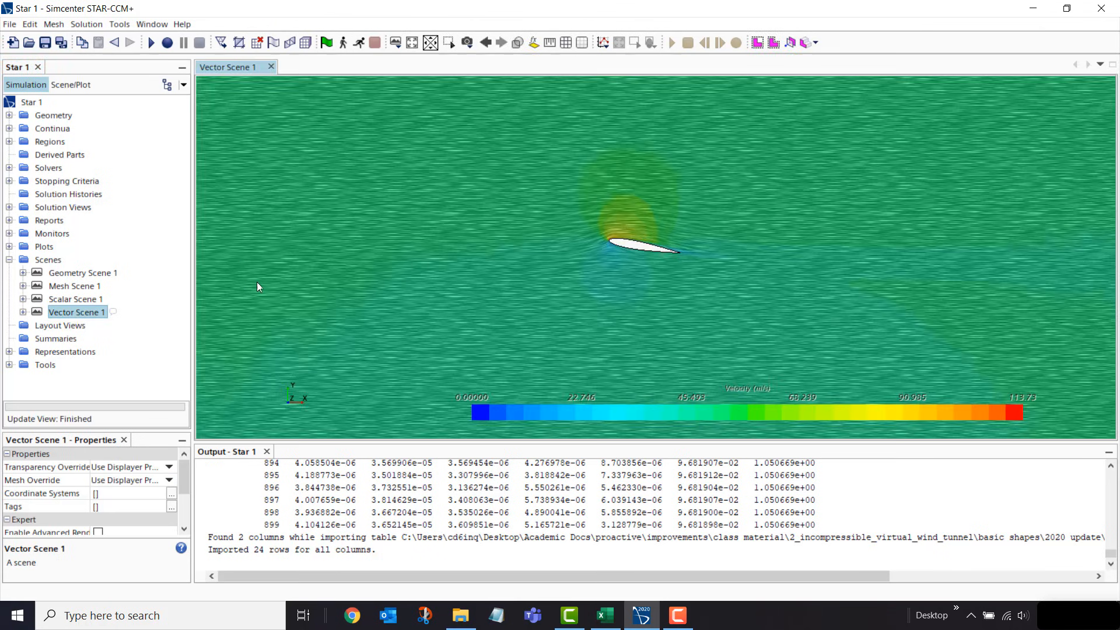
{"action": "left_click", "coordinate": [9, 116]}
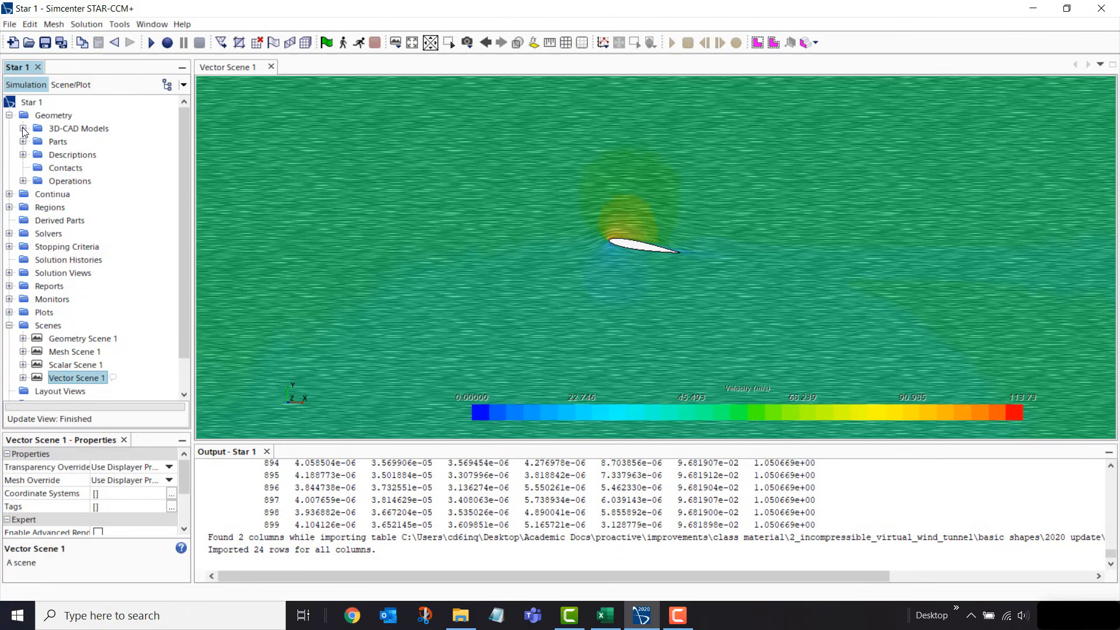
{"action": "left_click", "coordinate": [23, 129]}
{"action": "left_click", "coordinate": [36, 142]}
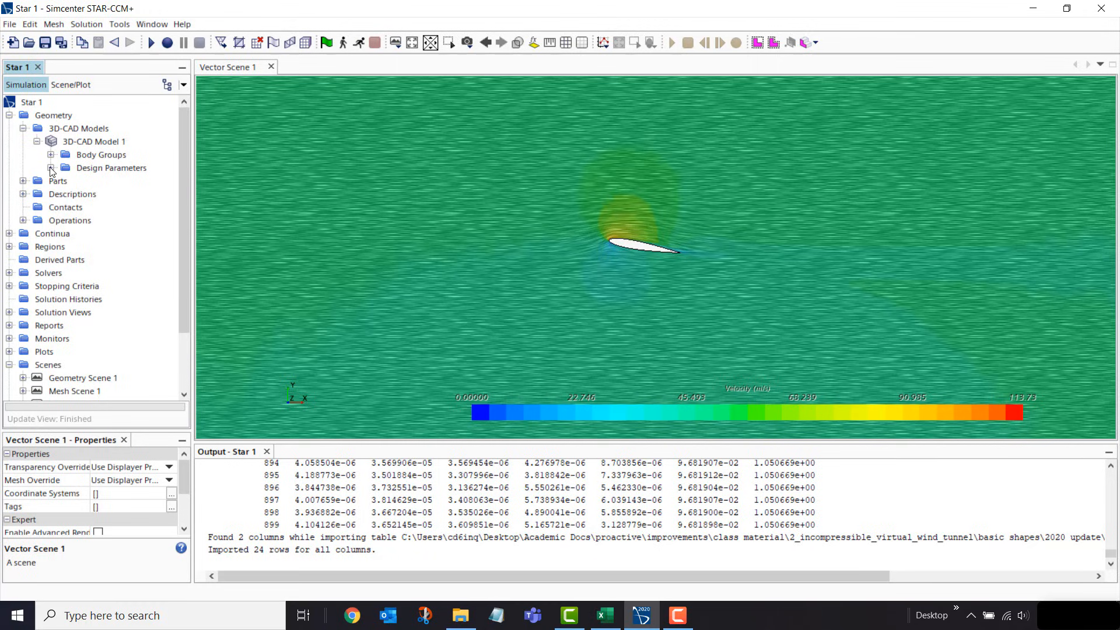
{"action": "left_click", "coordinate": [52, 168]}
{"action": "left_click", "coordinate": [98, 181]}
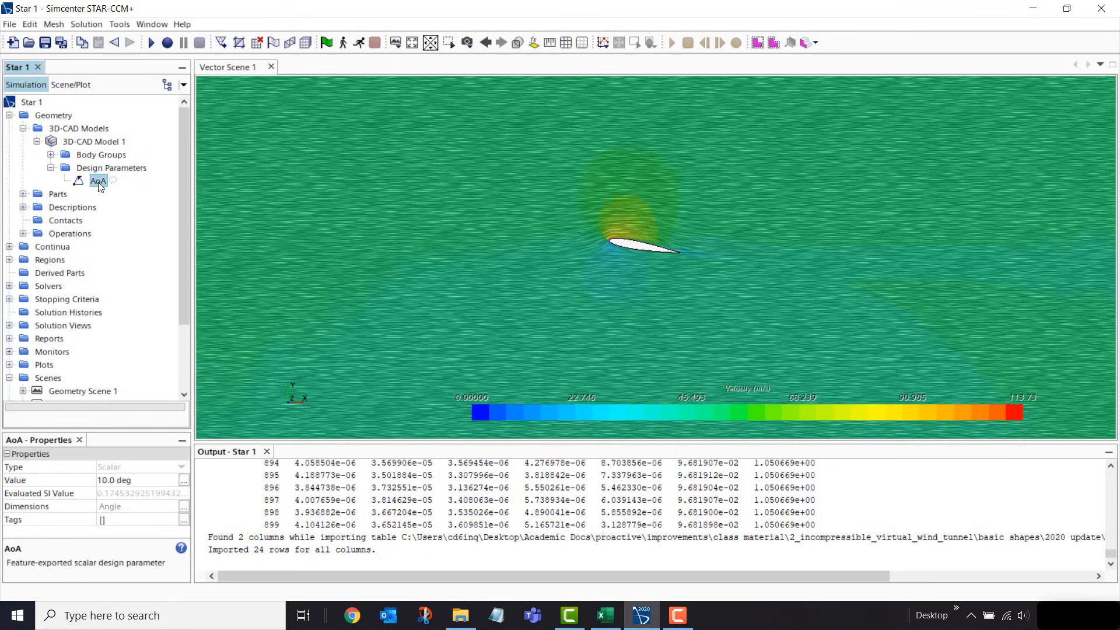
{"action": "left_click", "coordinate": [147, 482]}
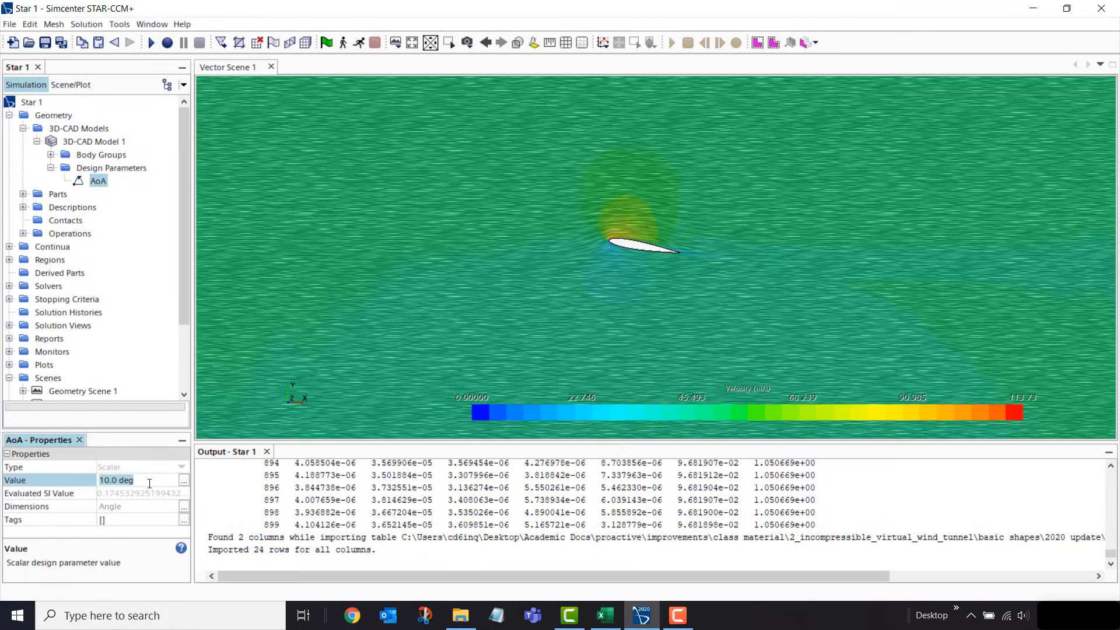
{"action": "type", "text": "19"}
{"action": "key", "text": "Return"}
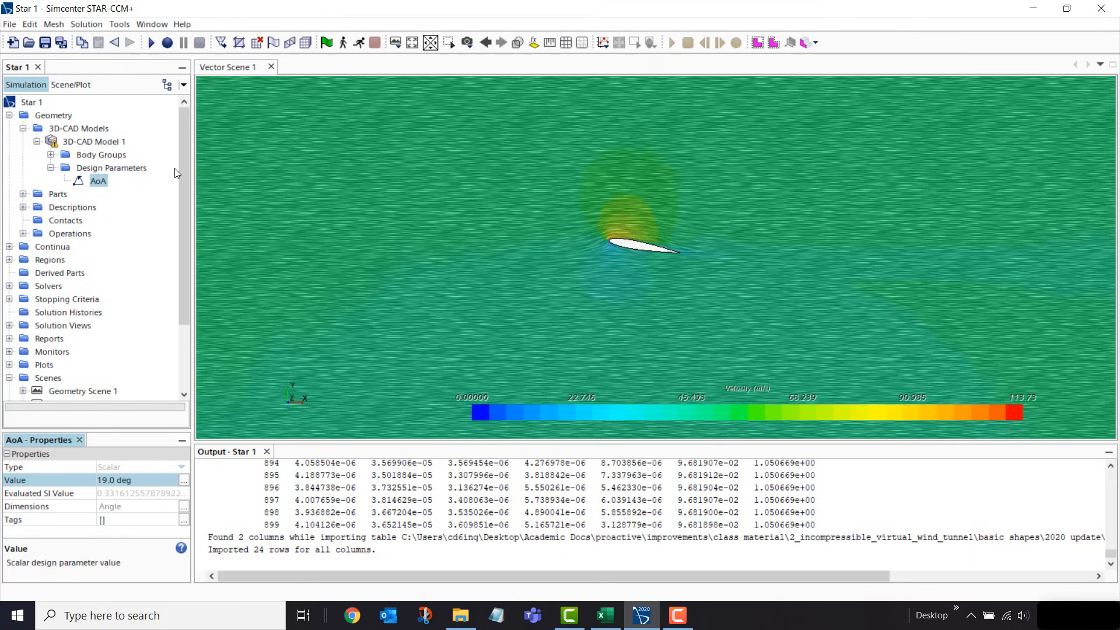
Generate the volume mesh for the updated angle of attack and run the simulation with Vector Scene 1 shown
{"action": "left_click", "coordinate": [306, 43]}
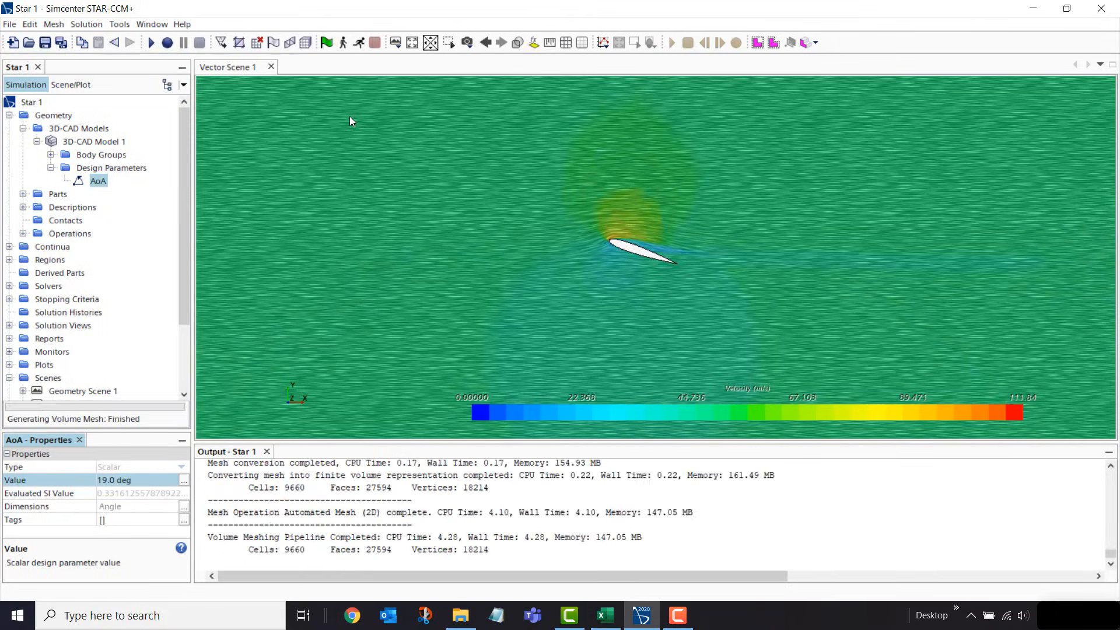
{"action": "scroll", "coordinate": [665, 254], "scroll_direction": "up", "scroll_amount": 5}
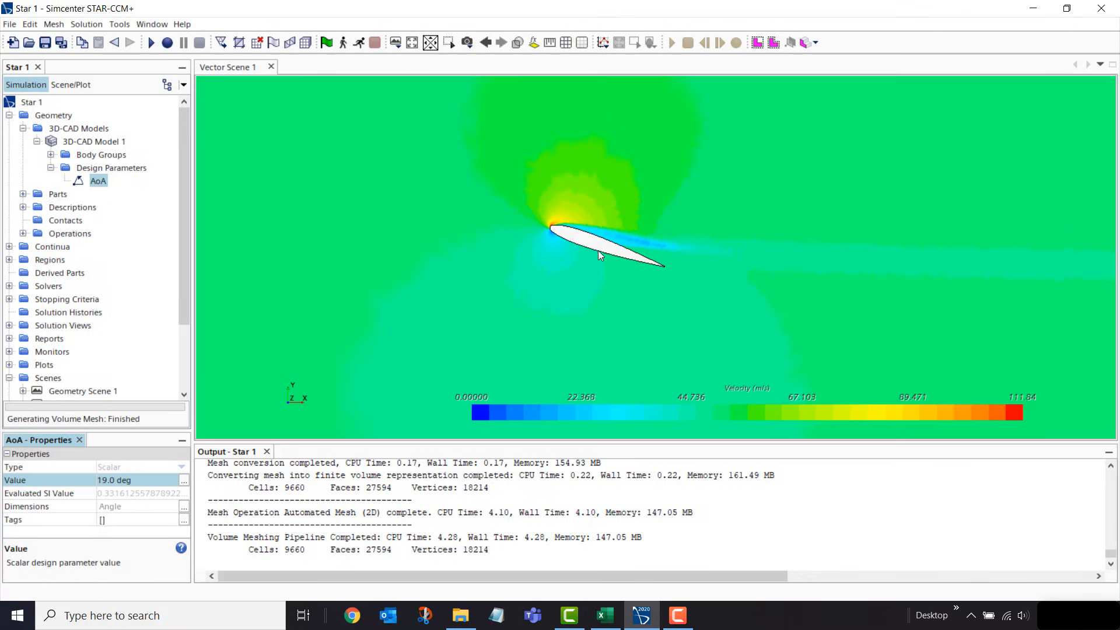
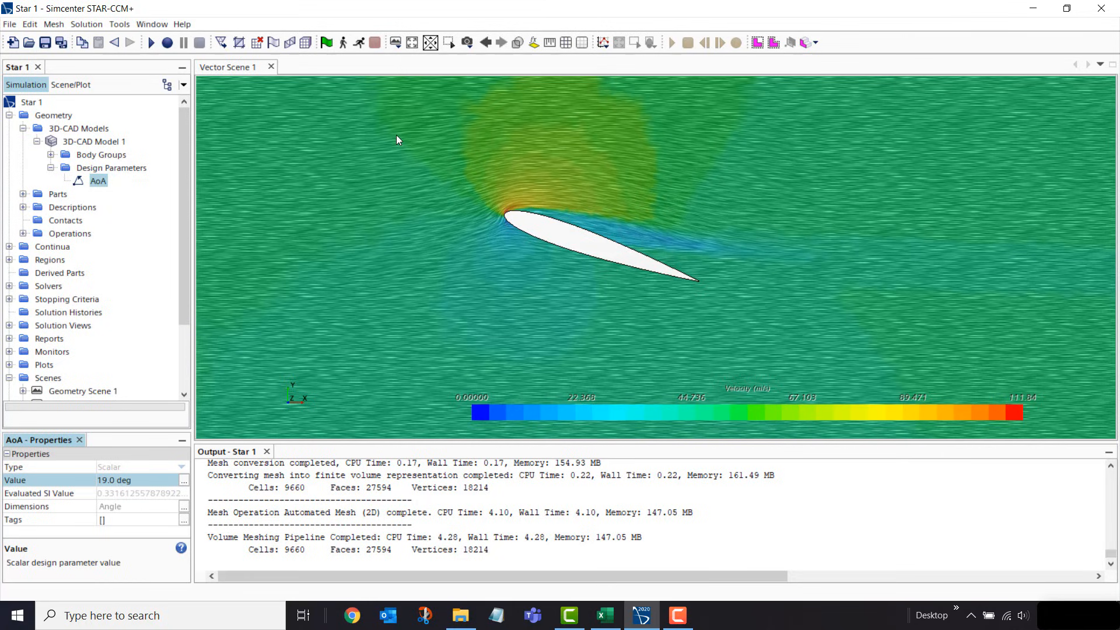
{"action": "left_click", "coordinate": [360, 43]}
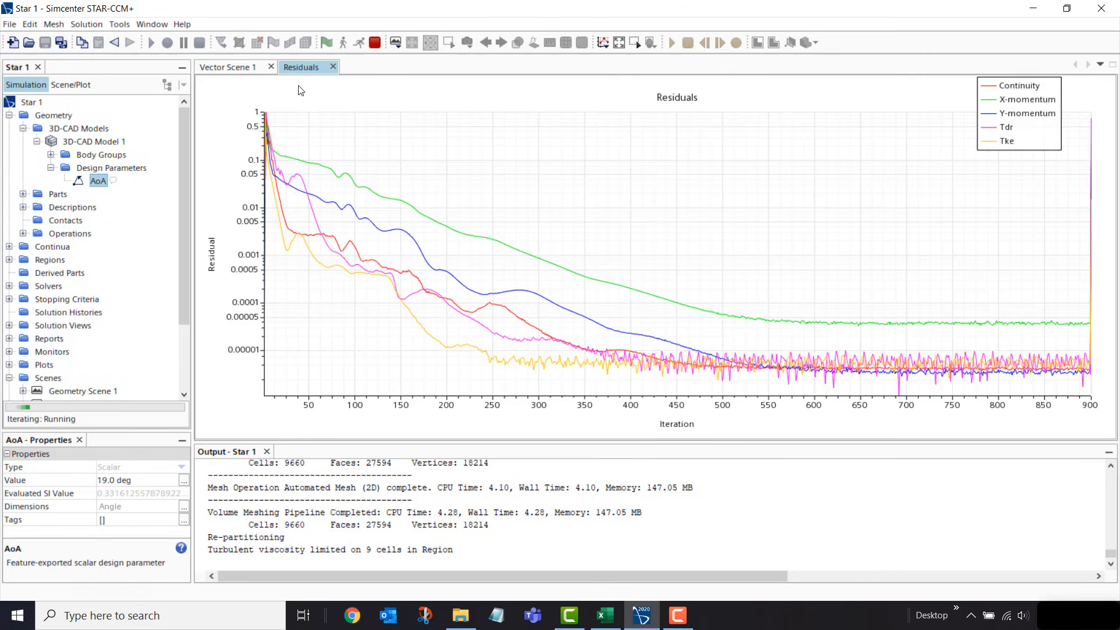
{"action": "left_click", "coordinate": [237, 66]}
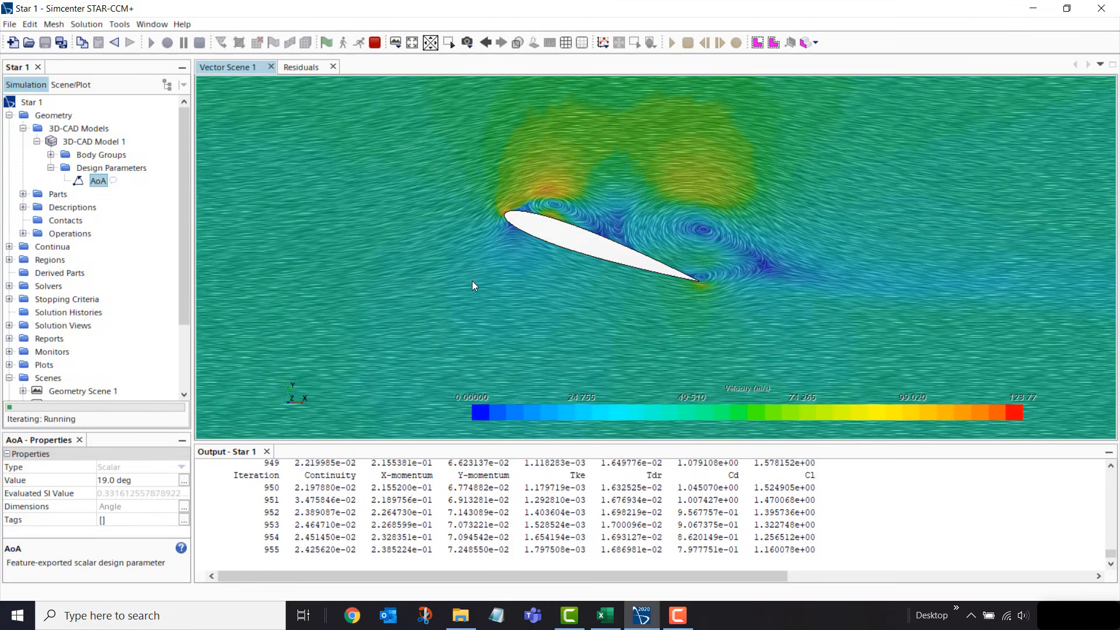
Toggle the Maximum Steps stopping criterion off and on again, and stop the running simulation
{"action": "left_click", "coordinate": [9, 299]}
{"action": "left_click", "coordinate": [79, 312]}
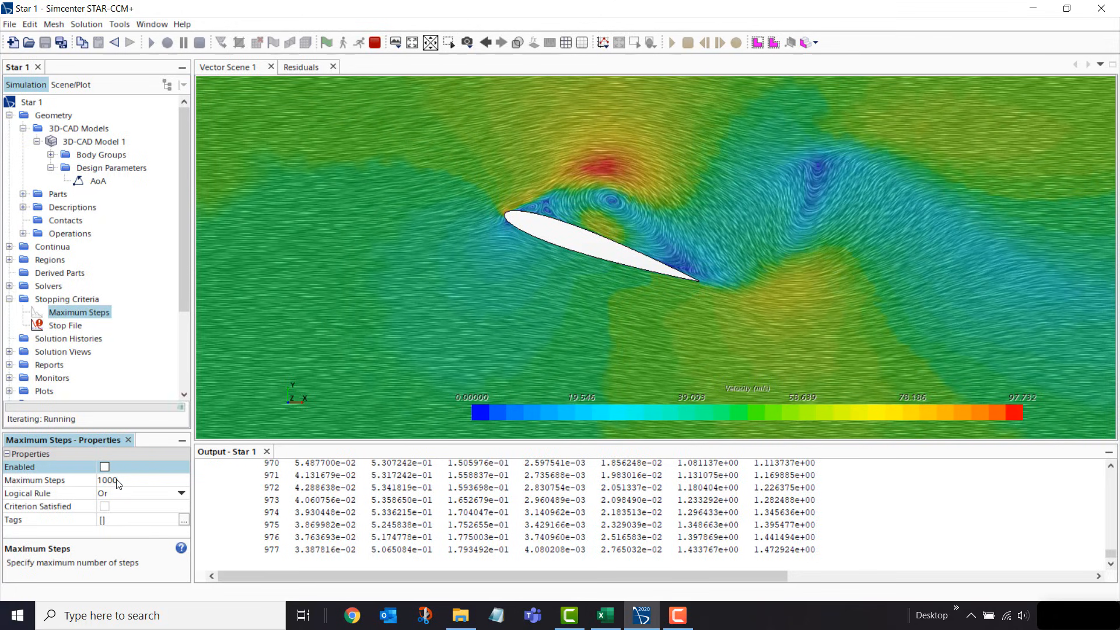
{"action": "left_click", "coordinate": [105, 467]}
{"action": "left_click", "coordinate": [105, 467]}
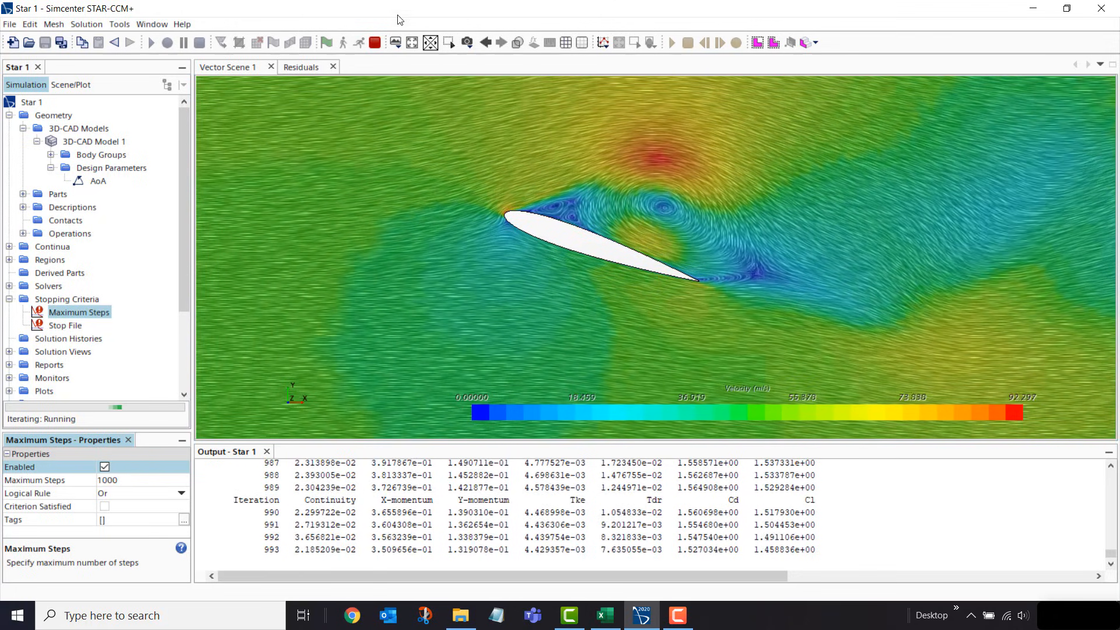
{"action": "left_click", "coordinate": [375, 44]}
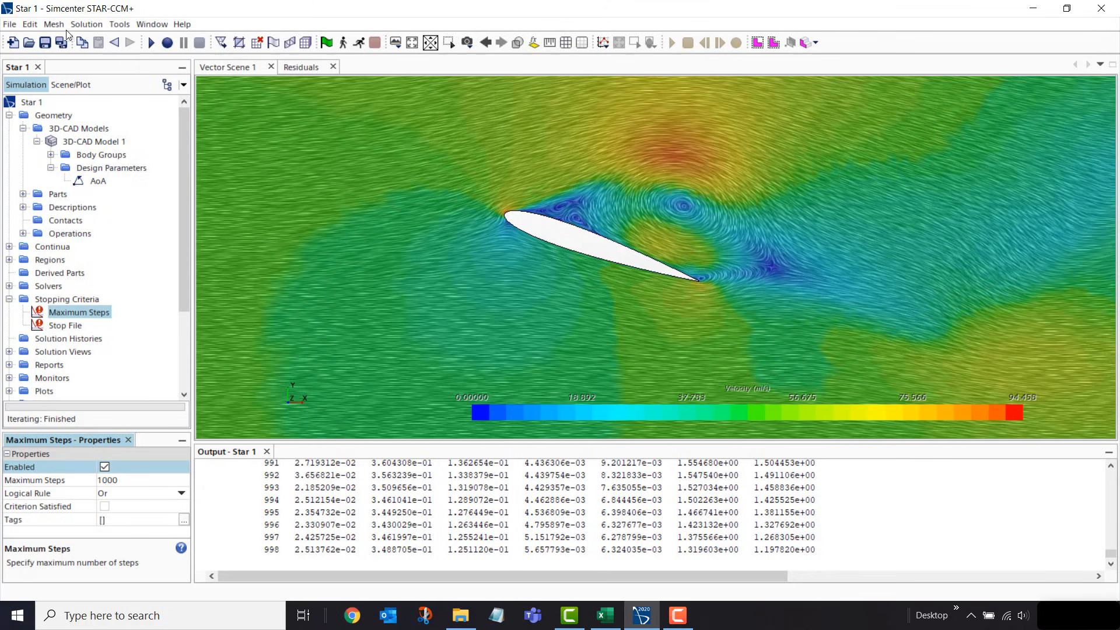
Clear the solution history while keeping the fields, and check the Residuals plot
{"action": "left_click", "coordinate": [87, 25]}
{"action": "left_click", "coordinate": [104, 44]}
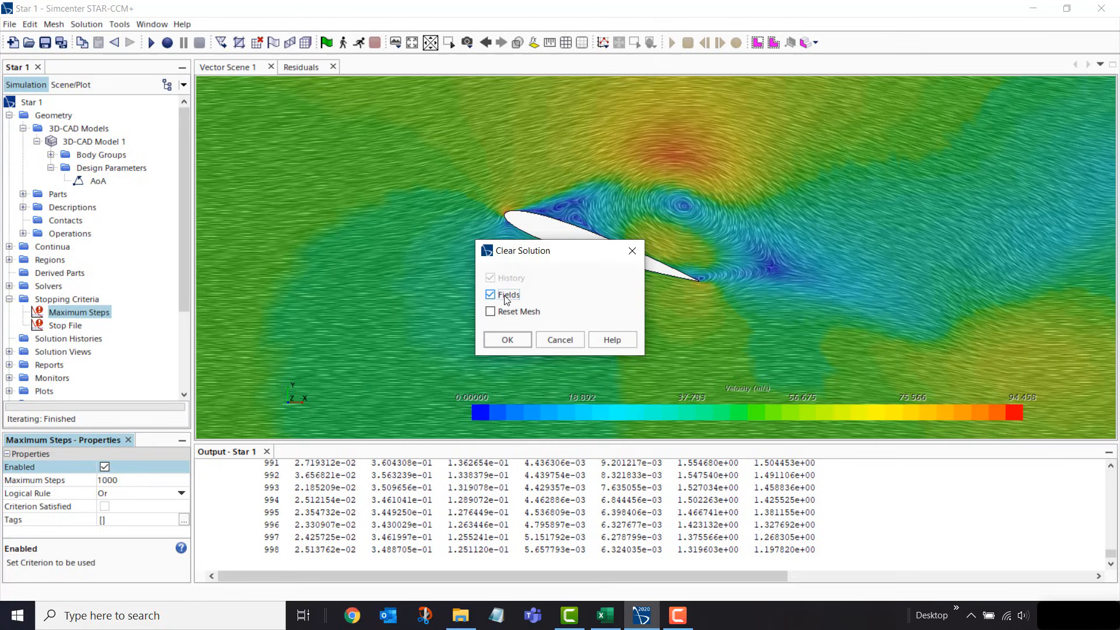
{"action": "left_click", "coordinate": [505, 300]}
{"action": "left_click", "coordinate": [507, 339]}
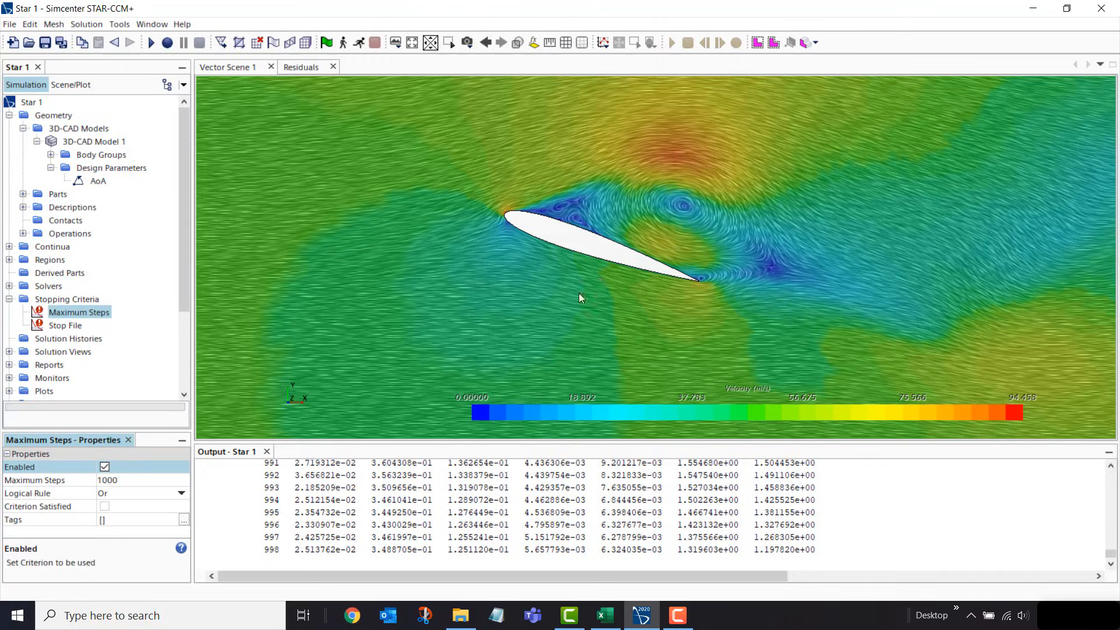
{"action": "left_click", "coordinate": [309, 66]}
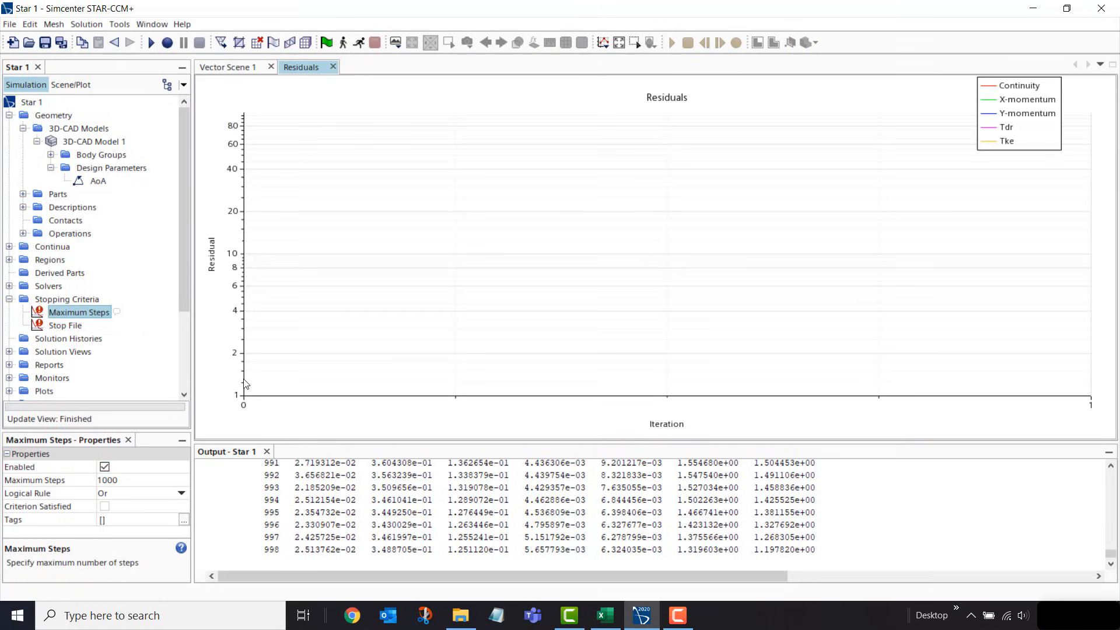
Run the simulation from the retained fields with Vector Scene 1 shown, and stop it after a few iterations
{"action": "left_click", "coordinate": [232, 67]}
{"action": "key", "text": "ctrl+r"}
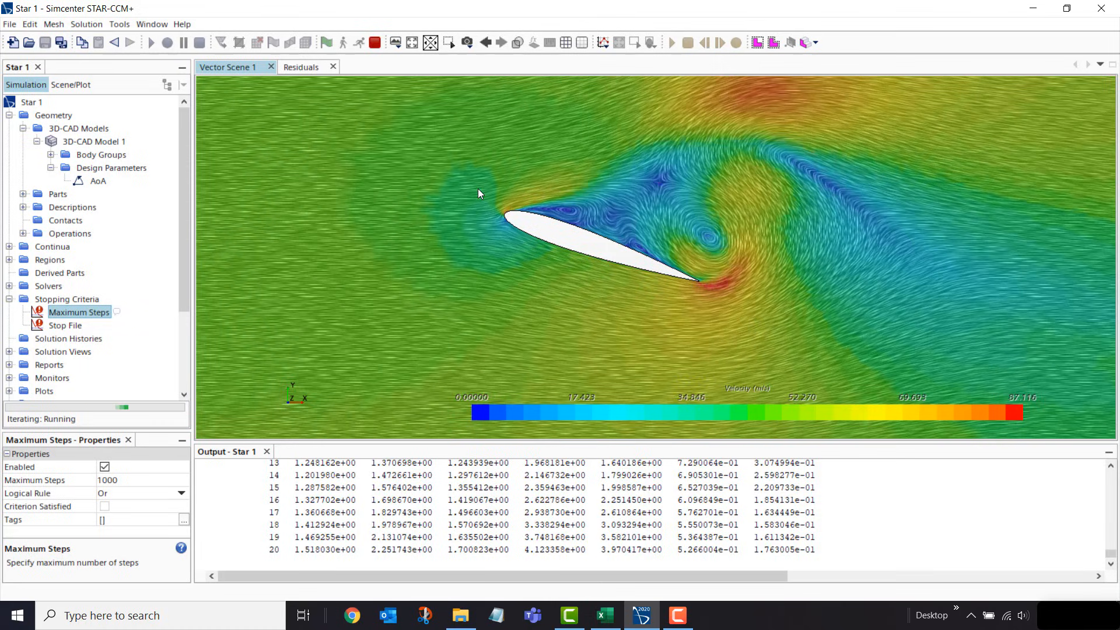
{"action": "left_click", "coordinate": [374, 43]}
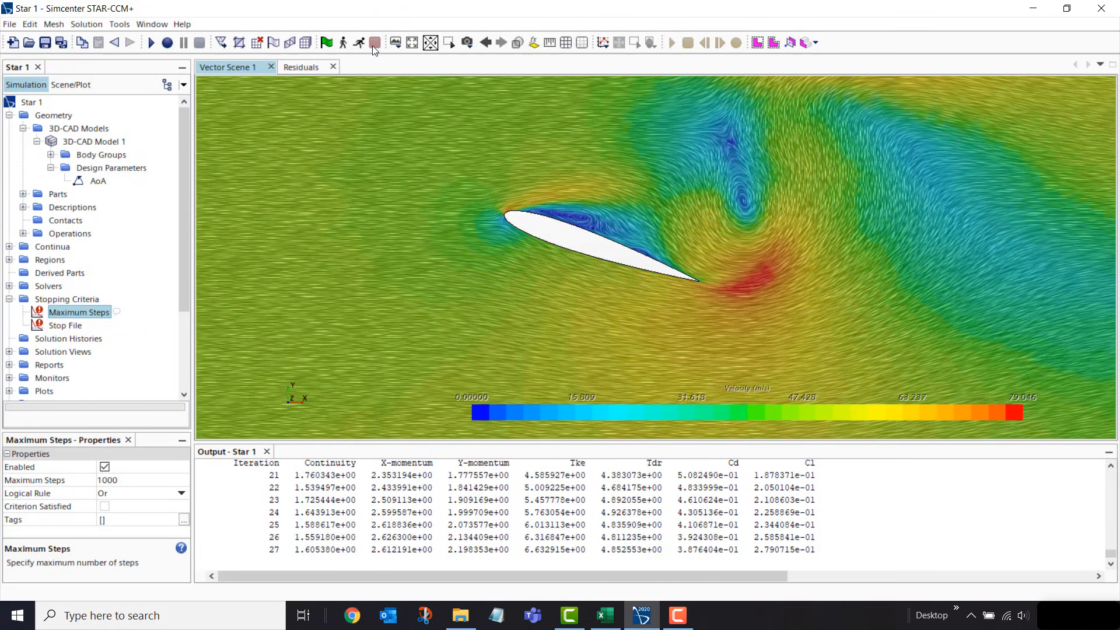
Edit 3D-CAD Model 1 and import the NACA 4412.x_b airfoil body into it
{"action": "left_click", "coordinate": [88, 142]}
{"action": "right_click", "coordinate": [87, 144]}
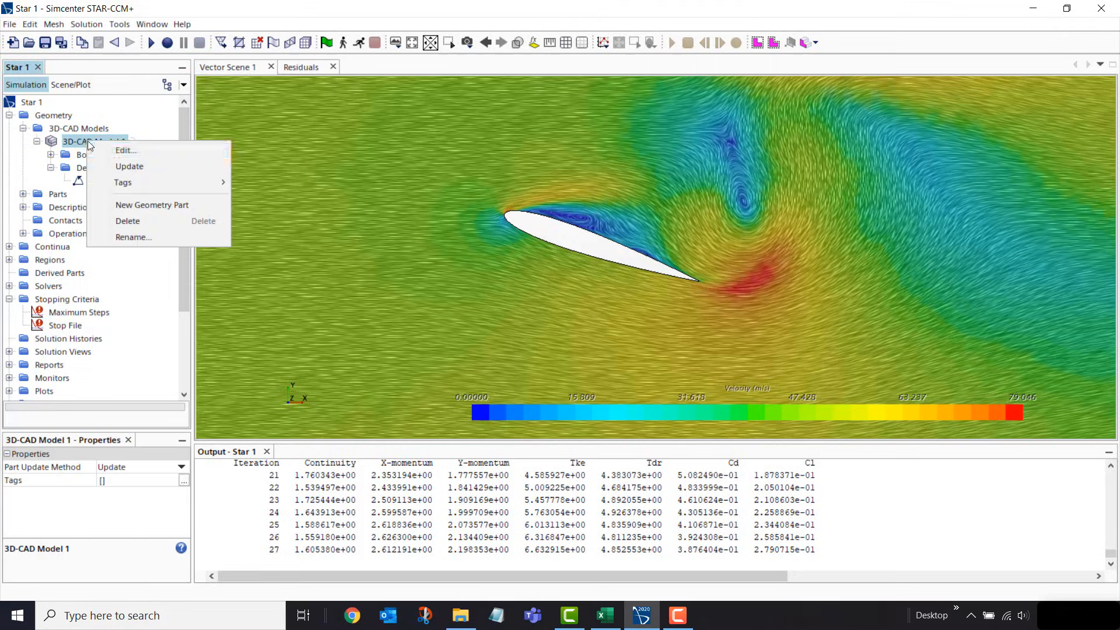
{"action": "left_click", "coordinate": [114, 149]}
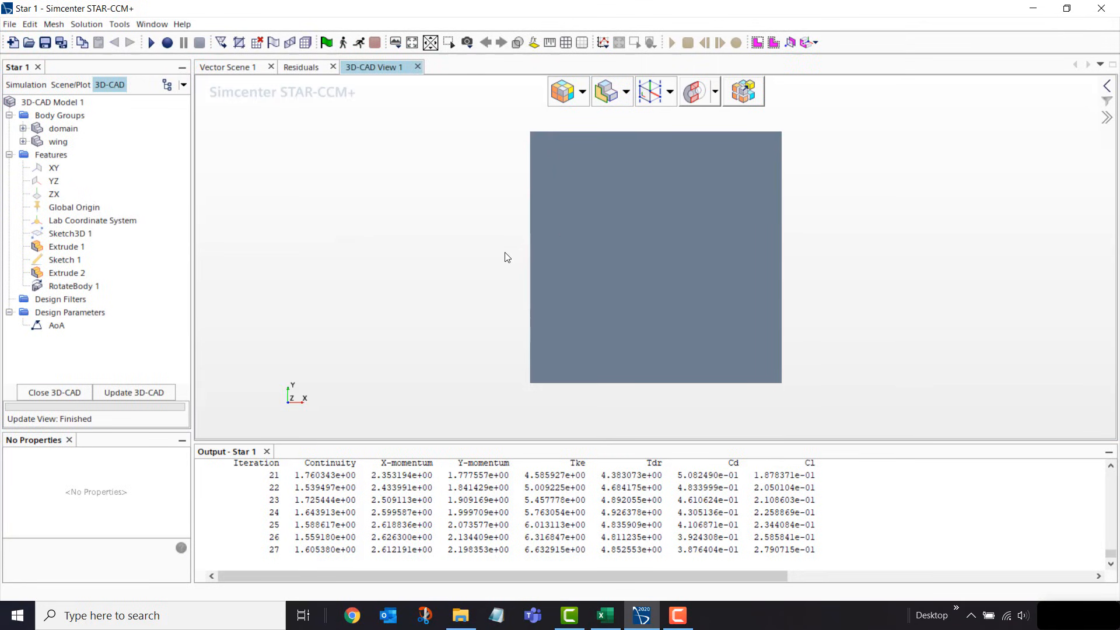
{"action": "left_click", "coordinate": [69, 108]}
{"action": "right_click", "coordinate": [73, 106]}
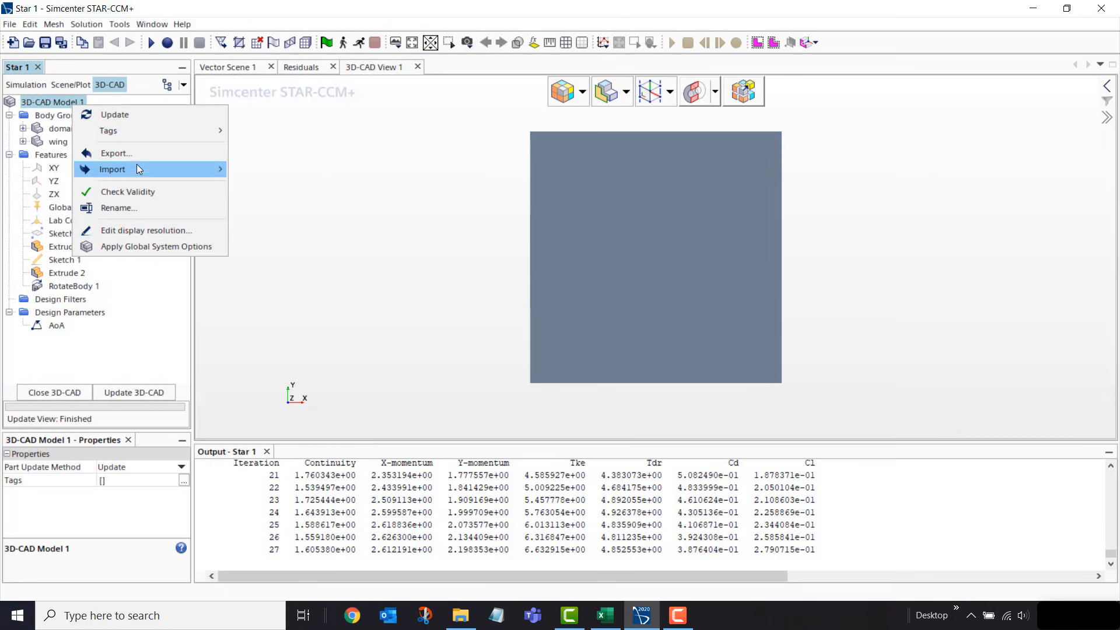
{"action": "mouse_move", "coordinate": [180, 171]}
{"action": "left_click", "coordinate": [267, 170]}
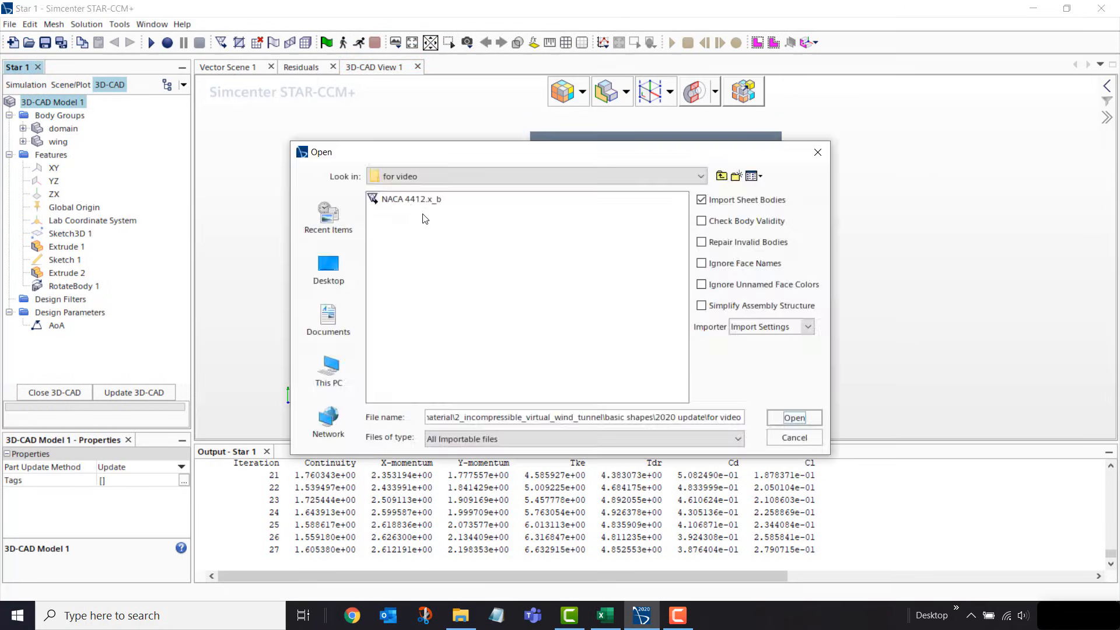
{"action": "left_click", "coordinate": [408, 200]}
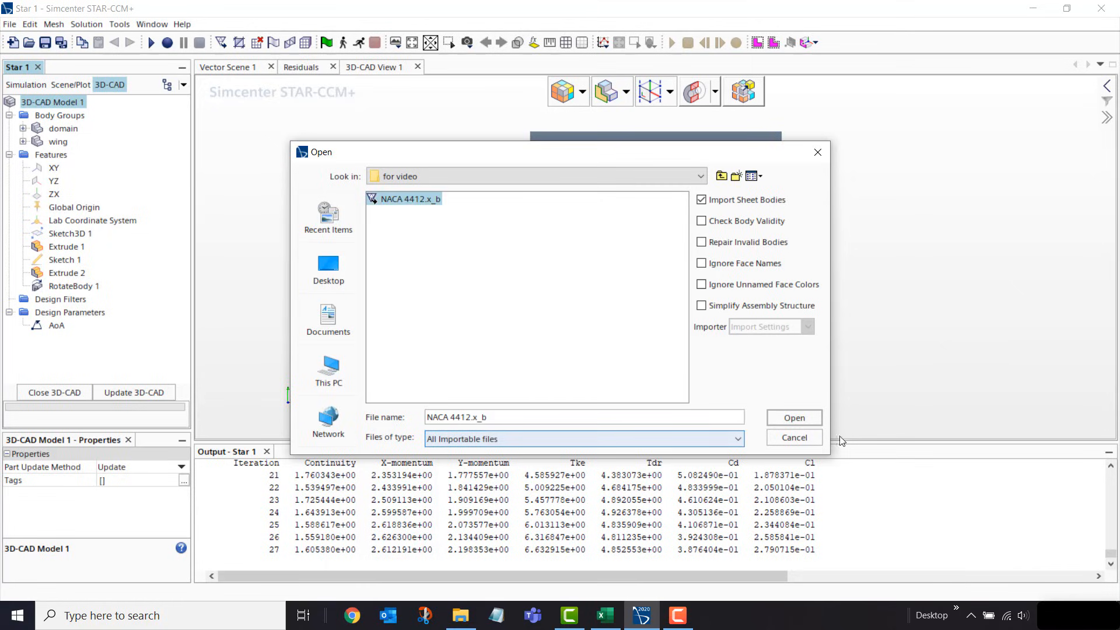
{"action": "left_click", "coordinate": [802, 418]}
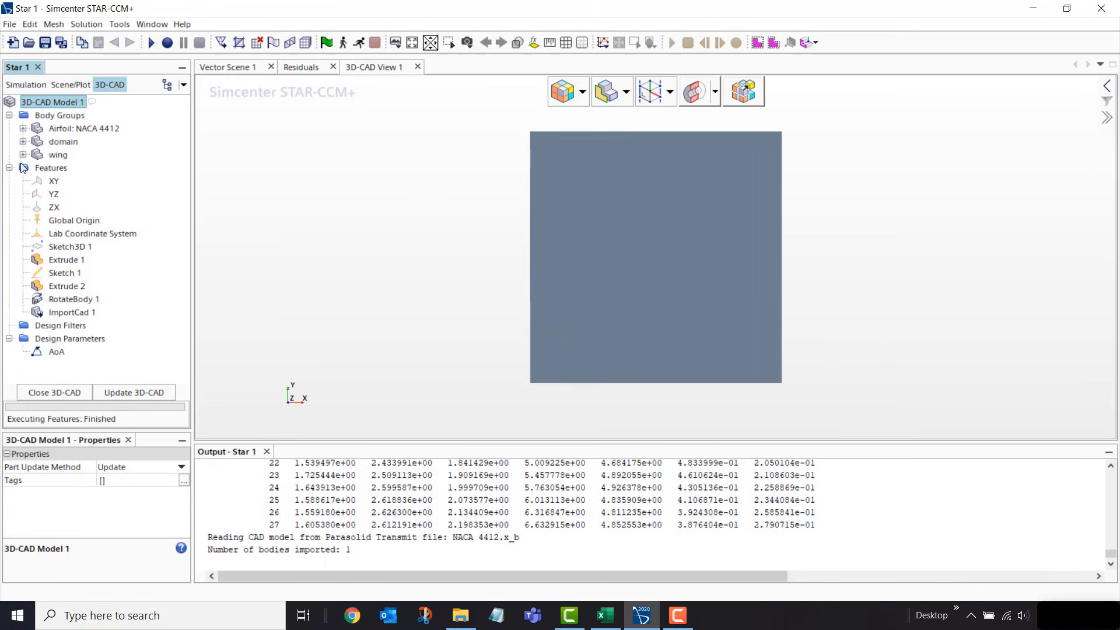
Inspect the Airfoil: NACA 4412 body with the 3D-CAD view made transparent, and close 3D-CAD
{"action": "left_click", "coordinate": [81, 129]}
{"action": "scroll", "coordinate": [655, 242], "scroll_direction": "up", "scroll_amount": 5}
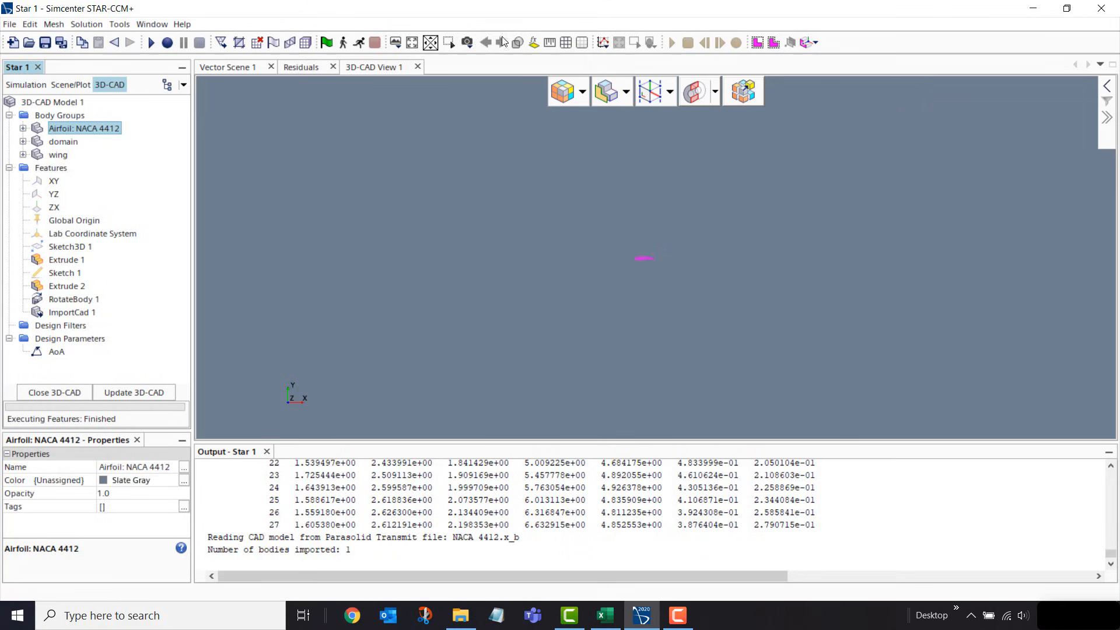
{"action": "left_click", "coordinate": [517, 43]}
{"action": "scroll", "coordinate": [652, 257], "scroll_direction": "up", "scroll_amount": 5}
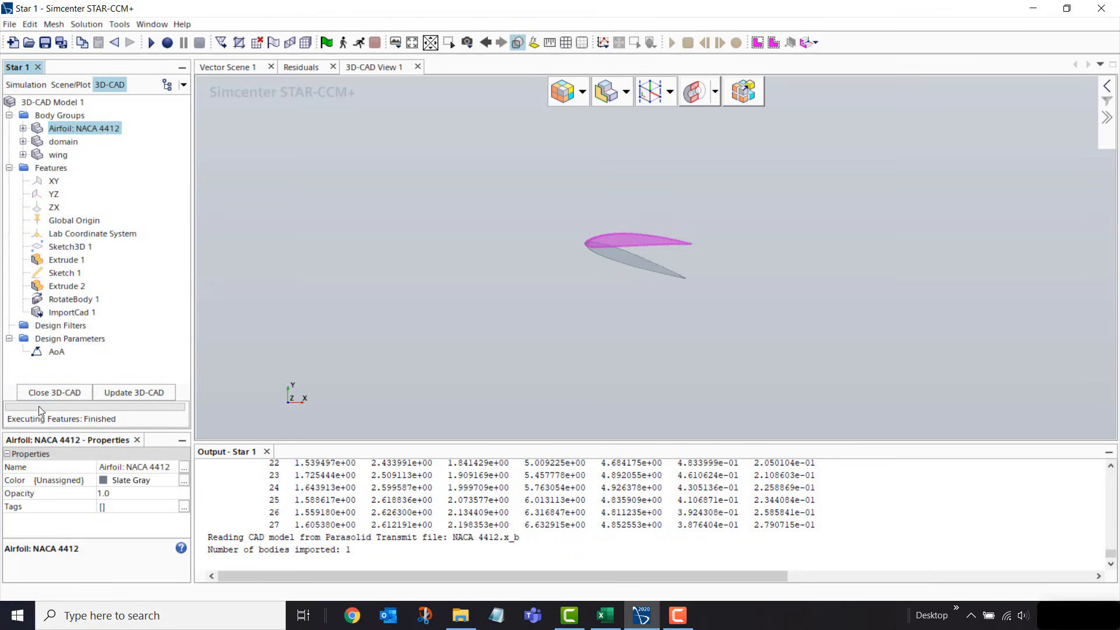
{"action": "left_click", "coordinate": [54, 393]}
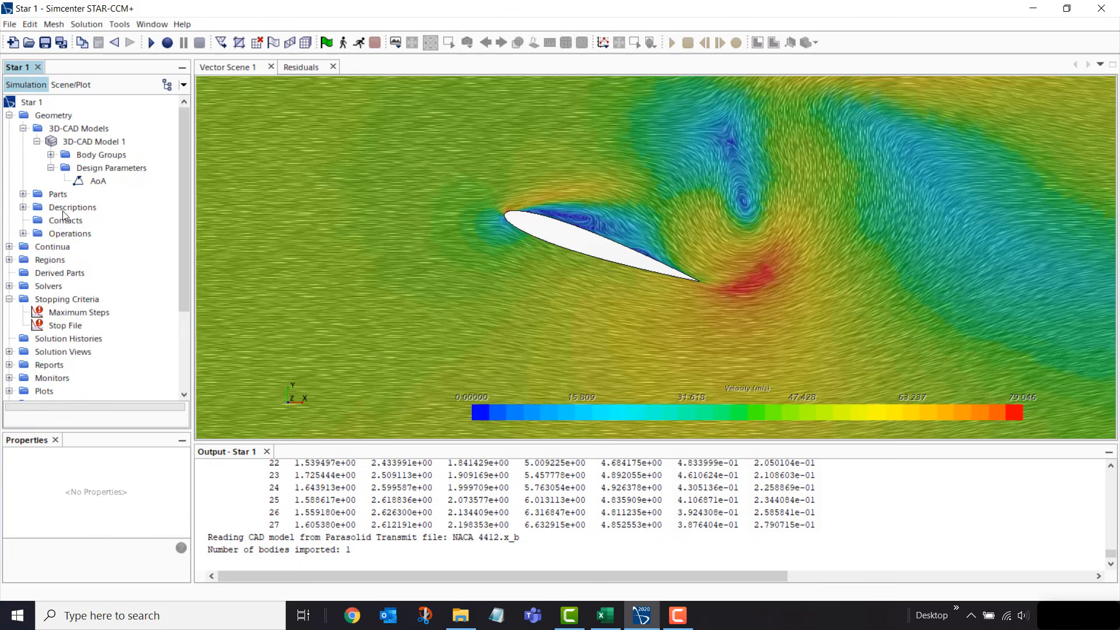
Create a geometry part from the Airfoil: NACA 4412 body with Solid Body, Sharp CAD edges and Medium tessellation density
{"action": "left_click", "coordinate": [51, 154]}
{"action": "left_click", "coordinate": [102, 167]}
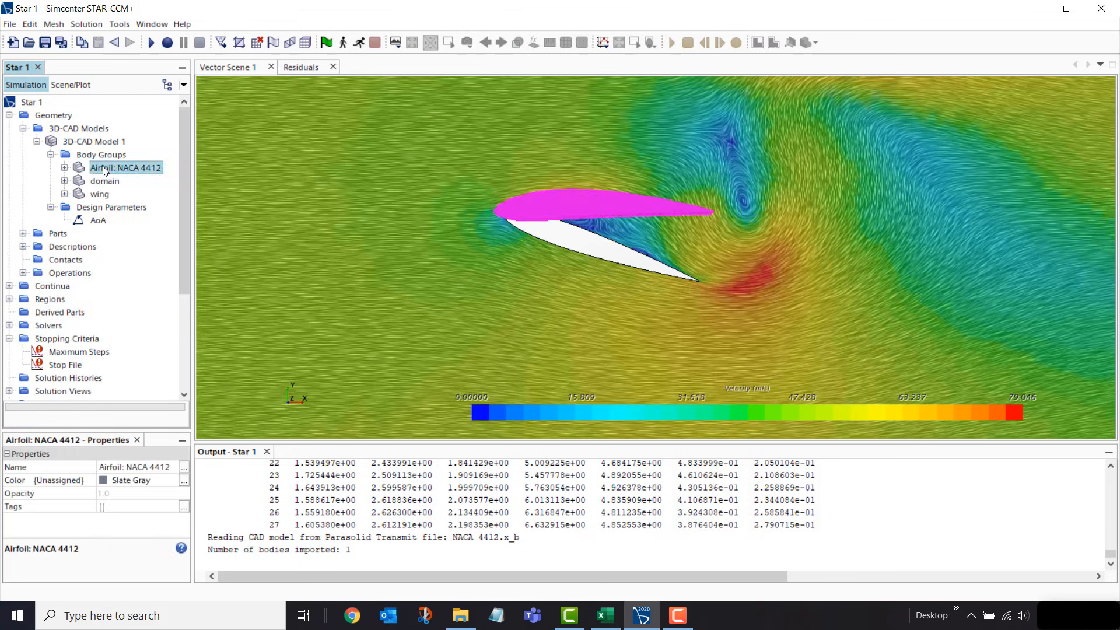
{"action": "right_click", "coordinate": [104, 169]}
{"action": "left_click", "coordinate": [153, 192]}
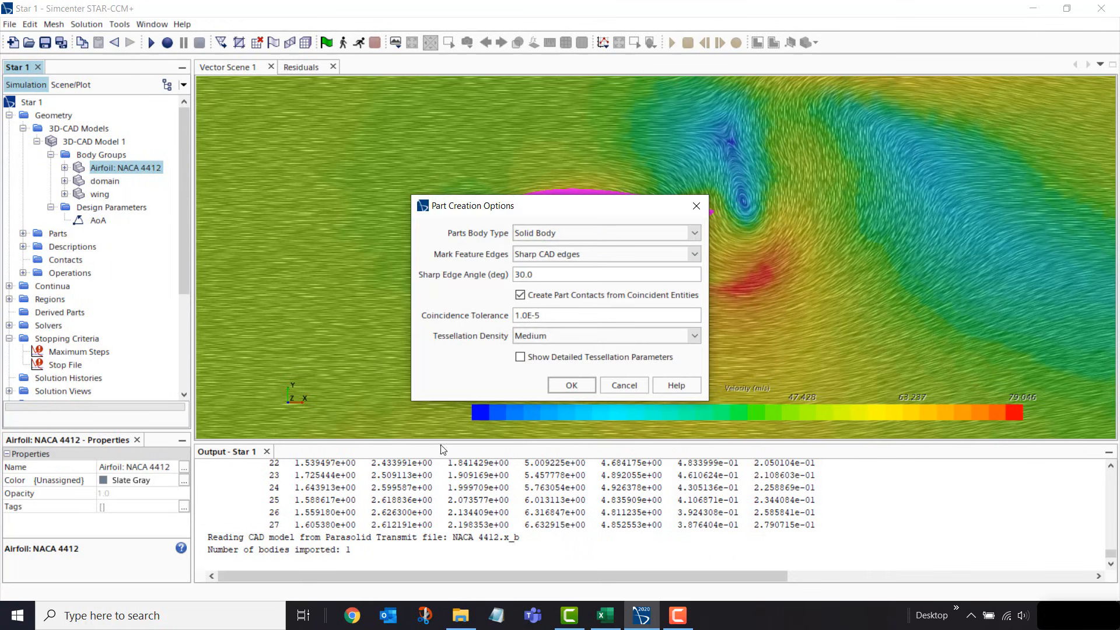
{"action": "left_click", "coordinate": [575, 390]}
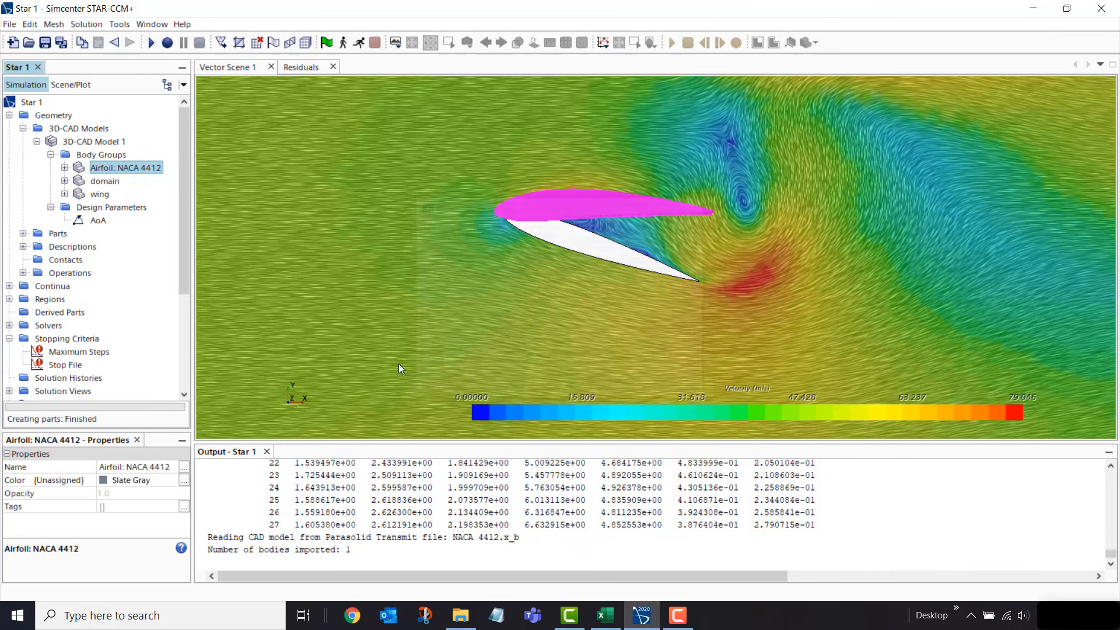
Replace wing with Airfoil: NACA 4412 in the Subtract operation's input parts, keeping domain, and generate the volume mesh
{"action": "left_click", "coordinate": [23, 233]}
{"action": "left_click", "coordinate": [71, 245]}
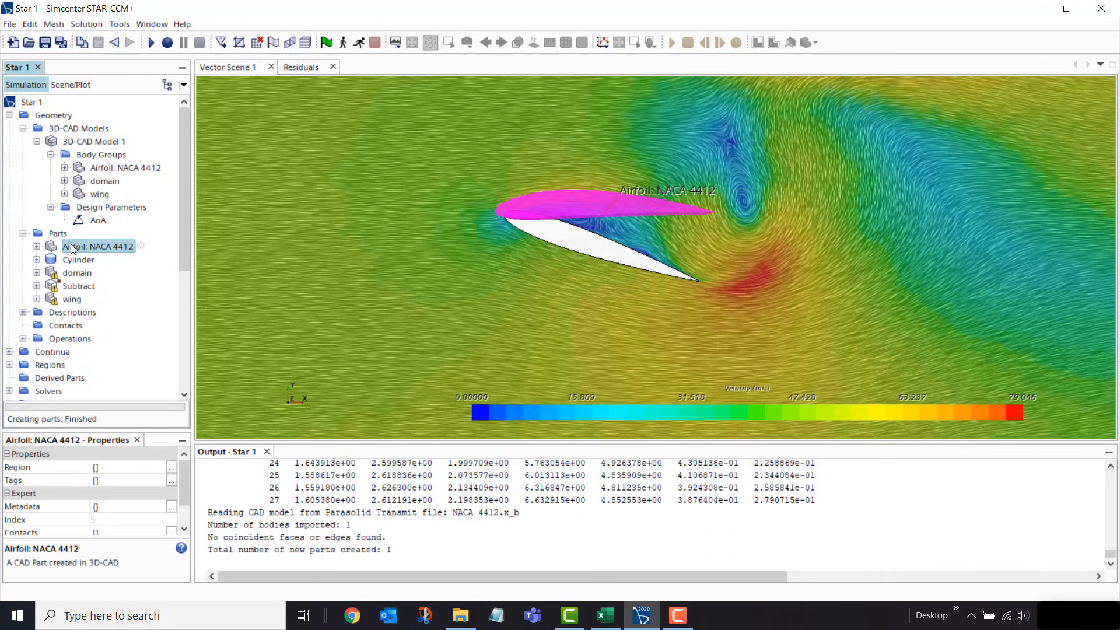
{"action": "left_click", "coordinate": [23, 339]}
{"action": "left_click", "coordinate": [79, 352]}
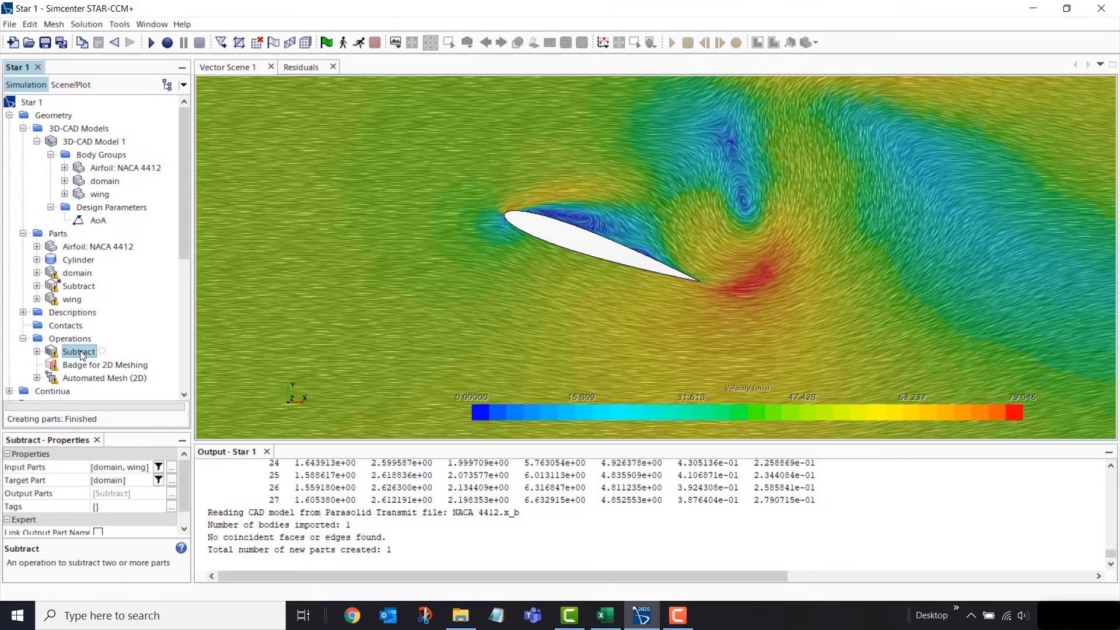
{"action": "left_click", "coordinate": [120, 466]}
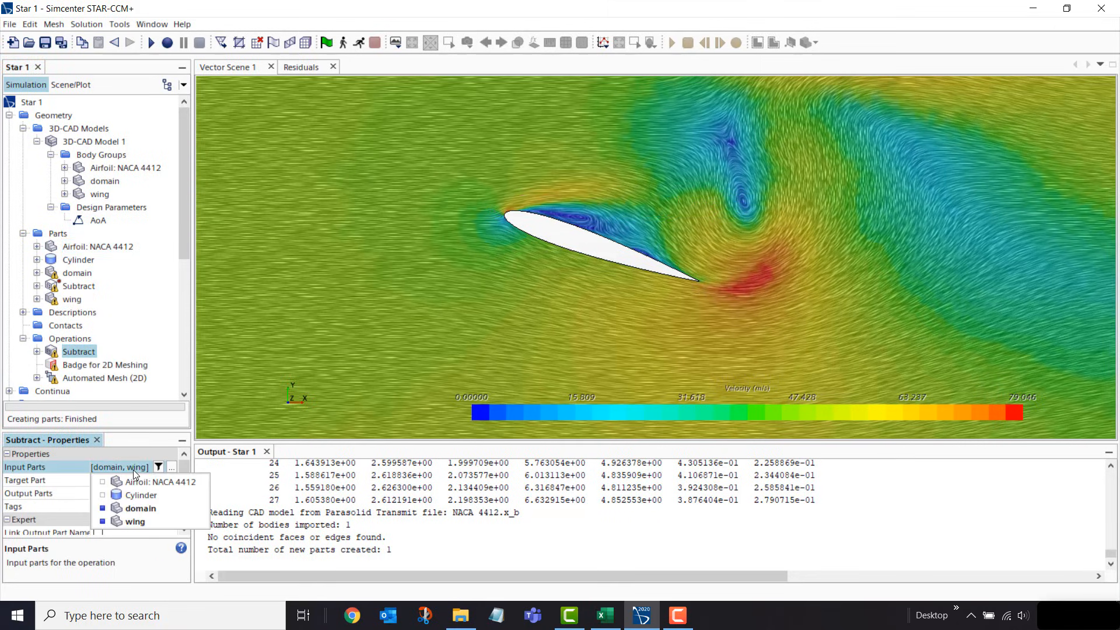
{"action": "left_click", "coordinate": [146, 521]}
{"action": "left_click", "coordinate": [161, 485]}
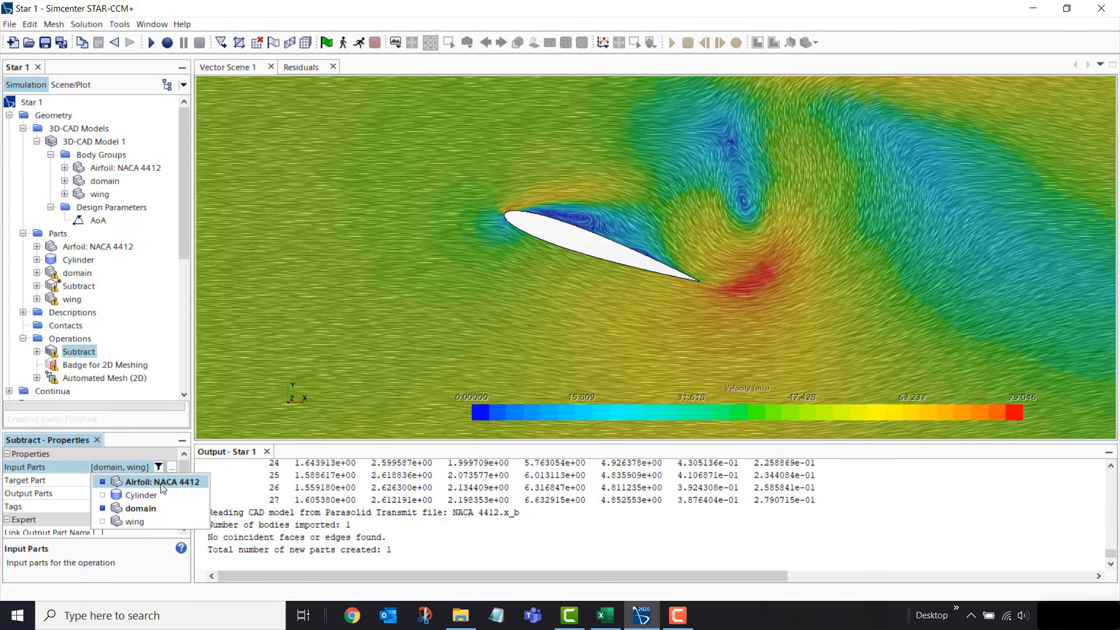
{"action": "key", "text": "Return"}
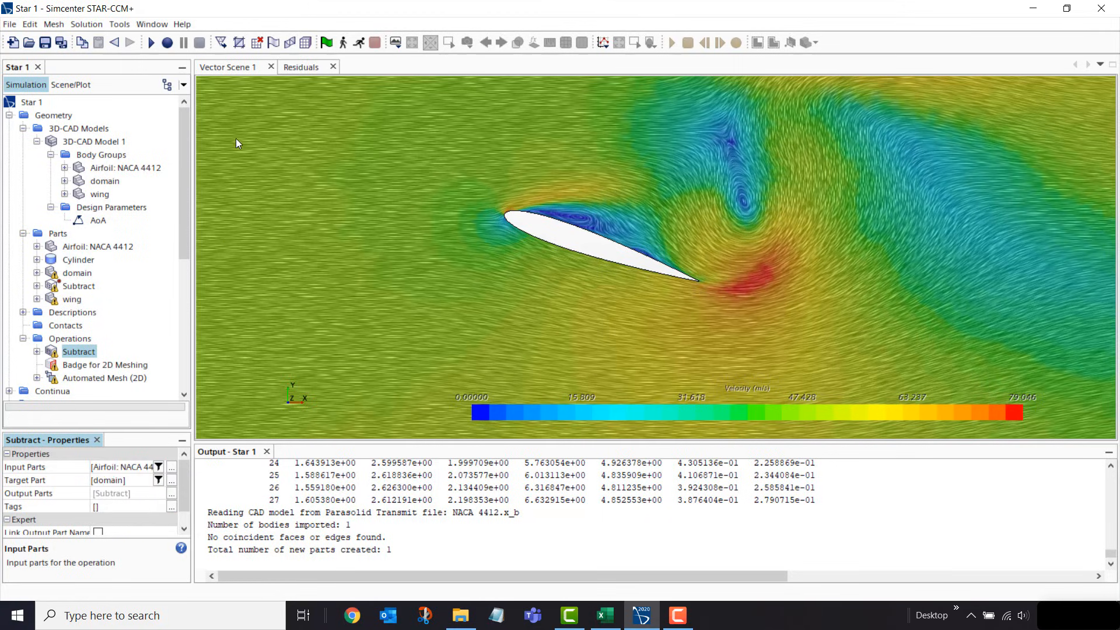
{"action": "left_click", "coordinate": [306, 42]}
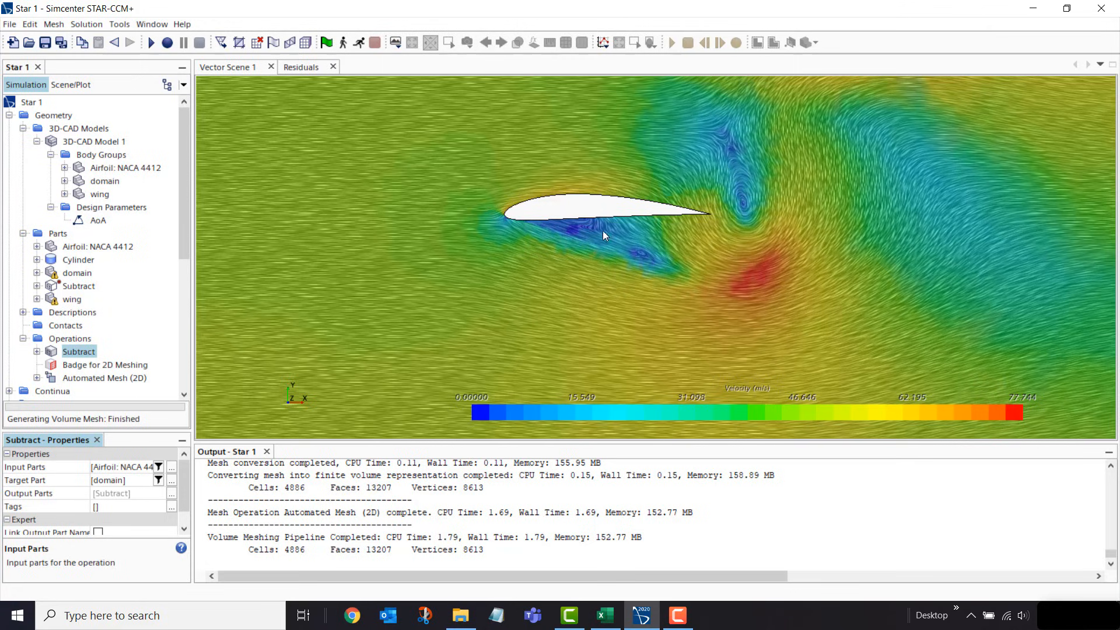
Clear the solution including its fields, run the simulation on the NACA 4412 mesh, and stop it
{"action": "left_click", "coordinate": [87, 24]}
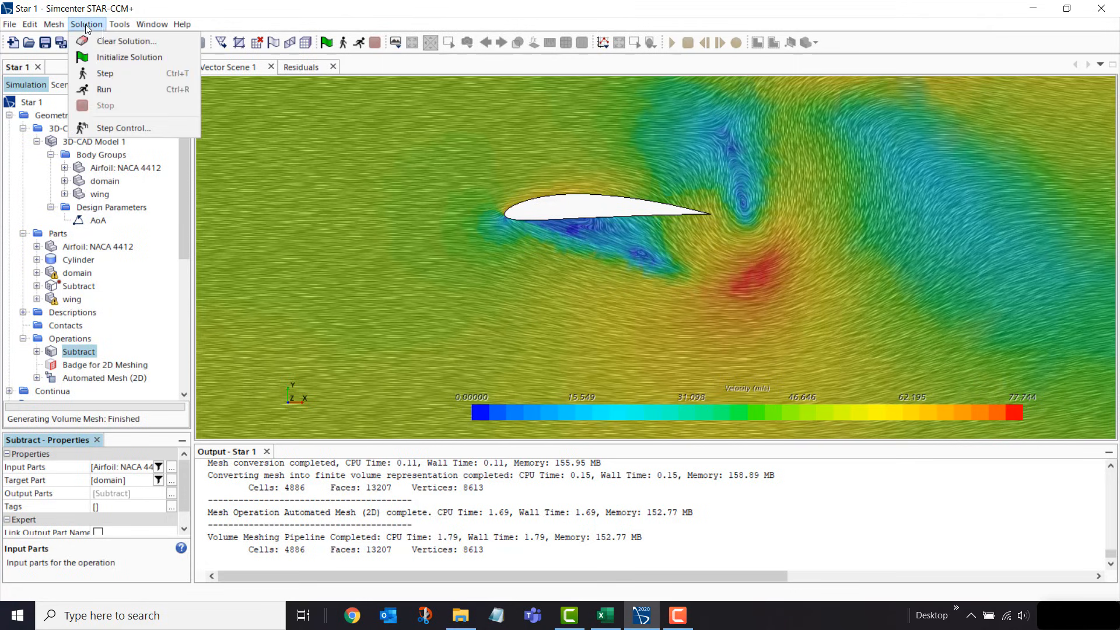
{"action": "left_click", "coordinate": [100, 40]}
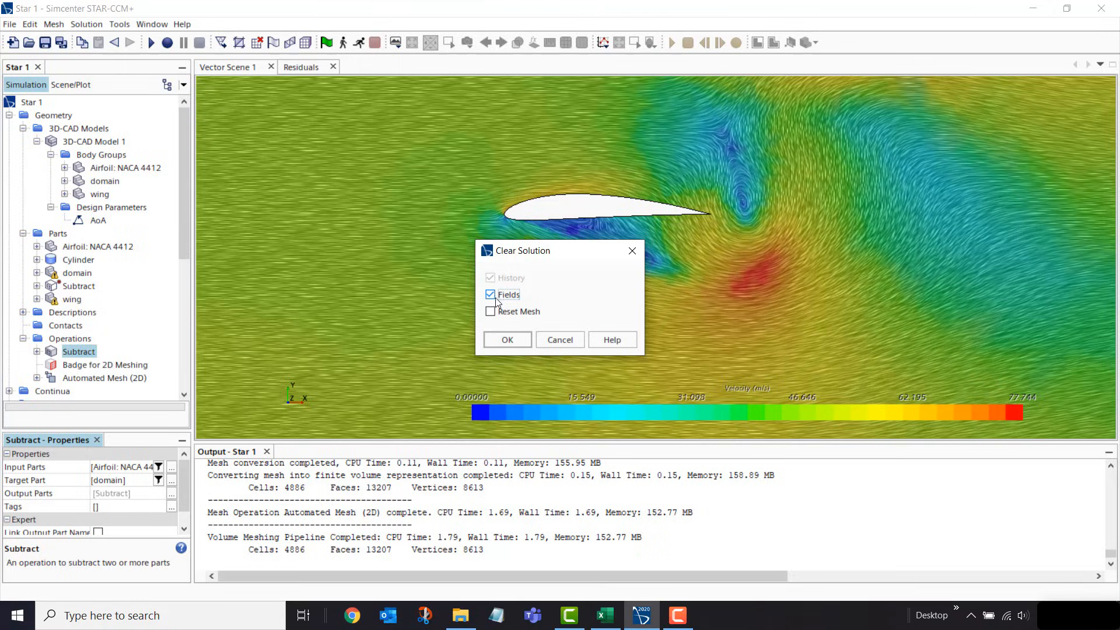
{"action": "left_click", "coordinate": [508, 344]}
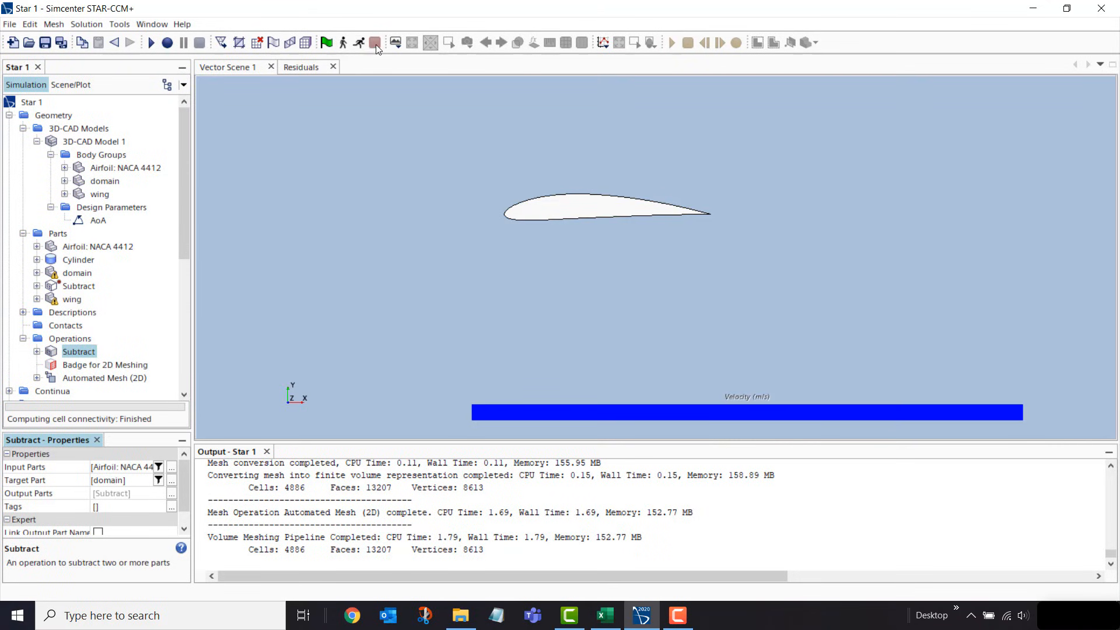
{"action": "left_click", "coordinate": [359, 42]}
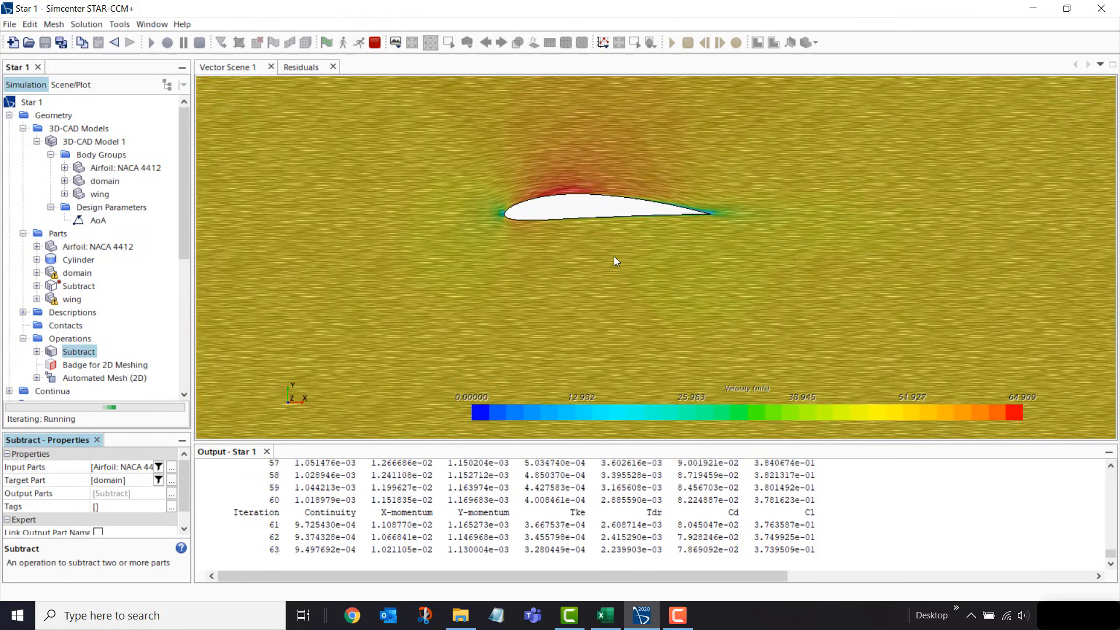
{"action": "left_click", "coordinate": [375, 43]}
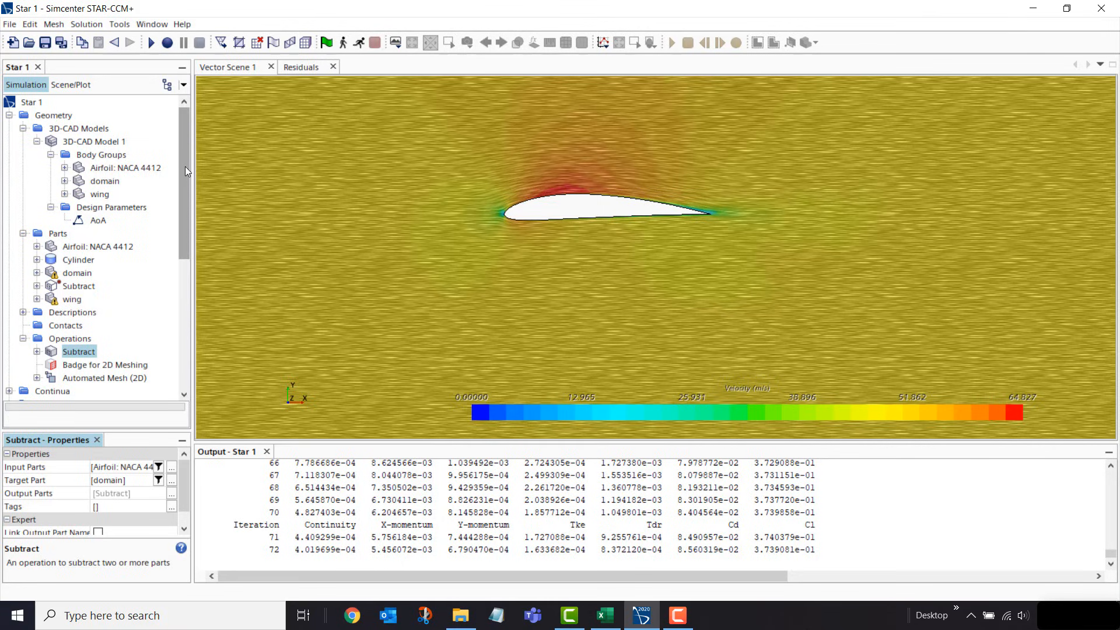
Create a Design Manager project from the Star 1 simulation
{"action": "left_click", "coordinate": [33, 102]}
{"action": "right_click", "coordinate": [34, 102]}
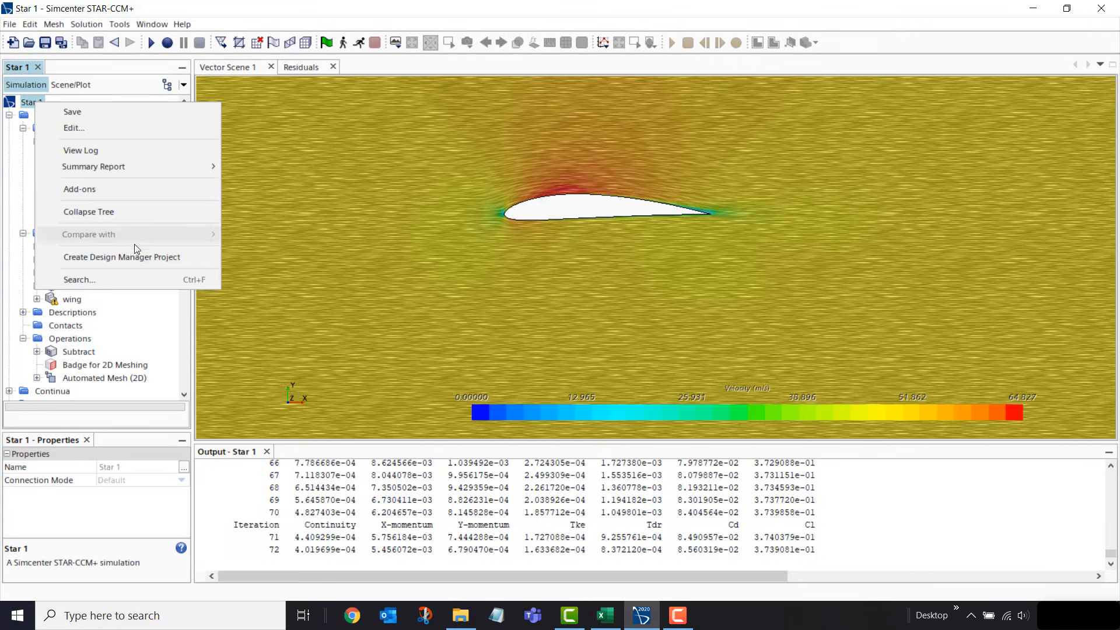
{"action": "left_click", "coordinate": [163, 261]}
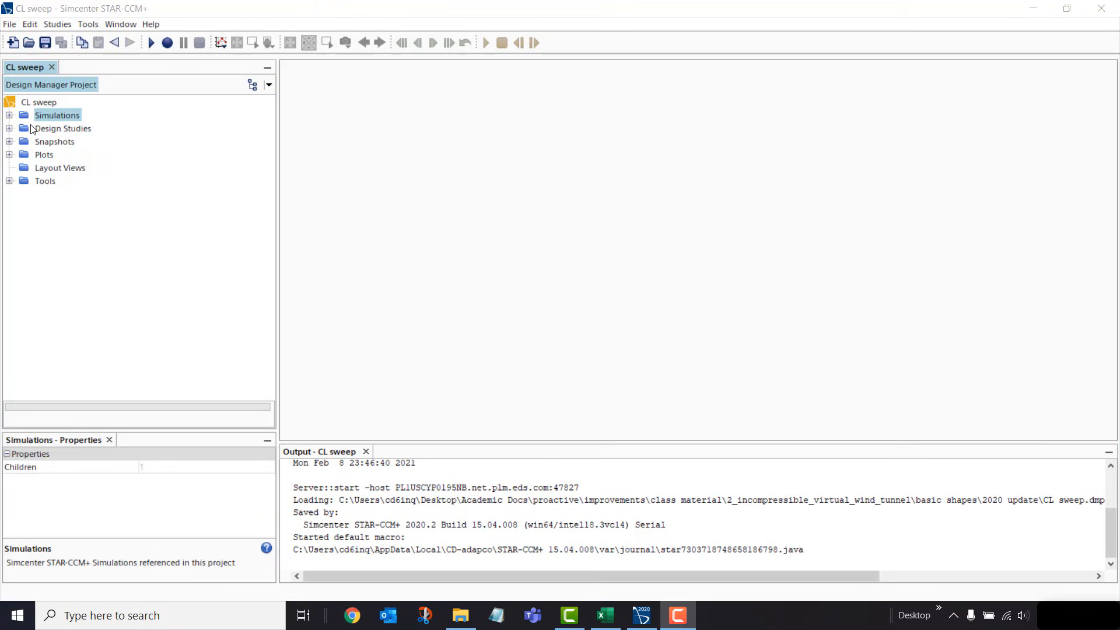
Examine the CAD parameters and reports available in the CL sweep project's reference simulation
{"action": "left_click", "coordinate": [23, 128]}
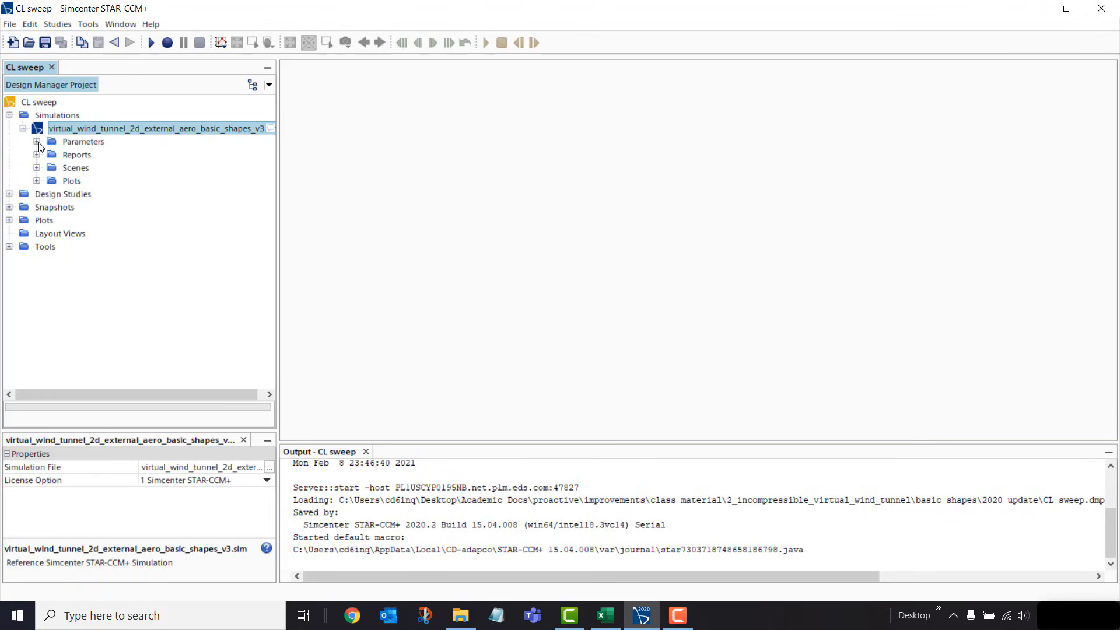
{"action": "left_click", "coordinate": [36, 142]}
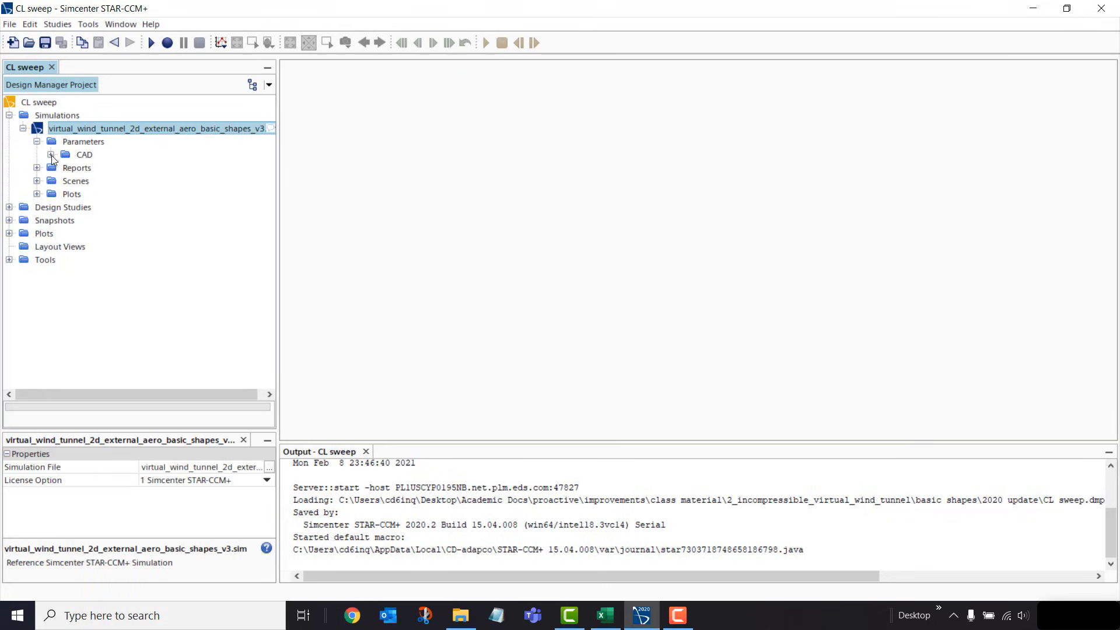
{"action": "left_click", "coordinate": [52, 155]}
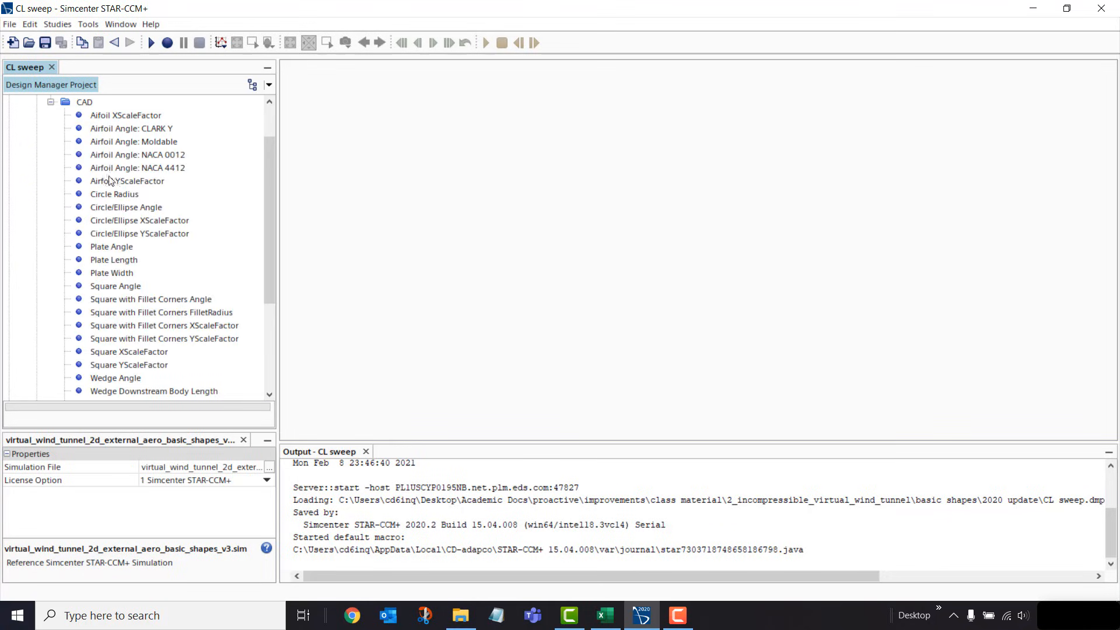
{"action": "left_click", "coordinate": [51, 102]}
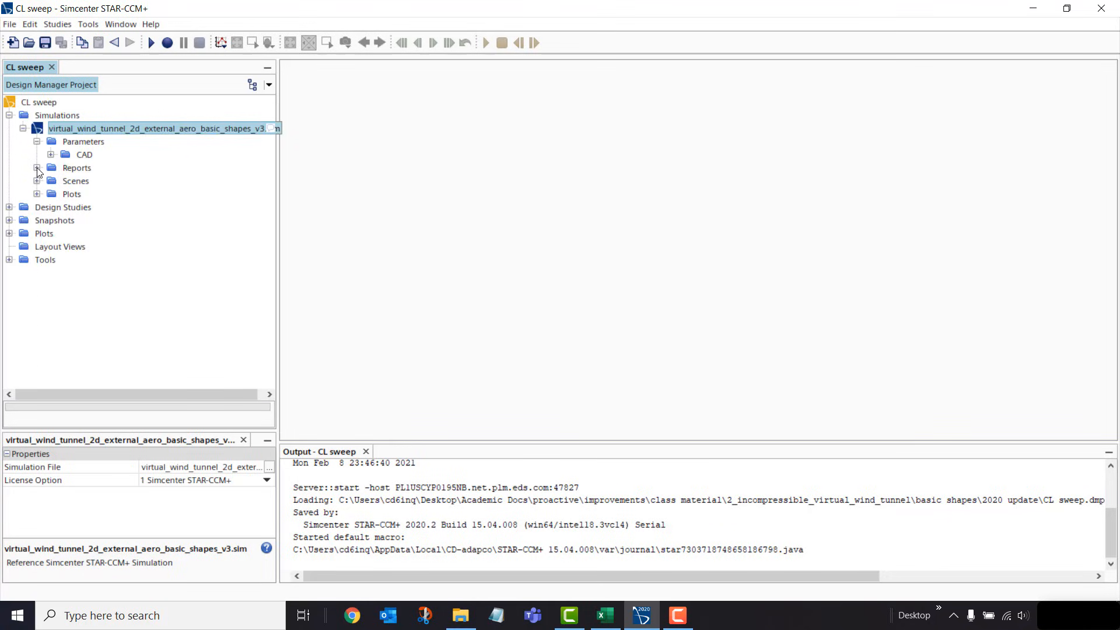
{"action": "left_click", "coordinate": [37, 168]}
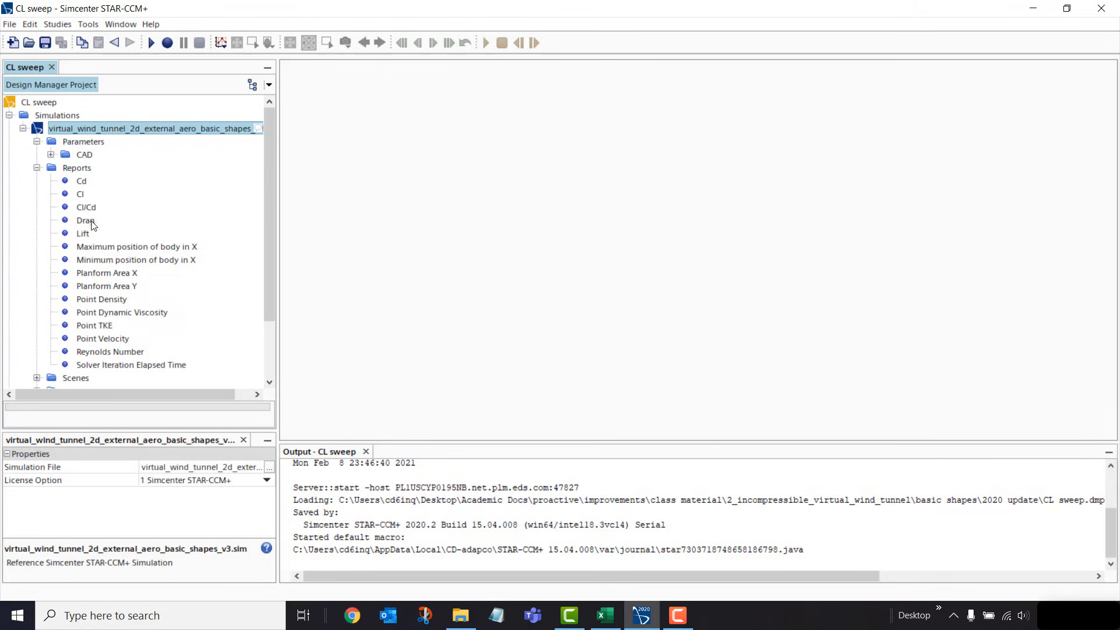
{"action": "double_click", "coordinate": [51, 170]}
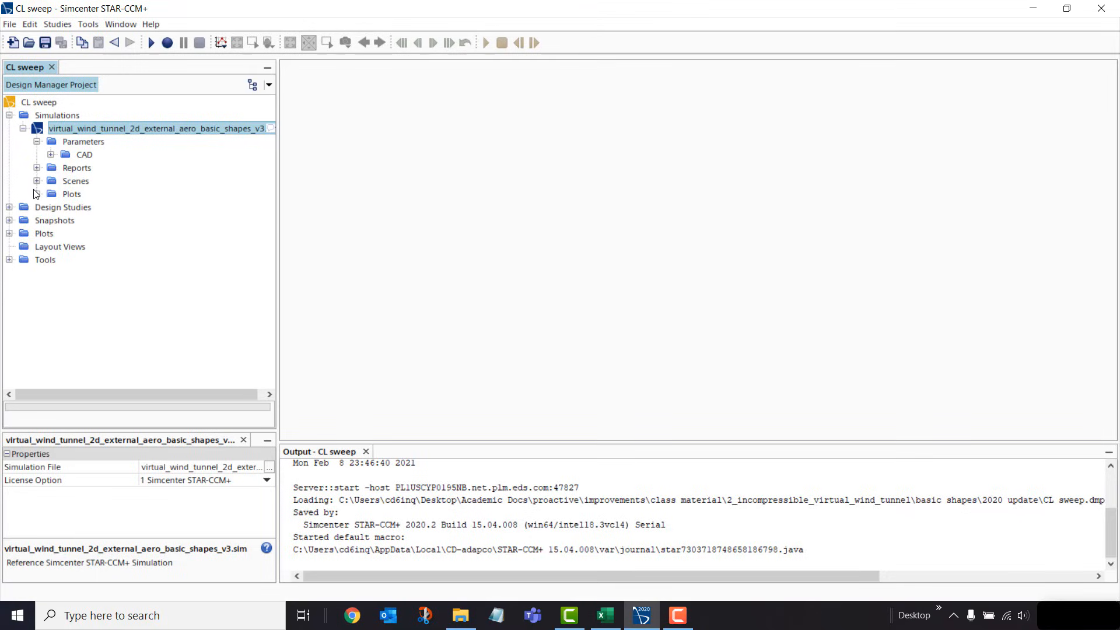
{"action": "left_click", "coordinate": [23, 128]}
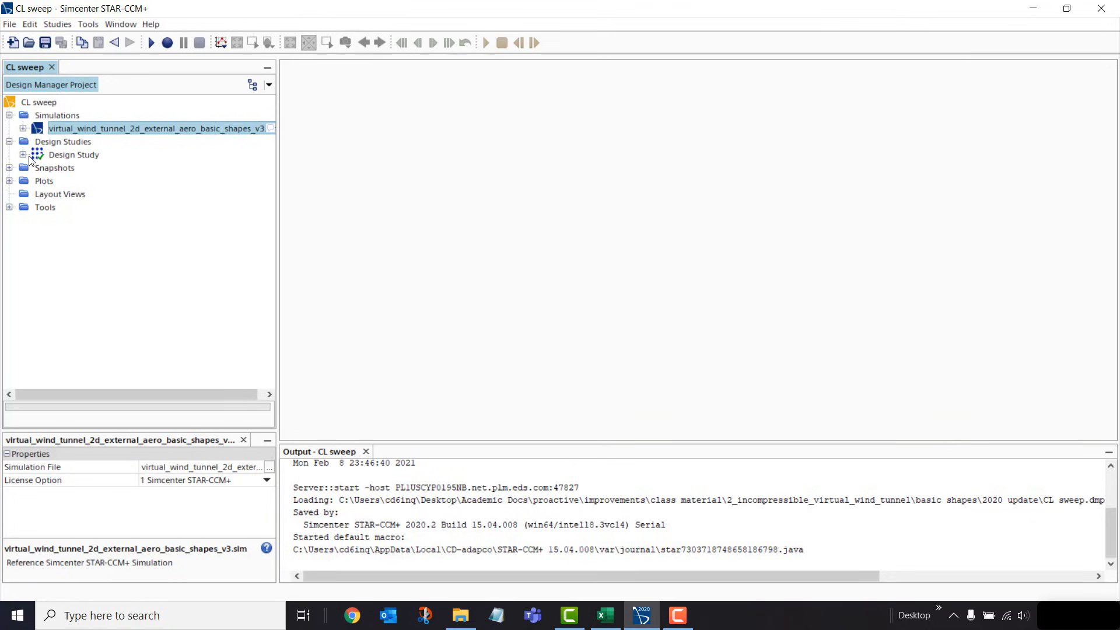
Examine the Design Study's type, its input parameter selection, and the discrete angle values of Airfoil Angle: NACA 0012
{"action": "left_click", "coordinate": [24, 155]}
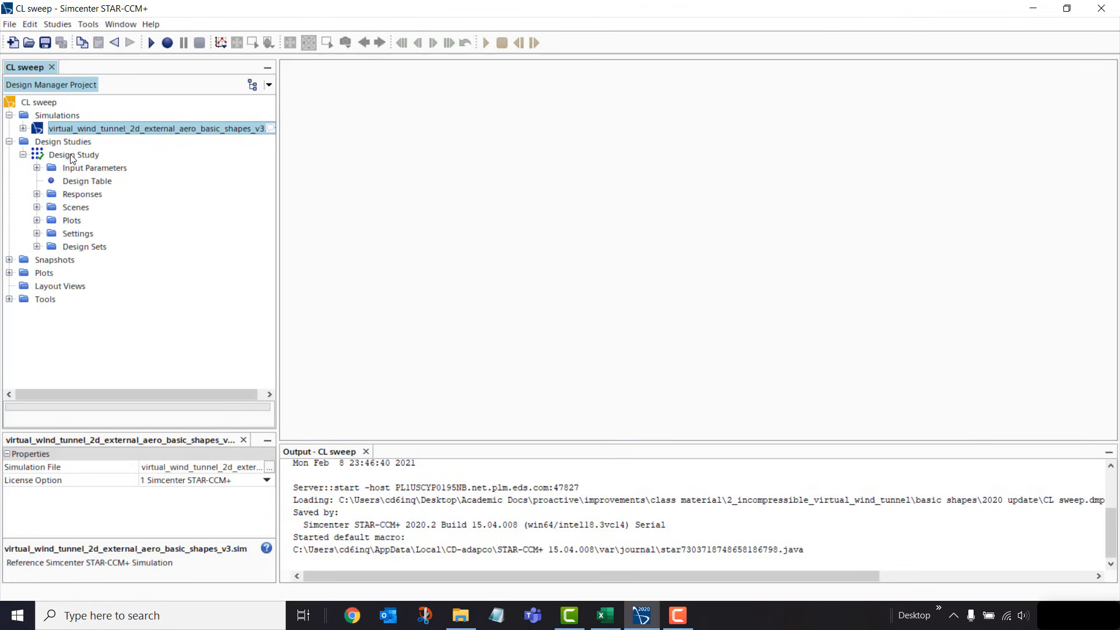
{"action": "left_click", "coordinate": [73, 157]}
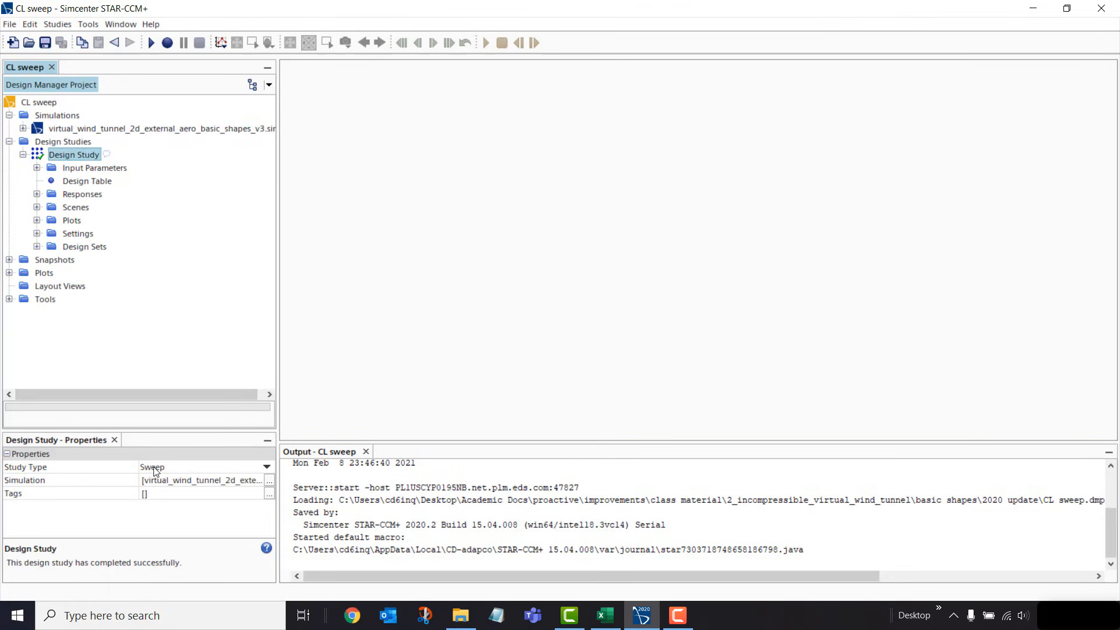
{"action": "left_click", "coordinate": [37, 167]}
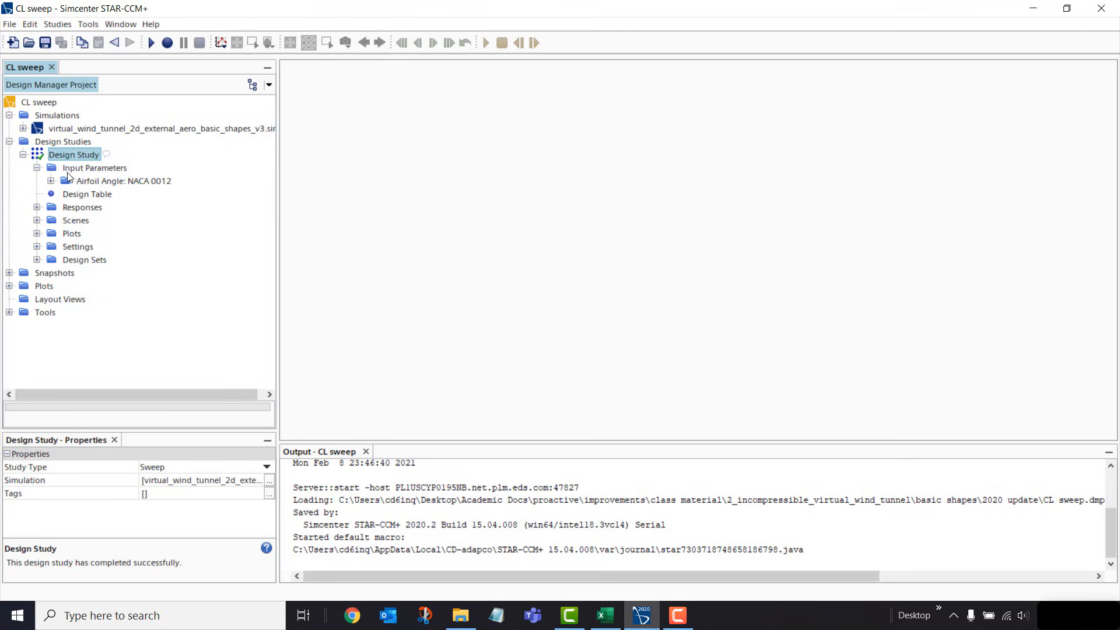
{"action": "left_click", "coordinate": [81, 169]}
{"action": "left_click", "coordinate": [51, 180]}
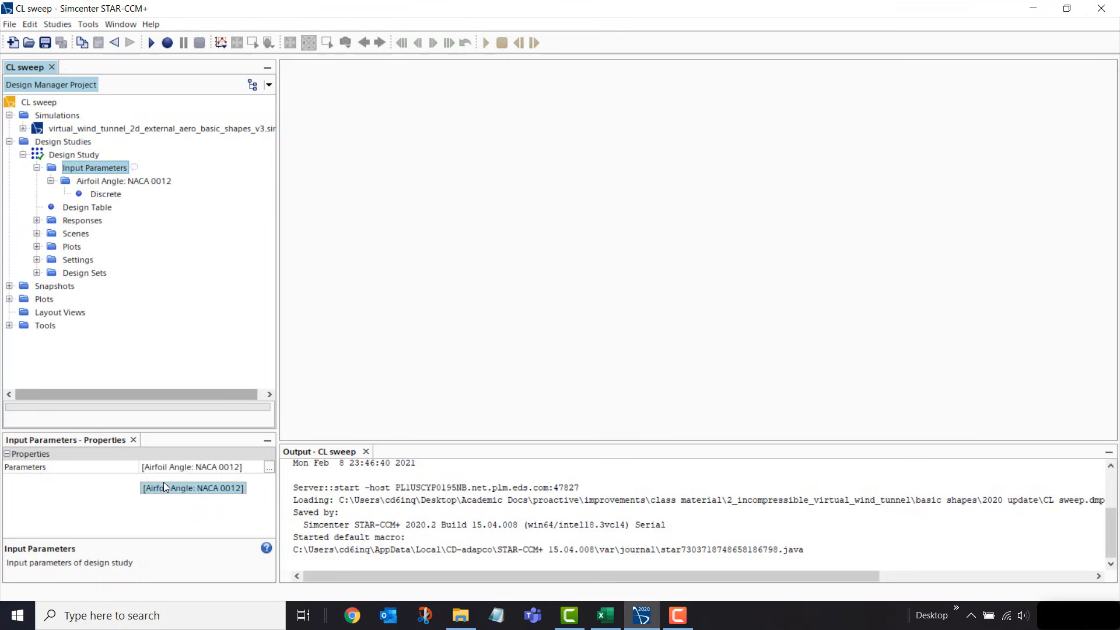
{"action": "left_click", "coordinate": [269, 467]}
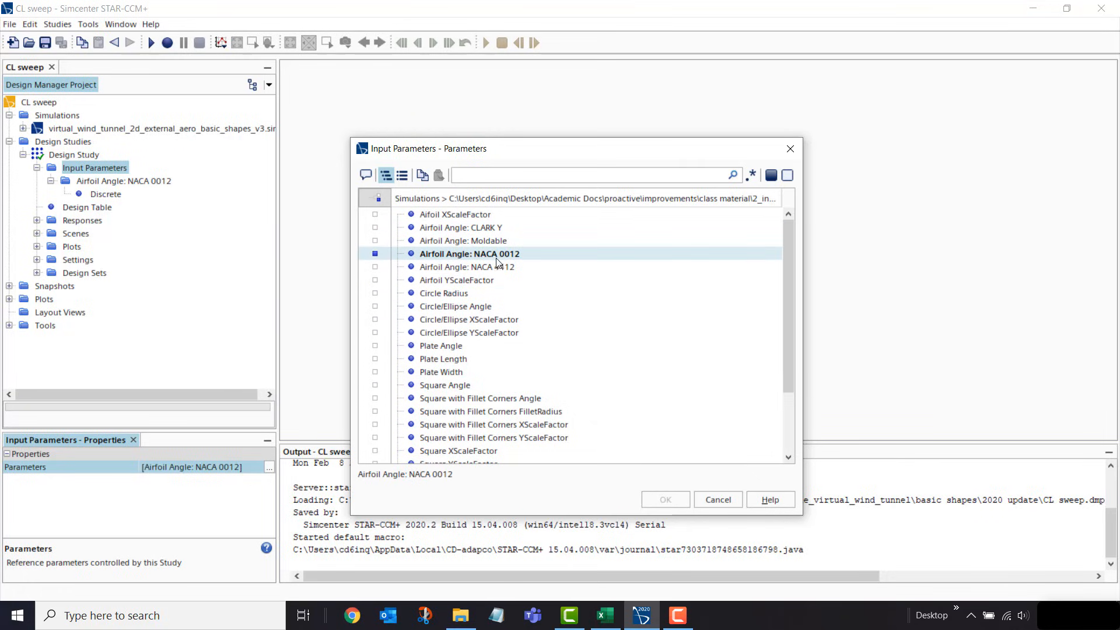
{"action": "left_click", "coordinate": [718, 499]}
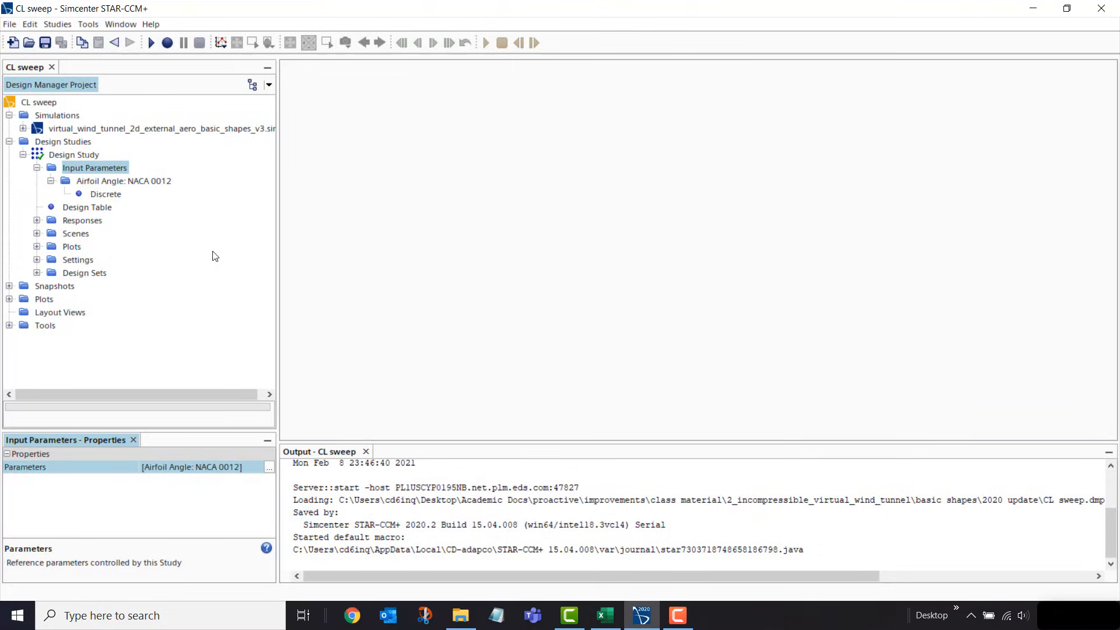
{"action": "left_click", "coordinate": [98, 194]}
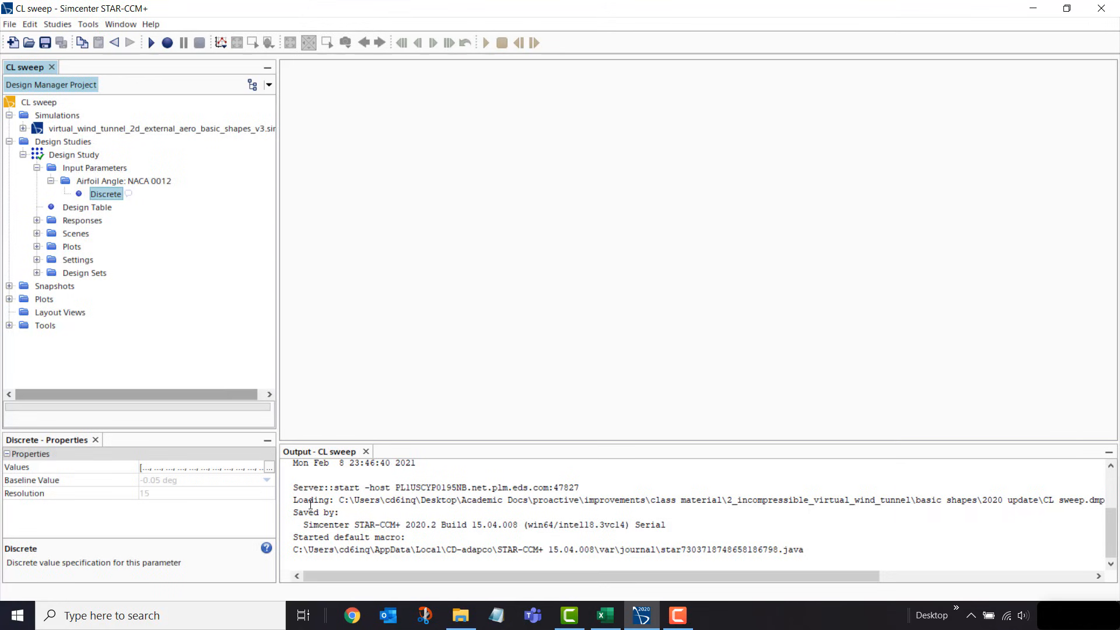
{"action": "left_click", "coordinate": [269, 467]}
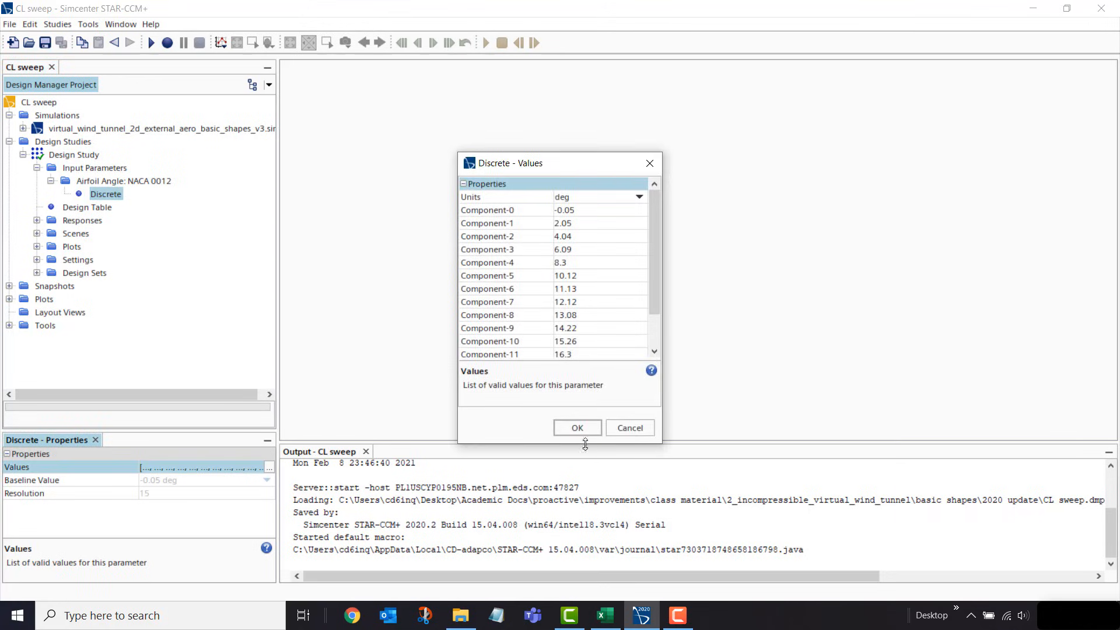
{"action": "left_click", "coordinate": [577, 428]}
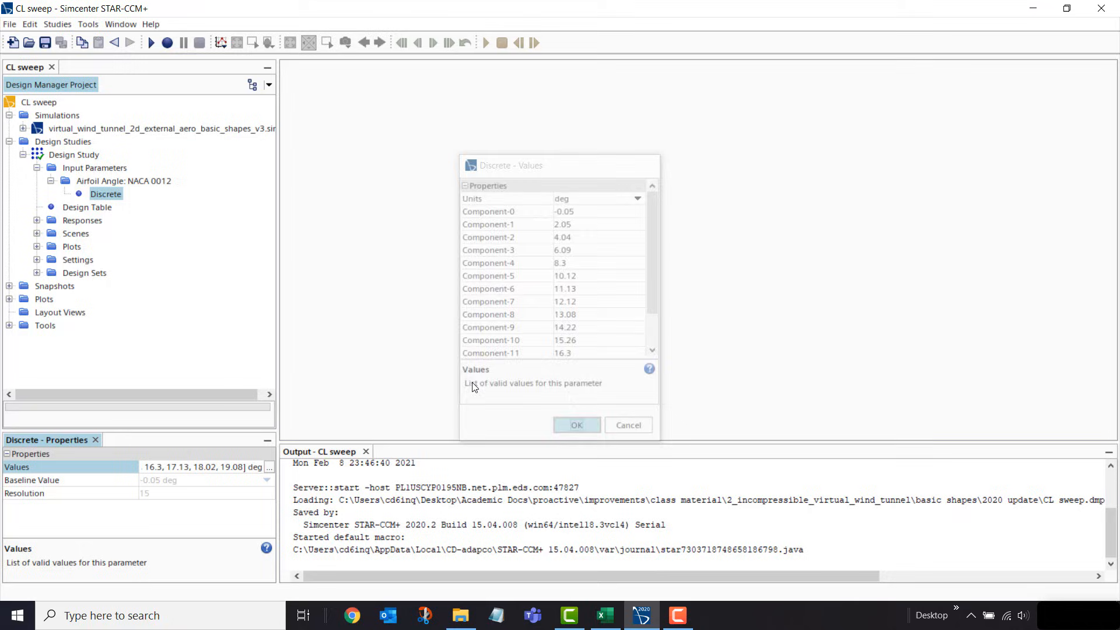
Review the Design Study's design table, its Cd and Cl responses, and the scenes and plots saved for each design
{"action": "left_click", "coordinate": [83, 209]}
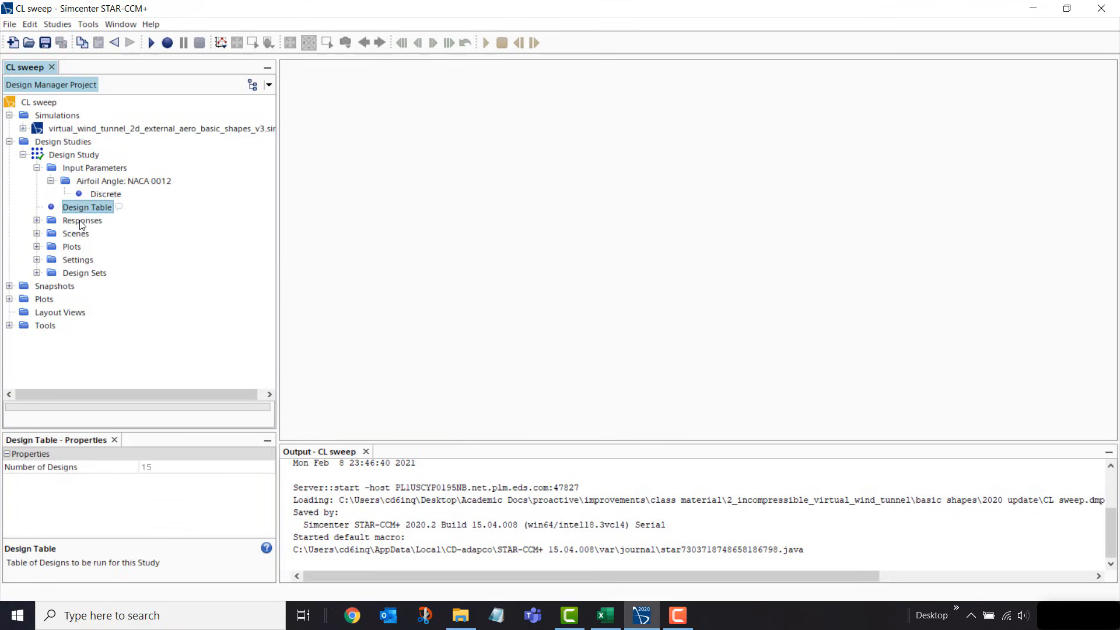
{"action": "left_click", "coordinate": [75, 223]}
{"action": "left_click", "coordinate": [37, 221]}
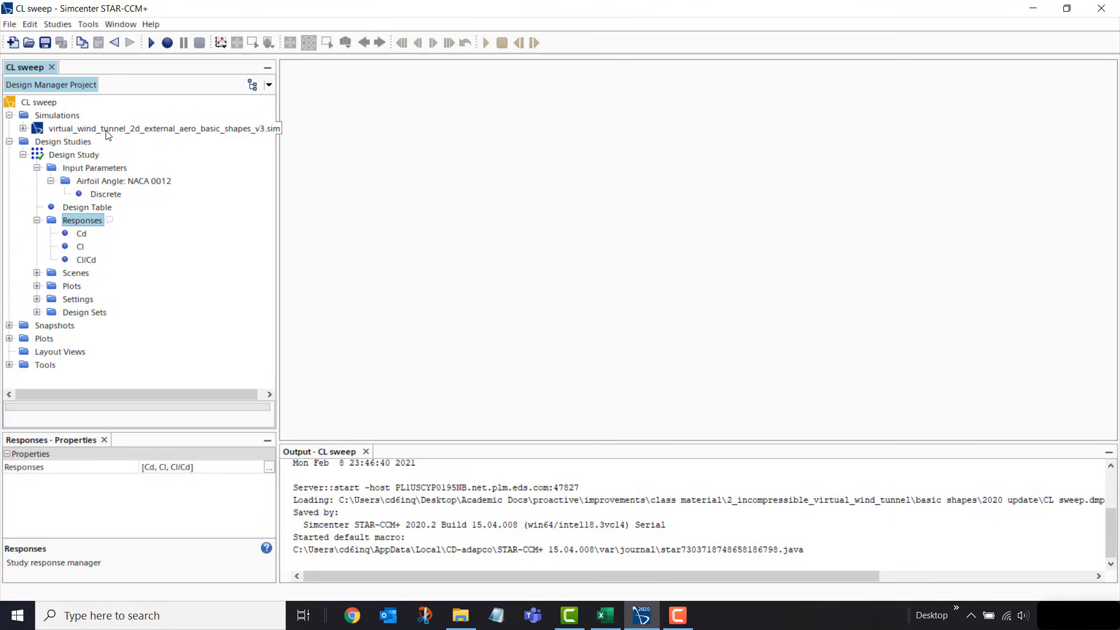
{"action": "left_click", "coordinate": [82, 234]}
{"action": "left_click", "coordinate": [81, 248]}
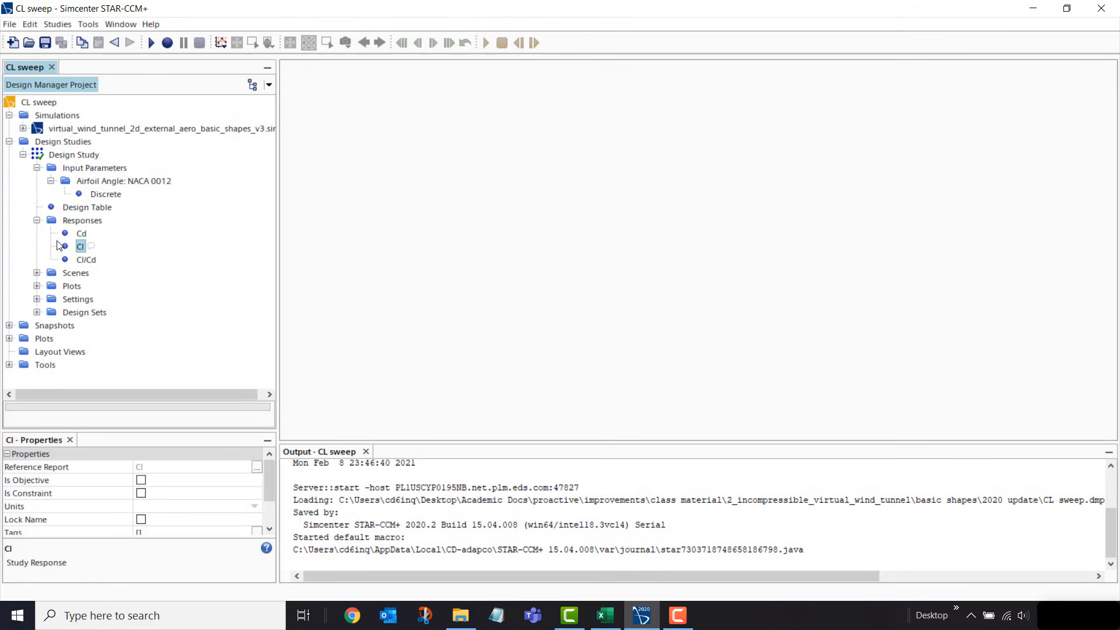
{"action": "left_click", "coordinate": [75, 273]}
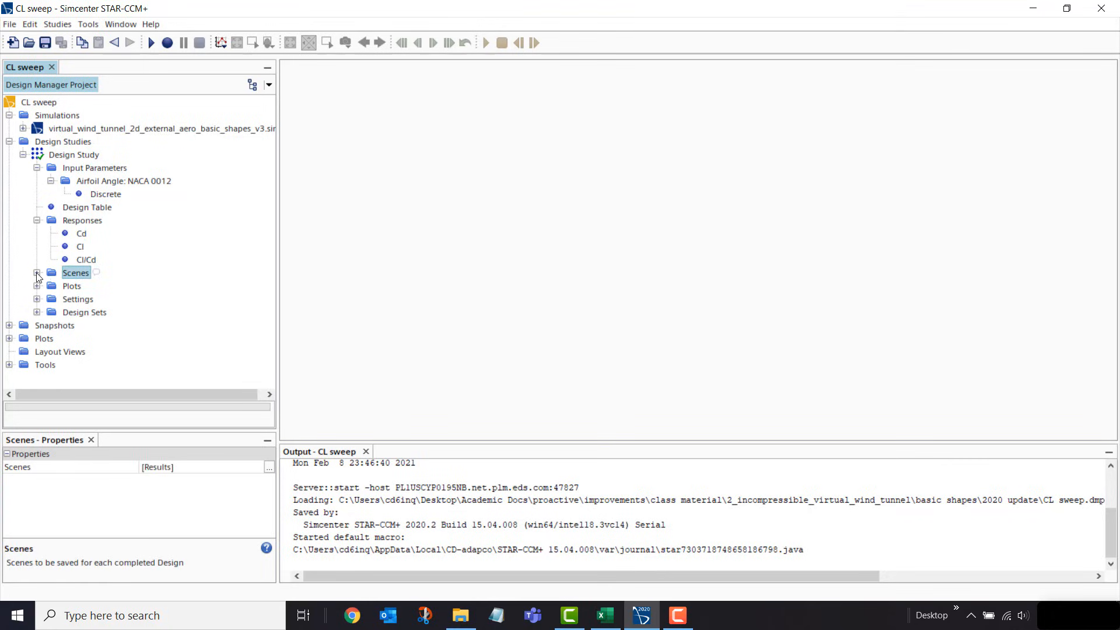
{"action": "left_click", "coordinate": [37, 273]}
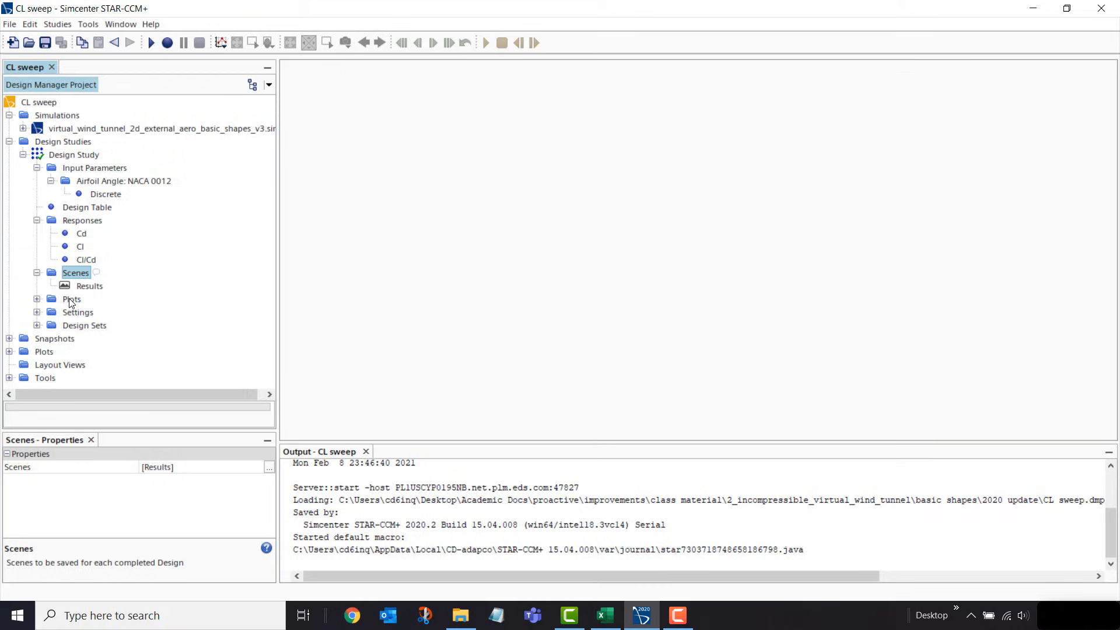
{"action": "left_click", "coordinate": [36, 299]}
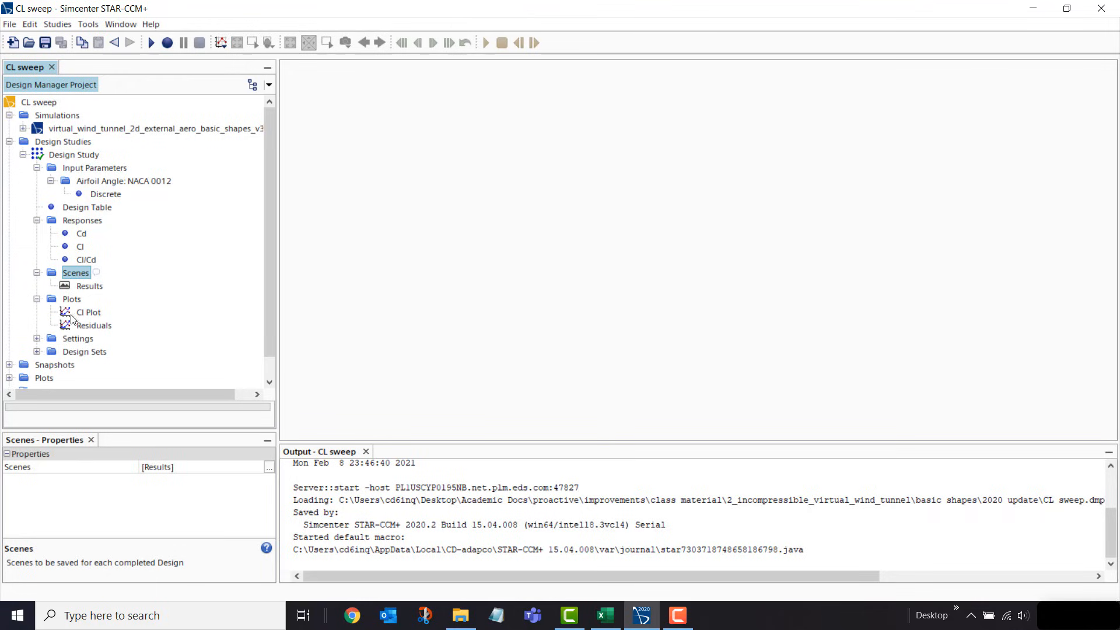
Review the plots saved for each design and the Design Study's Run Settings for saving files and simultaneous jobs
{"action": "left_click", "coordinate": [70, 300]}
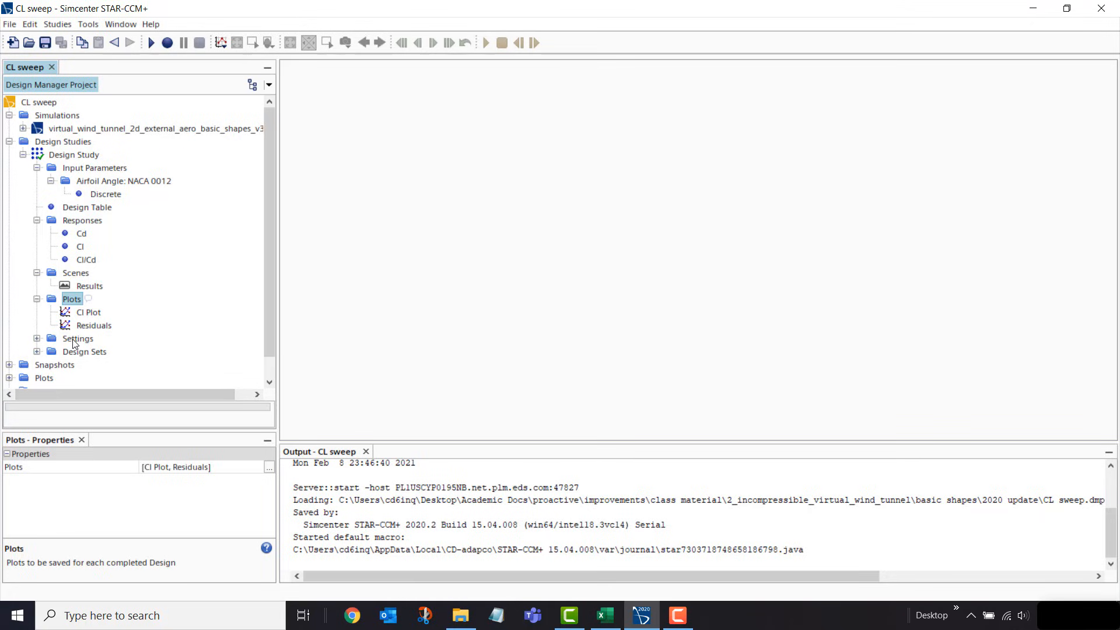
{"action": "left_click", "coordinate": [43, 341]}
{"action": "left_click", "coordinate": [37, 338]}
{"action": "left_click", "coordinate": [92, 354]}
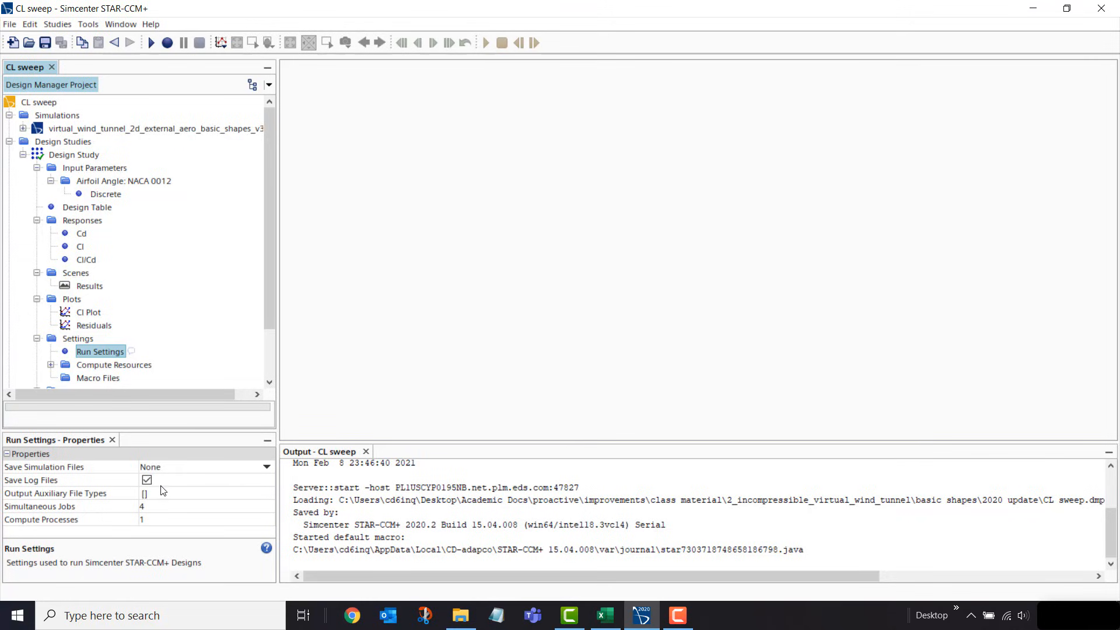
{"action": "scroll", "coordinate": [58, 350], "scroll_direction": "down", "scroll_amount": 1}
Open the project's Scene Snapshot showing the velocity field around the airfoil
{"action": "left_click", "coordinate": [51, 365]}
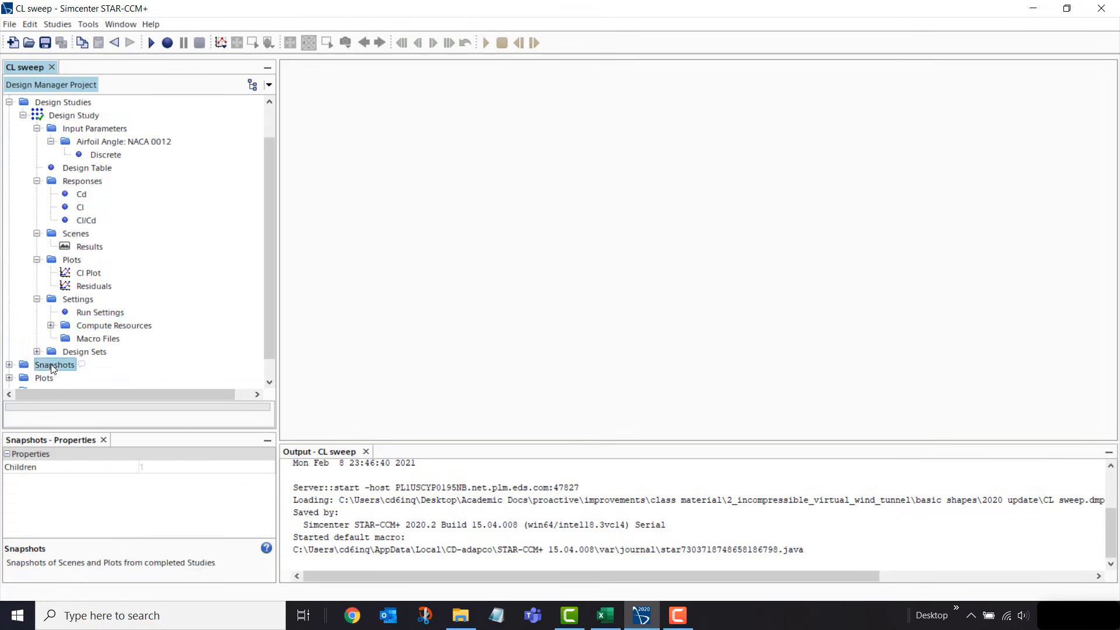
{"action": "scroll", "coordinate": [52, 367], "scroll_direction": "down", "scroll_amount": 1}
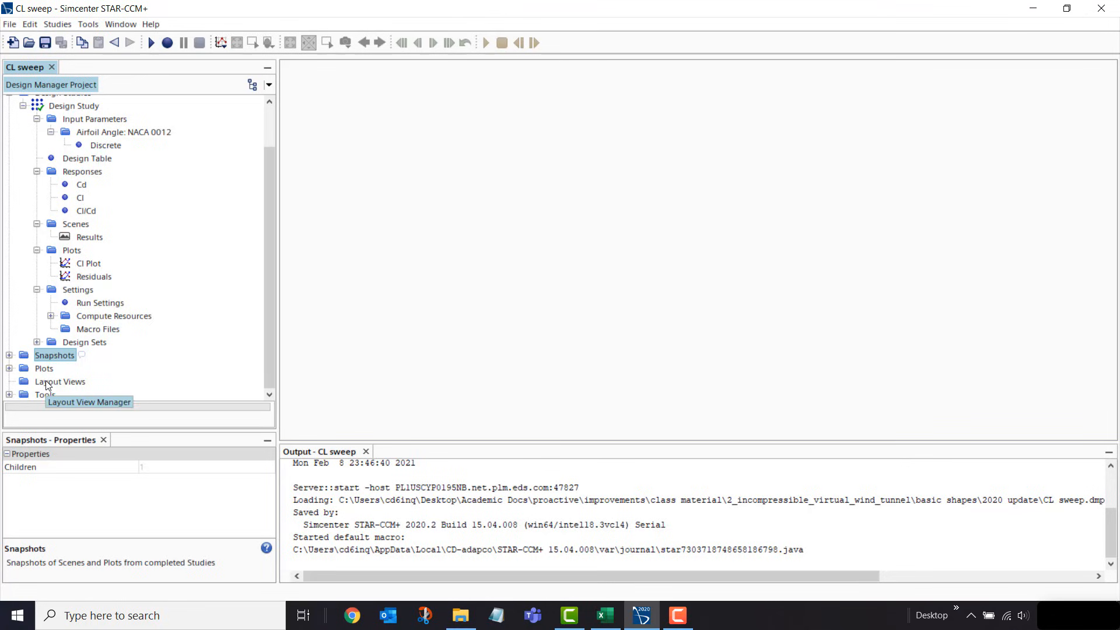
{"action": "left_click", "coordinate": [9, 356]}
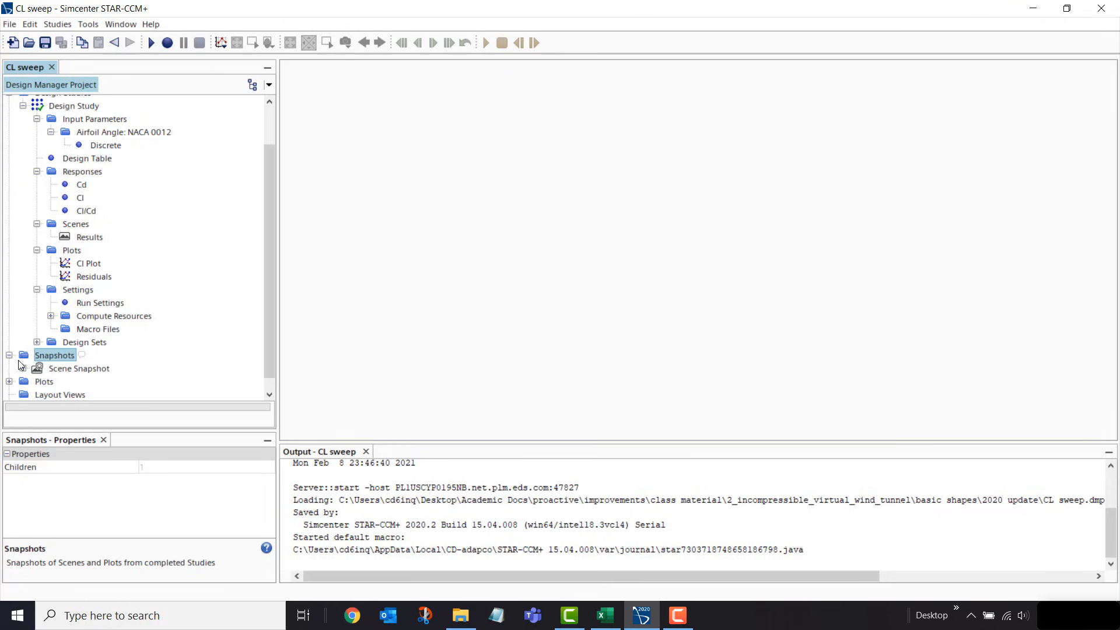
{"action": "double_click", "coordinate": [58, 371]}
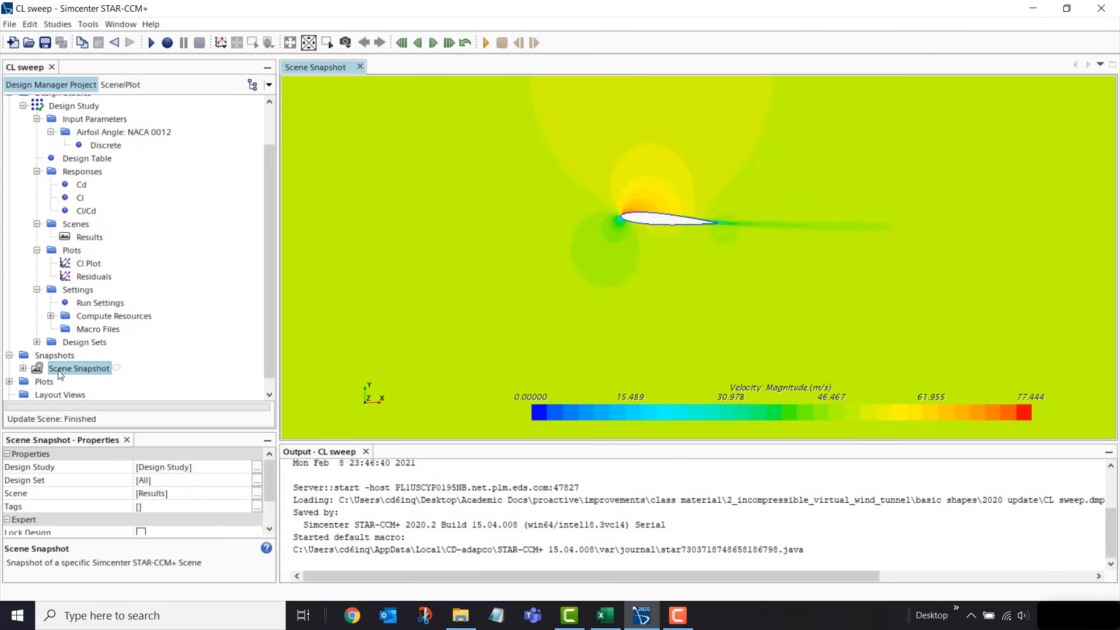
{"action": "scroll", "coordinate": [520, 252], "scroll_direction": "down", "scroll_amount": 2}
{"action": "right_click_drag", "start_coordinate": [538, 233], "coordinate": [540, 252]}
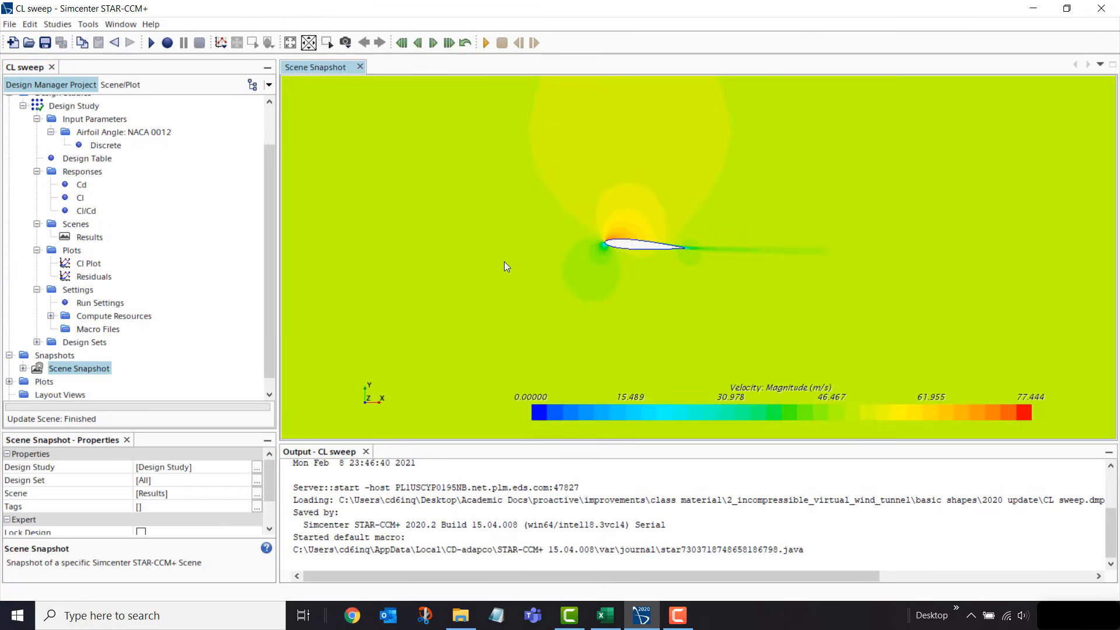
Open the project's XY Plot of Cl against Airfoil Angle: NACA 0012
{"action": "left_click", "coordinate": [9, 382]}
{"action": "double_click", "coordinate": [62, 395]}
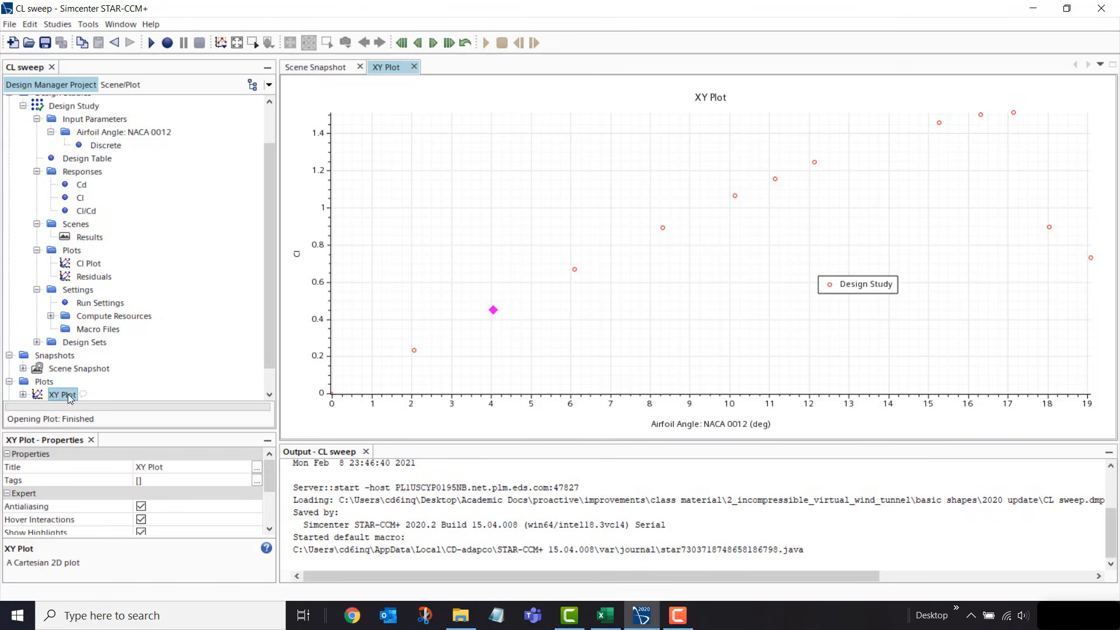
{"action": "scroll", "coordinate": [87, 367], "scroll_direction": "down", "scroll_amount": 1}
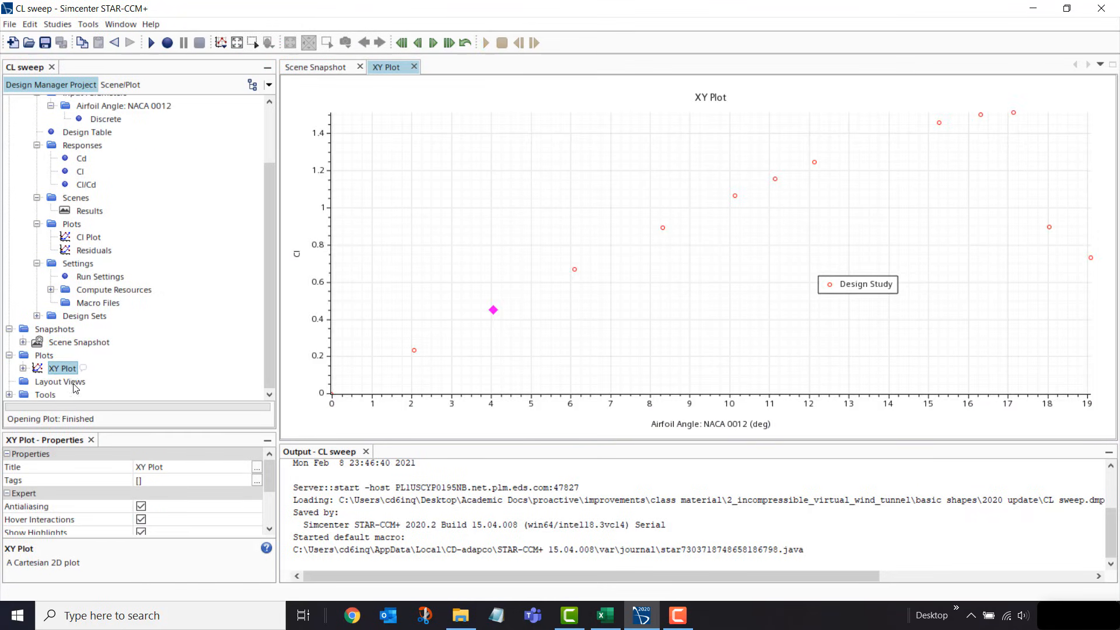
Check which types of new plot can be created in the project's Plots
{"action": "right_click", "coordinate": [45, 358]}
{"action": "mouse_move", "coordinate": [77, 366]}
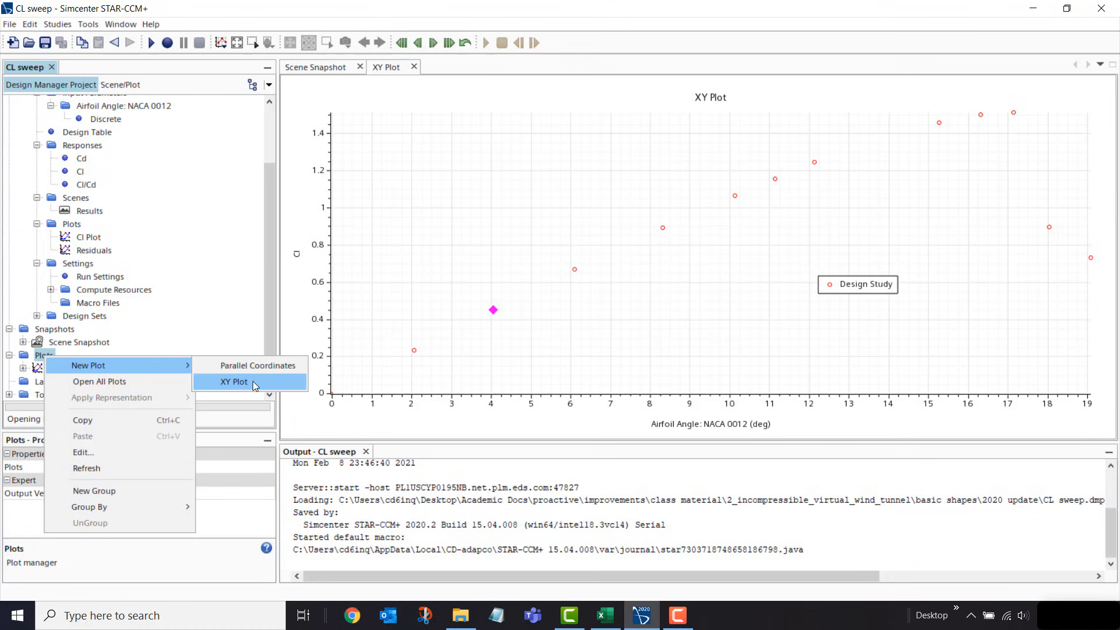
{"action": "left_click", "coordinate": [37, 368]}
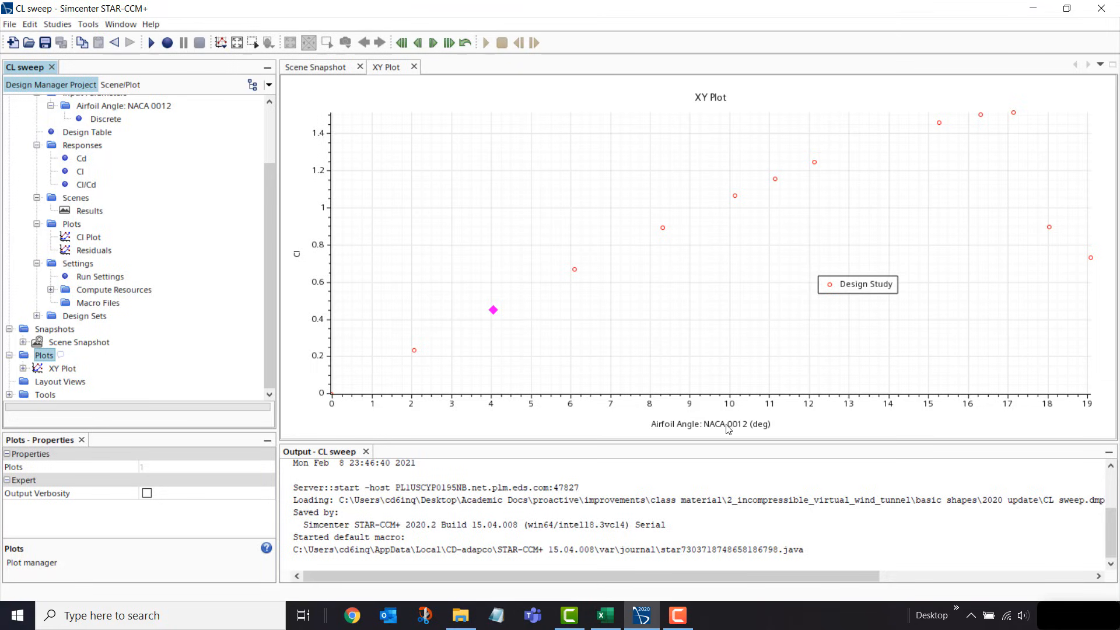
Place the XY Plot side by side with the Scene Snapshot and select design points from low to high angle to compare their velocity fields
{"action": "left_click_drag", "start_coordinate": [391, 69], "coordinate": [1063, 226]}
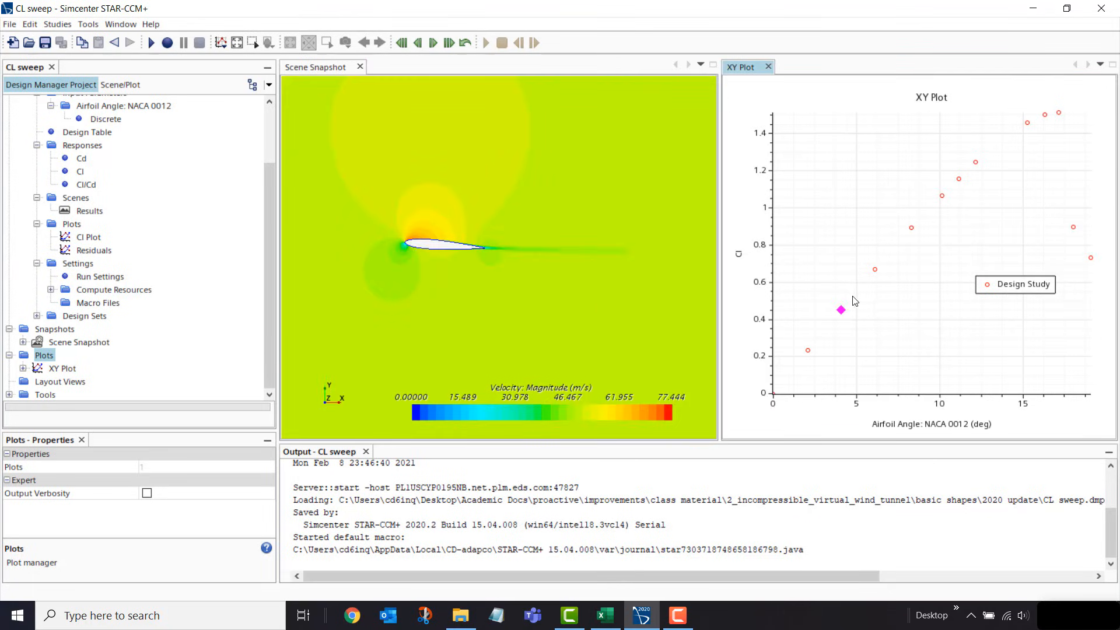
{"action": "left_click", "coordinate": [807, 351]}
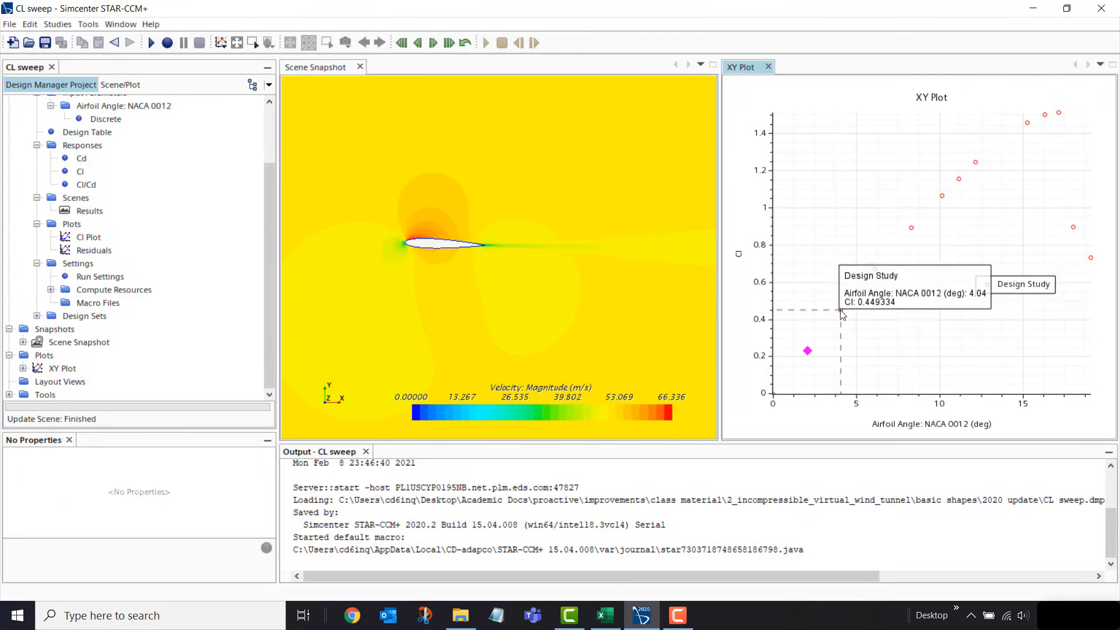
{"action": "left_click", "coordinate": [841, 310]}
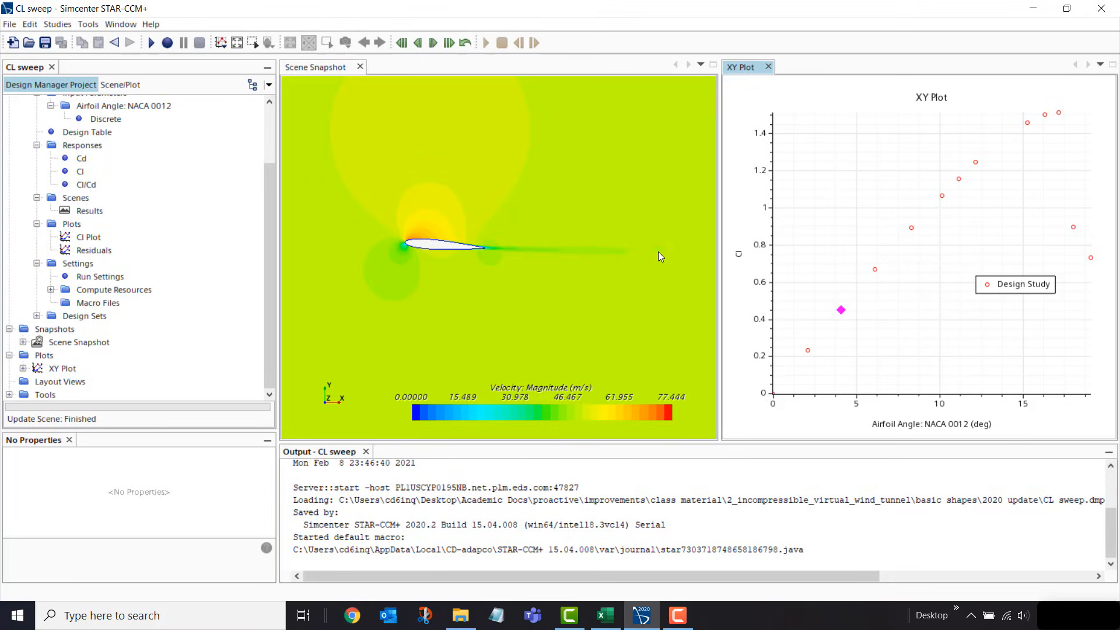
{"action": "left_click", "coordinate": [874, 269]}
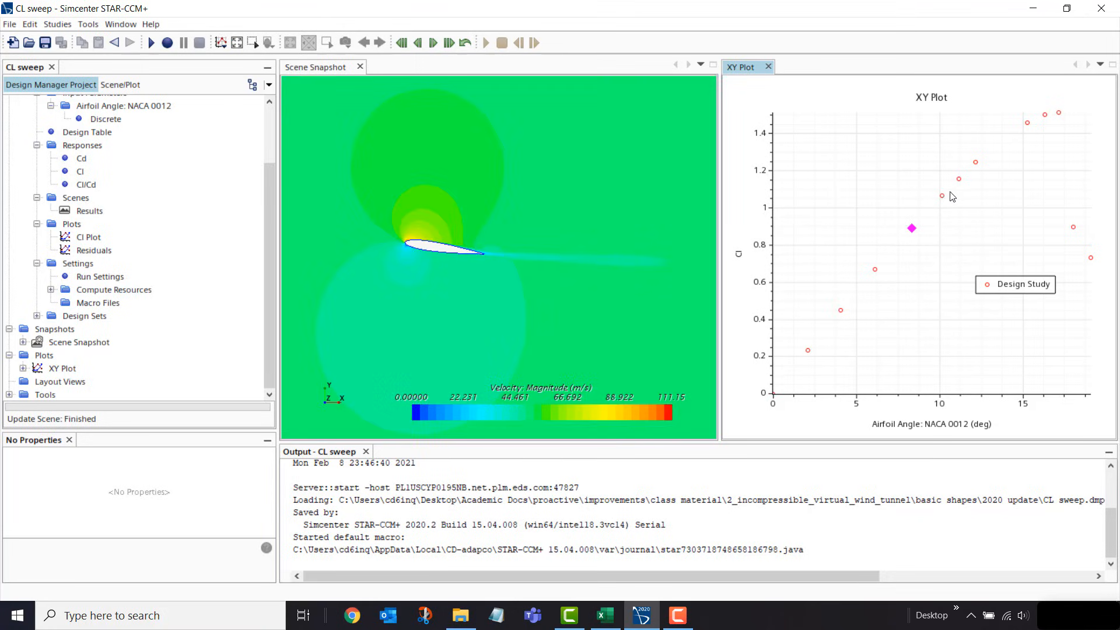
{"action": "left_click", "coordinate": [943, 196]}
{"action": "left_click", "coordinate": [959, 179]}
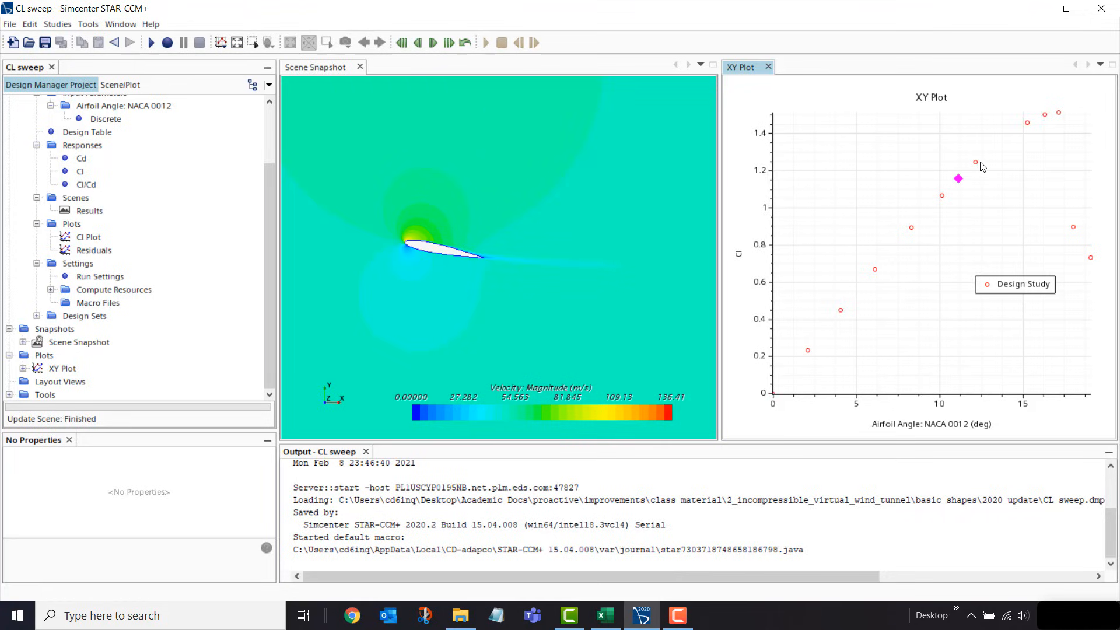
{"action": "left_click", "coordinate": [976, 162]}
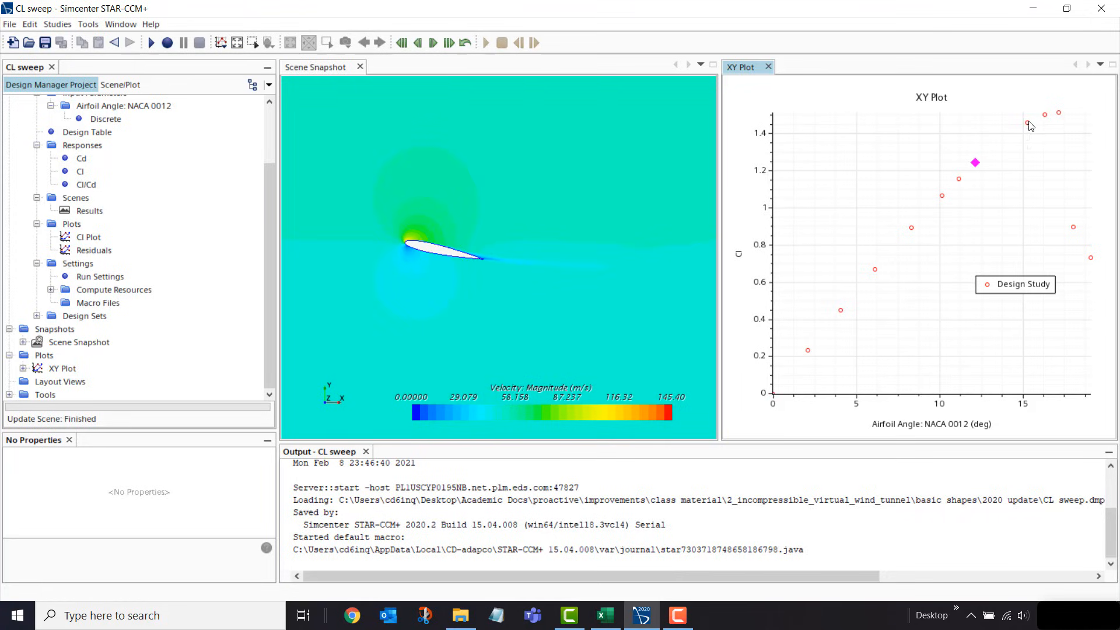
{"action": "left_click", "coordinate": [1045, 115]}
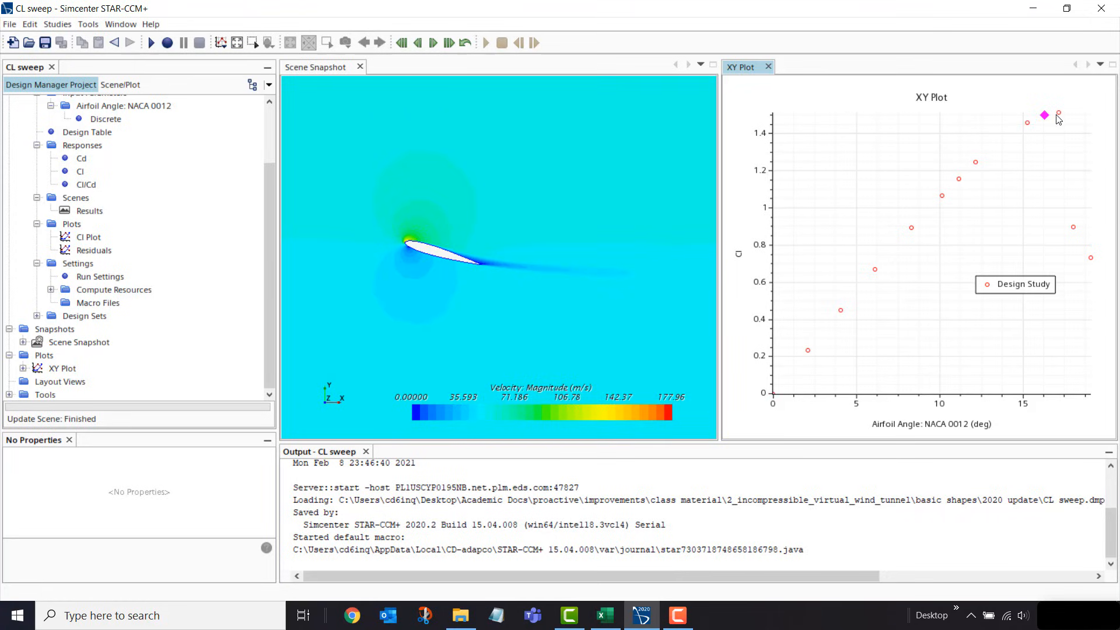
{"action": "left_click", "coordinate": [1058, 116]}
{"action": "left_click", "coordinate": [1091, 257]}
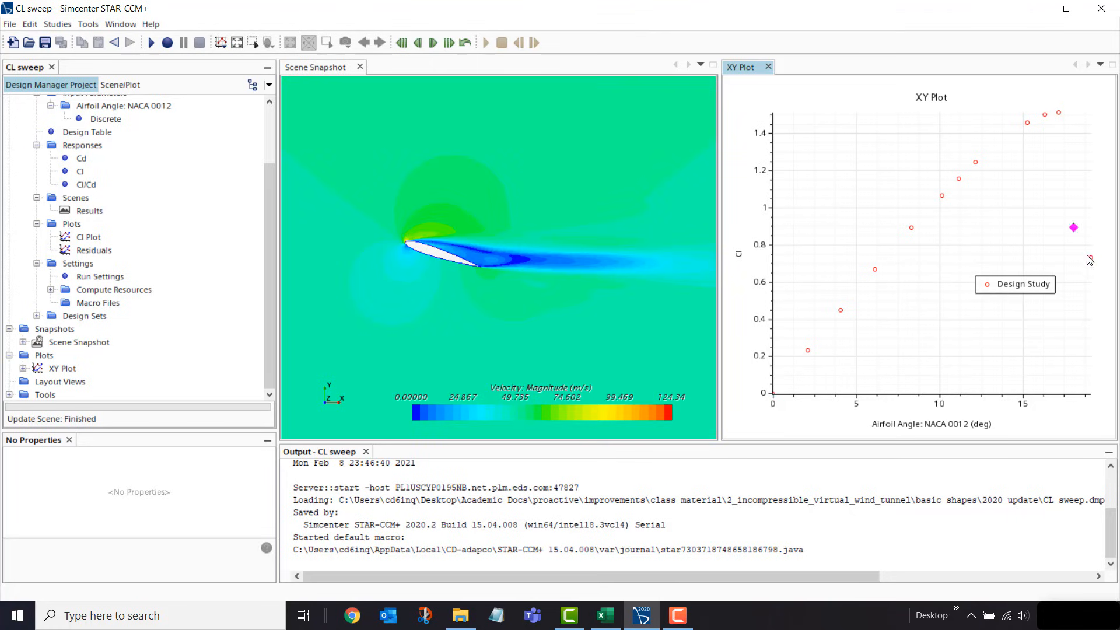